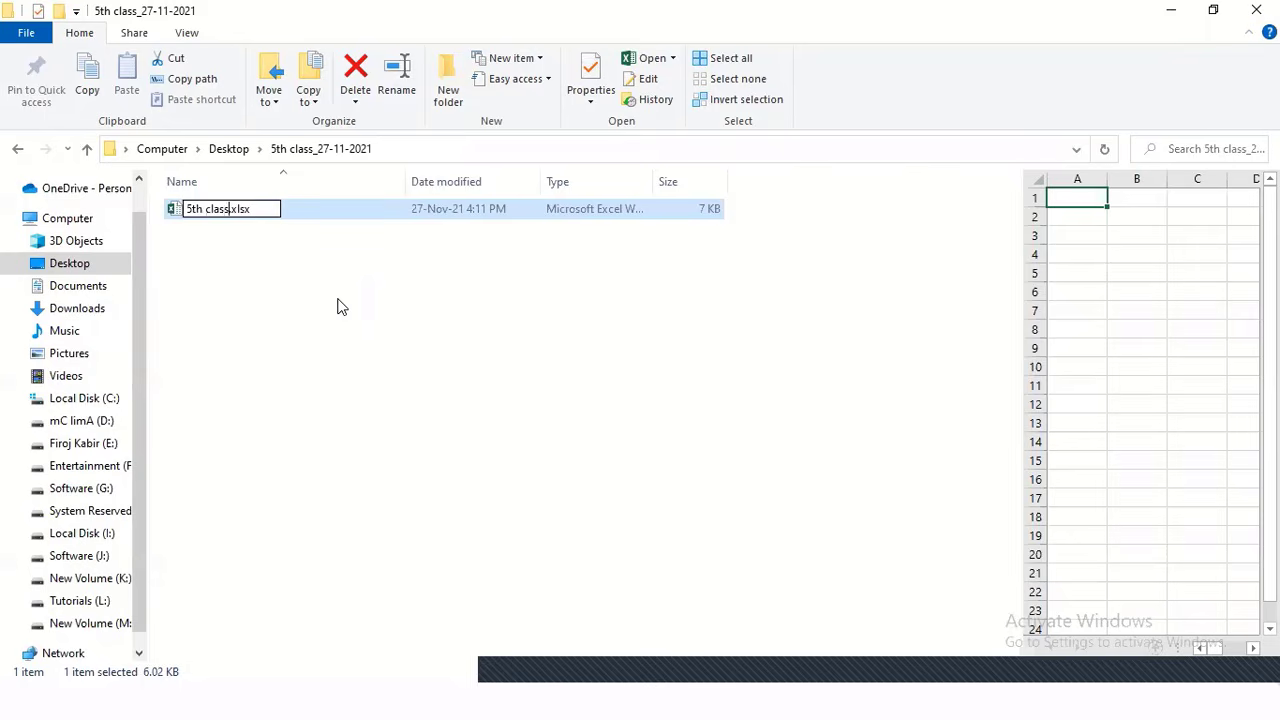
Confirm the file name 5th class.xlsx and open the workbook in Excel
key(Return)
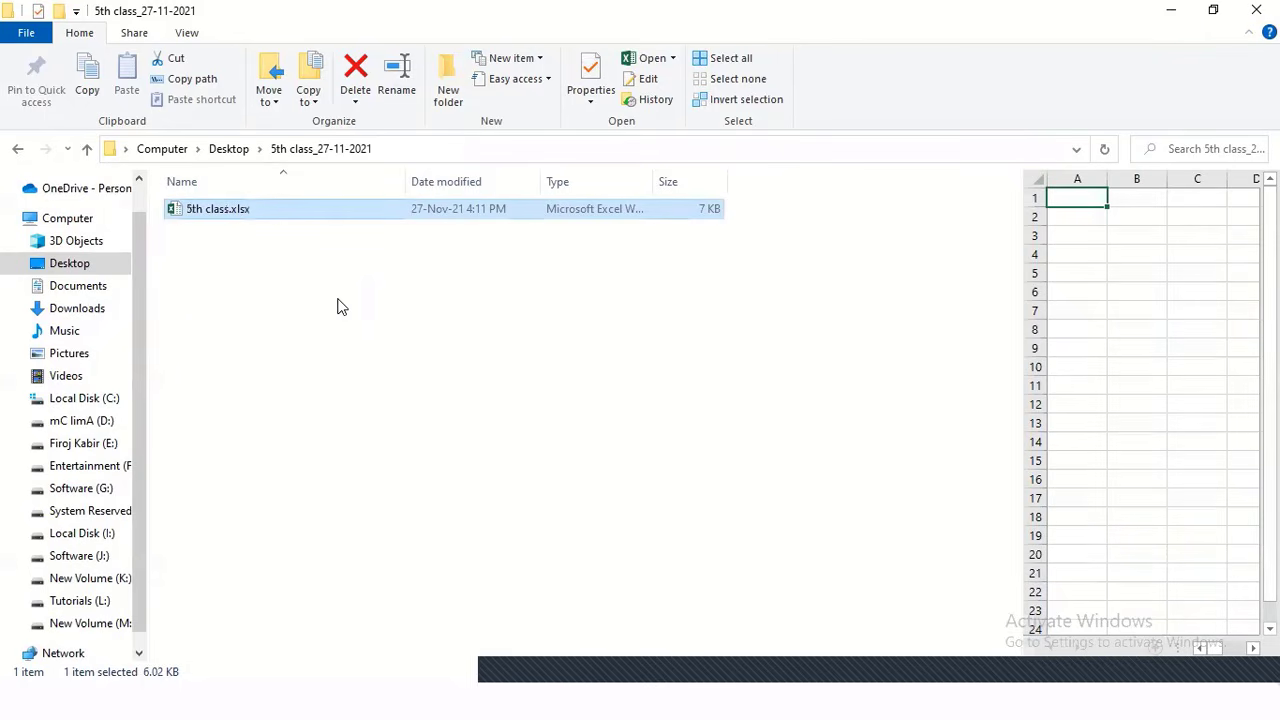
key(Return)
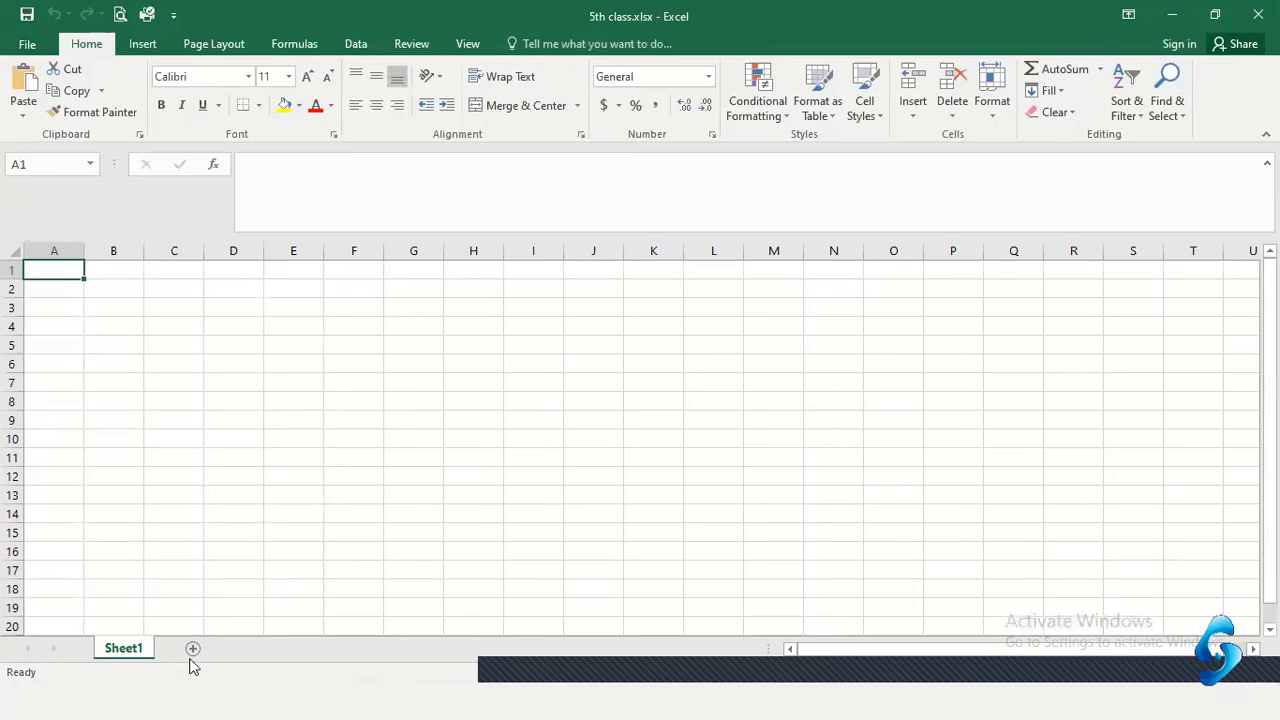
key(super)
text(e)
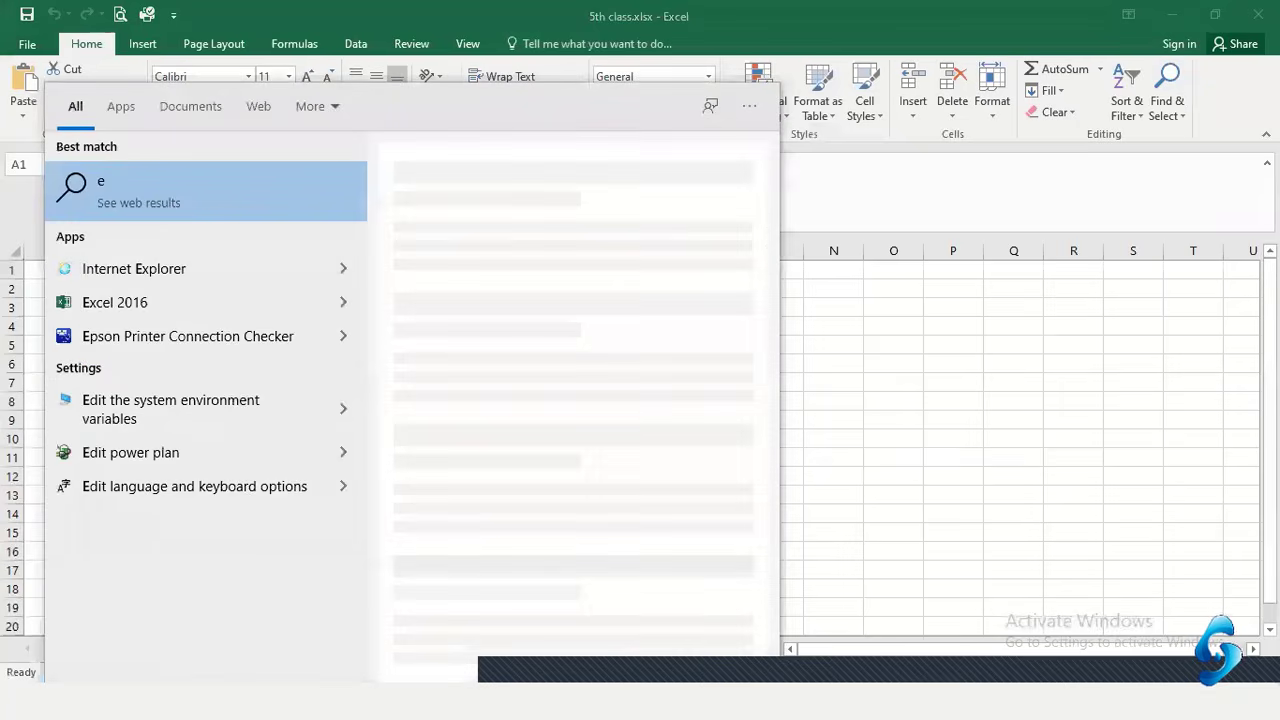
text(xce)
key(Return)
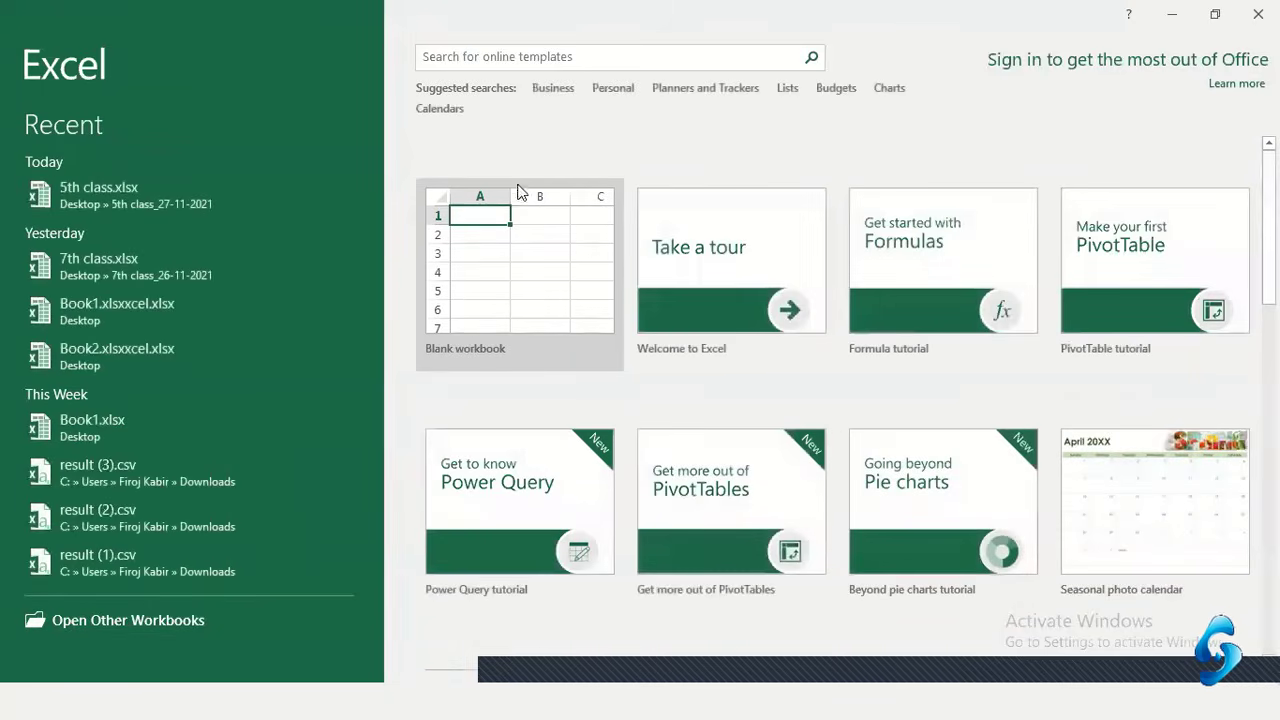
scroll(700, 432, down, 2)
scroll(700, 500, down, 5)
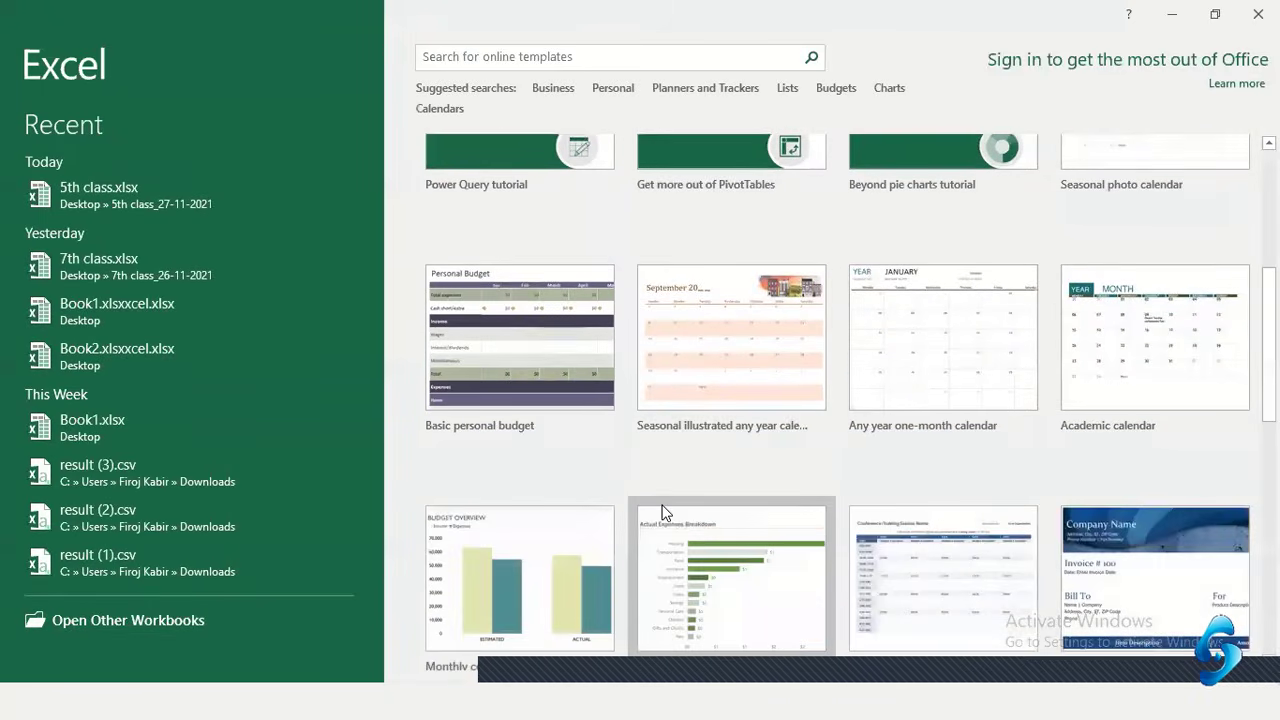
scroll(898, 576, down, 4)
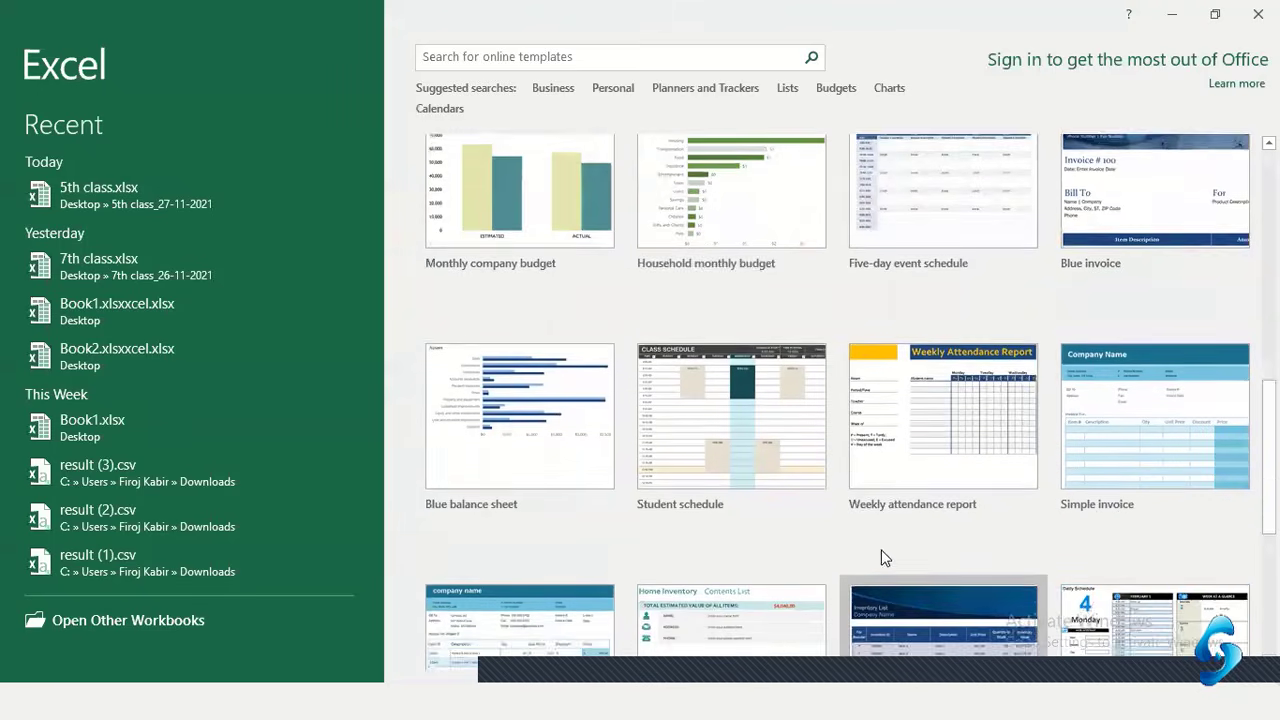
scroll(790, 540, down, 2)
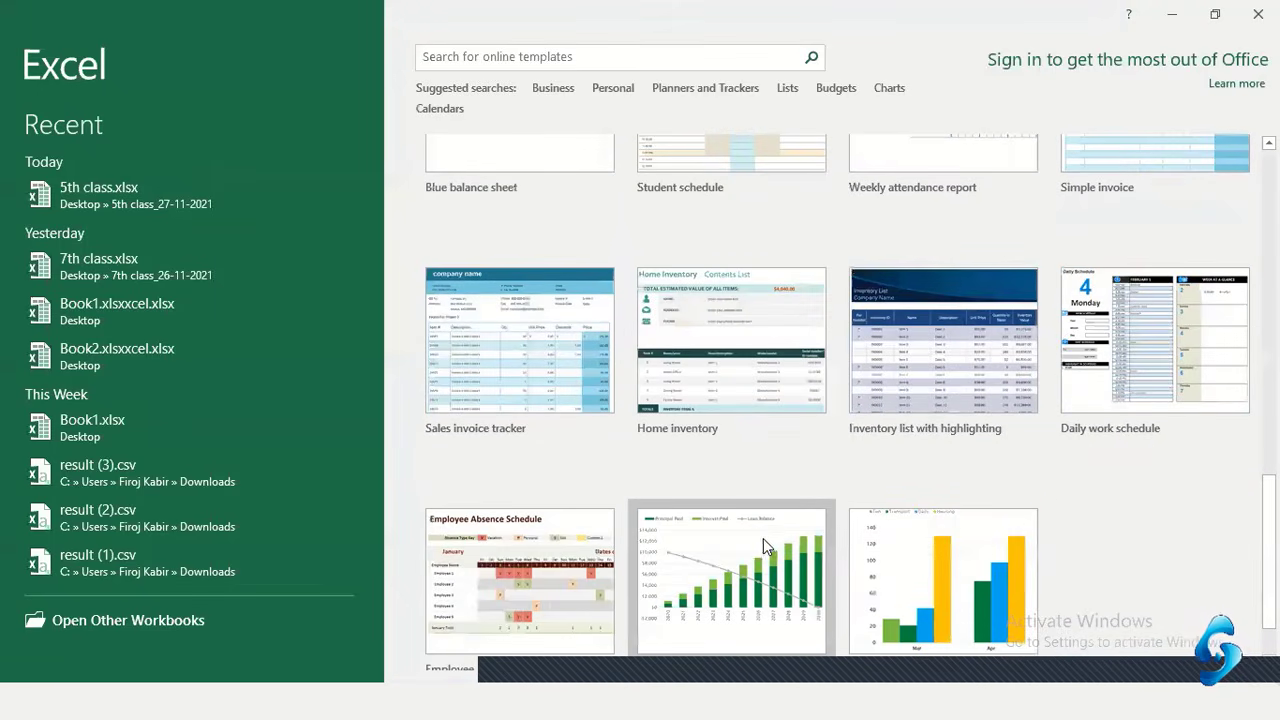
scroll(757, 534, down, 1)
scroll(670, 460, down, 1)
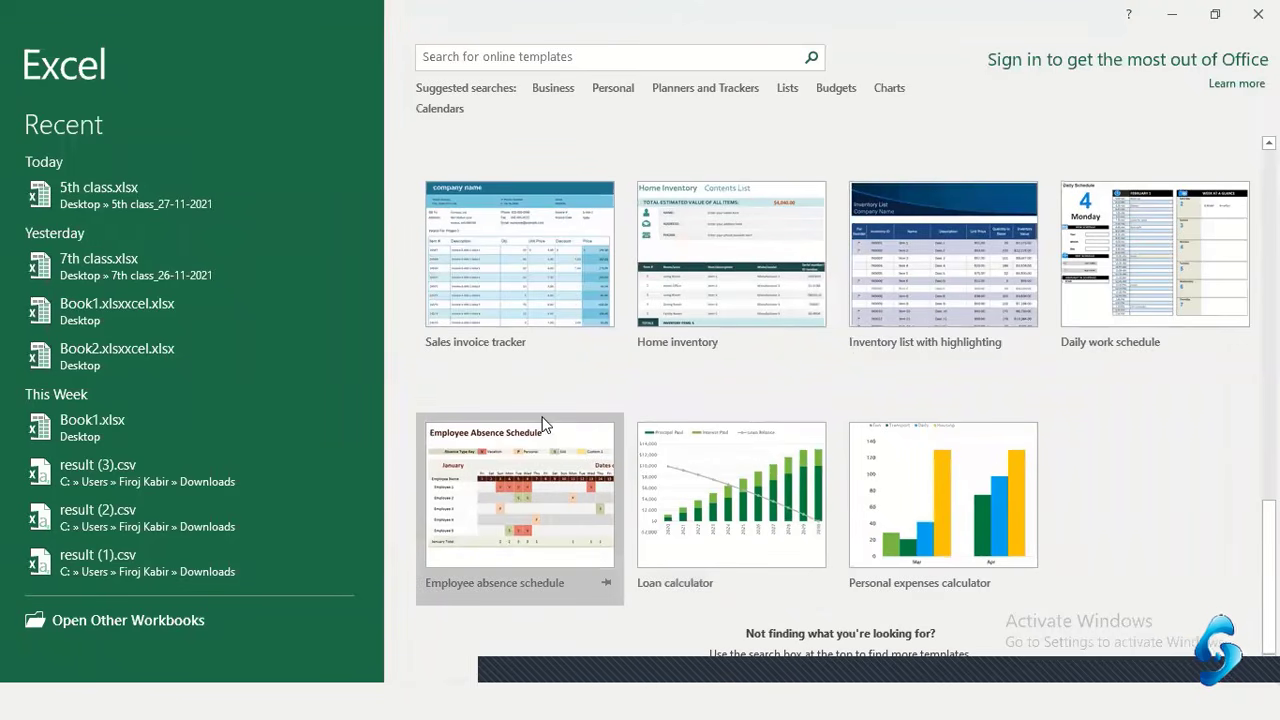
scroll(543, 423, up, 2)
scroll(543, 423, up, 2)
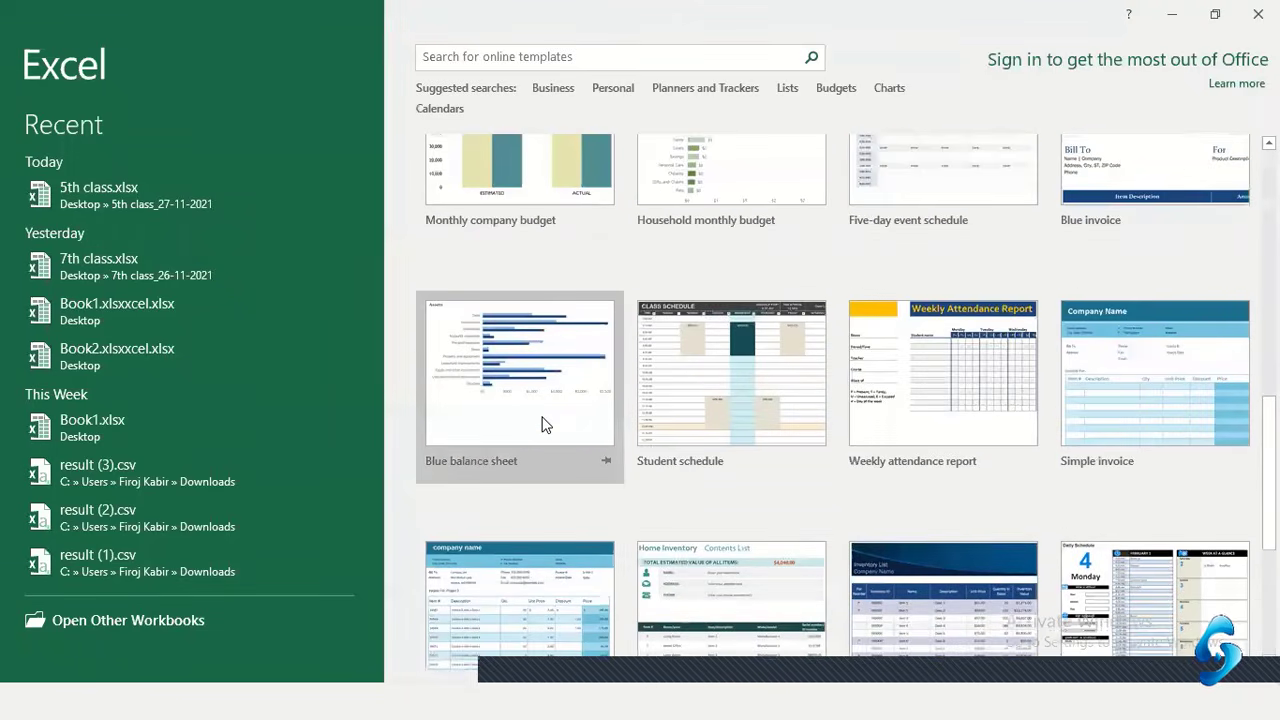
scroll(617, 432, up, 5)
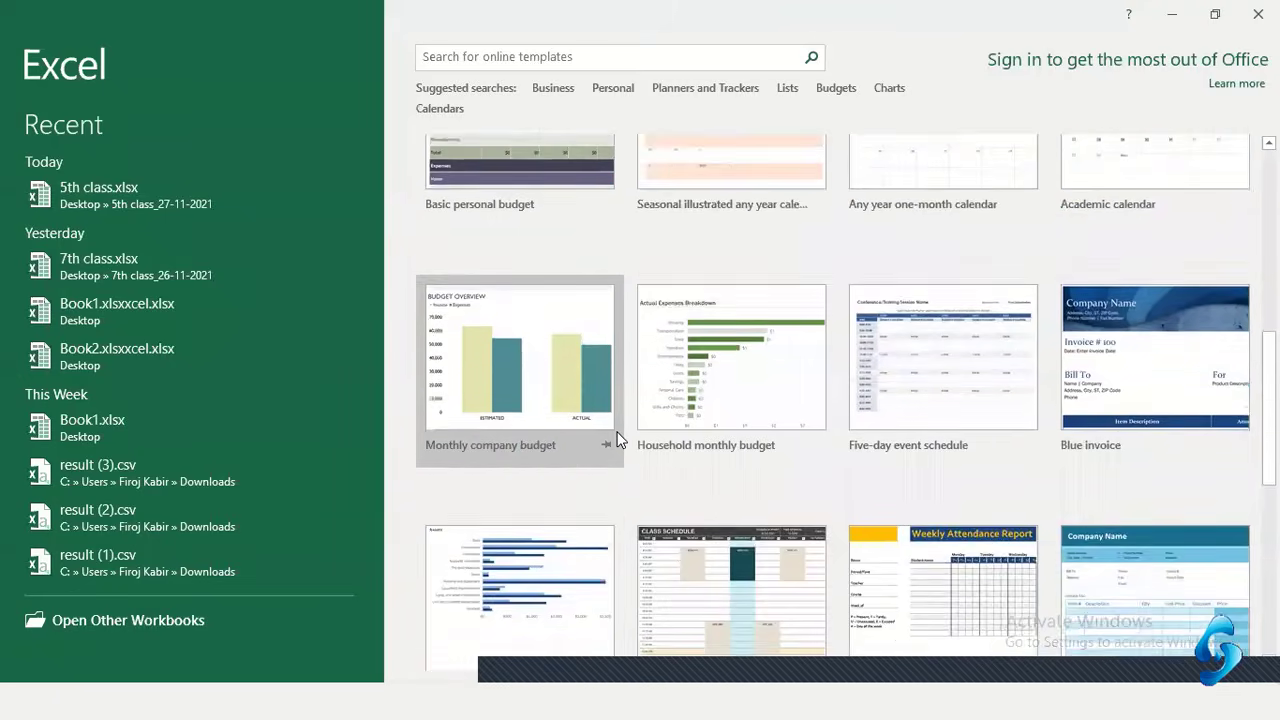
scroll(617, 432, up, 3)
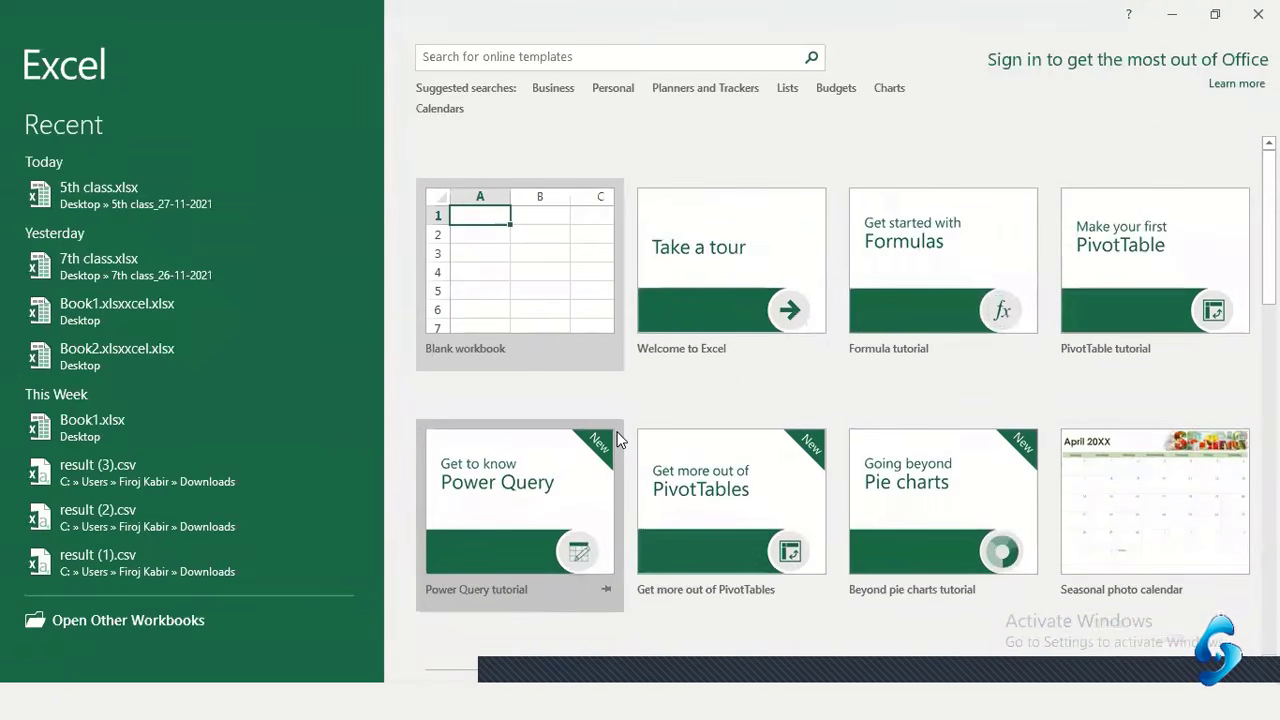
scroll(617, 440, down, 1)
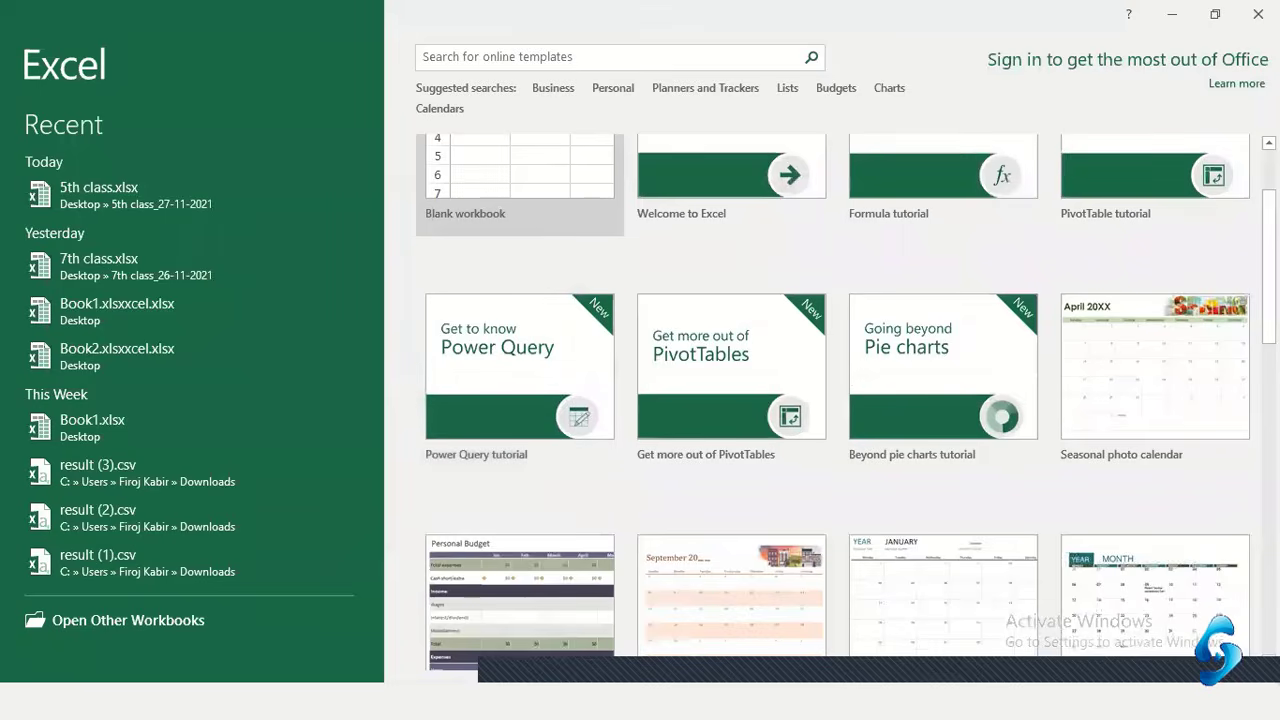
click(1258, 14)
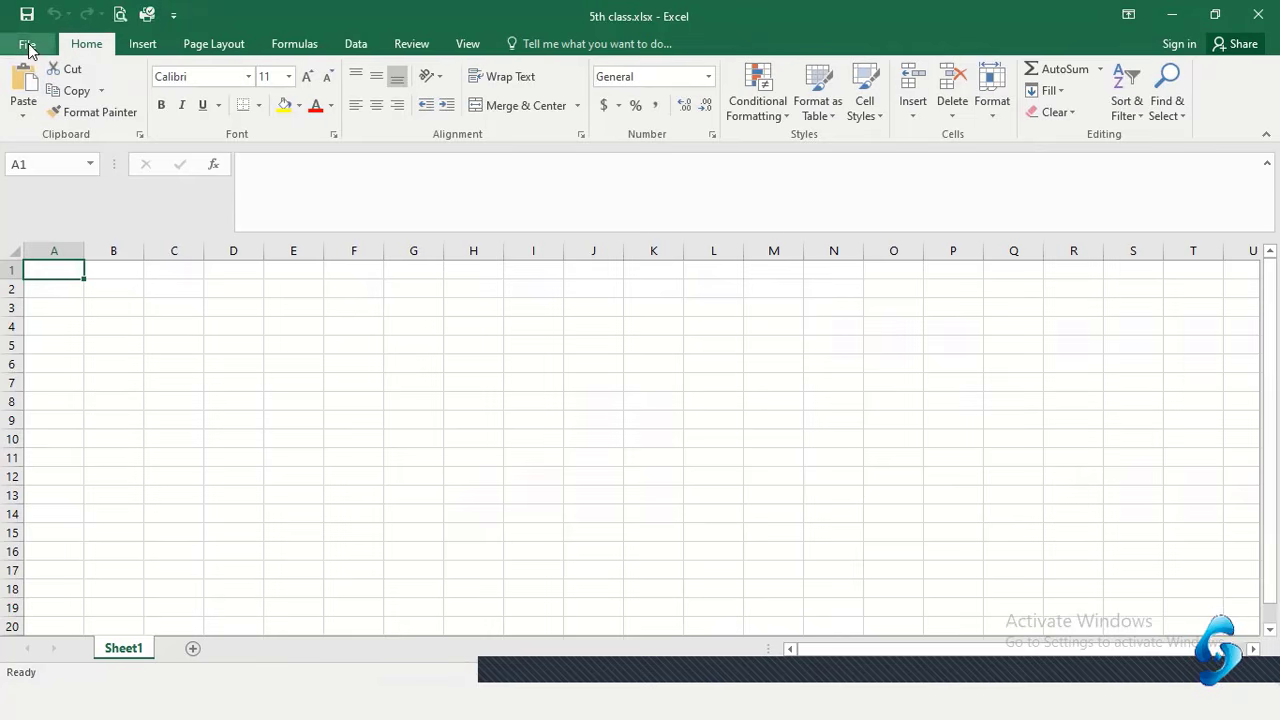
click(145, 44)
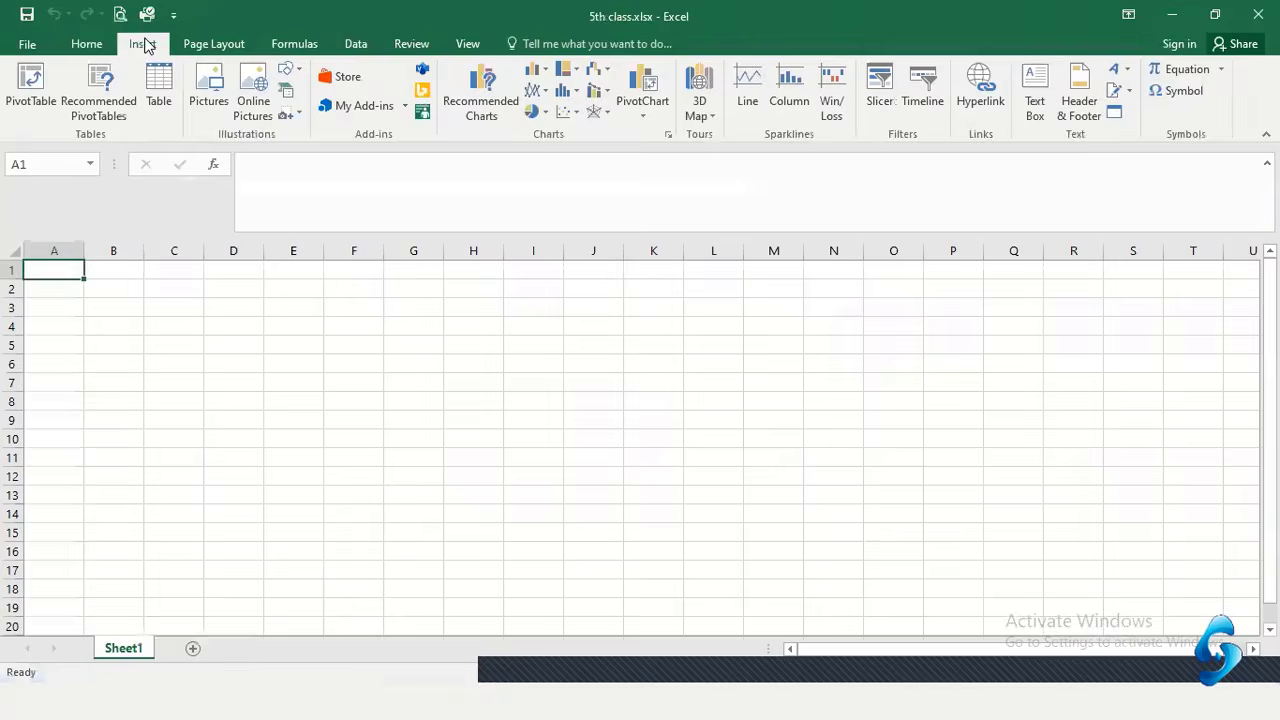
click(74, 48)
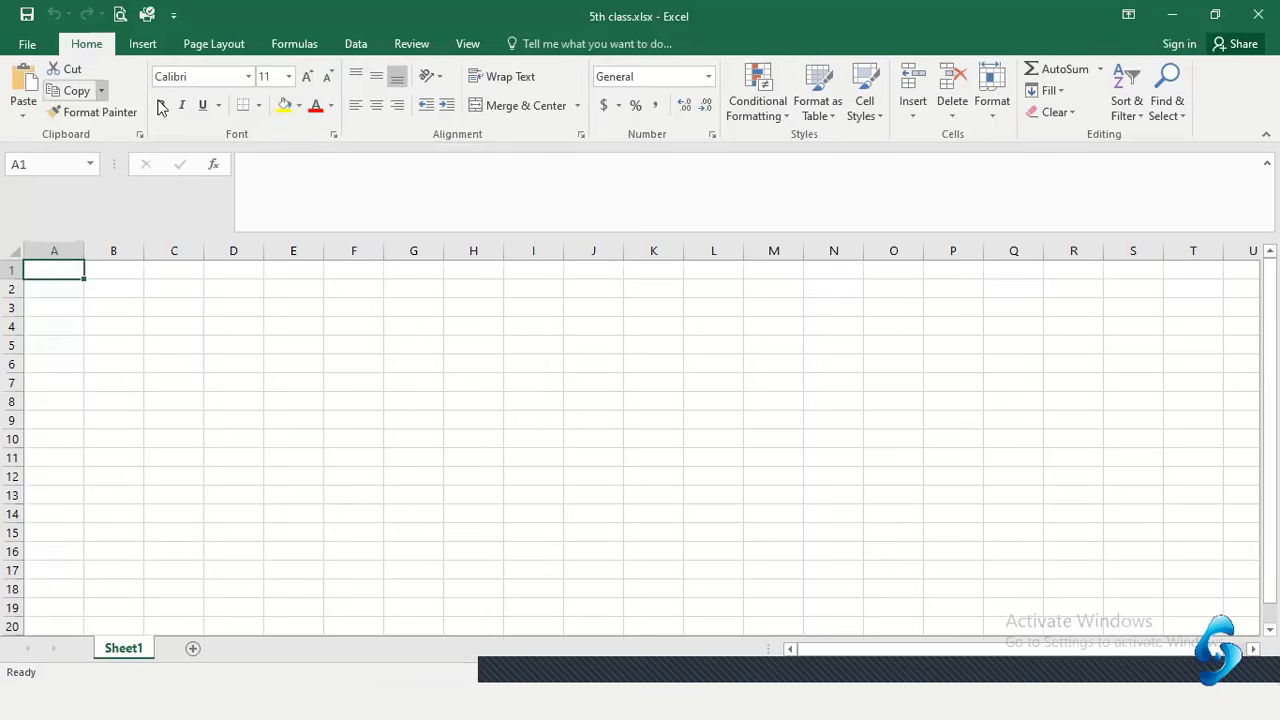
click(150, 46)
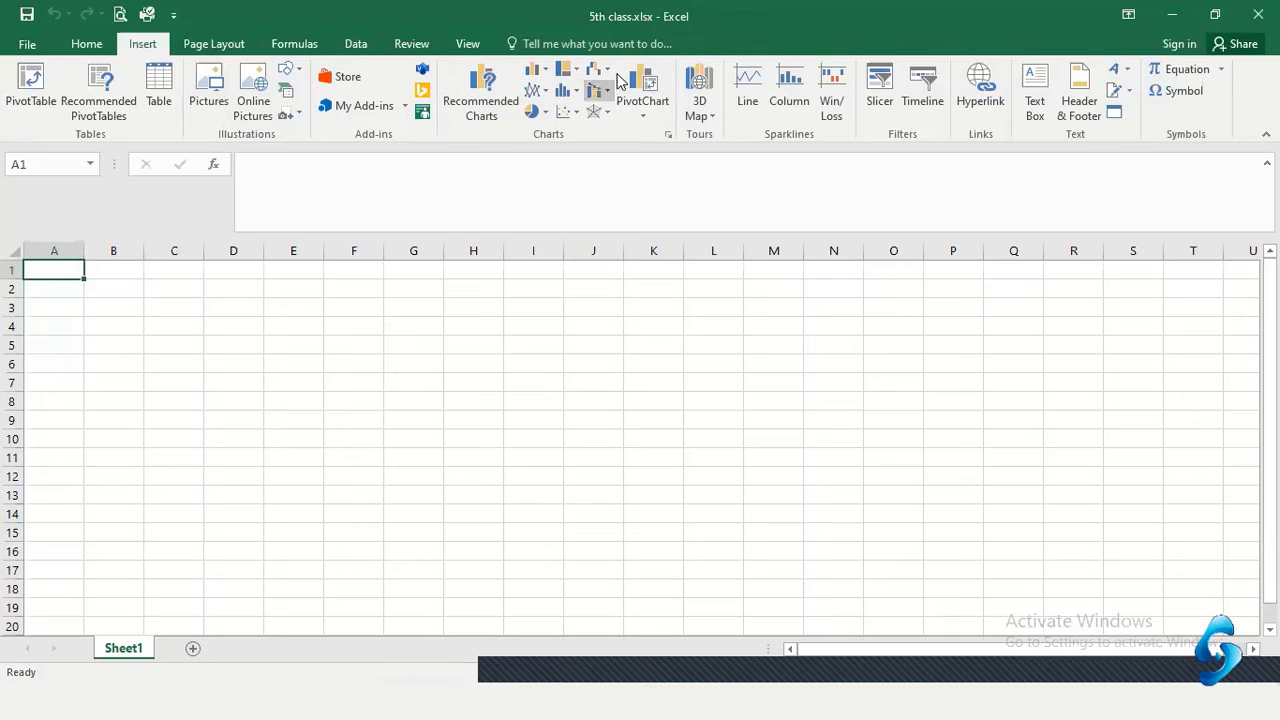
click(208, 42)
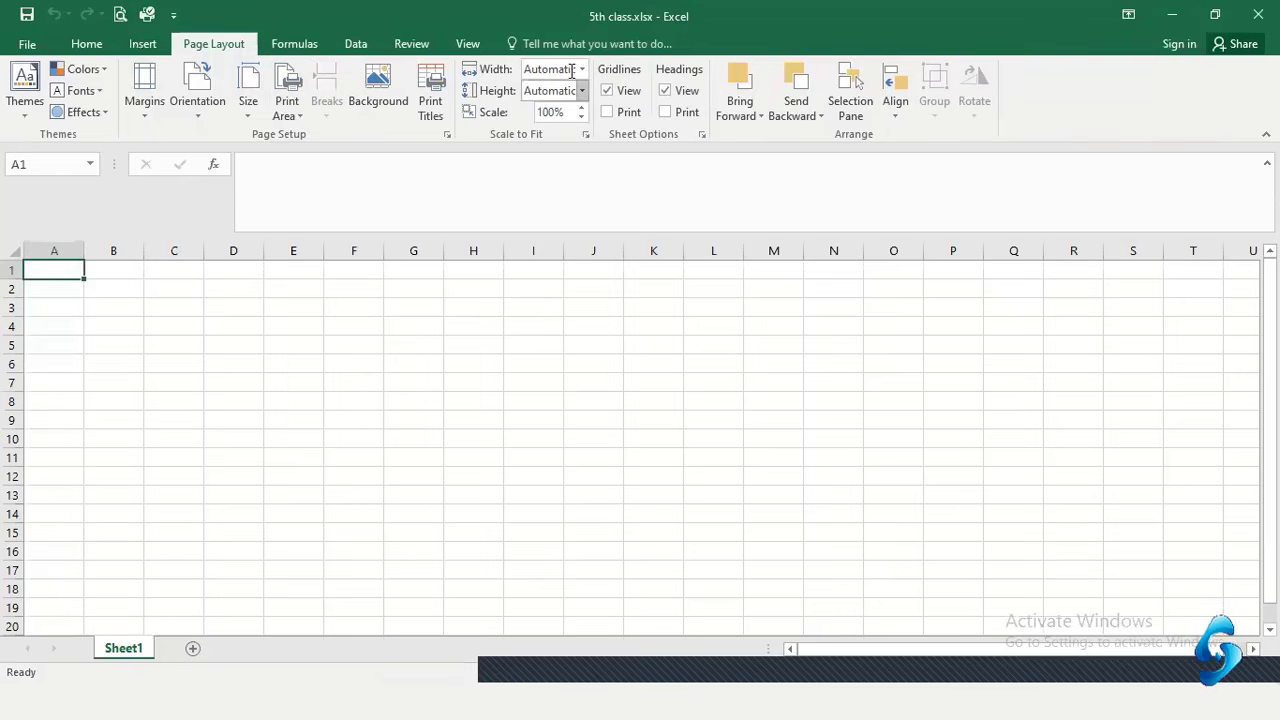
click(296, 45)
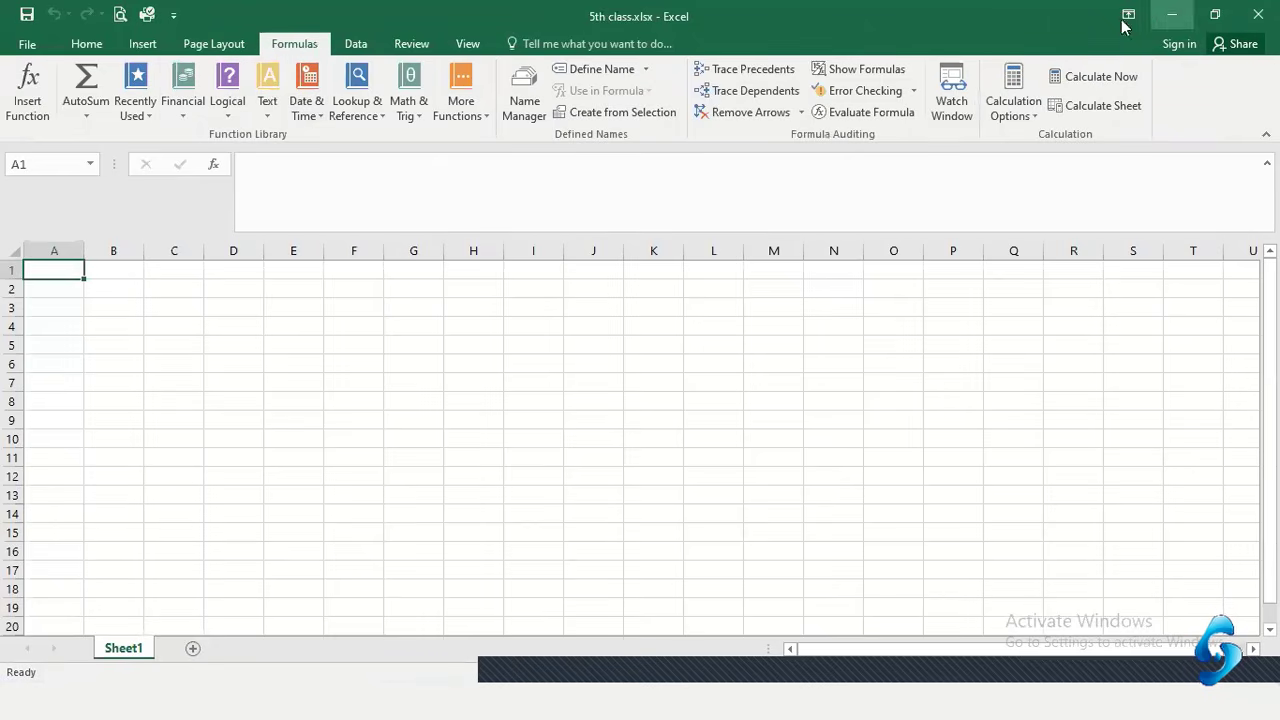
click(136, 322)
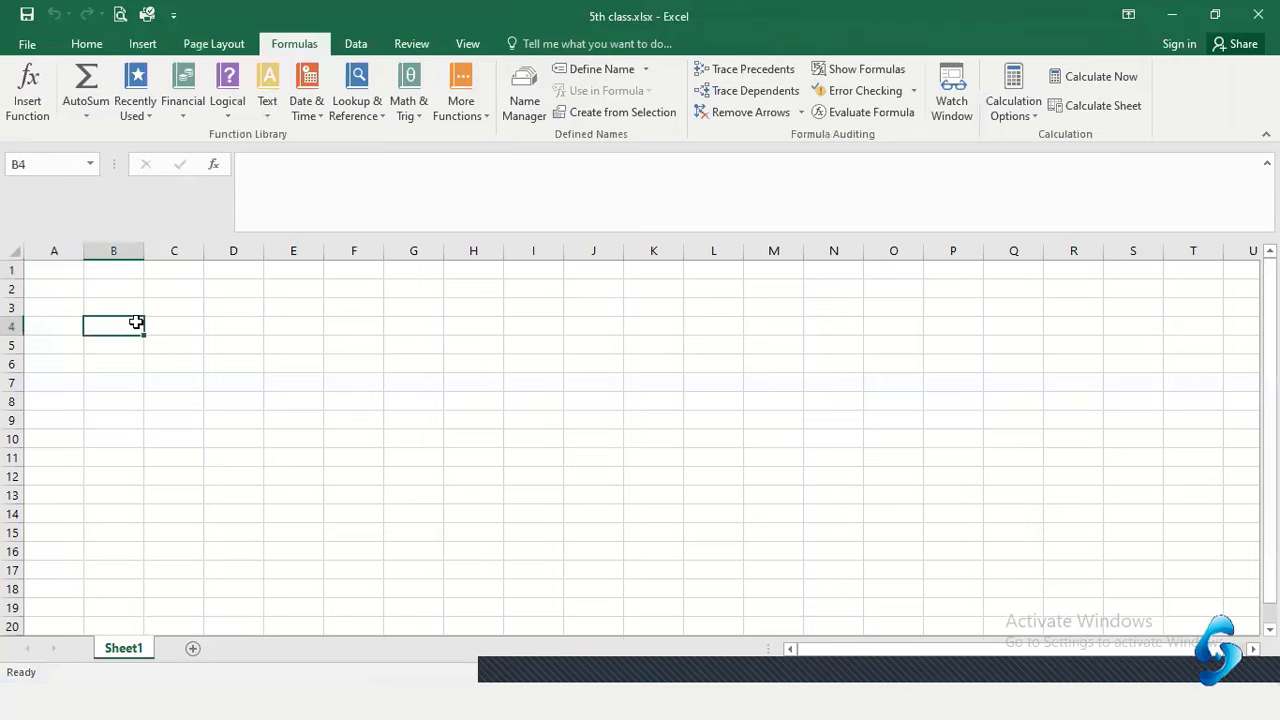
click(86, 43)
click(57, 274)
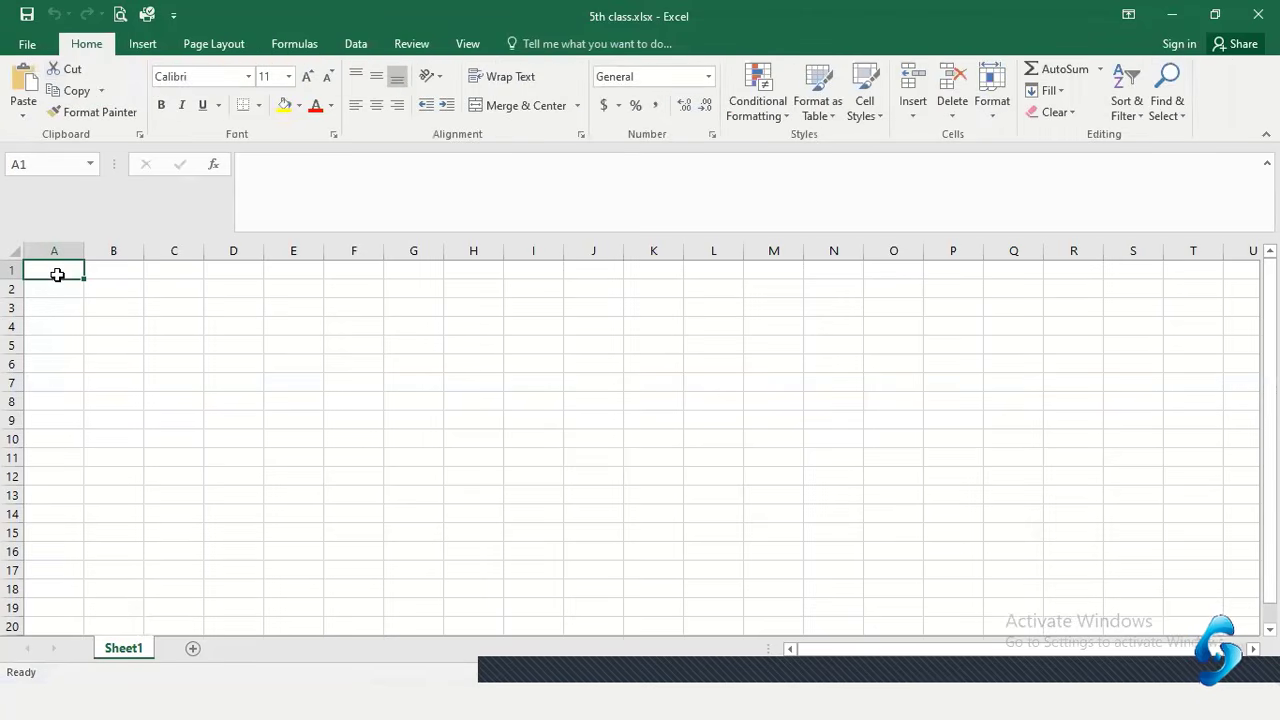
click(233, 328)
click(67, 273)
click(291, 359)
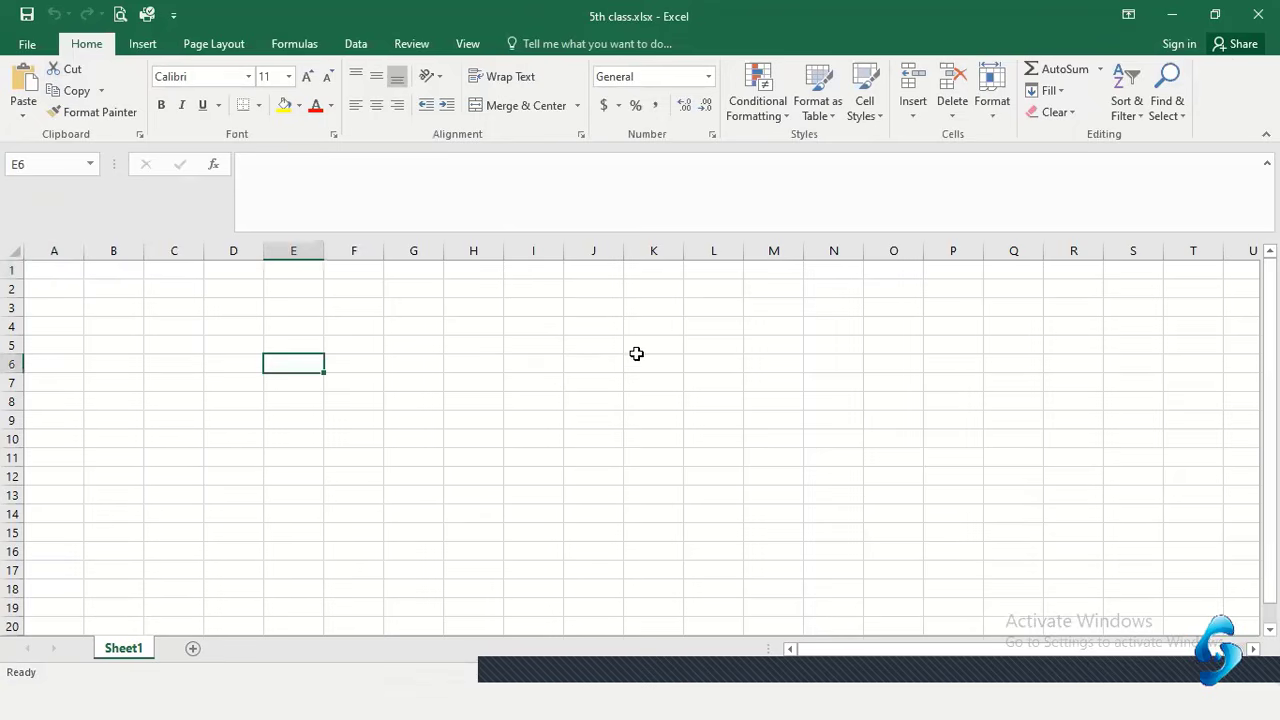
click(688, 346)
click(913, 363)
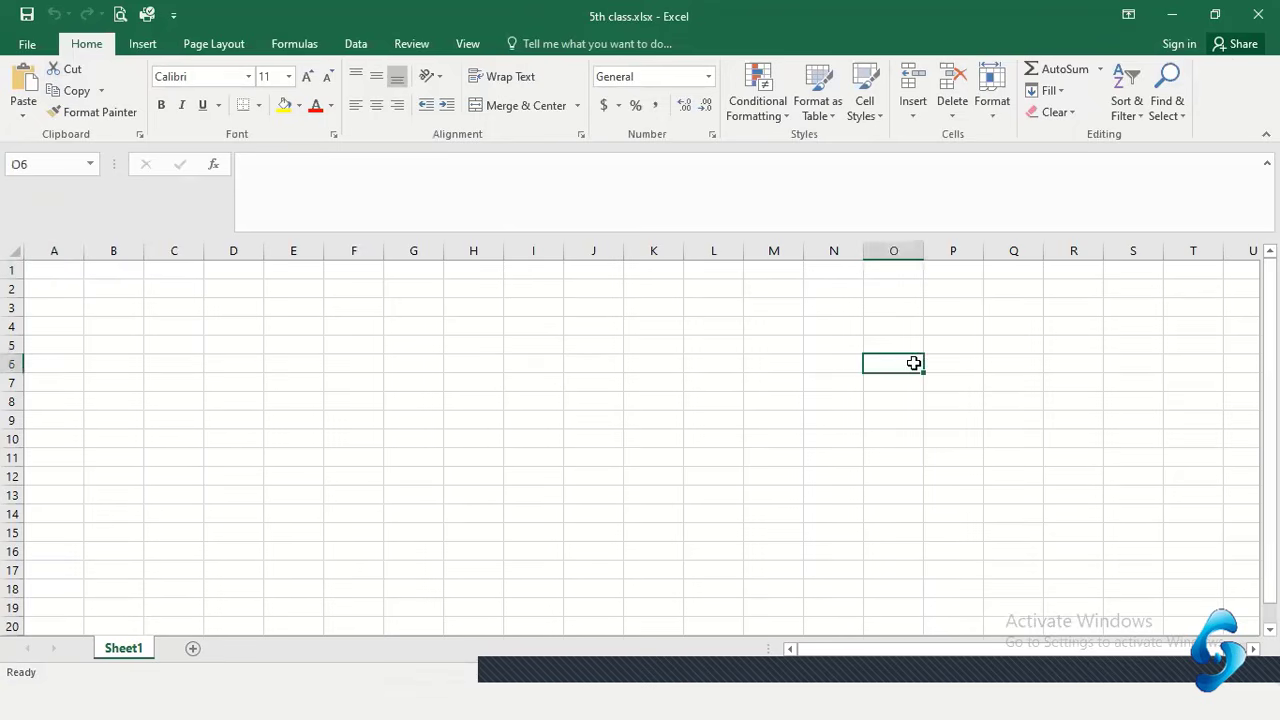
click(566, 455)
click(466, 425)
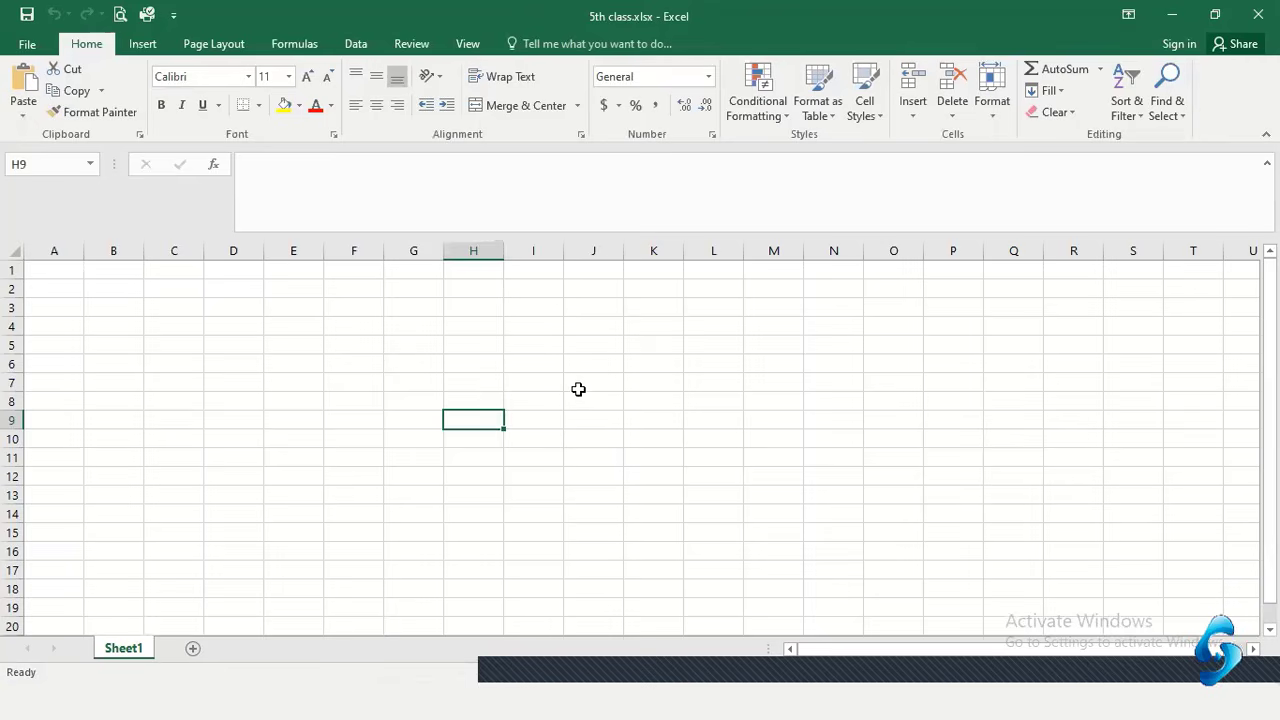
click(578, 382)
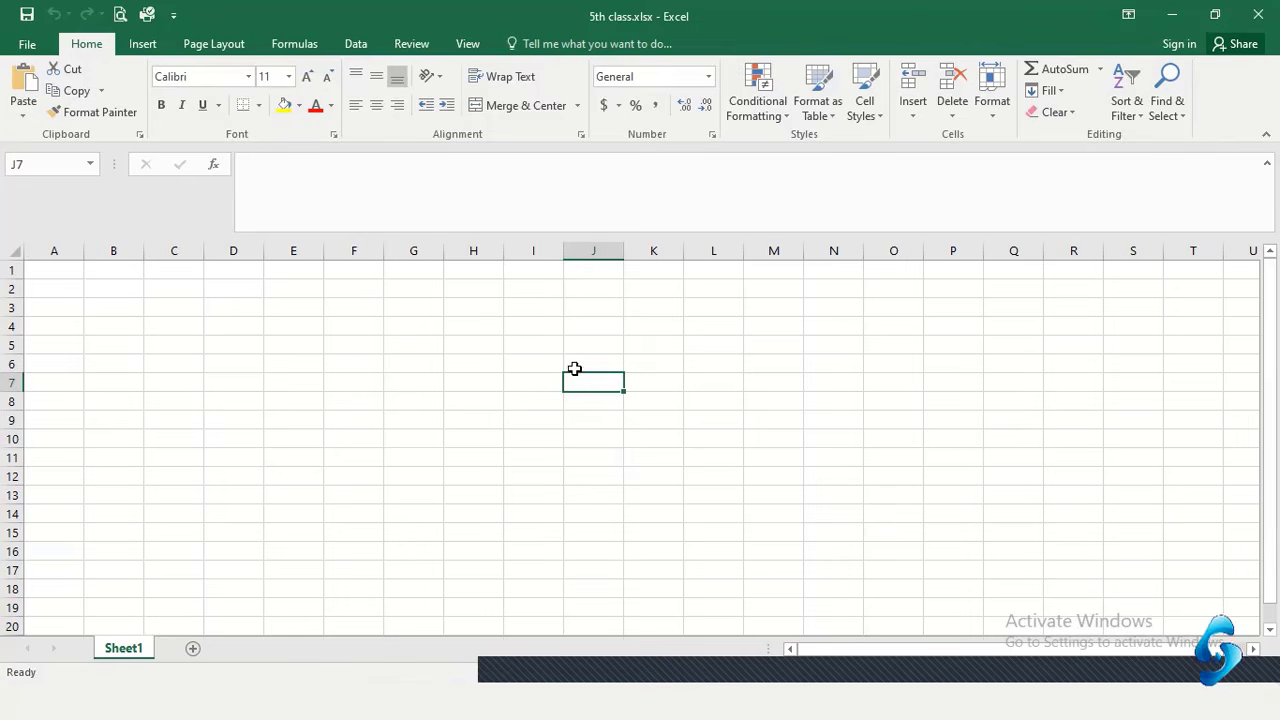
click(464, 327)
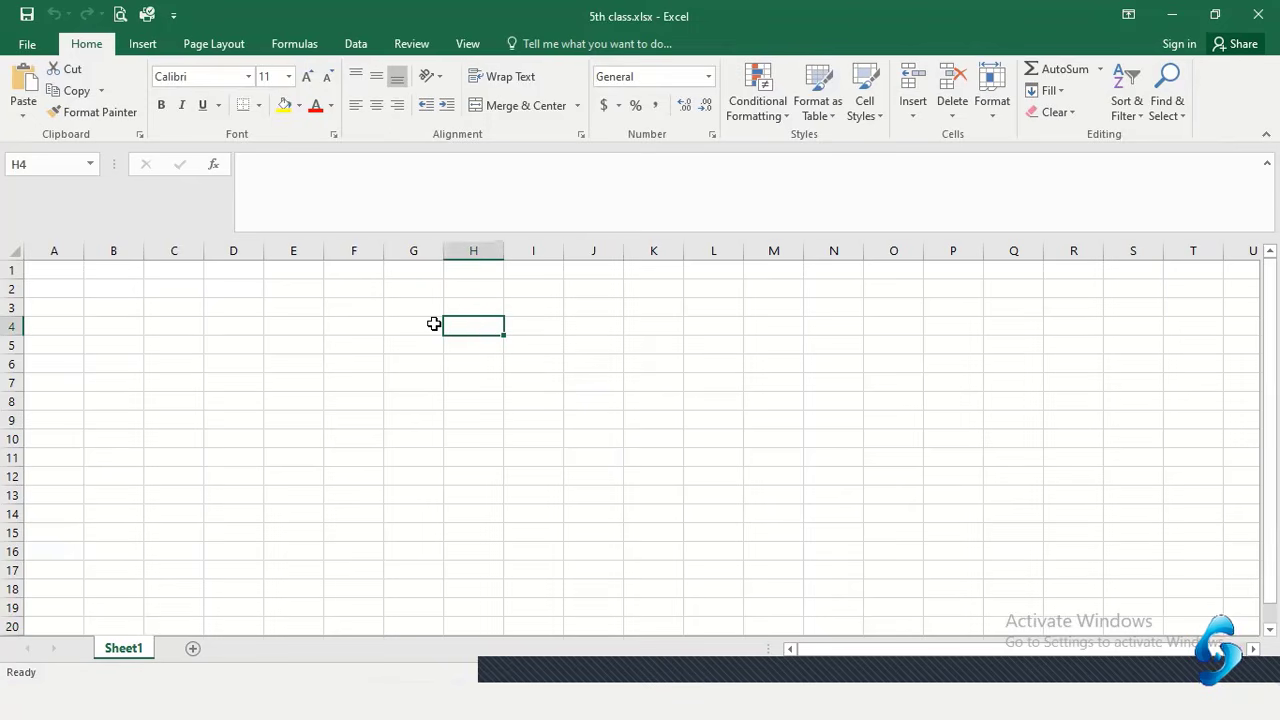
drag(471, 322, 707, 423)
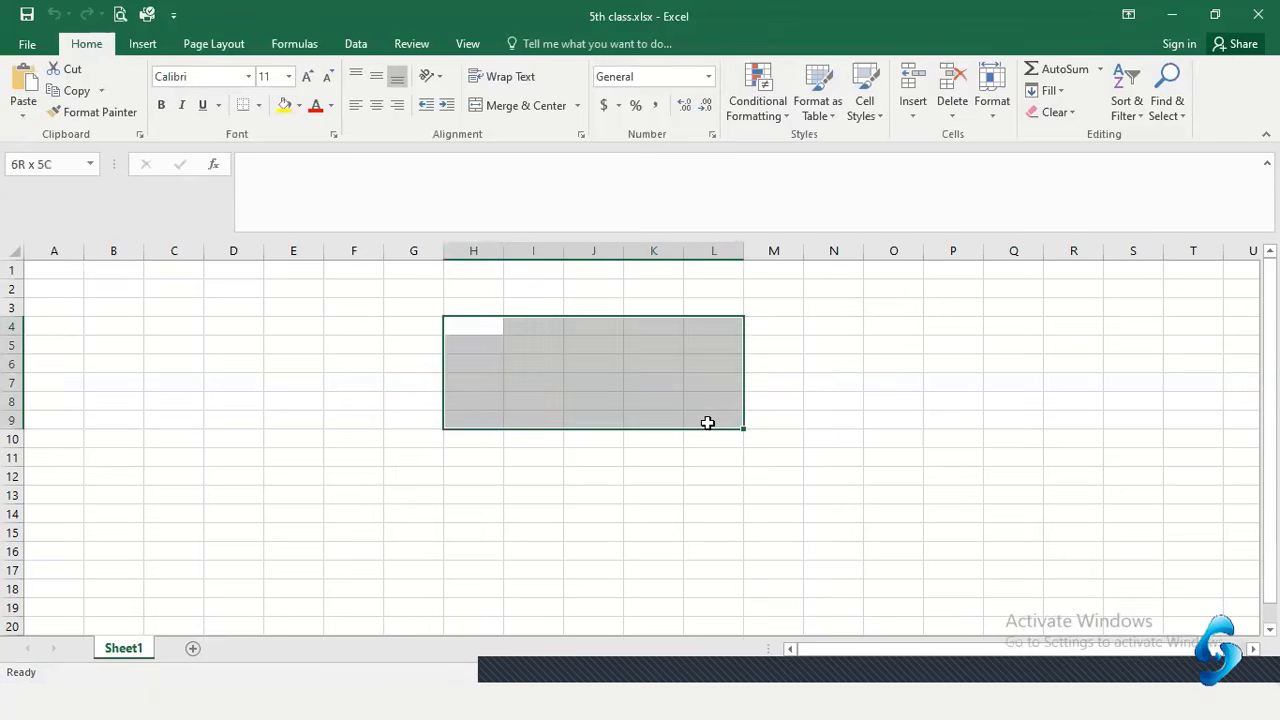
drag(707, 423, 707, 423)
click(300, 310)
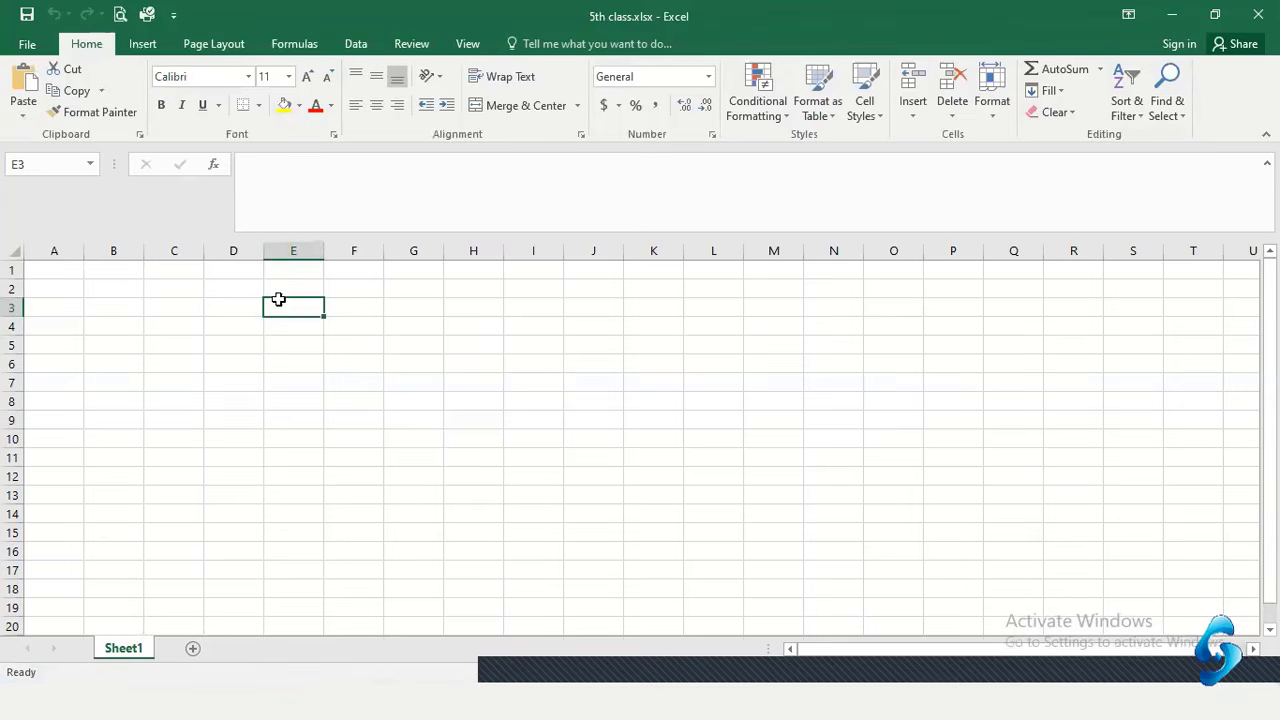
click(297, 243)
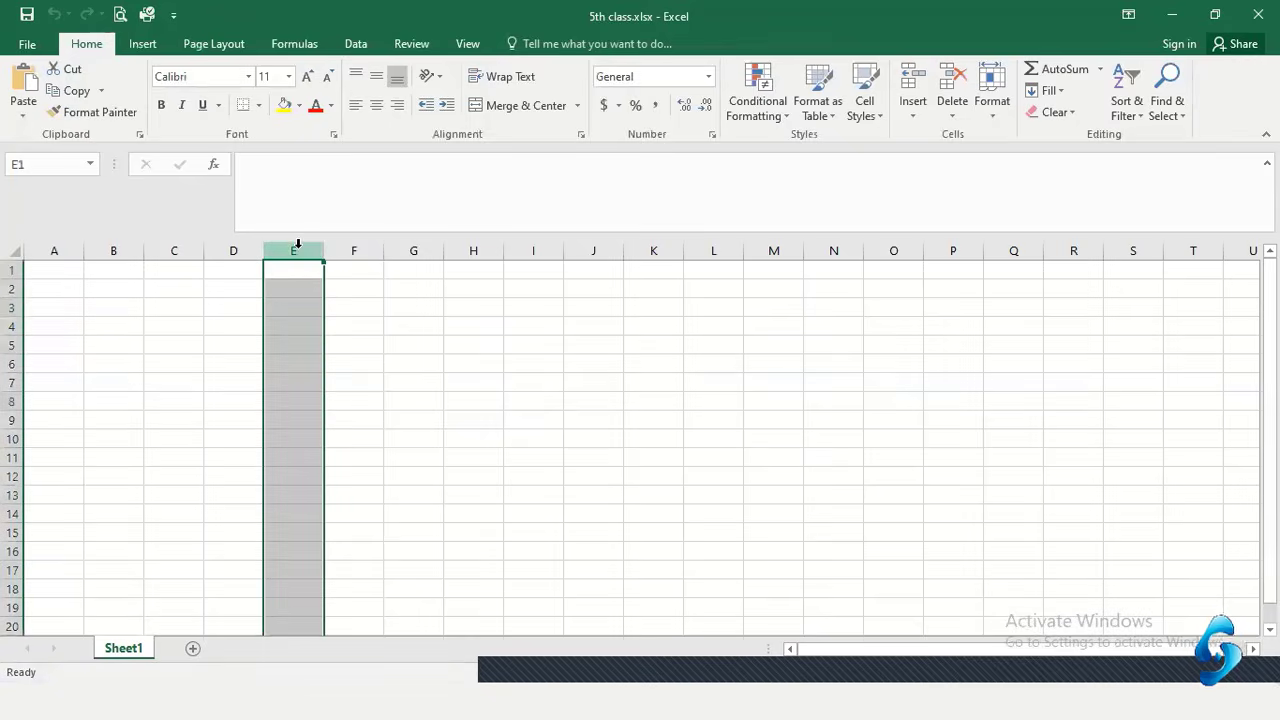
click(10, 307)
click(300, 308)
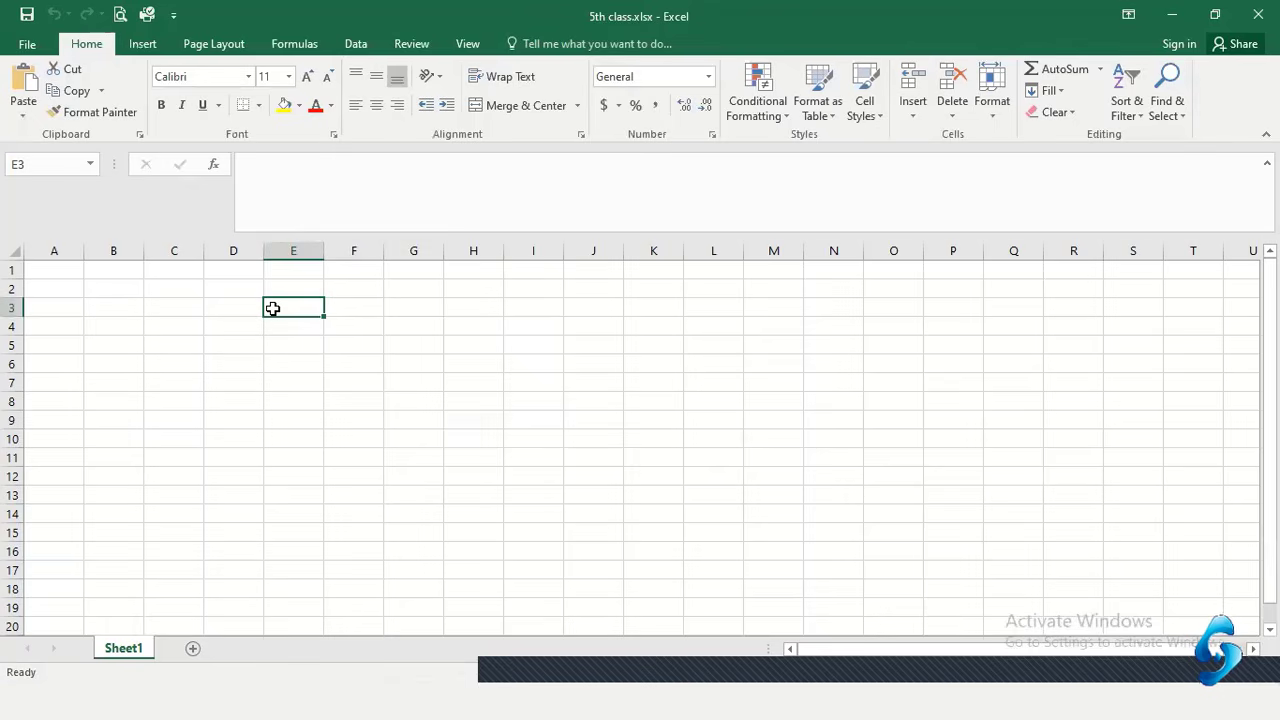
click(476, 305)
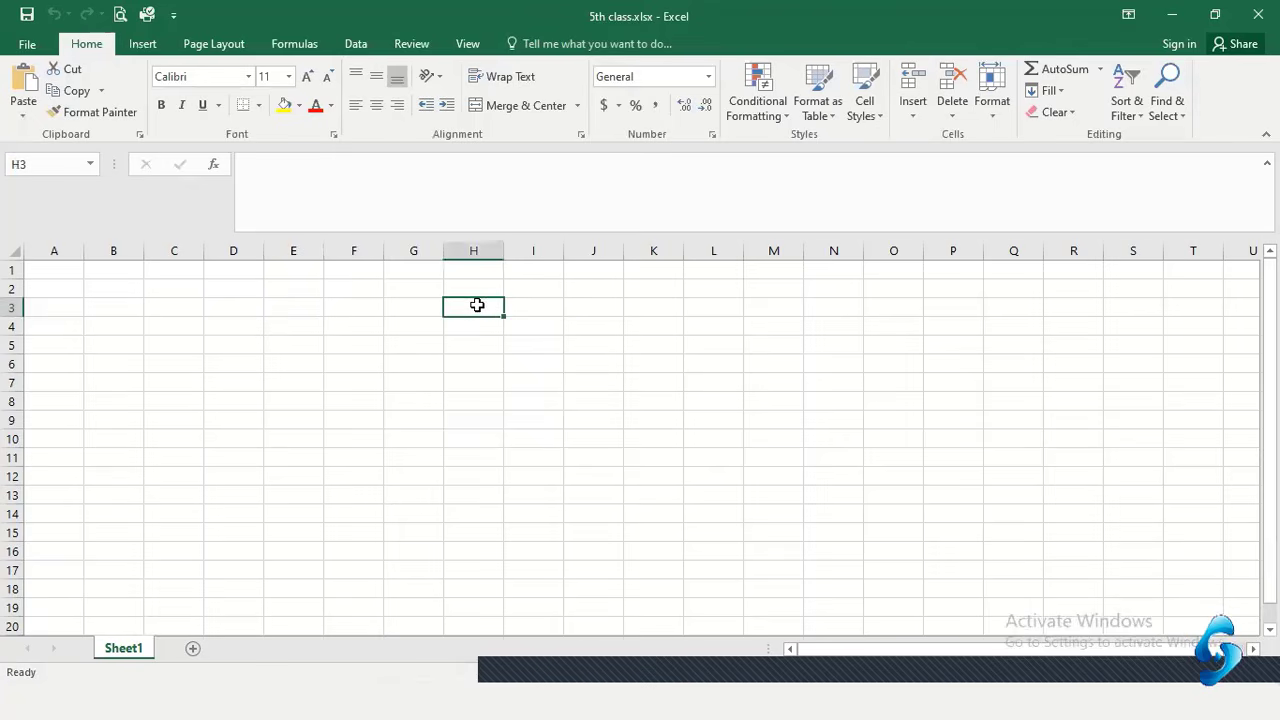
click(477, 287)
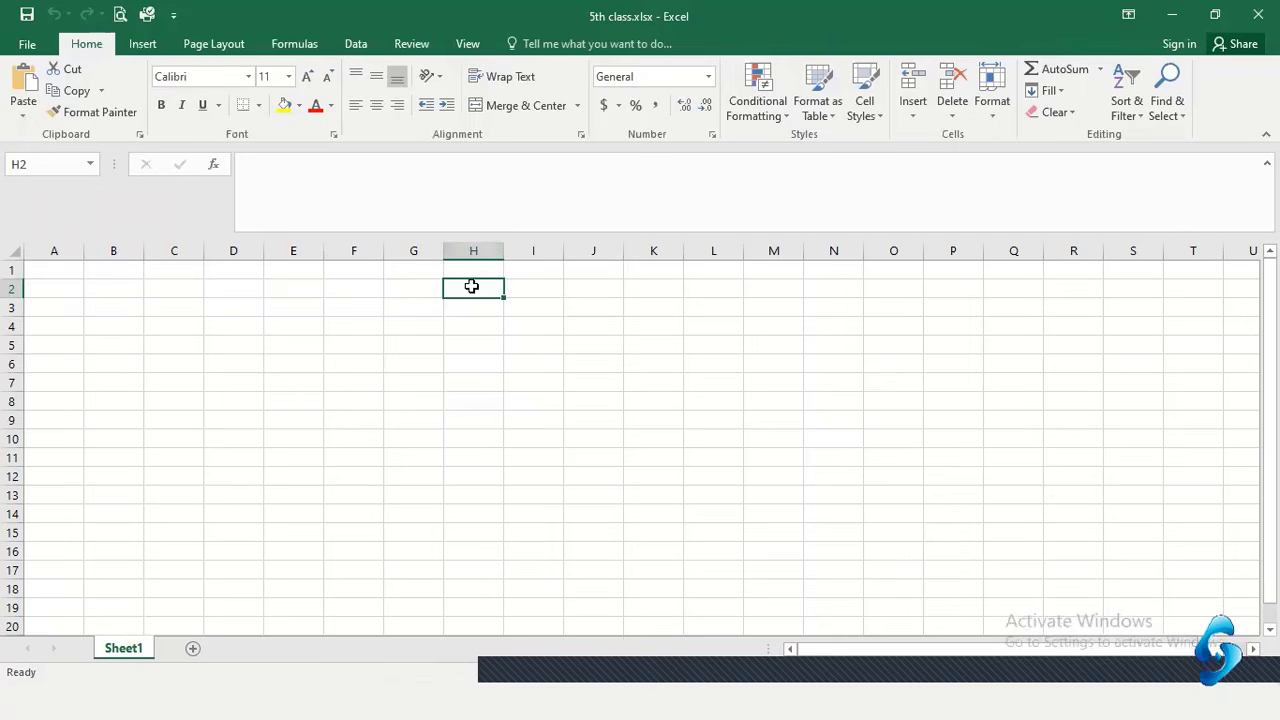
click(258, 287)
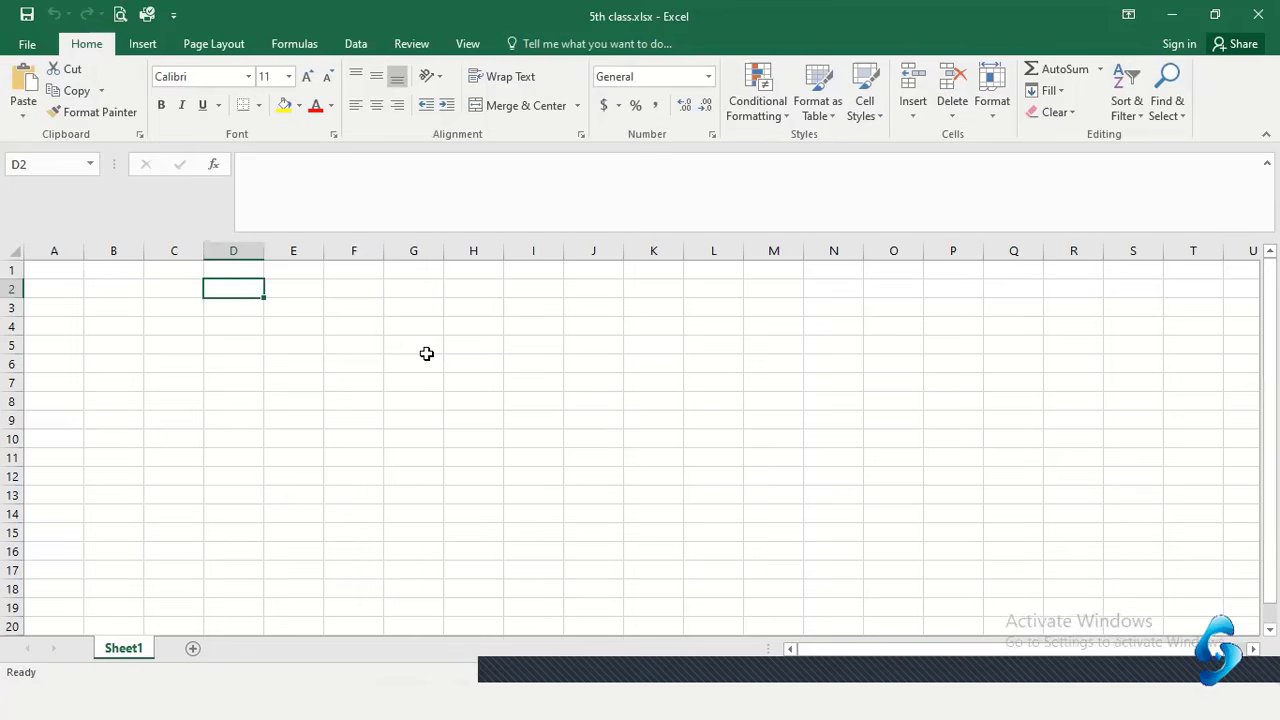
click(380, 374)
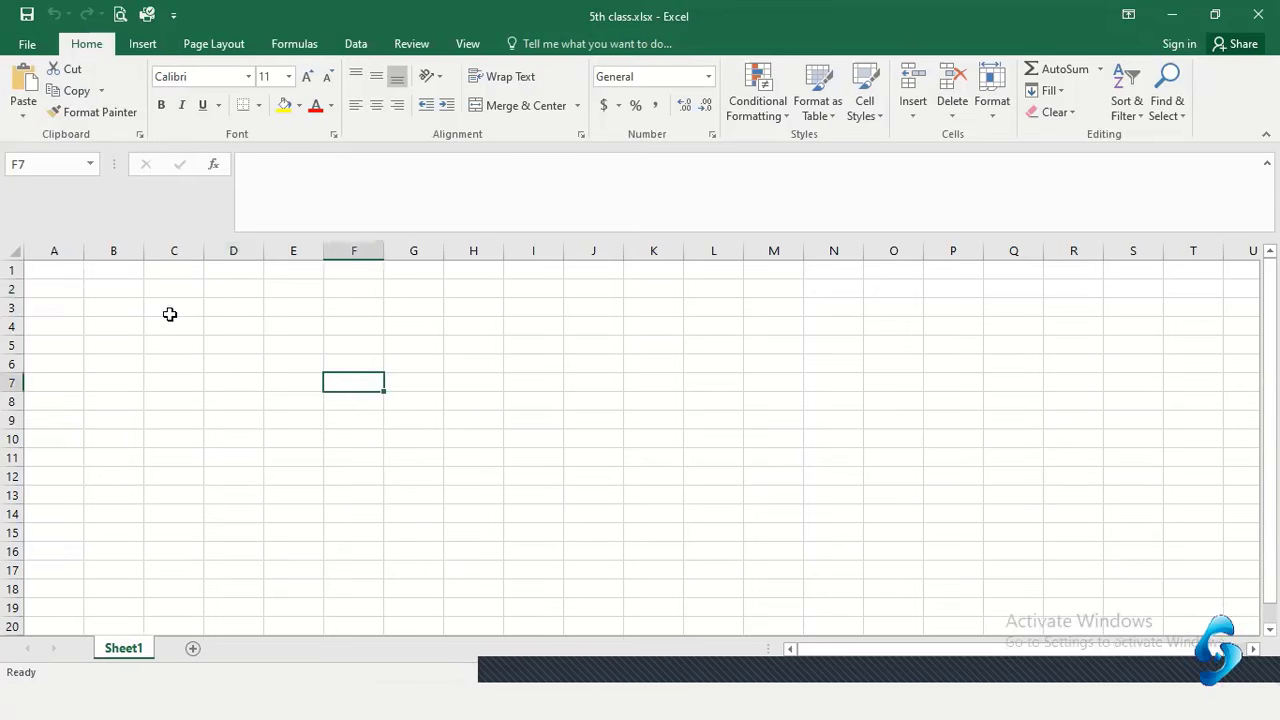
click(209, 301)
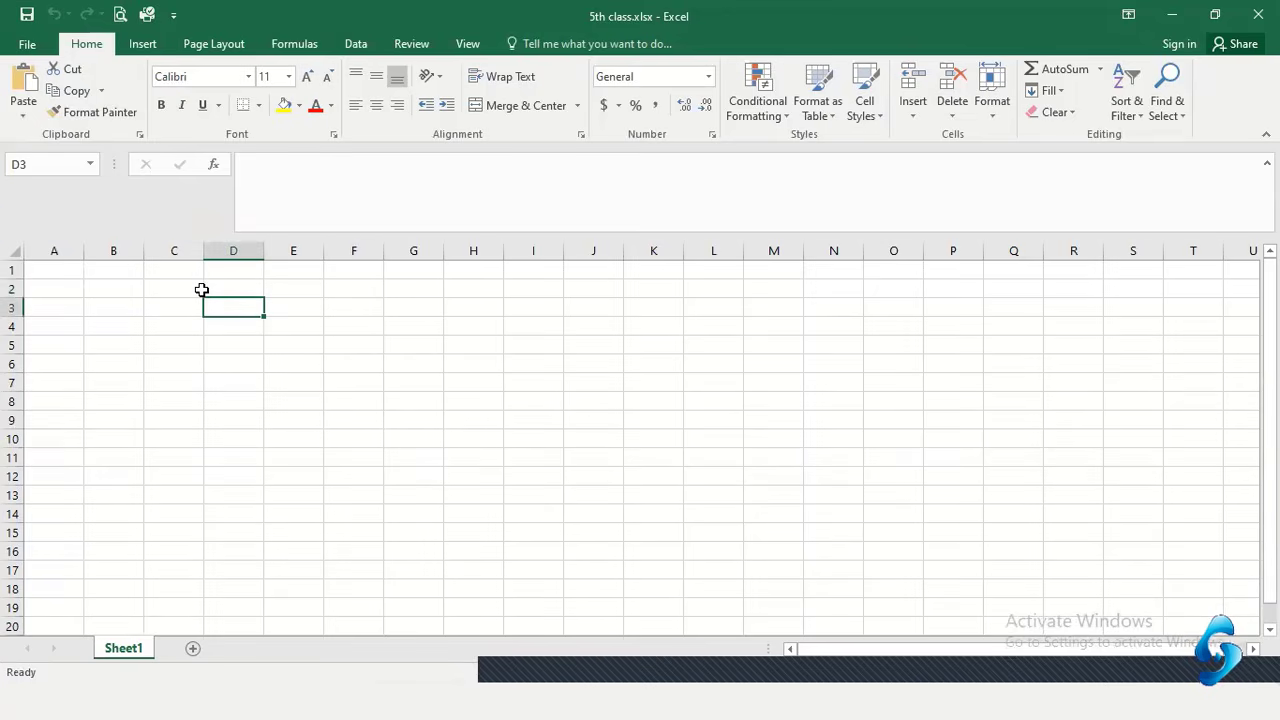
click(228, 286)
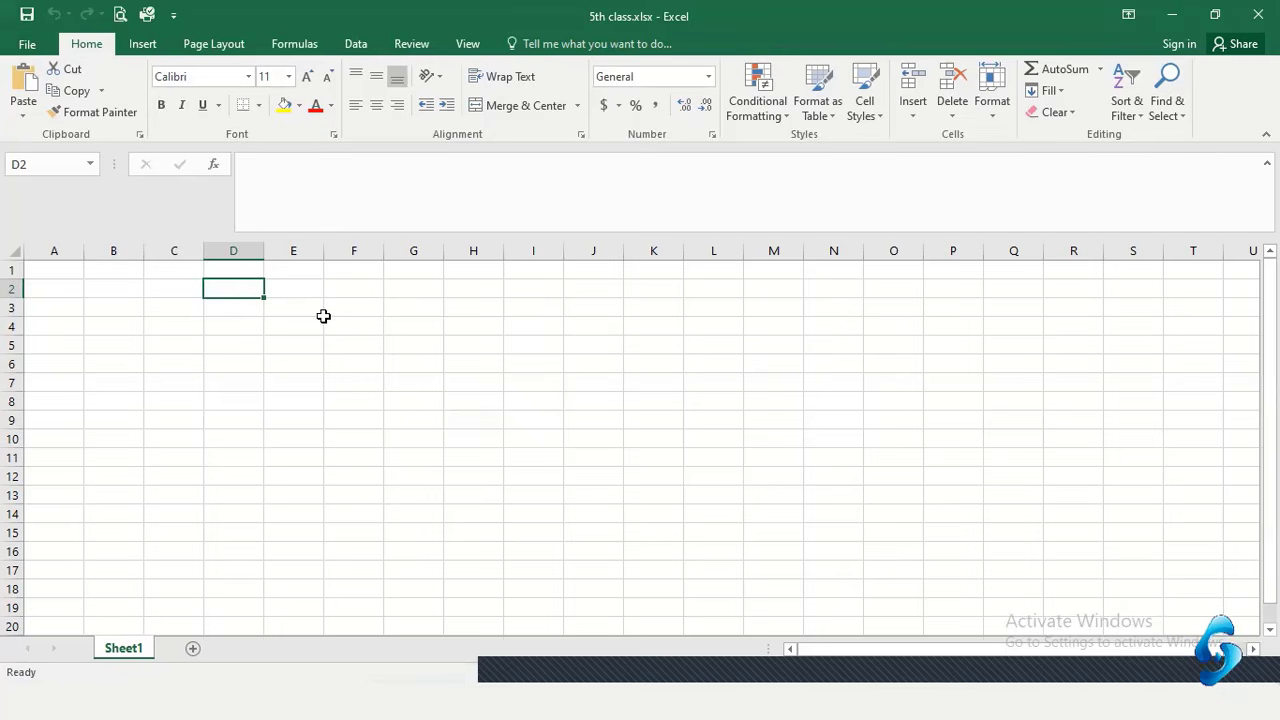
click(226, 307)
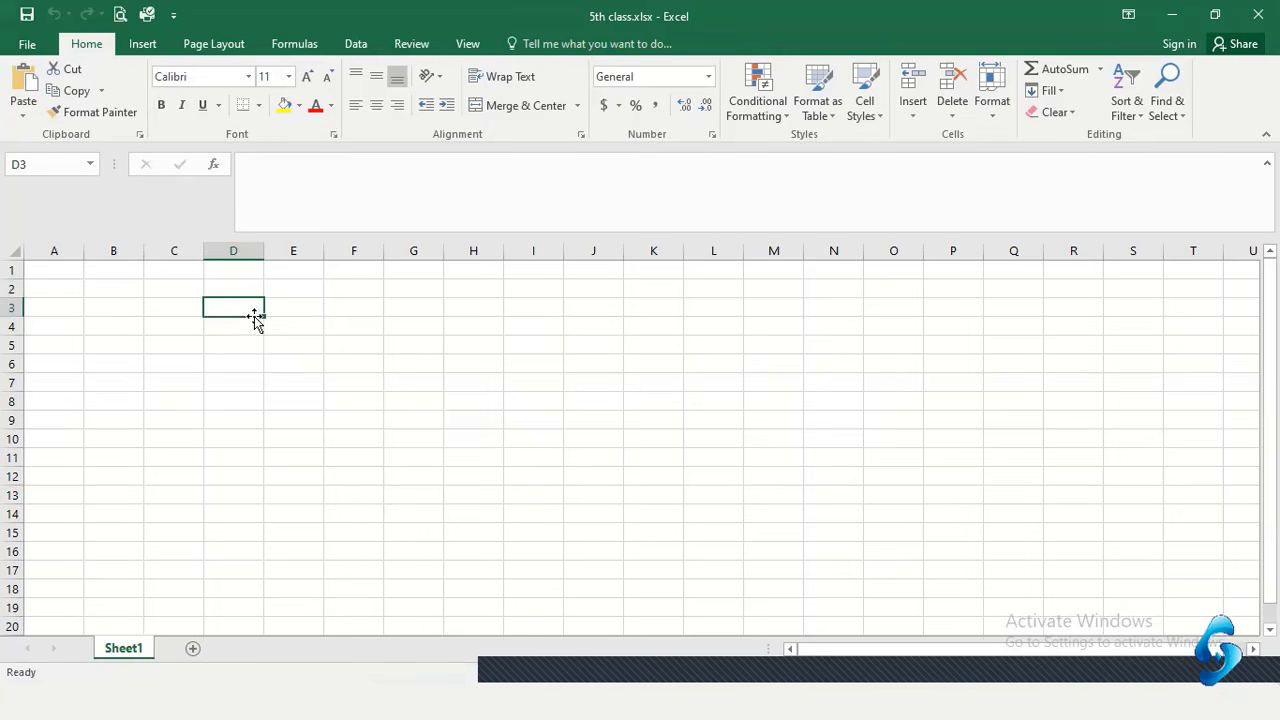
click(33, 165)
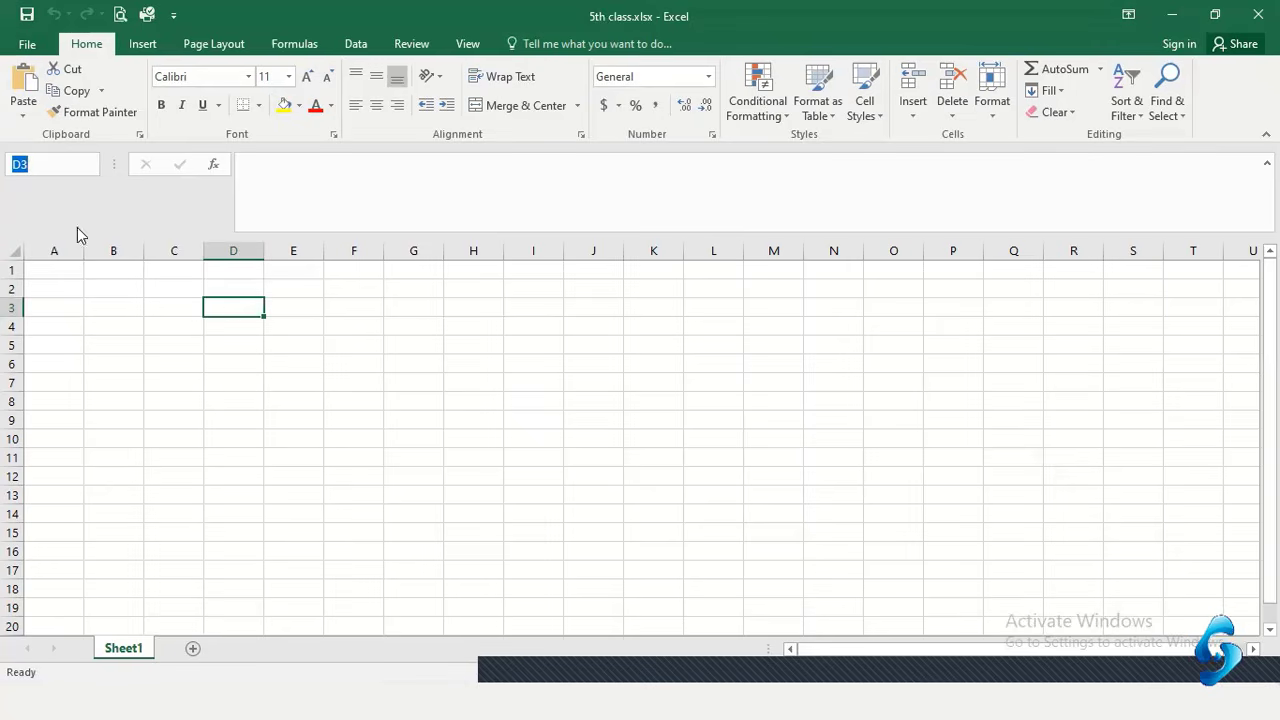
click(320, 330)
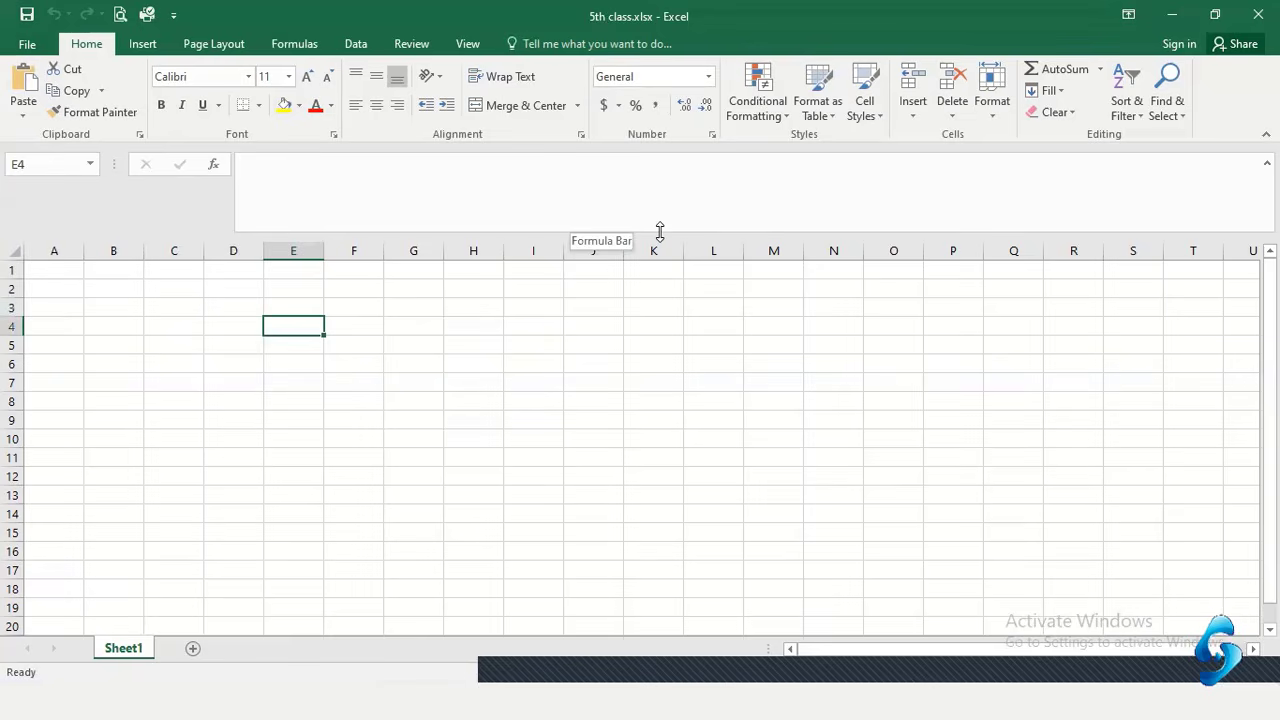
Shrink the expanded formula bar back down and select cell H5
mouse_move(660, 231)
mouse_down()
mouse_move(658, 205)
mouse_move(658, 217)
mouse_up()
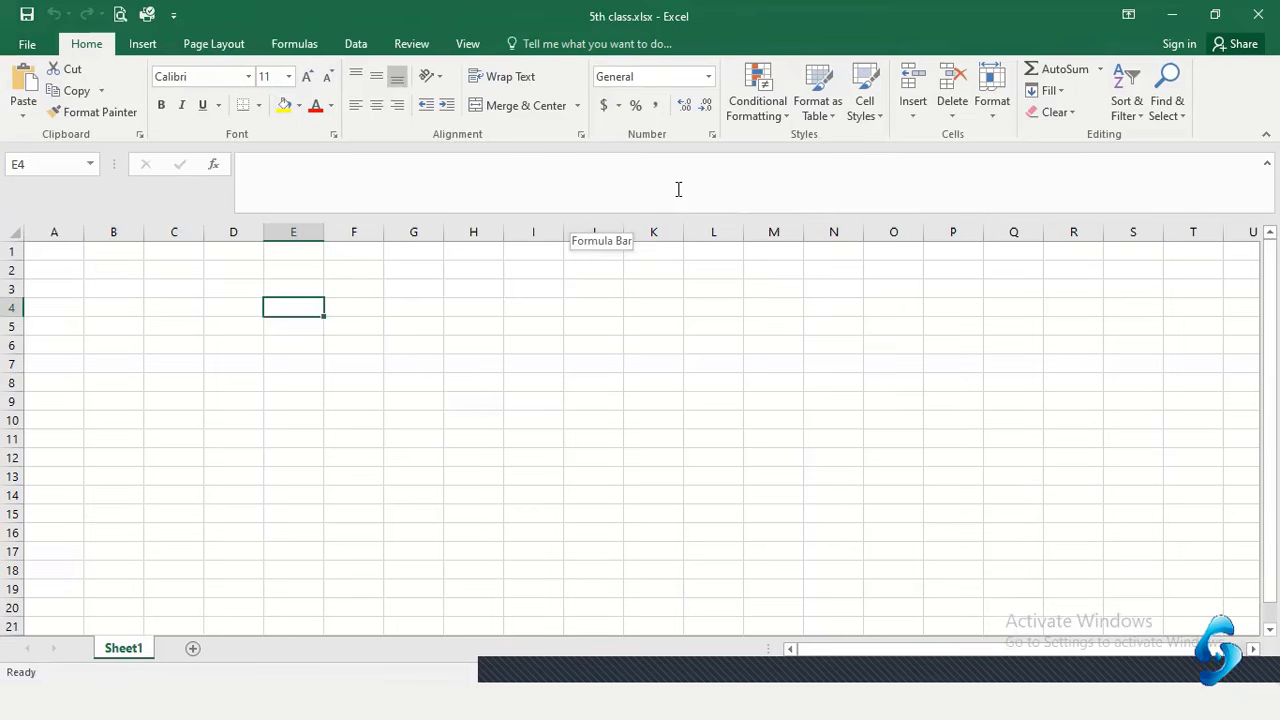
click(491, 329)
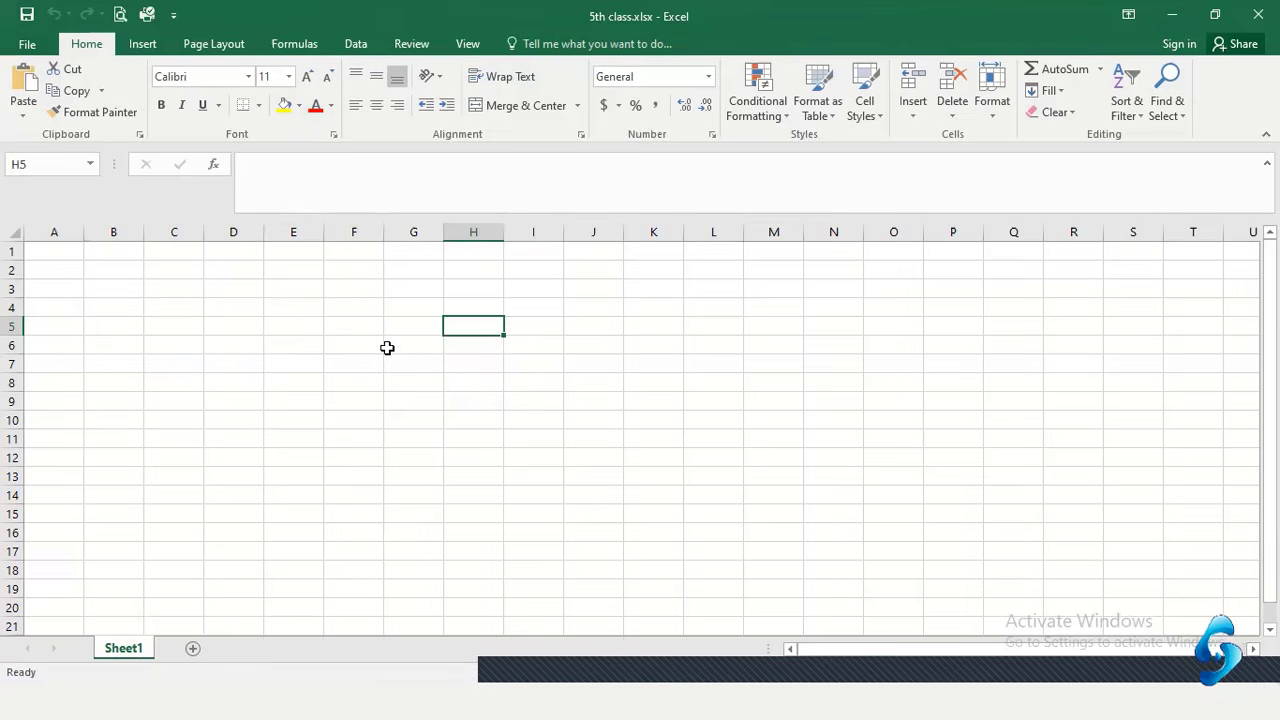
drag(57, 251, 1238, 622)
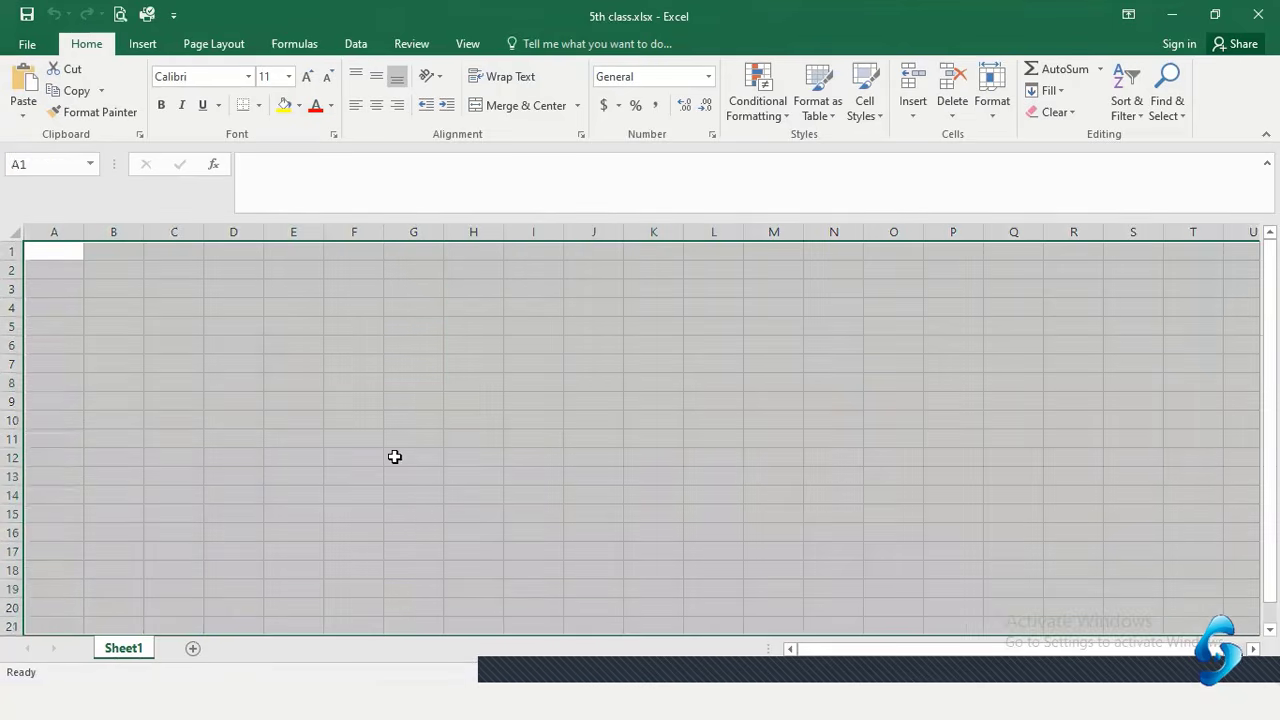
click(380, 457)
drag(51, 251, 437, 487)
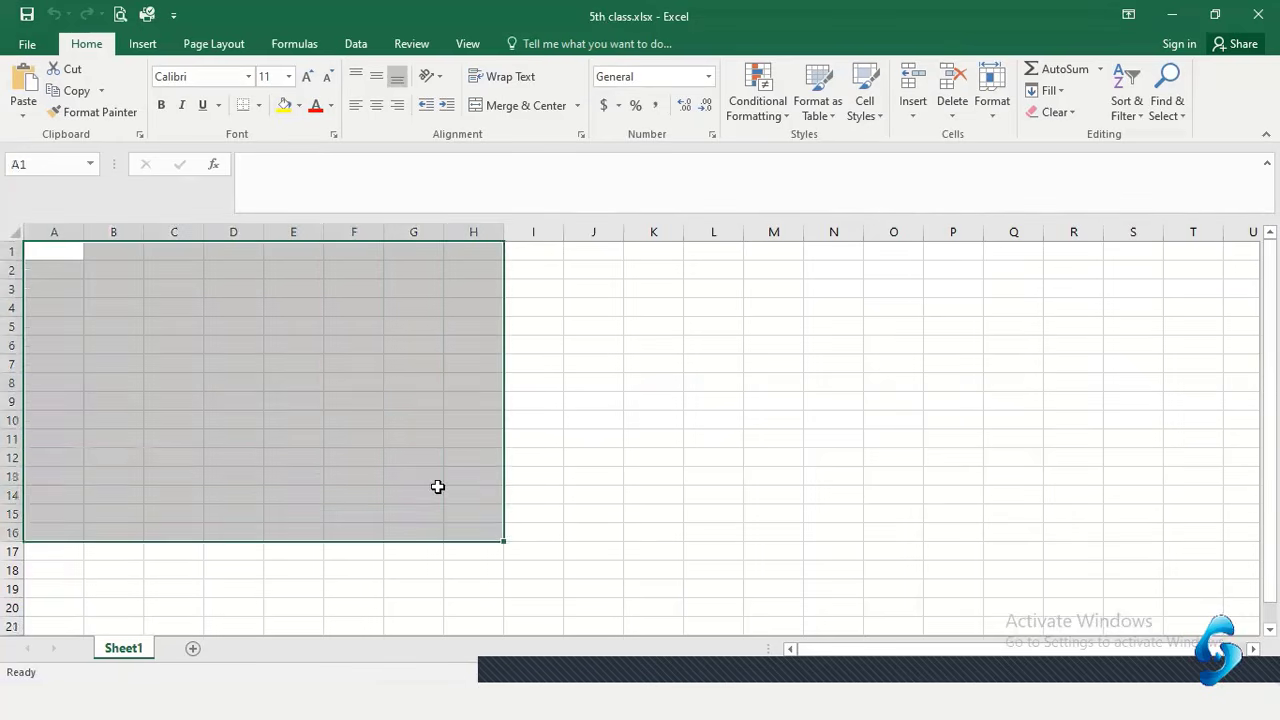
click(409, 442)
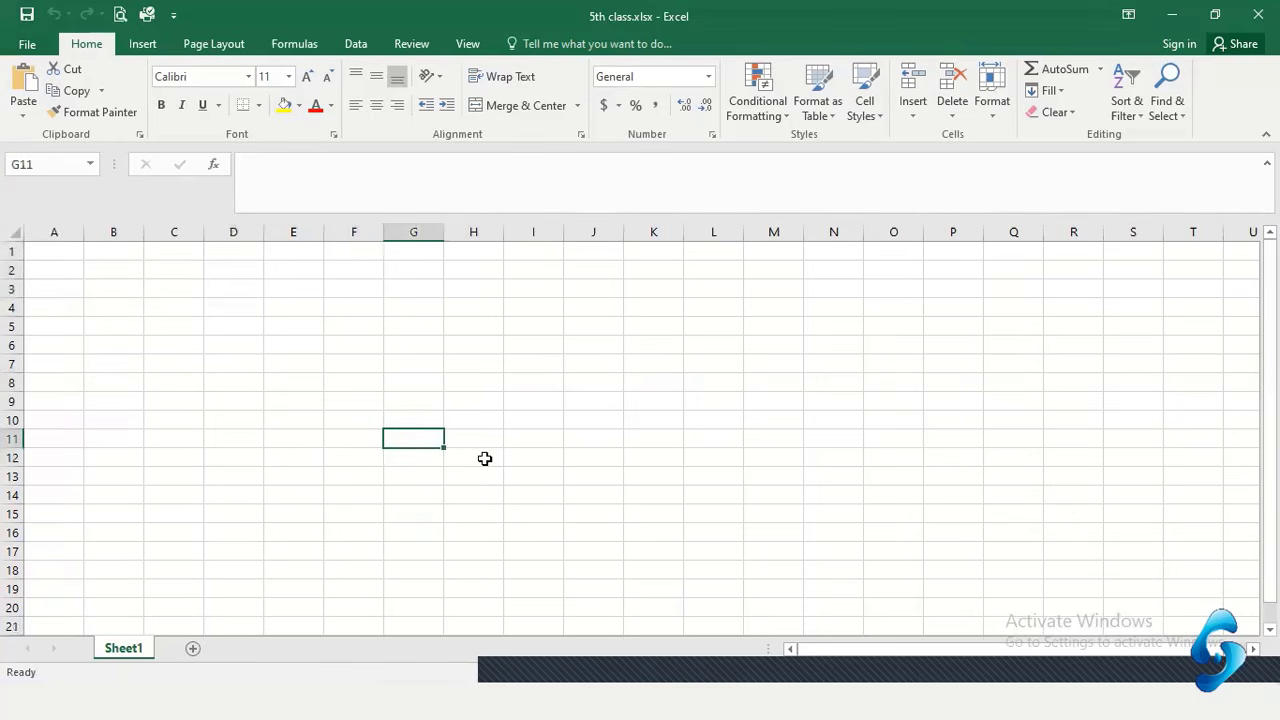
click(244, 388)
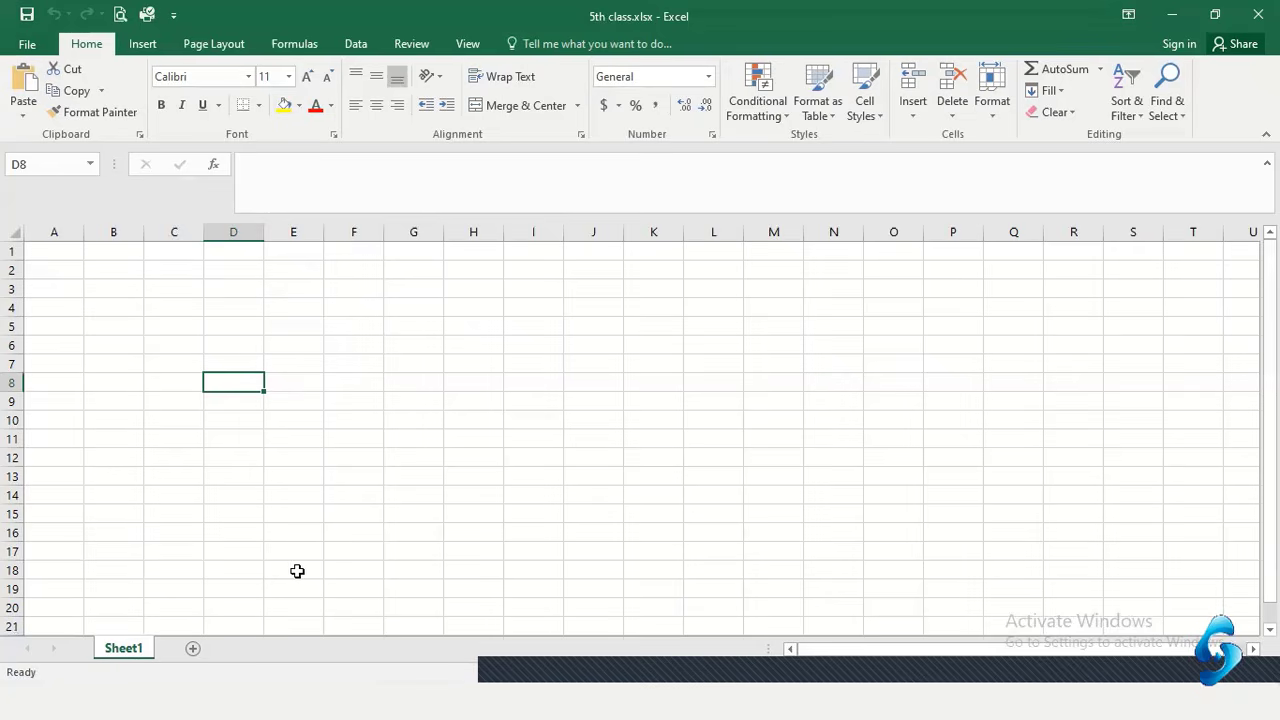
Create Sheet2, click a few of its cells, then create Sheet3 and select A13
click(193, 649)
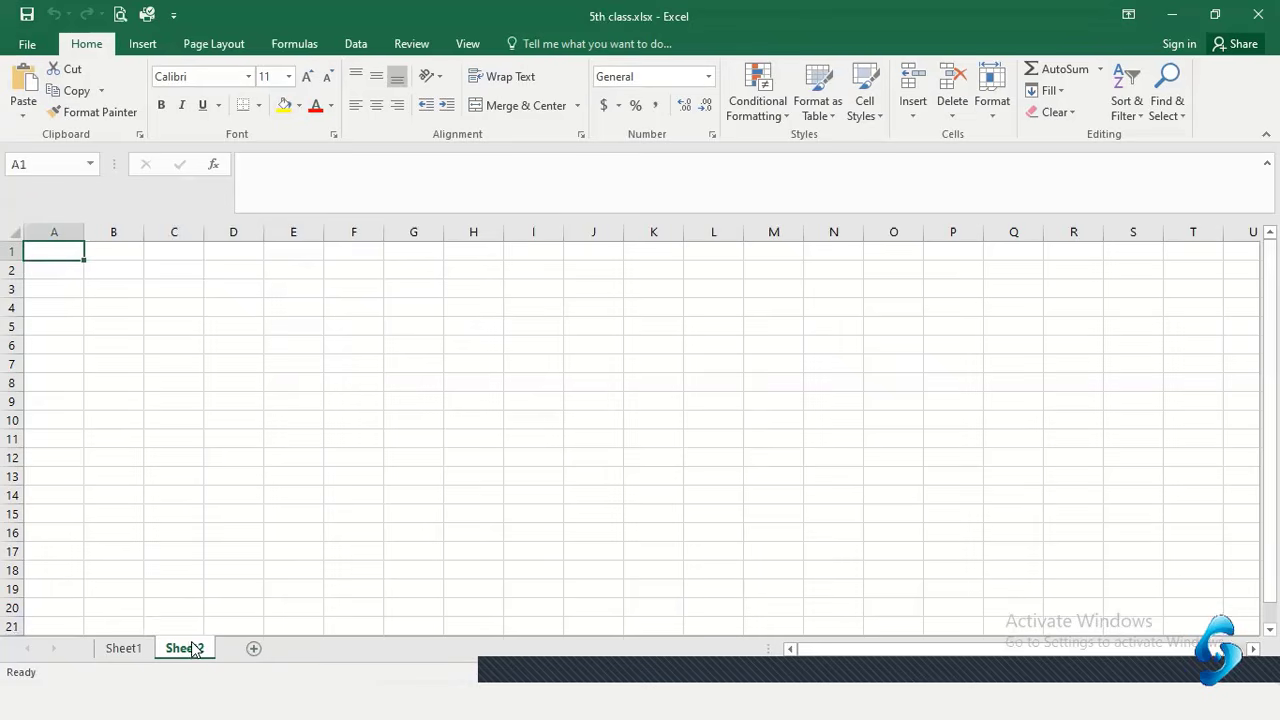
click(428, 307)
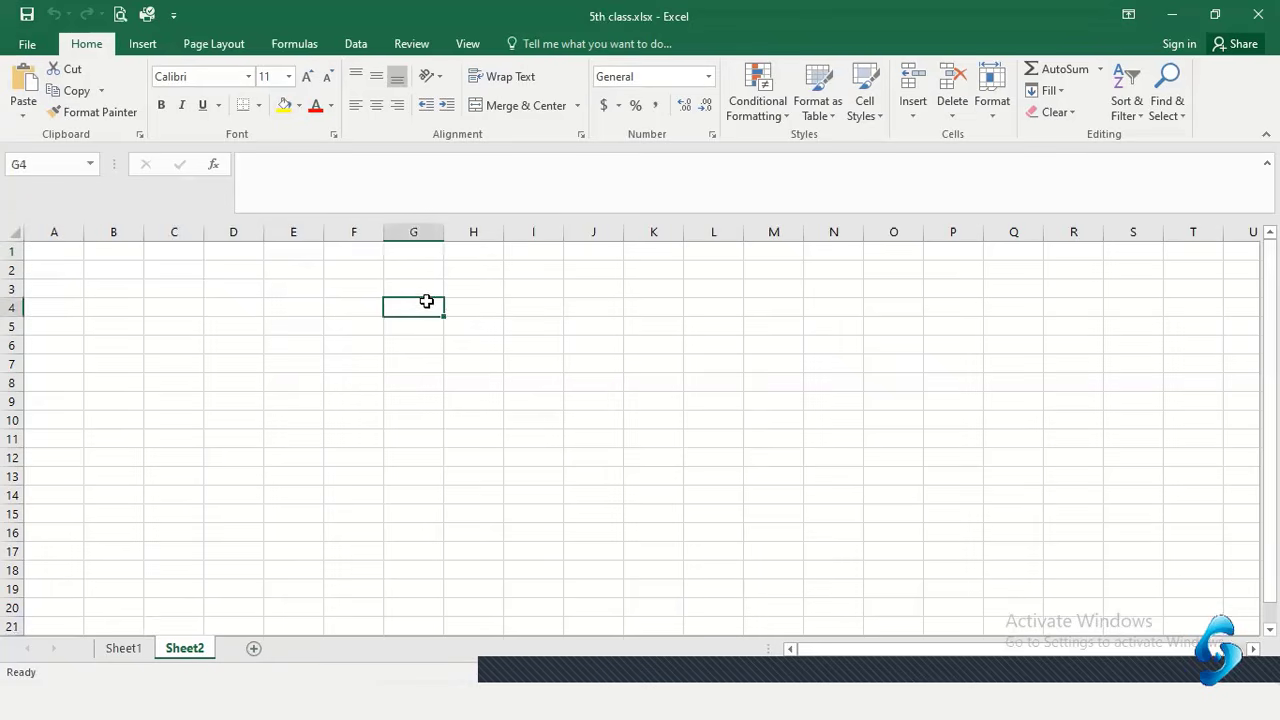
click(590, 320)
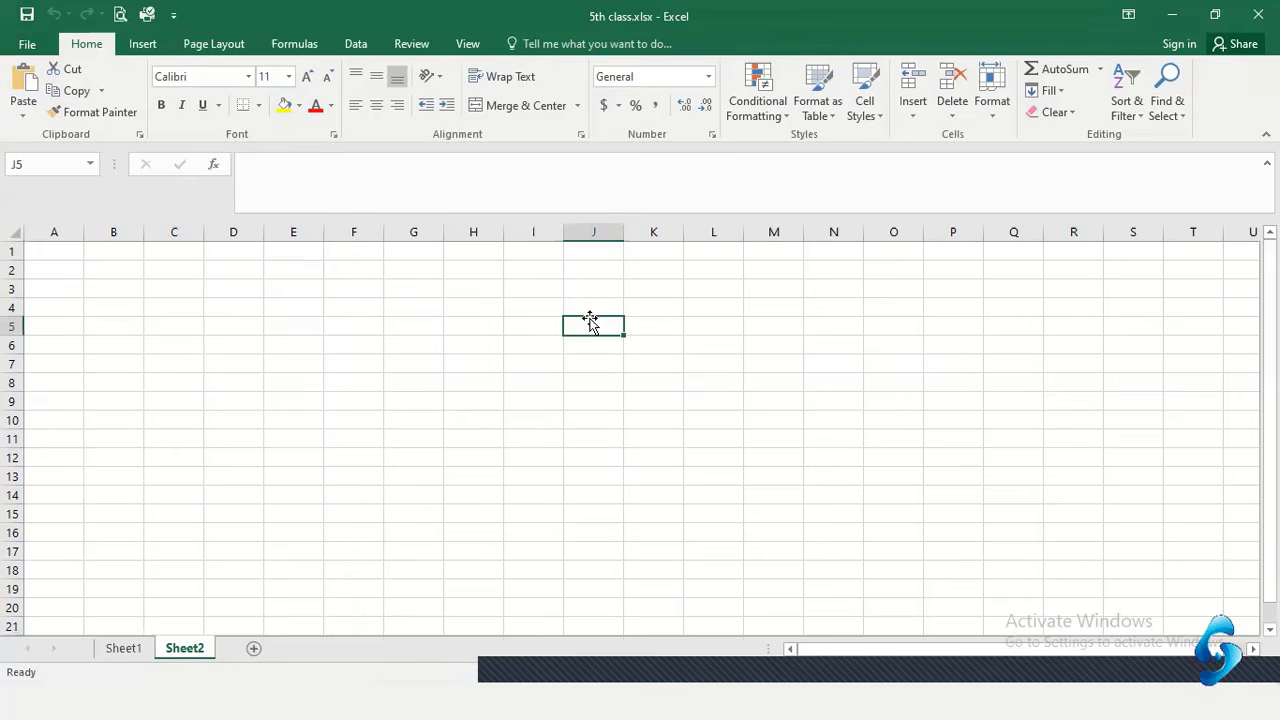
click(530, 440)
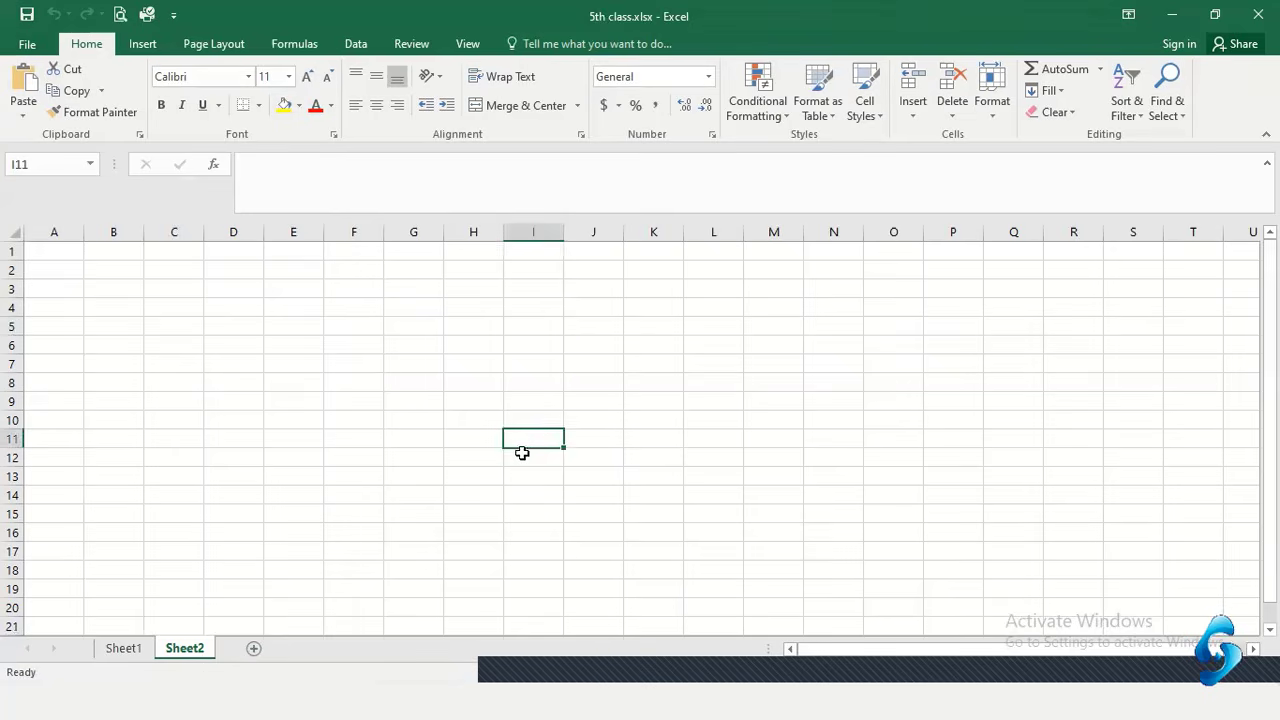
scroll(436, 451, down, 2)
scroll(436, 451, up, 2)
click(254, 649)
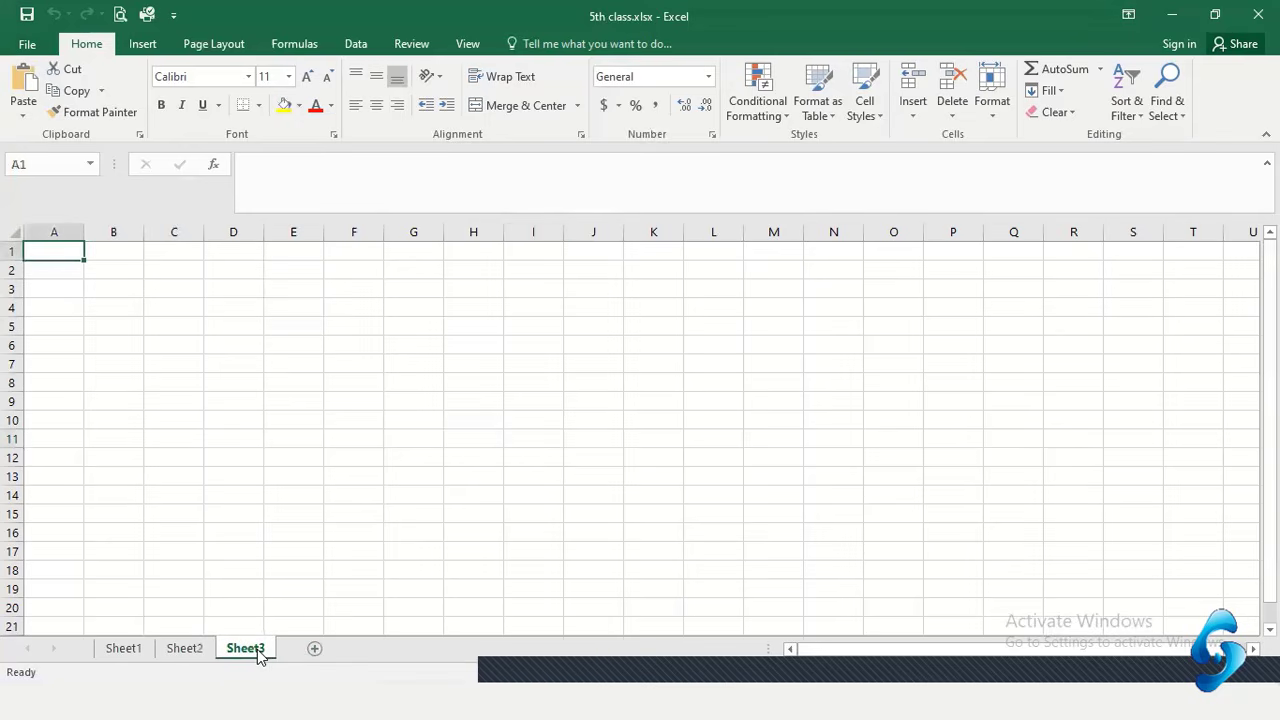
click(65, 470)
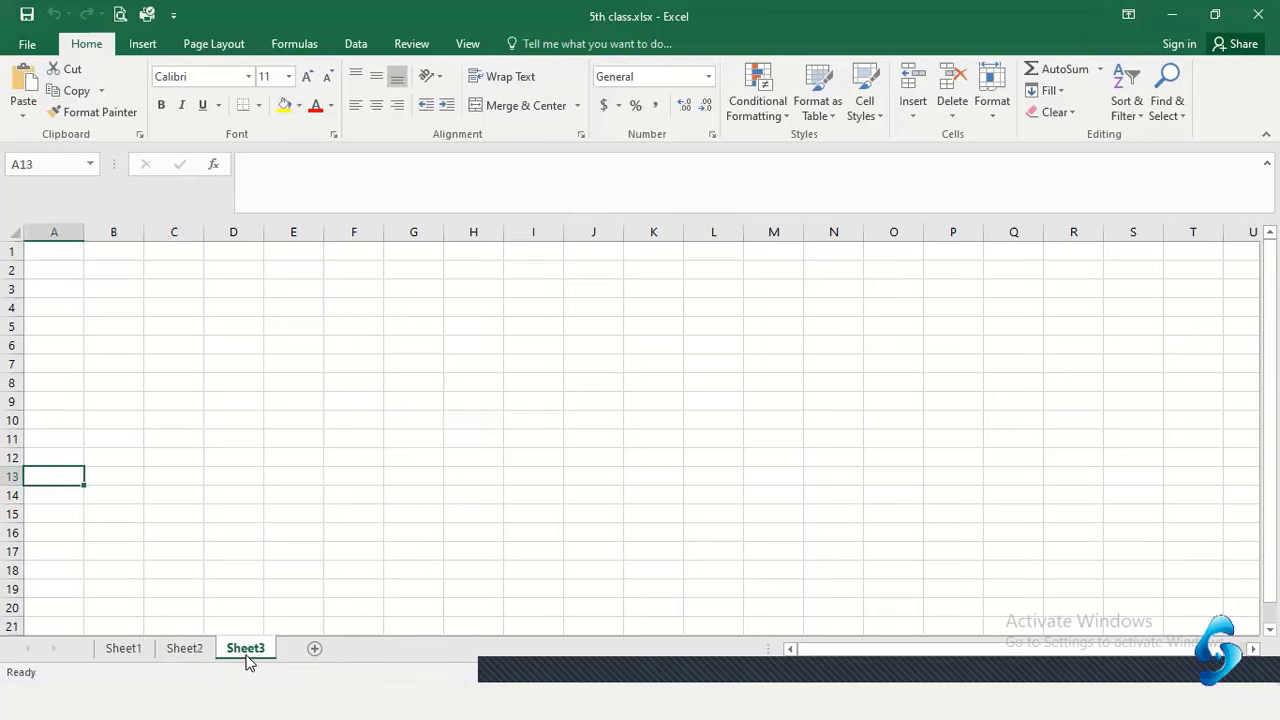
Insert a blank worksheet, Sheet4, in front of Sheet3, then return to Sheet3
right_click(249, 660)
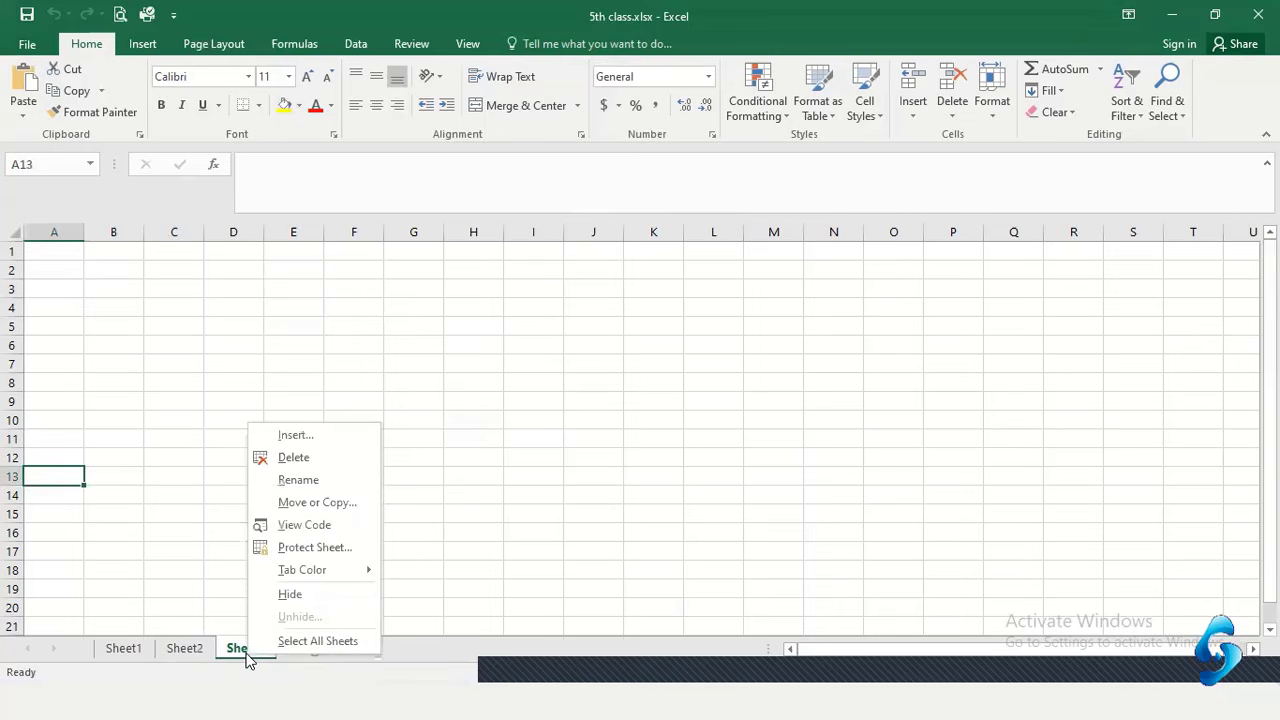
click(307, 438)
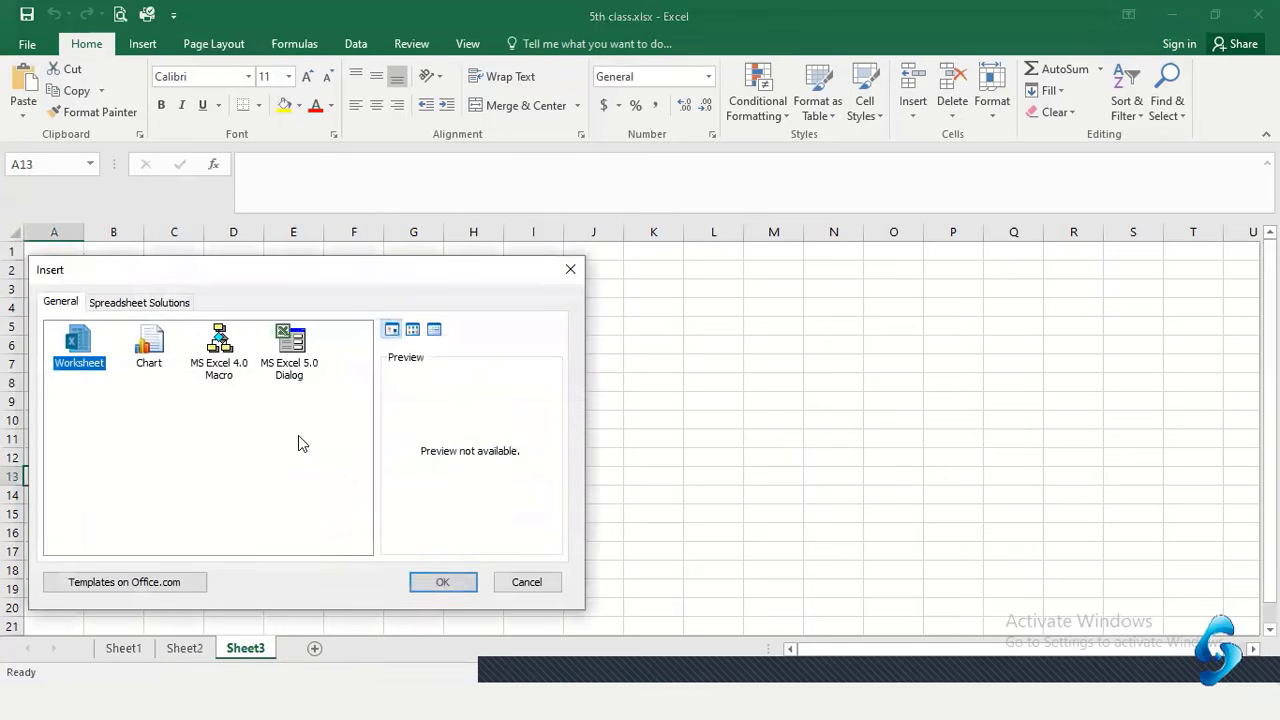
click(428, 590)
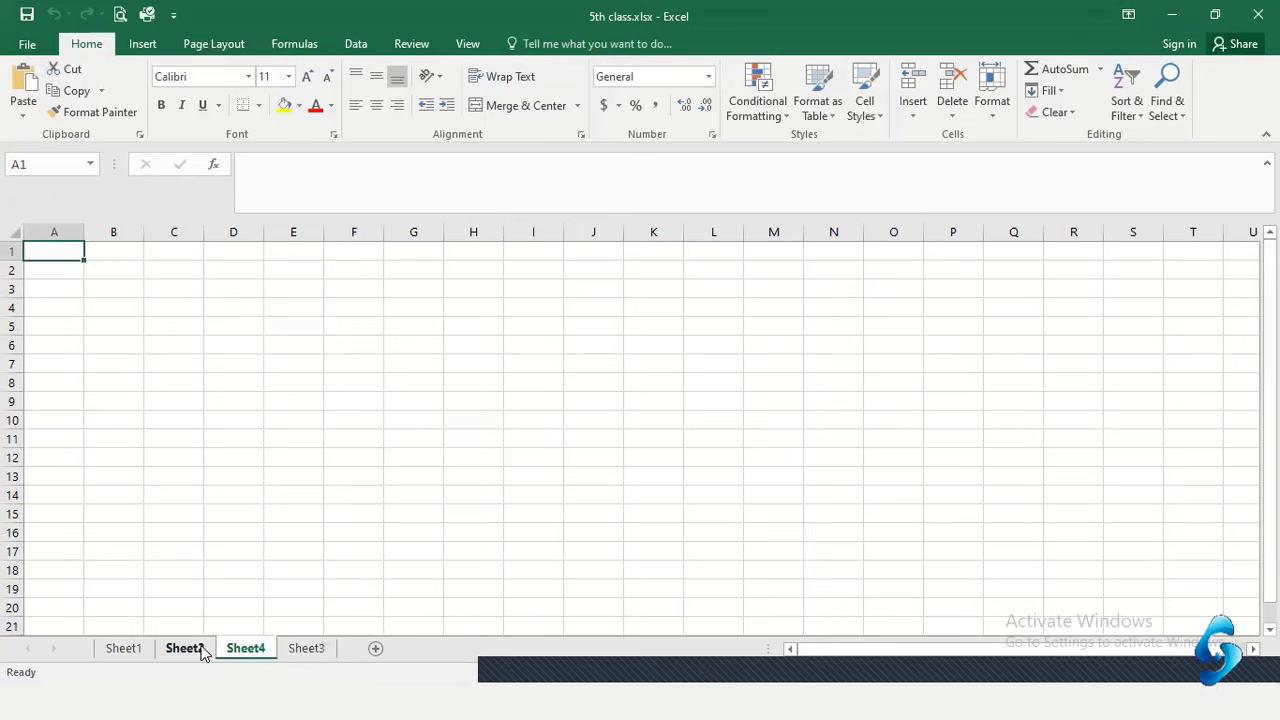
click(300, 649)
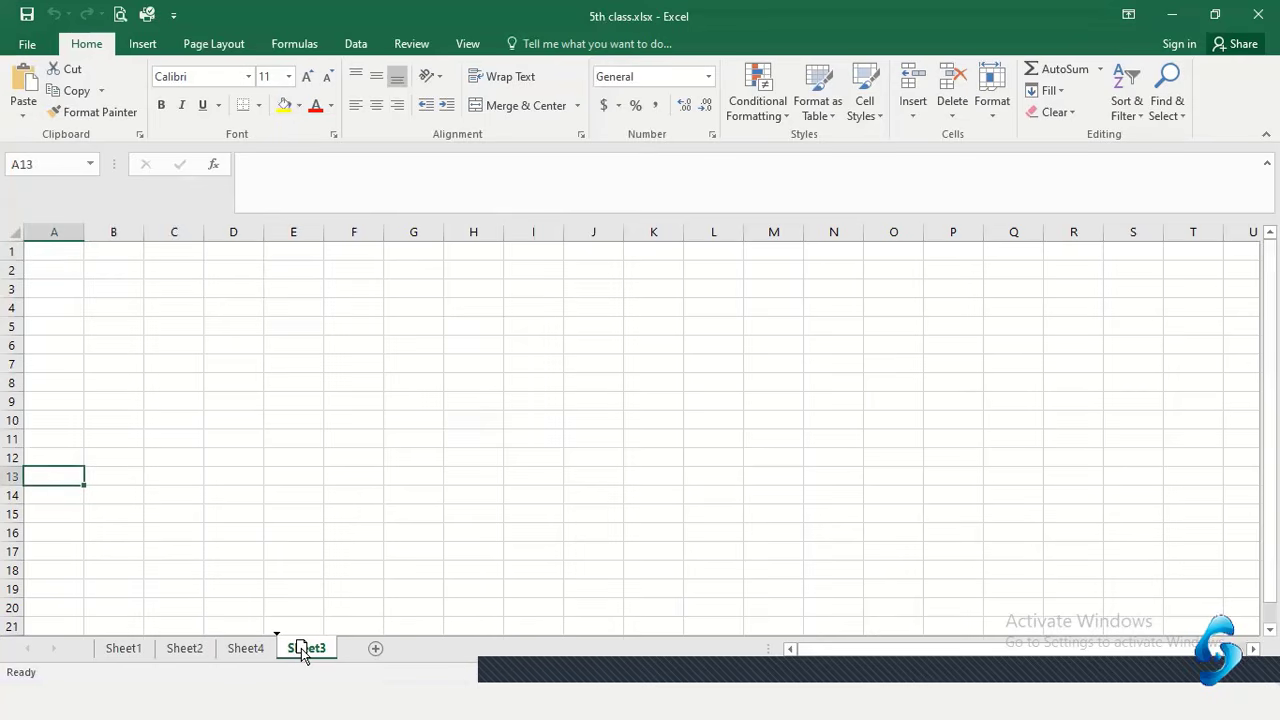
Drag Sheet3 ahead of Sheet4 so Sheet4 becomes the last tab
drag(301, 648, 216, 663)
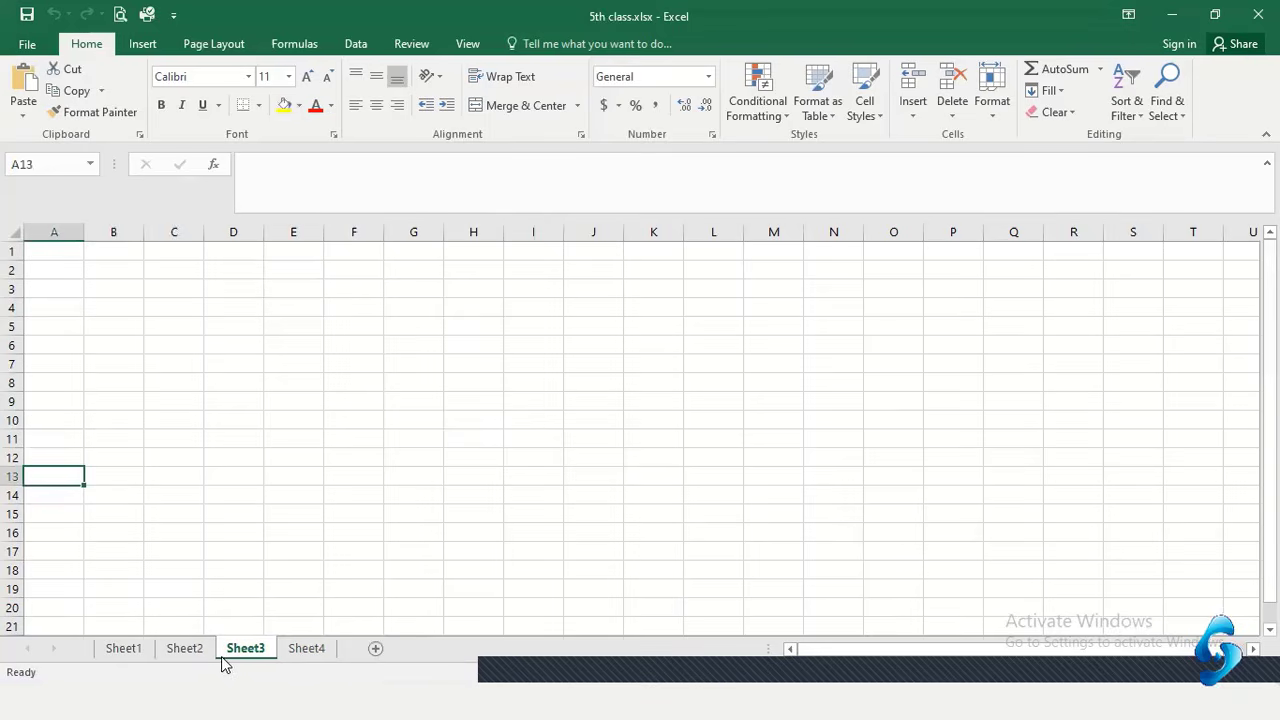
click(302, 649)
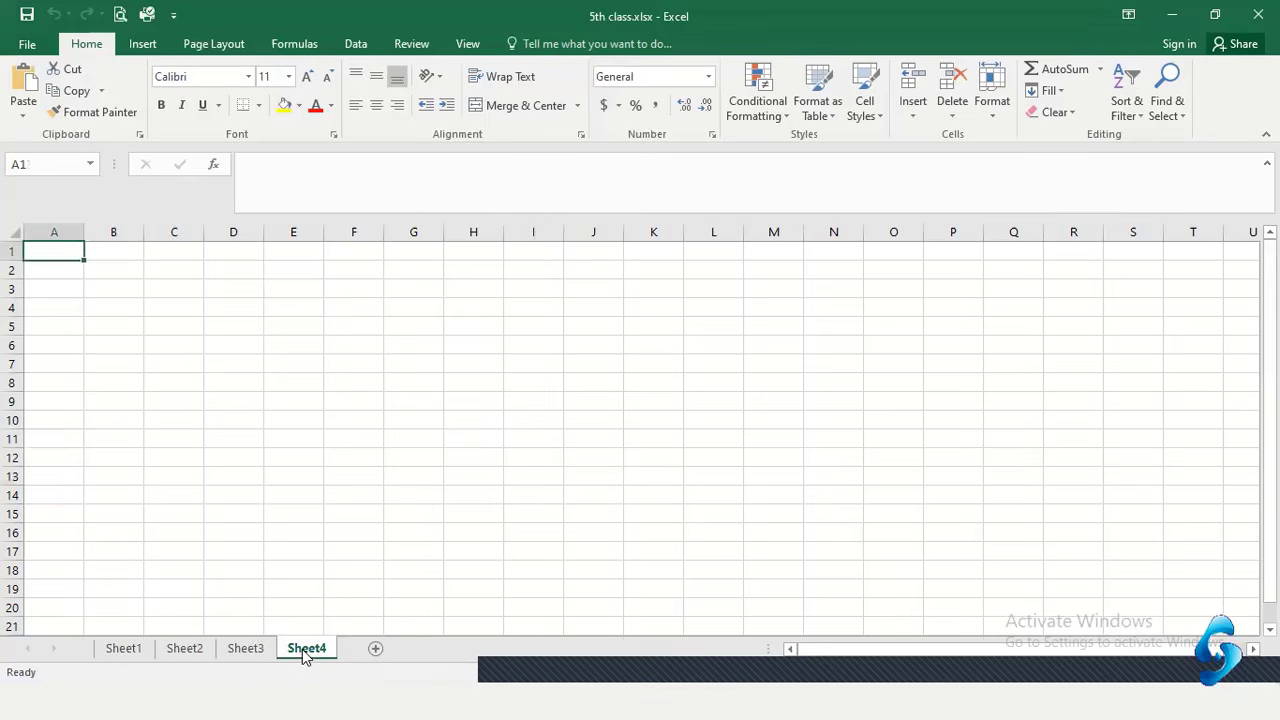
click(248, 653)
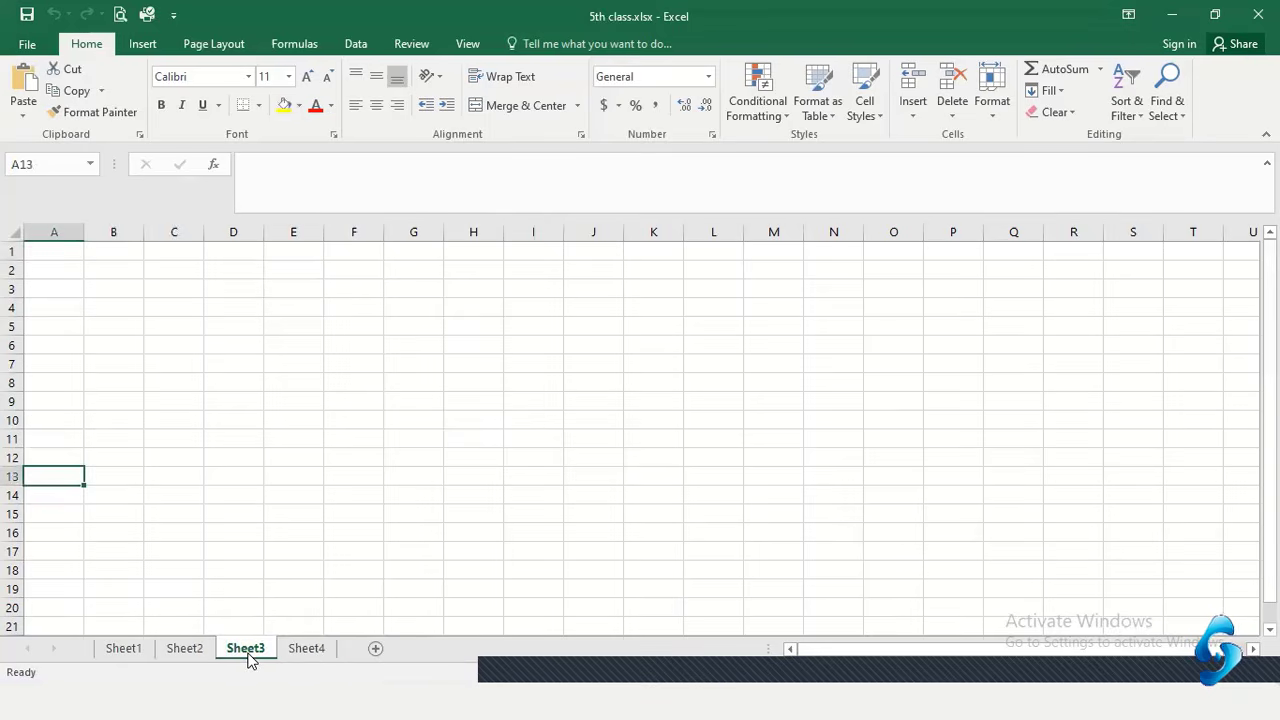
Return to Sheet1, starting and then cancelling a rename of its tab
click(187, 652)
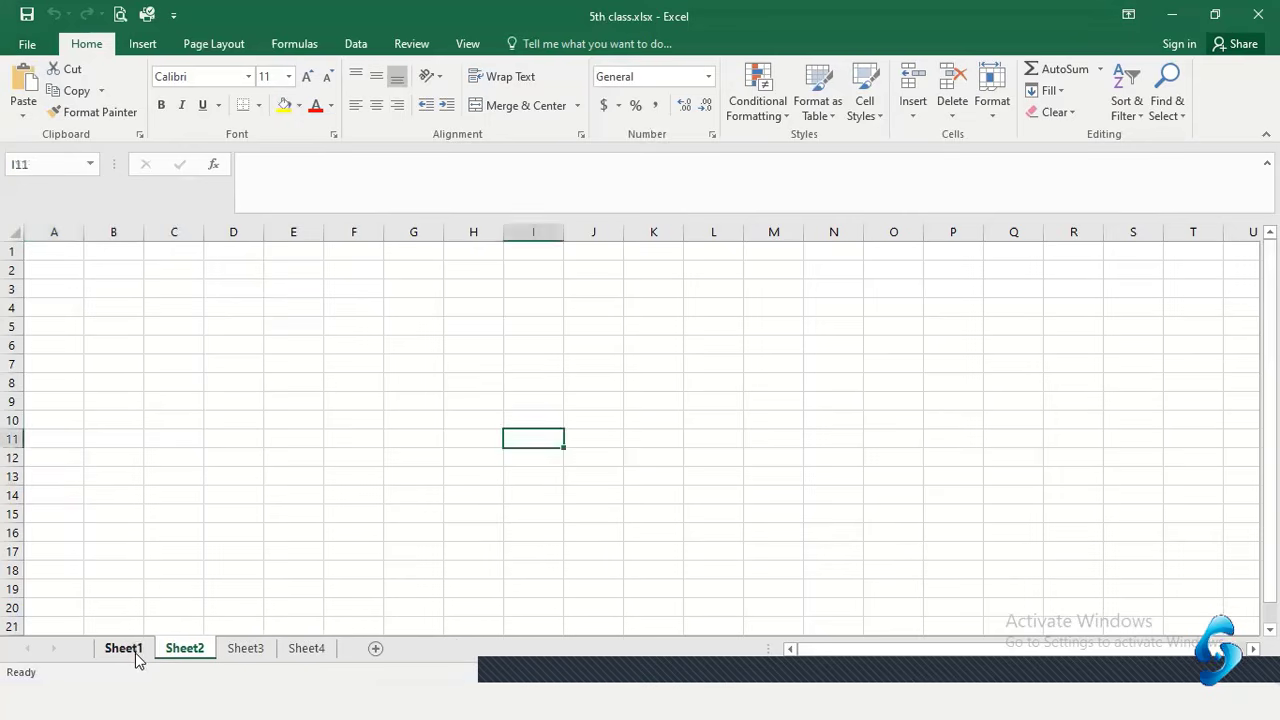
click(122, 652)
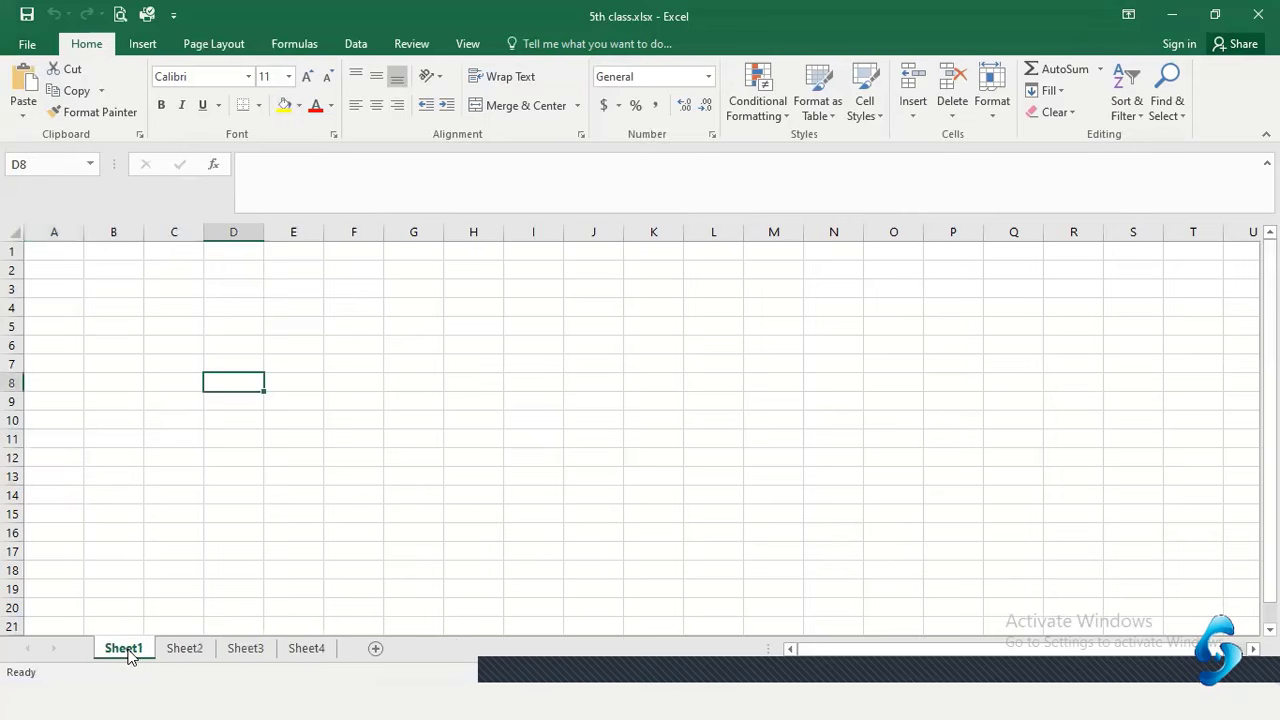
double_click(125, 650)
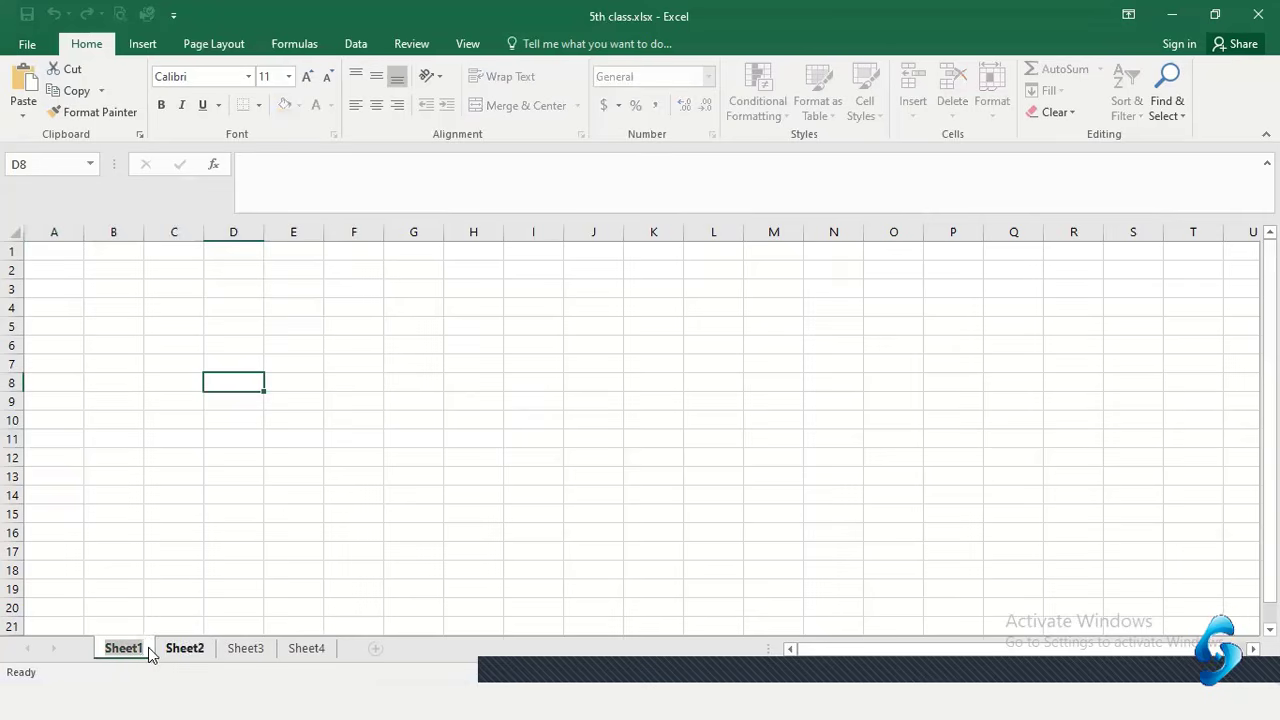
click(163, 585)
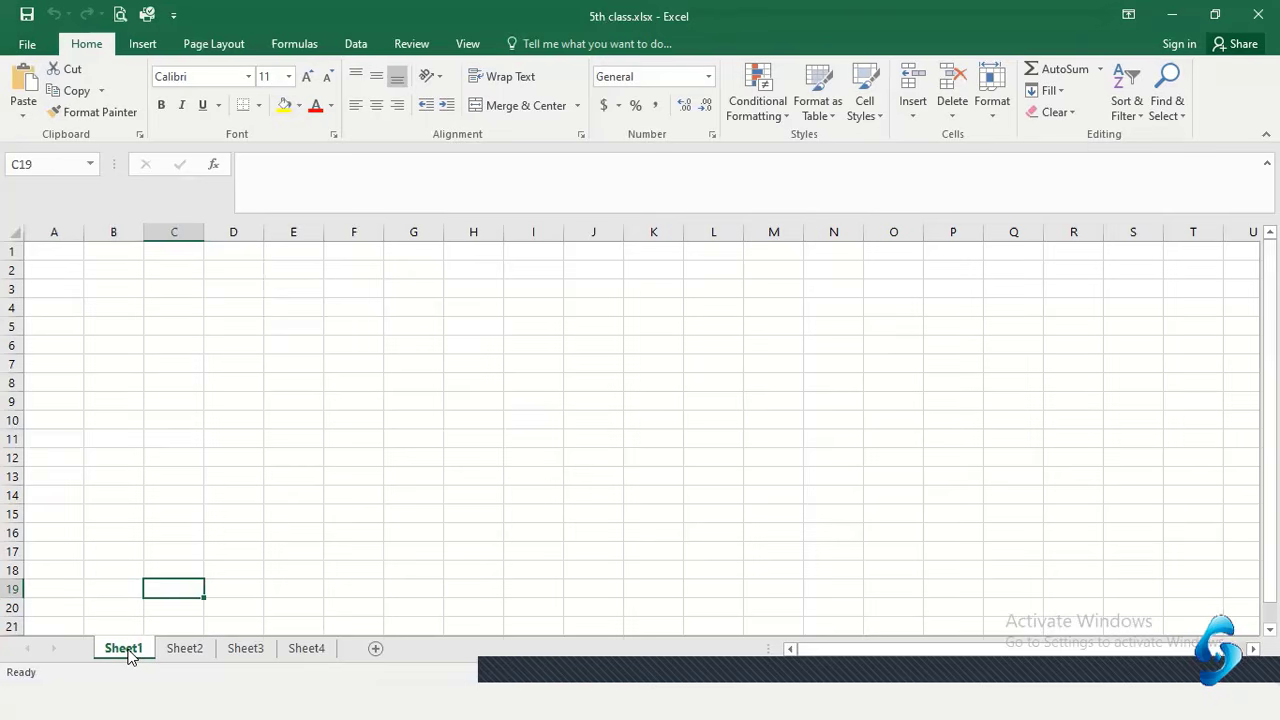
Rename Sheet1 to part-1
double_click(125, 649)
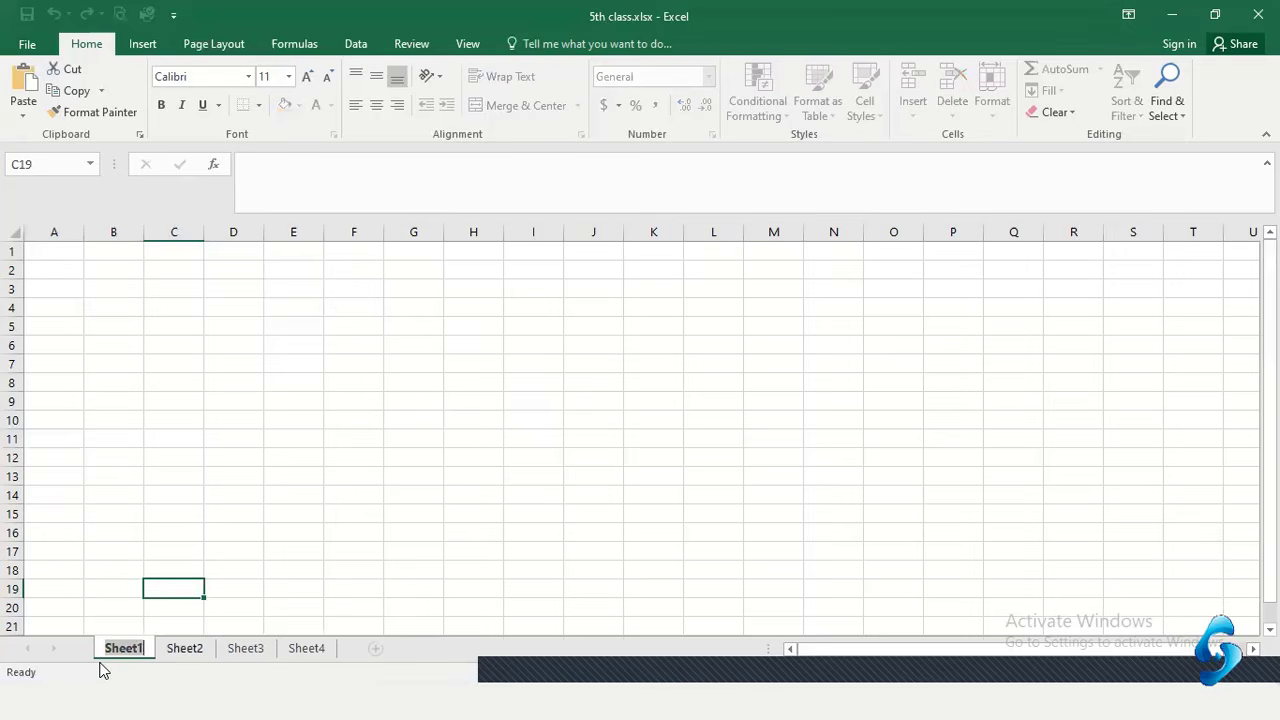
text(part-1)
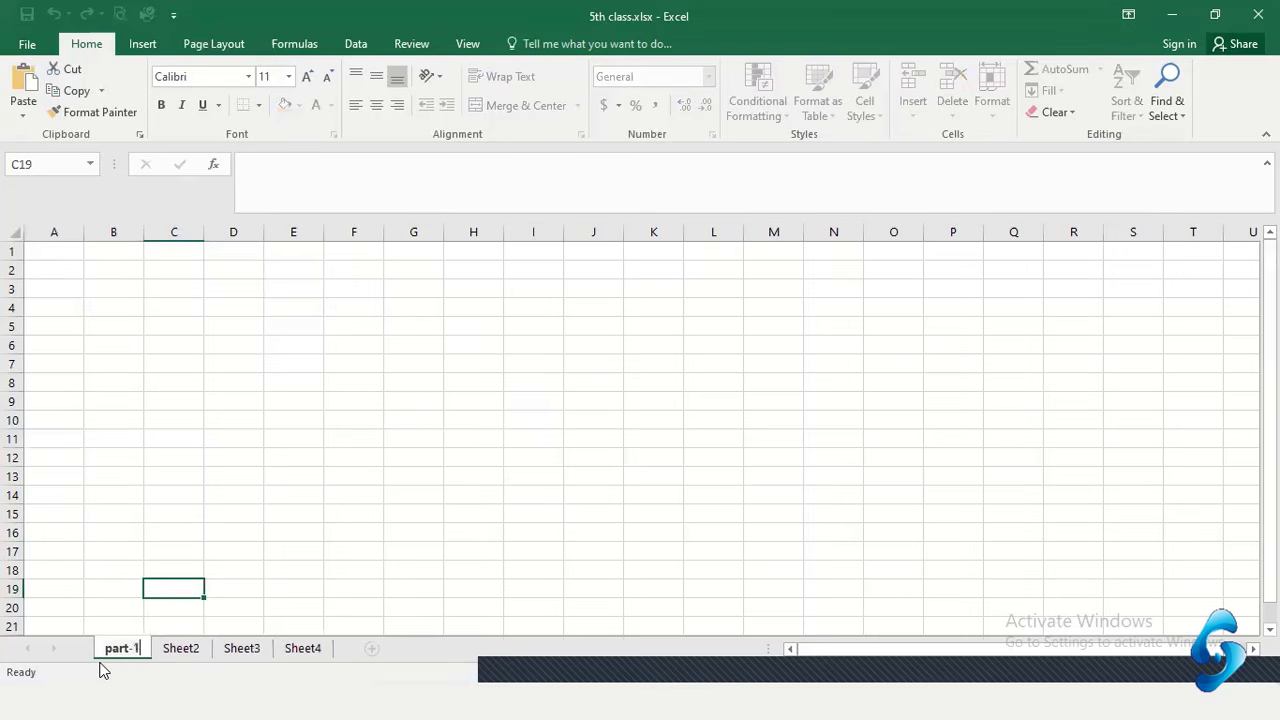
key(Return)
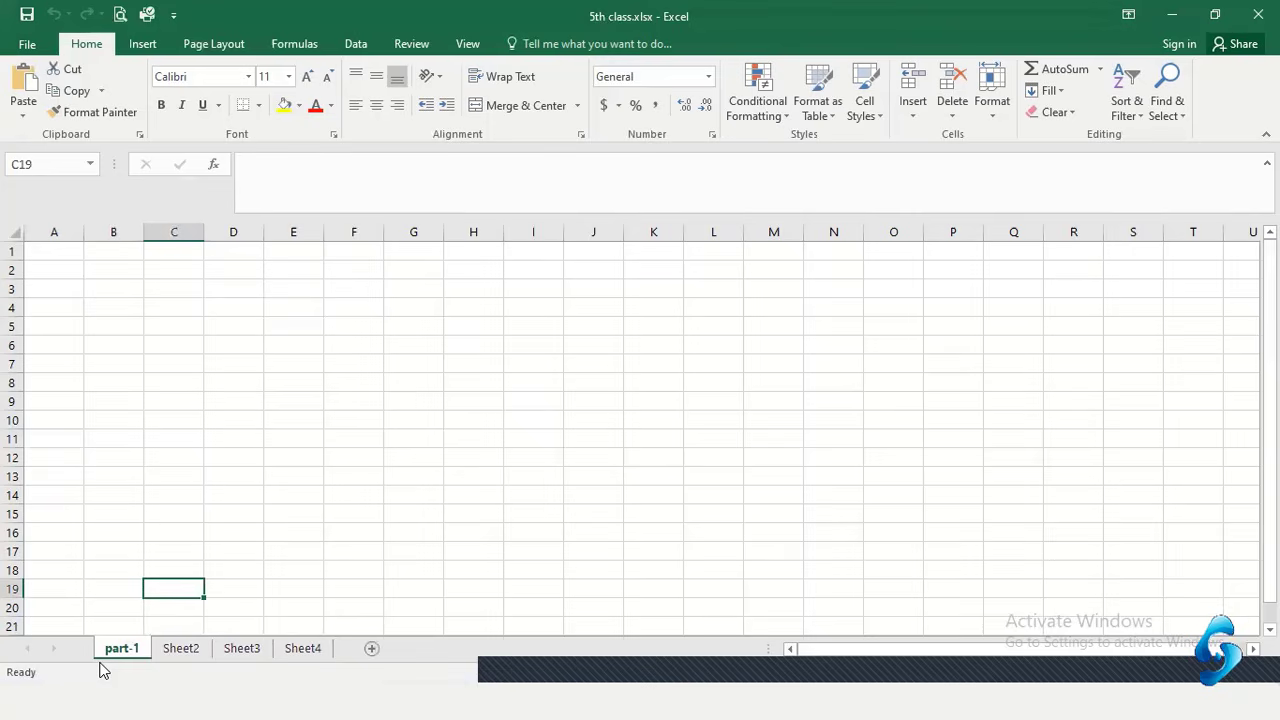
Rename Sheet3 to part-2, then switch to Sheet4
click(242, 649)
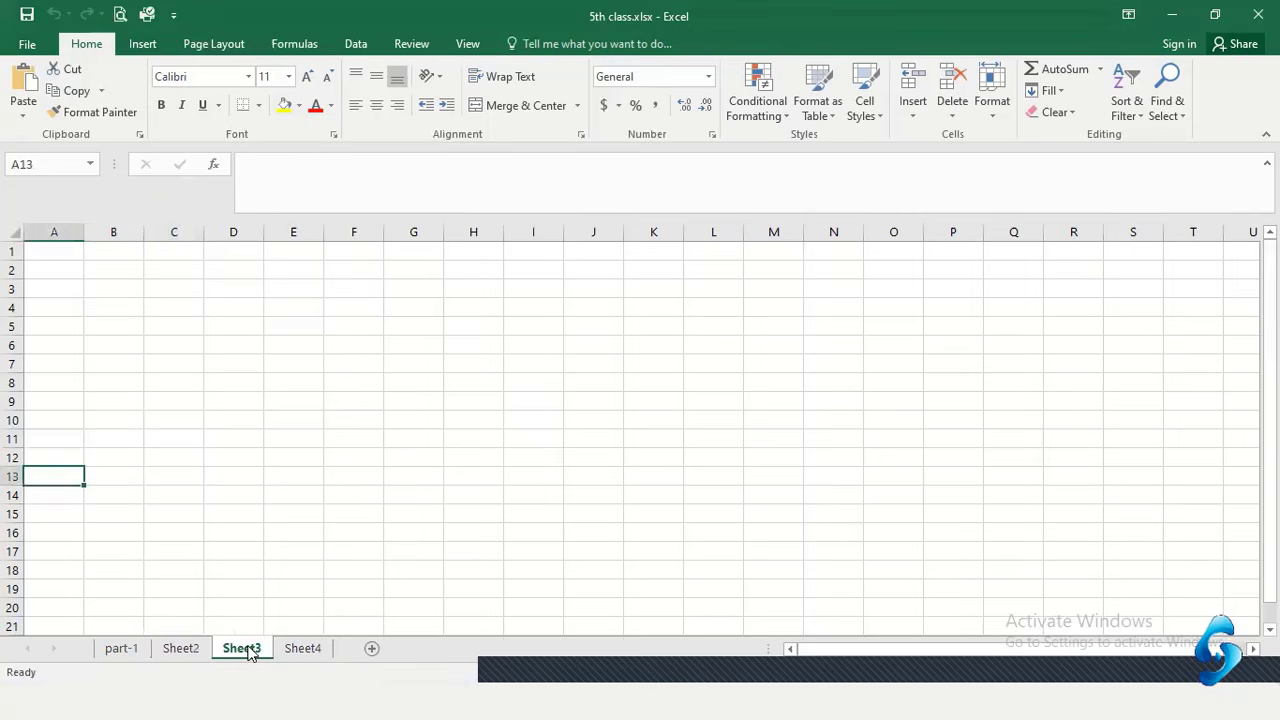
right_click(247, 651)
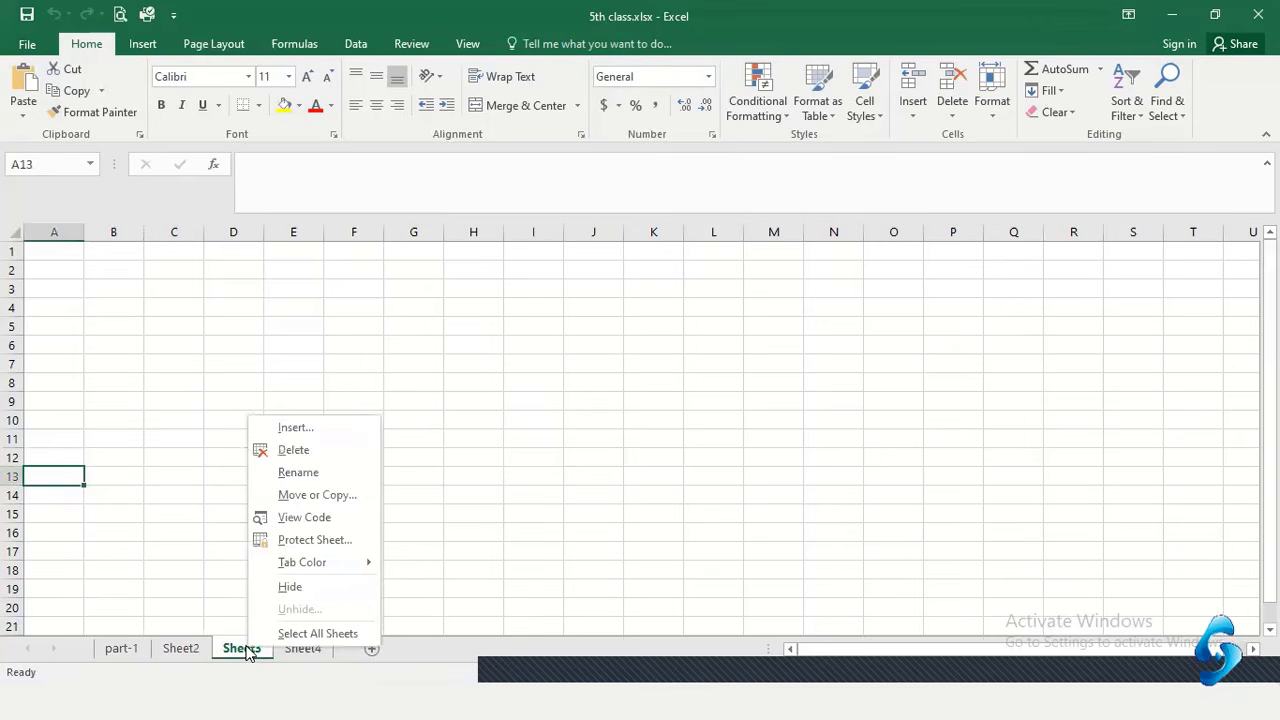
click(297, 474)
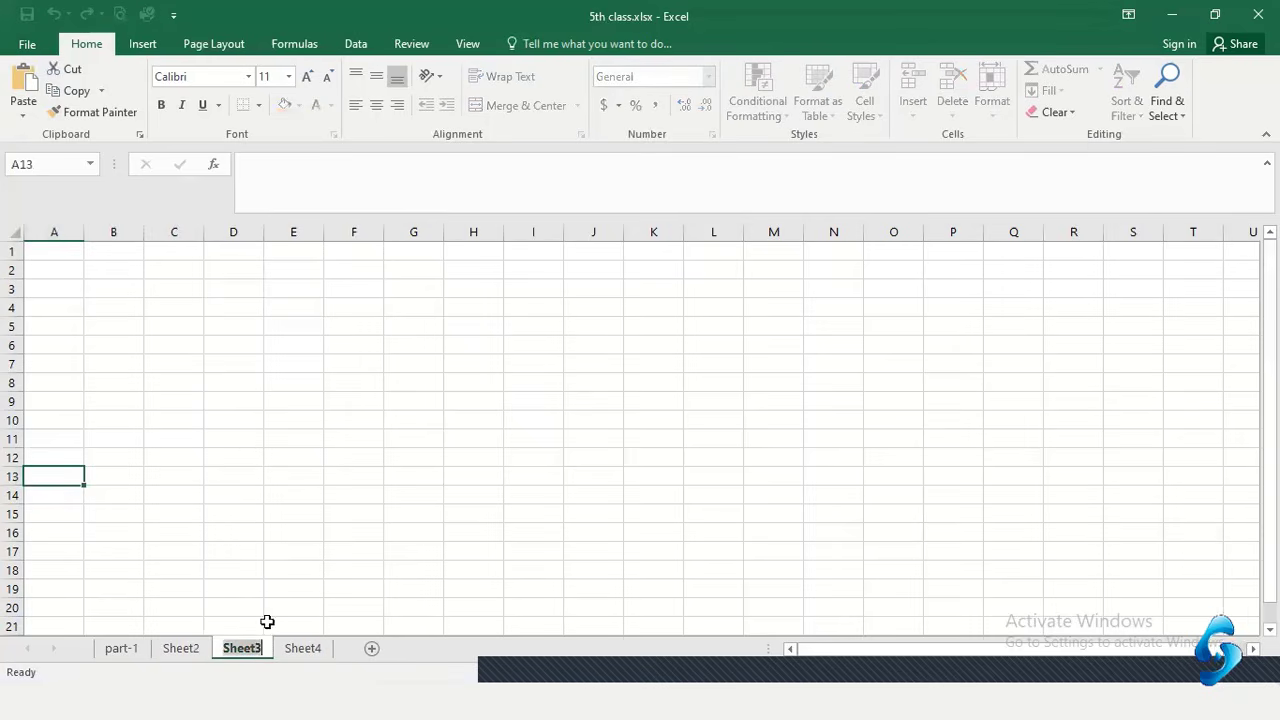
text(part-2)
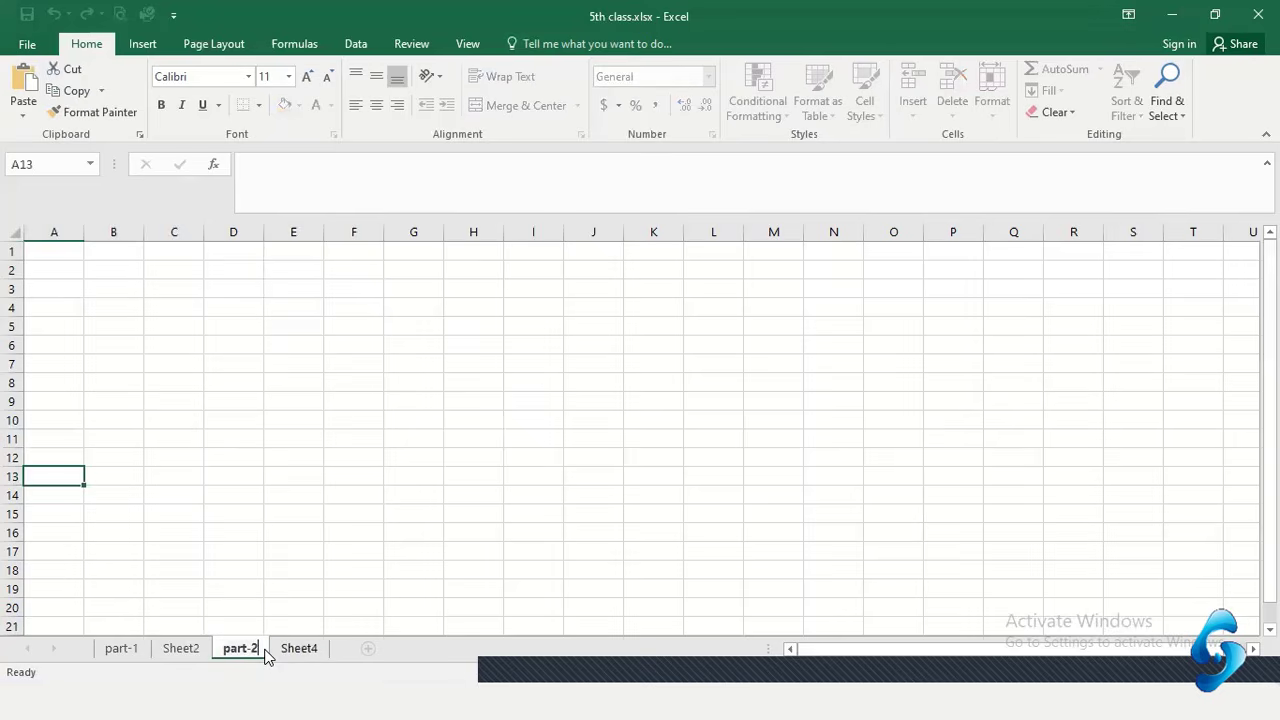
key(Return)
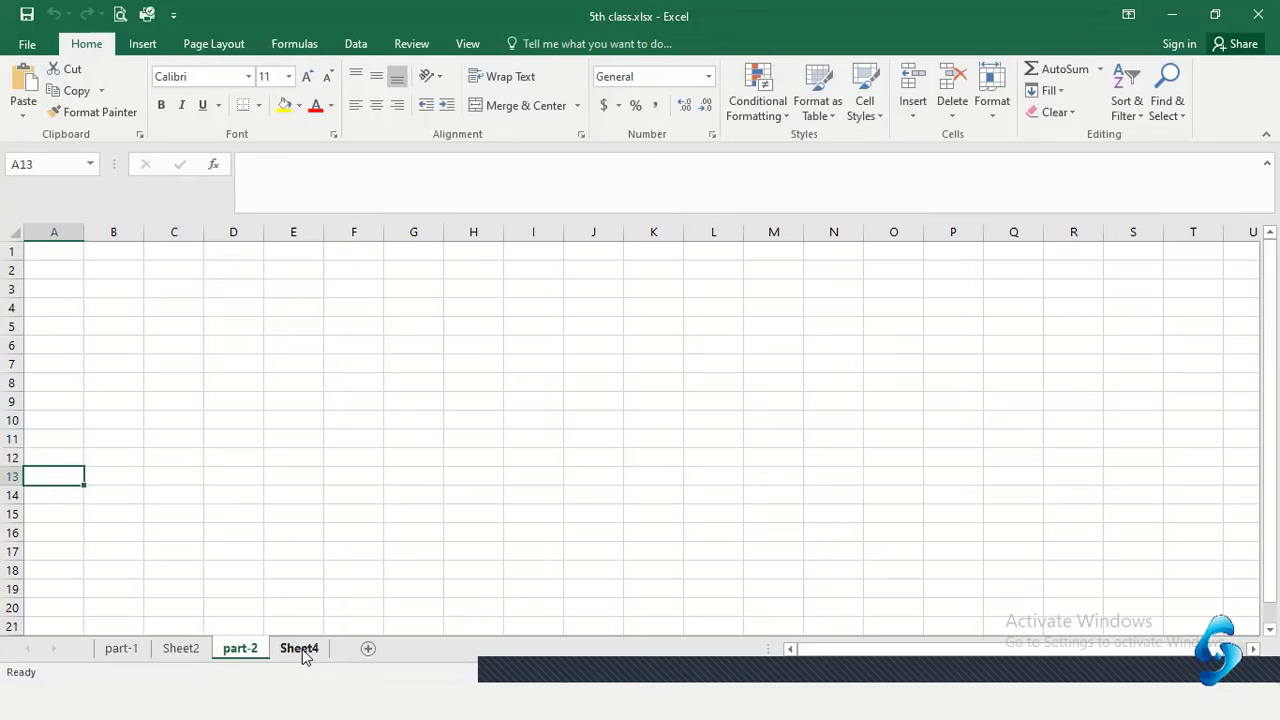
click(302, 649)
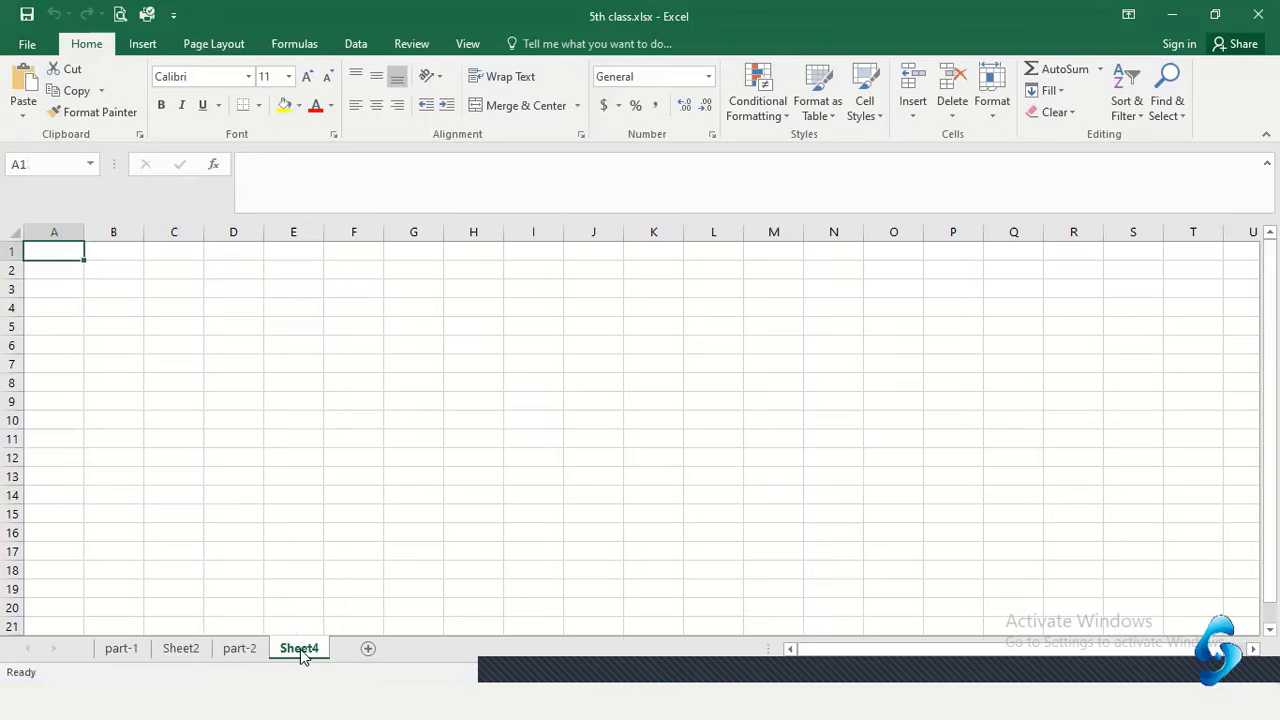
Delete Sheet4, then move Sheet2 after part-2 and delete it, ending on part-1
right_click(300, 650)
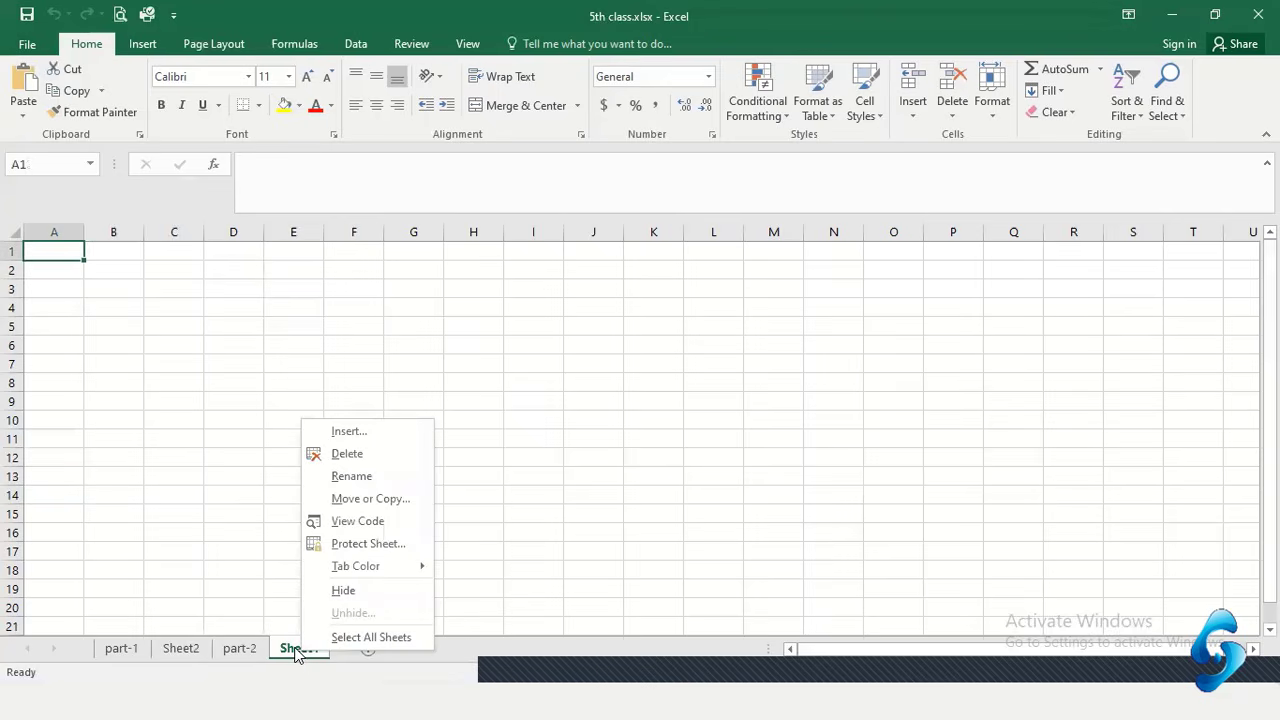
click(347, 454)
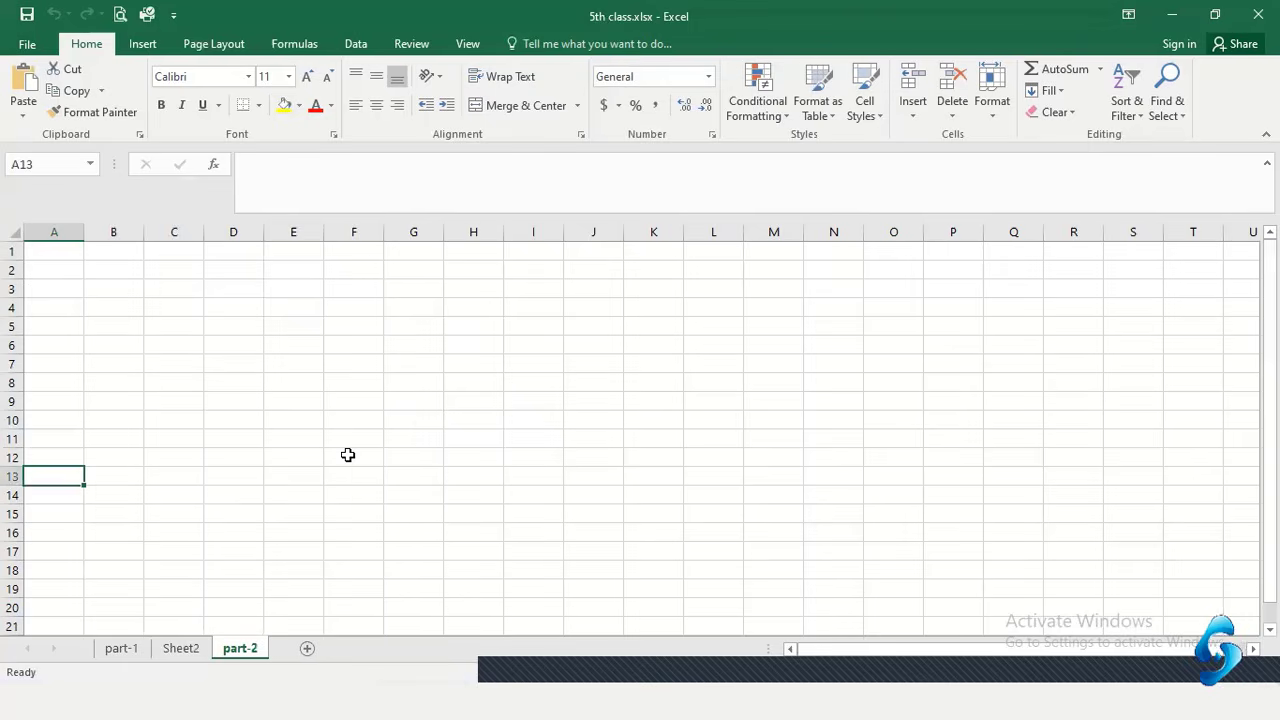
click(180, 649)
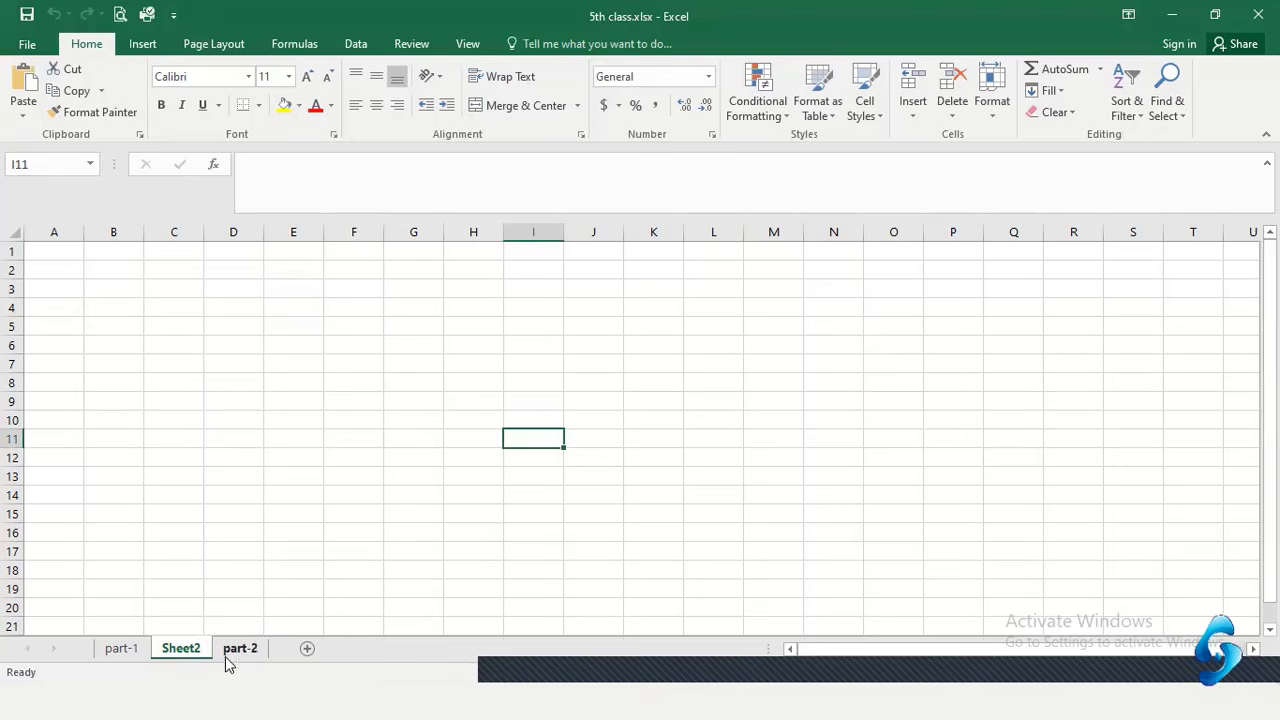
drag(169, 649, 275, 658)
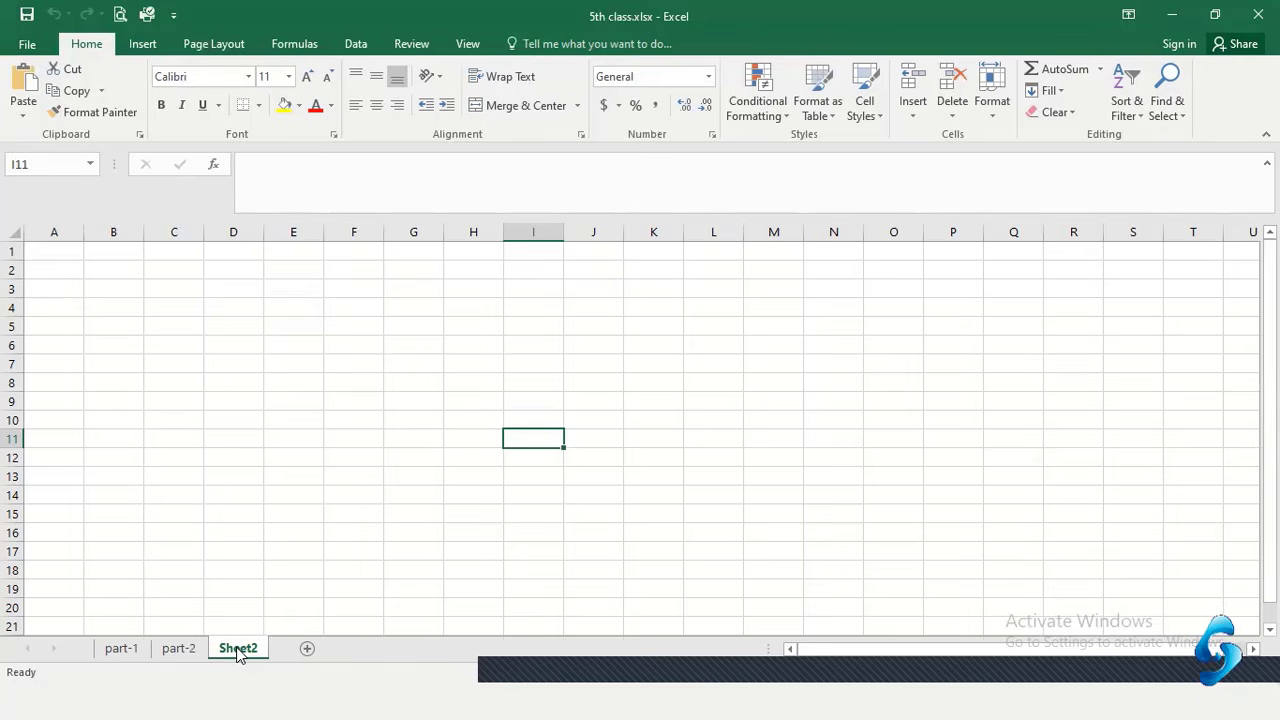
right_click(238, 652)
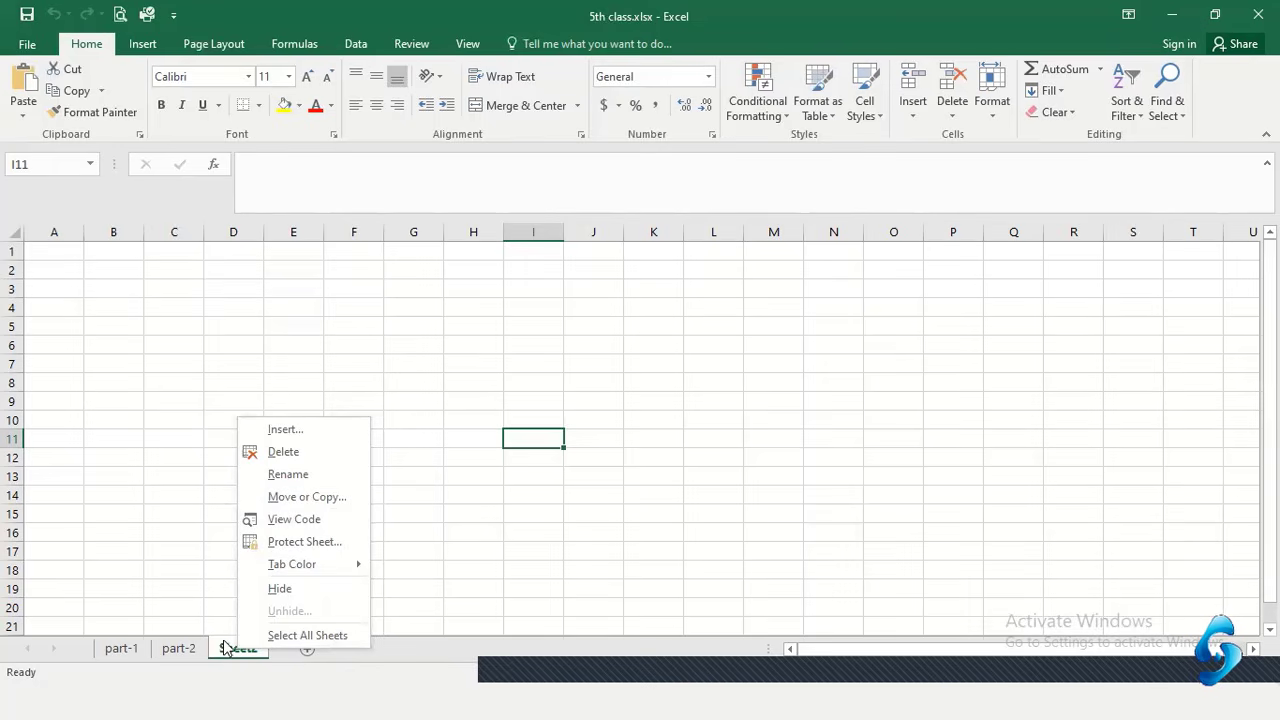
click(281, 455)
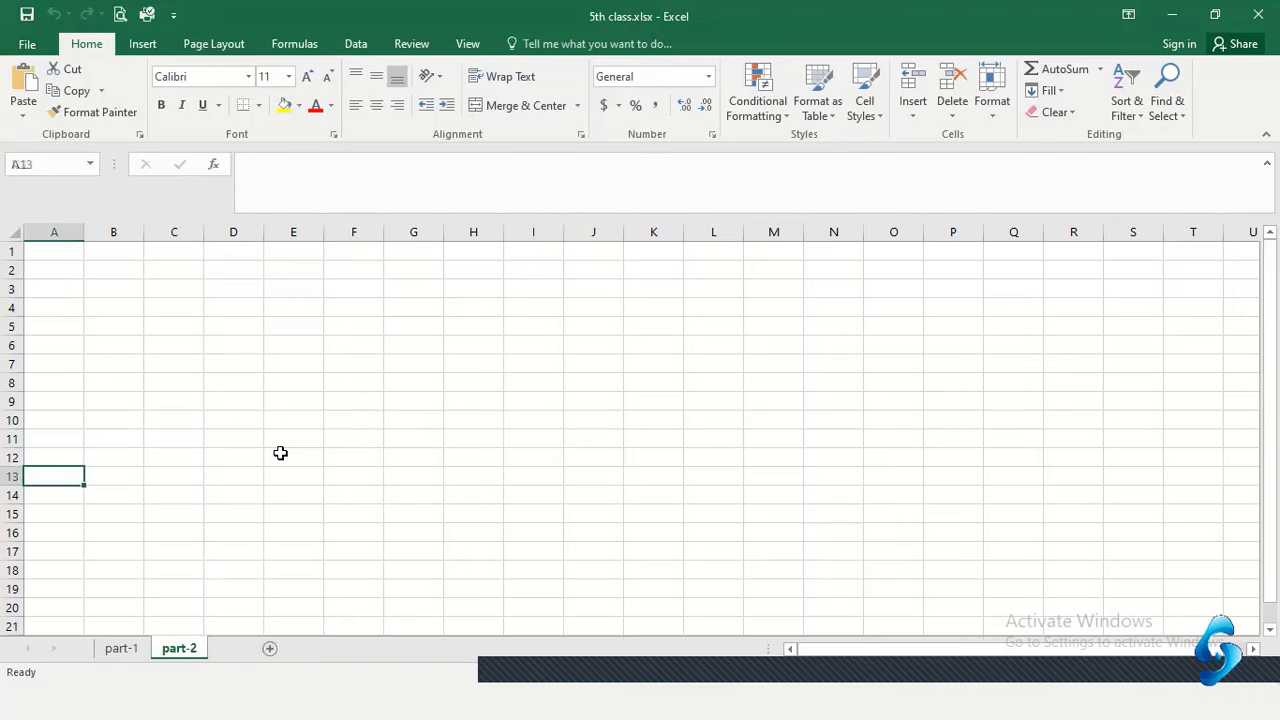
click(130, 650)
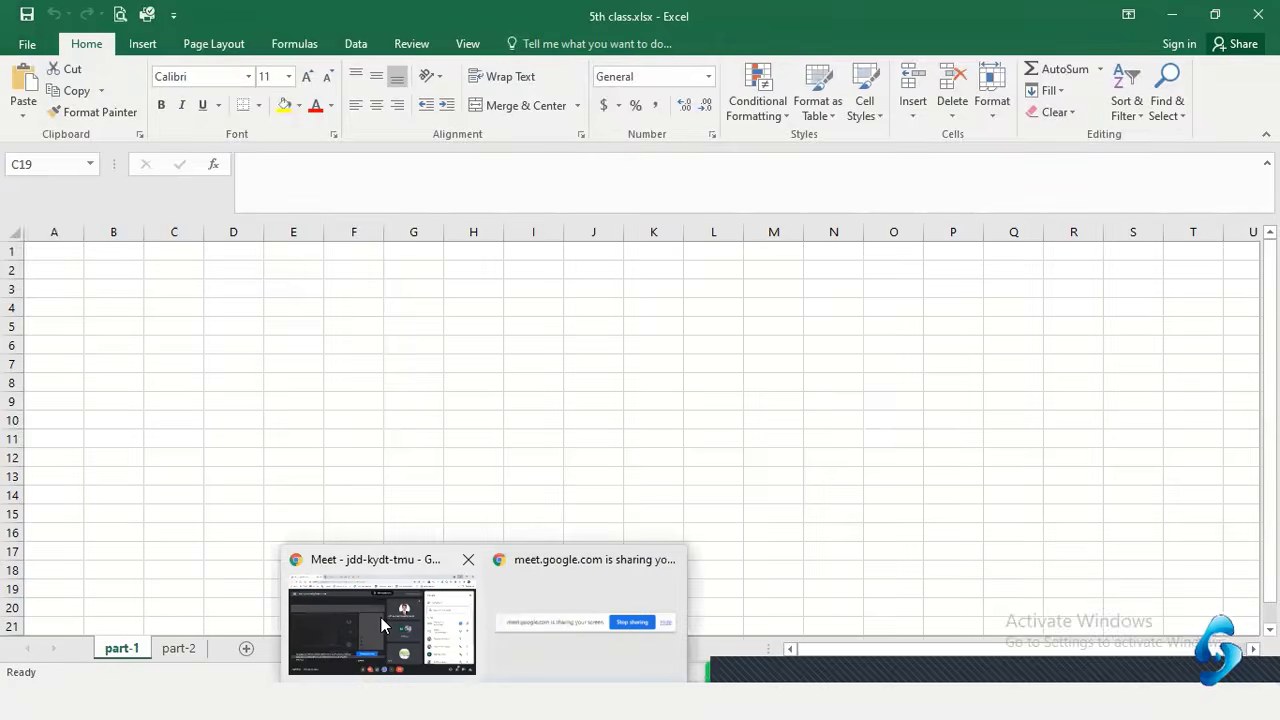
Admit the person waiting in the video call, then return to Excel and select D11
click(381, 617)
click(830, 219)
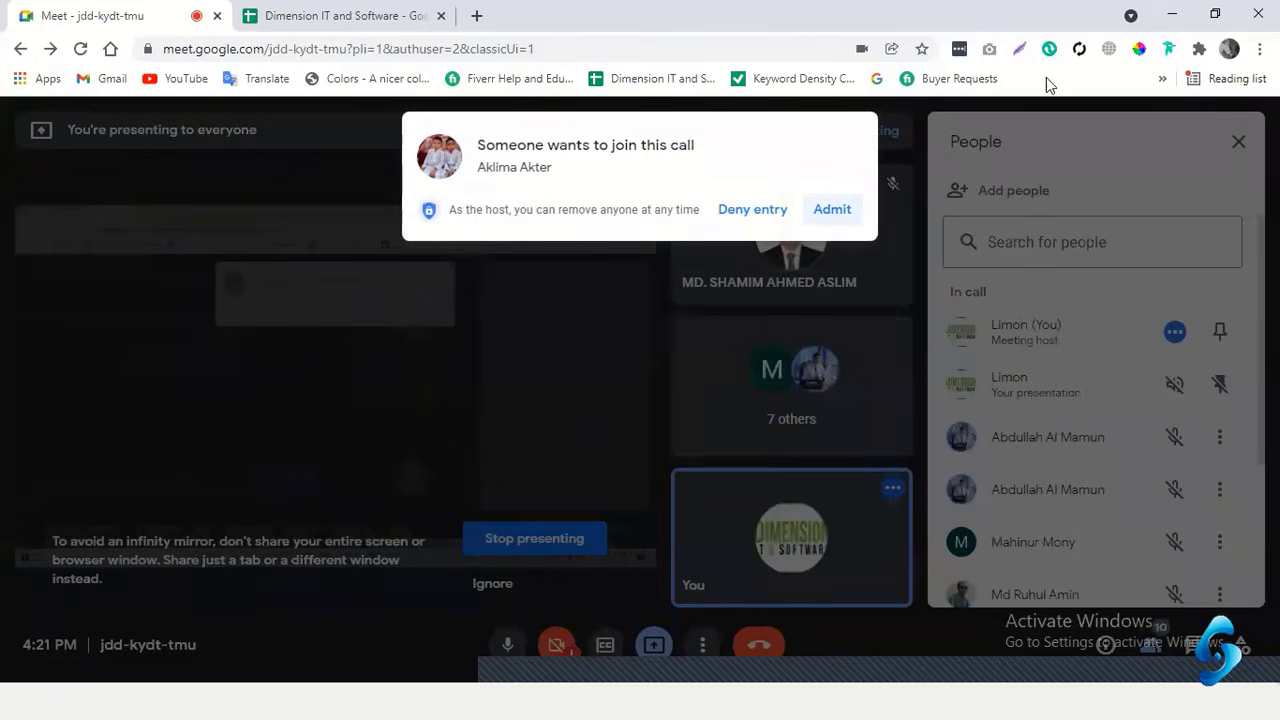
click(1172, 14)
click(237, 440)
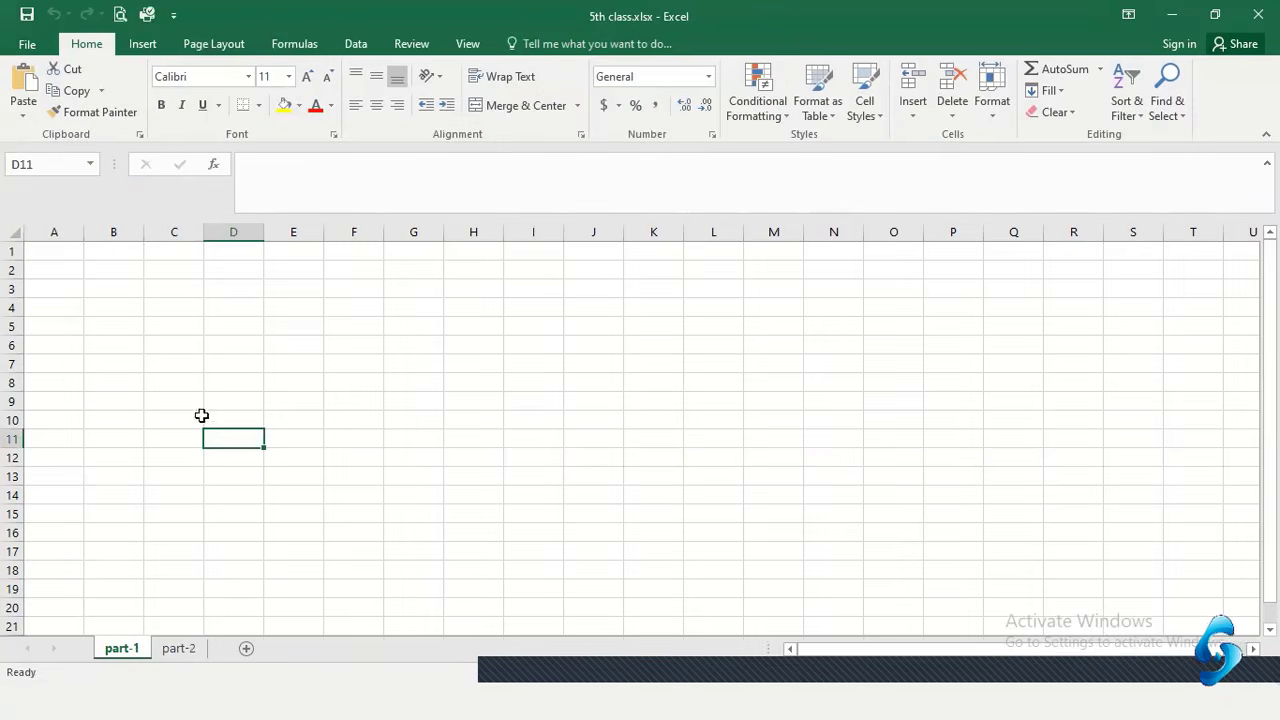
Type the placeholder text 'hfghtyhytcvvcvdrgtrhyyhytddh' into cell A1
click(52, 256)
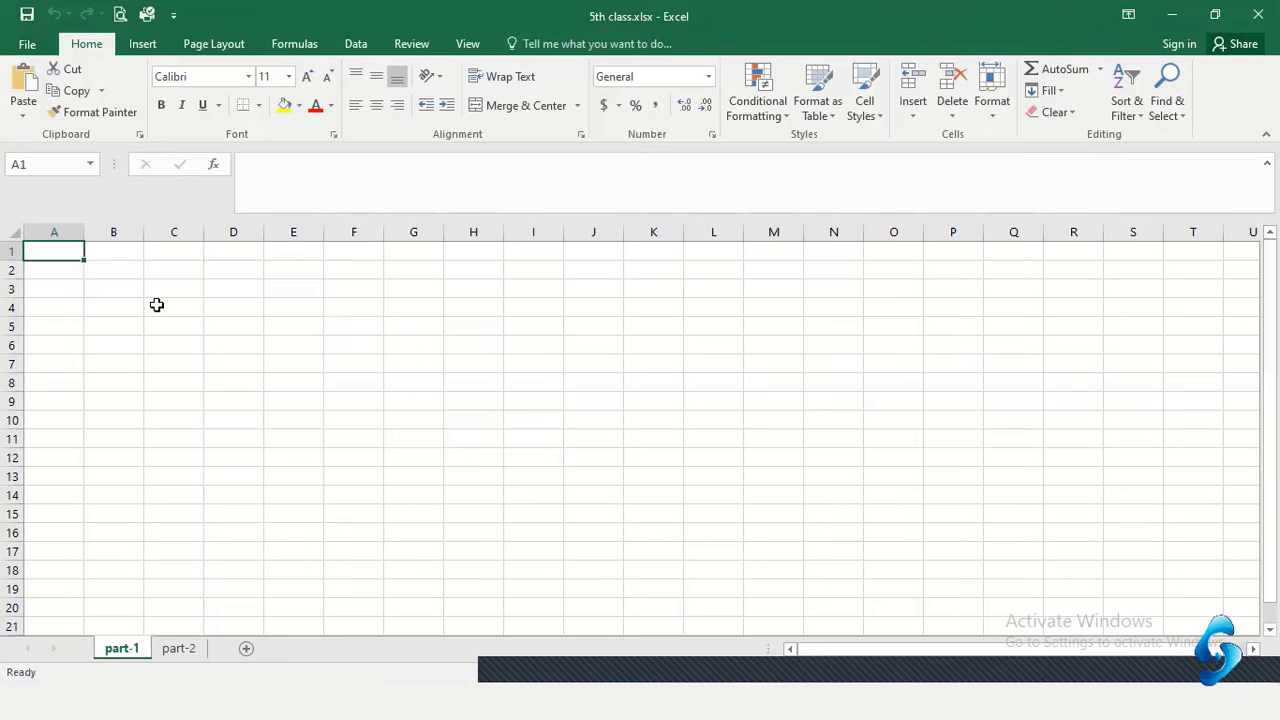
text(hf)
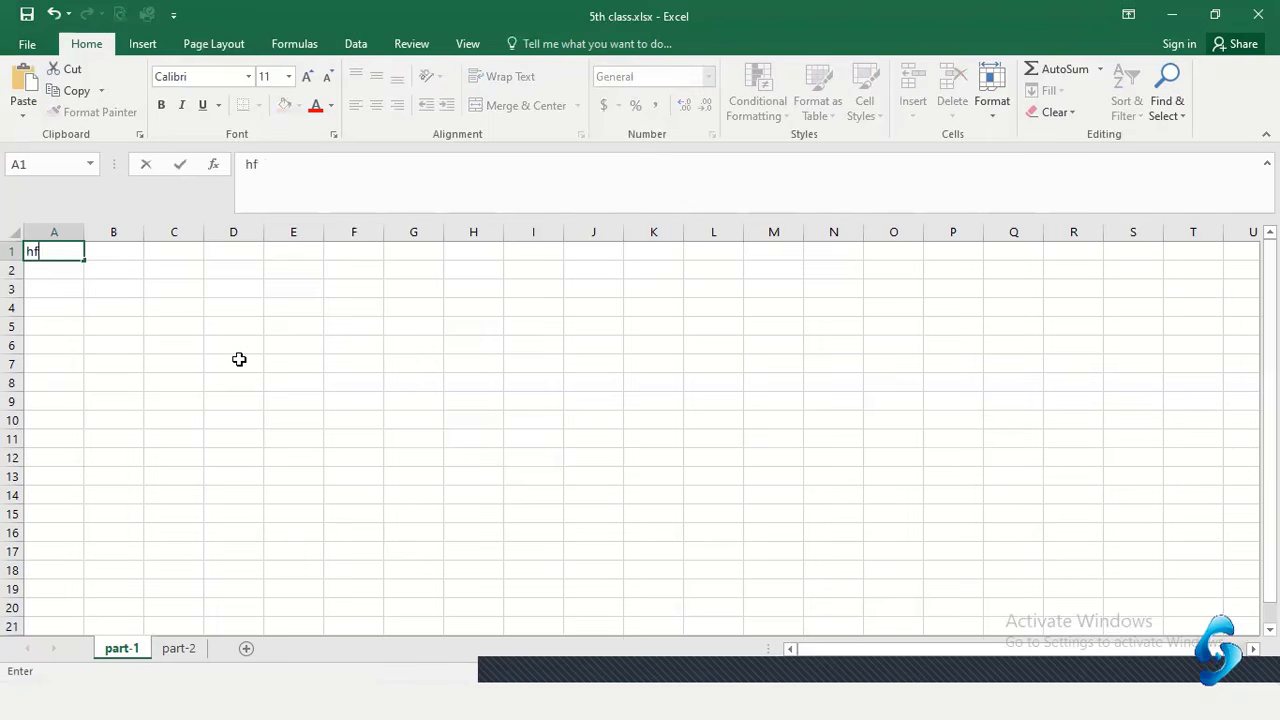
text(ghtyhyt)
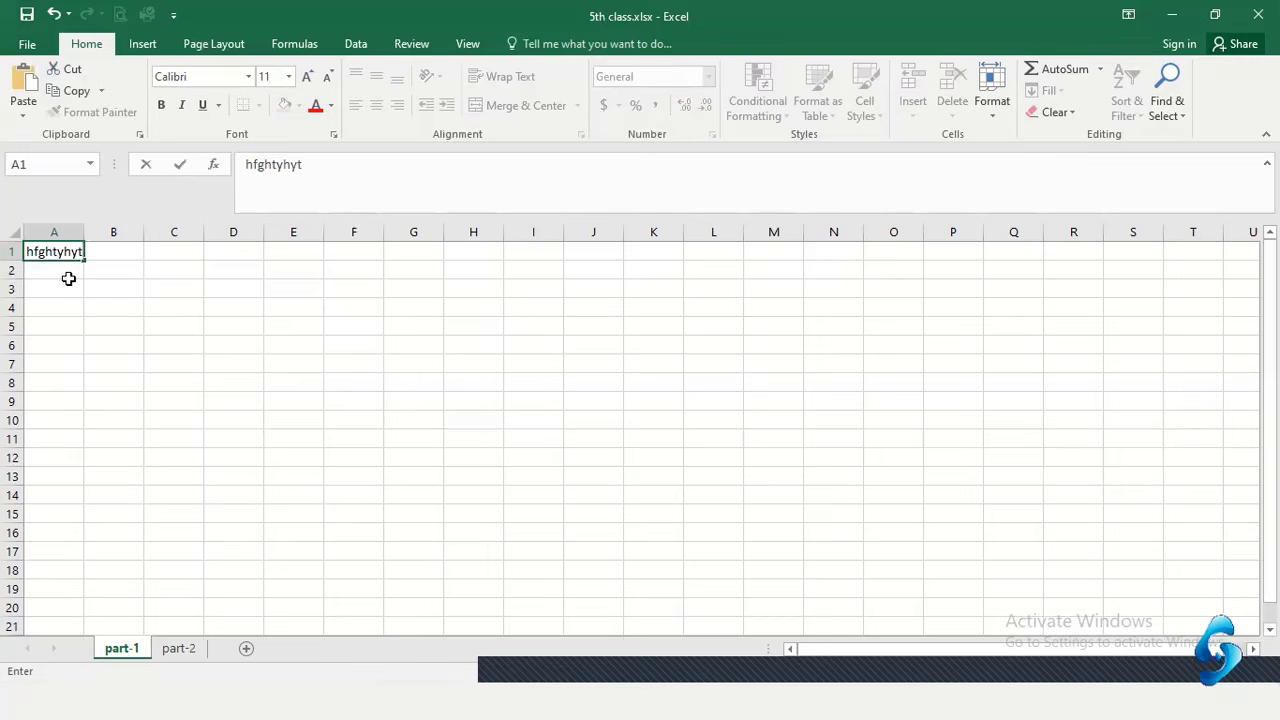
text(cvvcvdrgtr)
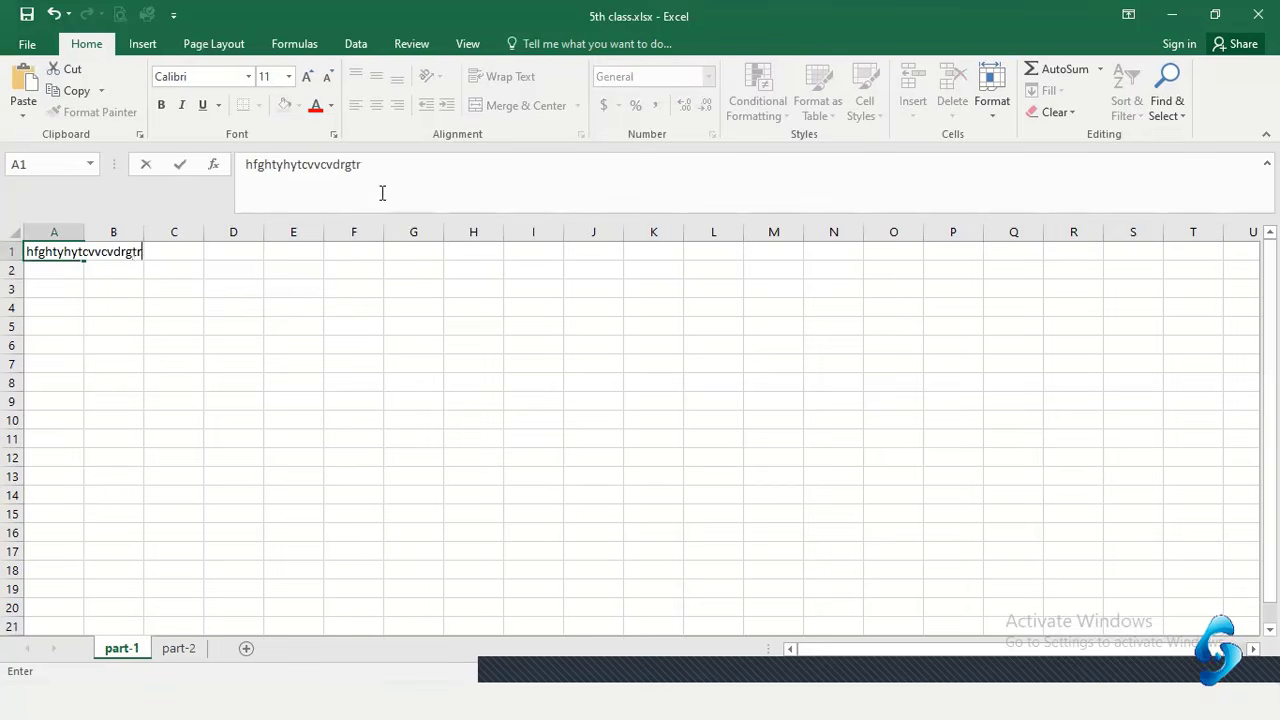
text(hyyhytddh)
drag(386, 283, 376, 284)
click(40, 252)
key(Delete)
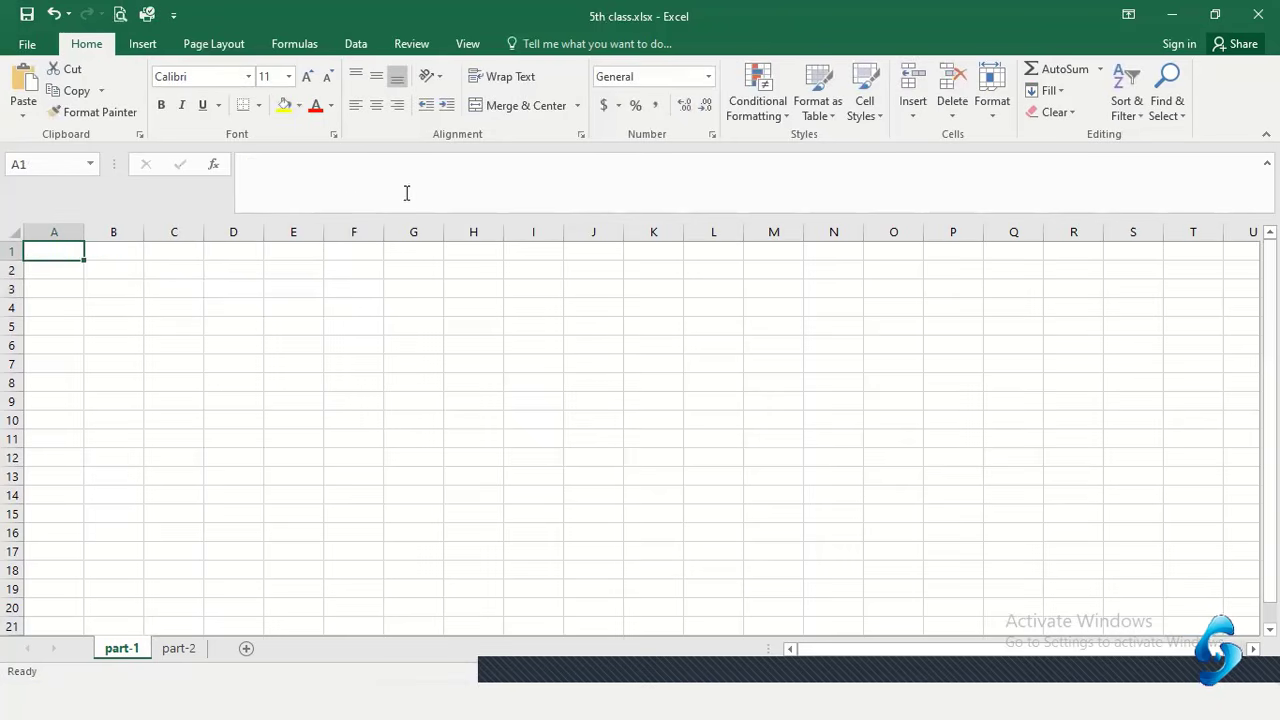
click(326, 180)
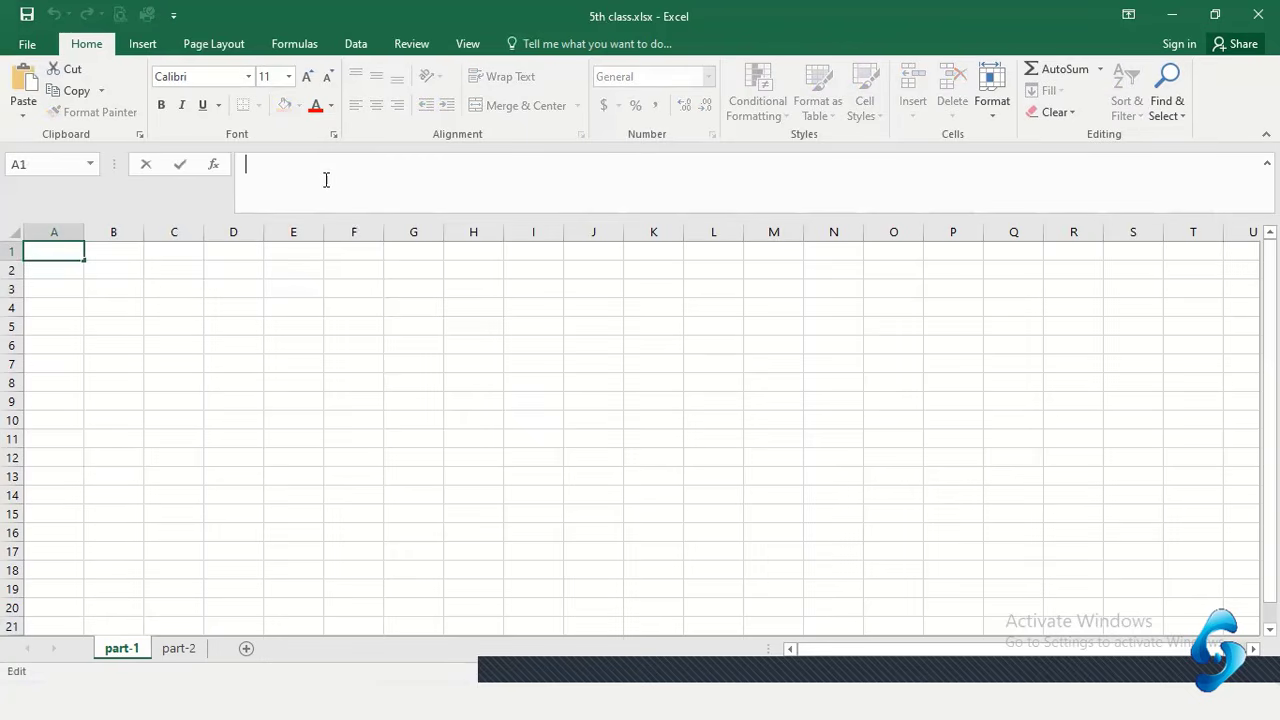
click(239, 319)
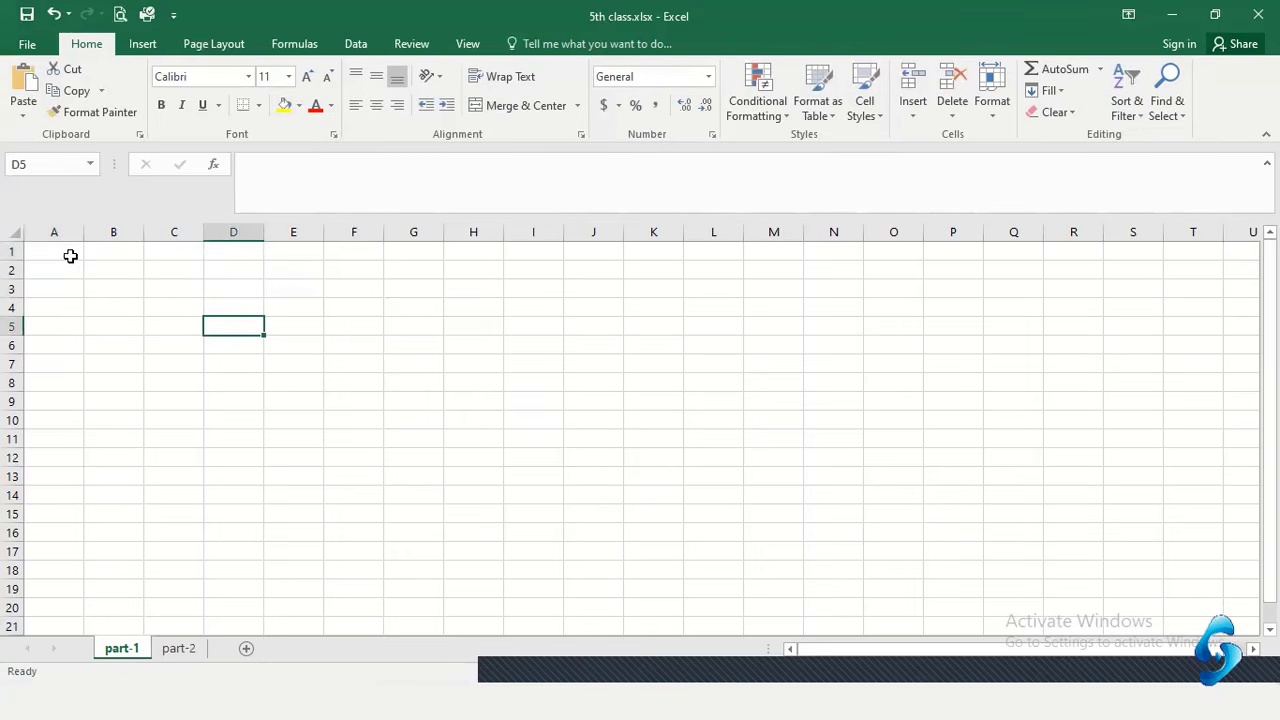
click(290, 174)
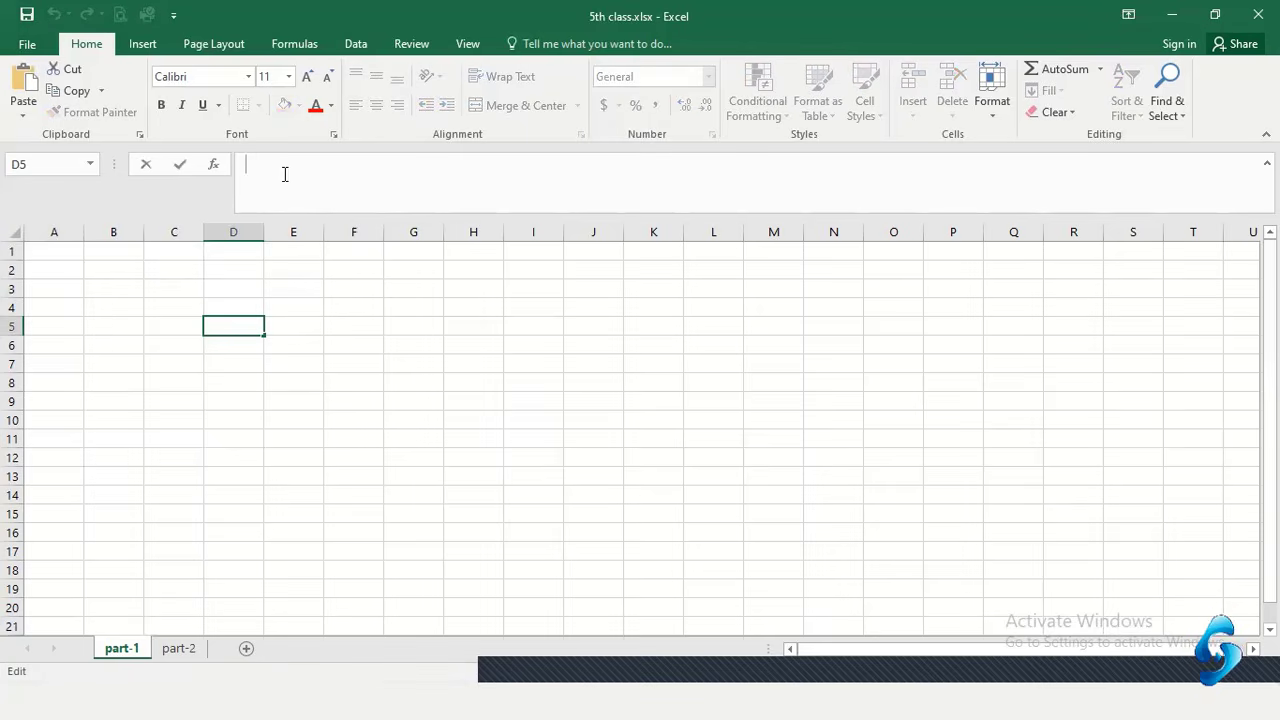
text(bghfytjuyjki)
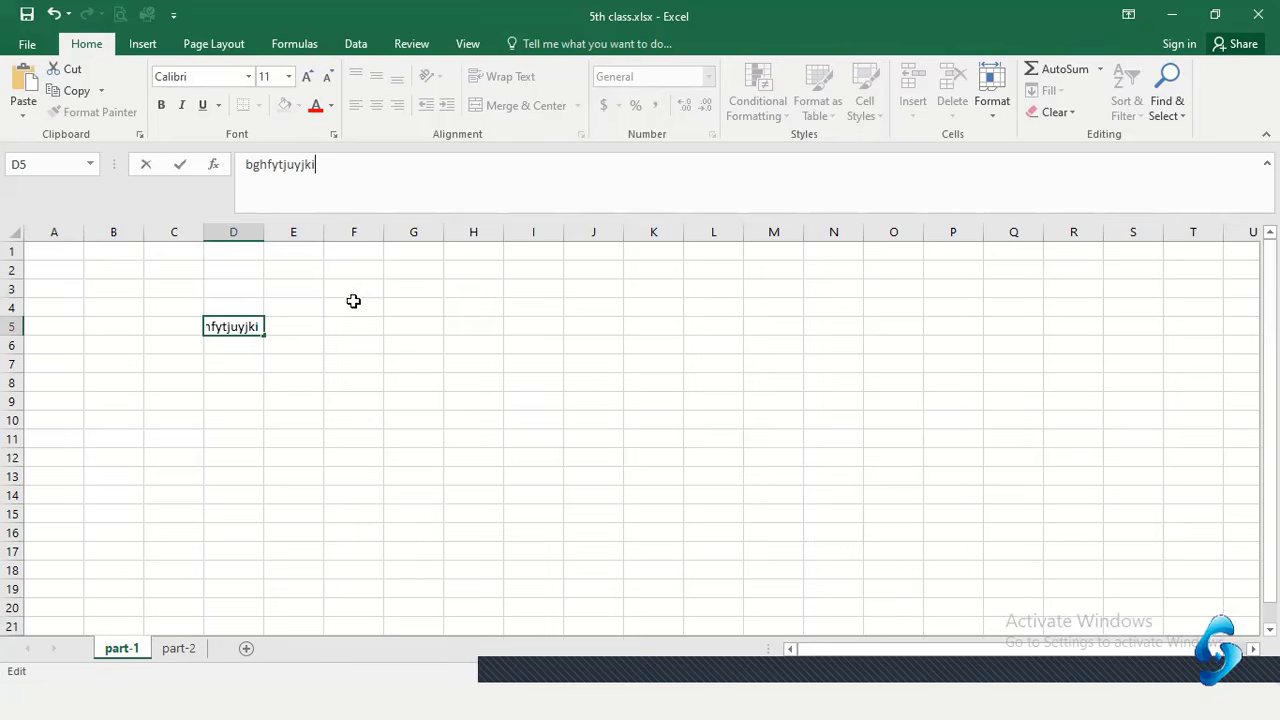
text(illougy)
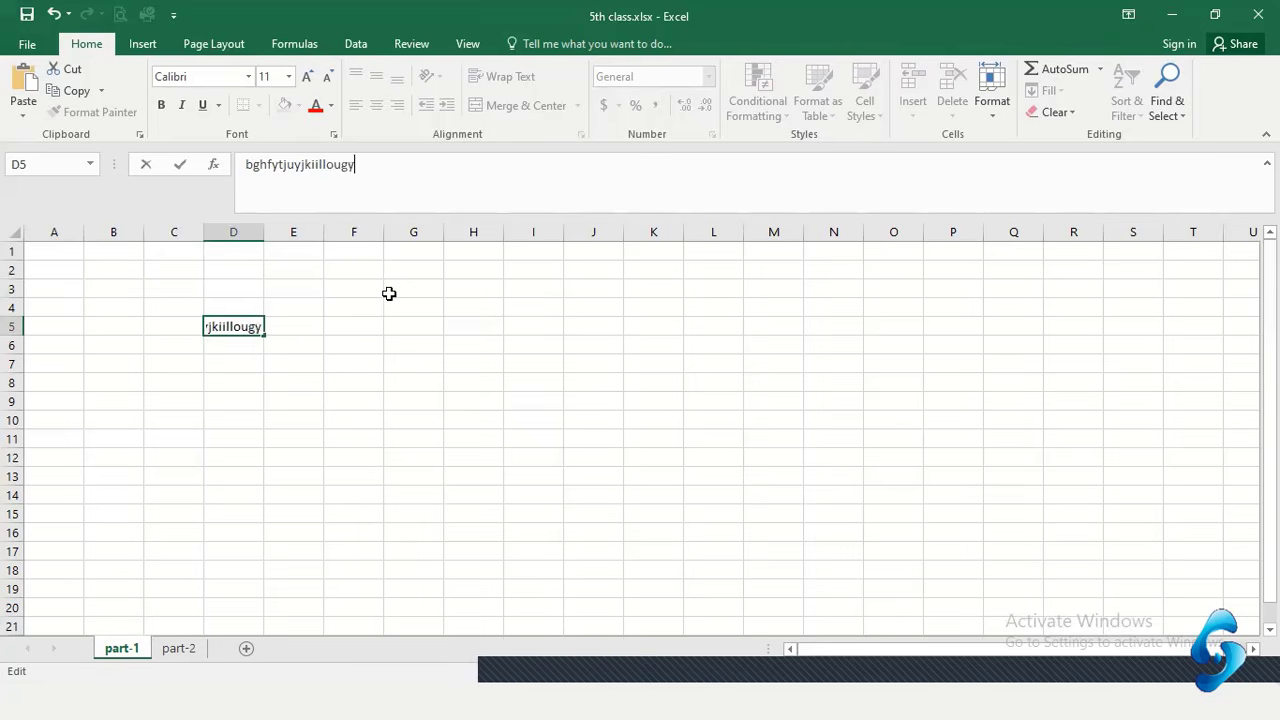
click(464, 325)
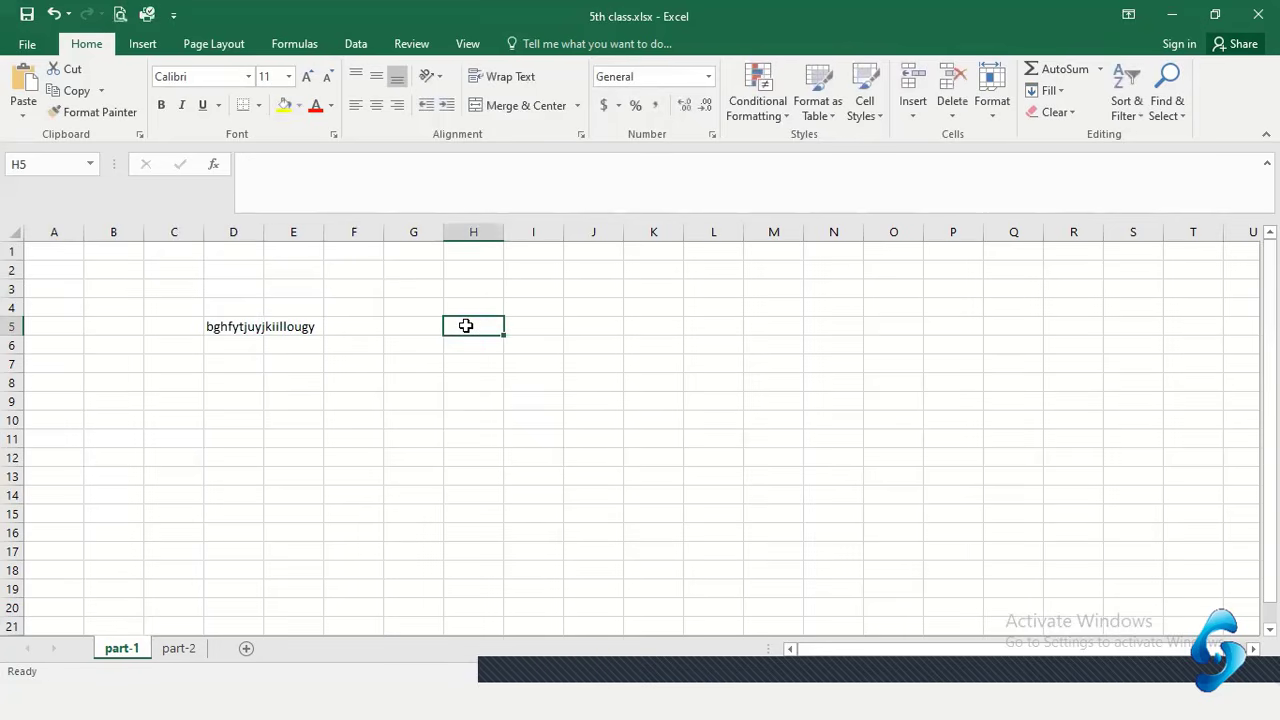
click(226, 328)
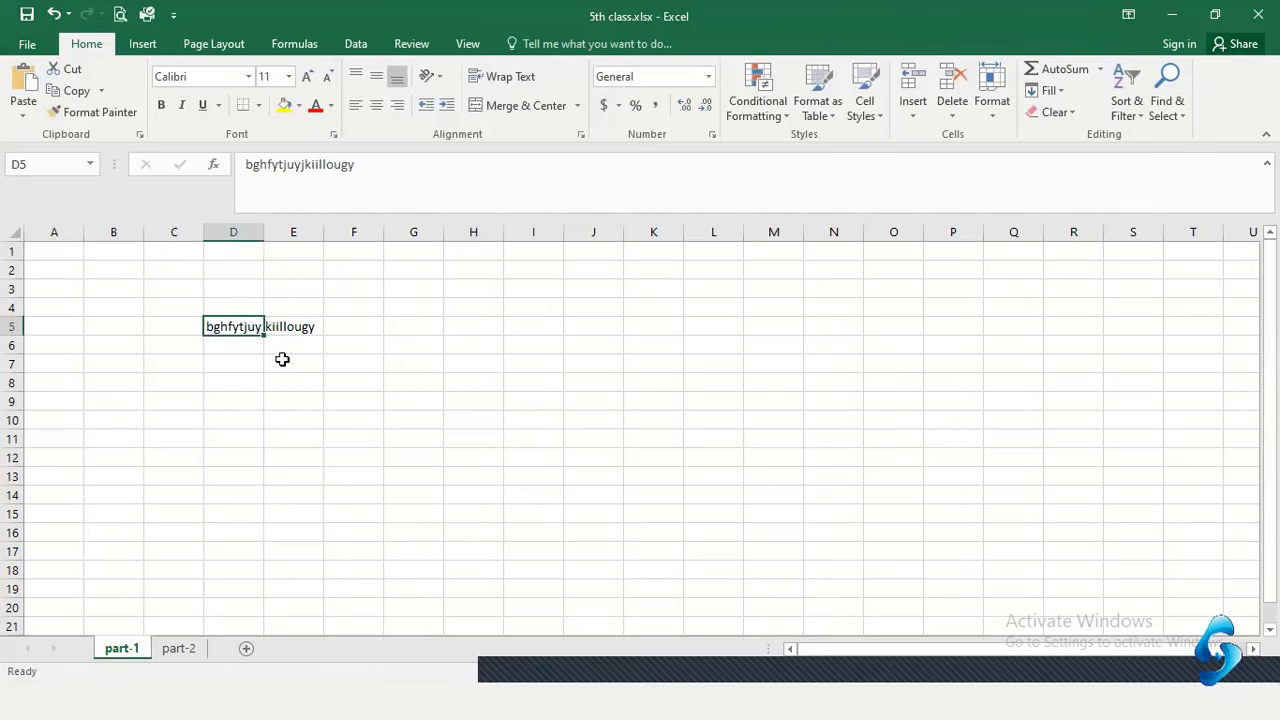
key(Delete)
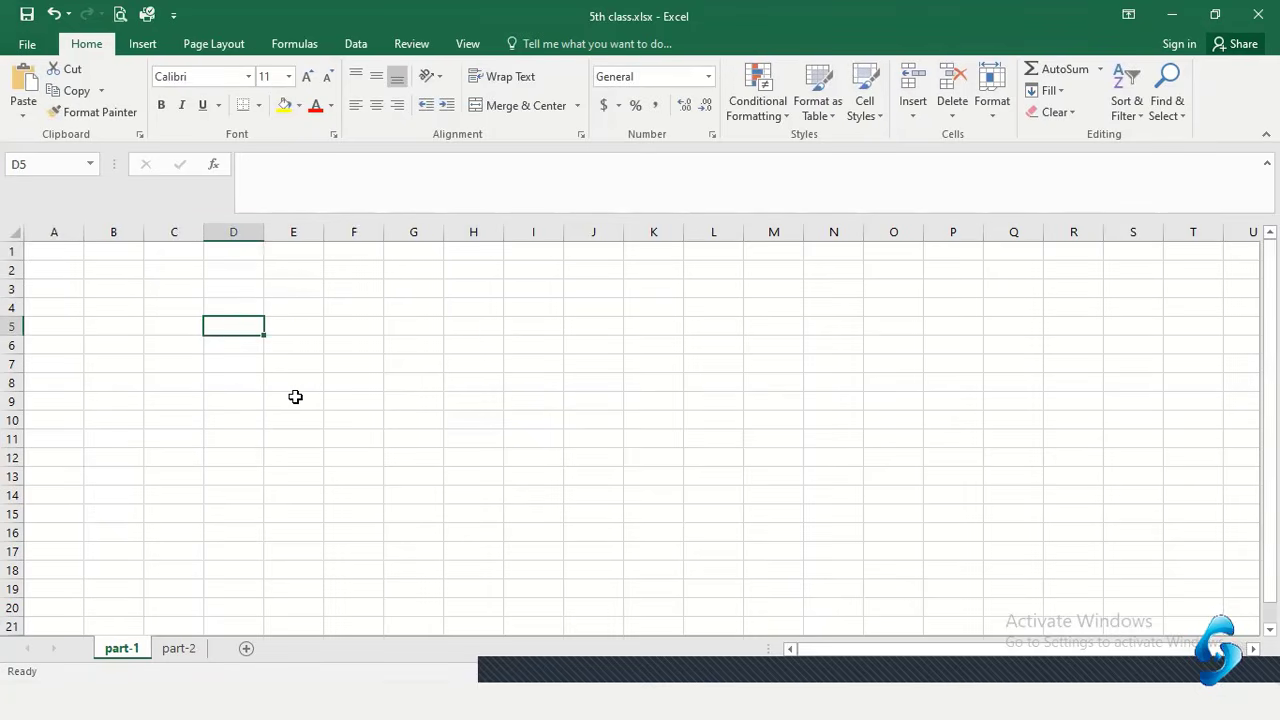
Enter the headers SL No, Name, Email Address and Phone Number across A1:D1
click(59, 254)
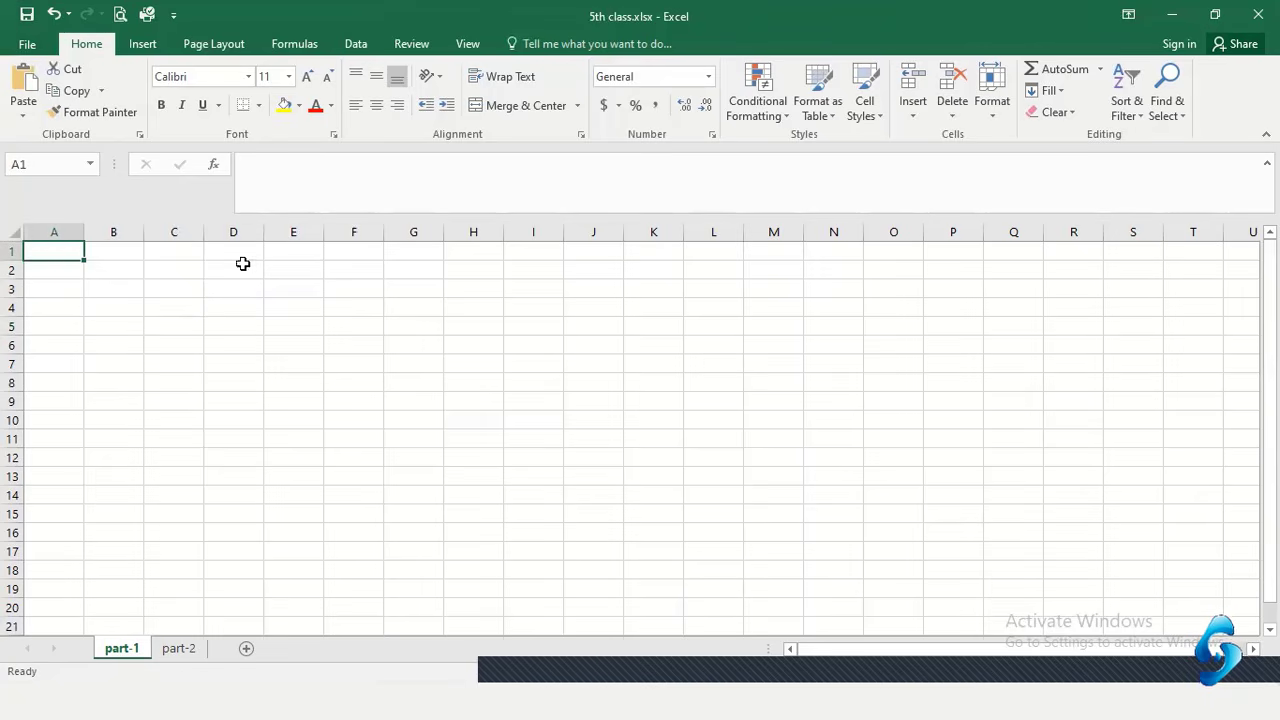
text(S)
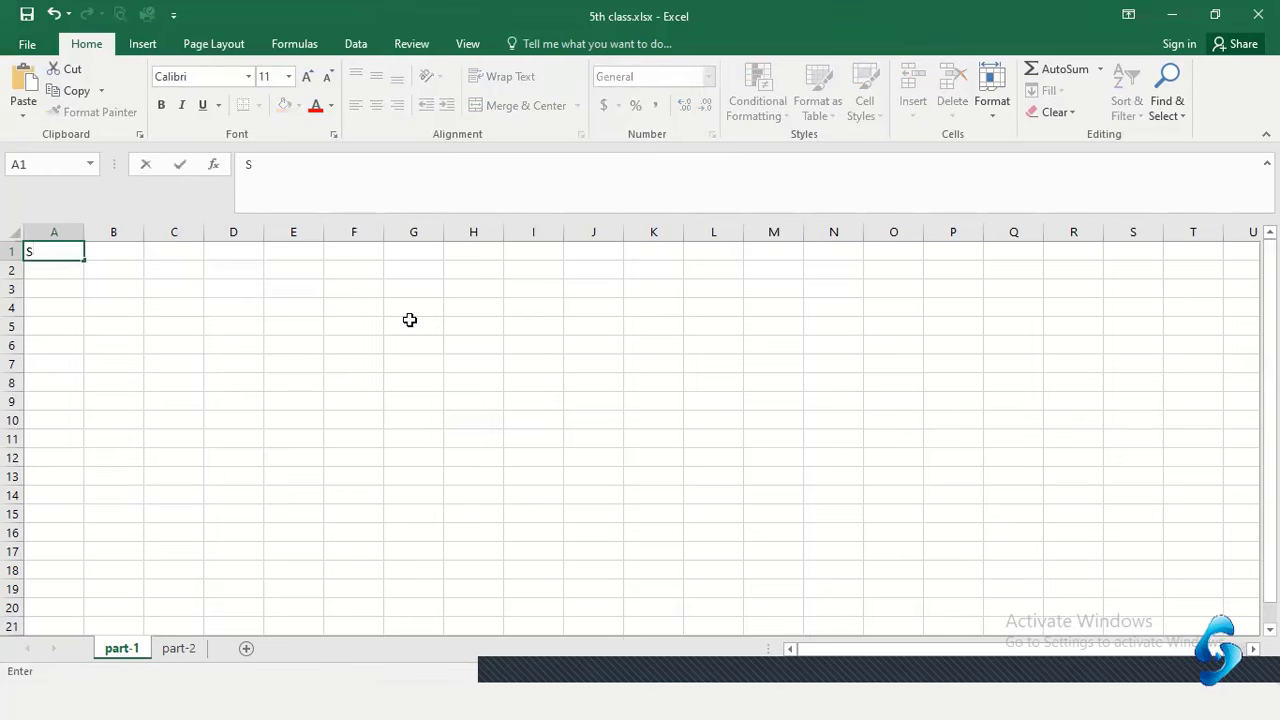
text(L No)
key(Tab)
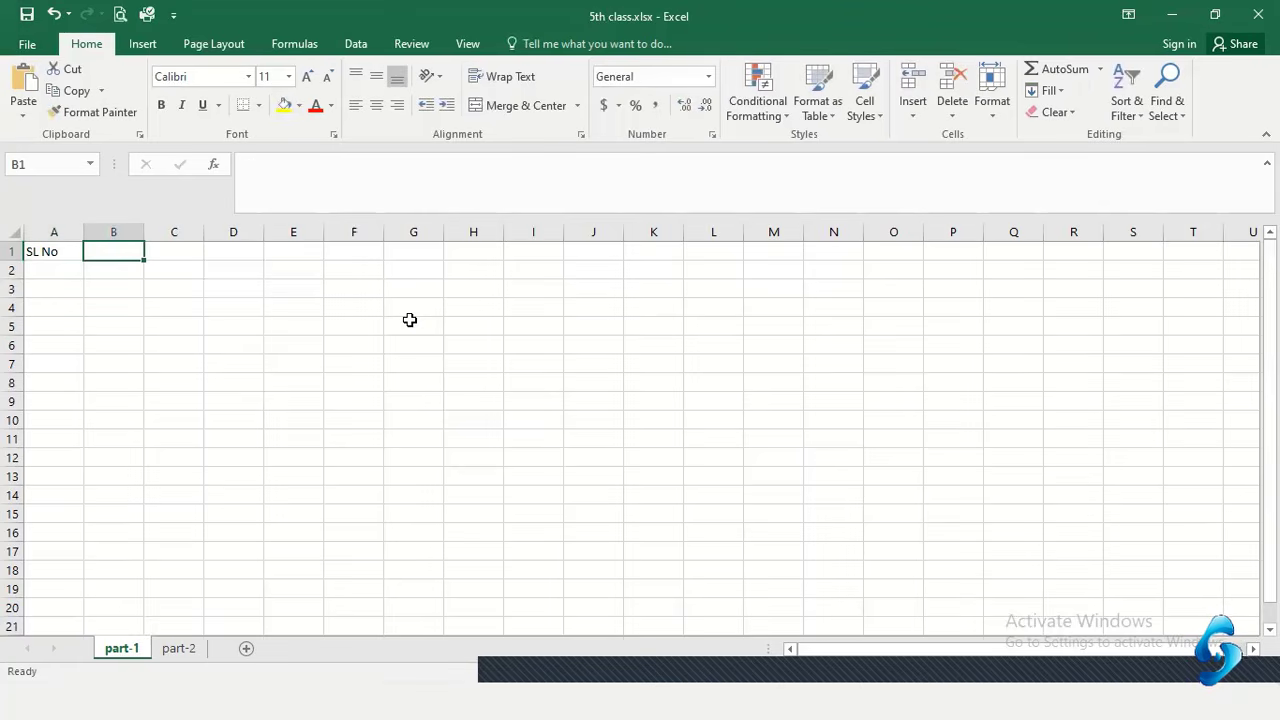
text(Name)
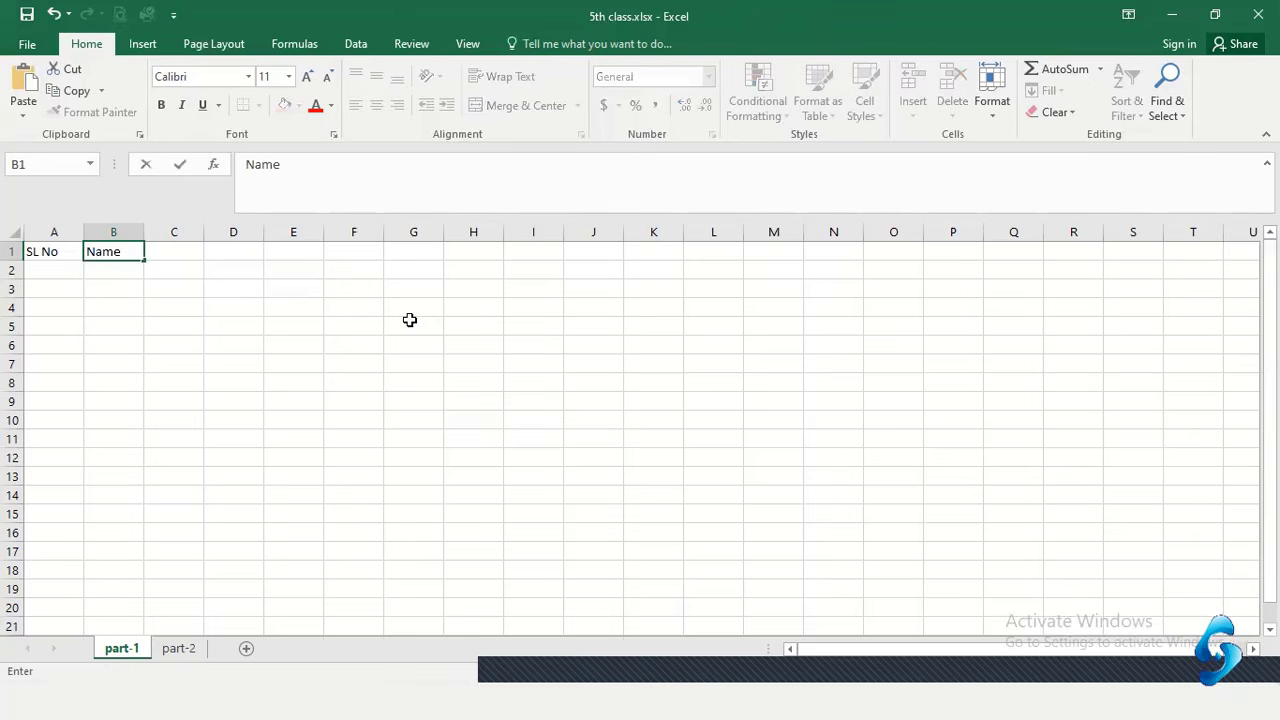
key(Tab)
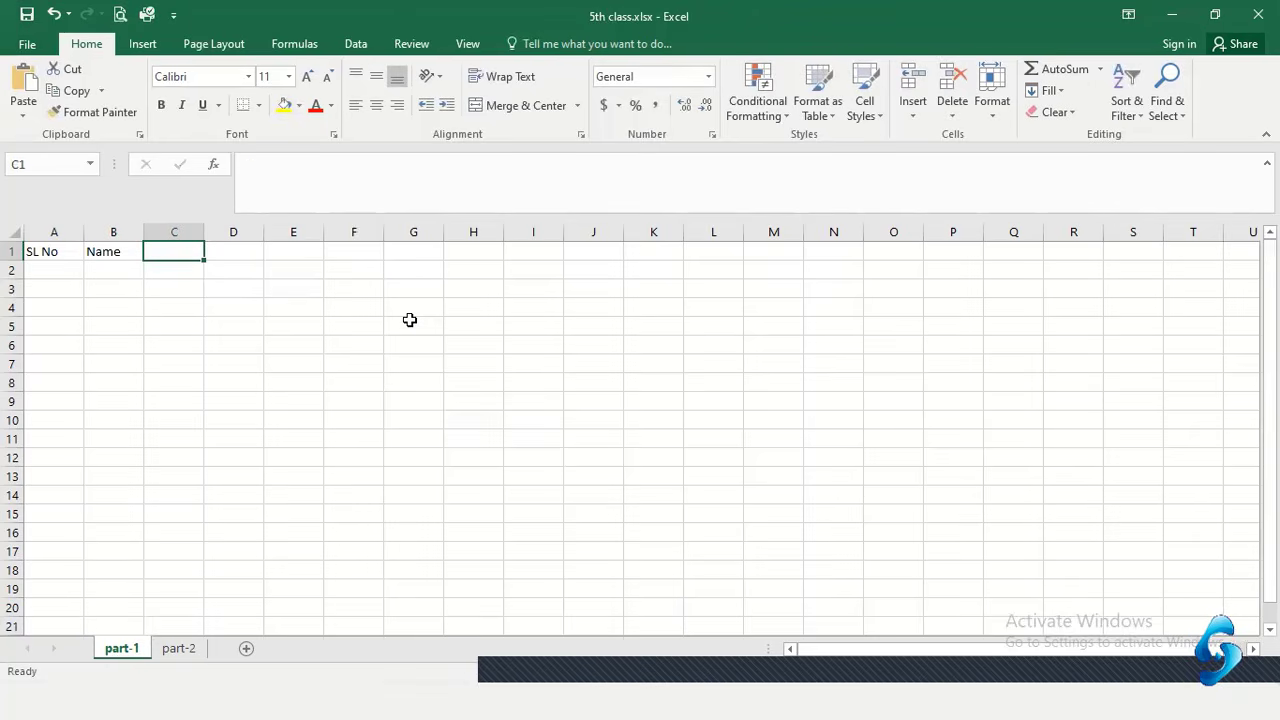
text(Email Address)
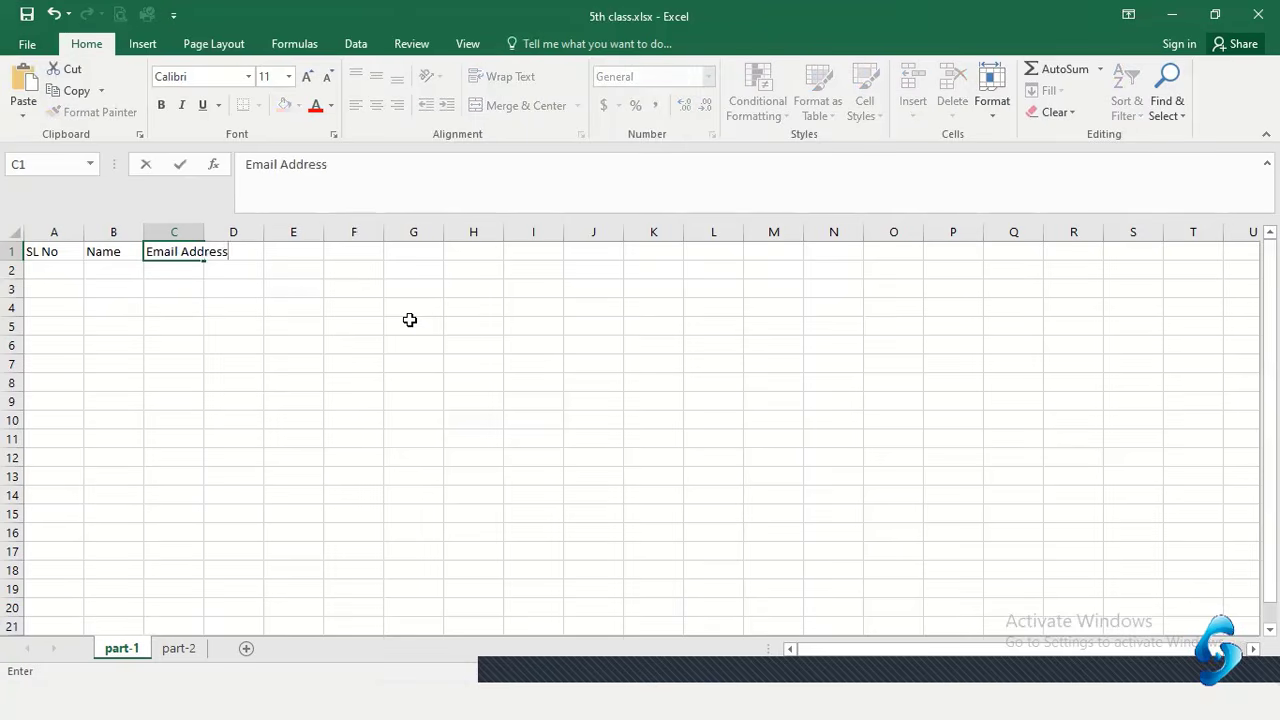
key(Tab)
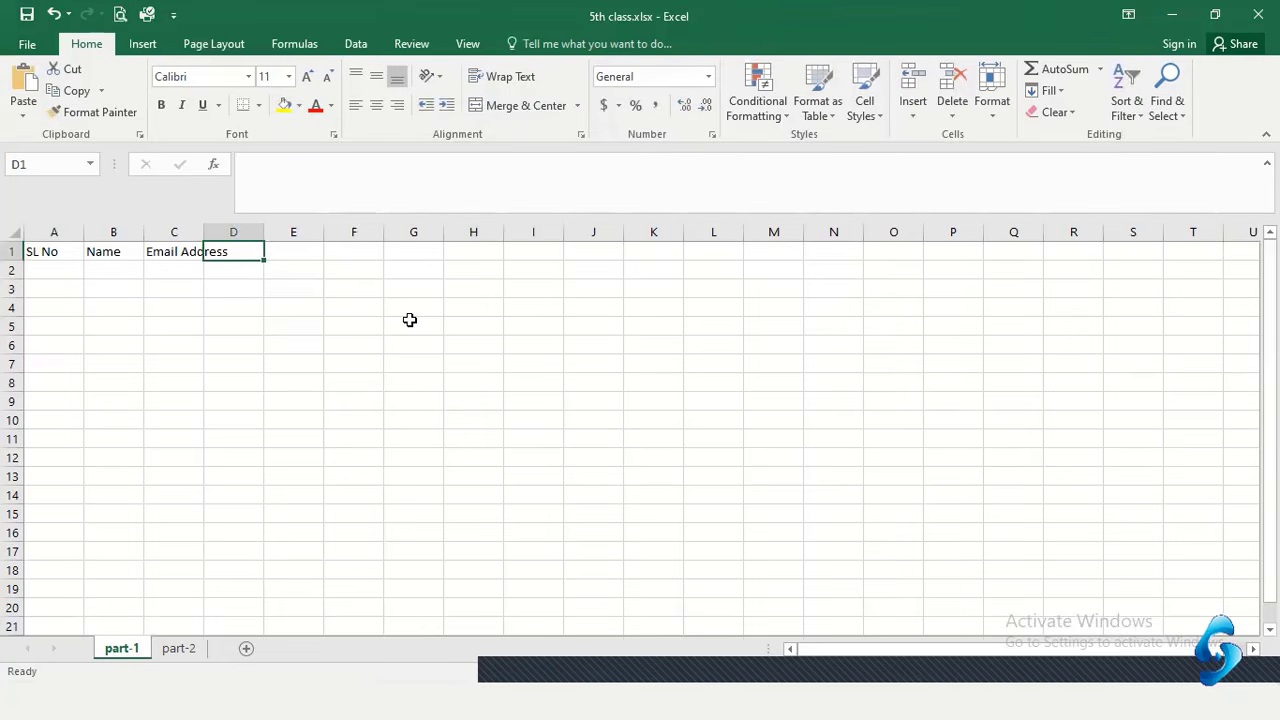
text(Phone )
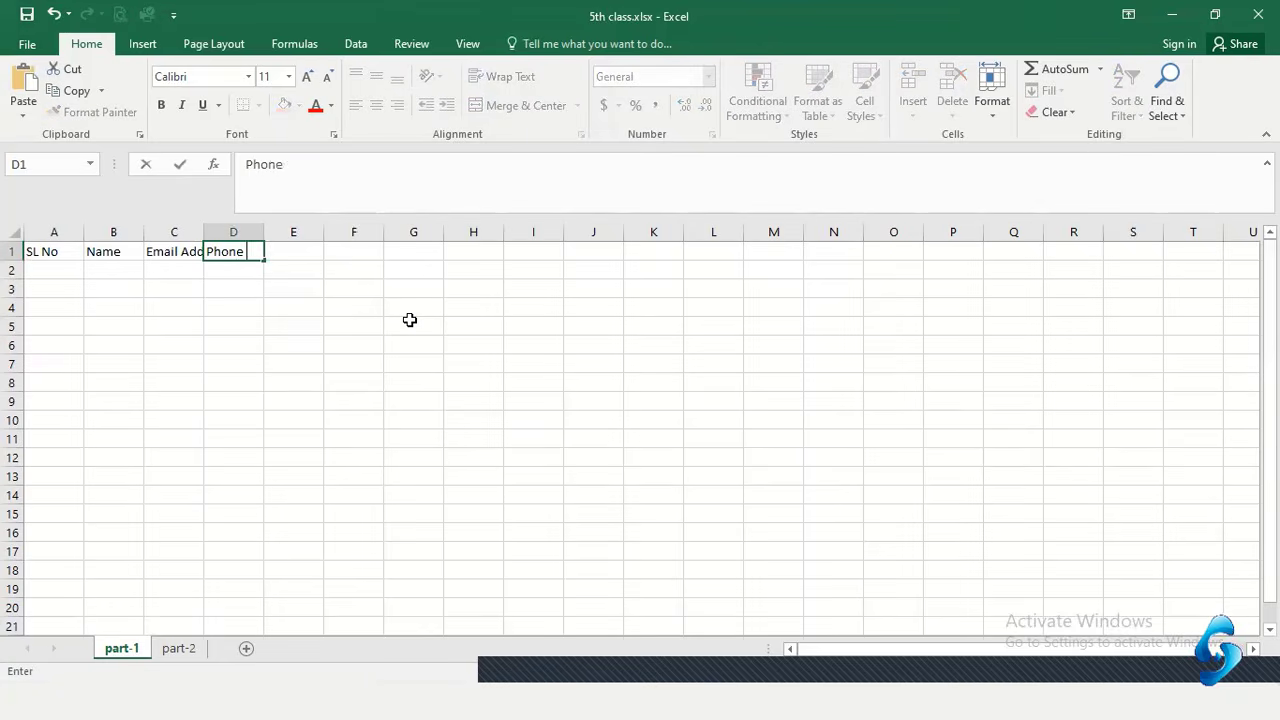
text(Number)
key(Tab)
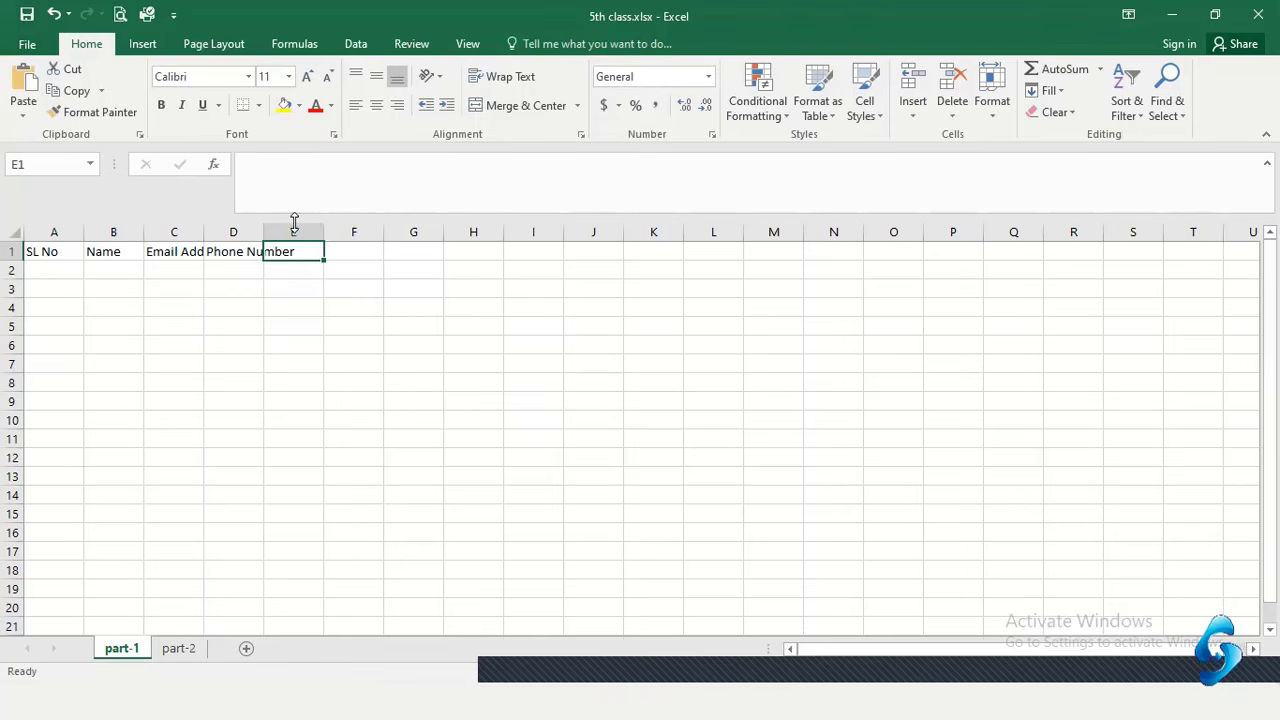
click(316, 389)
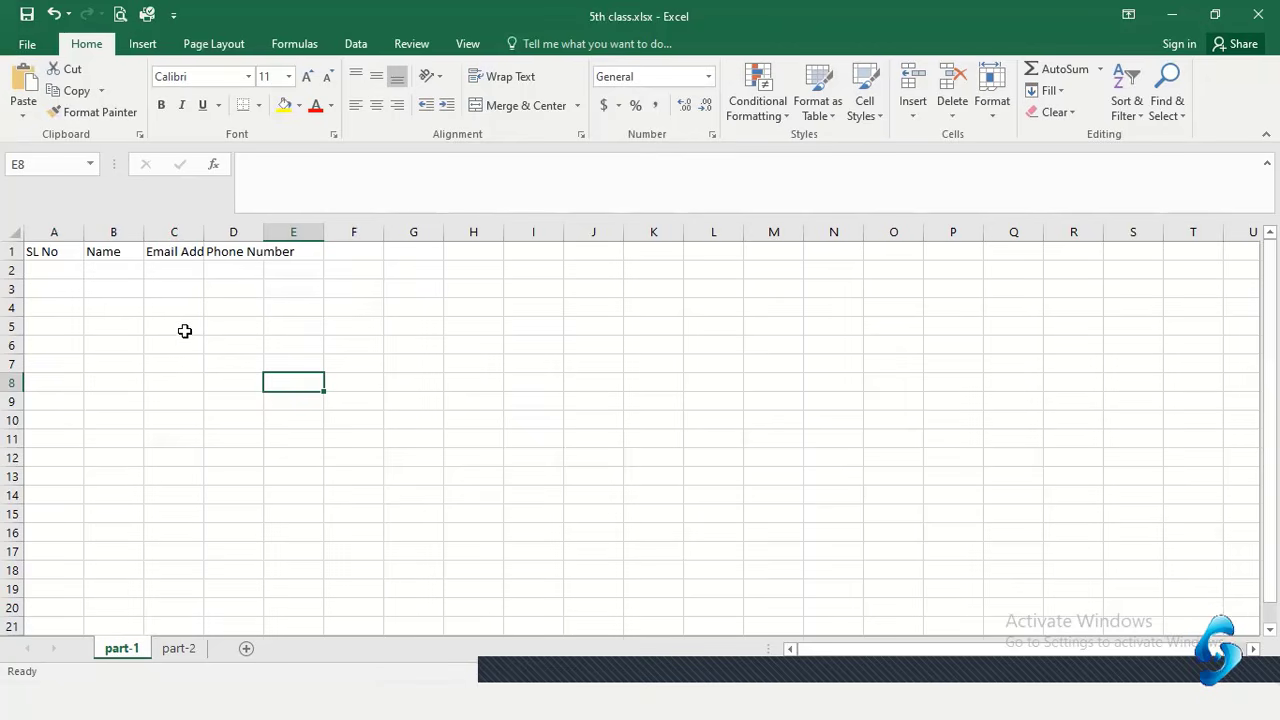
Widen column C by dragging its border, then AutoFit it to the Email Address header
click(181, 252)
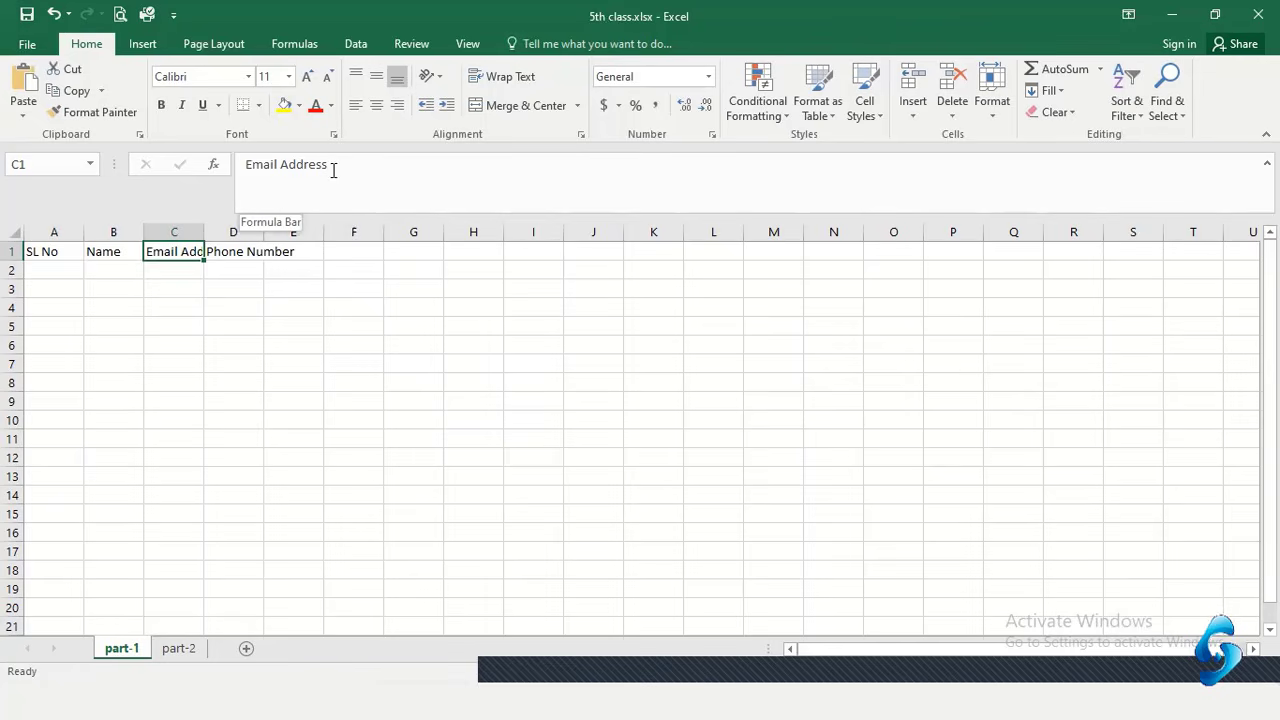
click(189, 330)
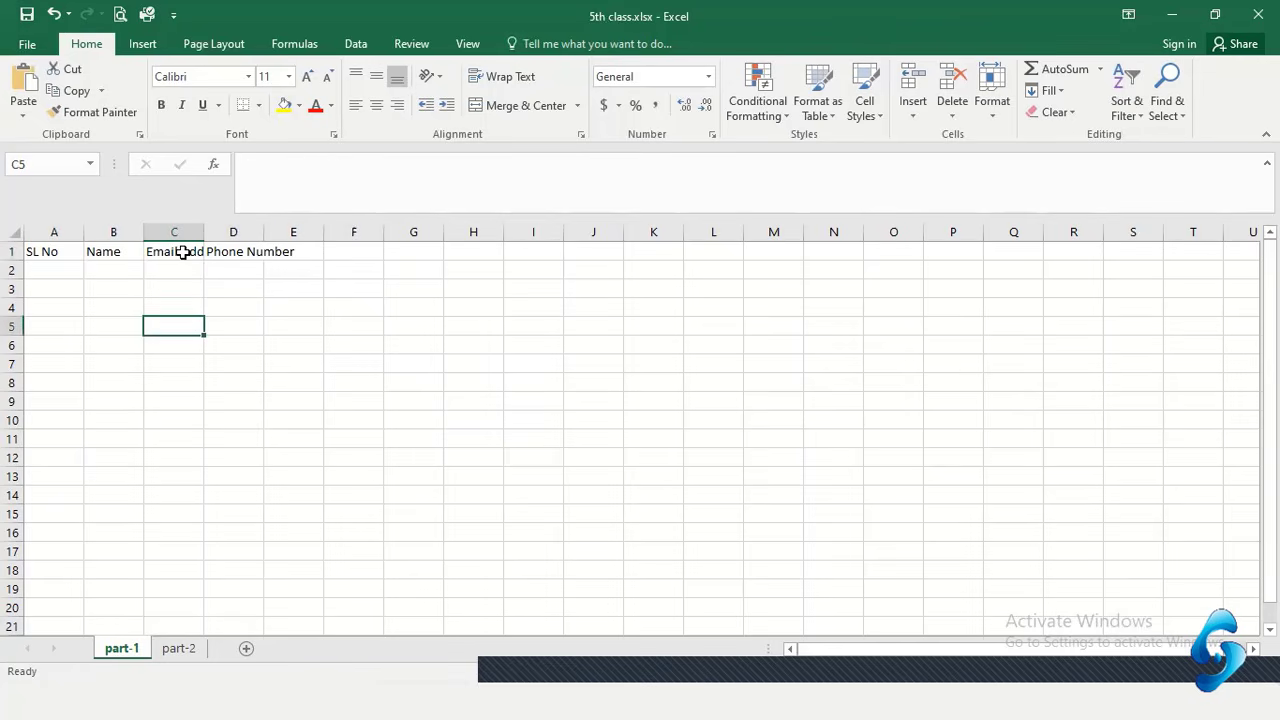
click(172, 303)
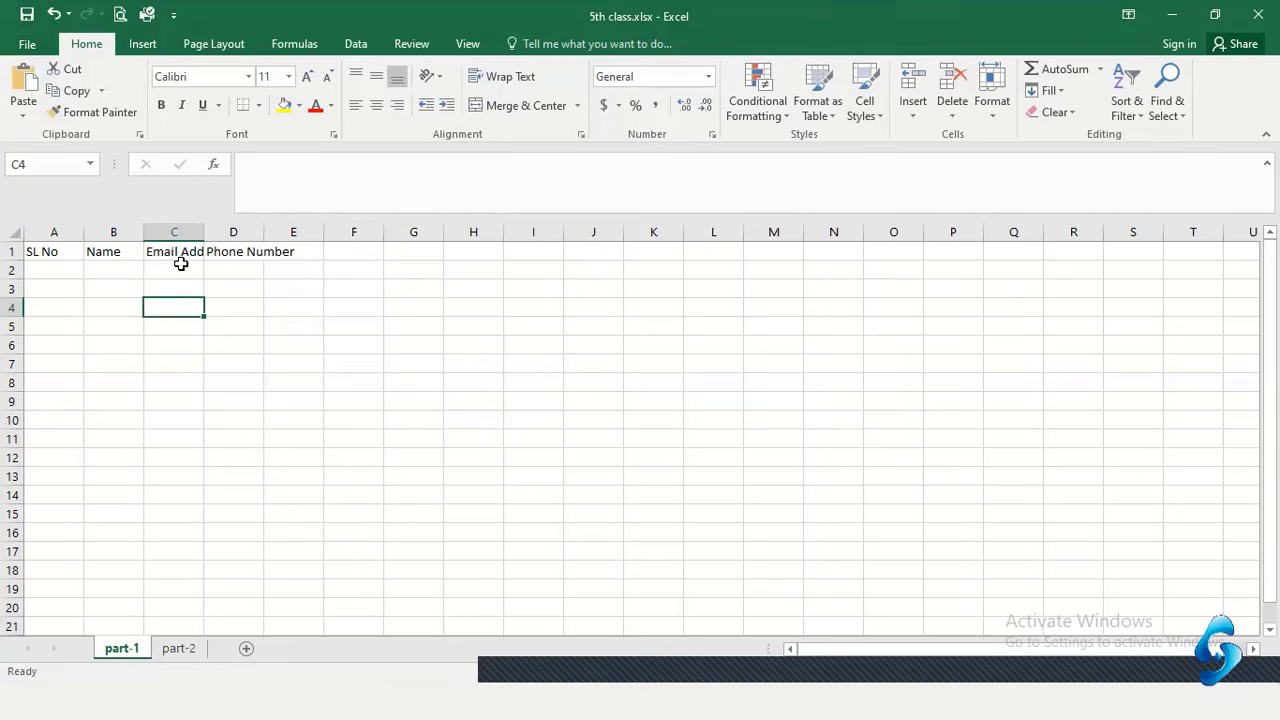
click(175, 272)
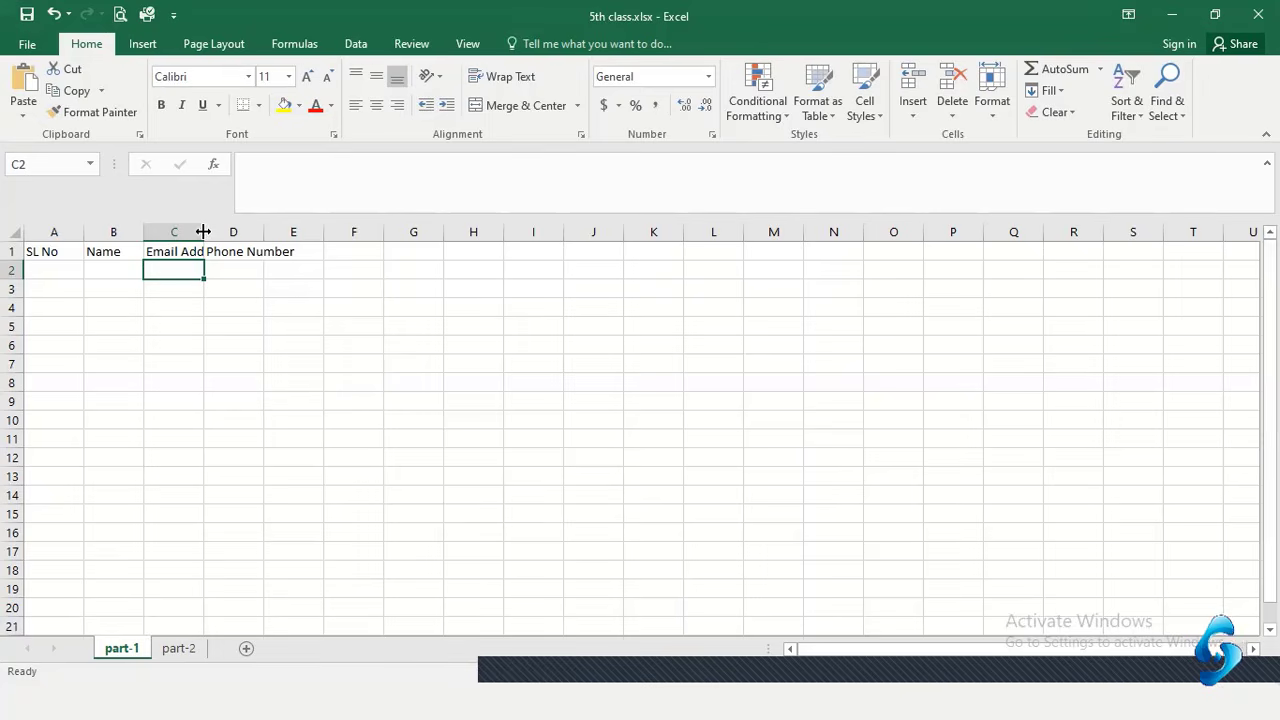
drag(203, 231, 295, 231)
drag(396, 232, 417, 248)
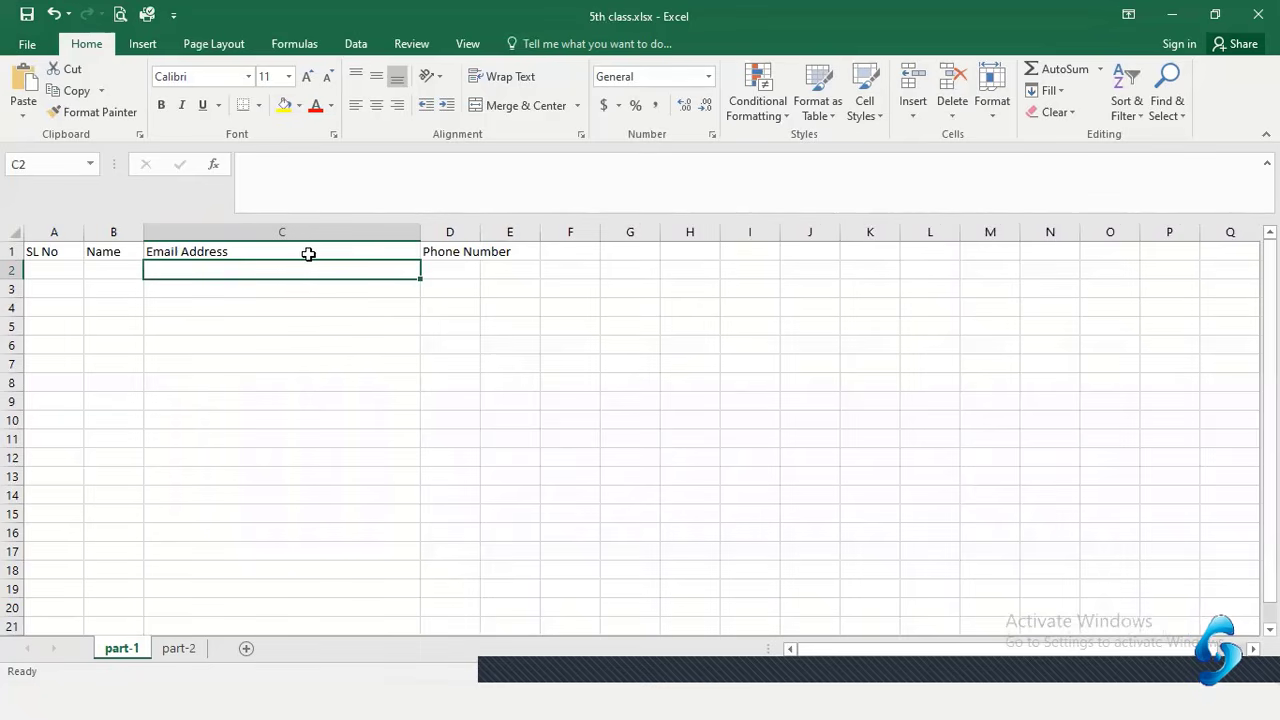
double_click(418, 231)
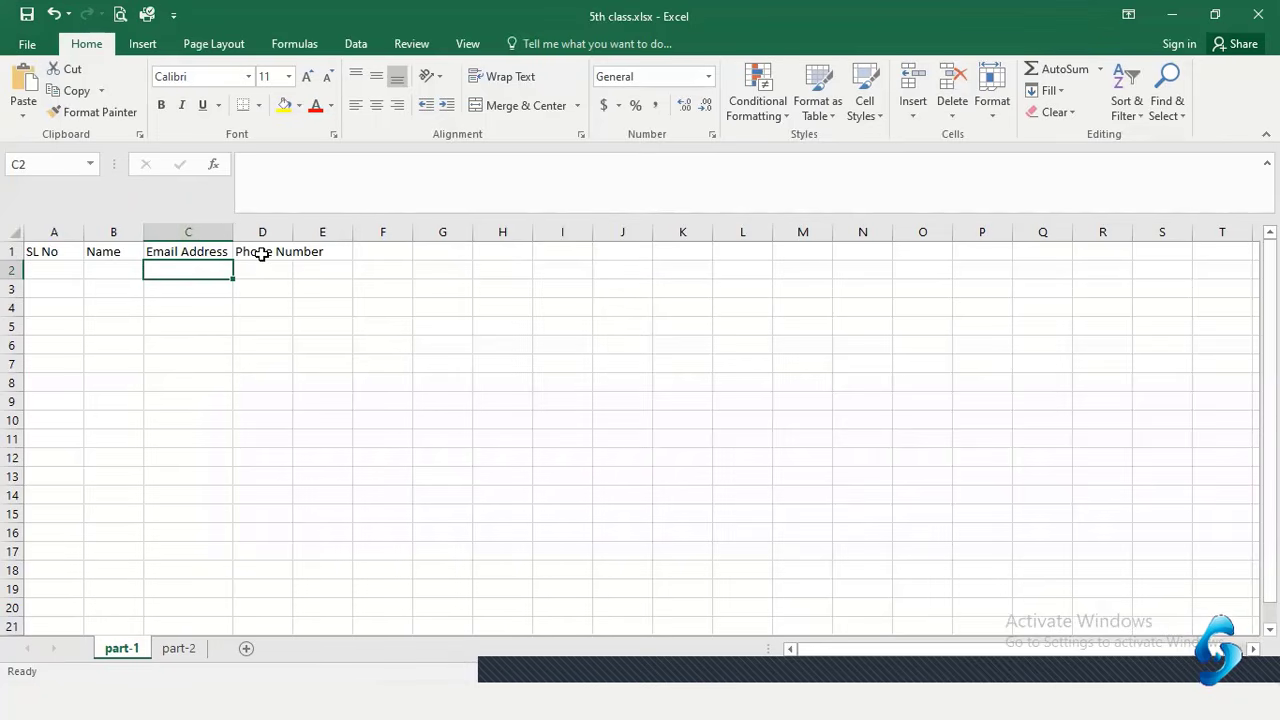
click(340, 251)
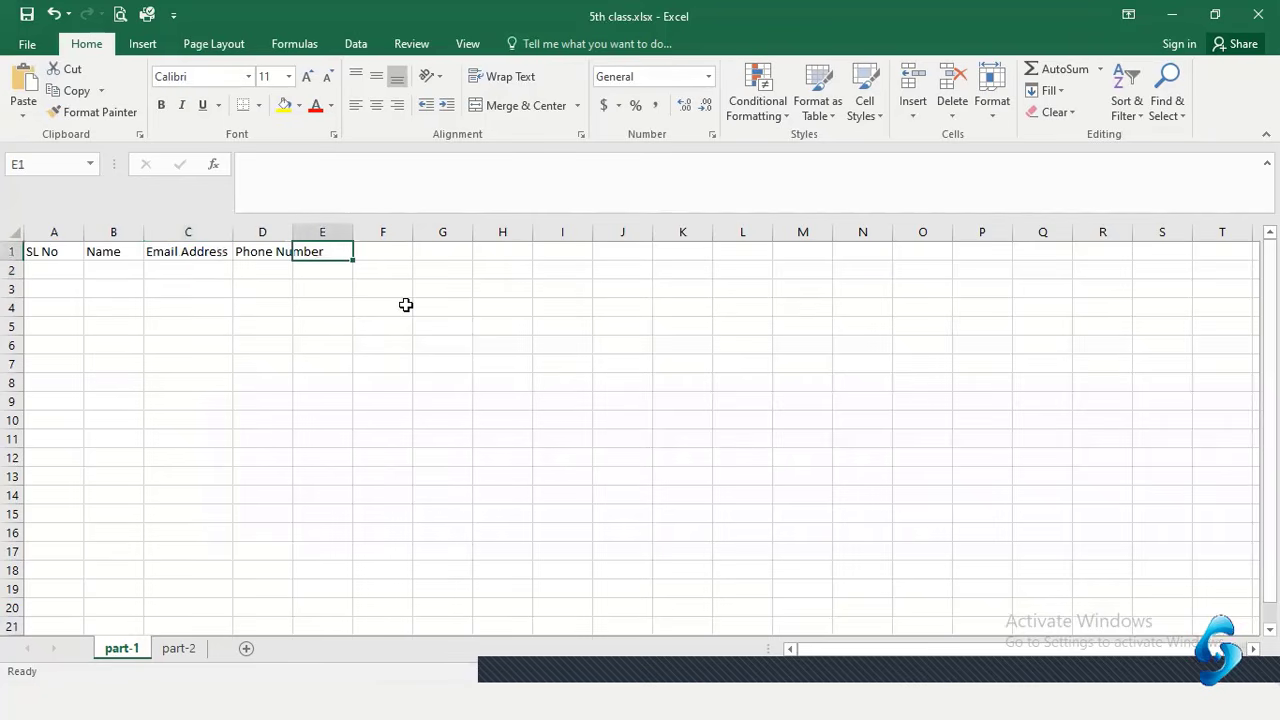
Enter a 'Week List' header in E1, then select the Phone Number header in D1
text(We)
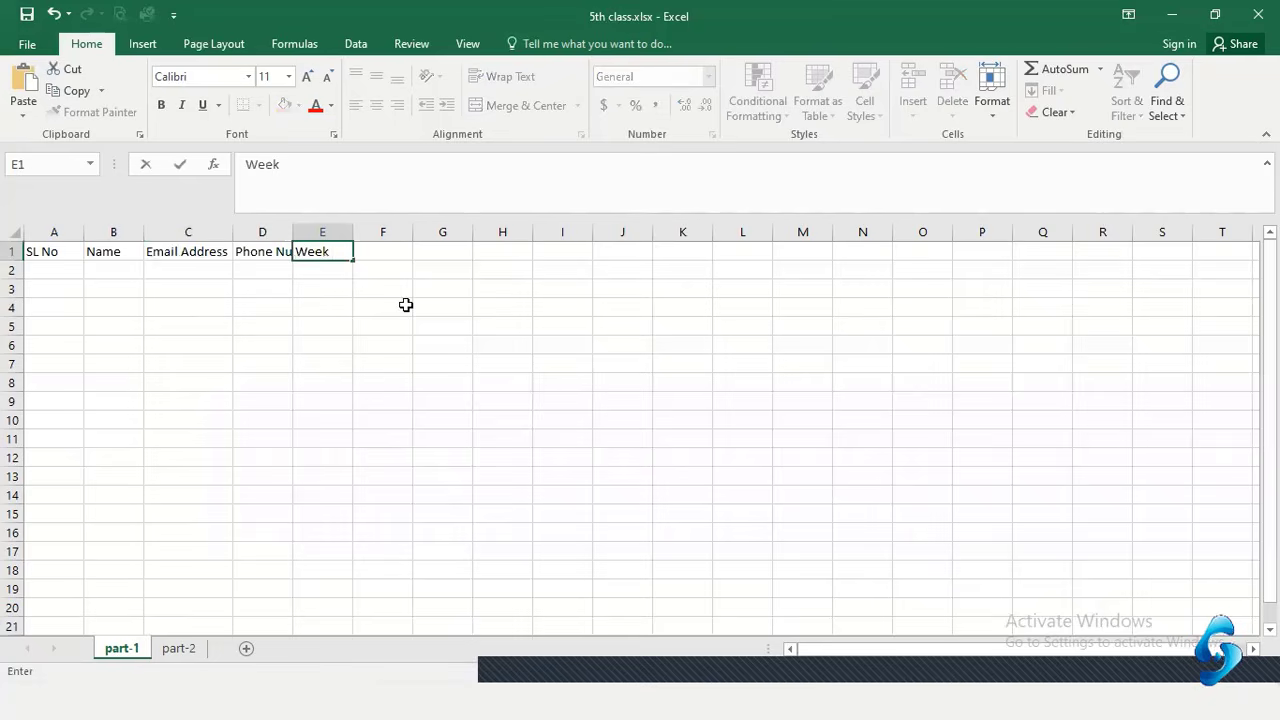
text(ek List)
key(Tab)
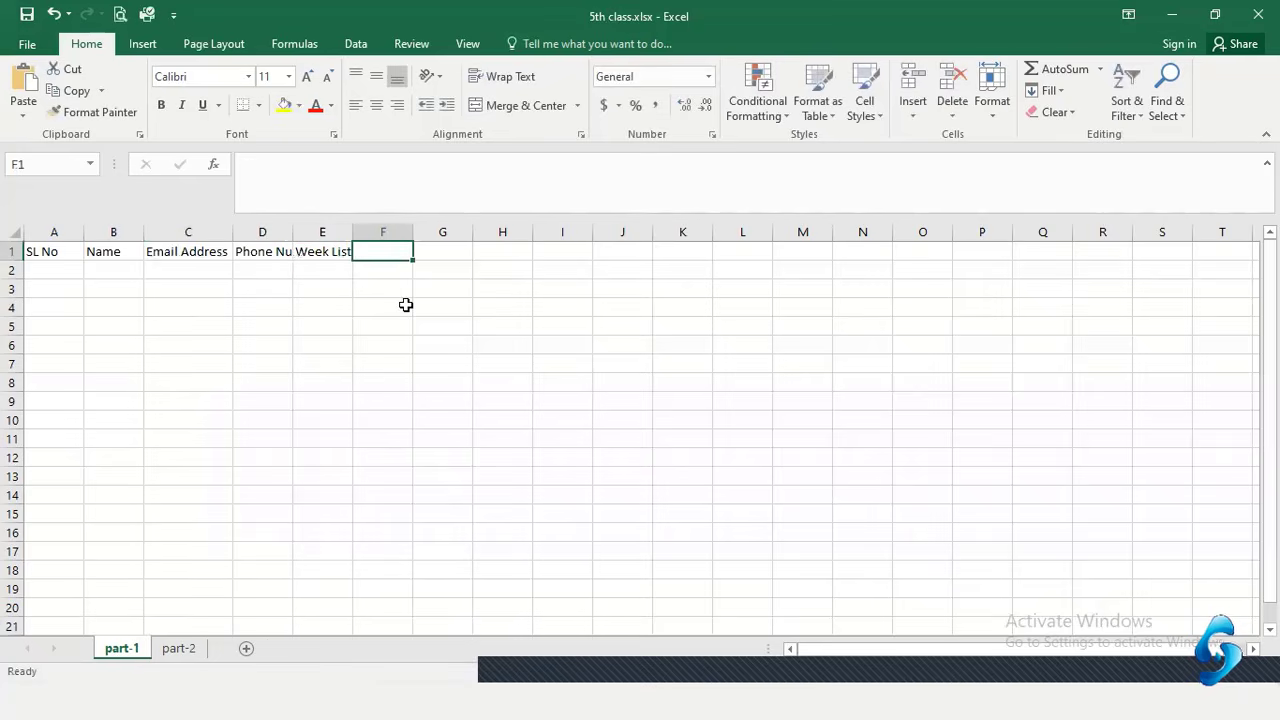
click(277, 331)
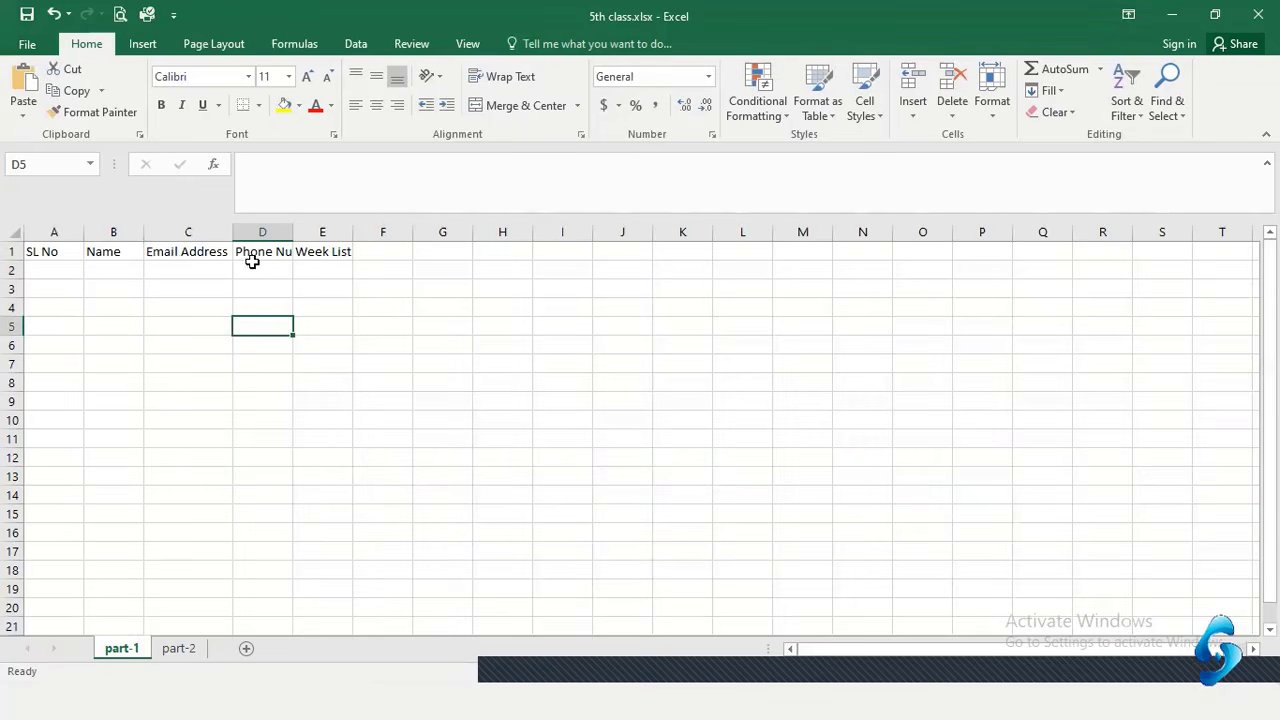
click(262, 256)
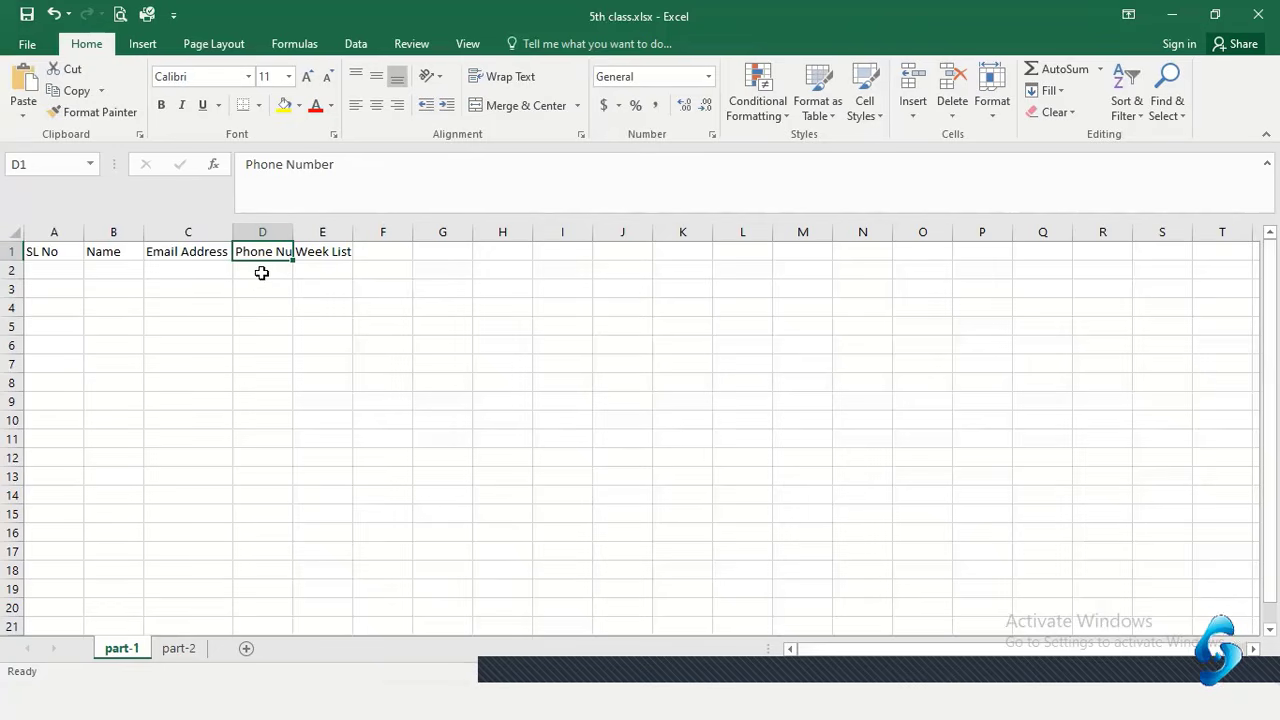
click(266, 323)
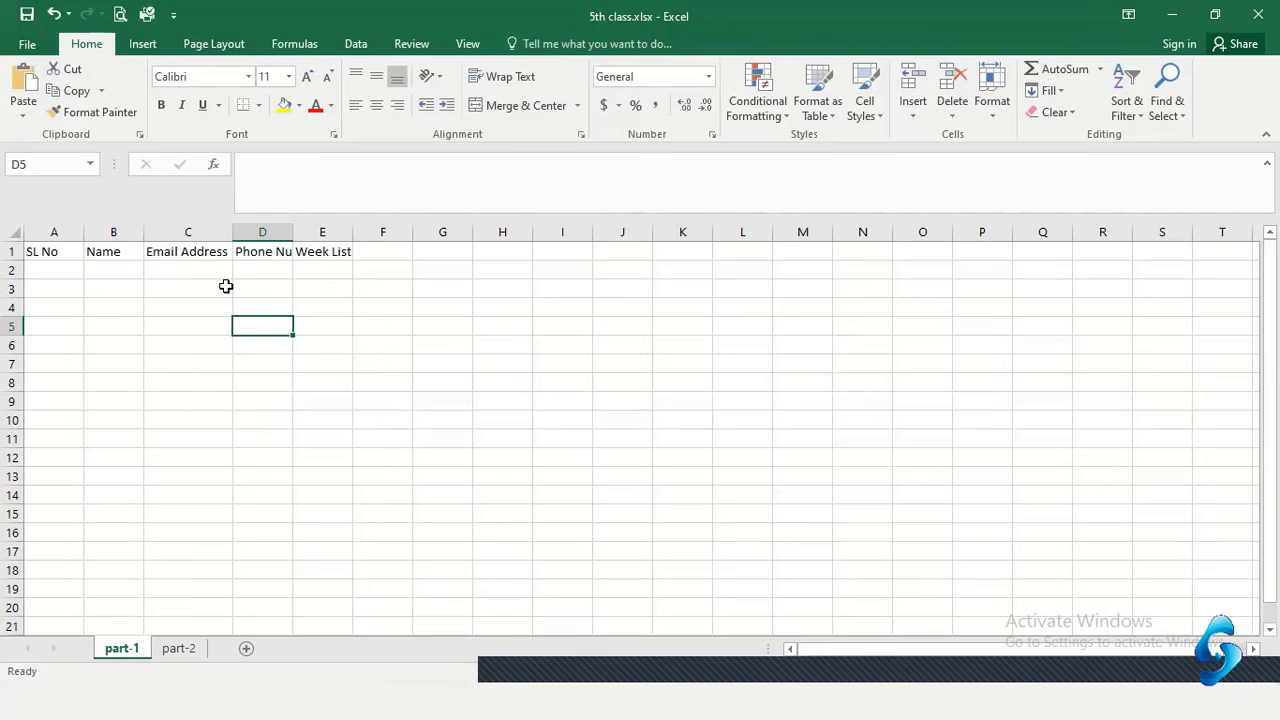
click(270, 255)
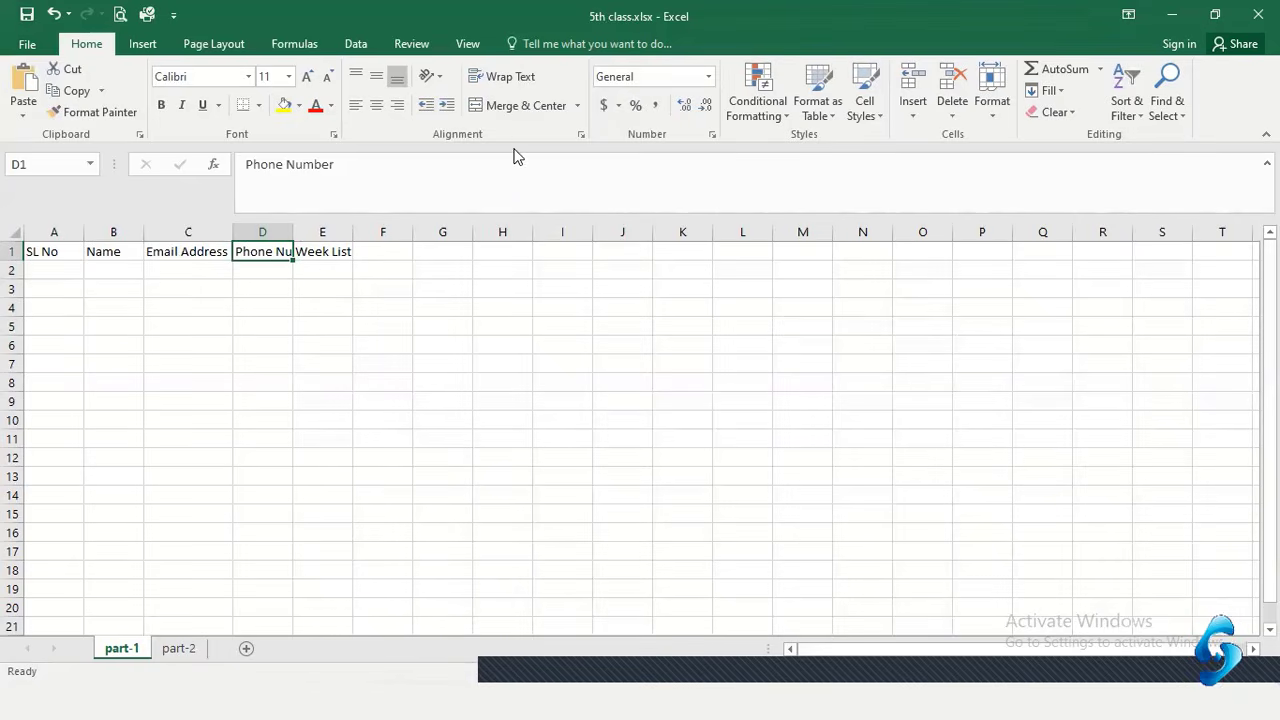
Keep the Phone Number header in D1 on one line and narrow column E
click(515, 80)
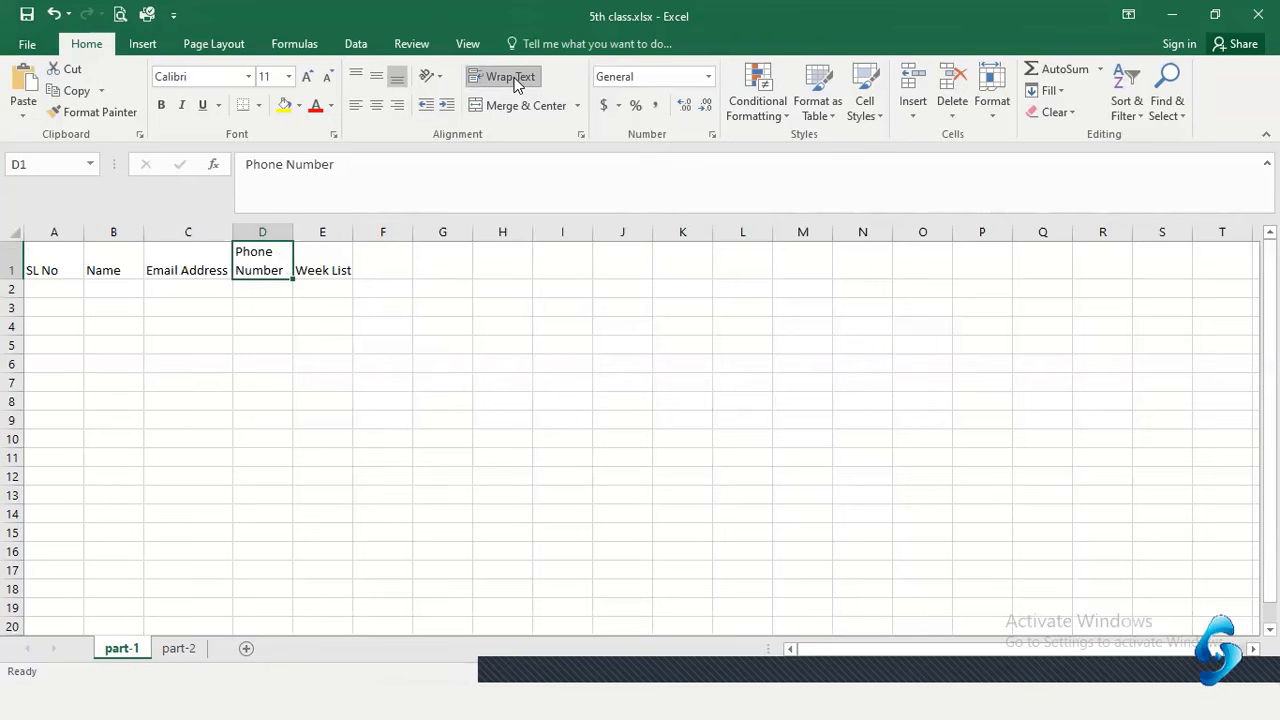
click(515, 84)
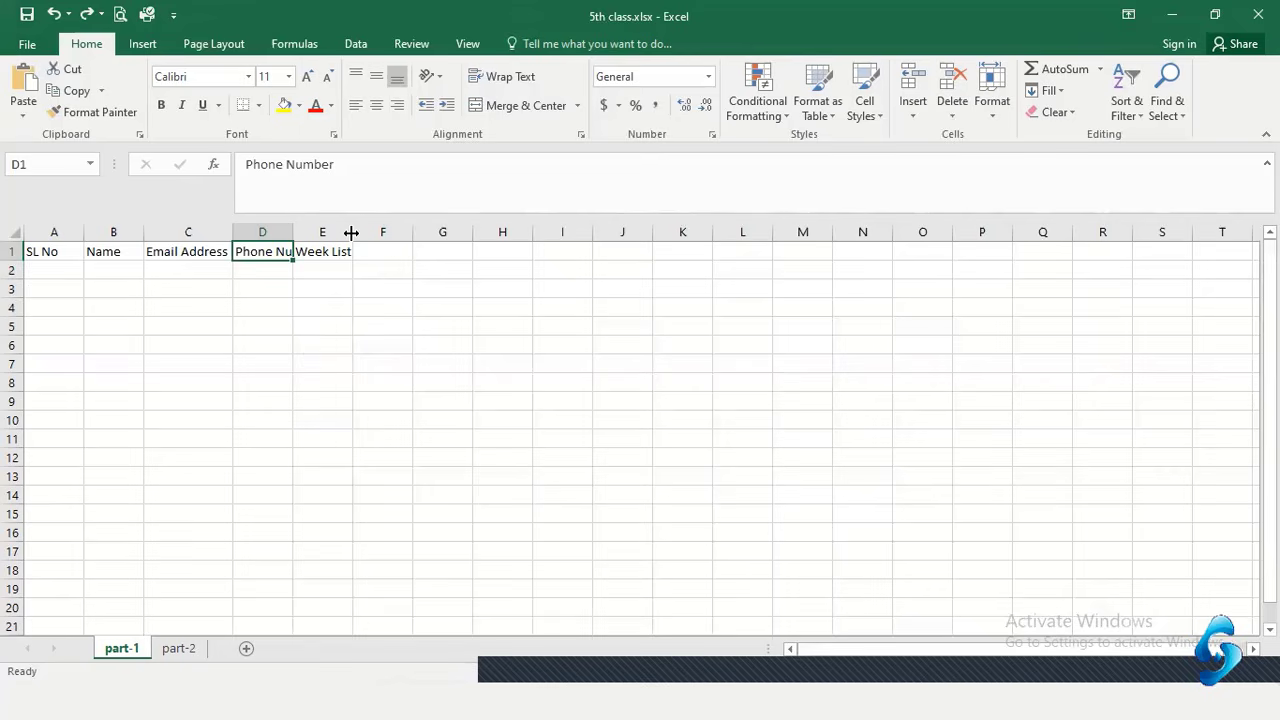
drag(351, 232, 337, 235)
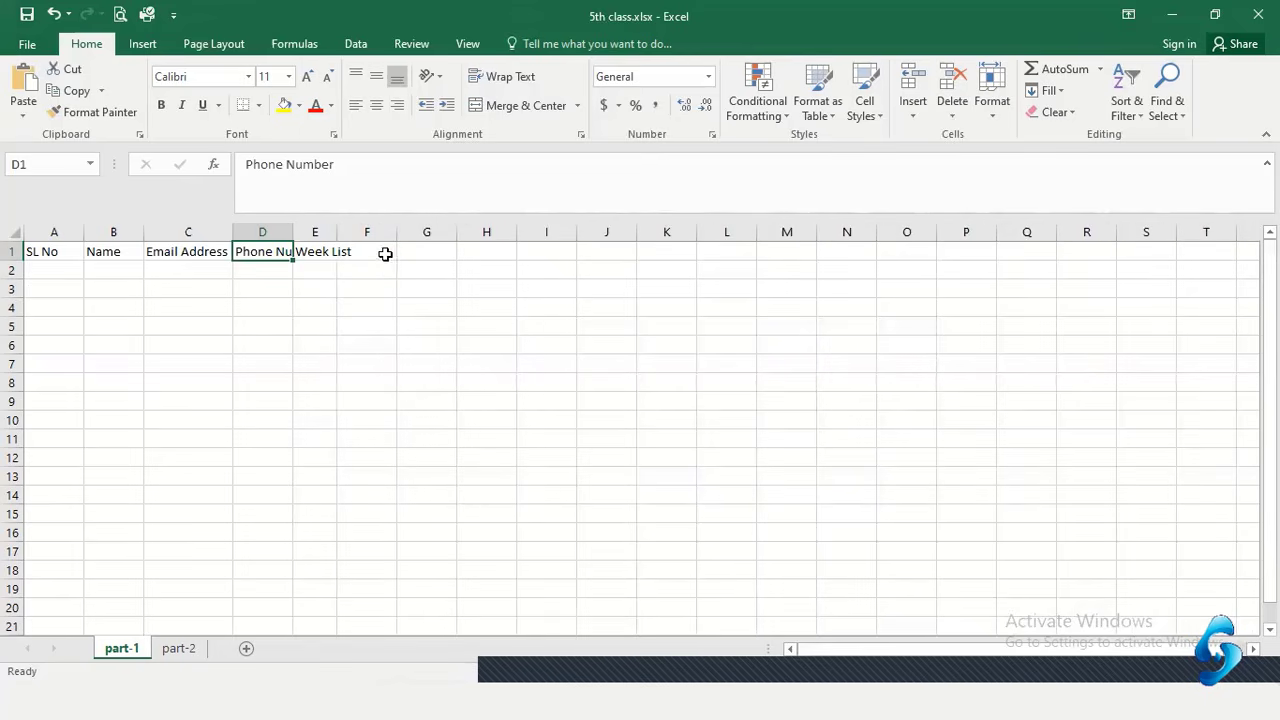
Add a 'Week' header in cell F1
click(386, 254)
text(Week)
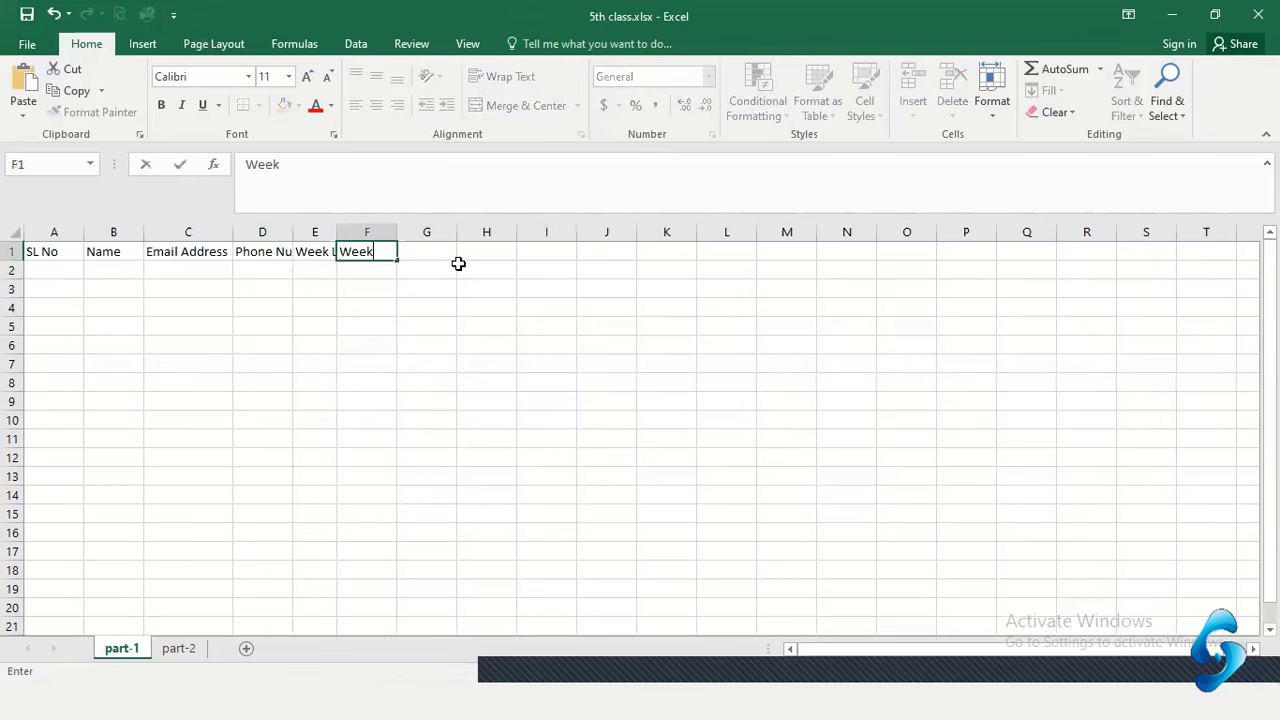
key(Return)
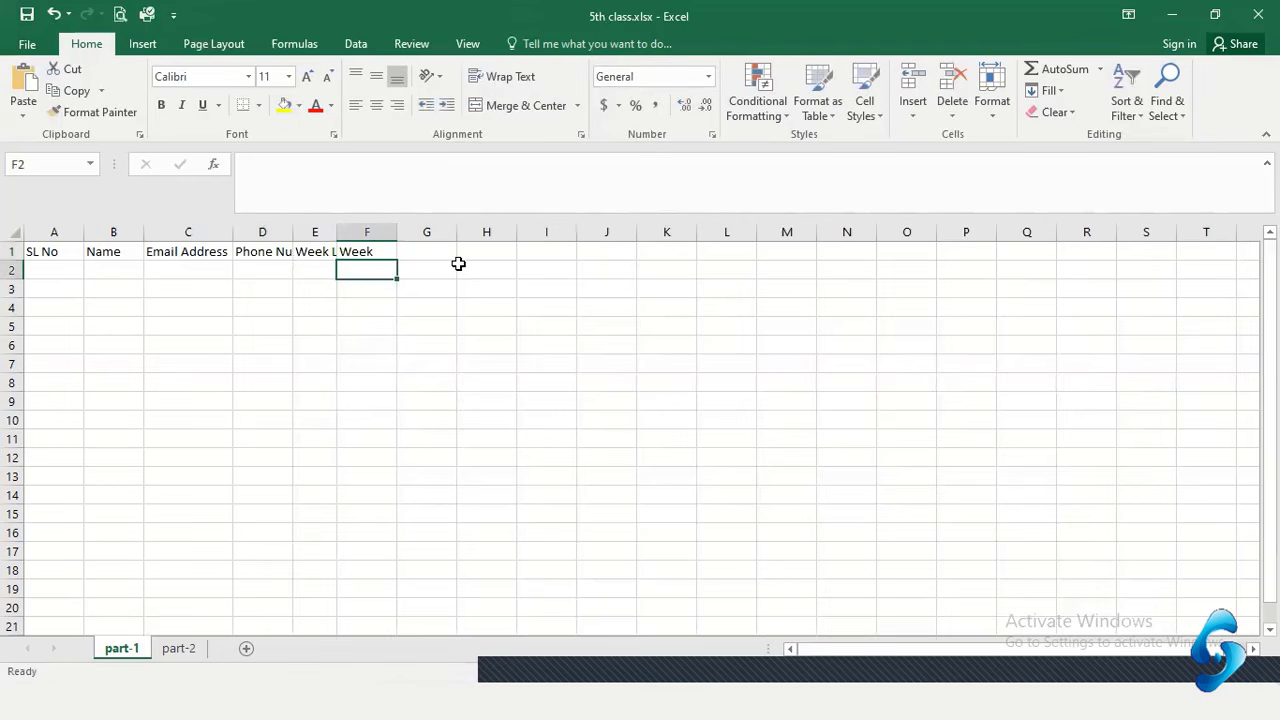
Widen column D to fit the Phone Number header, then reselect E1
click(320, 253)
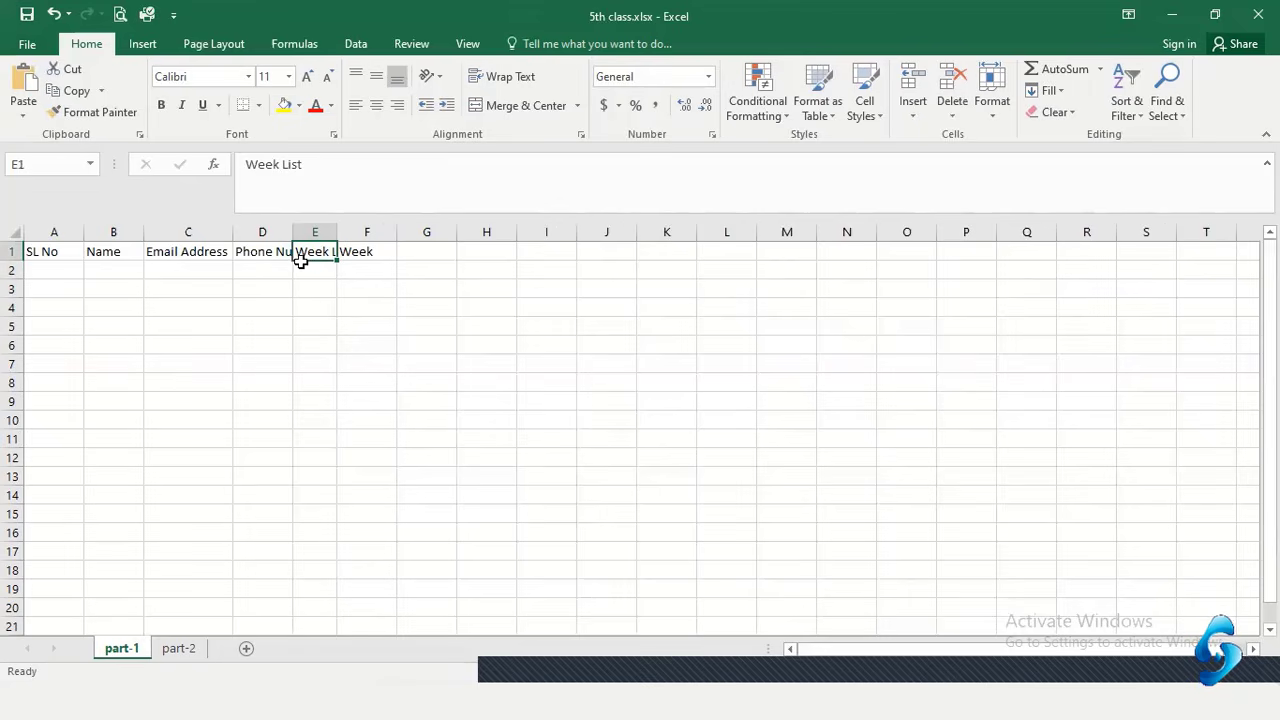
drag(296, 232, 334, 232)
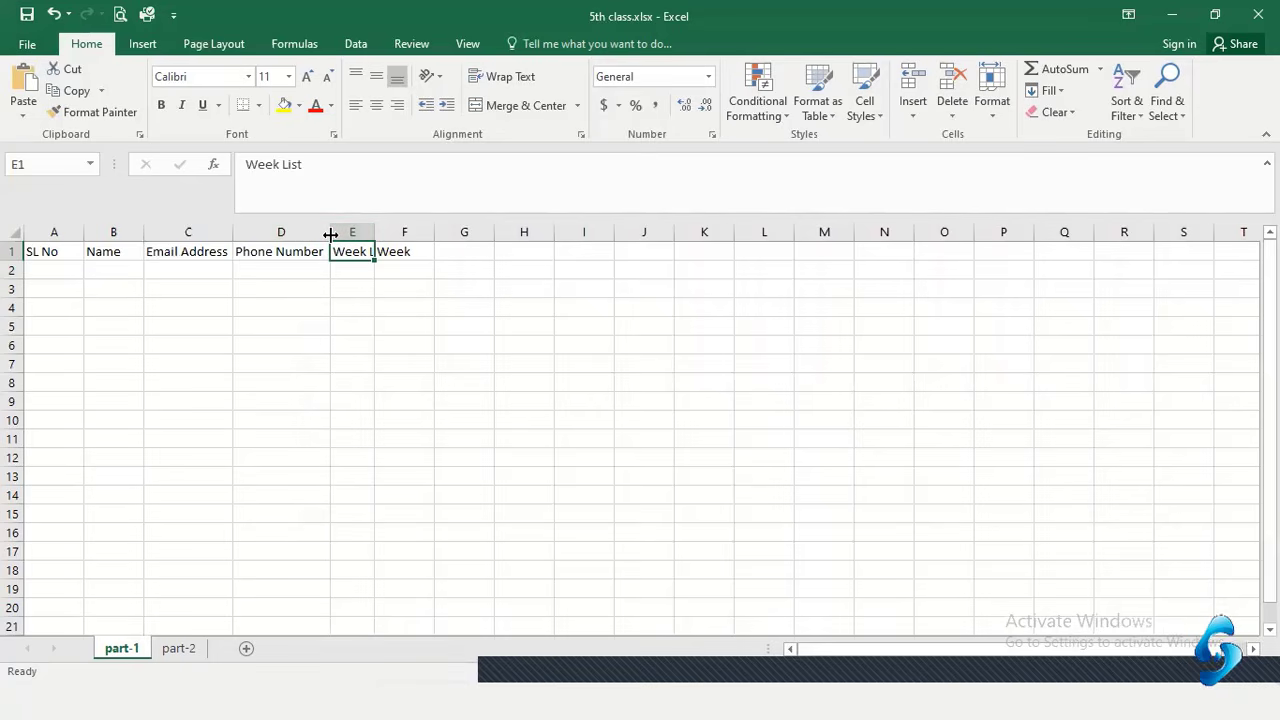
mouse_move(330, 234)
mouse_down()
mouse_move(348, 234)
mouse_move(326, 234)
mouse_move(336, 231)
mouse_up()
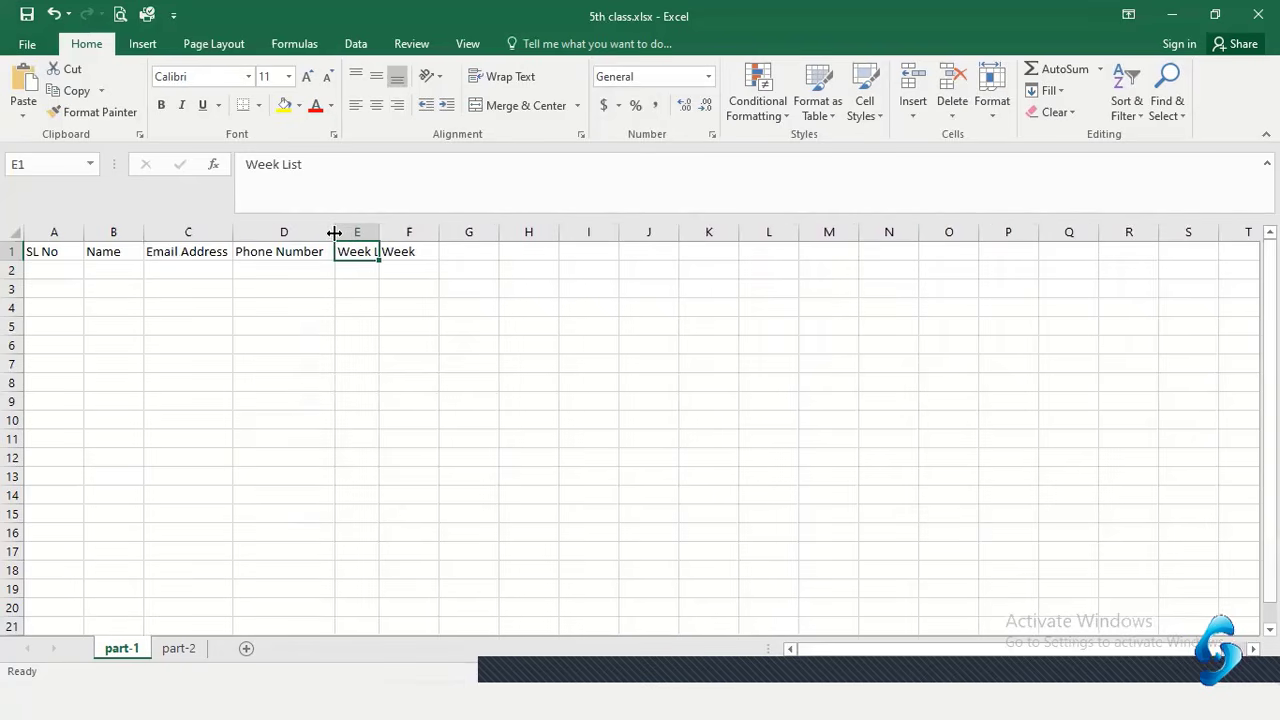
click(466, 318)
click(356, 252)
Wrap the Week List header in E1 onto two lines, then select cell A2
click(505, 77)
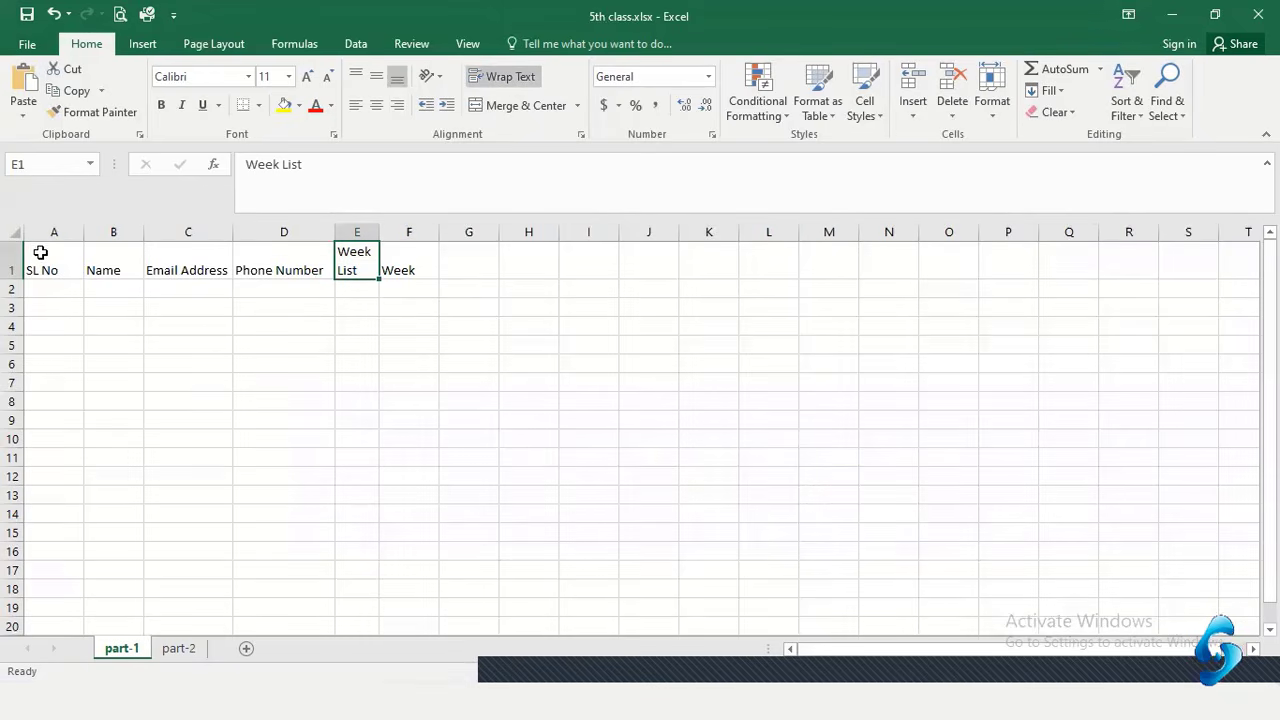
click(355, 304)
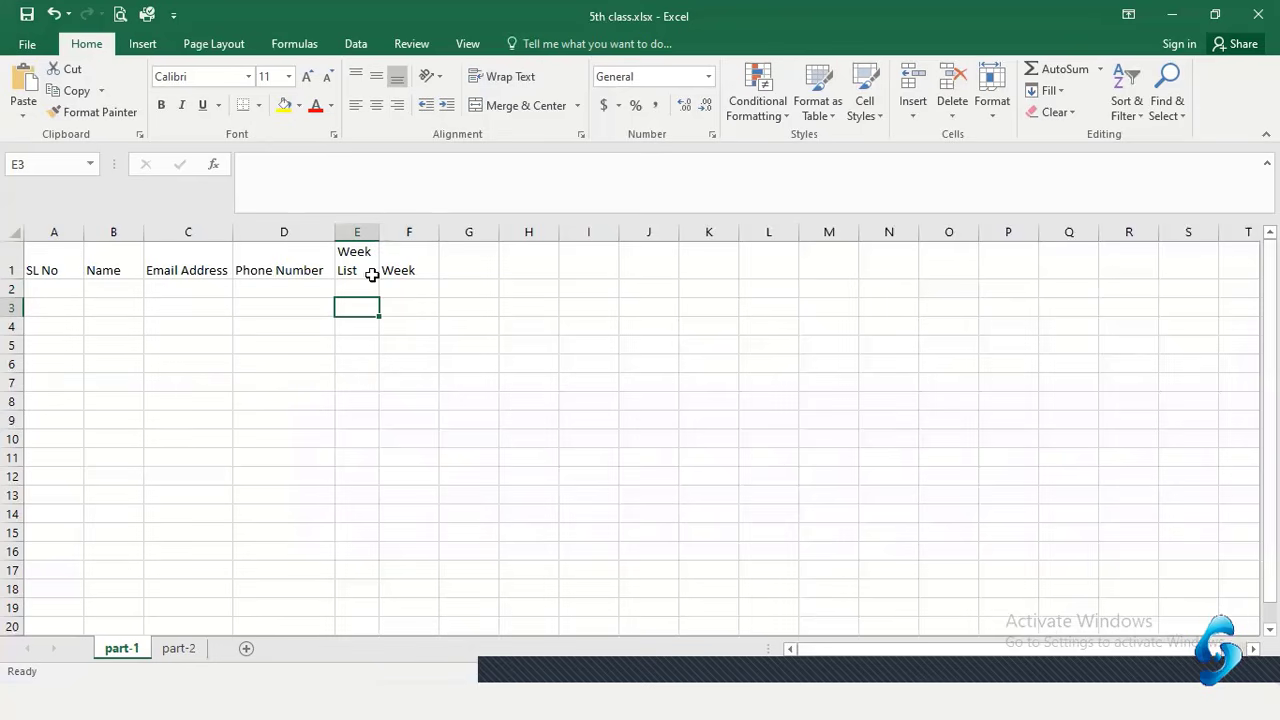
click(49, 268)
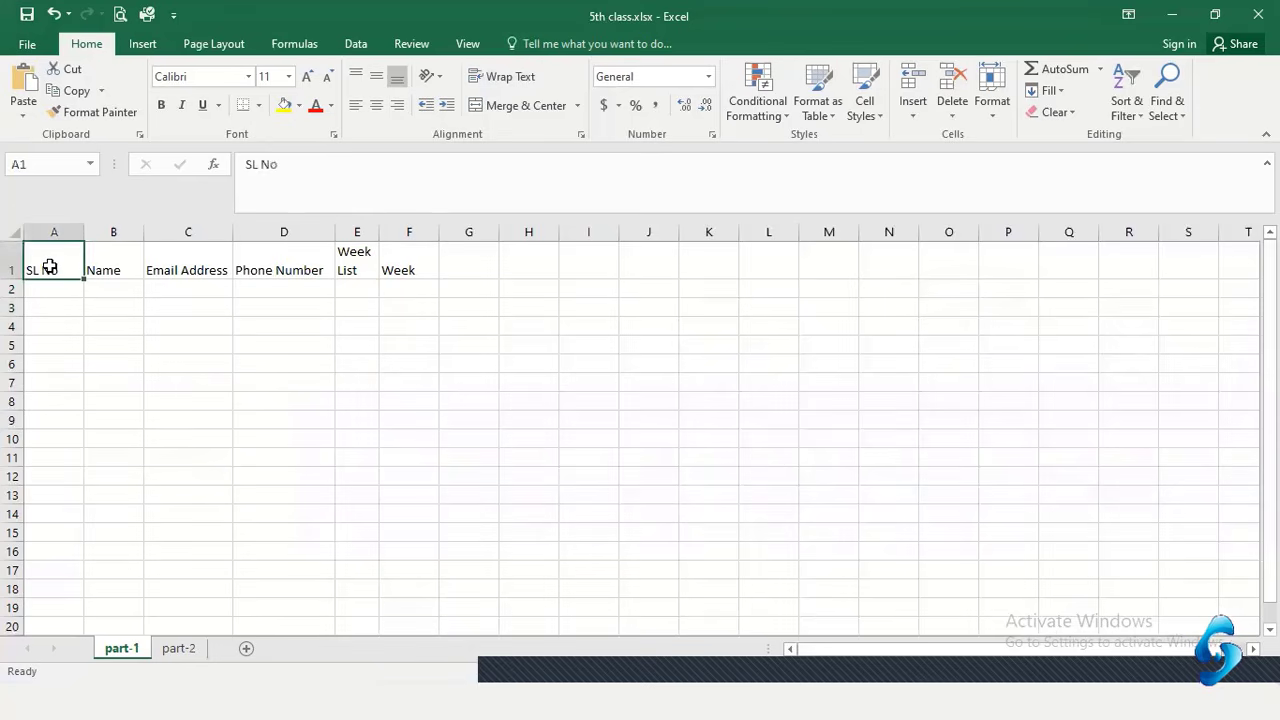
click(362, 292)
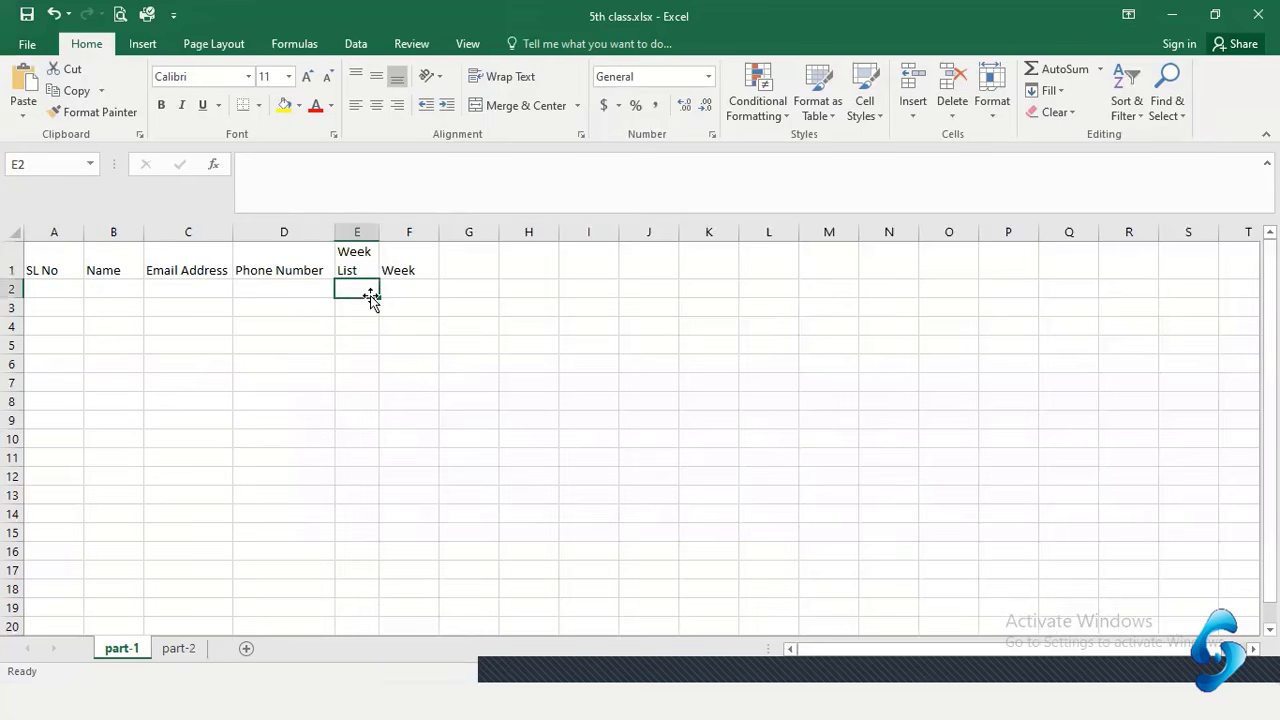
click(423, 288)
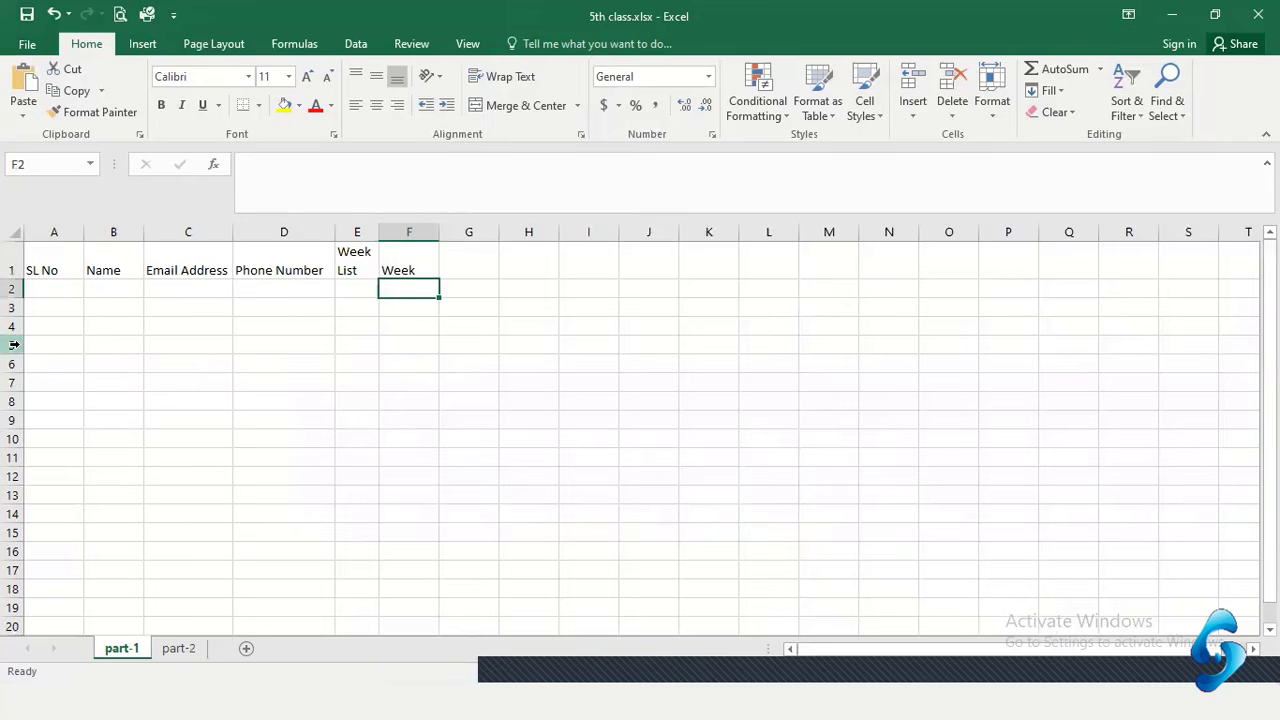
click(68, 290)
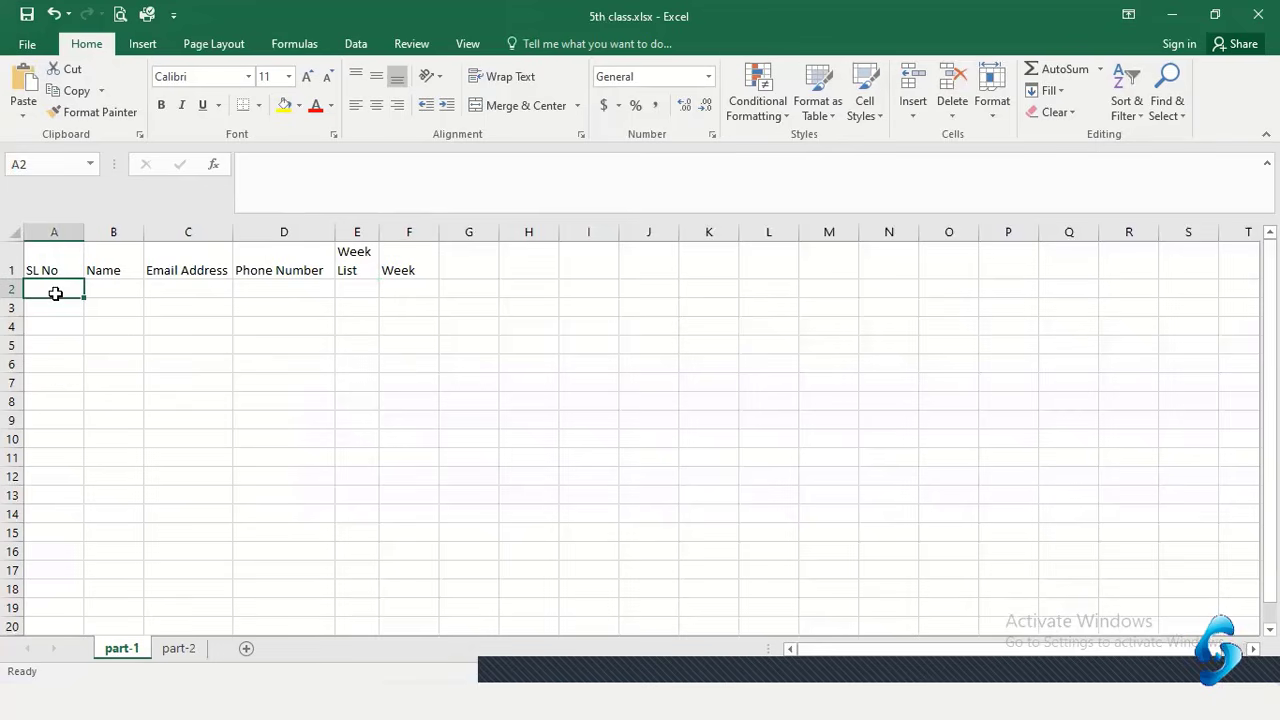
Enter the numbers 1 to 5 down A2:A6
text(1)
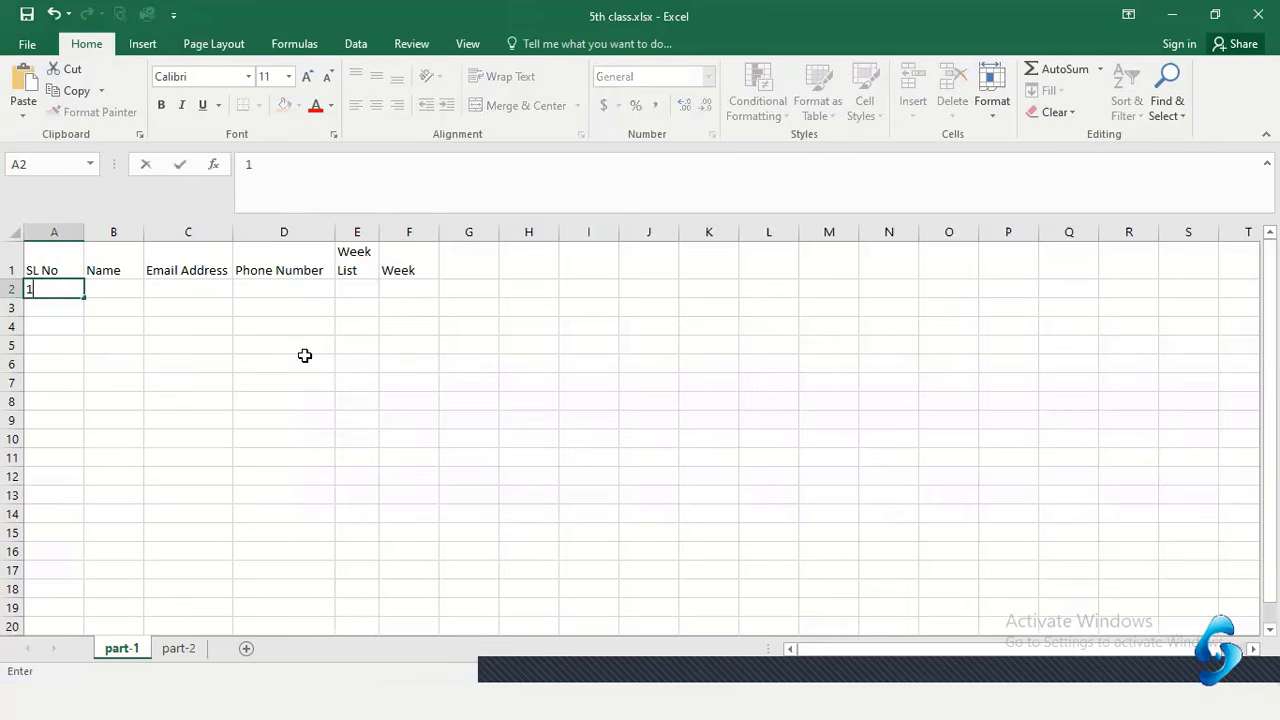
key(Return)
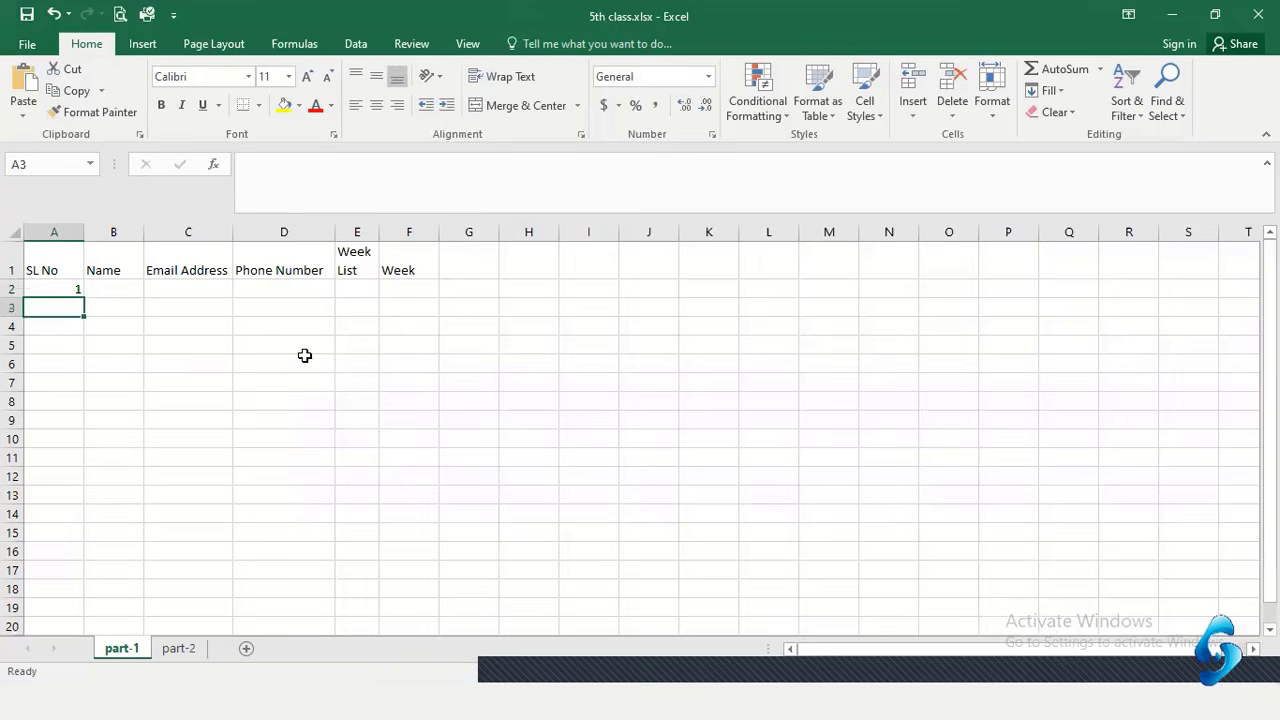
text(2)
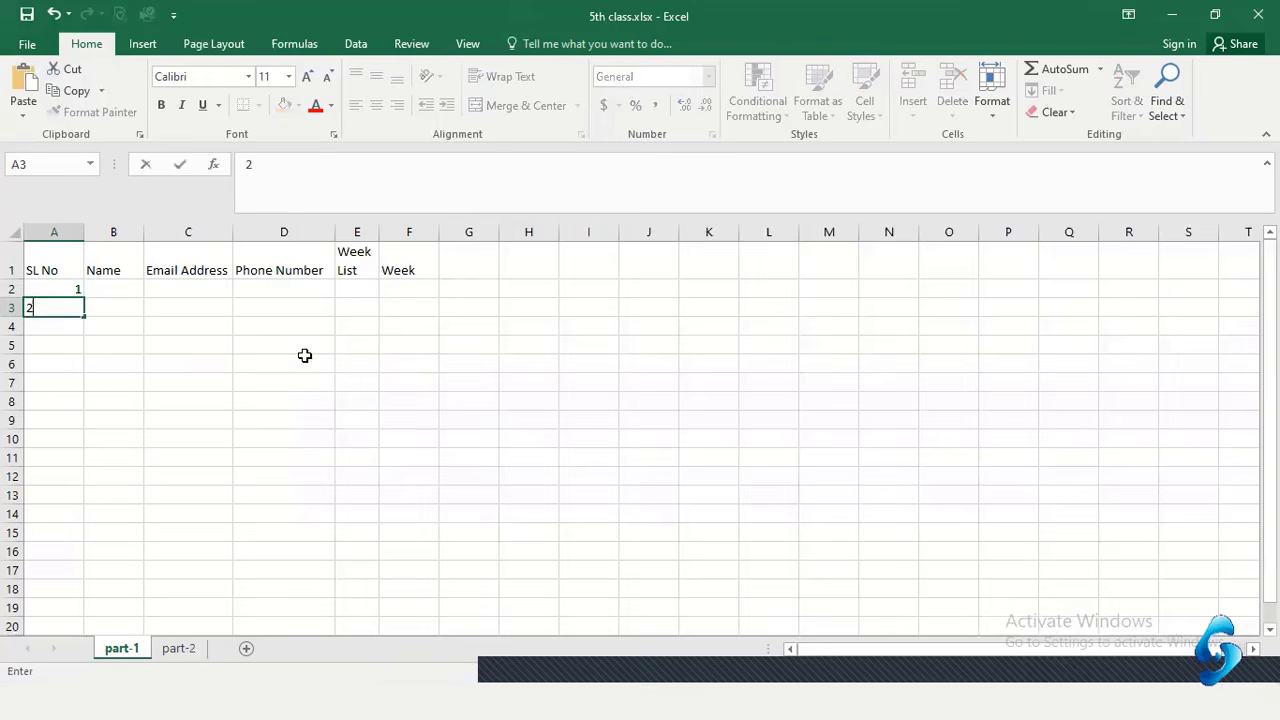
key(Return)
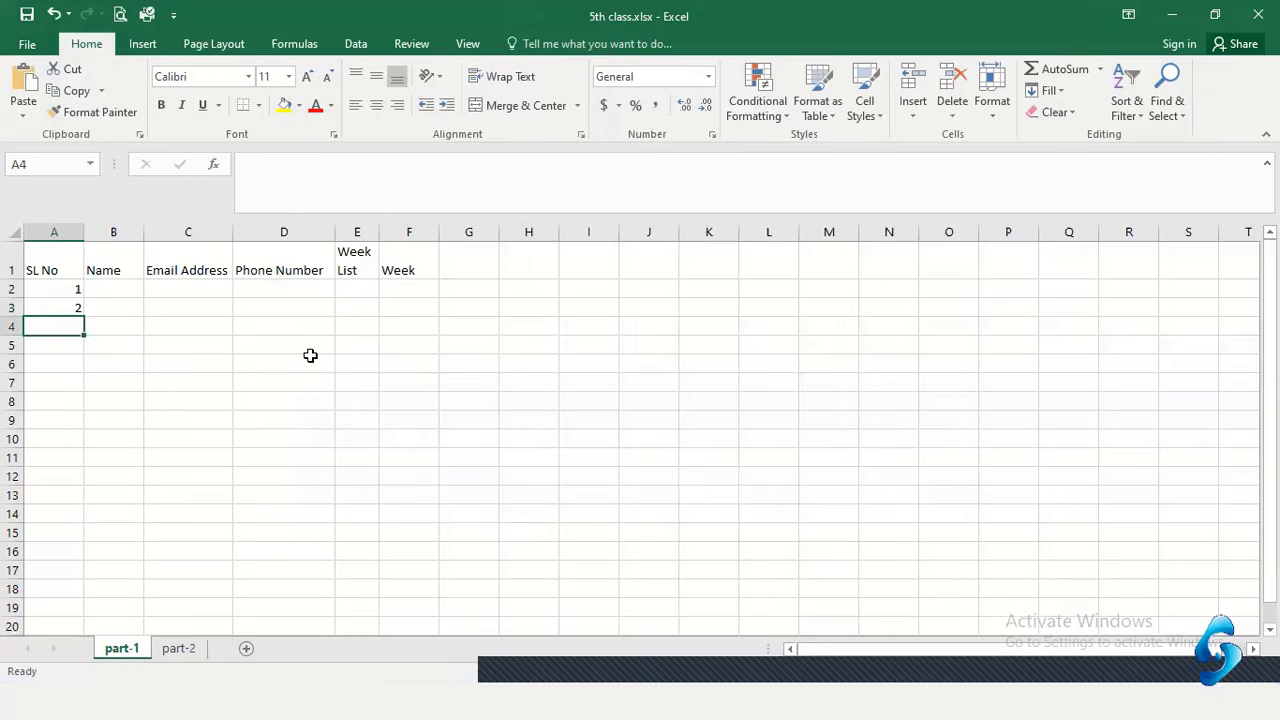
text(3)
key(Return)
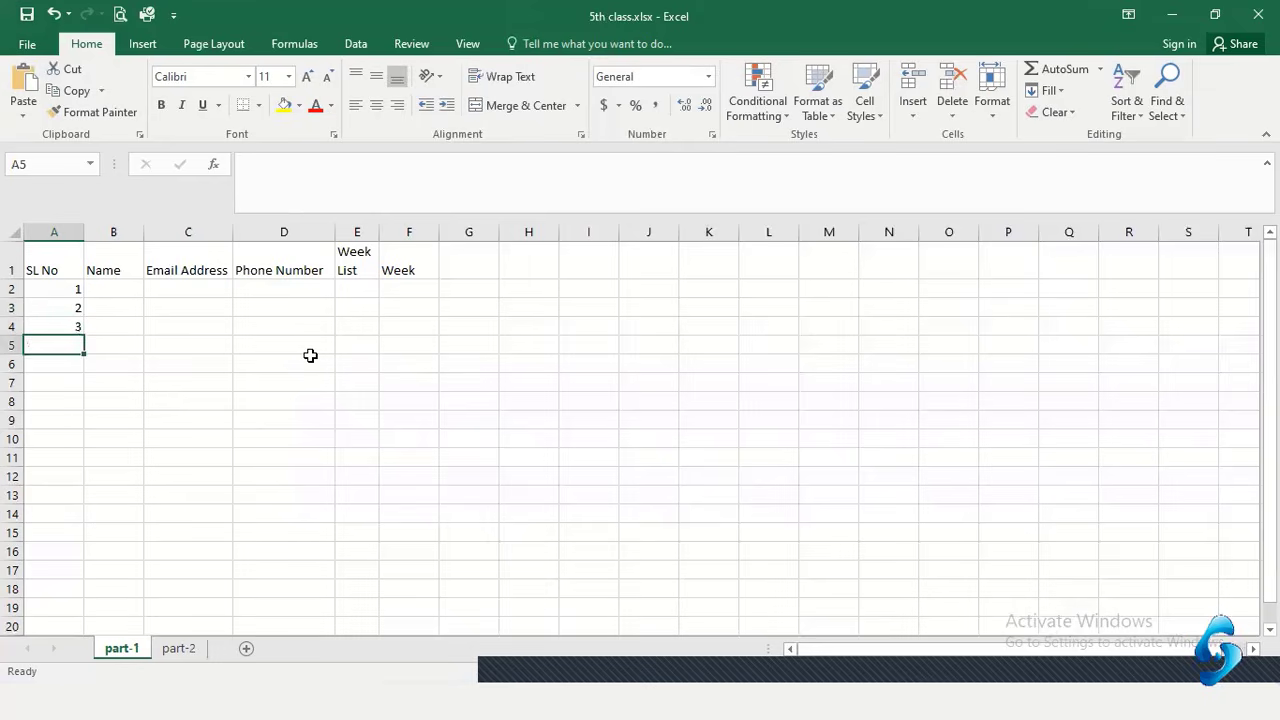
text(4)
key(Return)
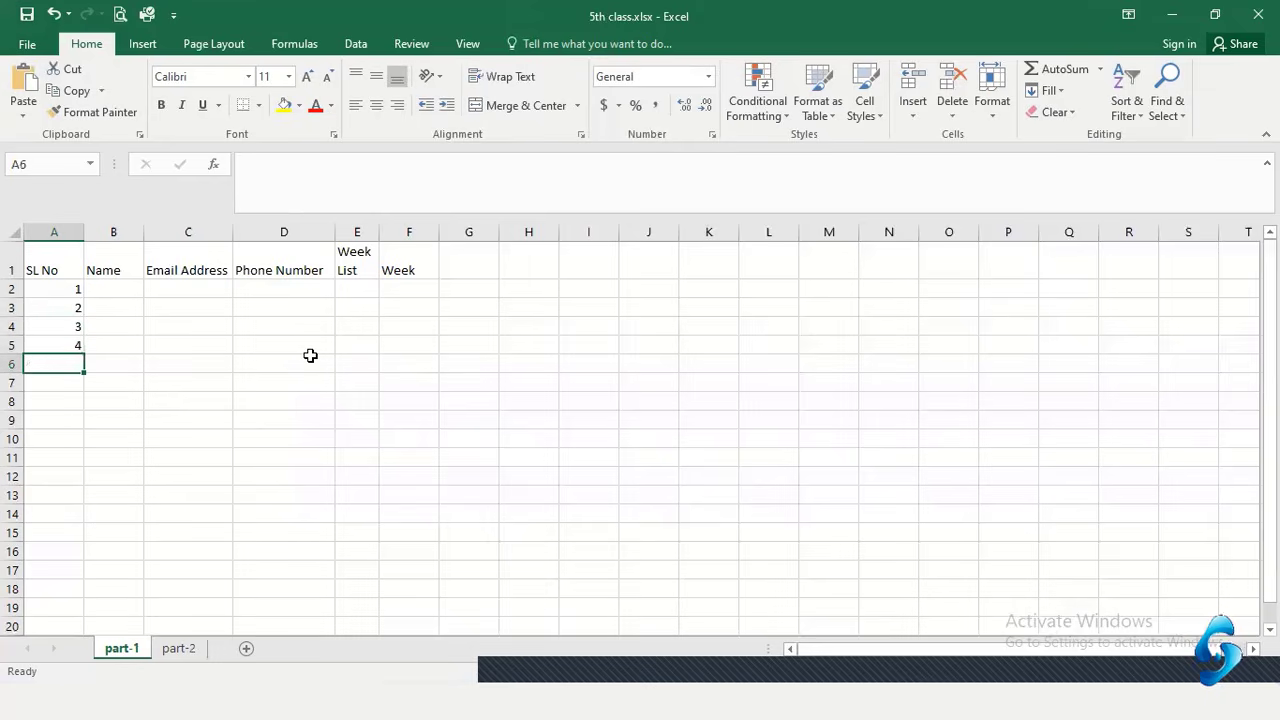
text(5)
key(Return)
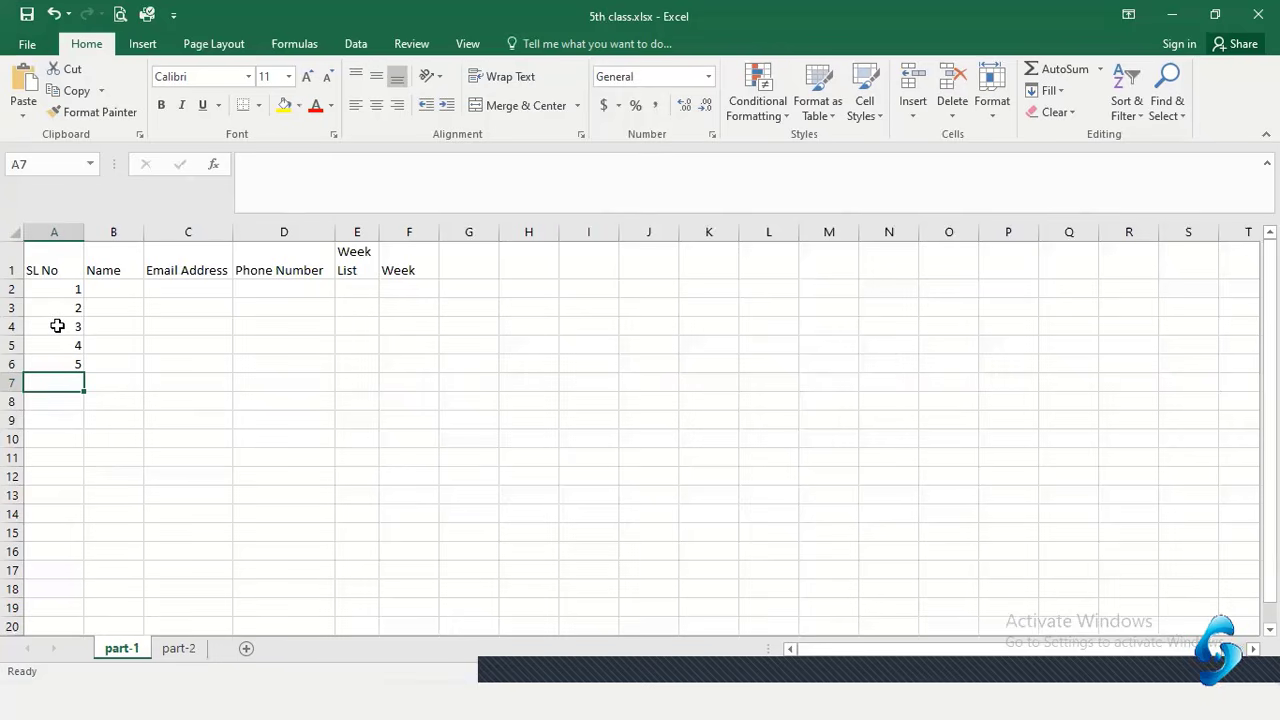
Clear A4:A6, trial-fill the series to row 16, then undo it, keeping 1 and 2
drag(57, 331, 60, 366)
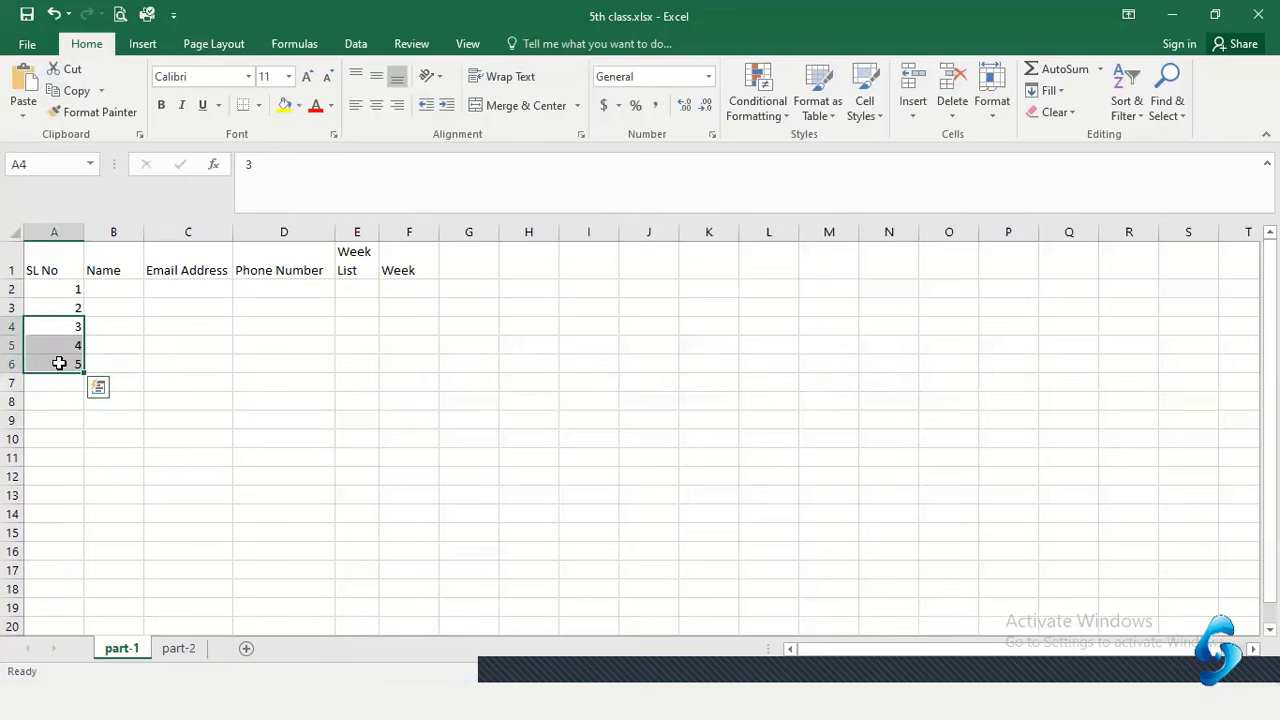
key(Delete)
click(203, 377)
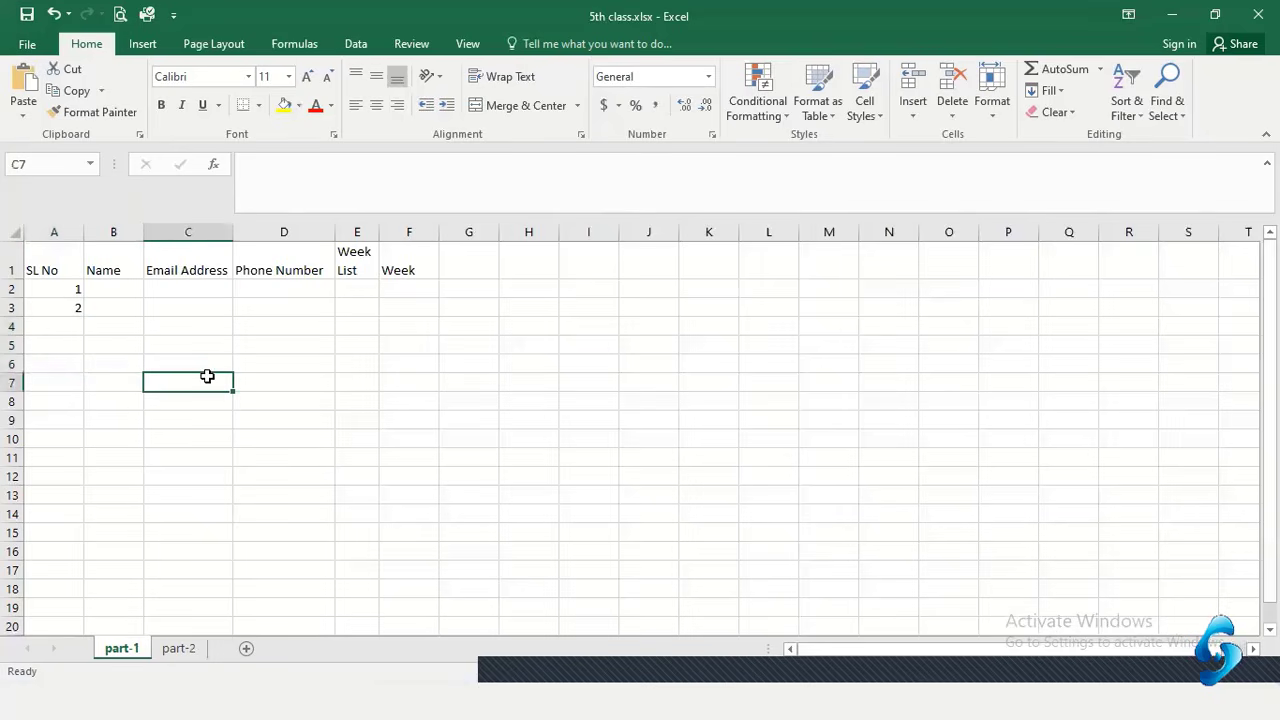
click(54, 287)
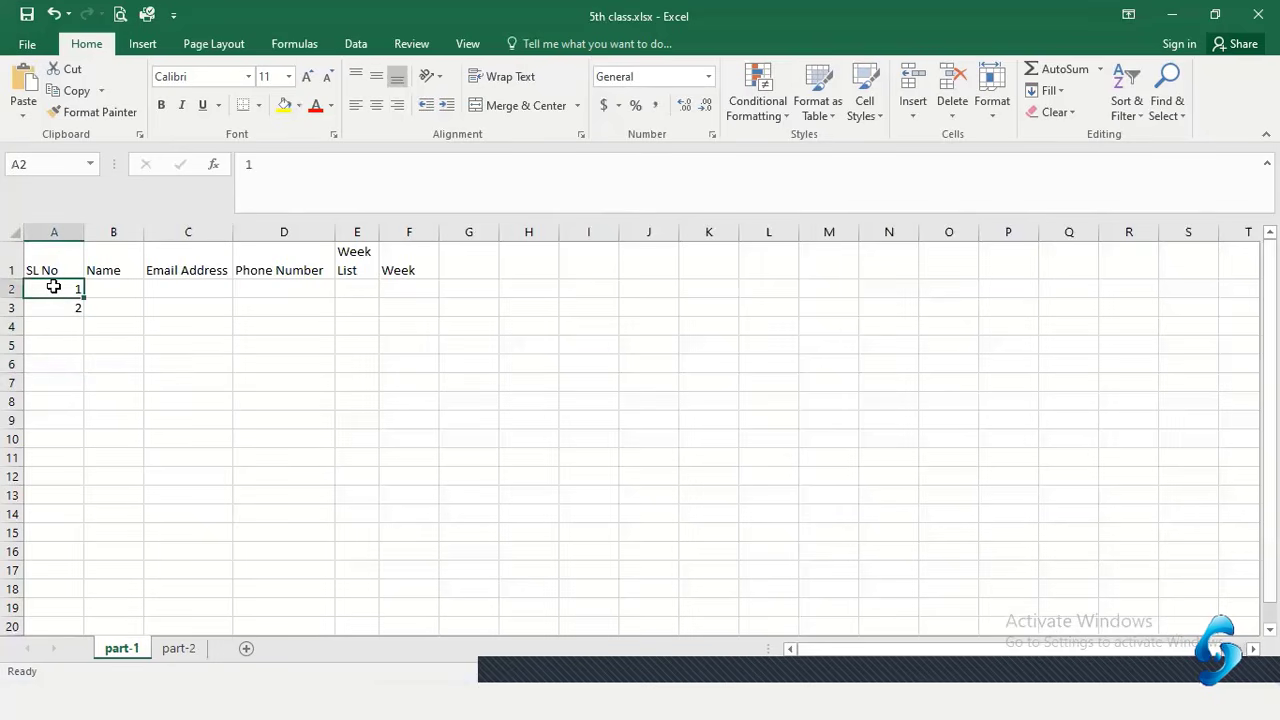
drag(54, 287, 55, 305)
click(191, 320)
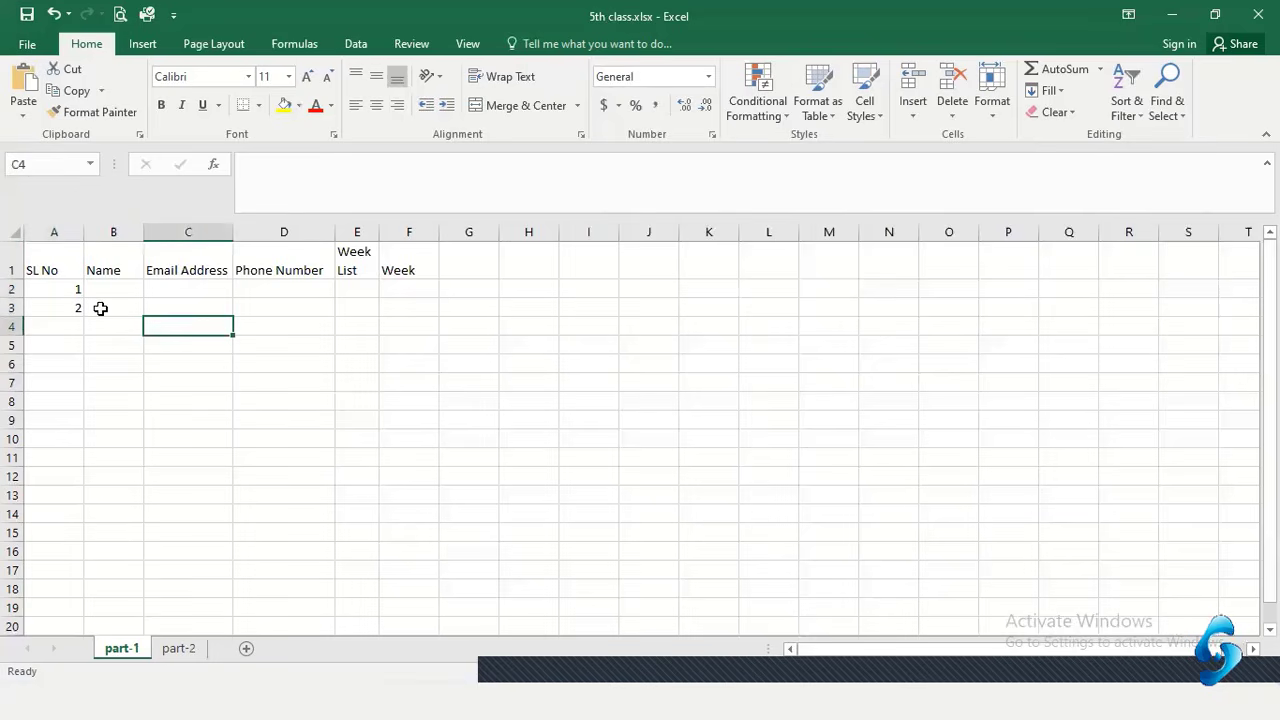
click(52, 287)
drag(51, 297, 50, 300)
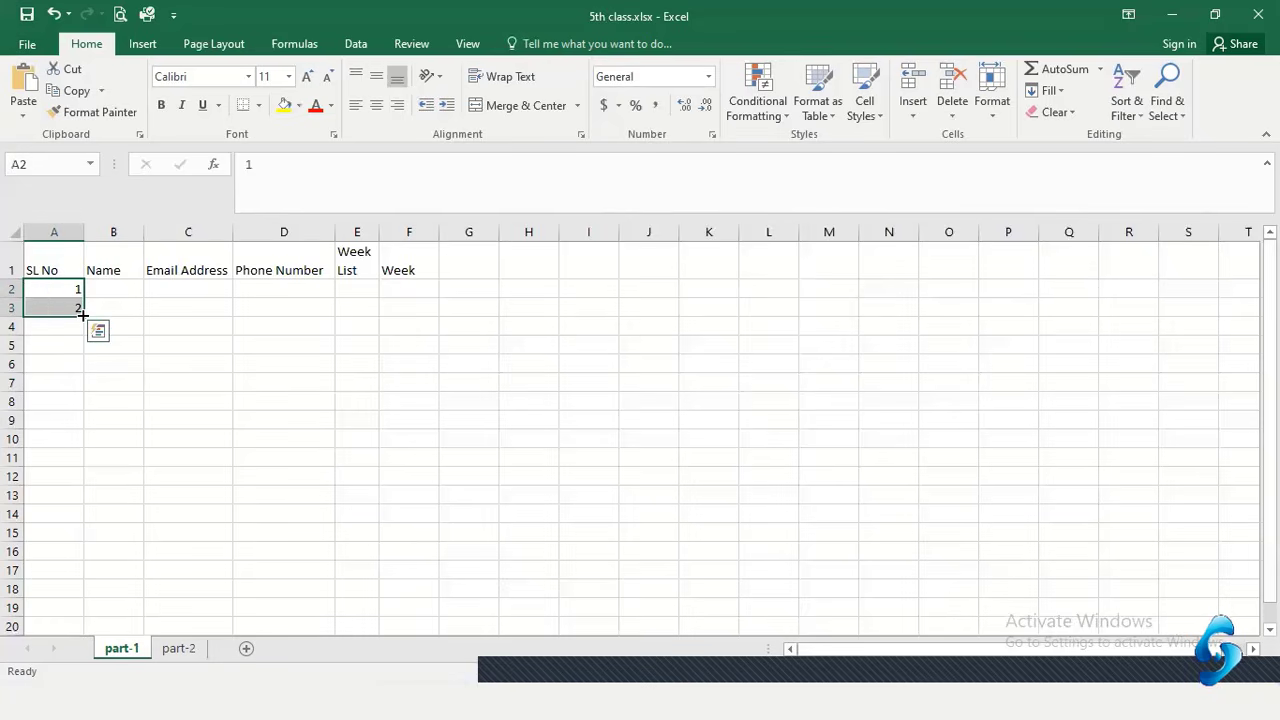
drag(82, 314, 71, 558)
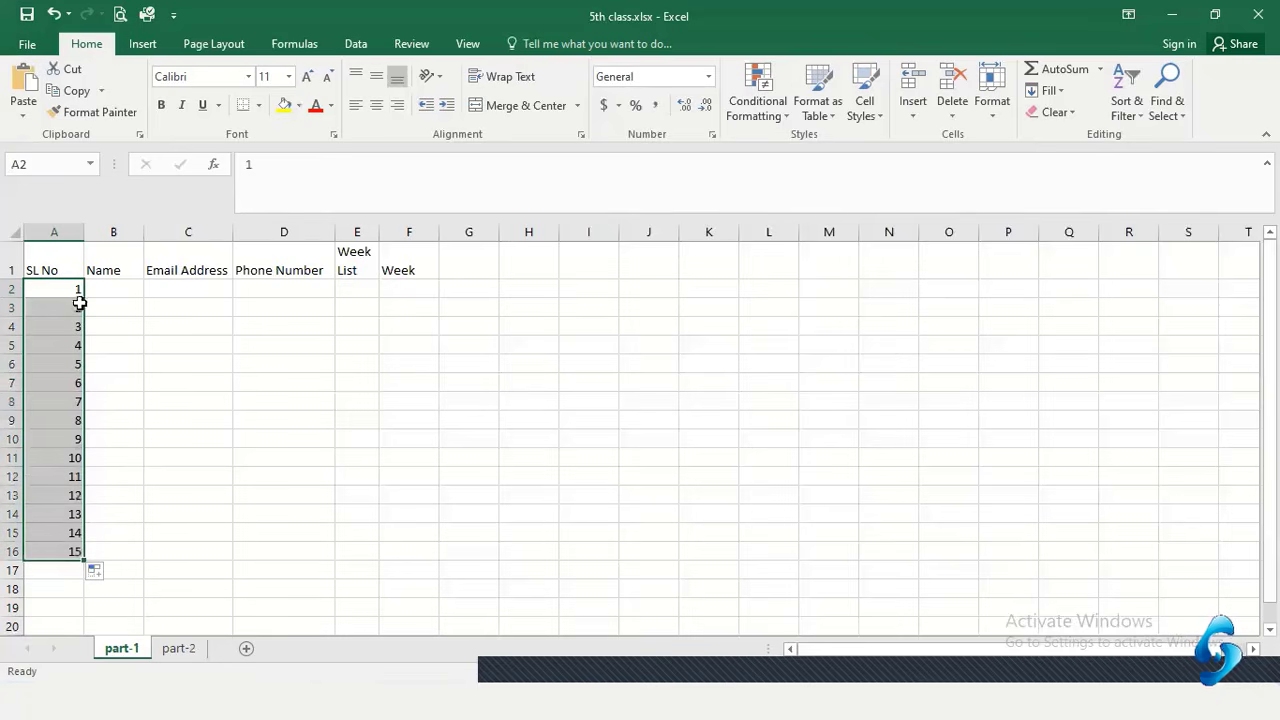
click(137, 306)
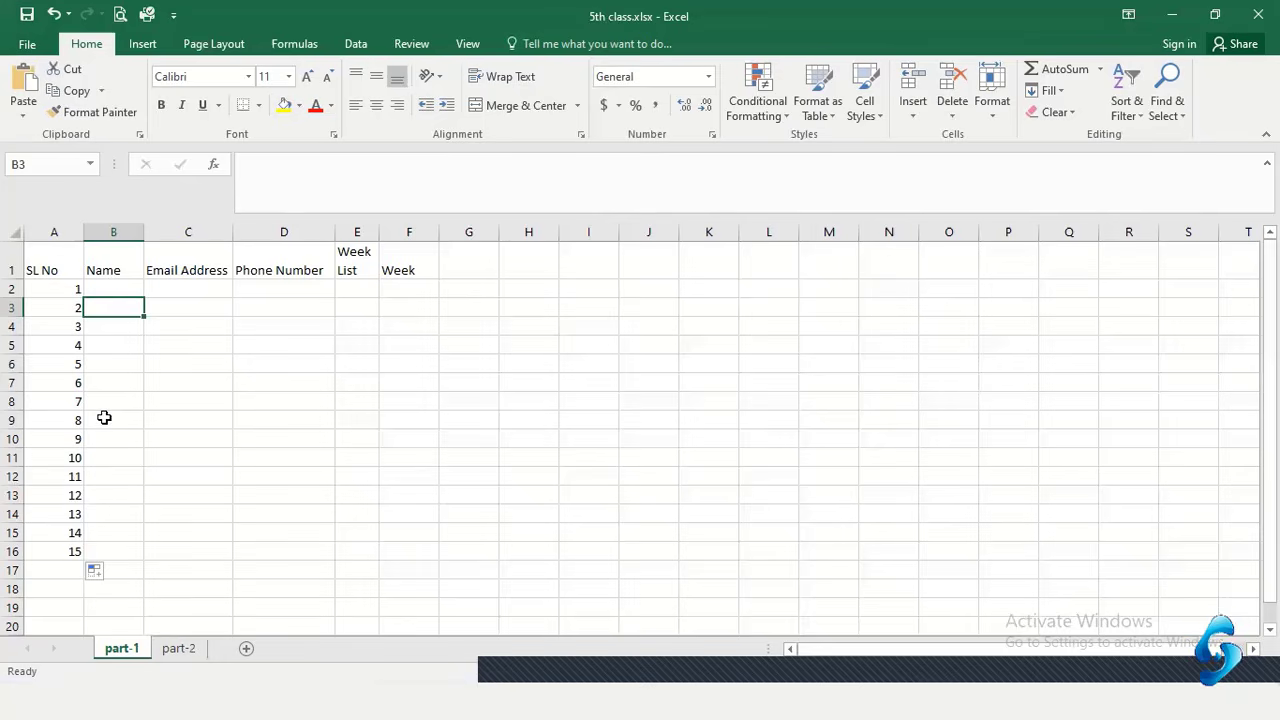
key(ctrl+z)
click(259, 370)
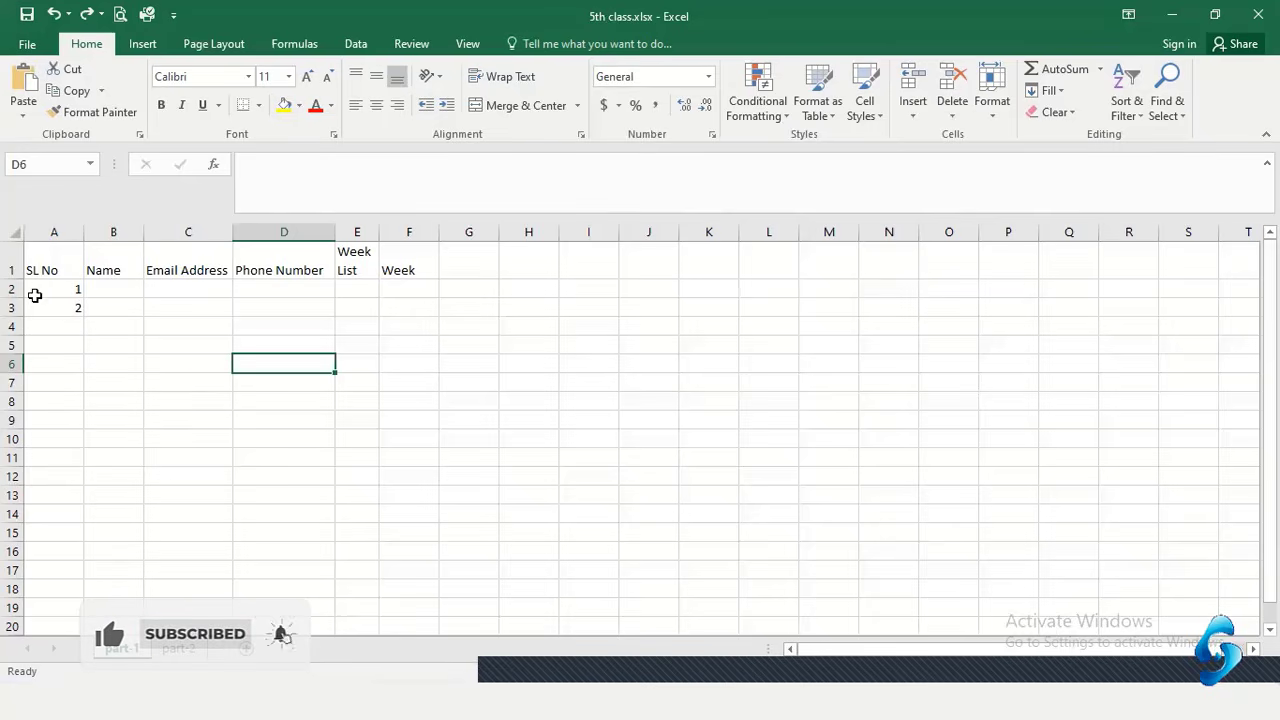
Extend the 1 and 2 in A2:A3 into a 1–15 series down to A16
drag(44, 285, 44, 303)
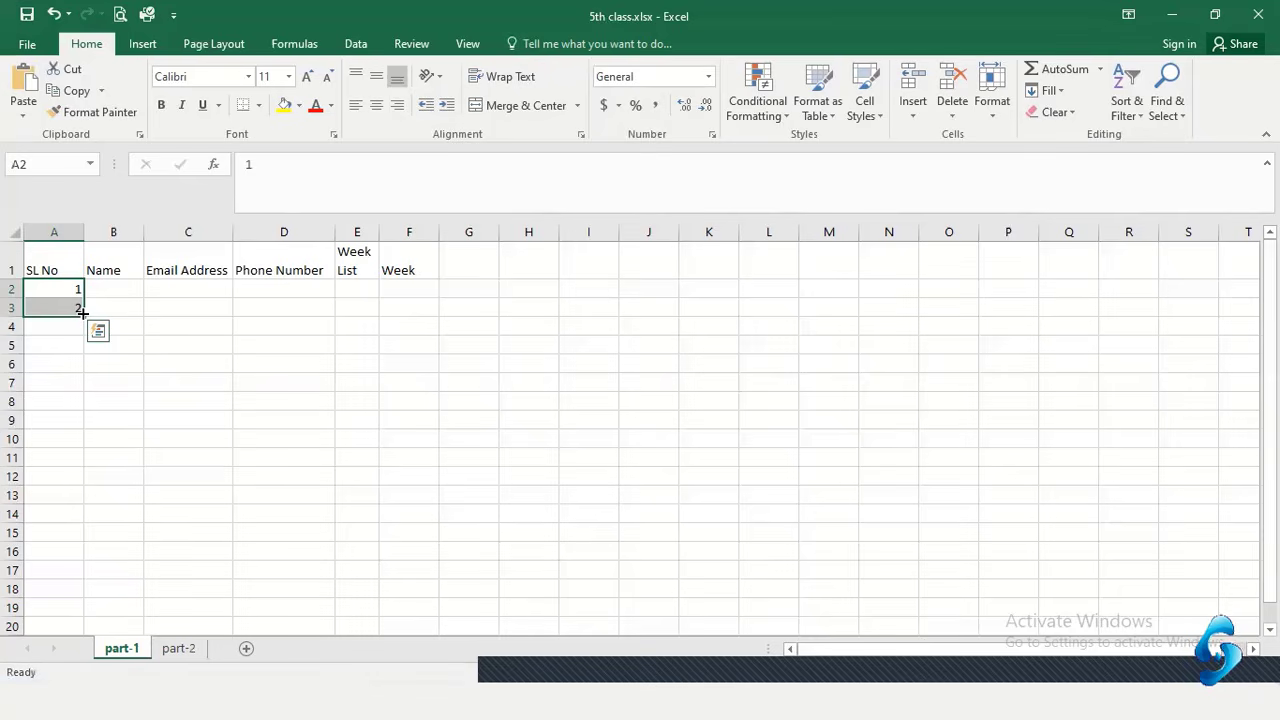
drag(82, 312, 69, 560)
click(68, 402)
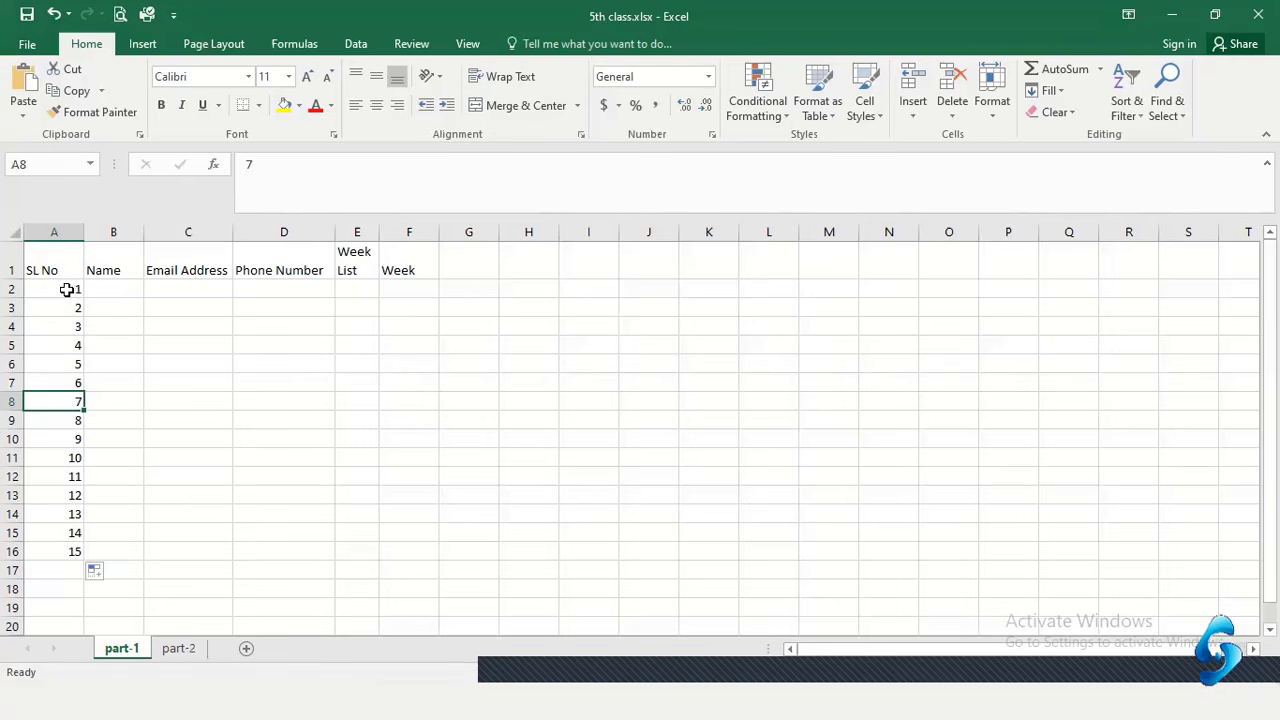
Type a student name into cell B2, correcting typos
click(106, 300)
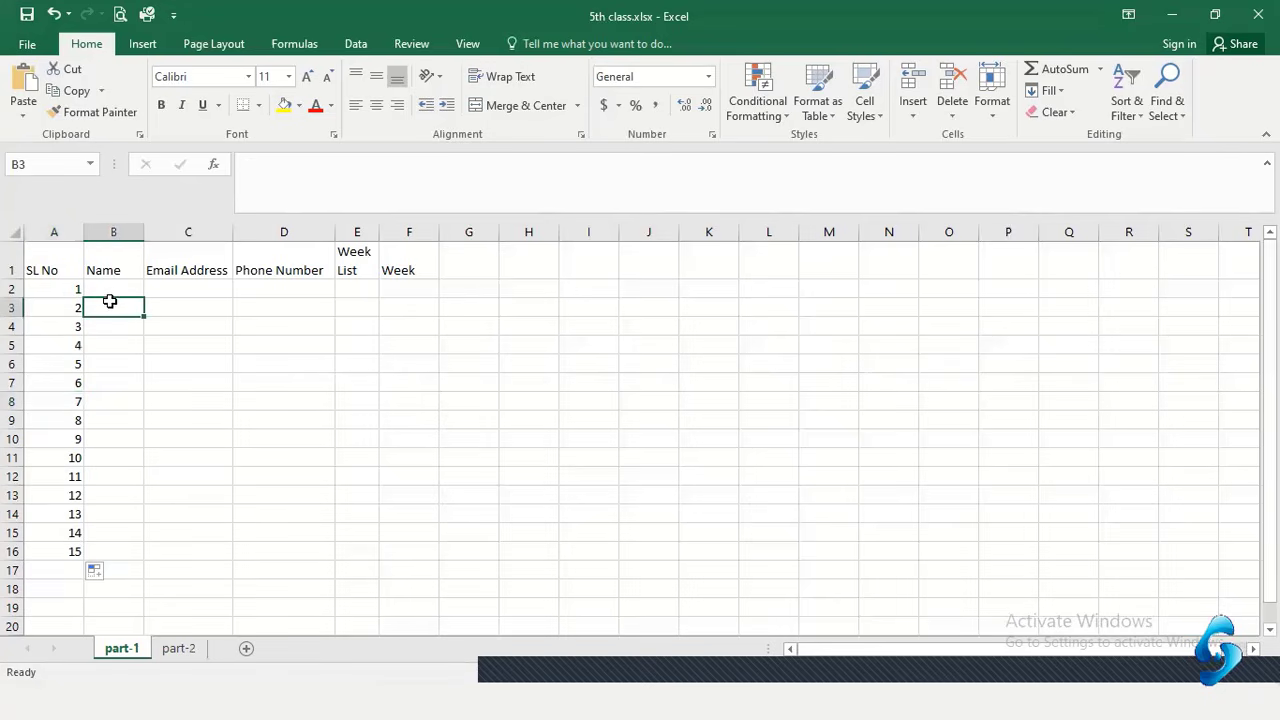
click(108, 289)
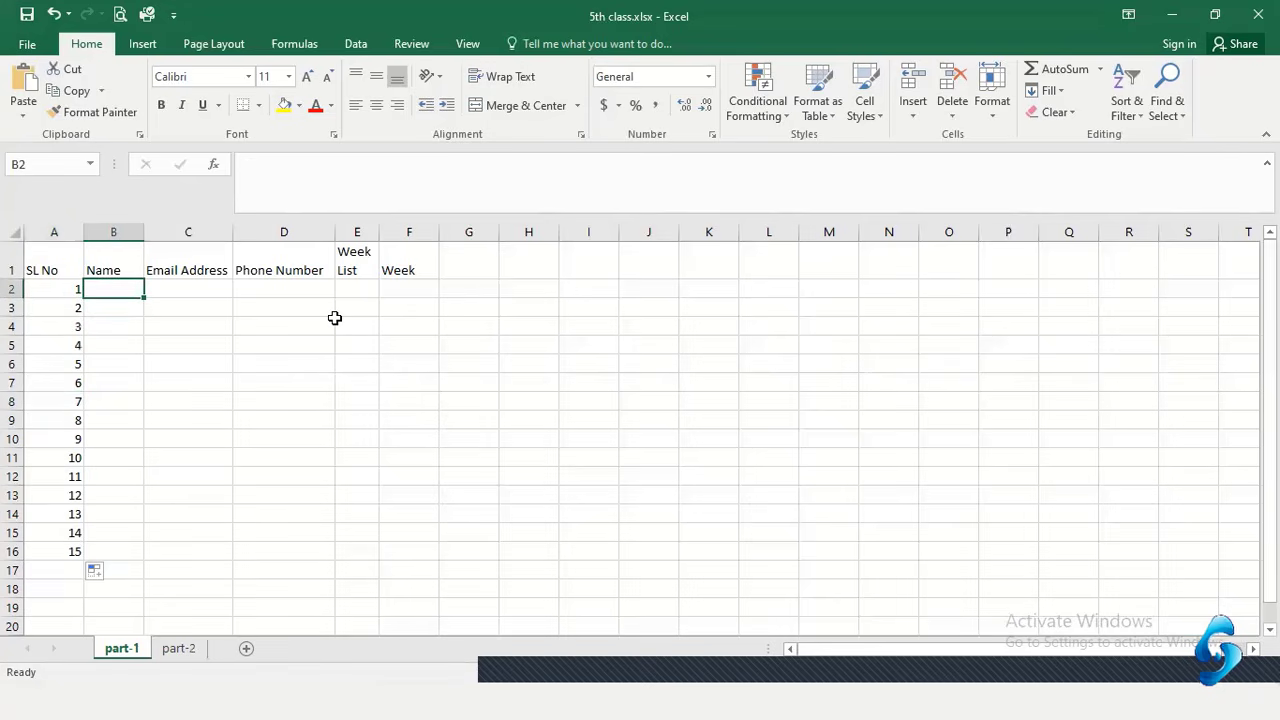
text(Rah)
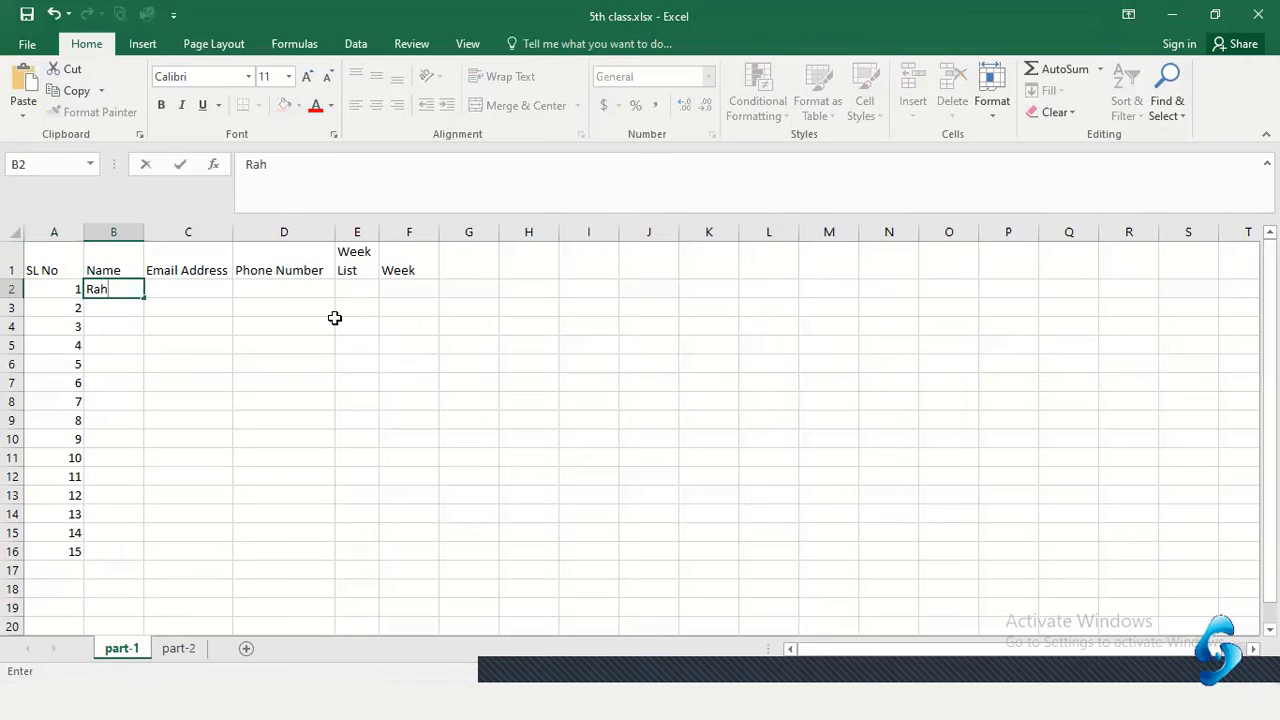
key(BackSpace)
key(BackSpace)
text(Sekim)
key(BackSpace)
key(BackSpace)
key(BackSpace)
key(Return)
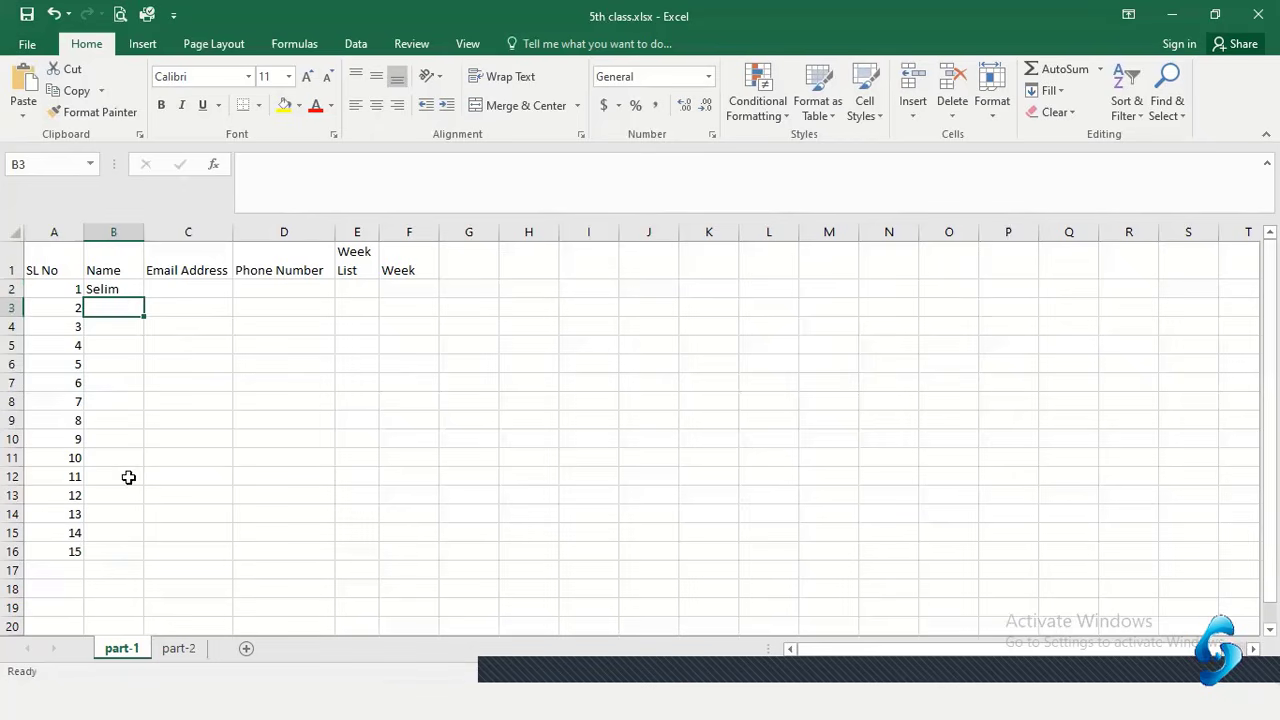
Copy the B2 name and paste it into B3, B4 and B5
click(112, 289)
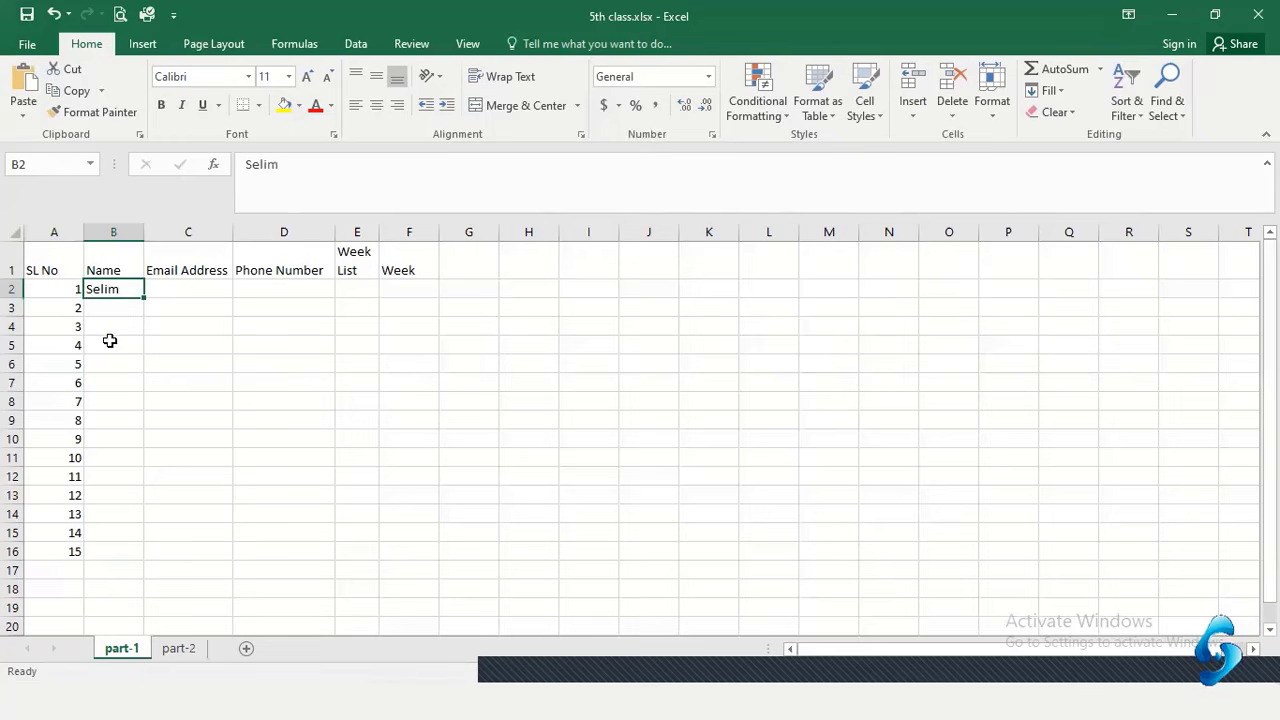
click(112, 309)
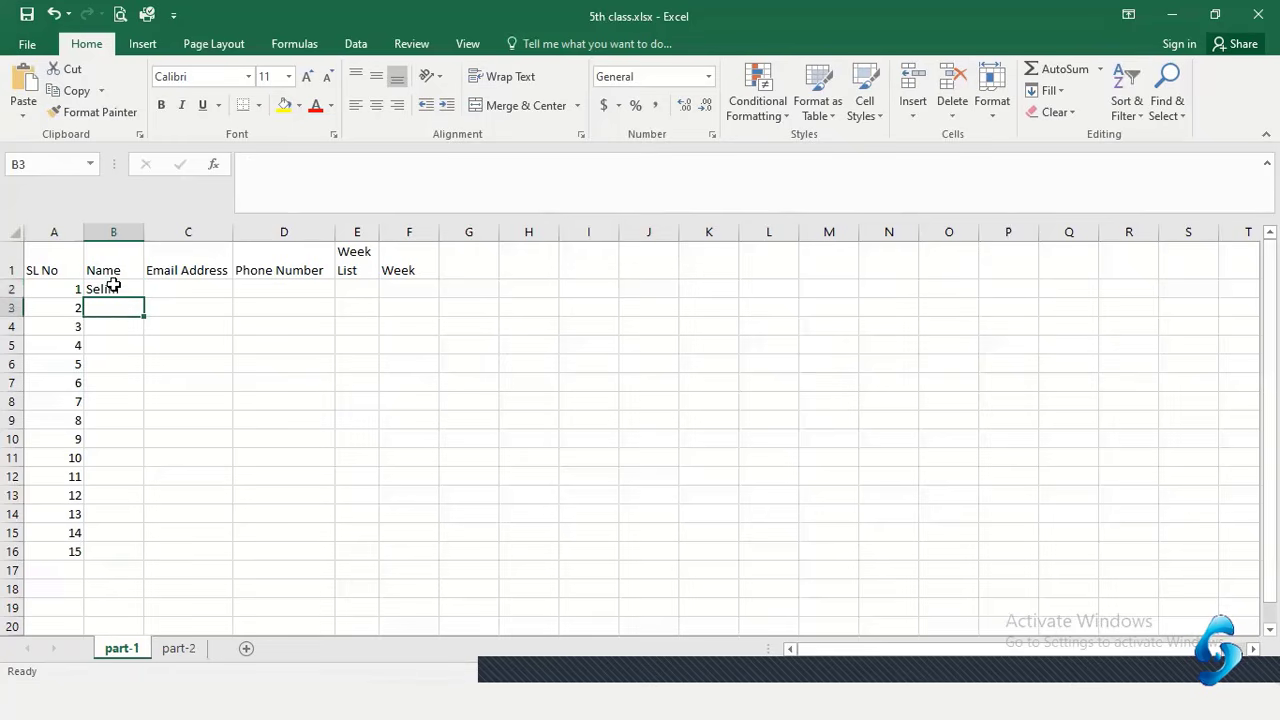
click(114, 287)
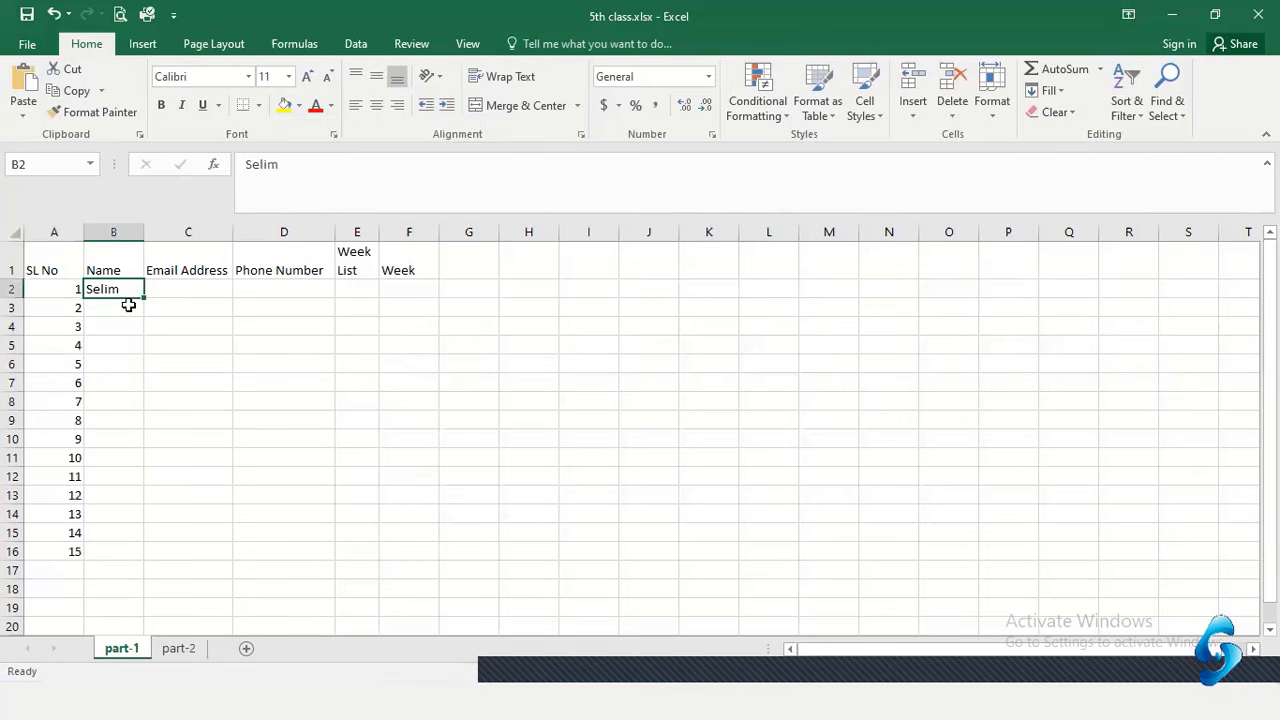
click(70, 91)
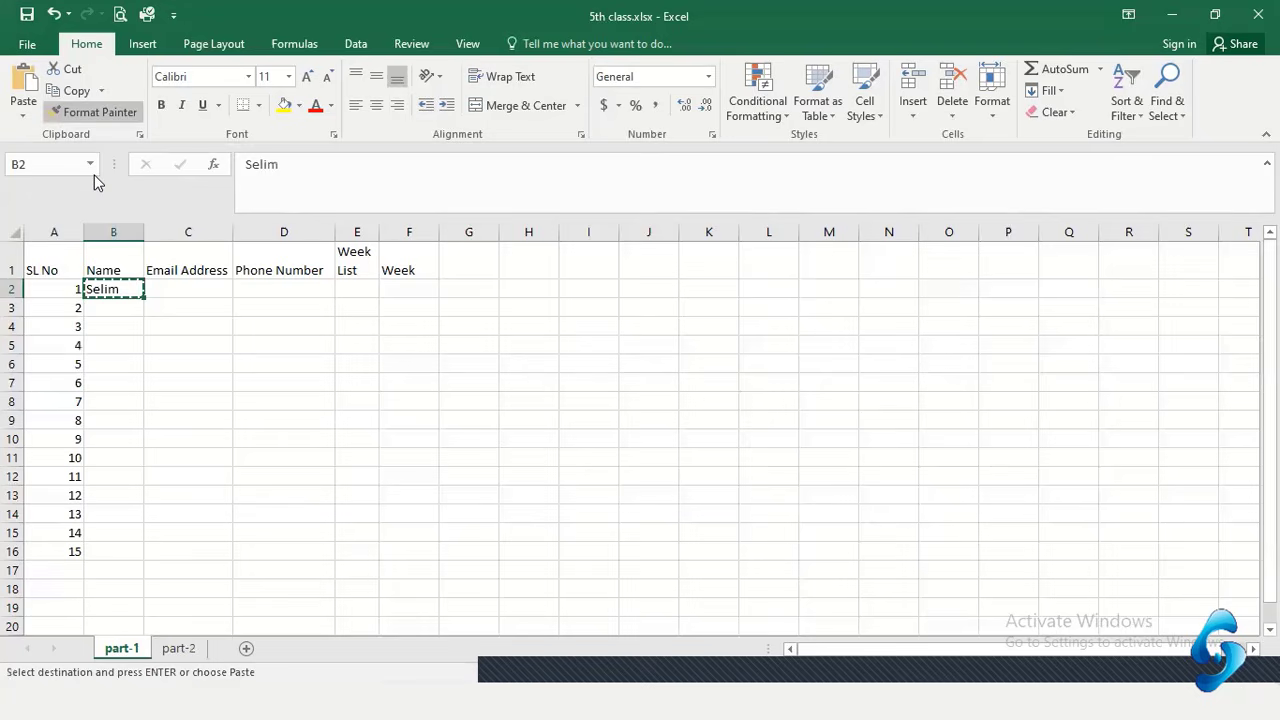
click(106, 309)
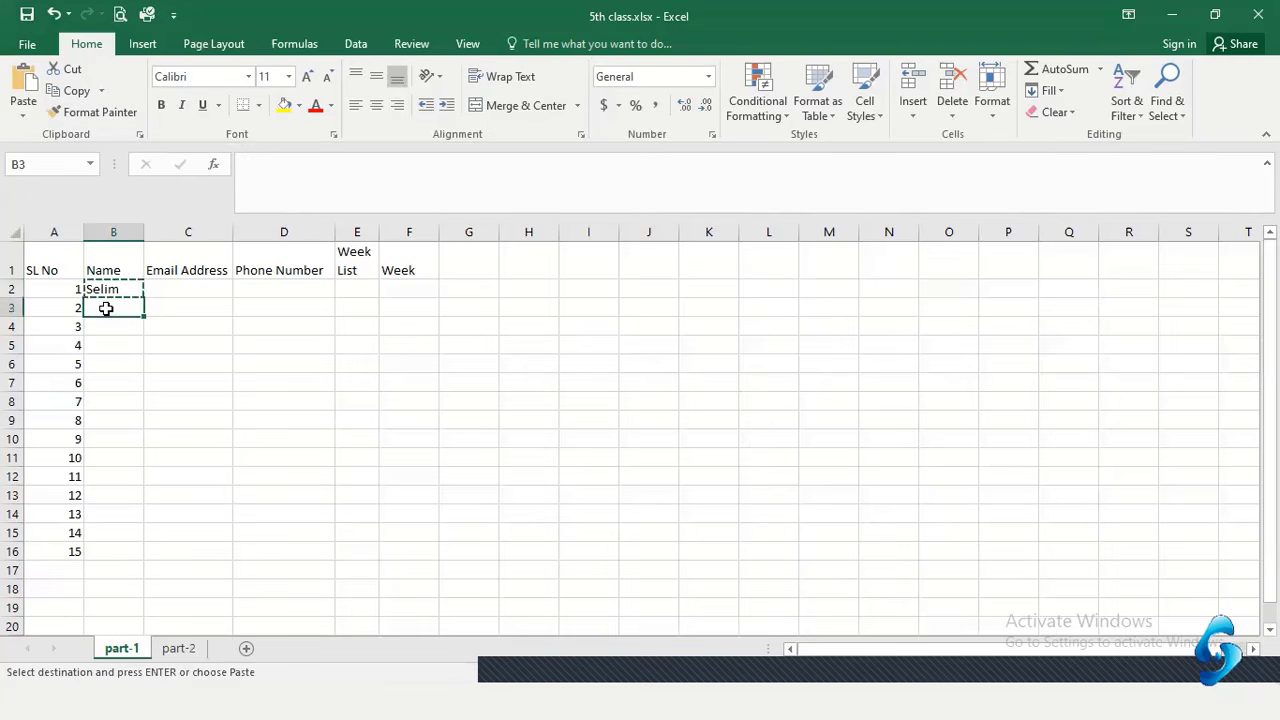
click(22, 84)
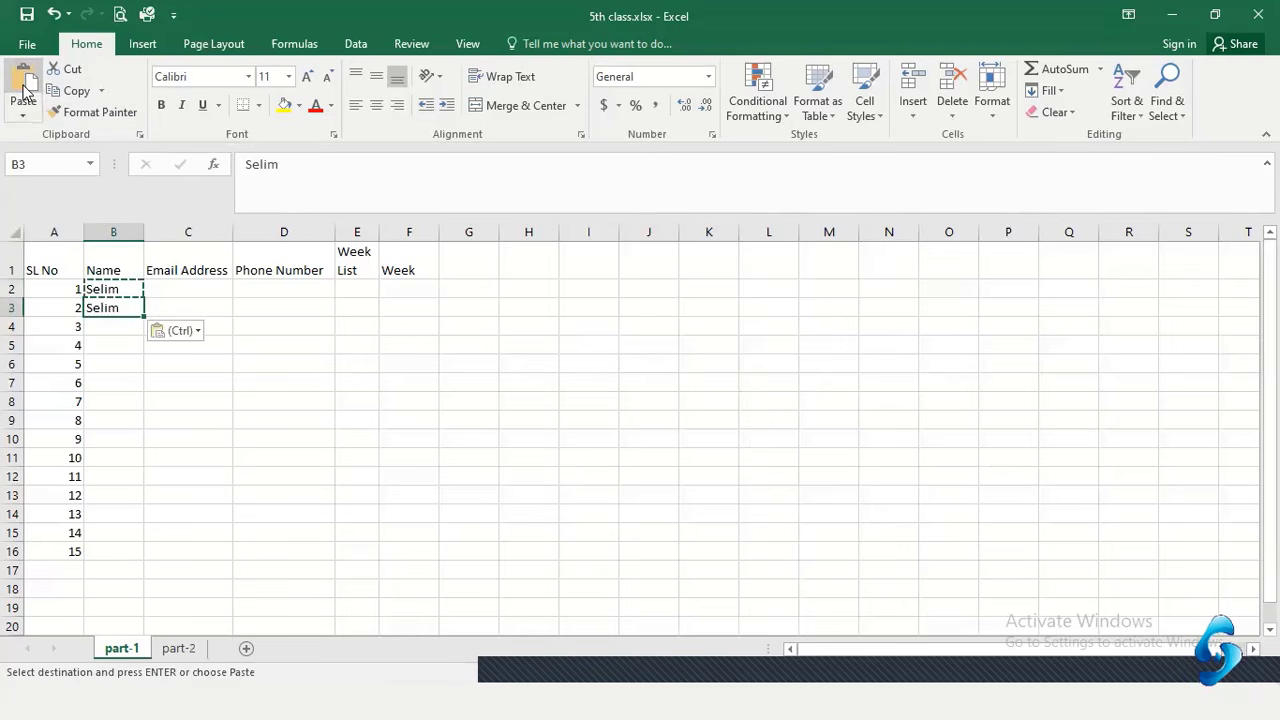
click(124, 330)
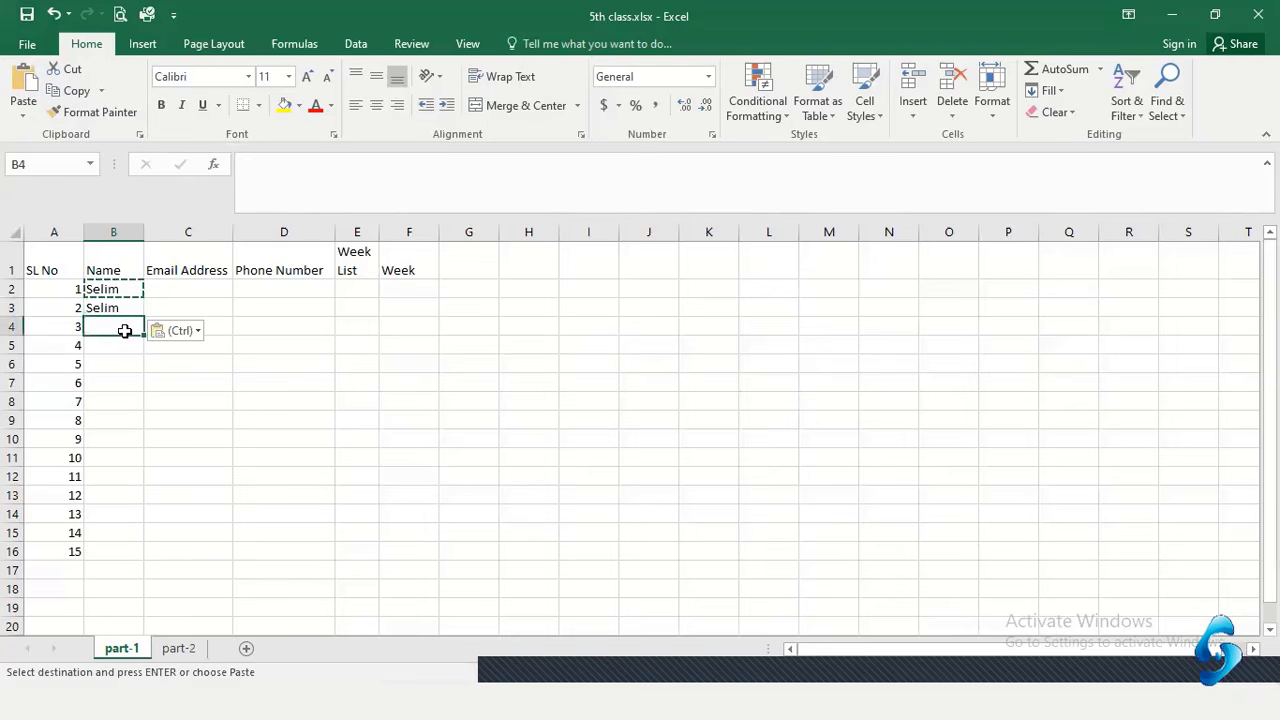
click(16, 74)
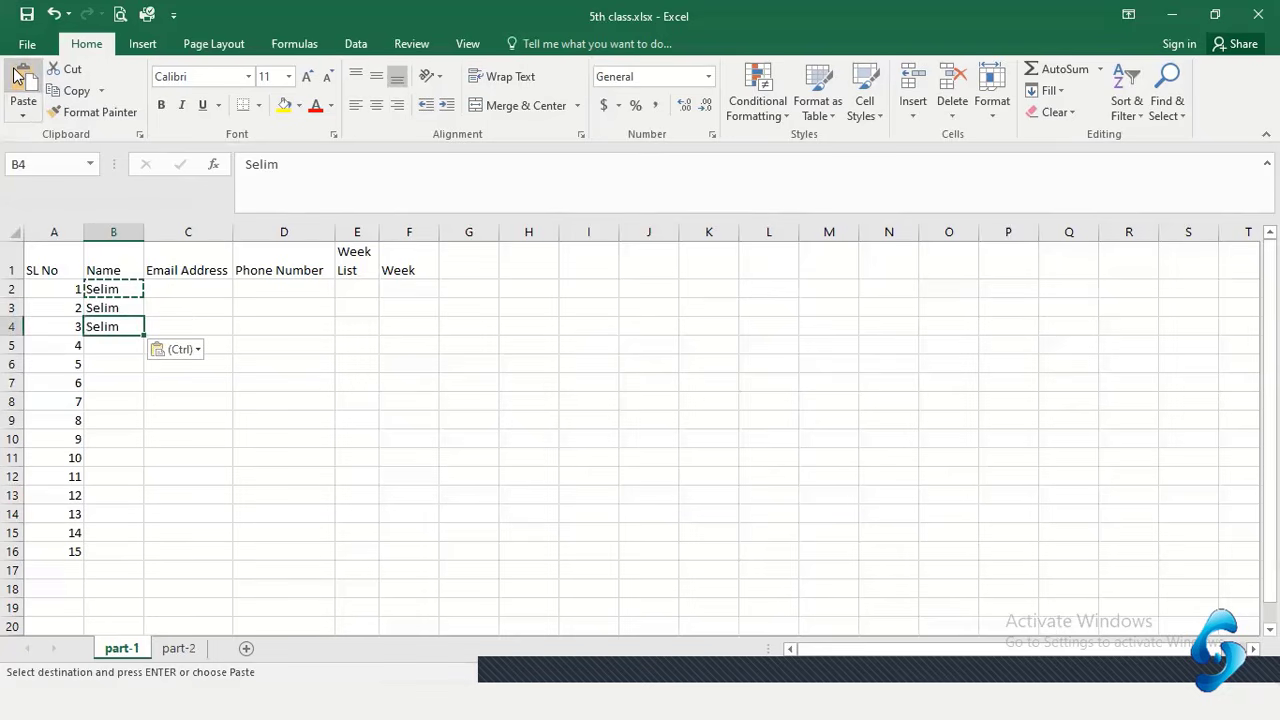
click(106, 346)
text(Selim)
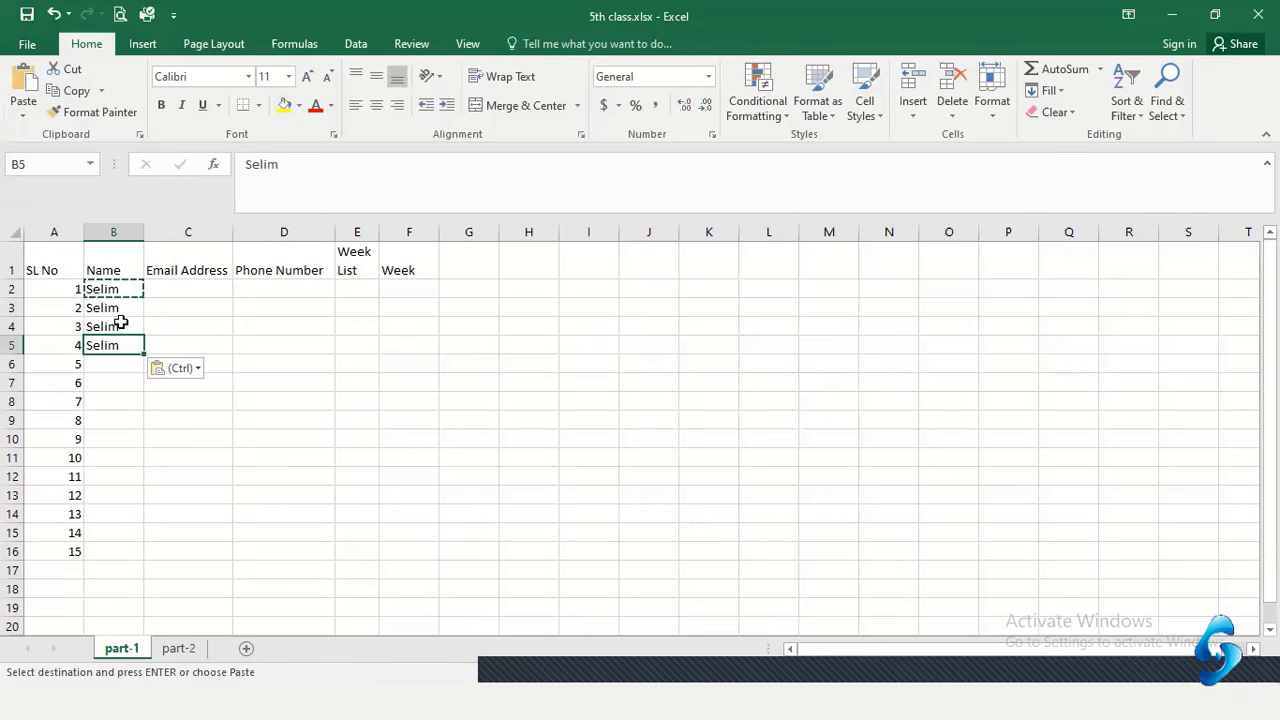
key(Escape)
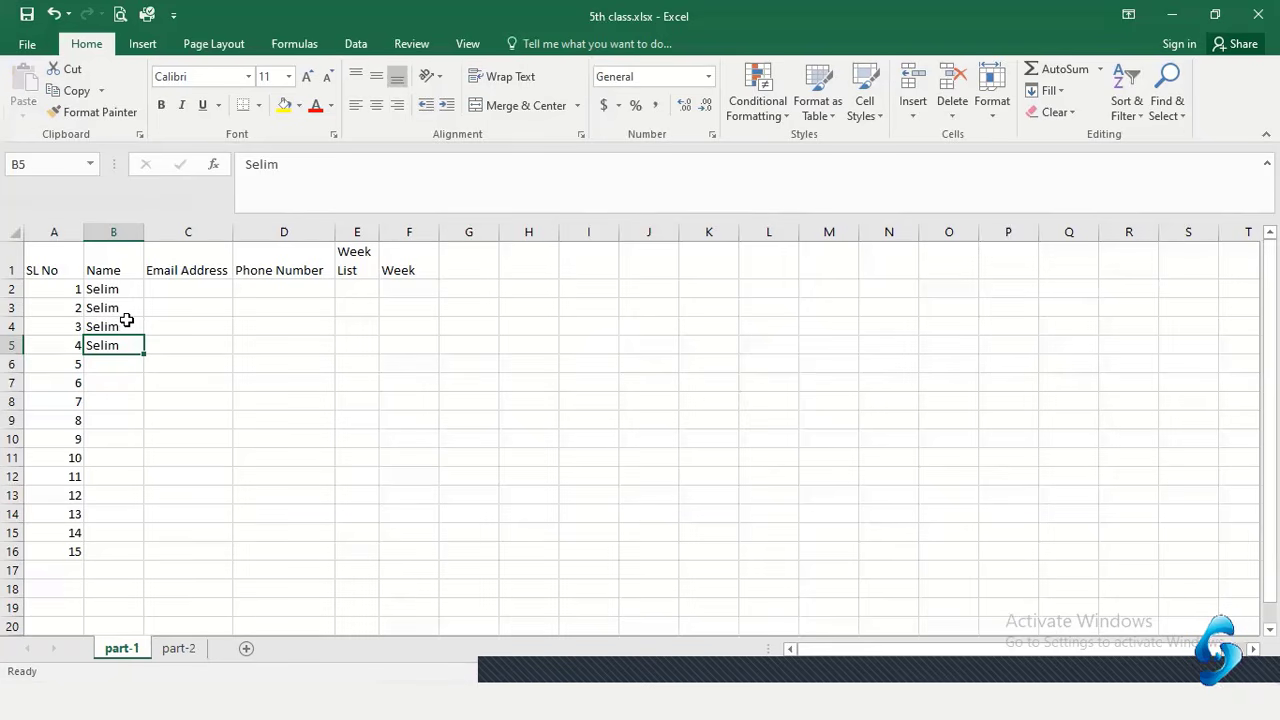
Clear the names in B3:B5, then trial-fill B2 down to row 16 and undo it
drag(122, 310, 117, 347)
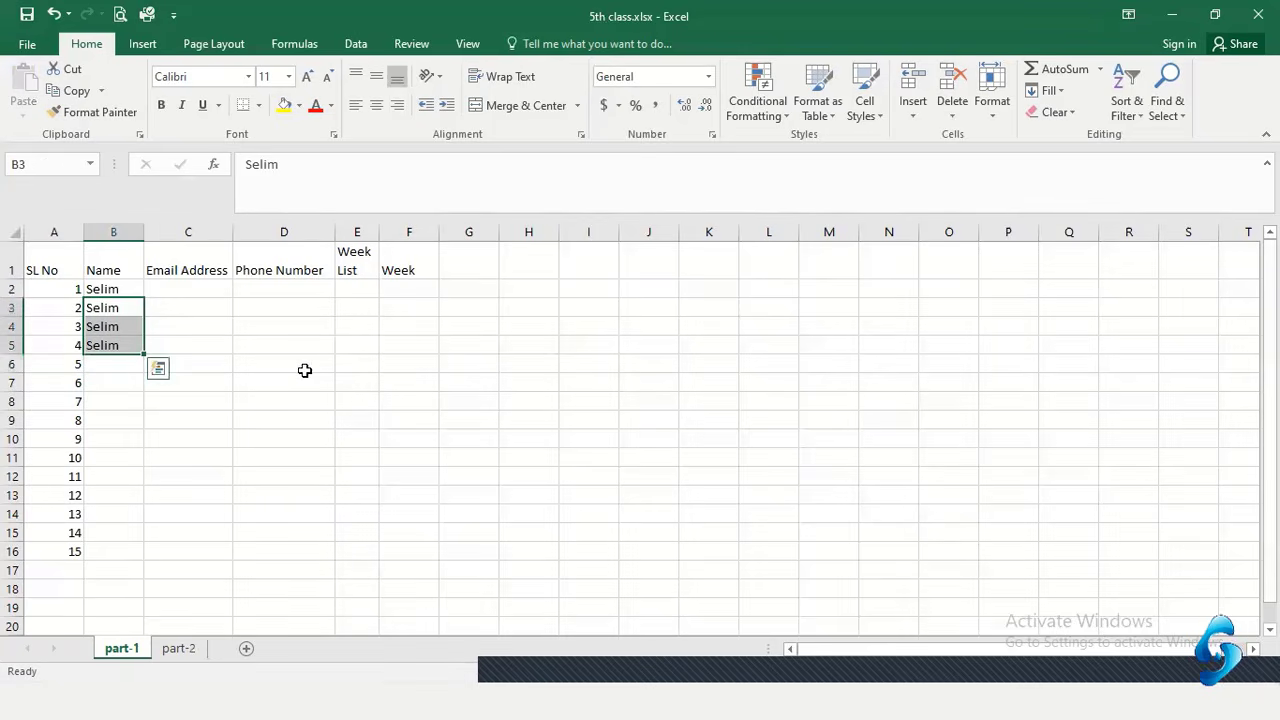
key(Delete)
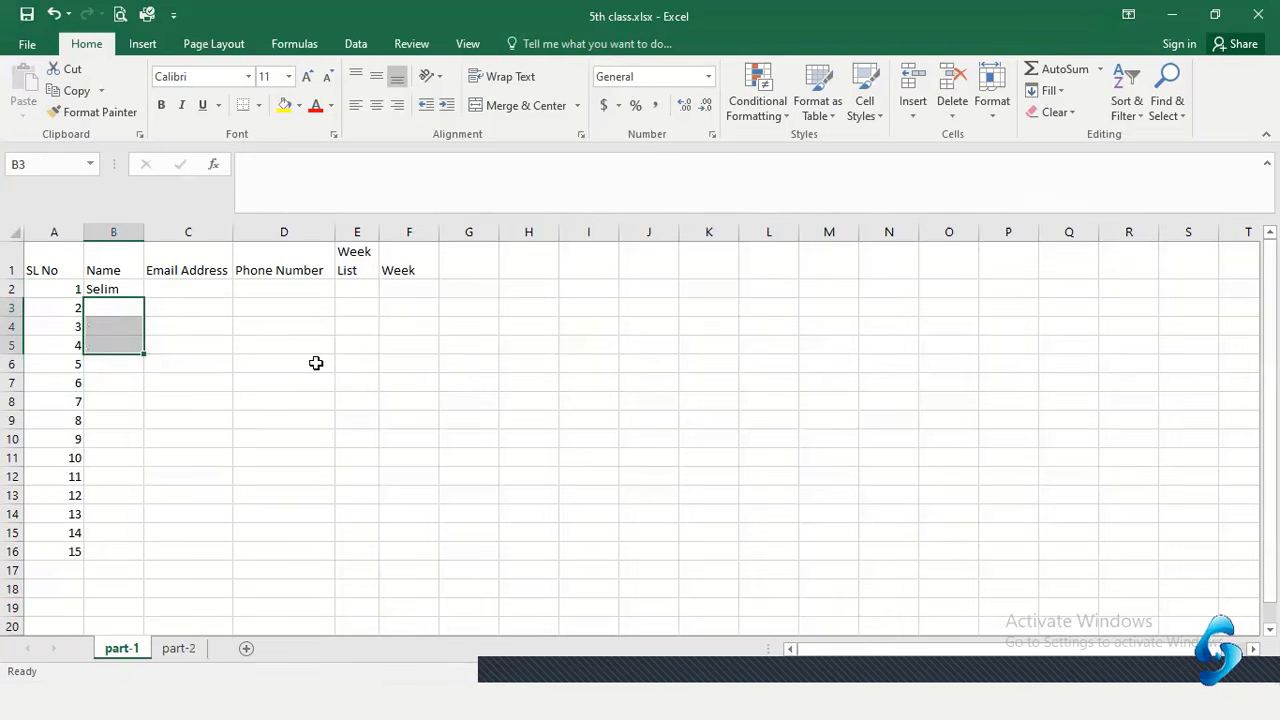
click(314, 363)
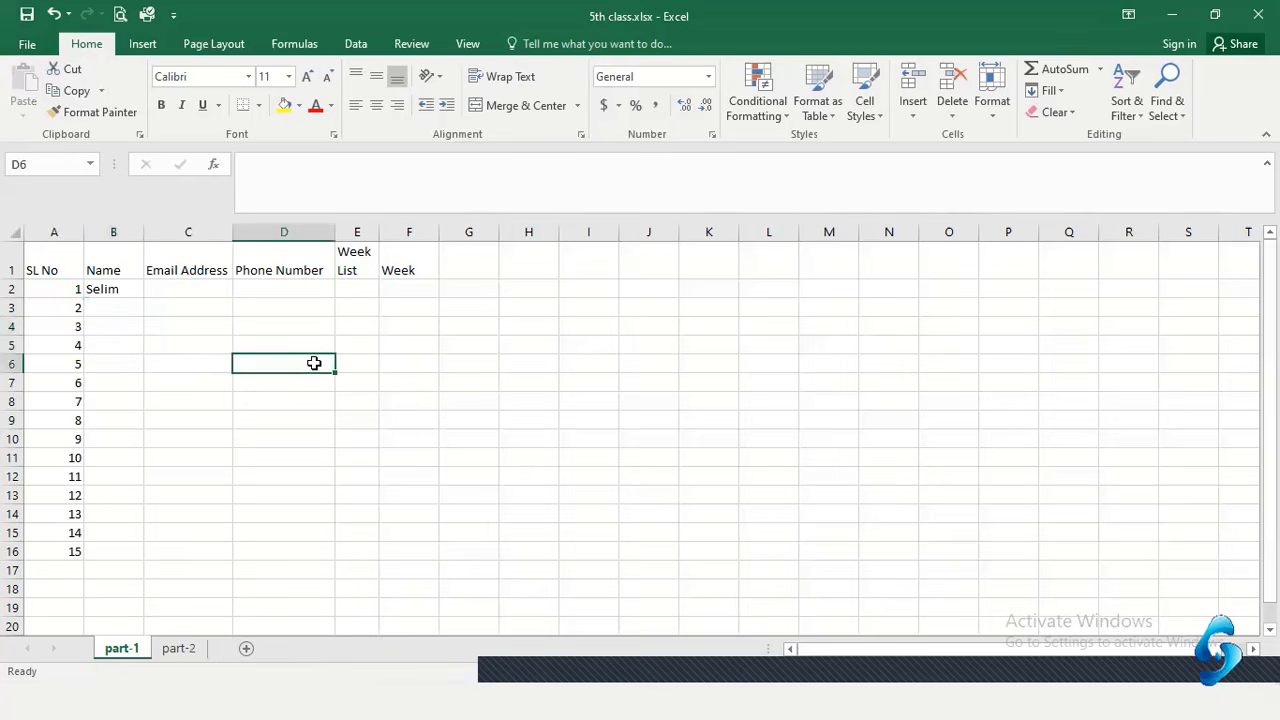
click(127, 289)
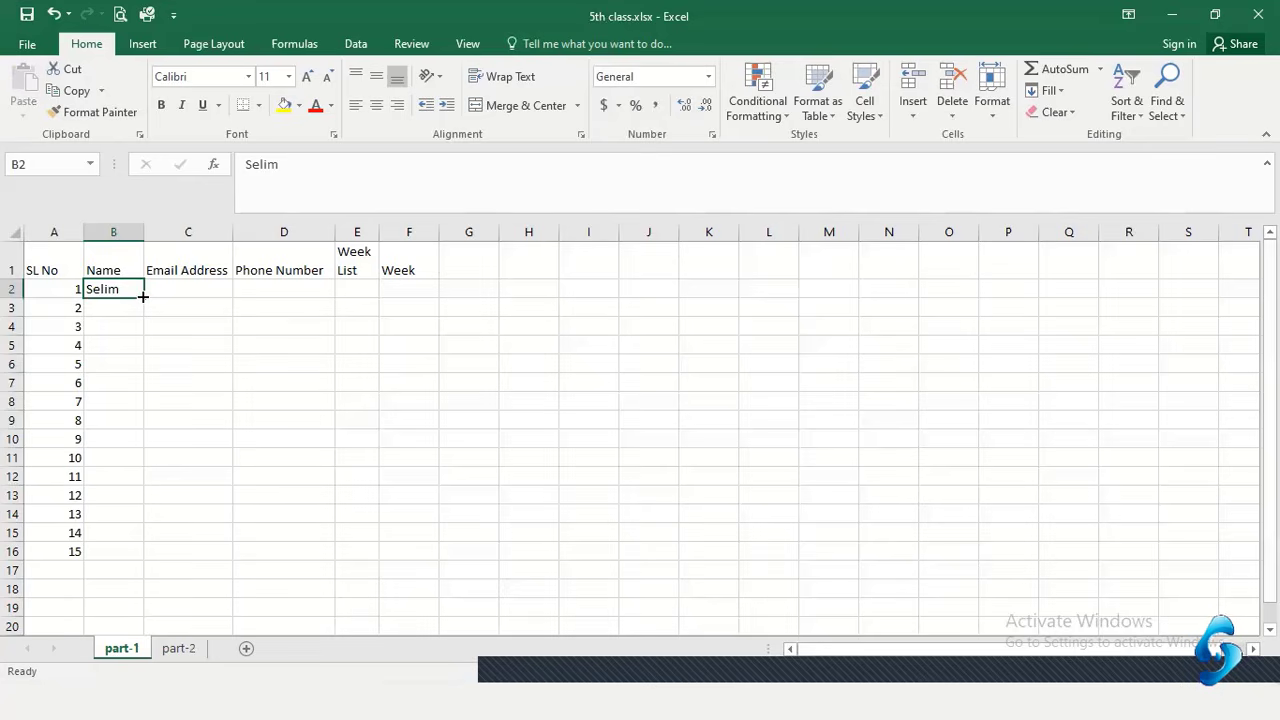
drag(143, 297, 152, 558)
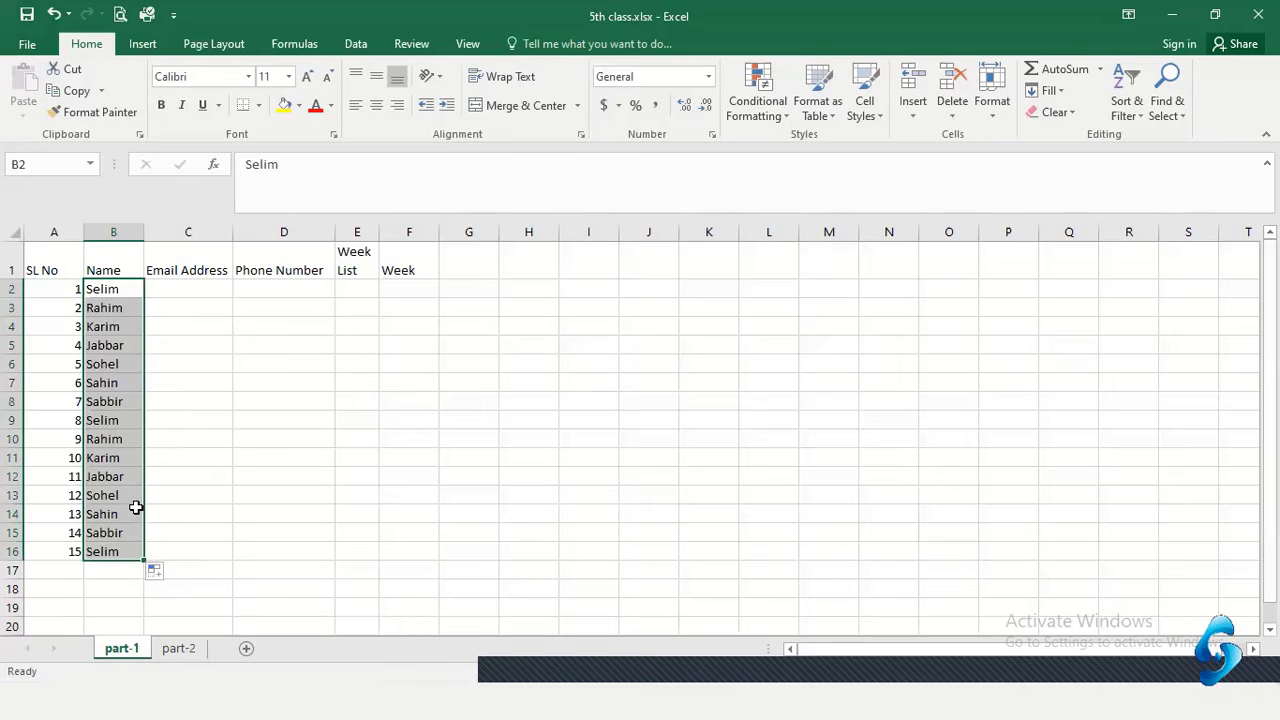
key(ctrl+z)
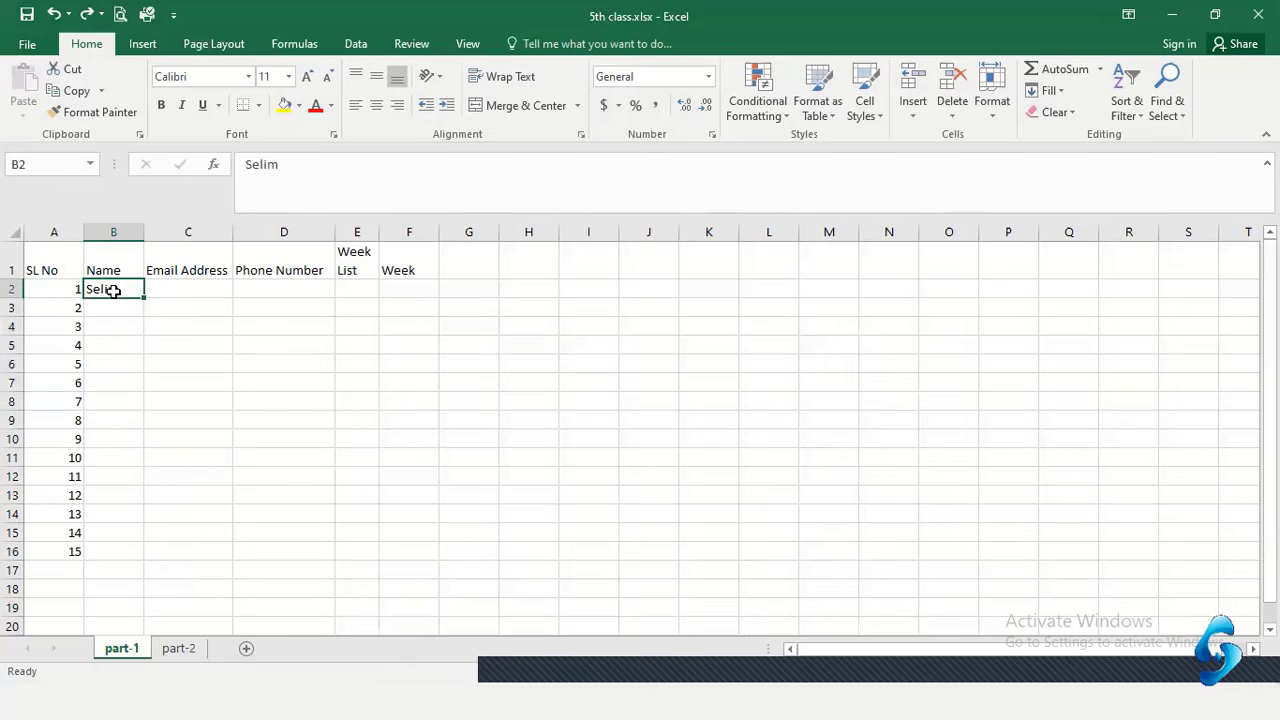
Enter a new student name in B2 and fill it down to B16, checking the cells
text(Soji)
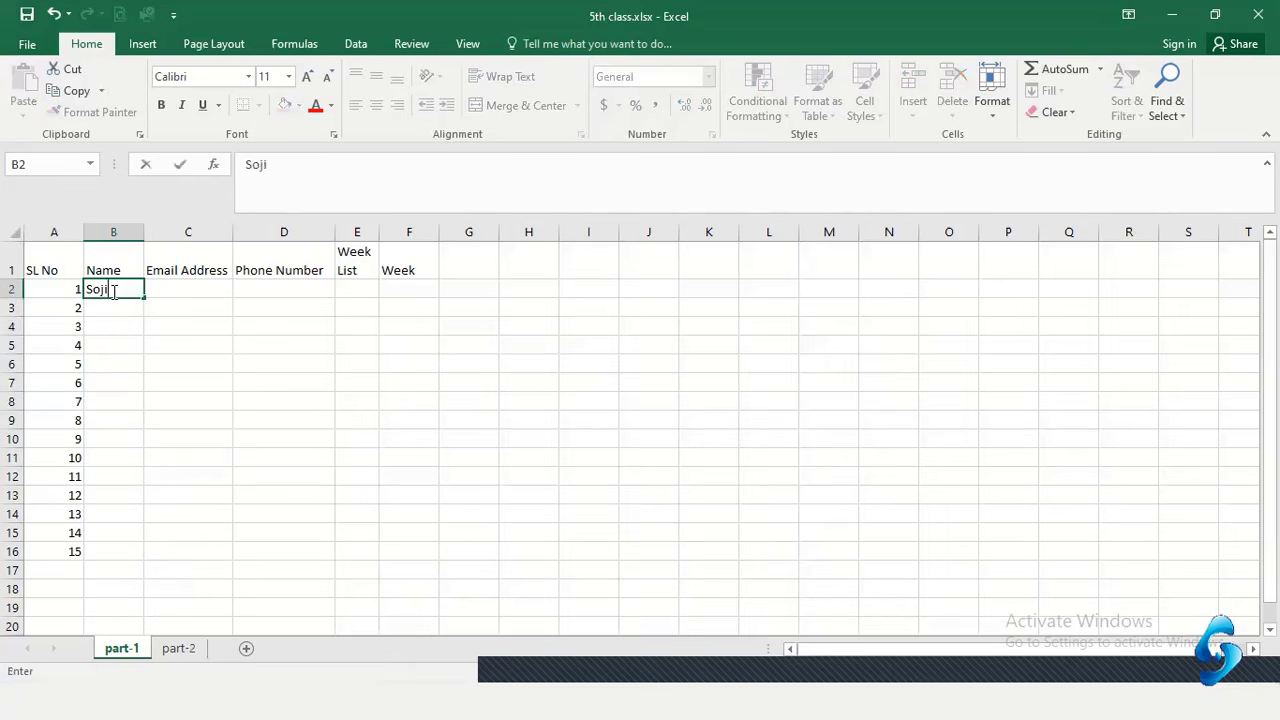
text(b)
key(Return)
click(113, 290)
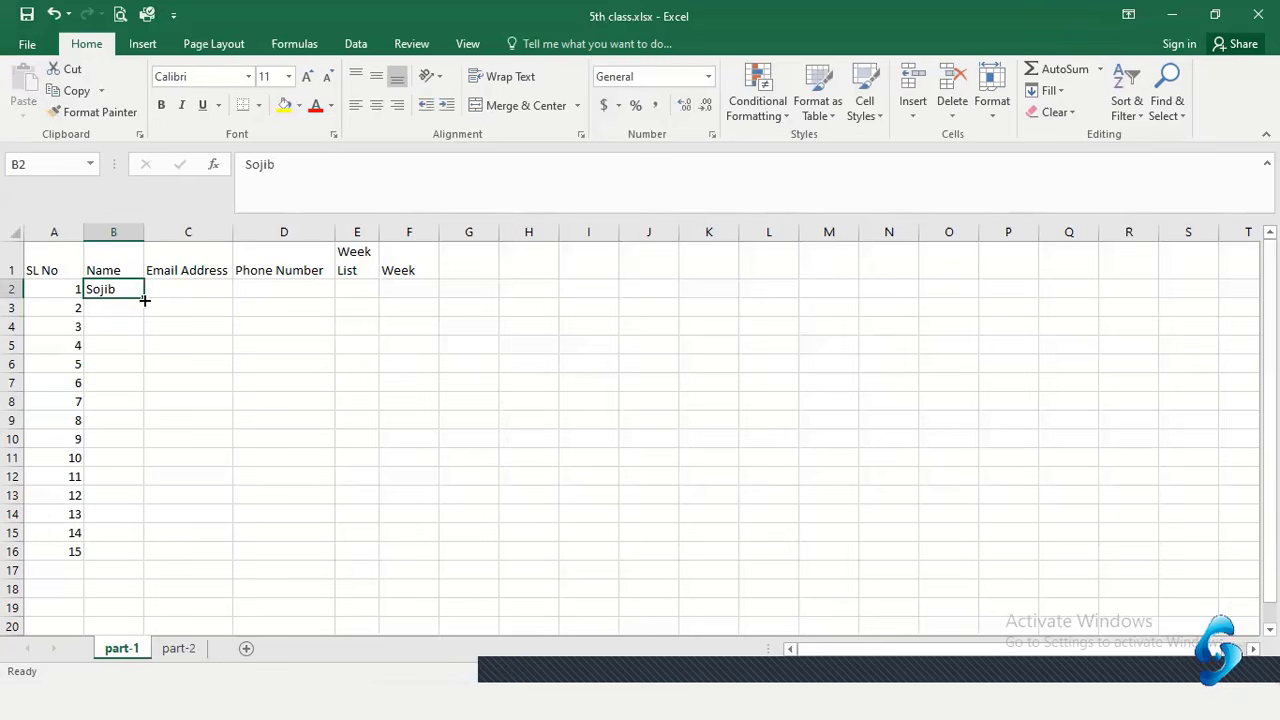
drag(146, 296, 141, 566)
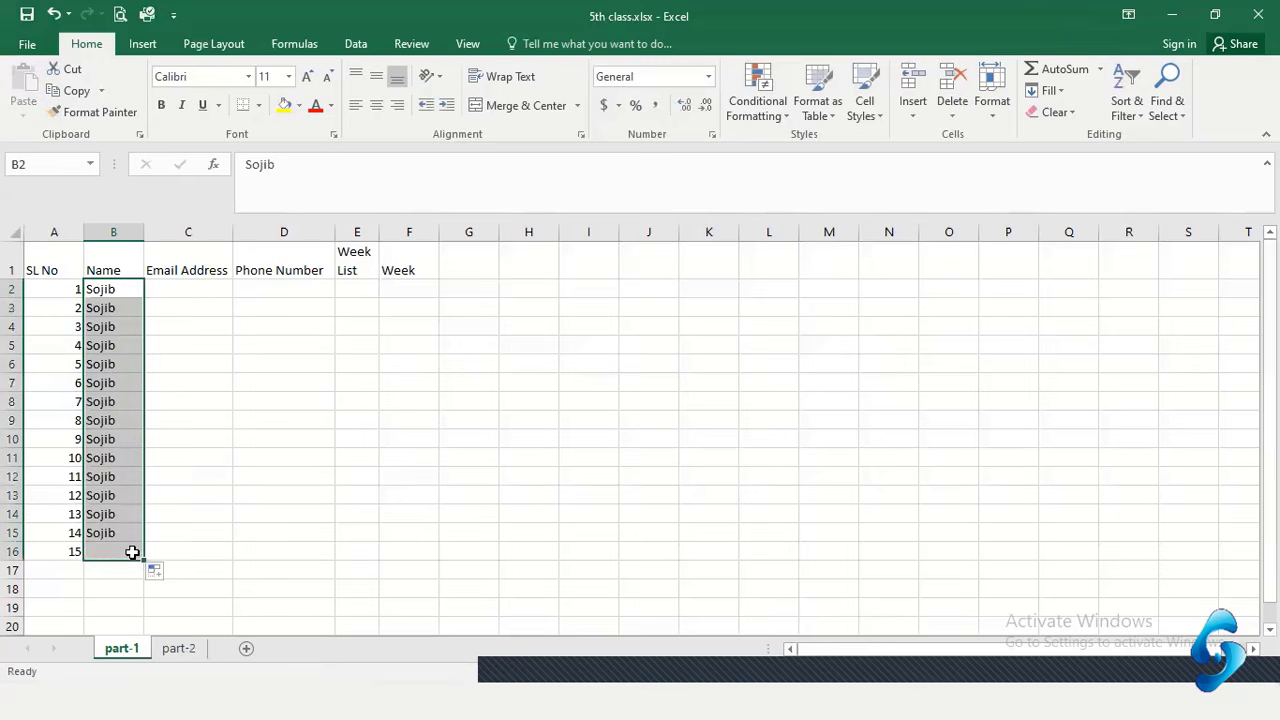
click(114, 351)
click(116, 290)
click(117, 308)
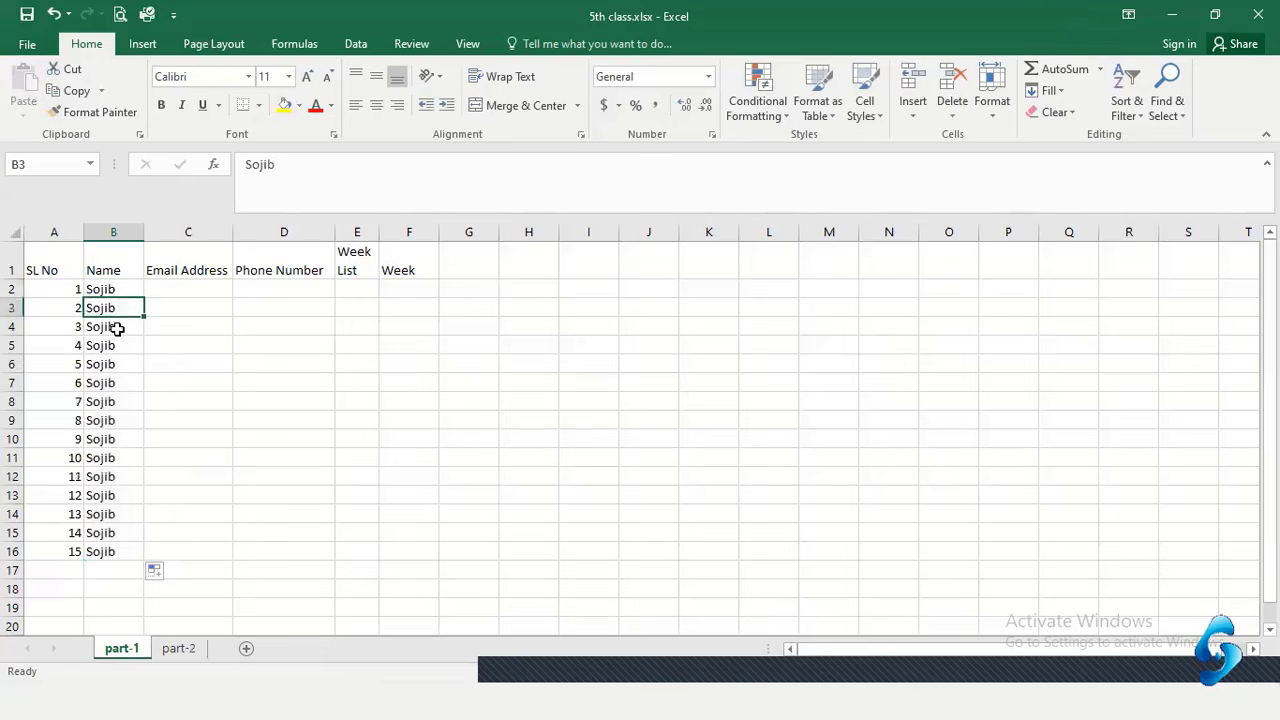
click(117, 327)
click(117, 365)
click(116, 383)
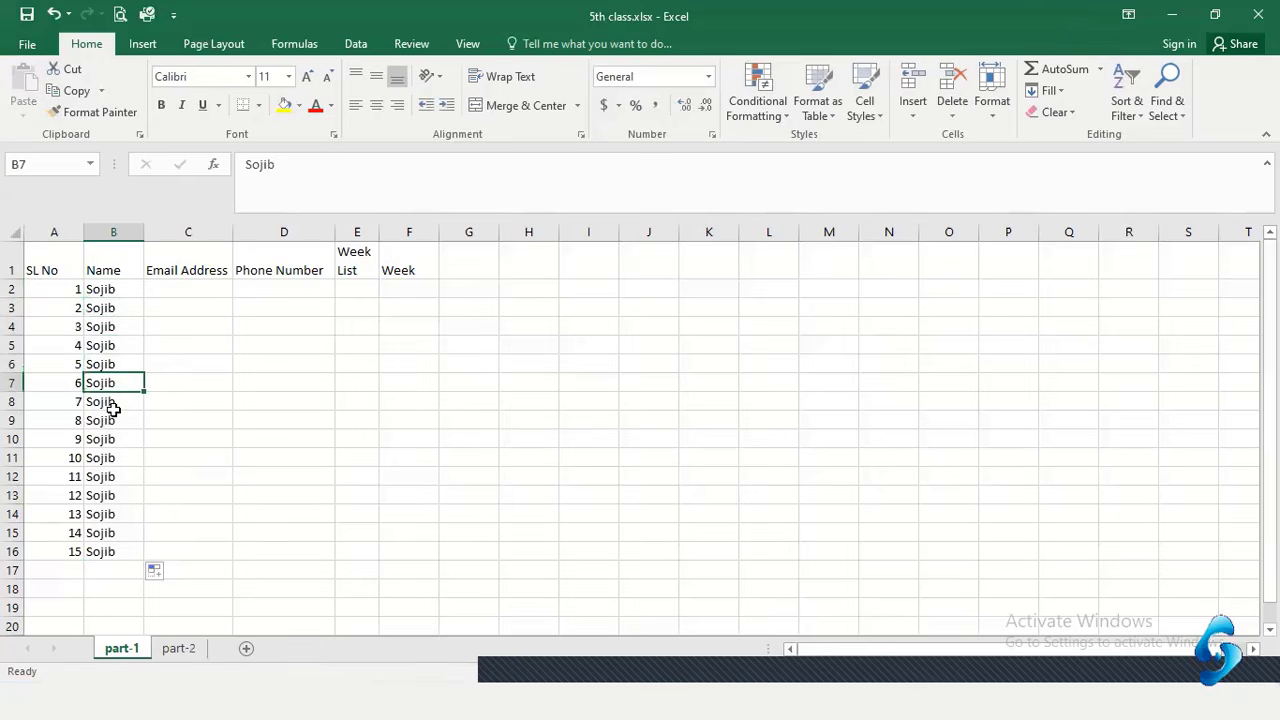
click(111, 420)
click(108, 477)
click(105, 550)
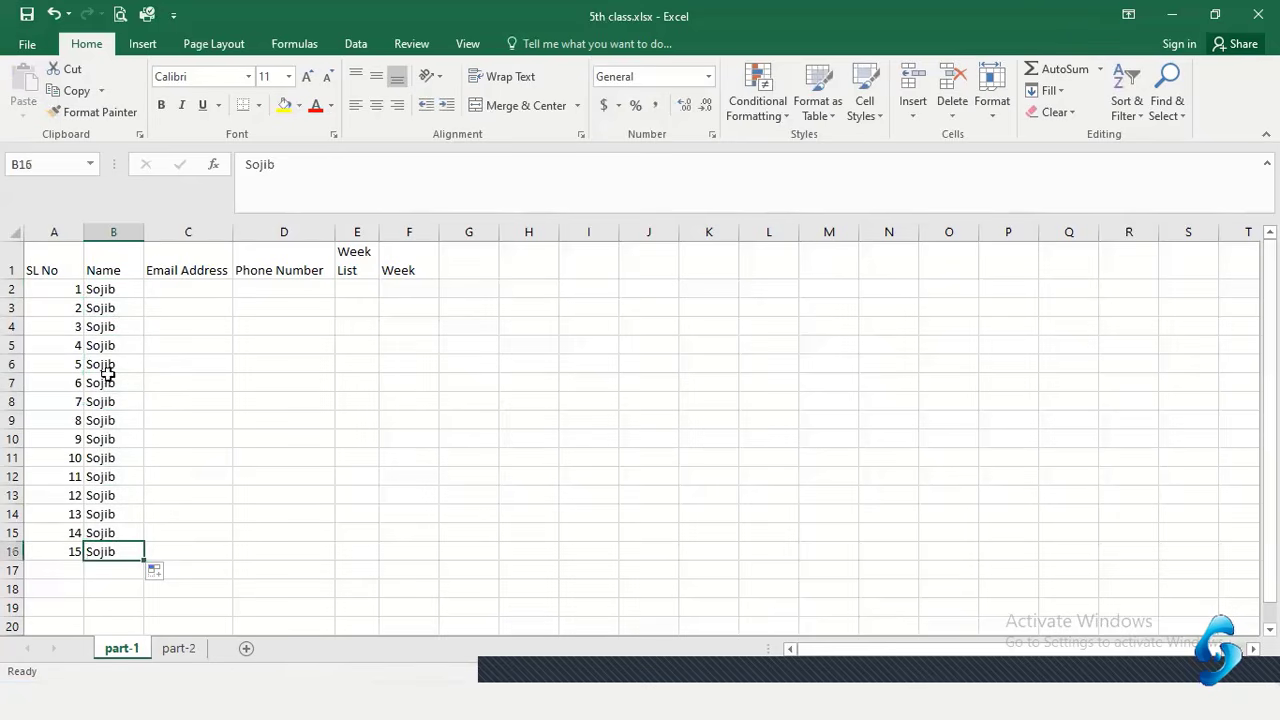
Clear the copied names from B3:B16
drag(114, 289, 120, 546)
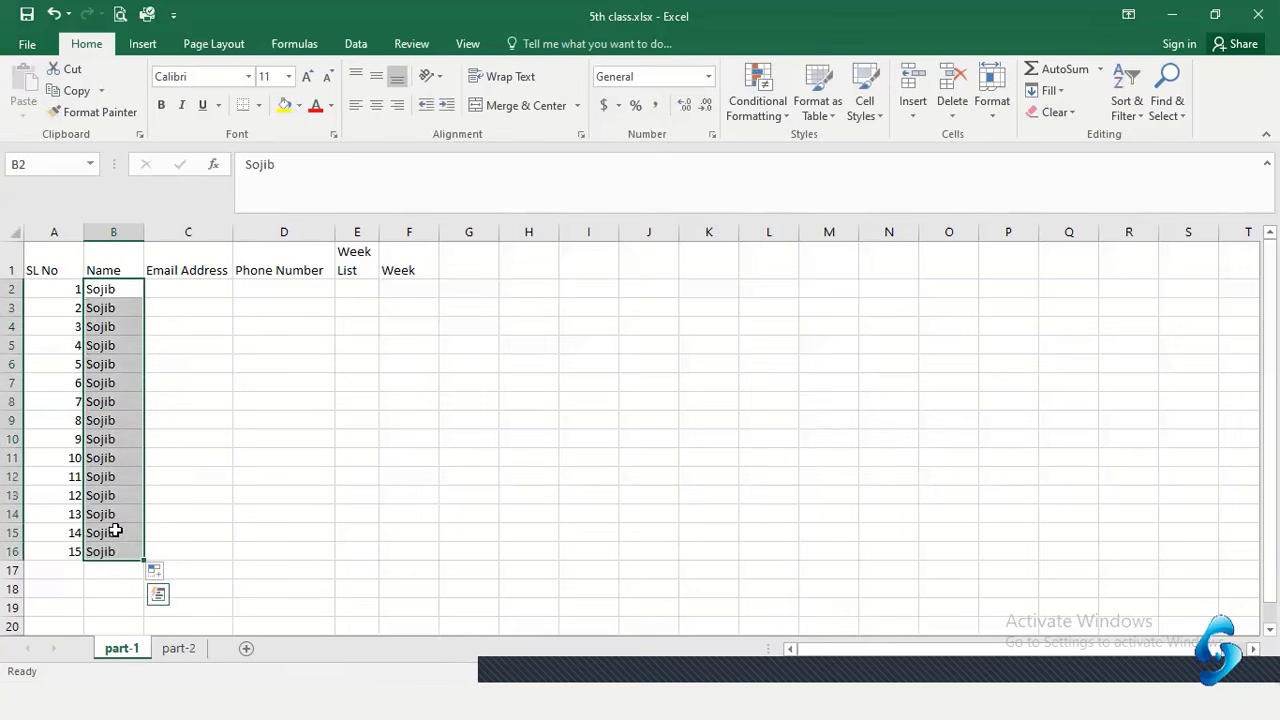
click(202, 322)
drag(114, 308, 114, 551)
key(Delete)
click(212, 368)
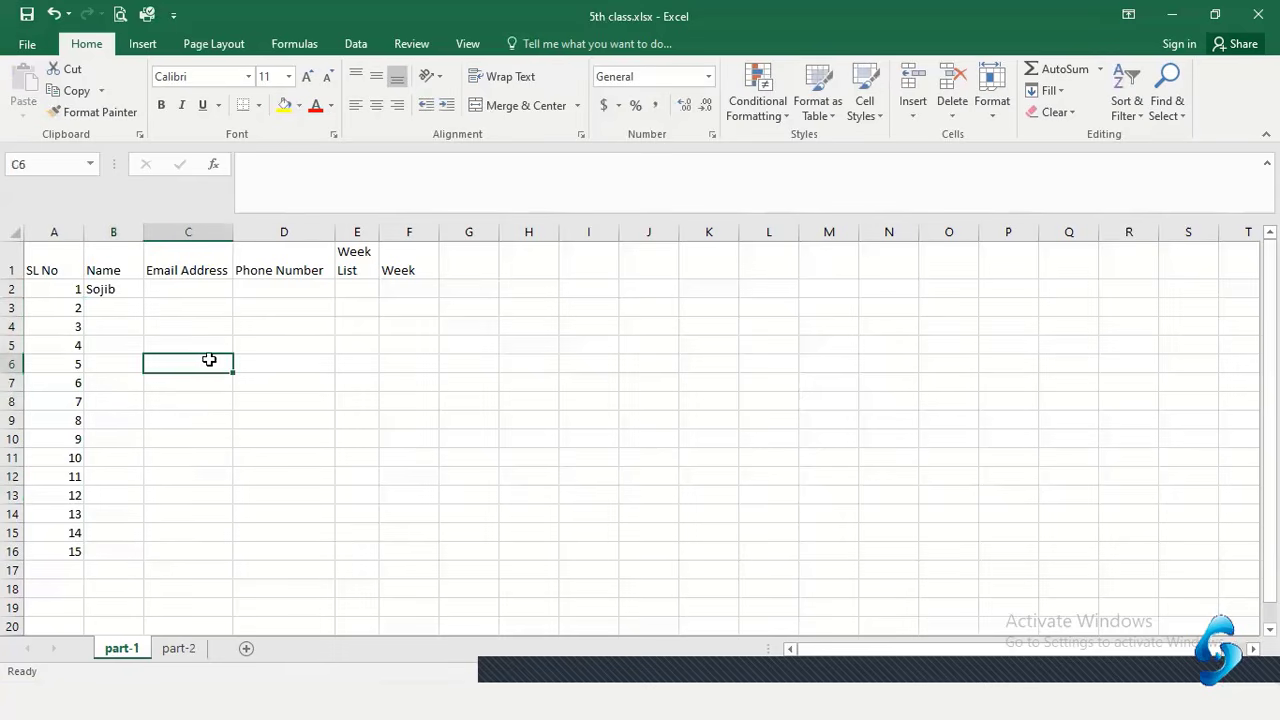
Fill the B2 name down to B16 again, review the cells, then select B3:B16
click(122, 289)
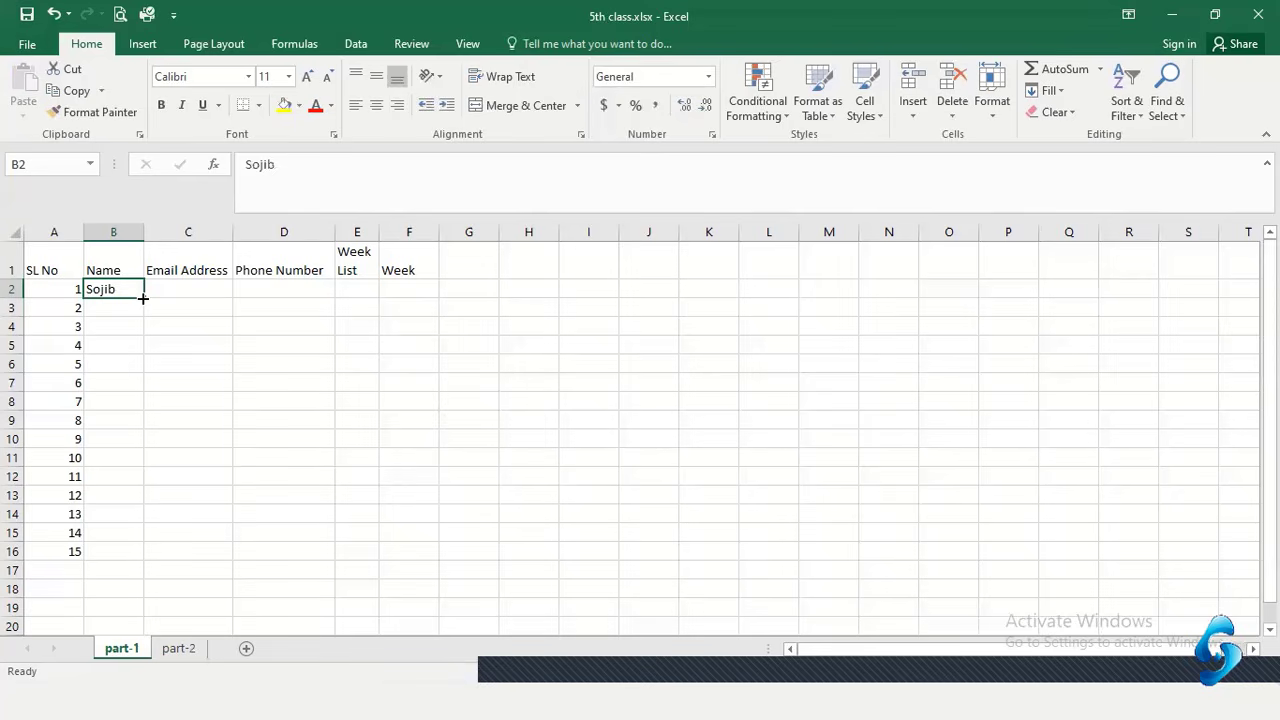
drag(143, 298, 143, 562)
click(175, 307)
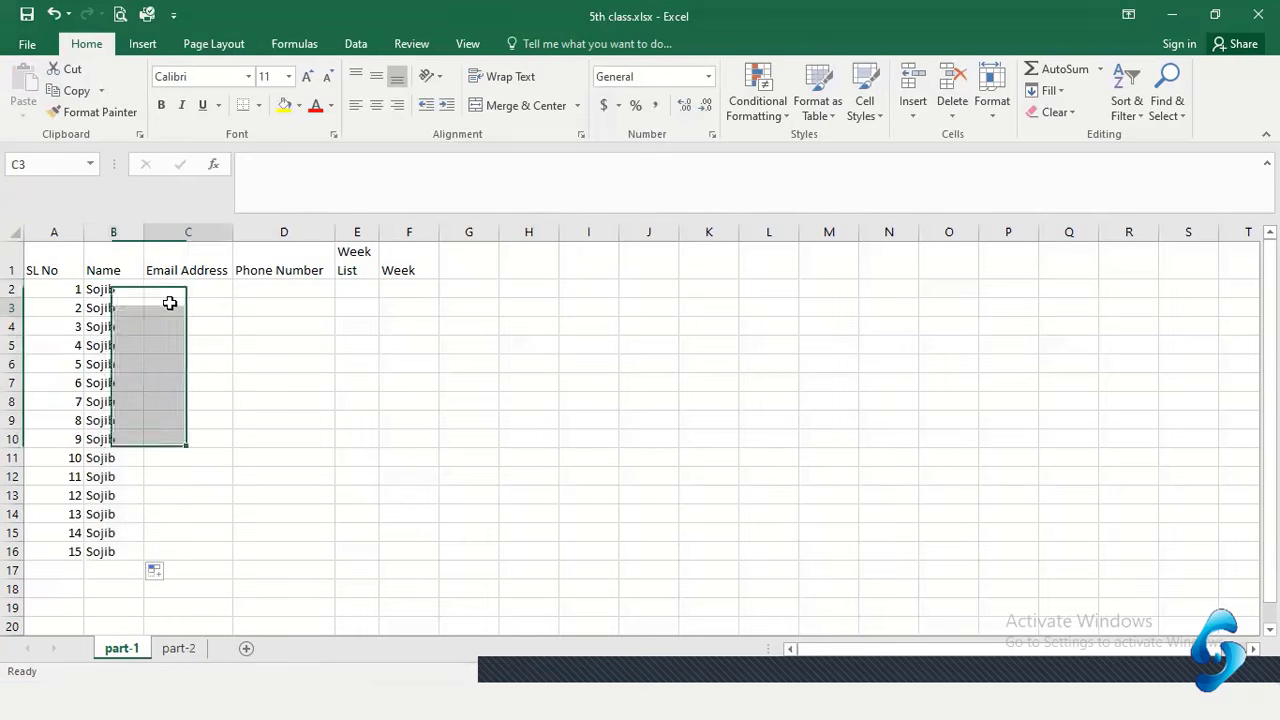
click(113, 290)
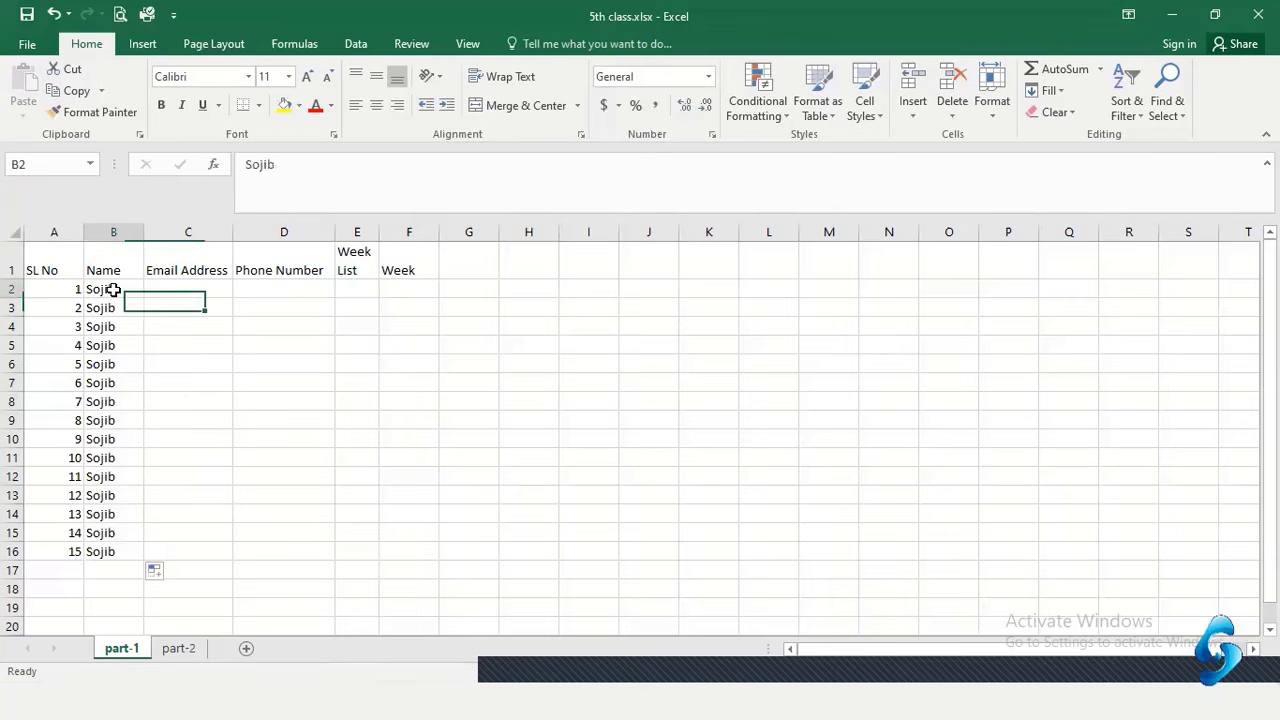
click(113, 307)
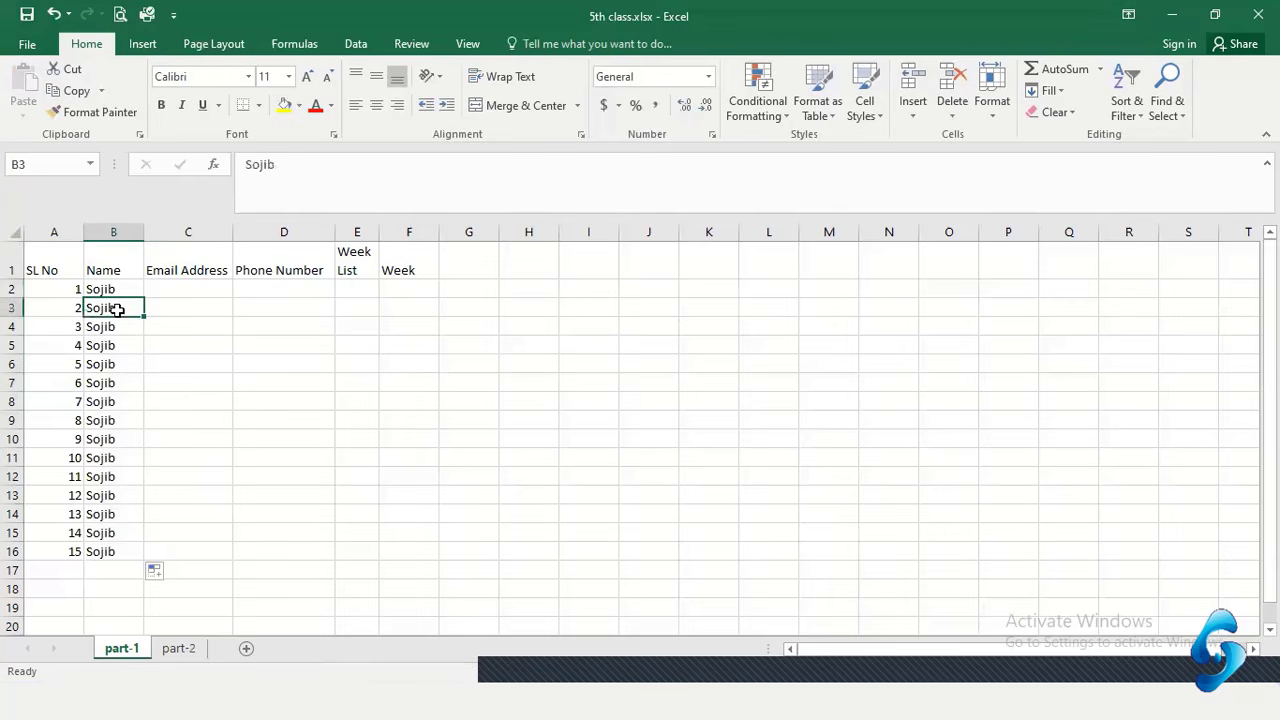
click(128, 364)
click(129, 383)
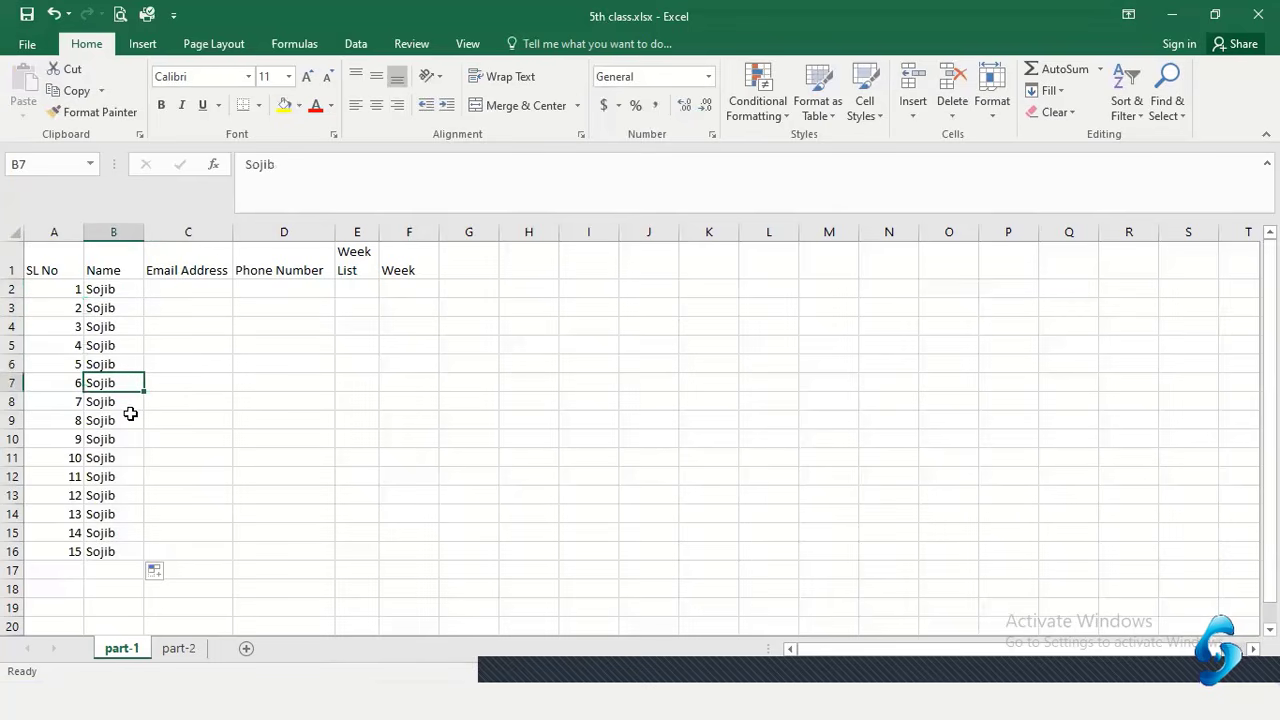
click(130, 414)
click(116, 456)
click(110, 495)
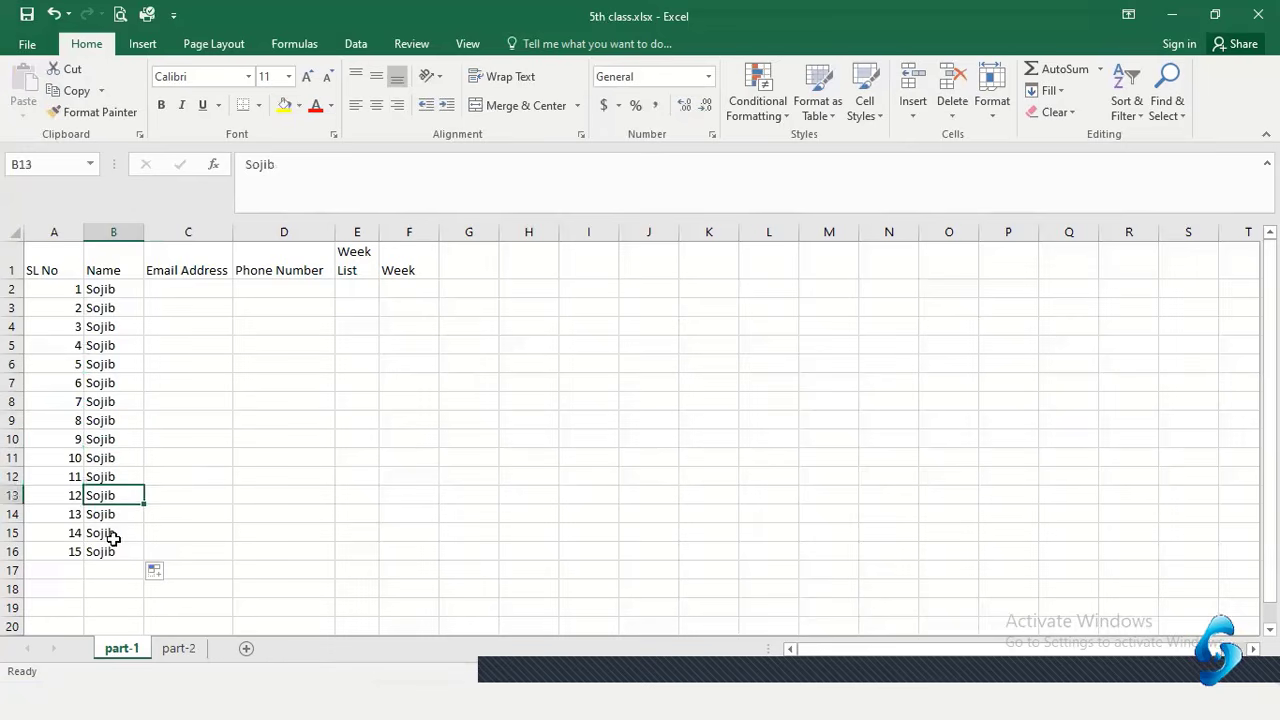
drag(113, 540, 113, 553)
click(105, 327)
click(105, 308)
click(115, 289)
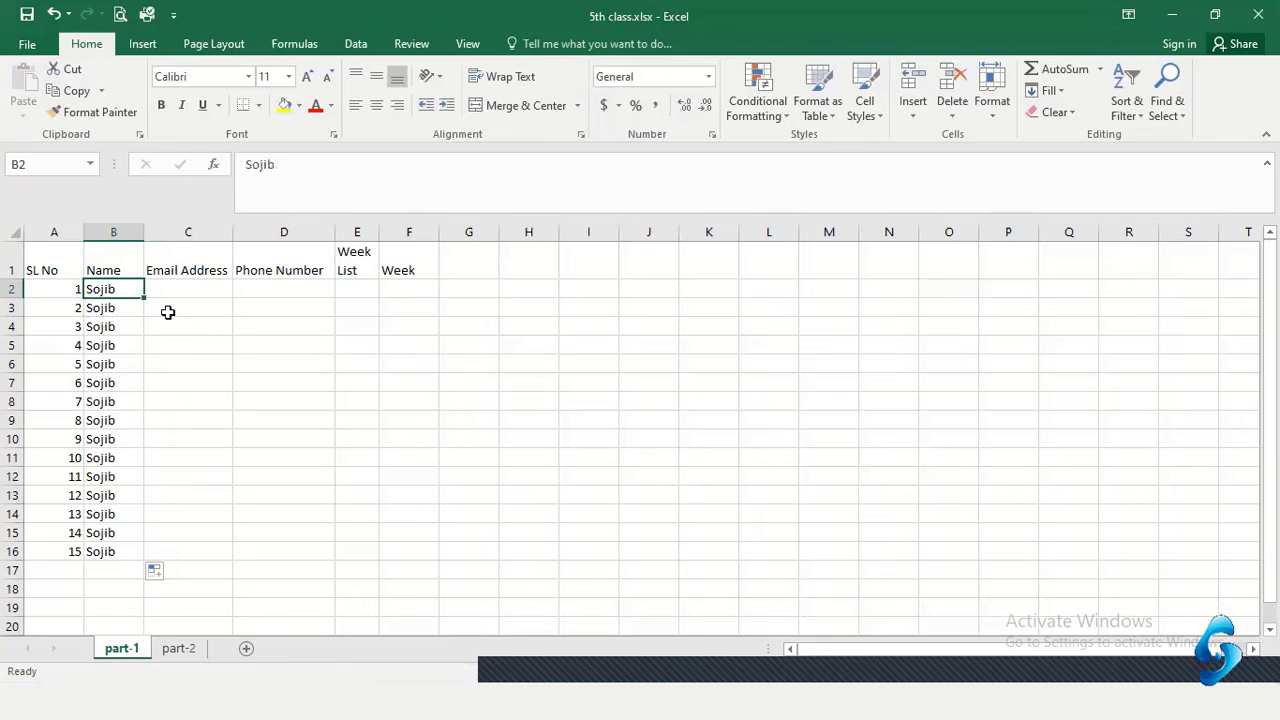
drag(168, 312, 168, 328)
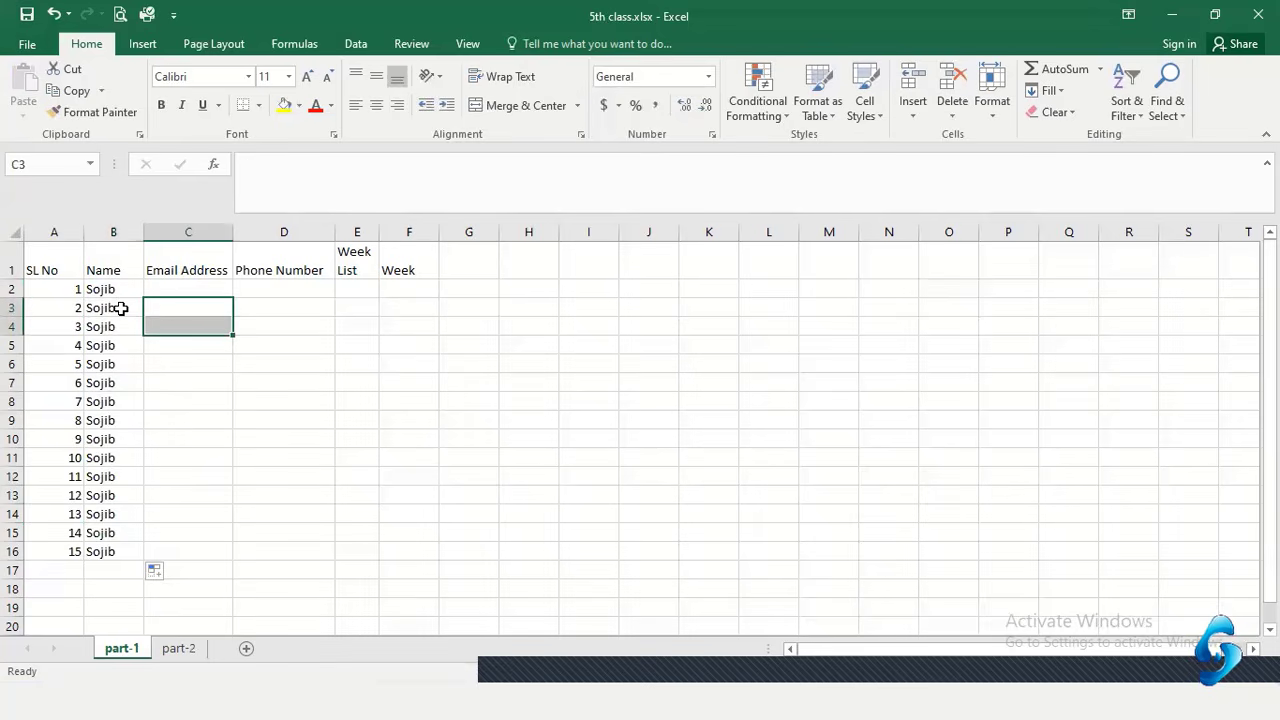
drag(120, 308, 128, 537)
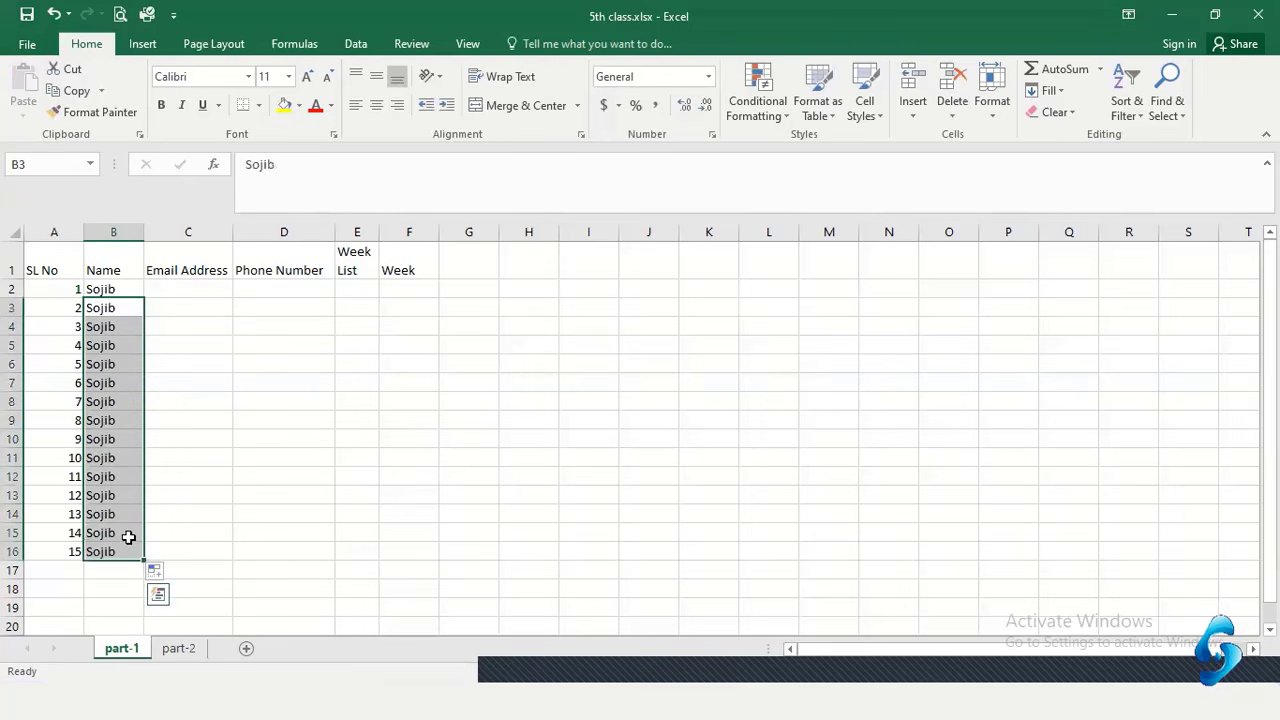
Clear B3:B16 and enter two more student names in B3 and B4
key(Delete)
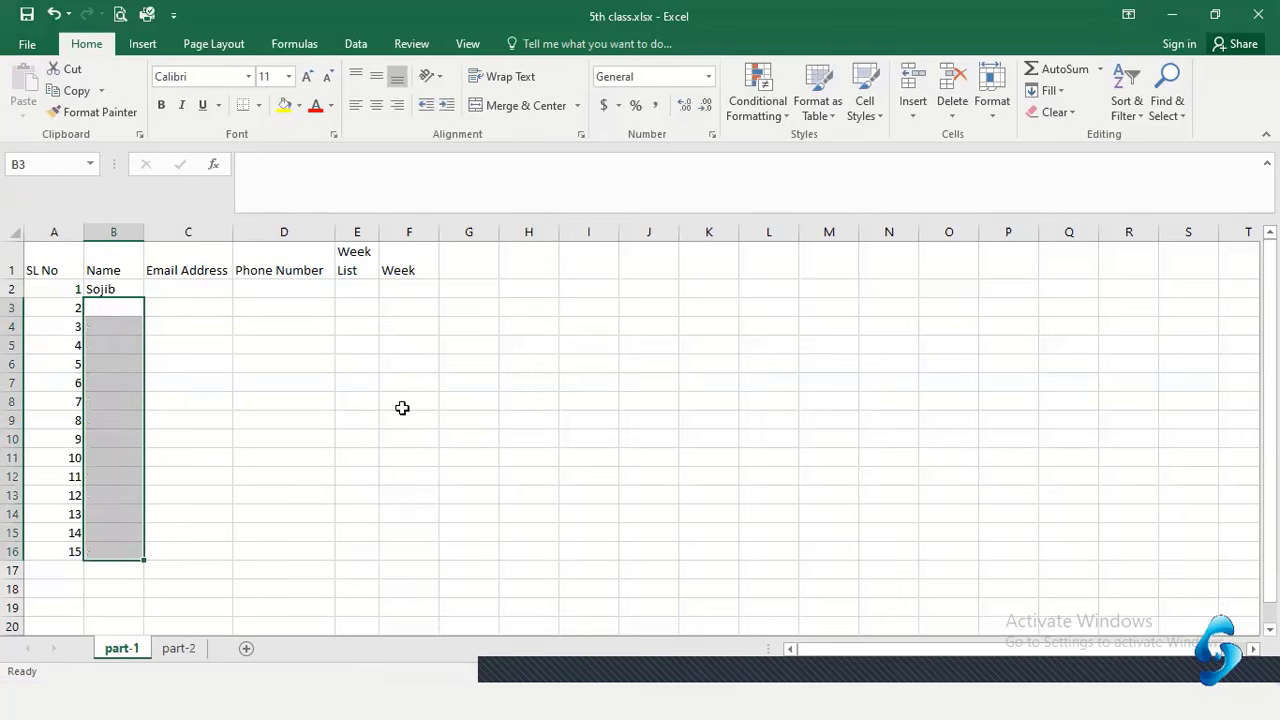
click(340, 378)
click(124, 310)
text(Rabbi)
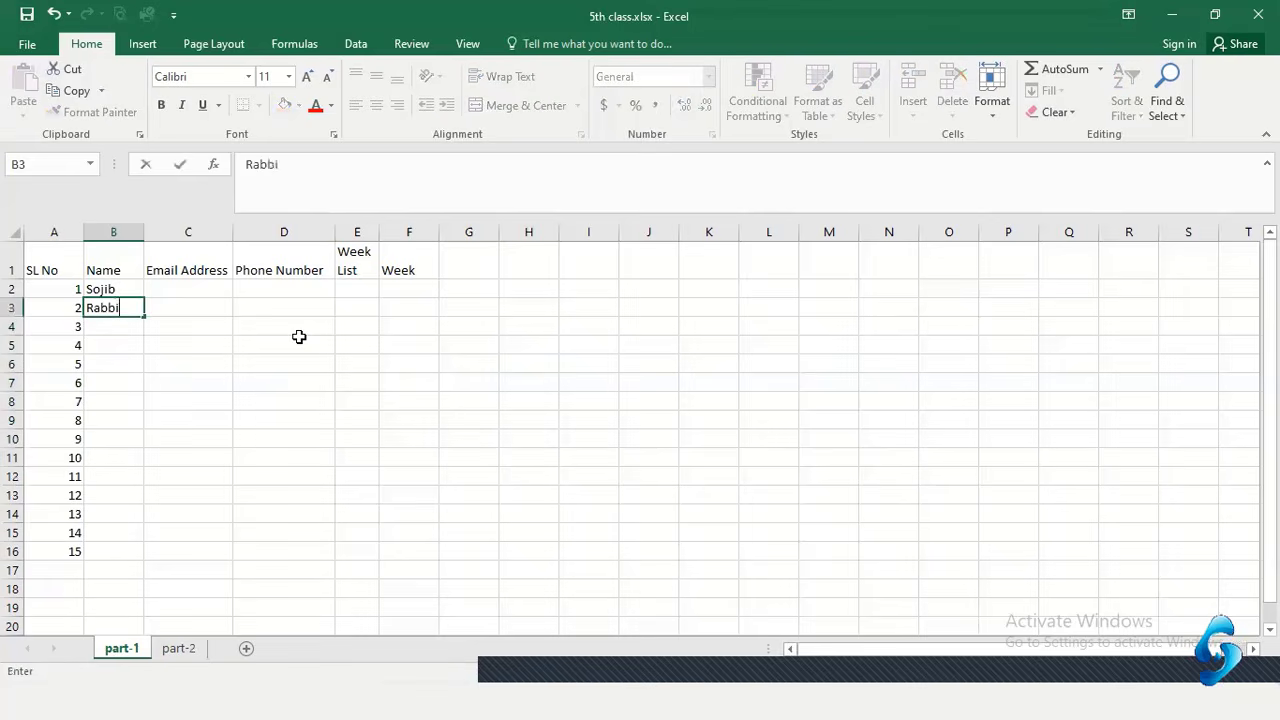
key(Return)
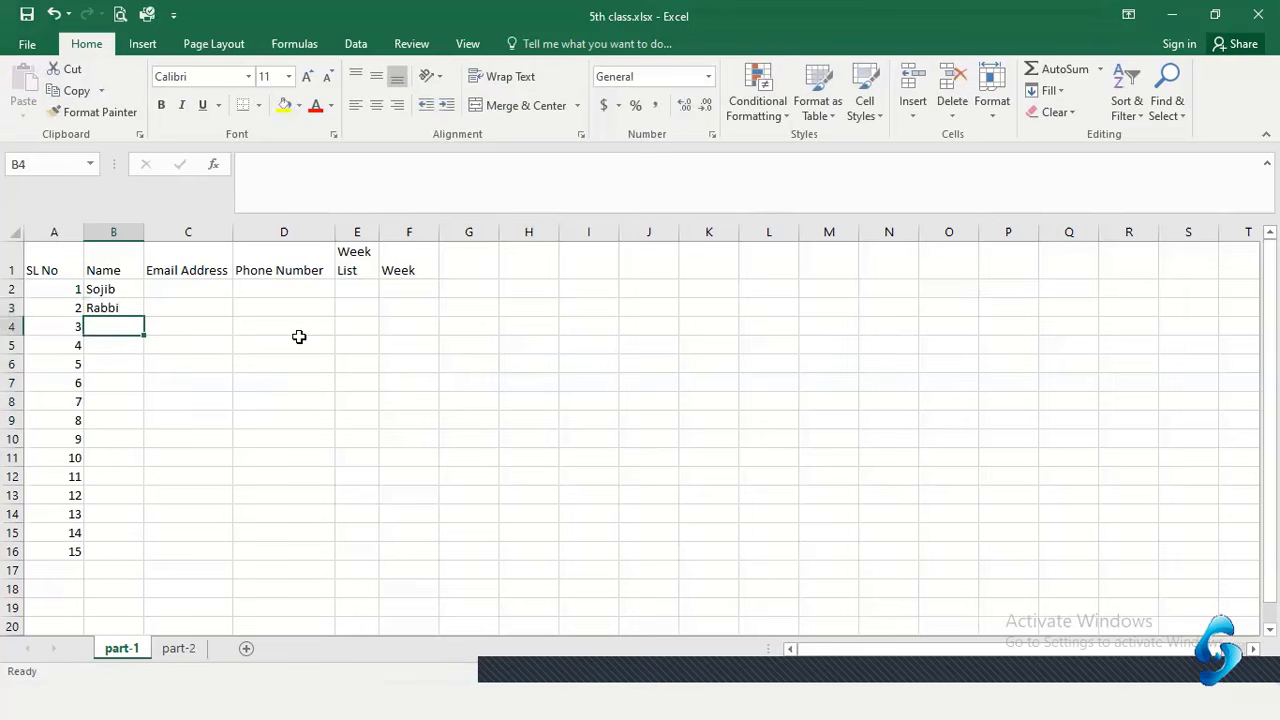
text(Sobuj)
key(Return)
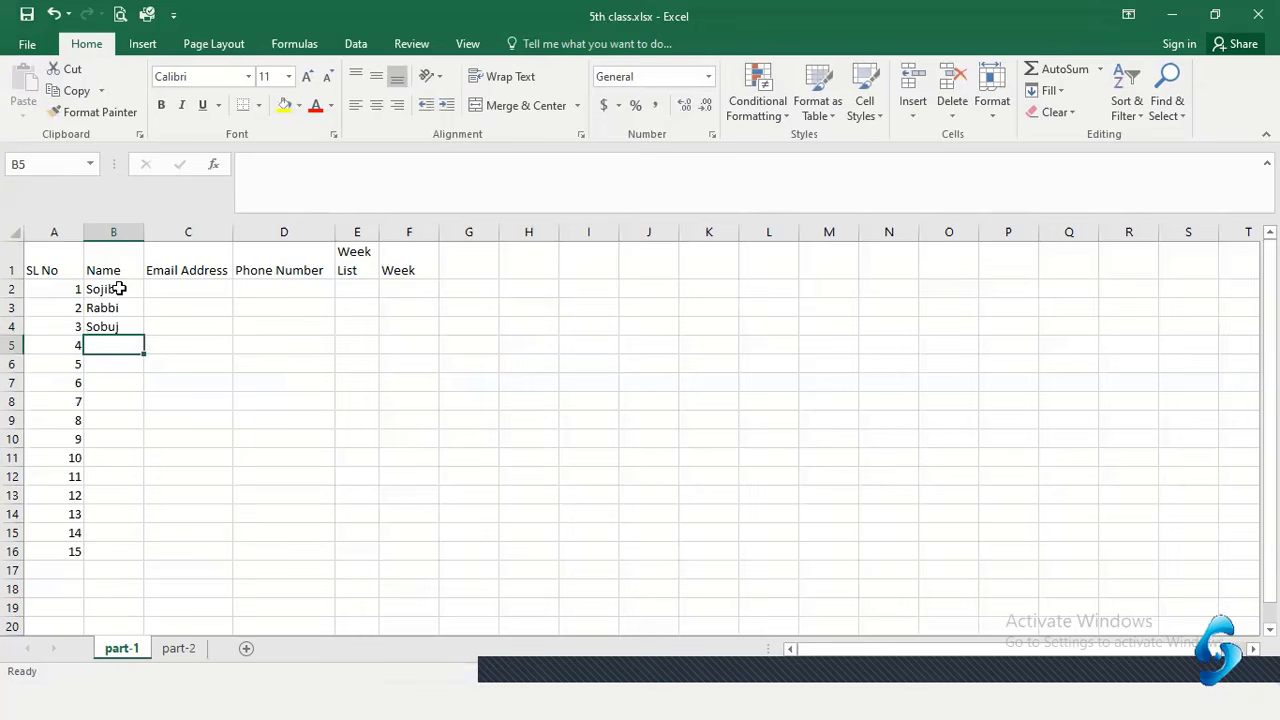
Copy the three names in B2:B4, paste them at B5 and B8, then undo
drag(119, 286, 120, 330)
click(77, 90)
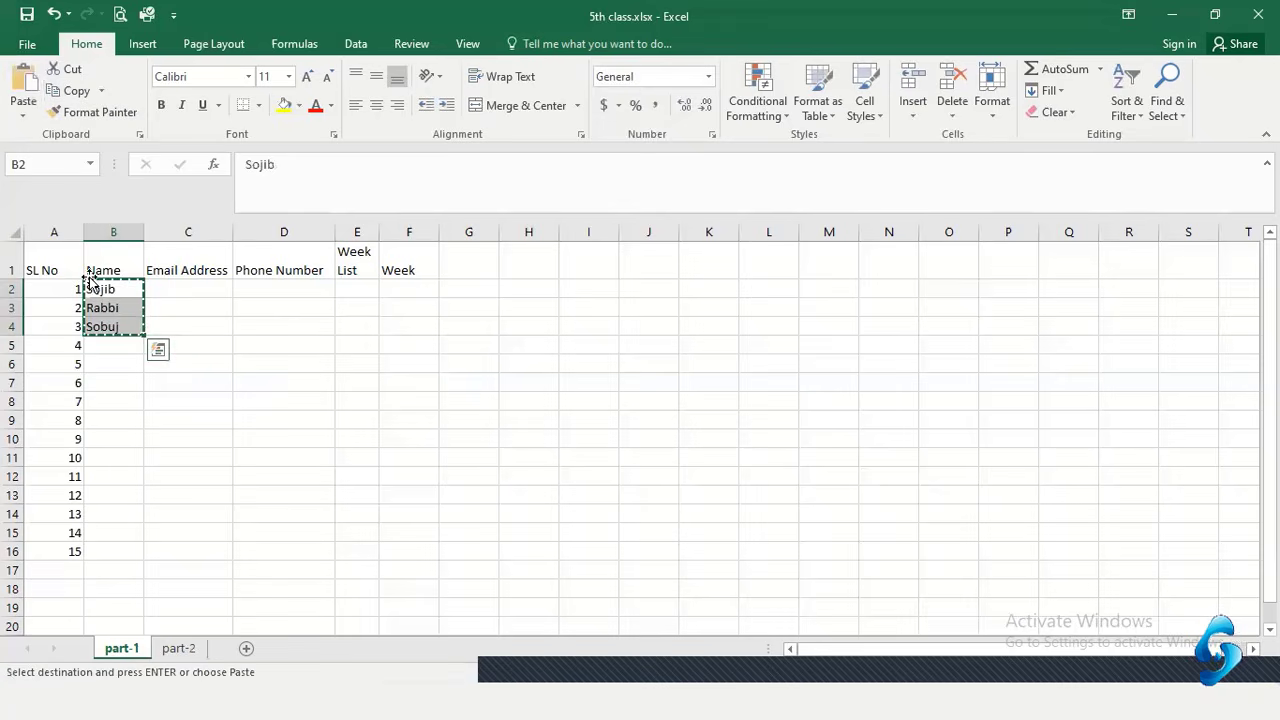
click(110, 347)
click(23, 88)
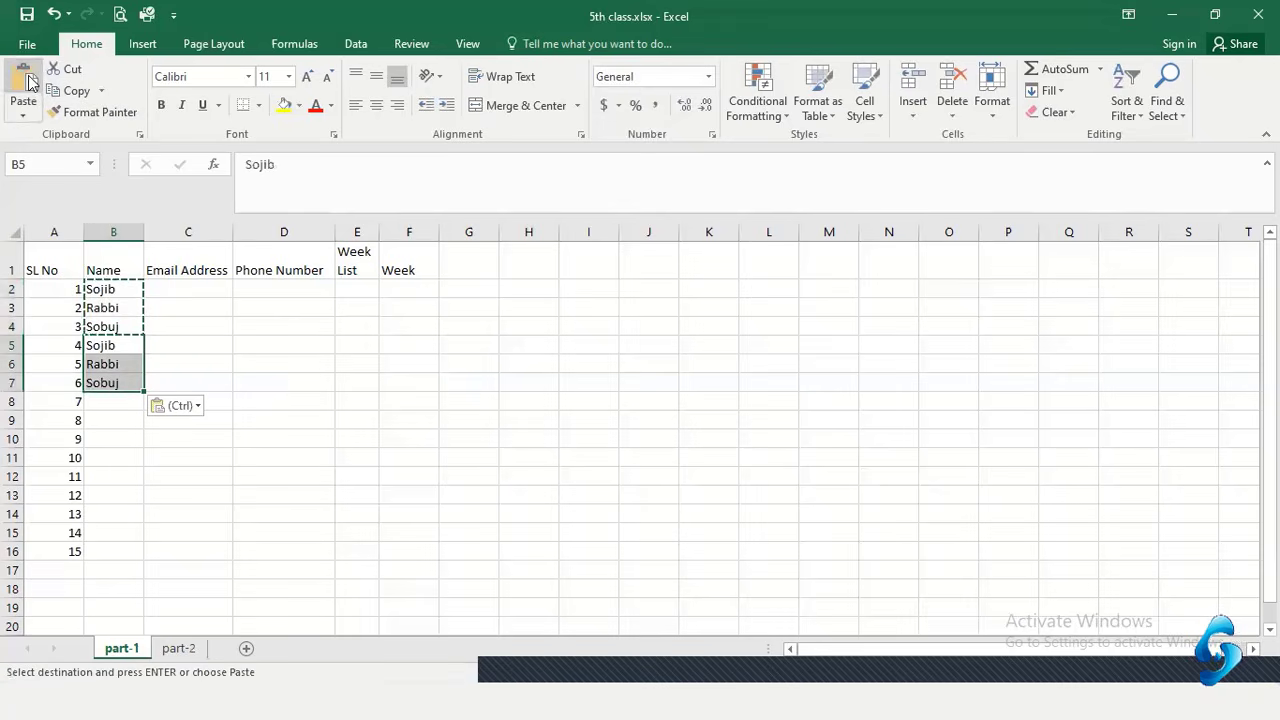
click(115, 397)
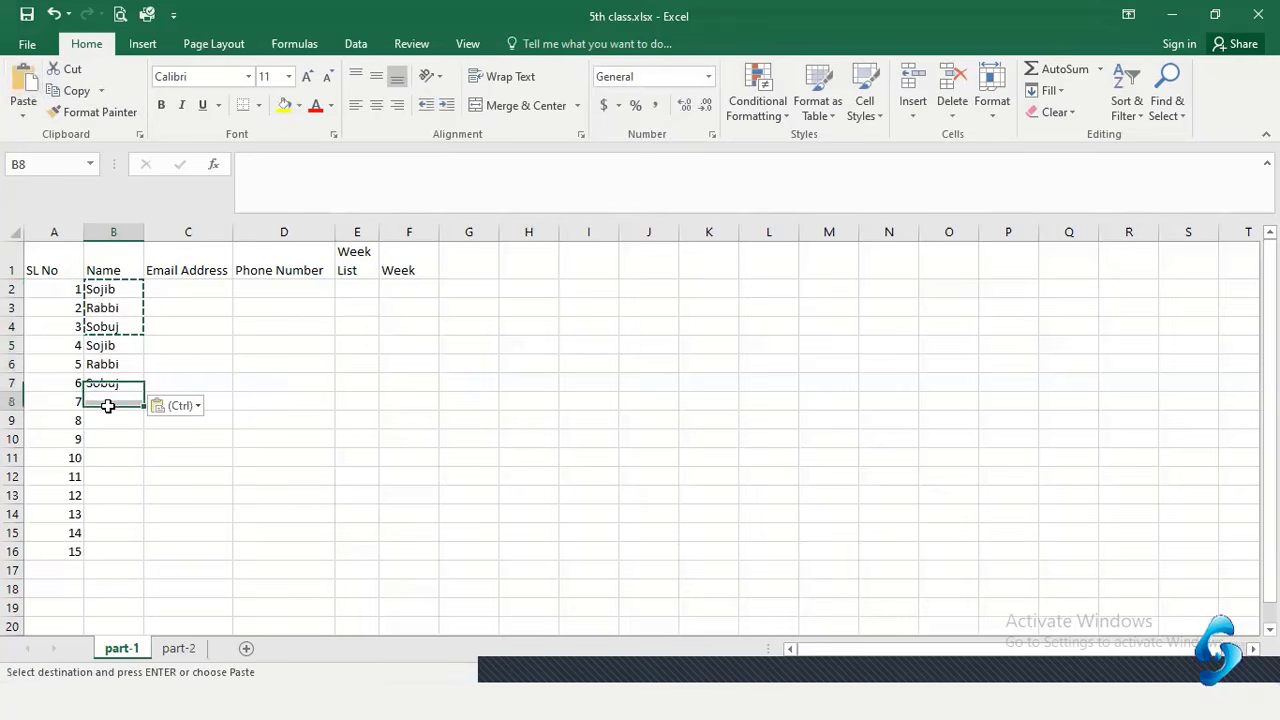
click(24, 84)
key(Escape)
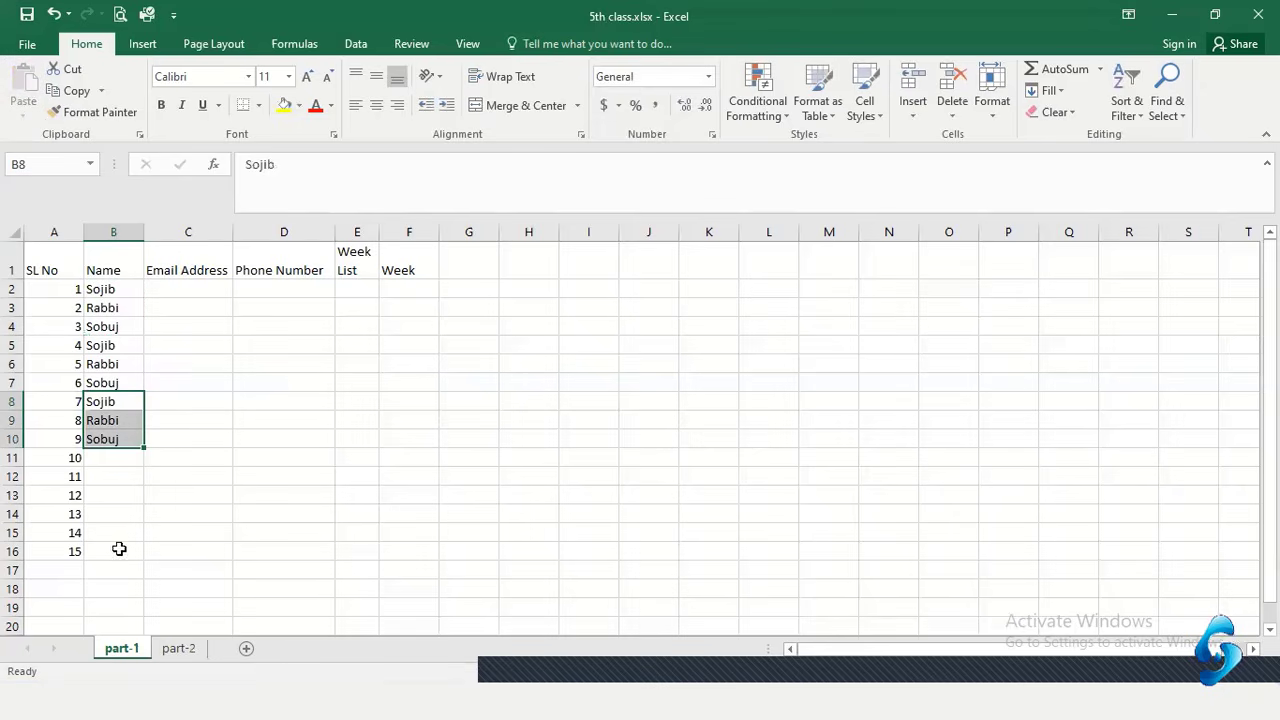
key(ctrl+z)
key(ctrl+z)
key(ctrl+z)
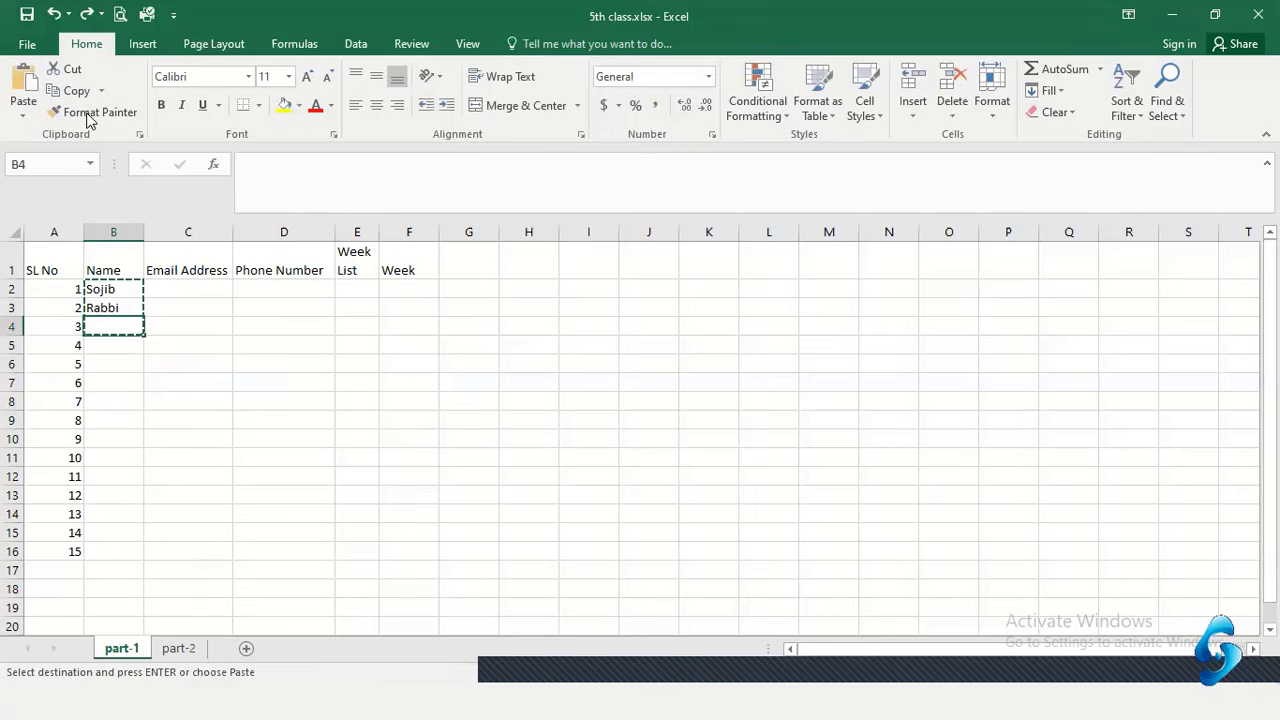
Restore the third name in B4 and fill the three-name sequence down B2:B16
click(91, 12)
click(186, 400)
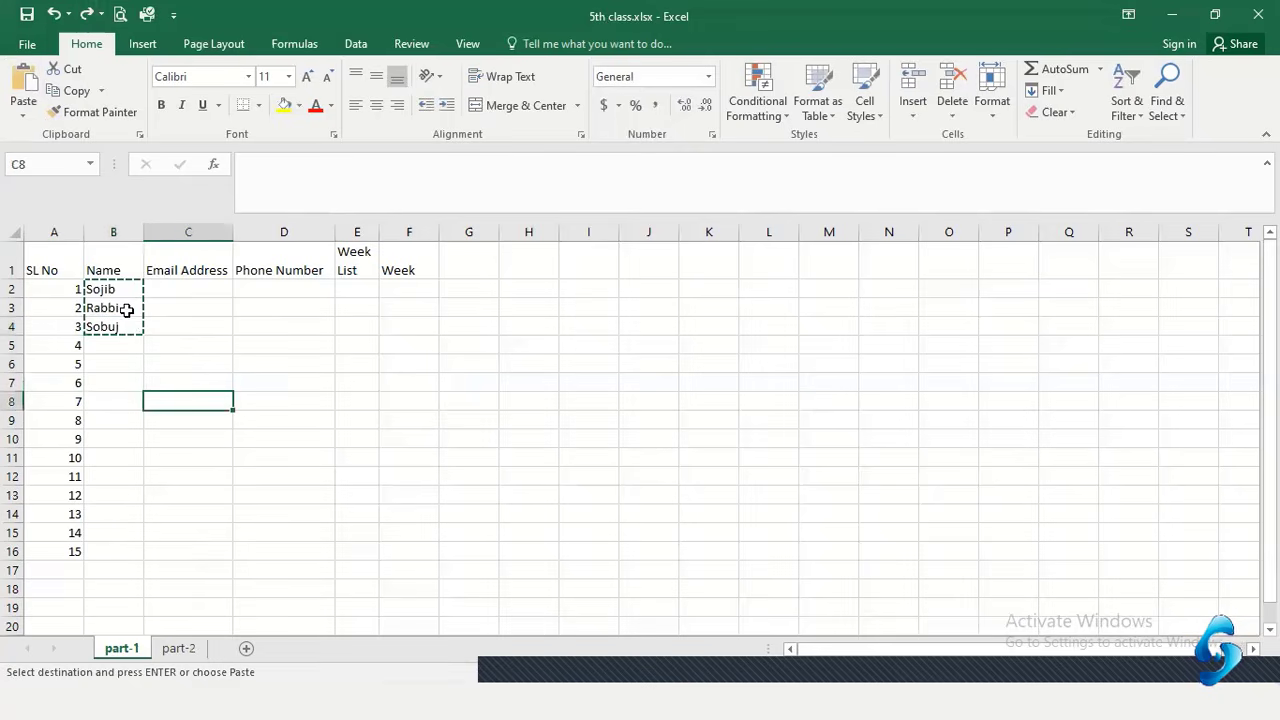
key(Escape)
drag(118, 289, 121, 333)
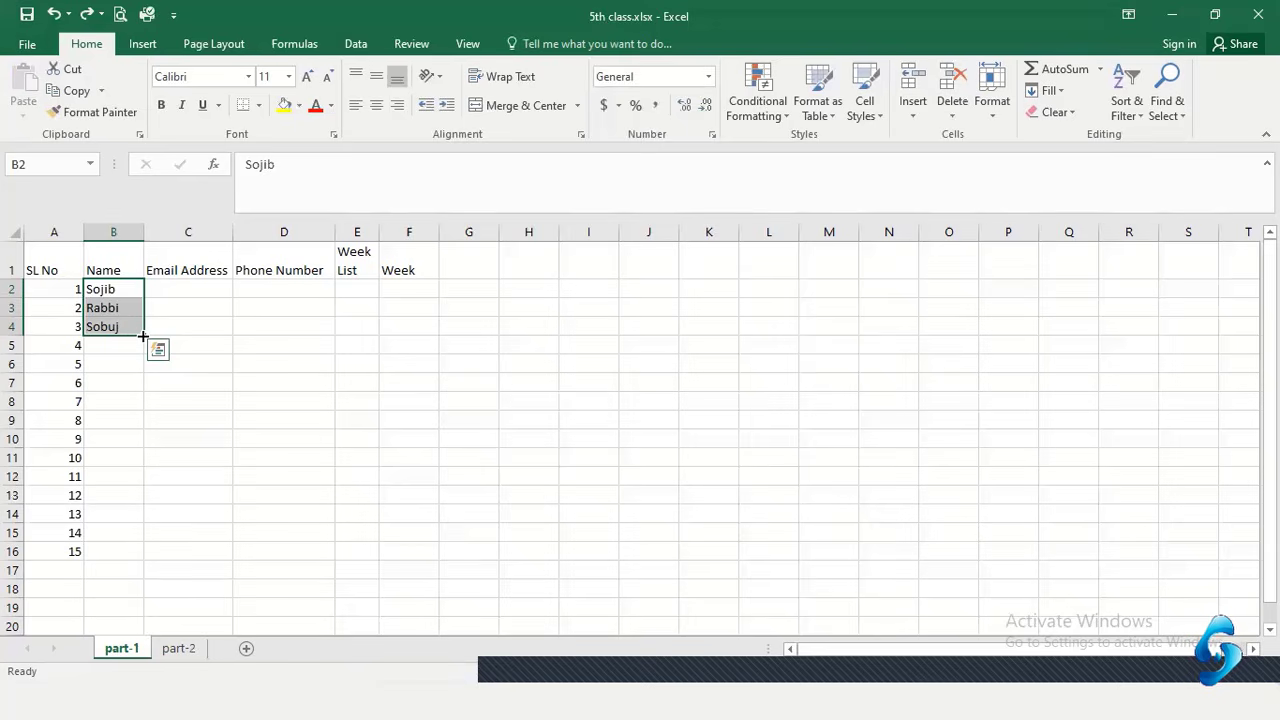
drag(143, 336, 144, 560)
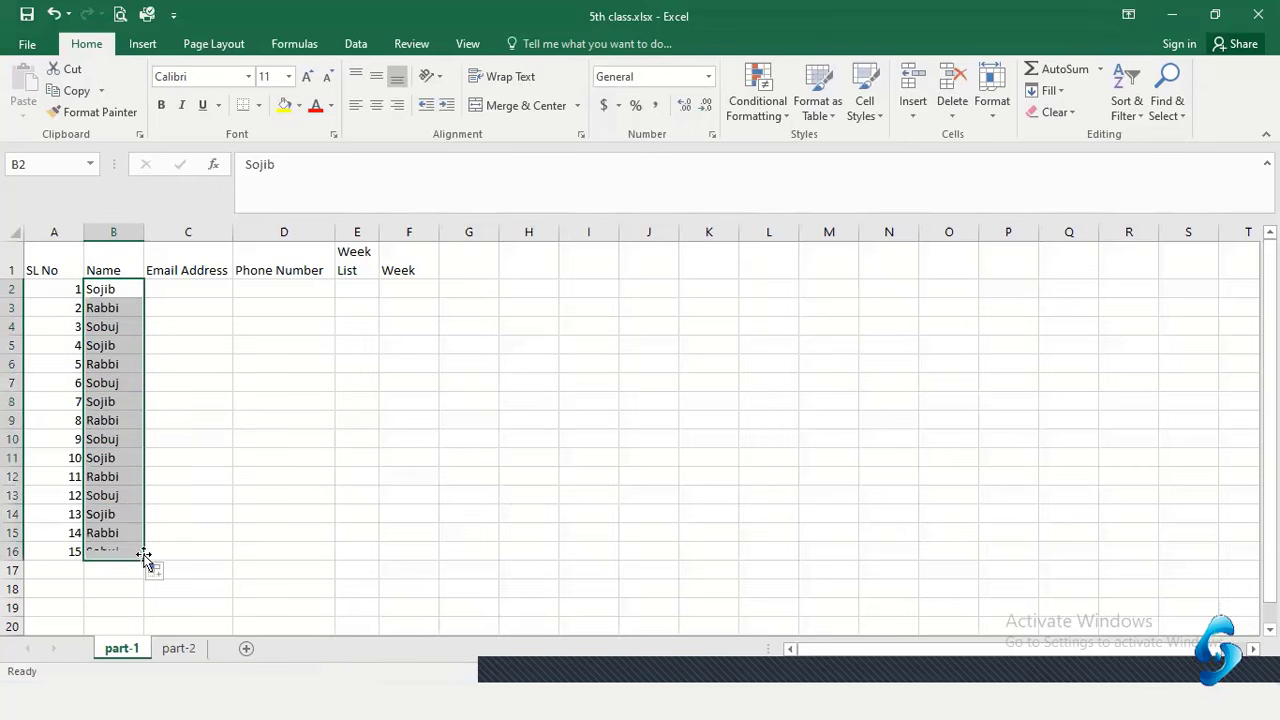
click(119, 439)
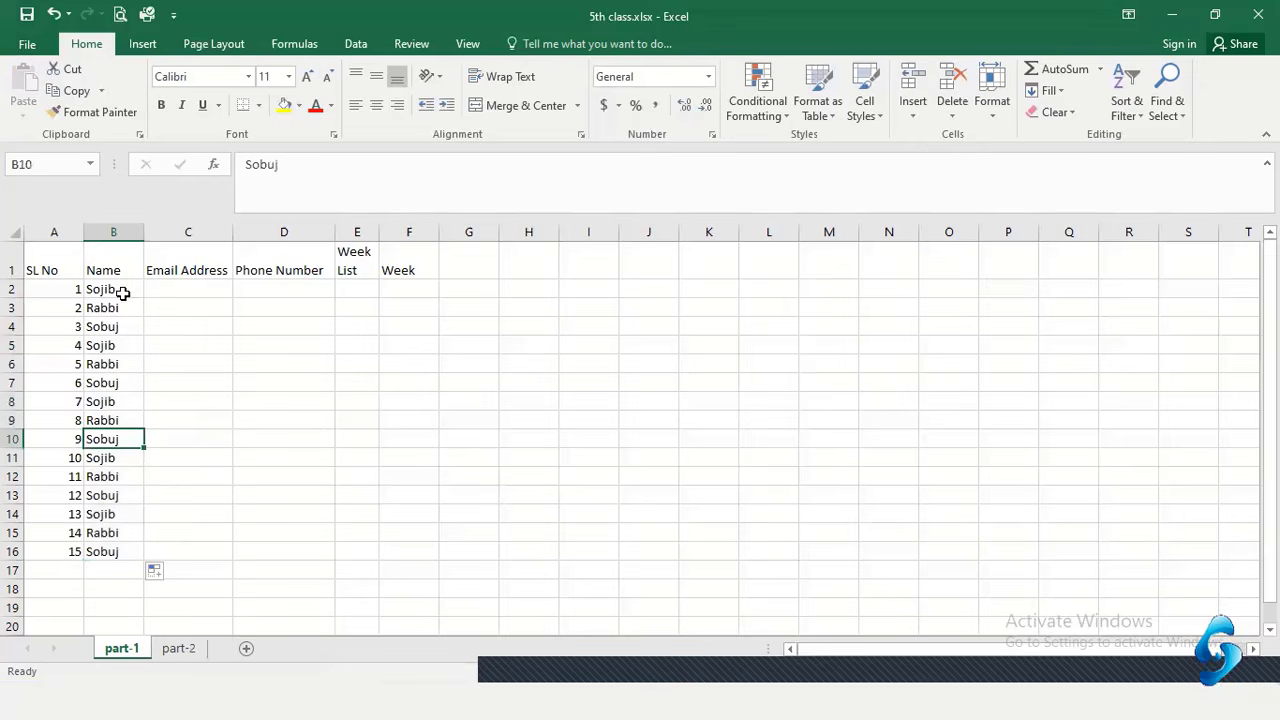
drag(122, 292, 114, 495)
Switch to the video meeting, admit a waiting participant, and return to Excel
key(alt+Tab)
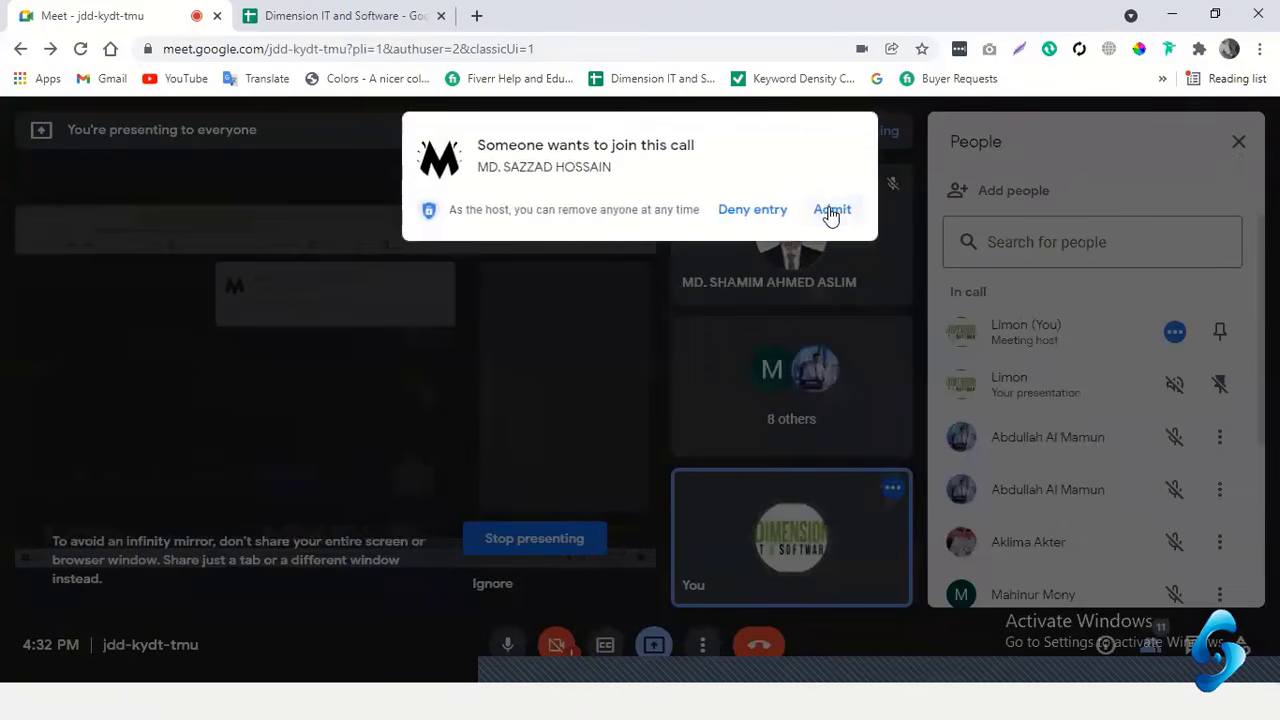
click(831, 209)
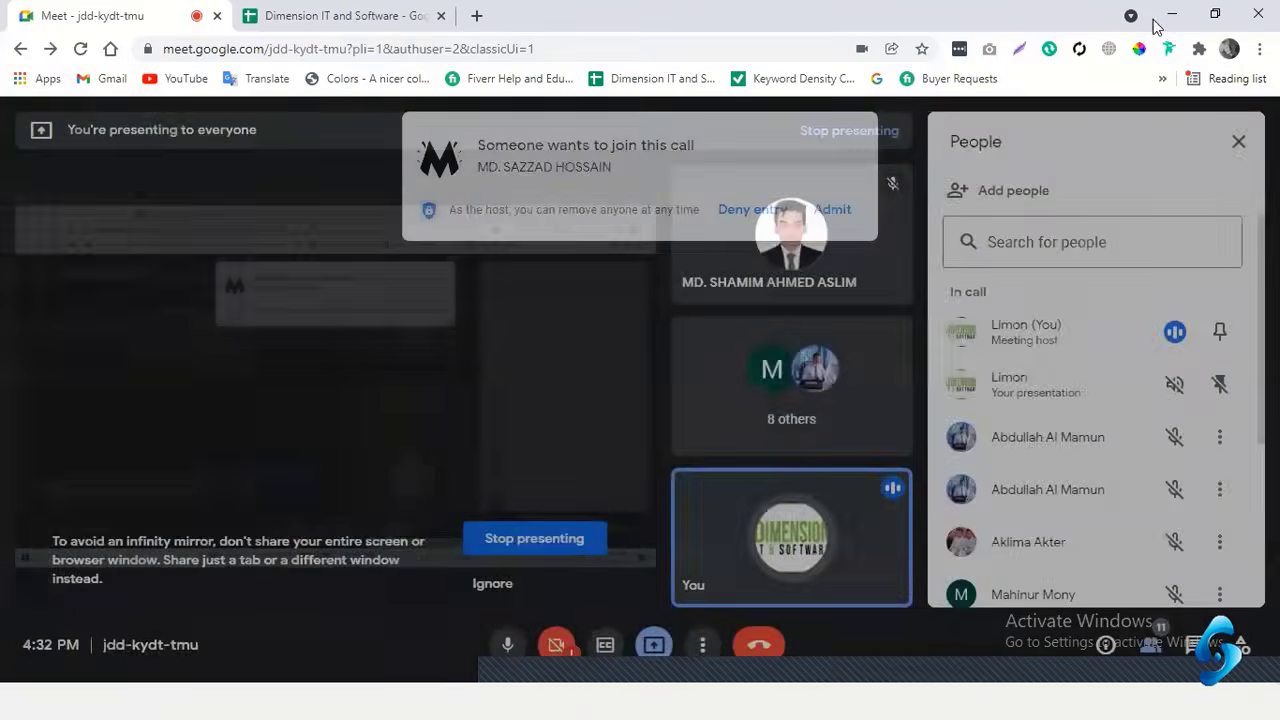
click(1165, 16)
click(370, 367)
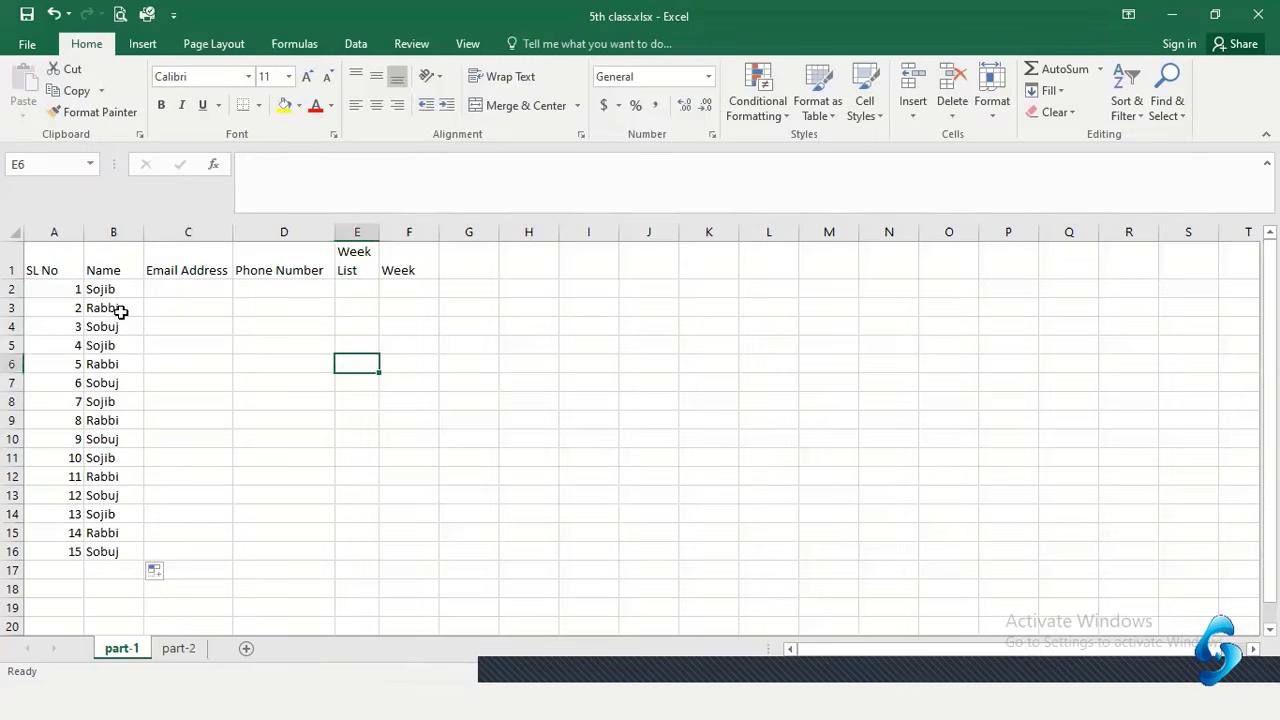
Select the three starting names in B2:B4 and the repeated run in B5:B7 to compare them
drag(117, 289, 117, 326)
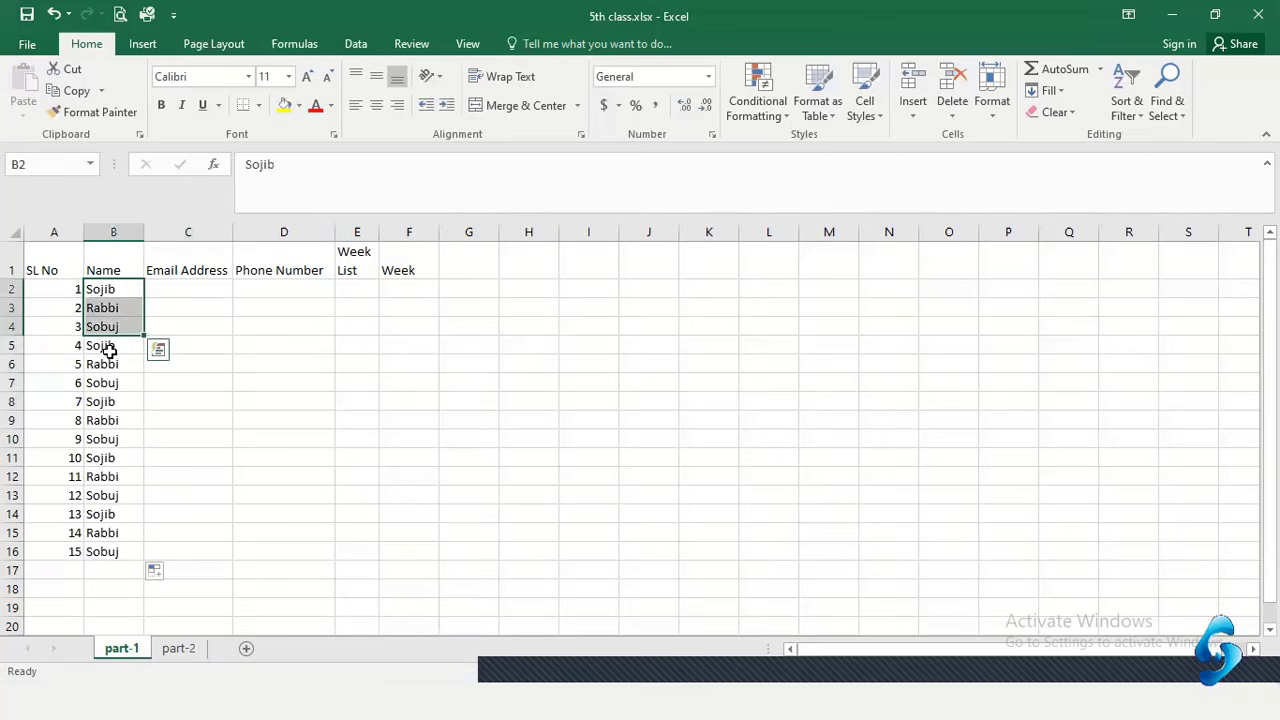
click(110, 350)
mouse_move(110, 370)
mouse_down()
mouse_move(106, 400)
mouse_move(114, 384)
mouse_up()
click(216, 327)
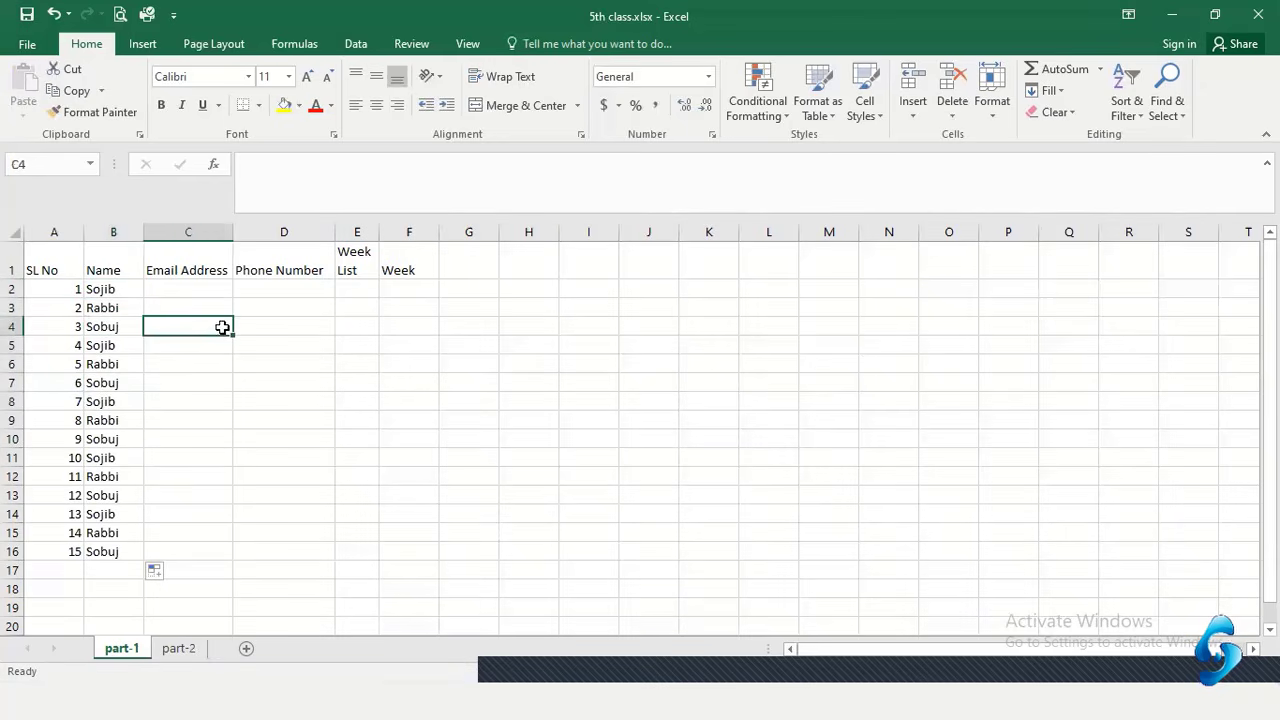
click(120, 289)
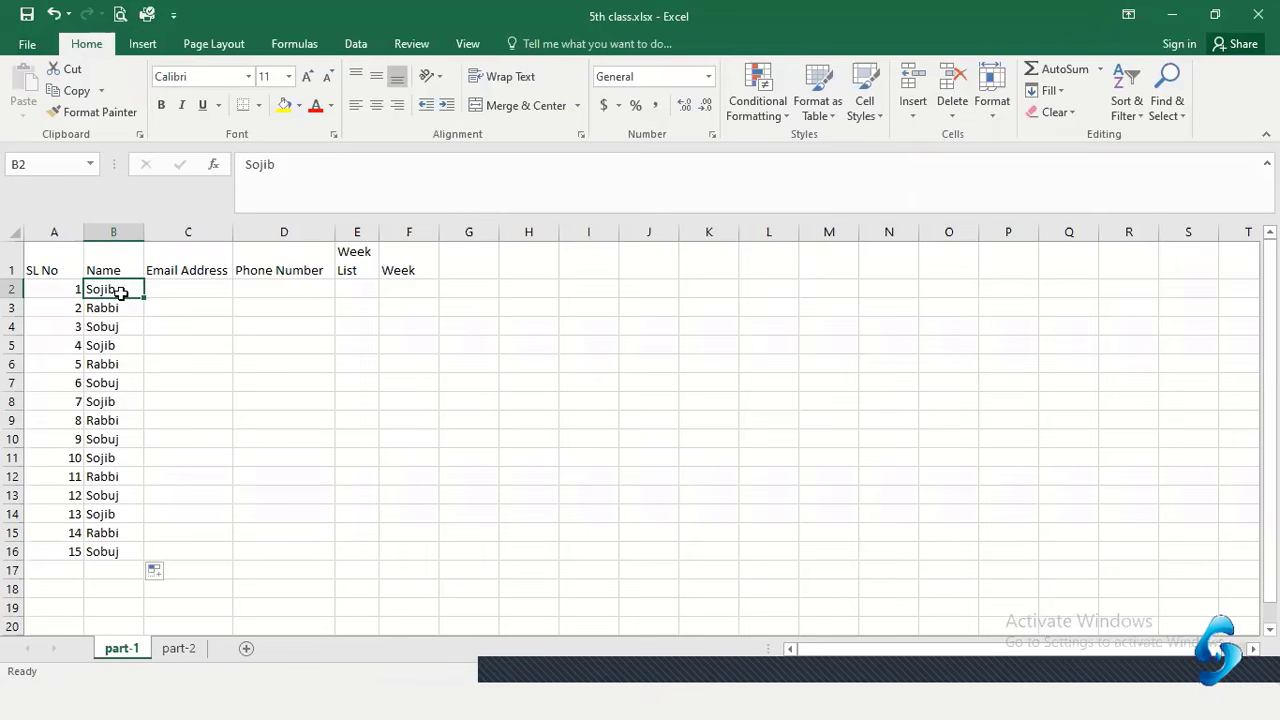
Delete the repeated names in B5:B16, leaving only the first three names
drag(120, 292, 119, 551)
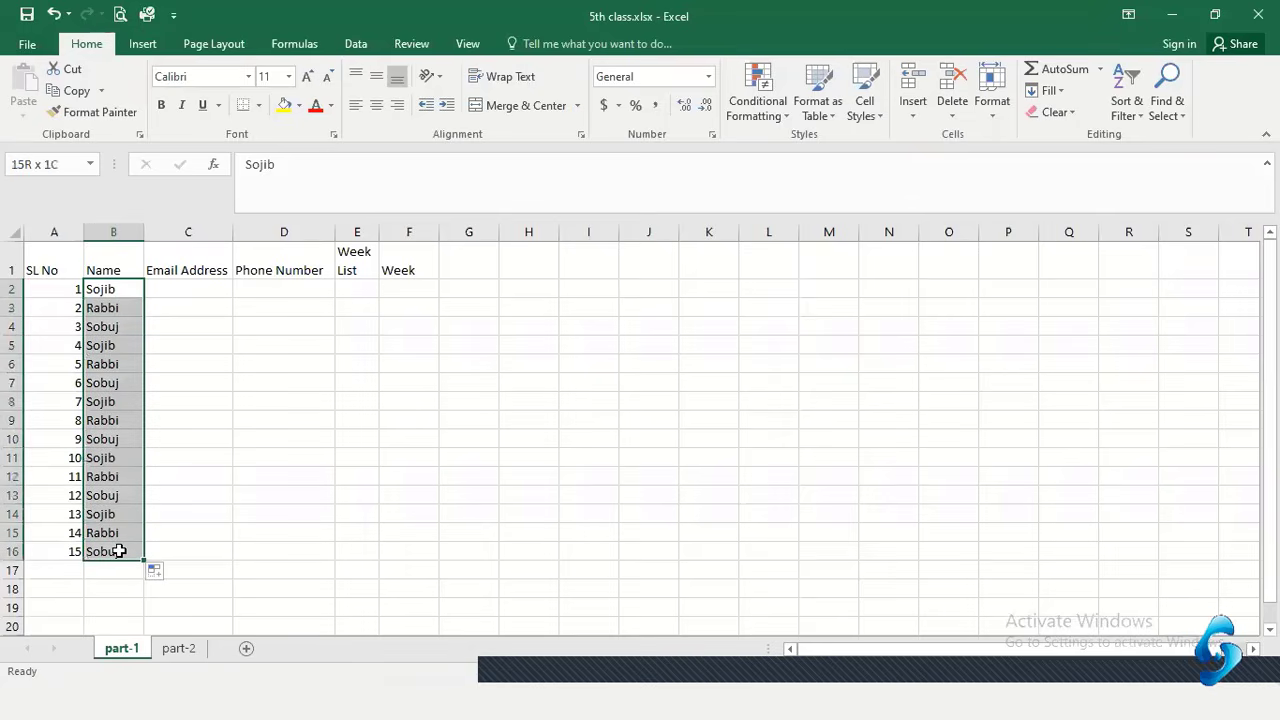
drag(114, 346, 109, 555)
key(Delete)
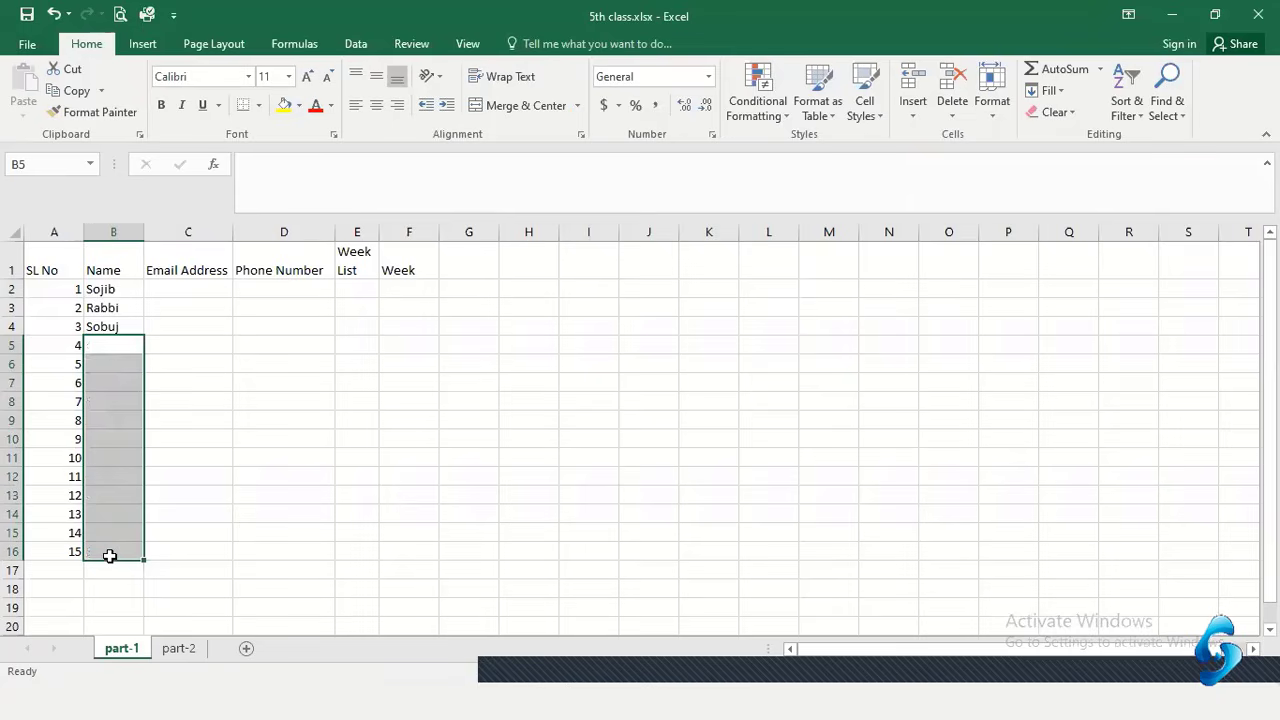
click(258, 312)
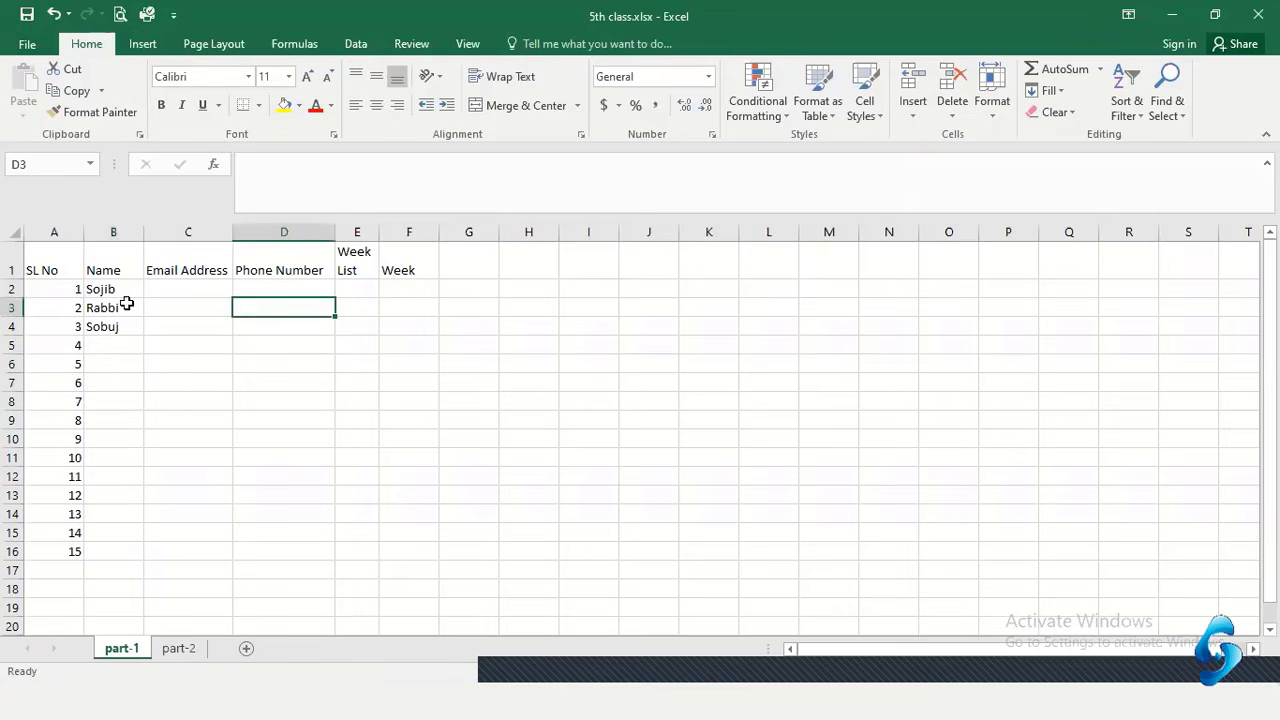
click(110, 346)
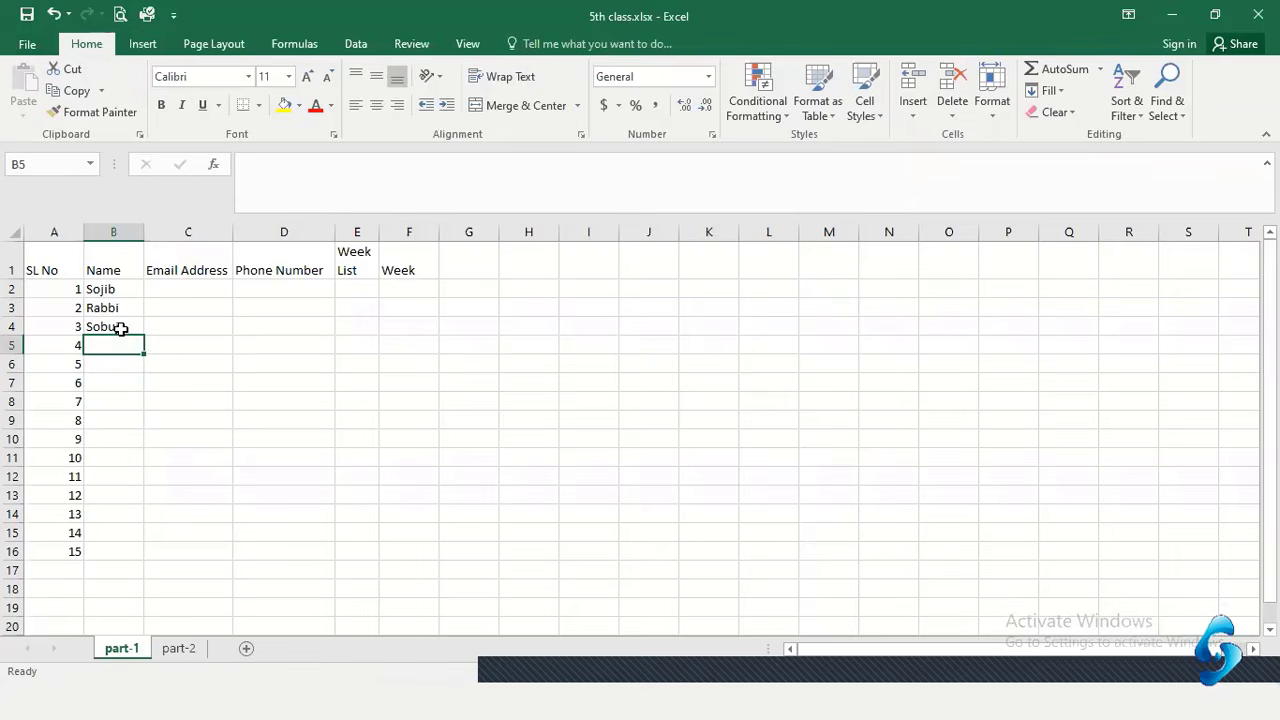
click(120, 402)
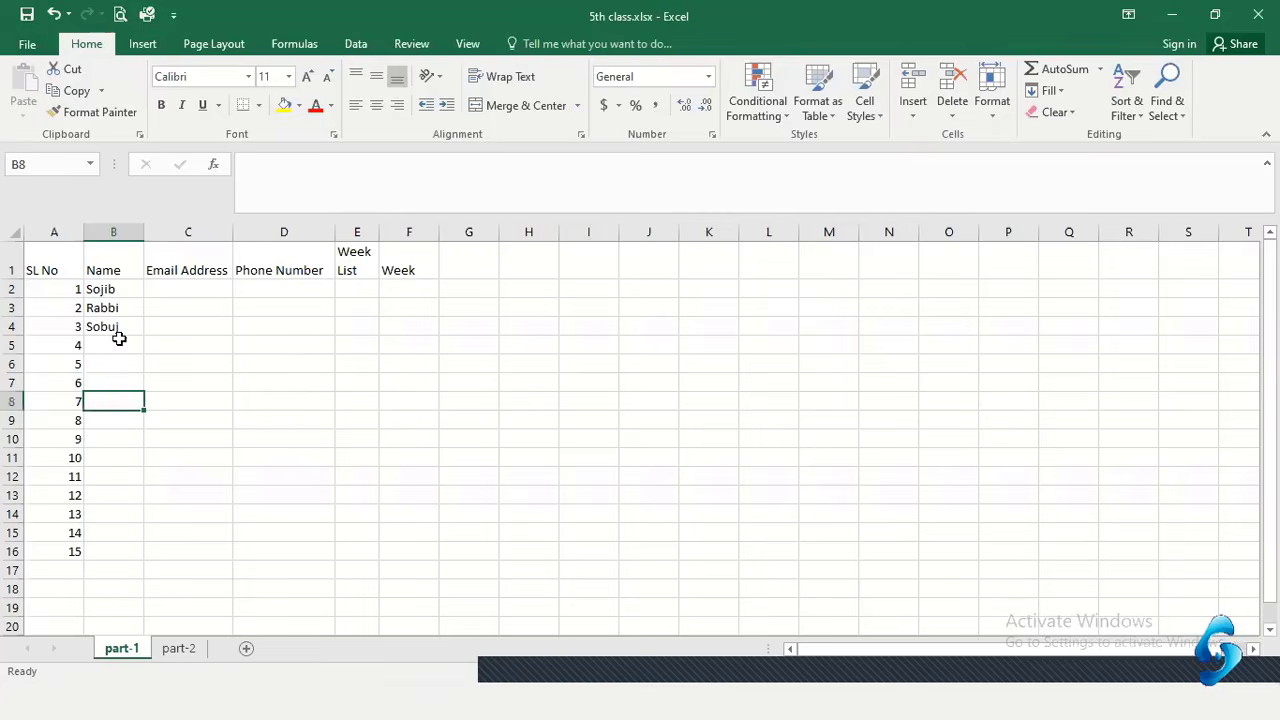
Open Edit Custom Lists from the General section of Excel Options > Advanced
click(43, 41)
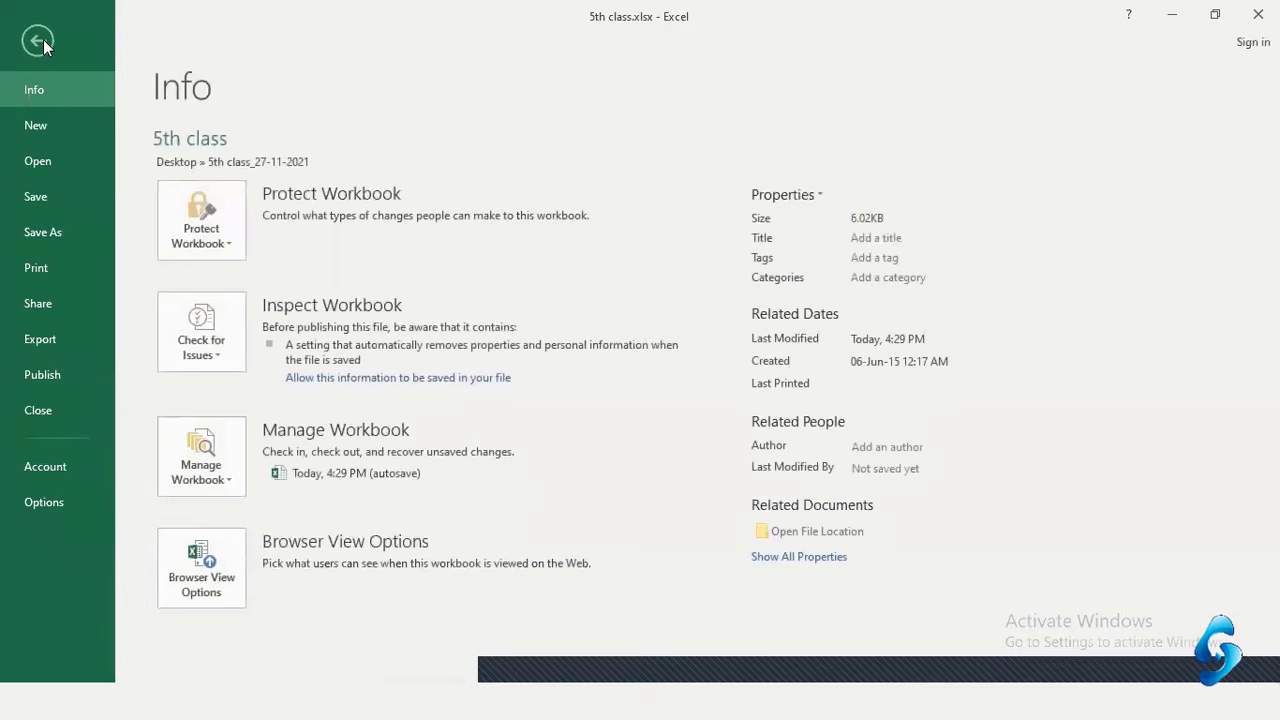
click(44, 502)
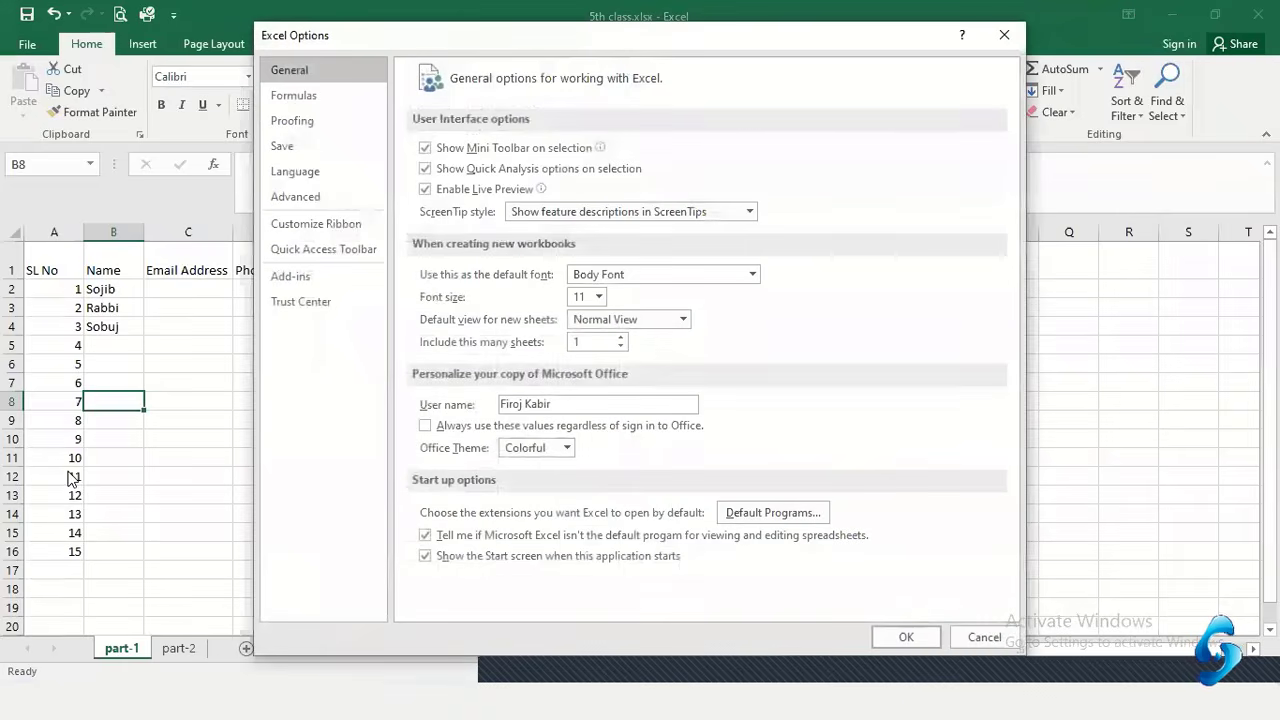
click(324, 199)
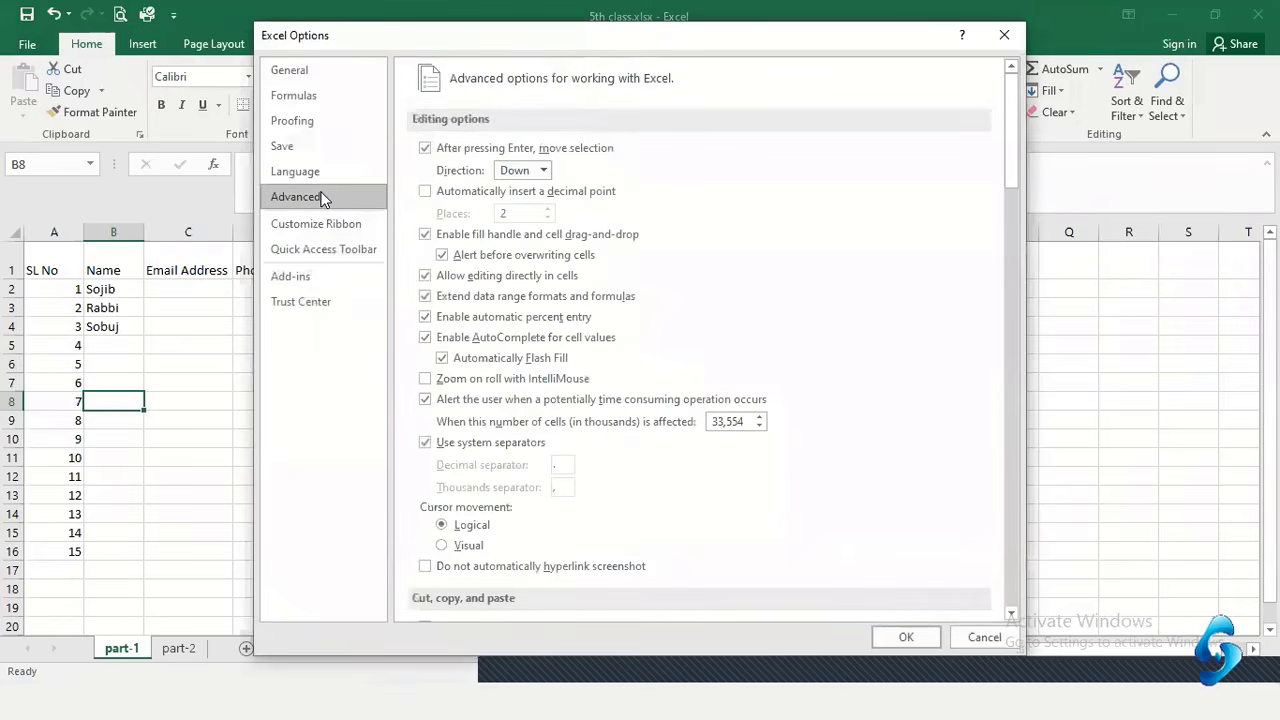
scroll(598, 469, down, 5)
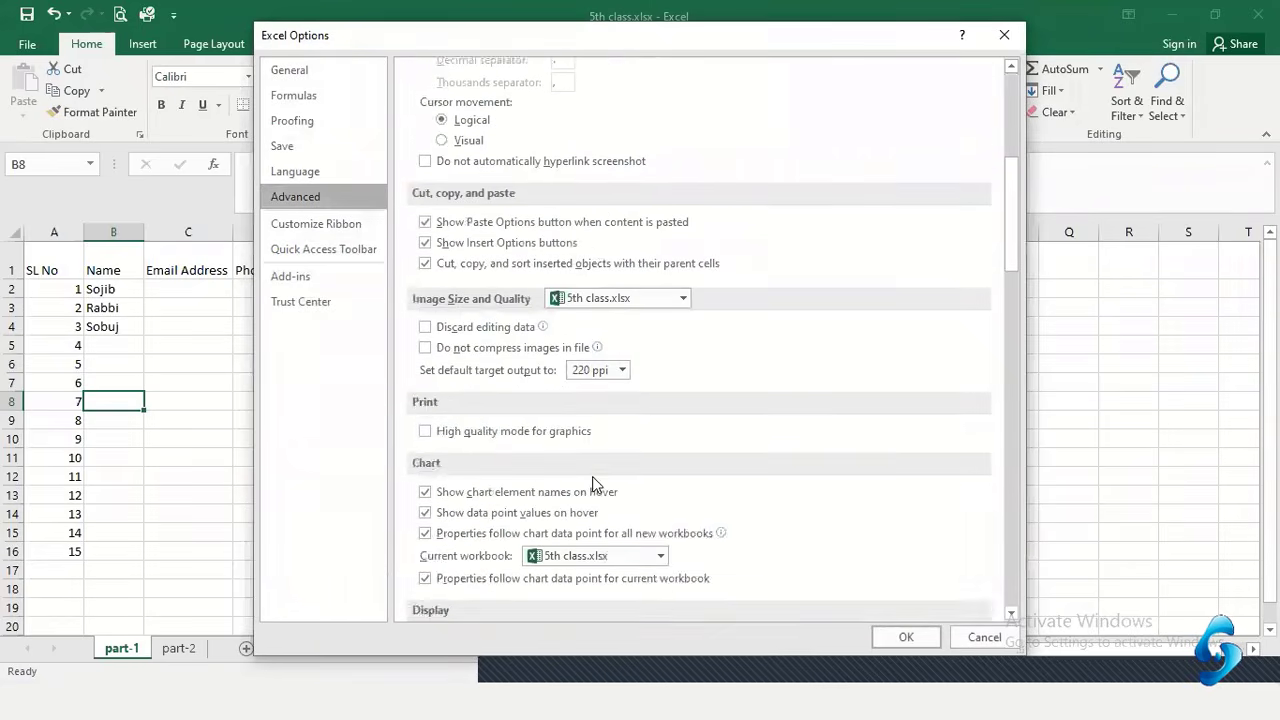
scroll(592, 476, down, 15)
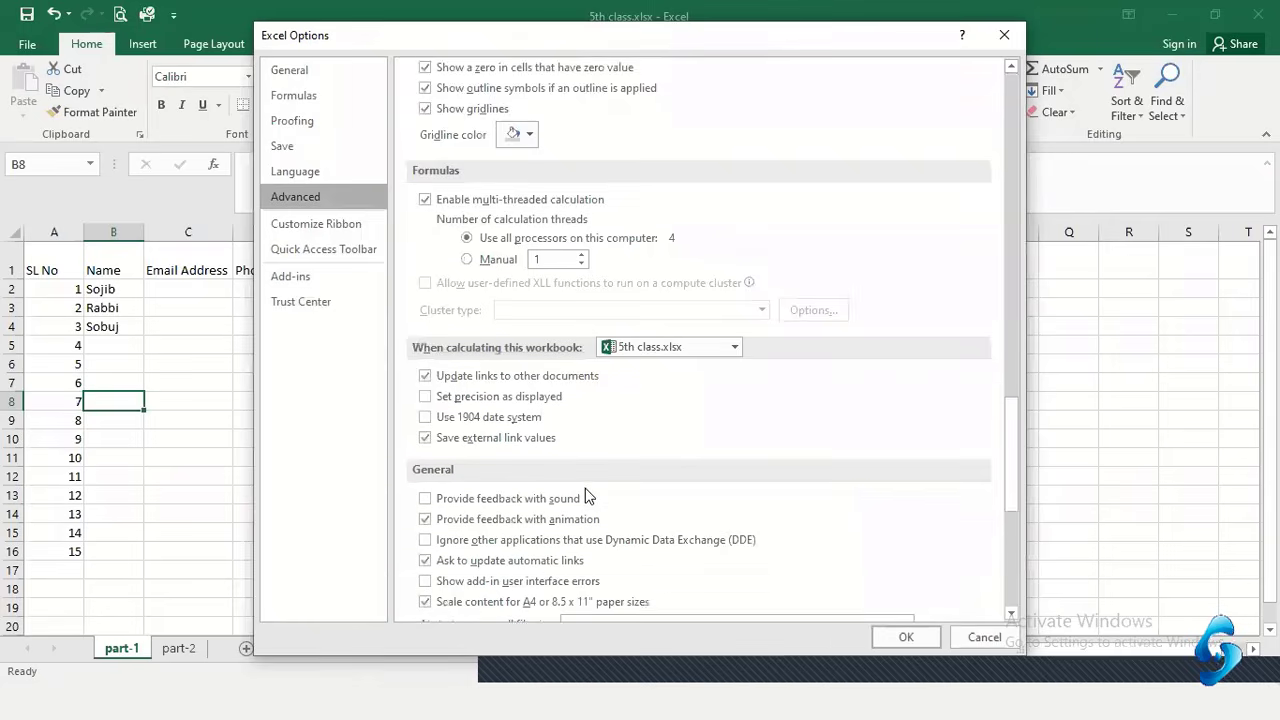
scroll(589, 497, down, 4)
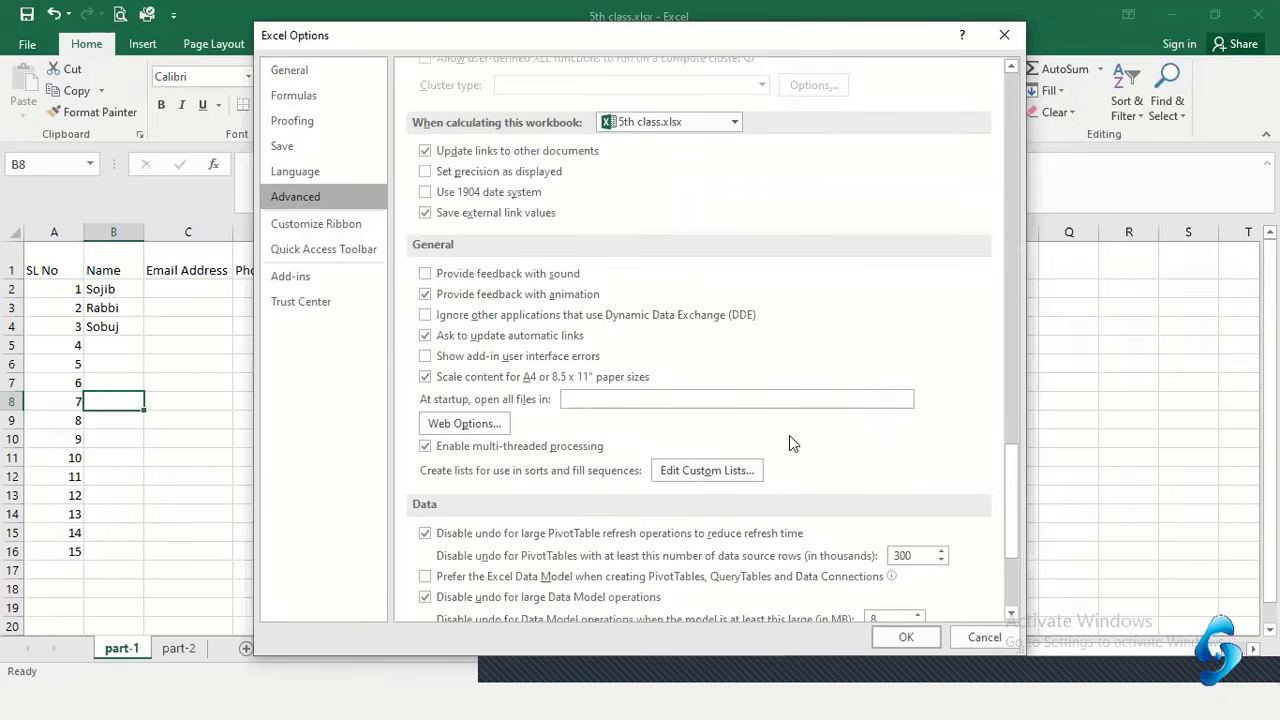
click(733, 468)
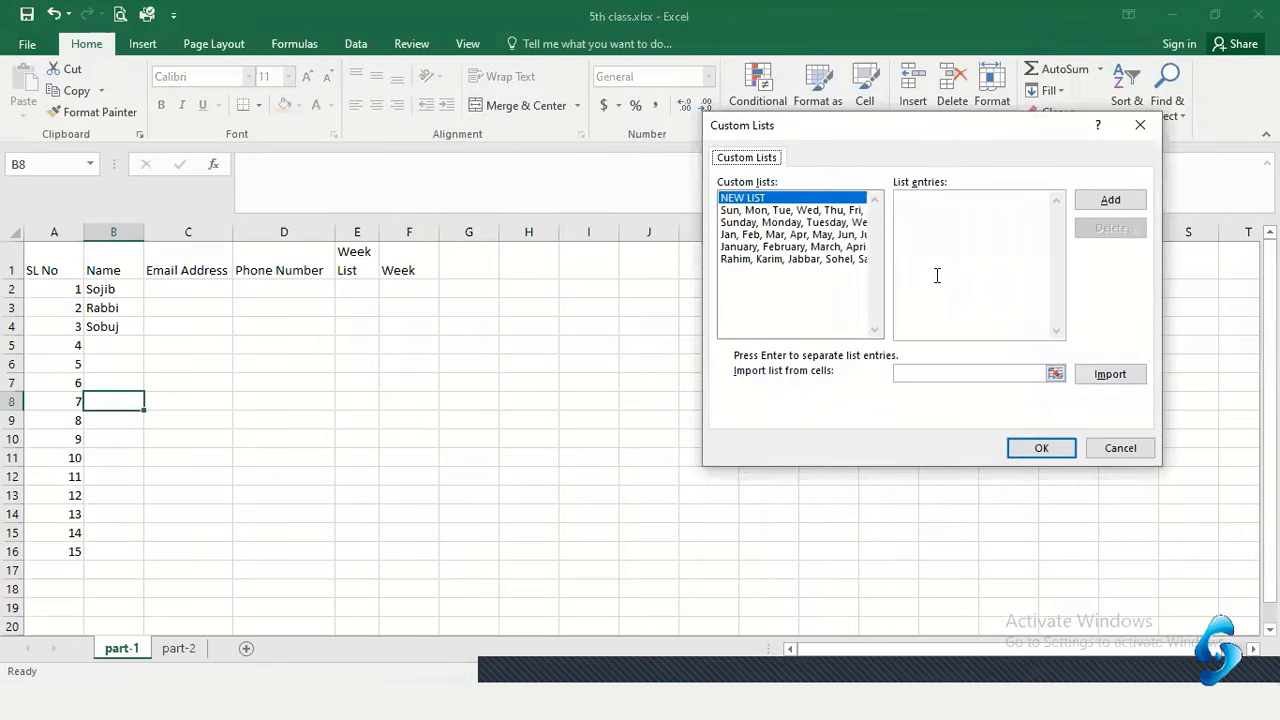
Add a new custom list of the six student names, one per line, and confirm it
click(922, 221)
text(Sojib )
text(Rabbi )
text(Ka)
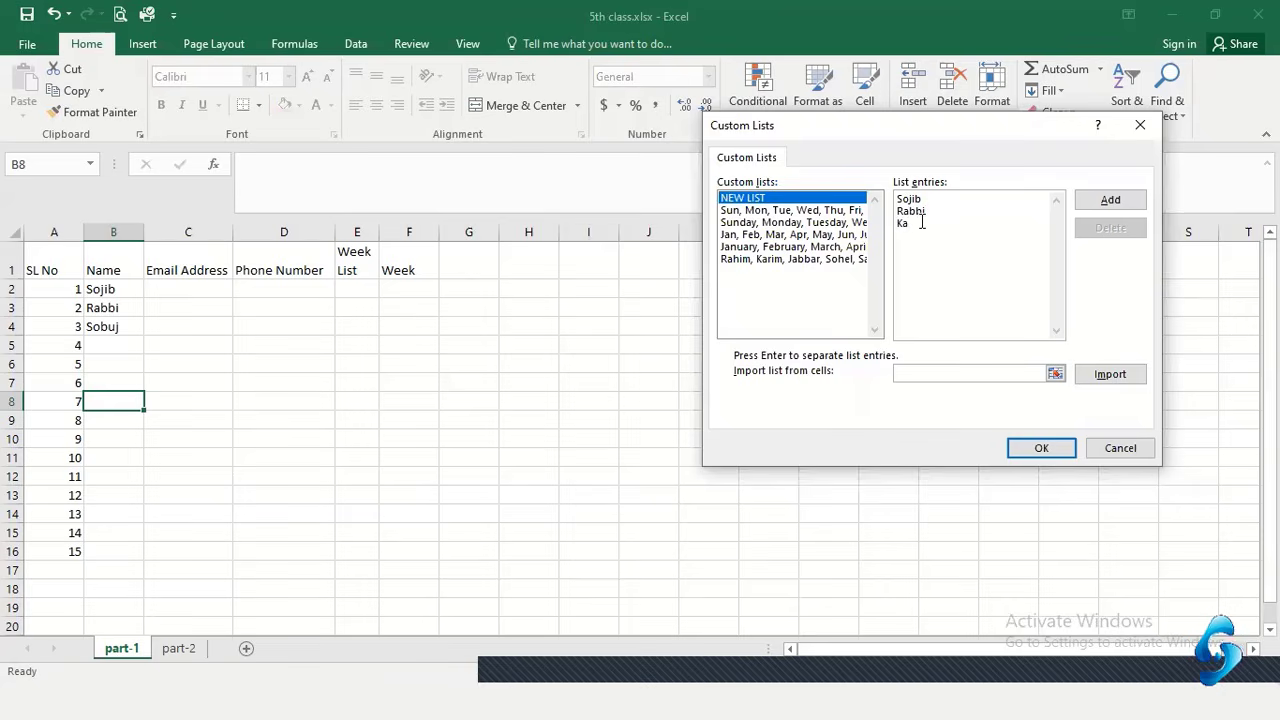
text(bi)
text(buj )
text(Taijul)
text(Sakib)
click(1117, 199)
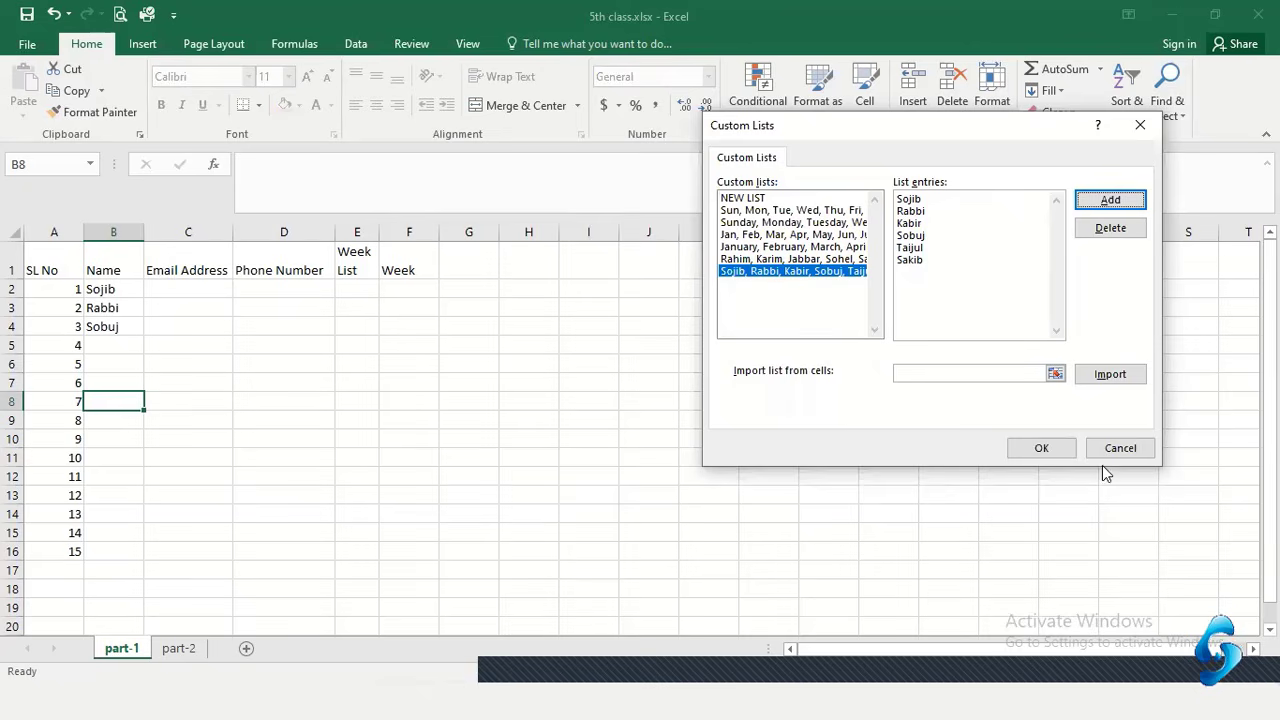
click(1060, 450)
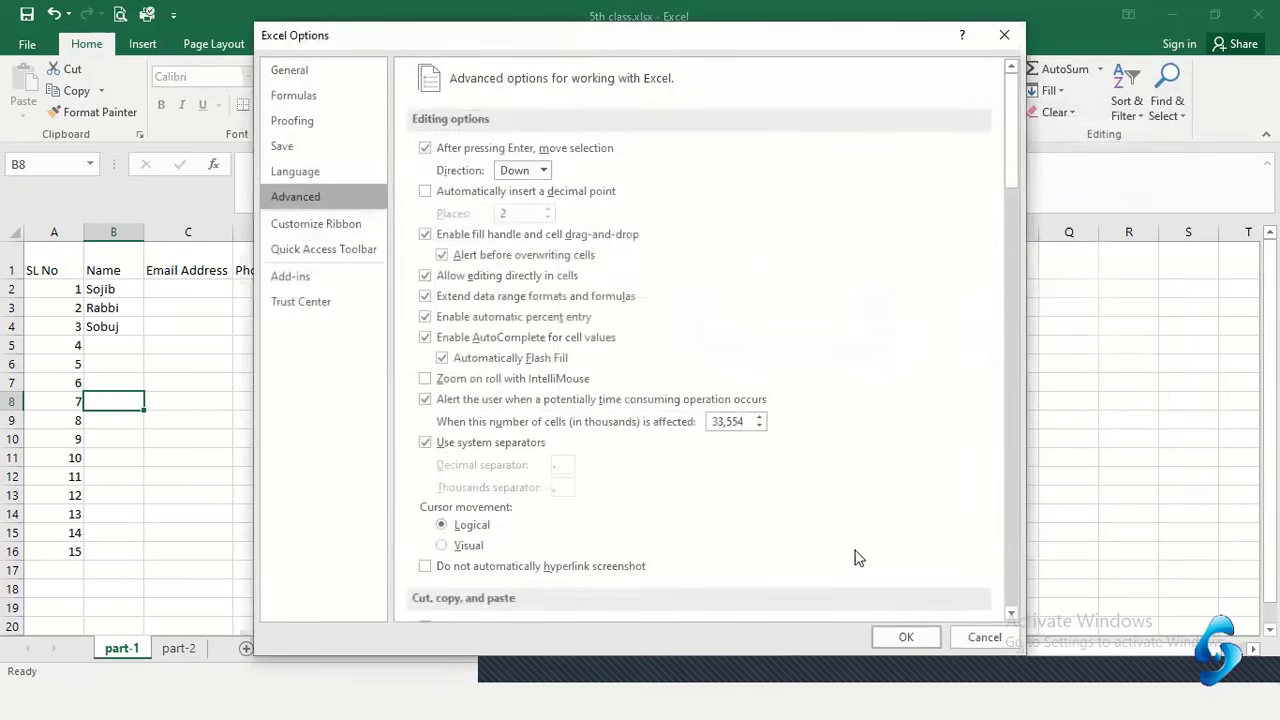
Close Excel Options and clear B3:B4 so only the first name remains in B2
click(932, 632)
click(271, 360)
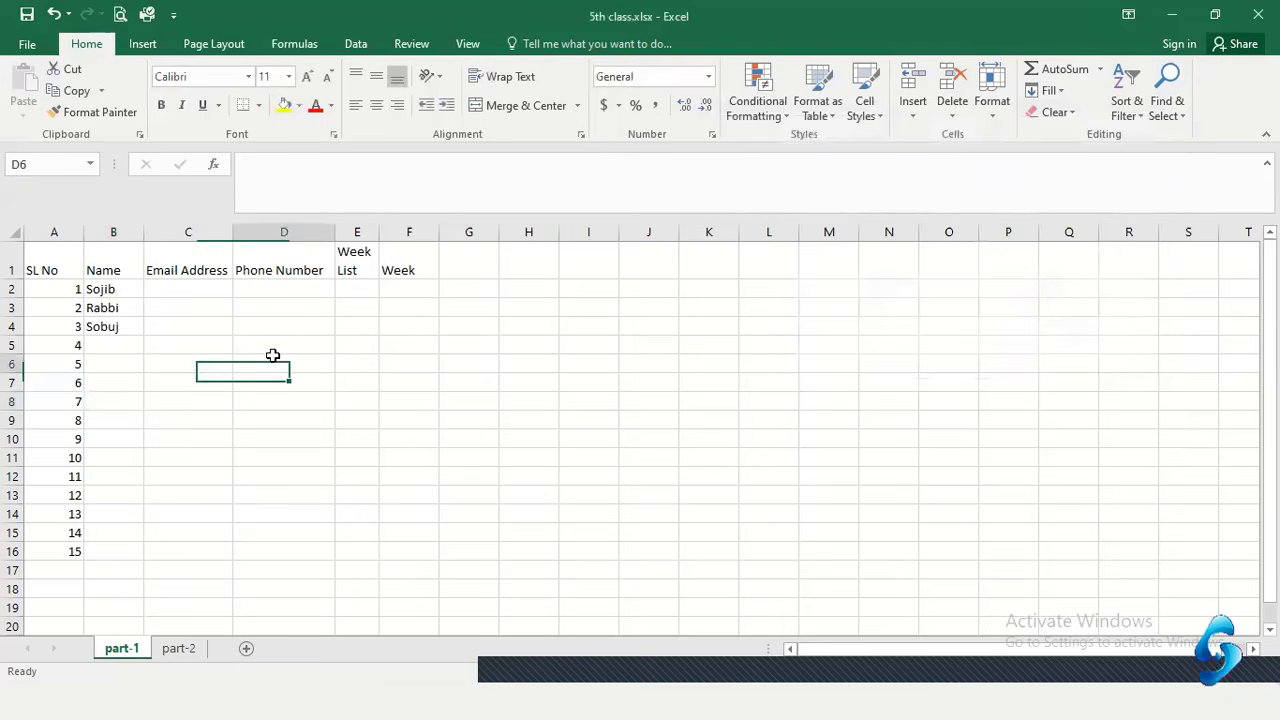
drag(108, 304, 103, 326)
key(Delete)
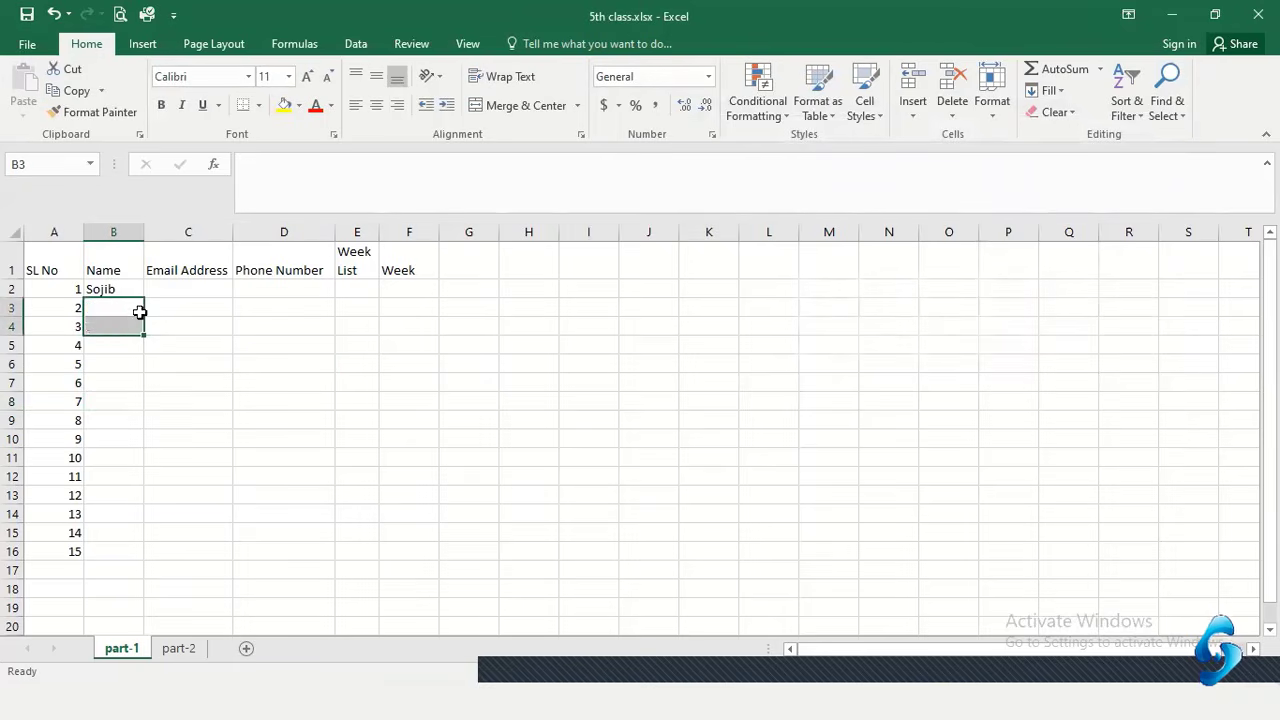
click(170, 305)
click(115, 292)
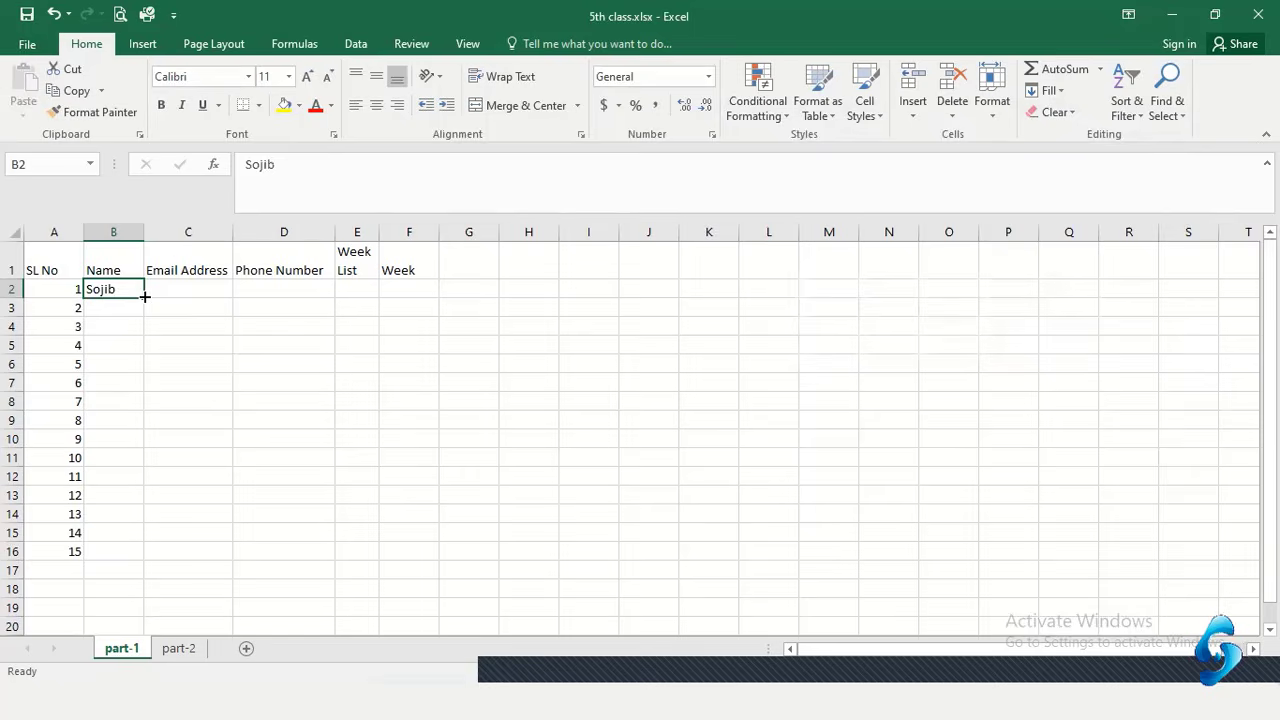
Auto-fill the six-name custom list from B2 down to B16 and review its repeating cycles
double_click(145, 294)
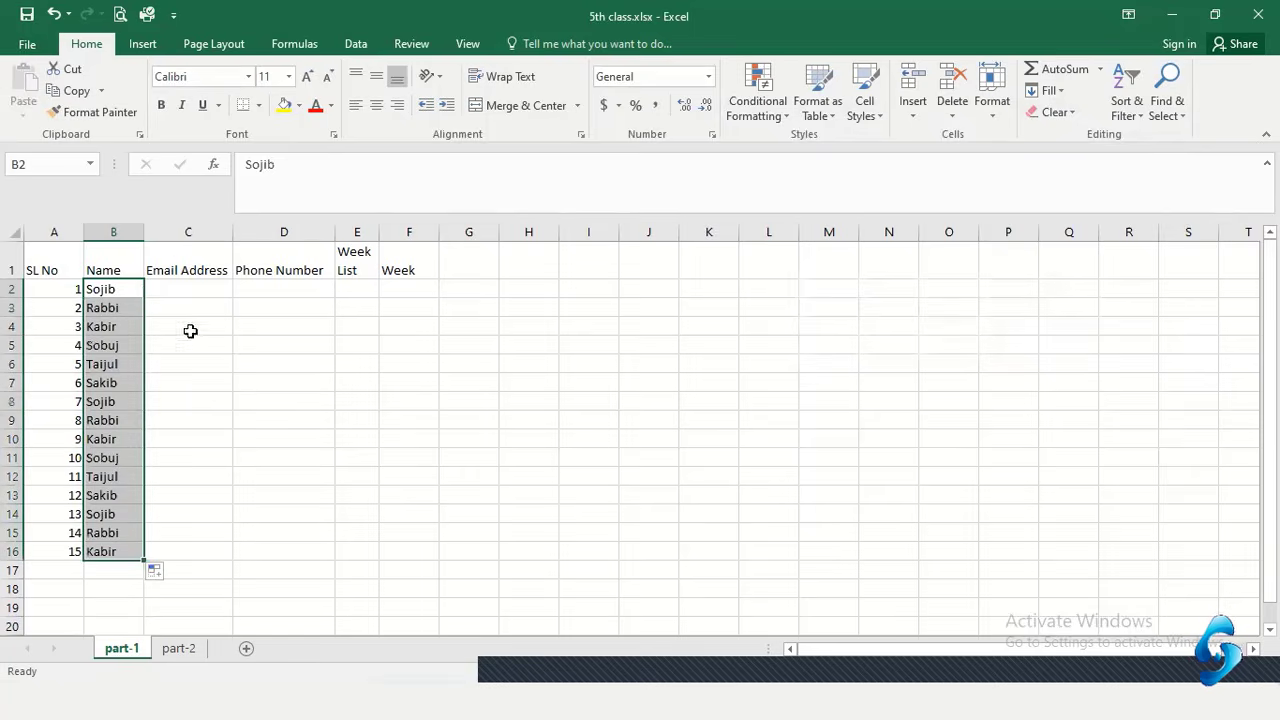
click(283, 364)
drag(114, 286, 116, 380)
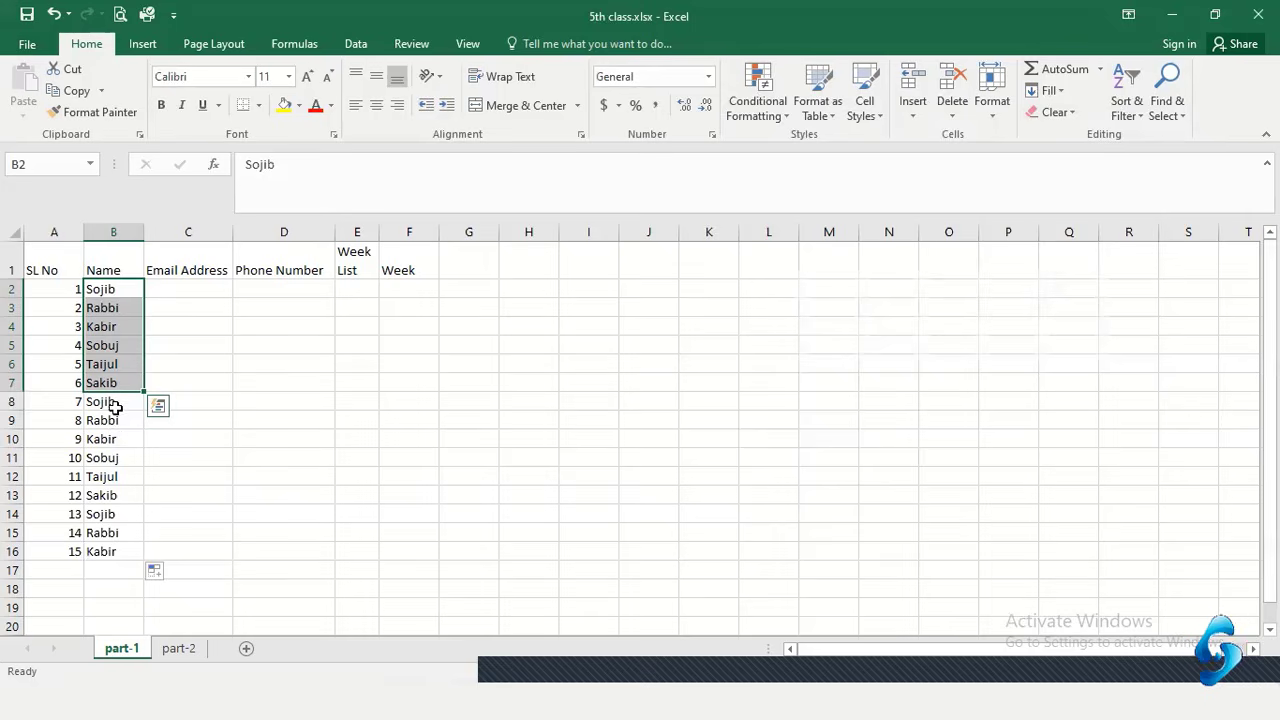
drag(110, 402, 118, 552)
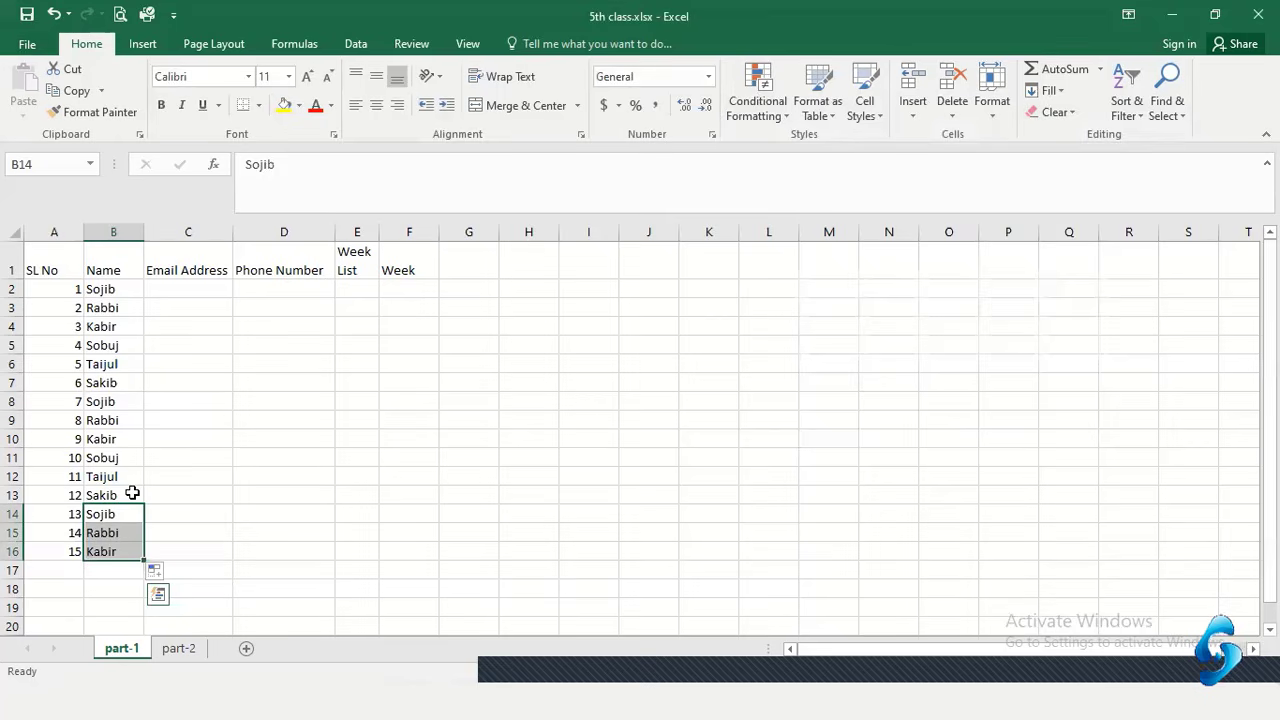
Deselect the filled name cells and select cell C2 under Email Address
click(176, 455)
click(179, 288)
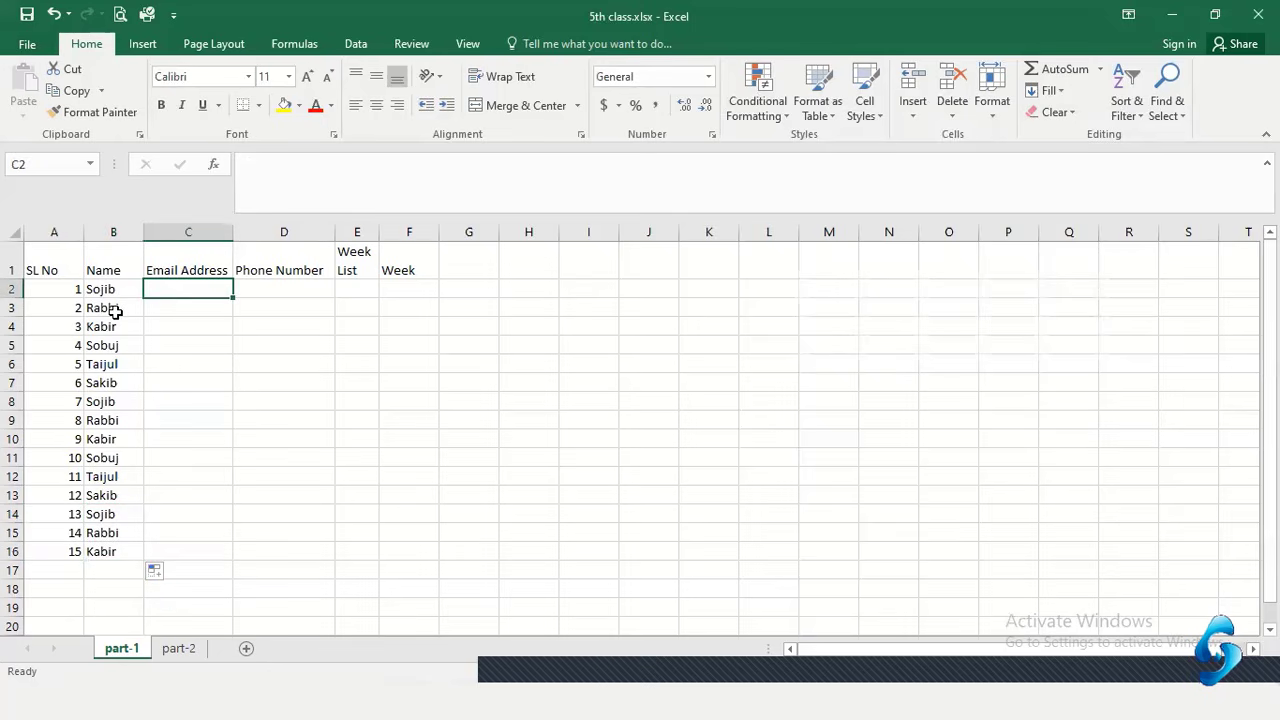
Open Excel Options on the Advanced settings and scroll down the page
click(28, 45)
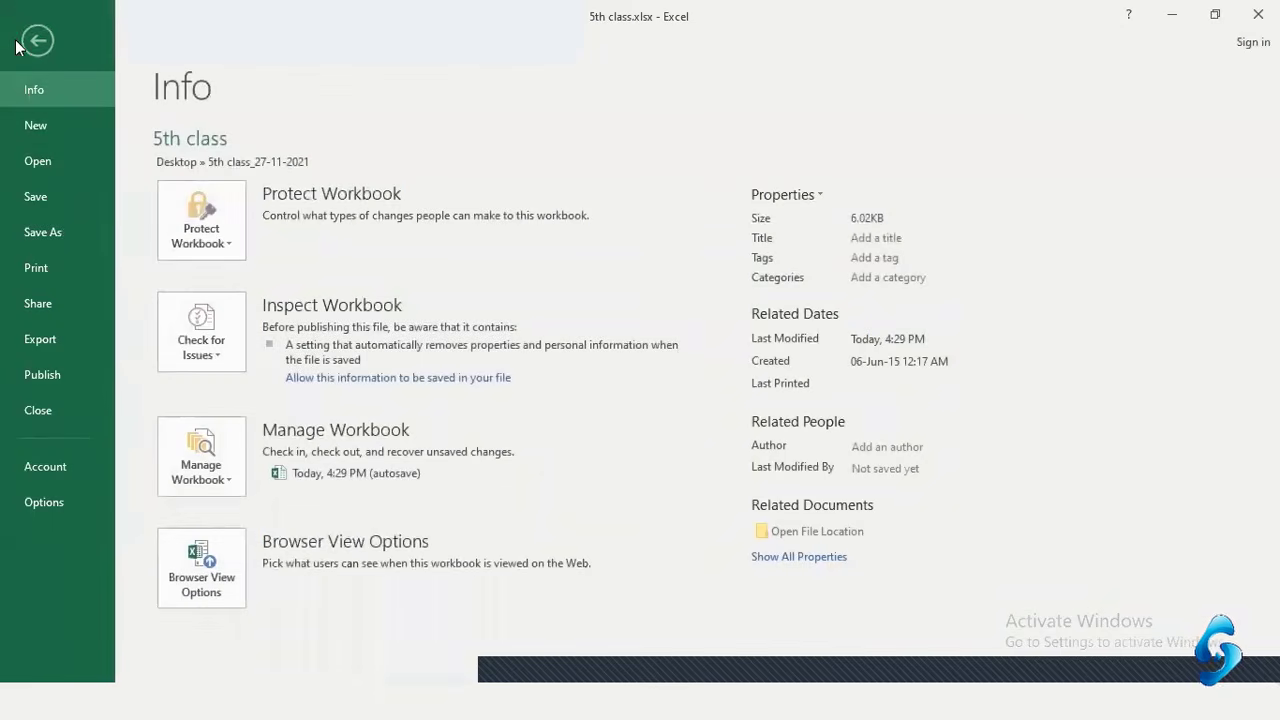
click(43, 504)
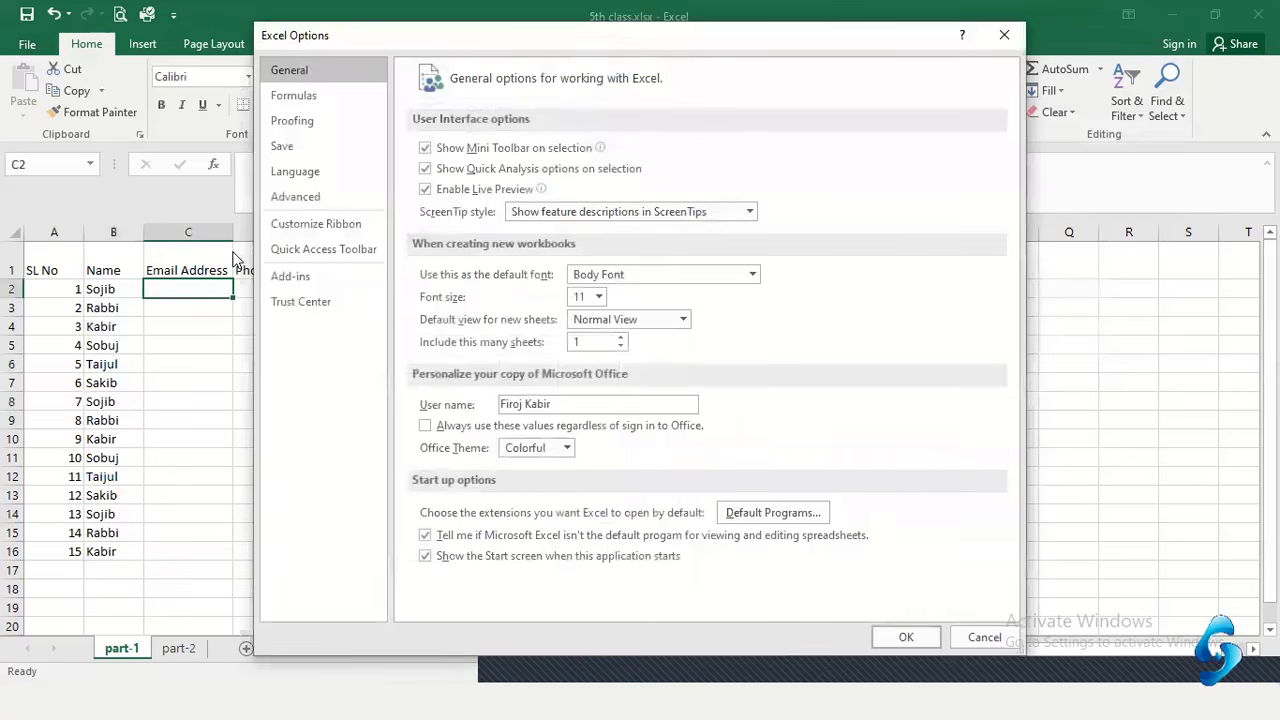
click(313, 199)
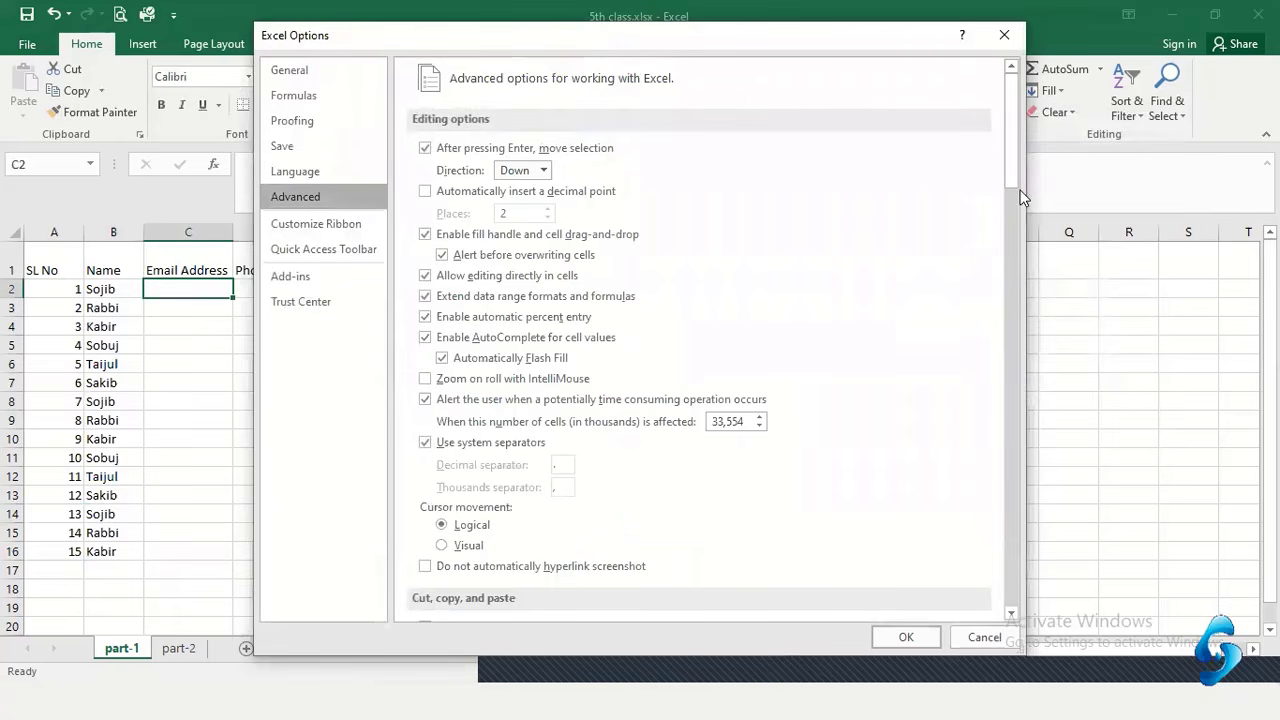
drag(1016, 144, 1012, 521)
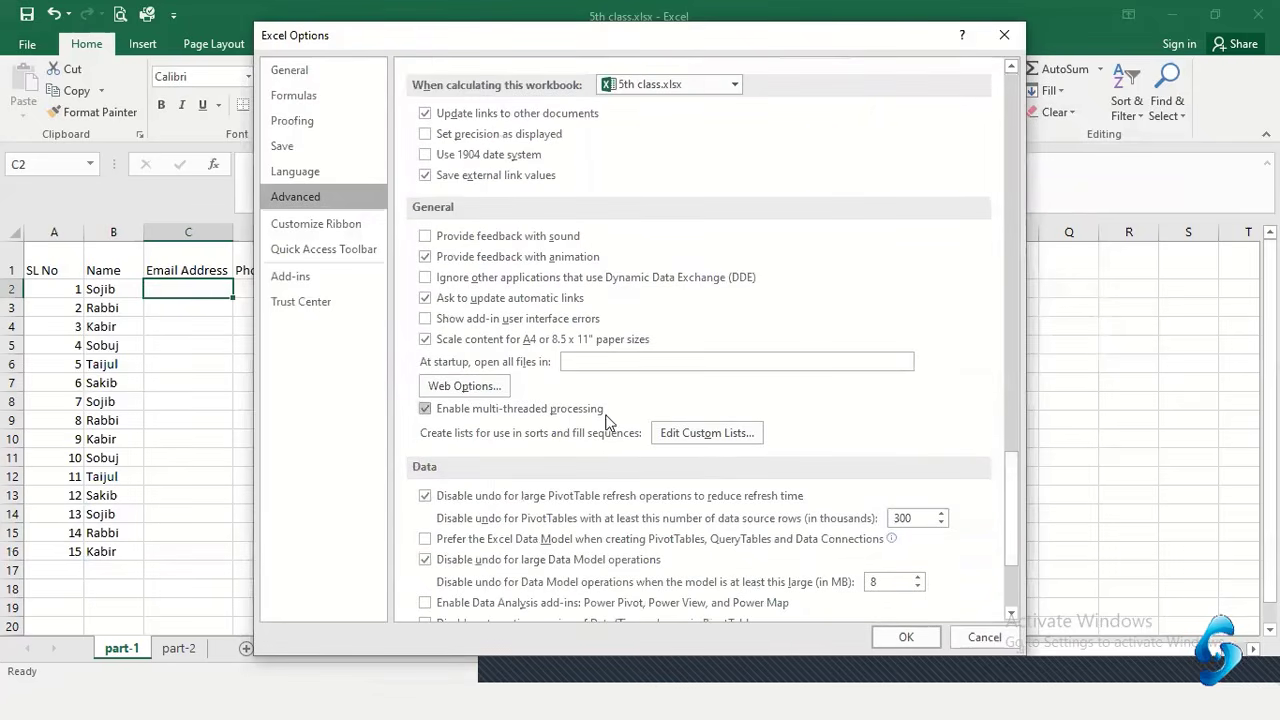
In Edit Custom Lists, type test entries sdfg, sdfg, dfg, delete them, and cancel both dialogs
click(708, 434)
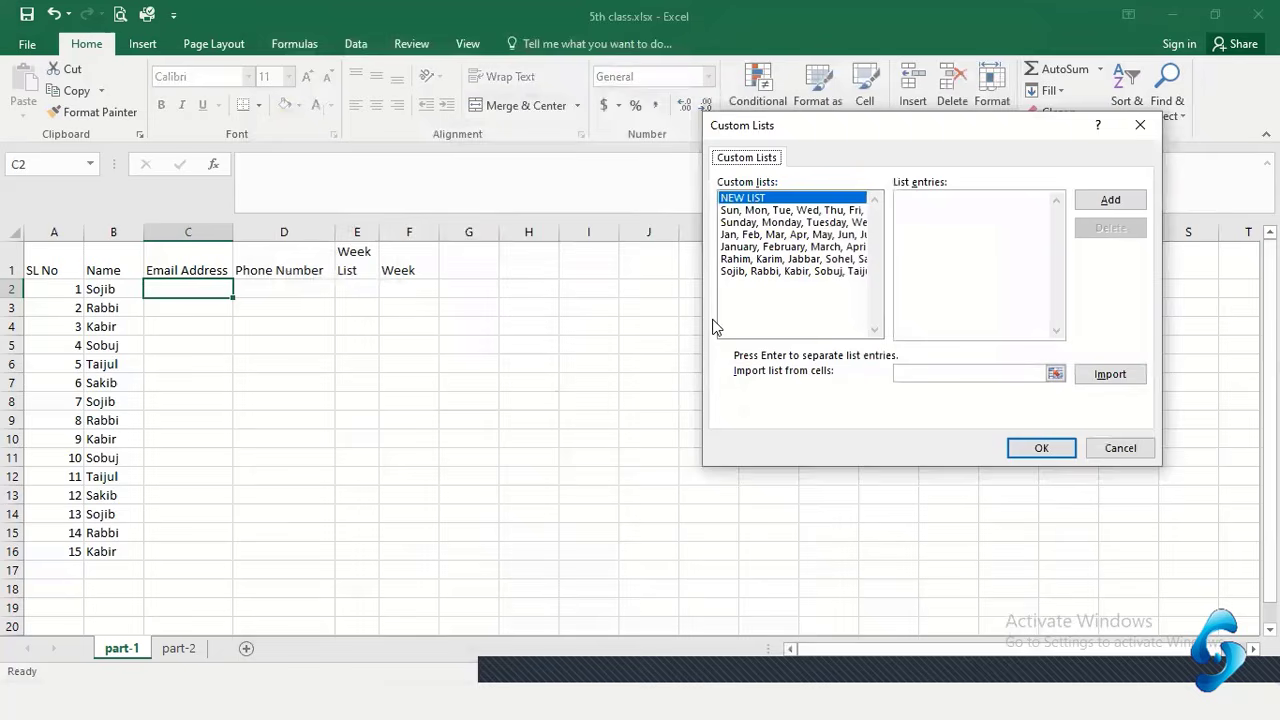
click(935, 224)
text(sdfg)
key(Return)
text(sdfg)
key(Return)
text(dfg)
key(Return)
drag(886, 190, 922, 232)
key(BackSpace)
click(1121, 449)
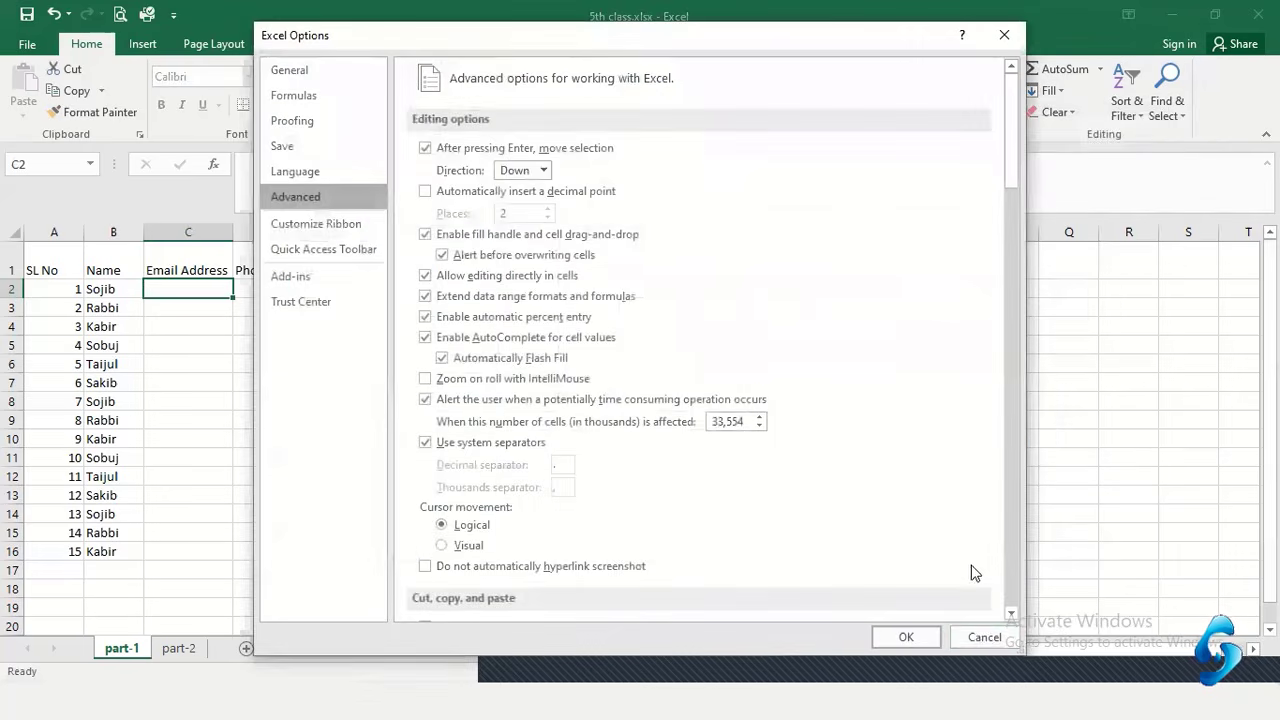
click(983, 636)
Type the first person's e-mail address into C2, then select cell D2
click(330, 327)
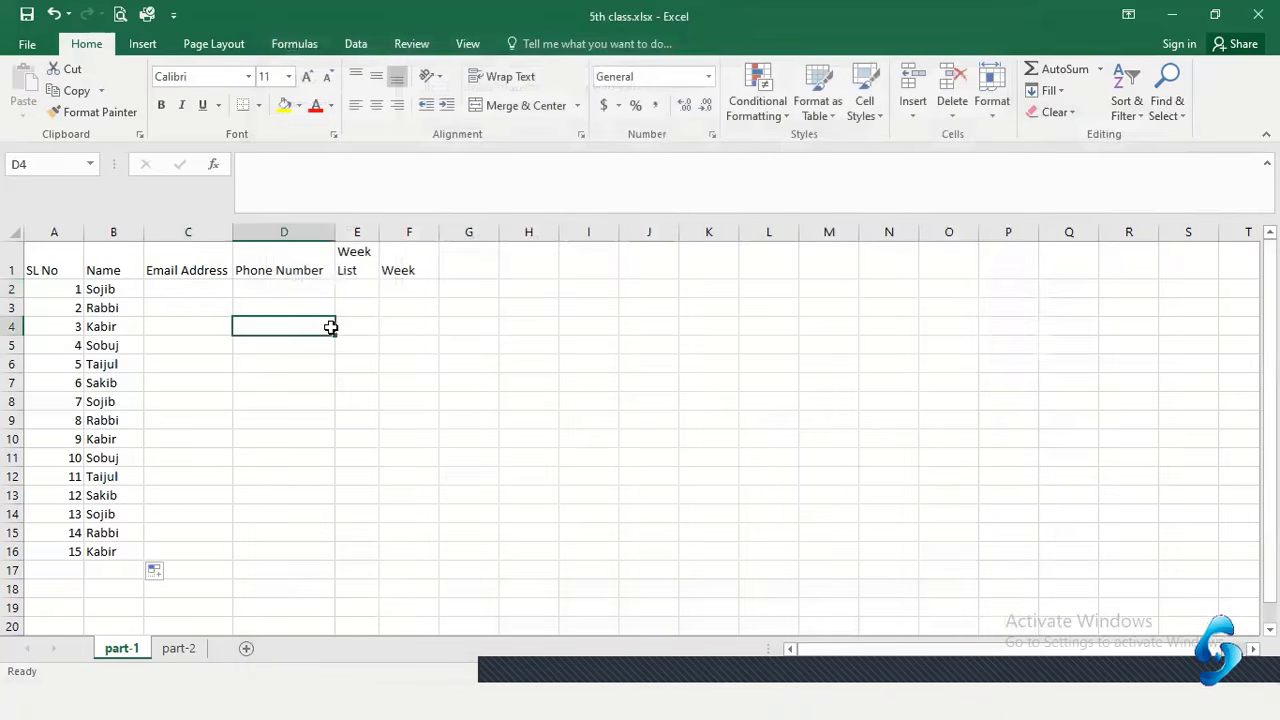
click(196, 288)
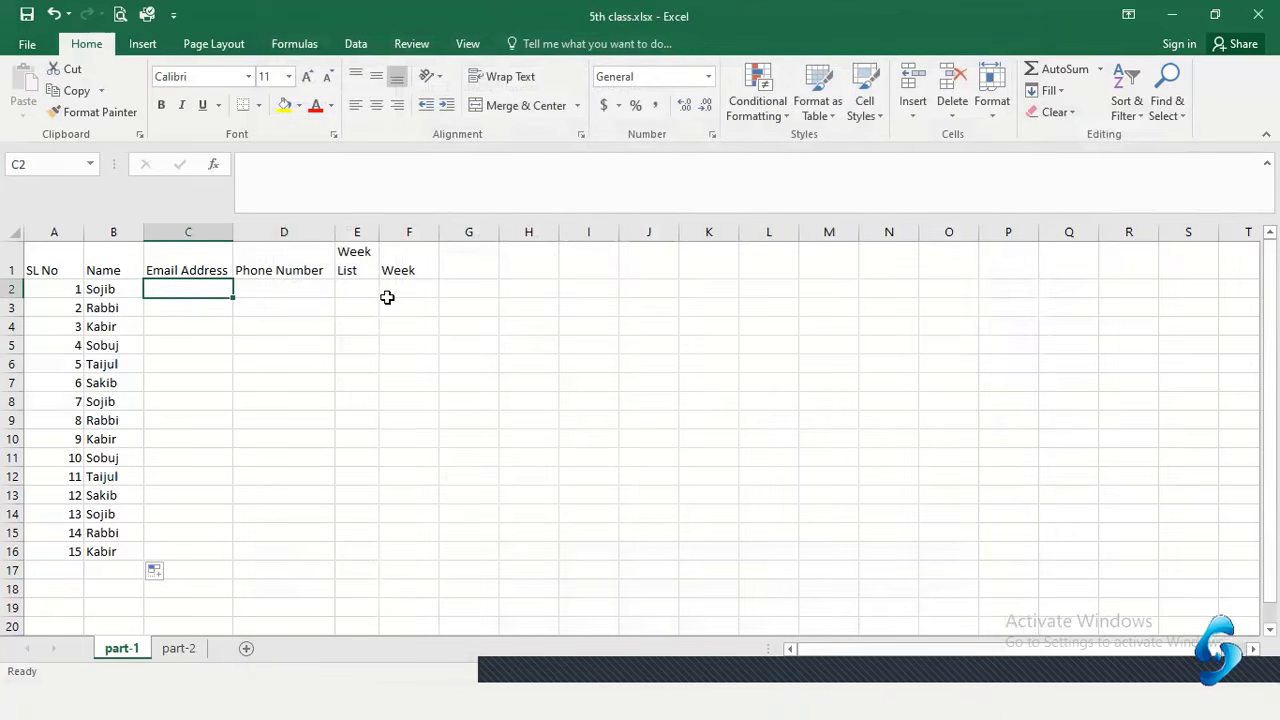
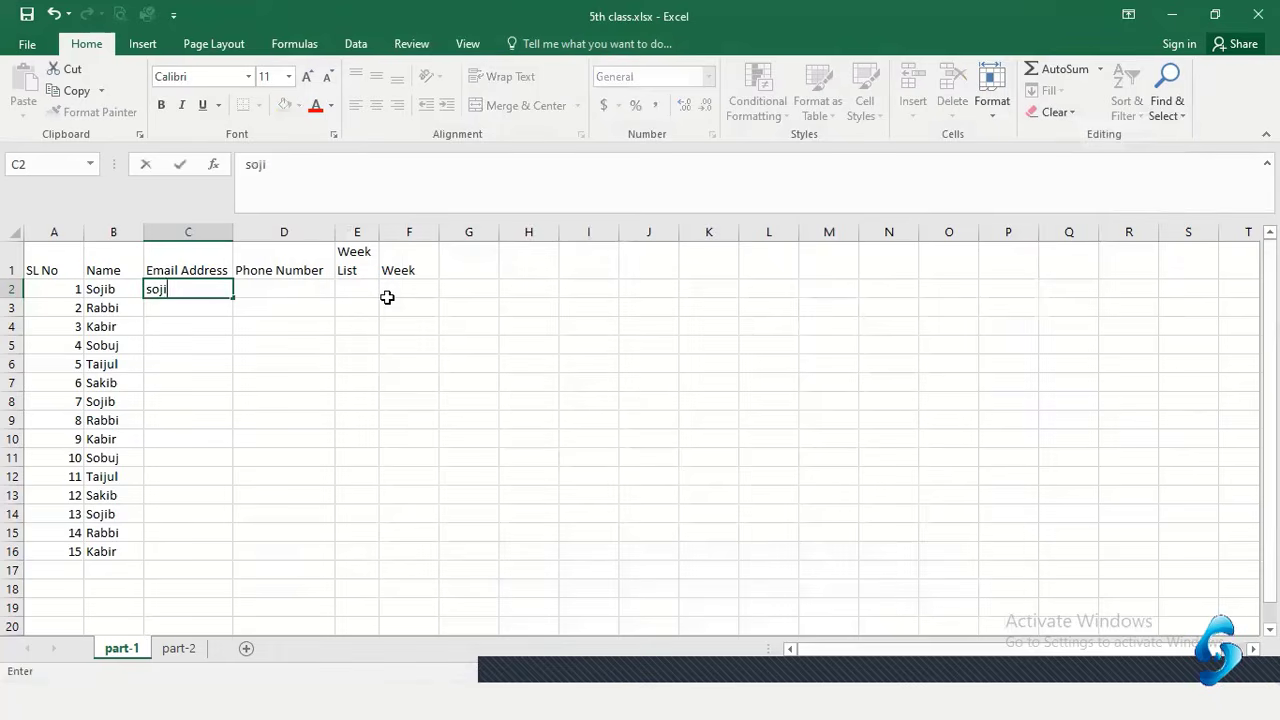
key(Tab)
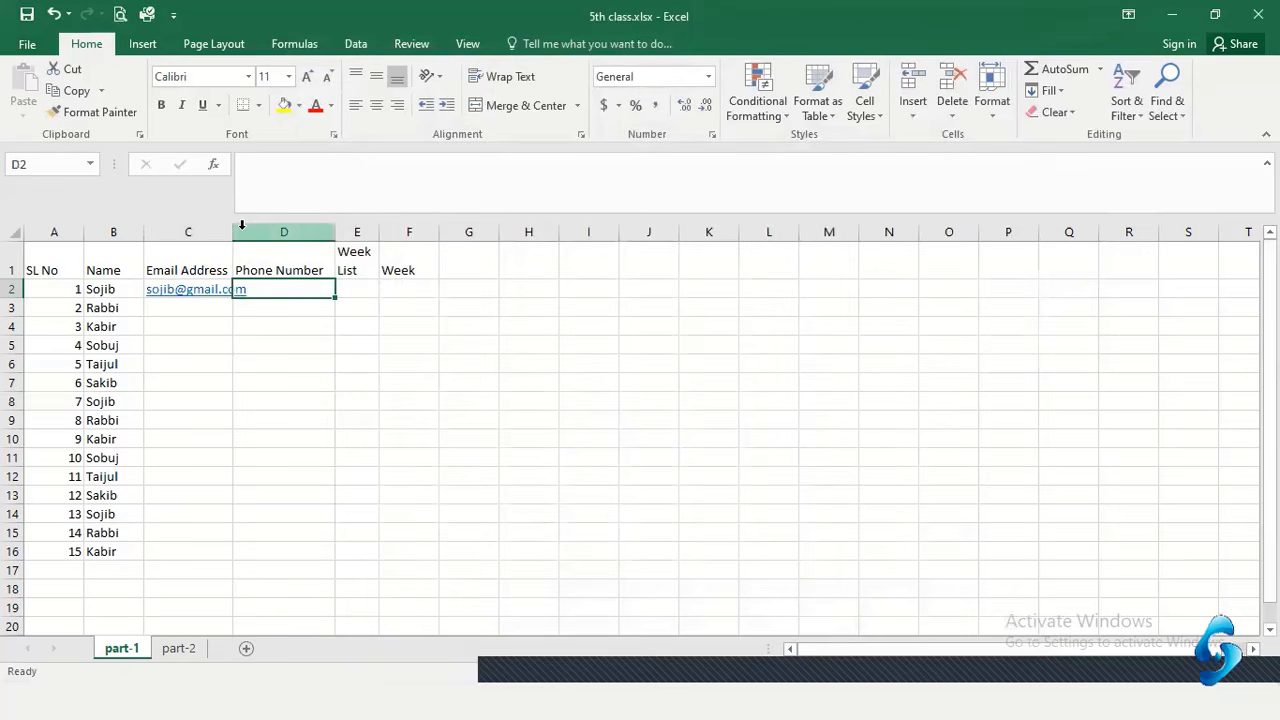
click(236, 324)
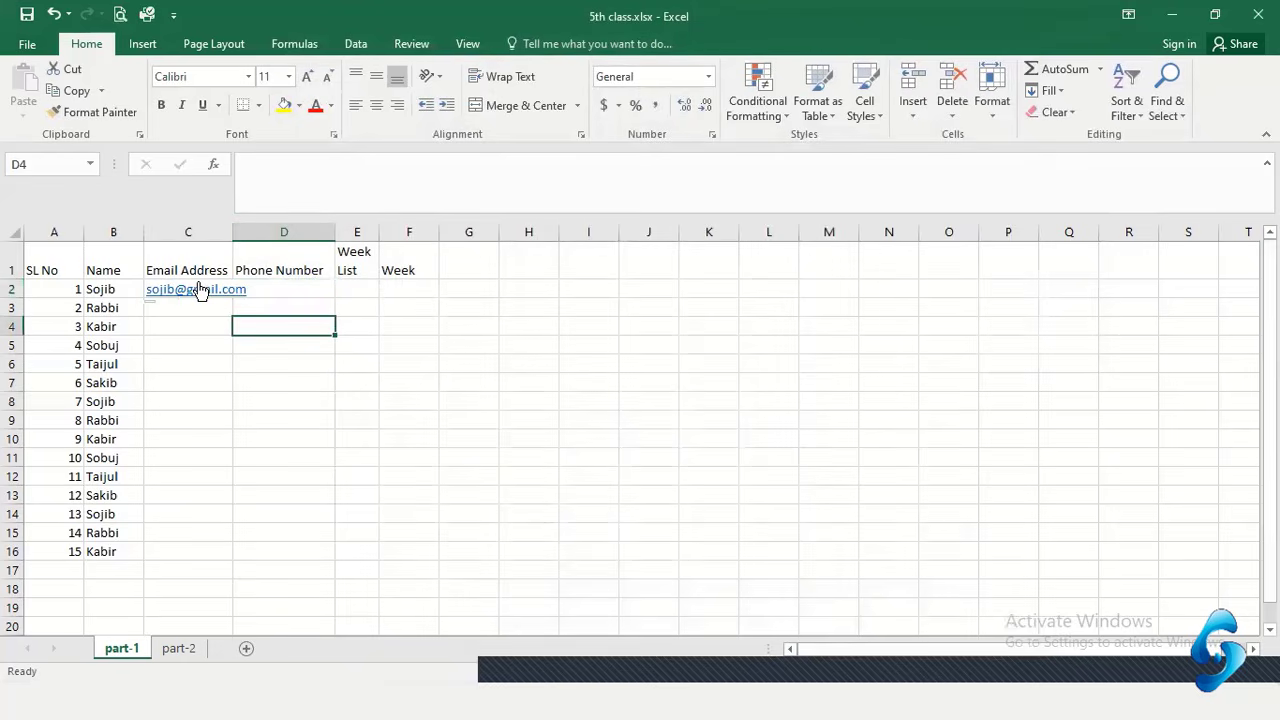
click(265, 285)
Widen column C to fit the e-mail, then enter phone numbers in D2 and D3
drag(234, 232, 256, 232)
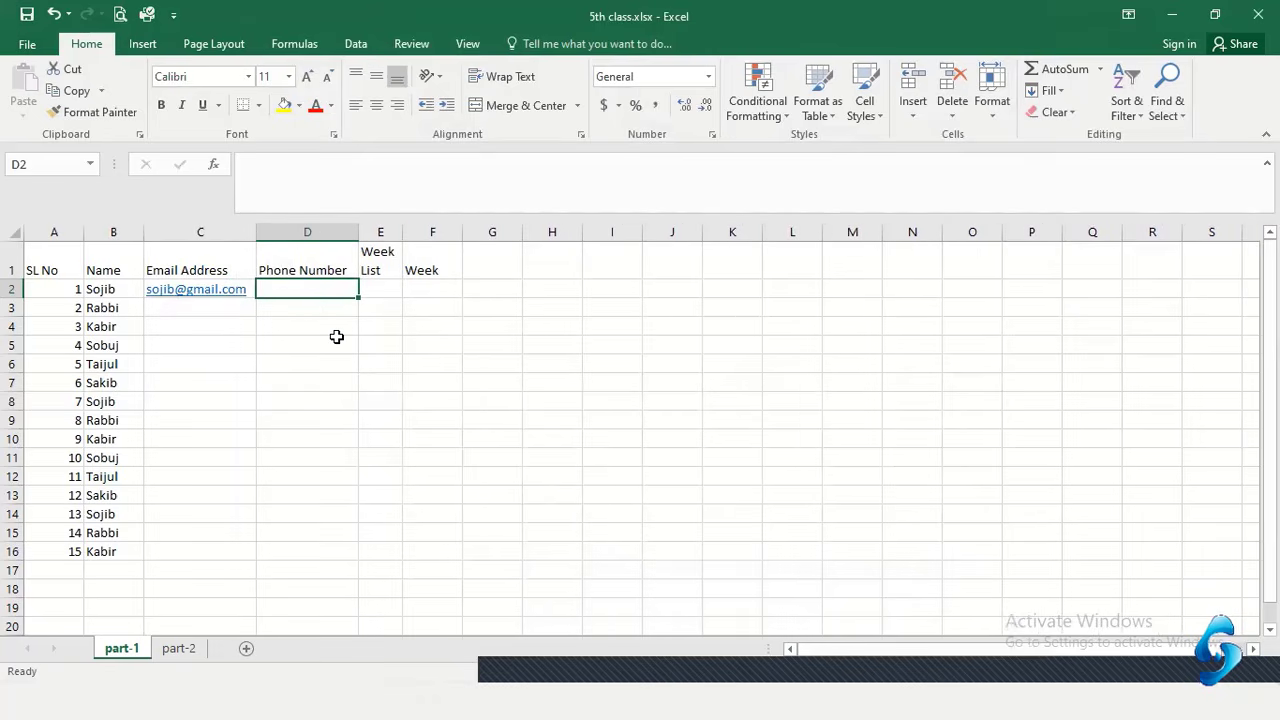
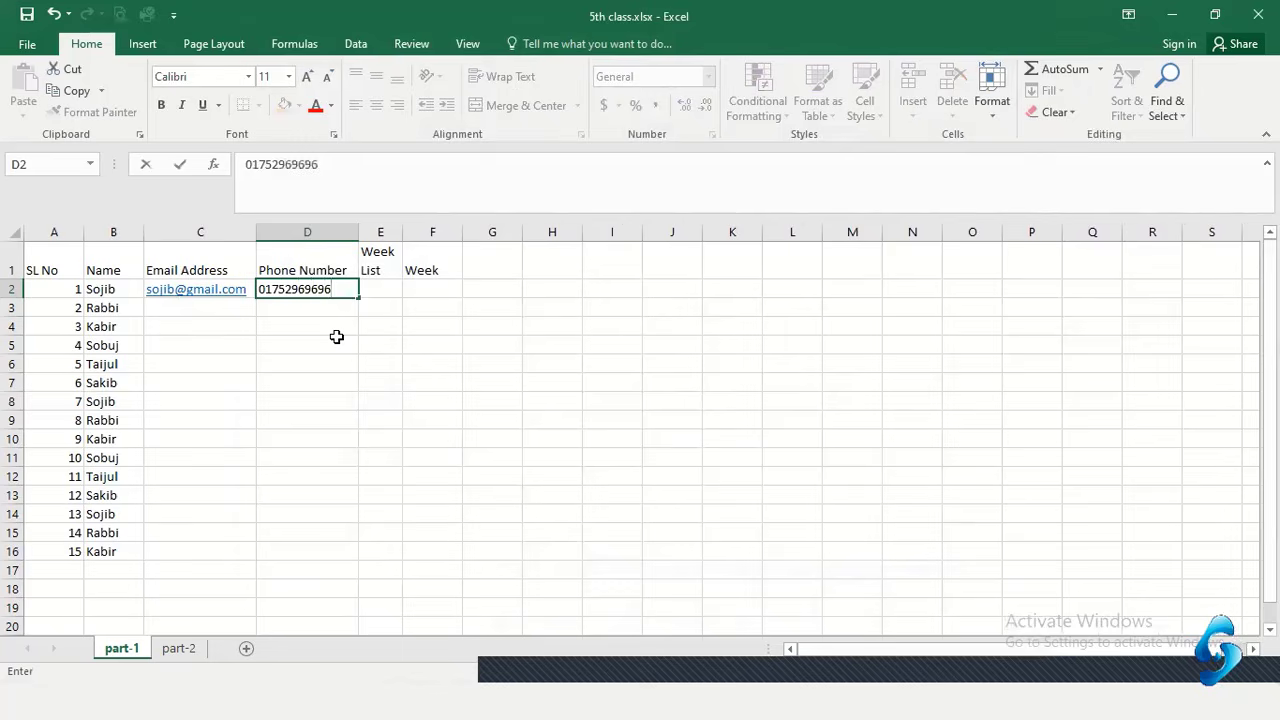
key(Return)
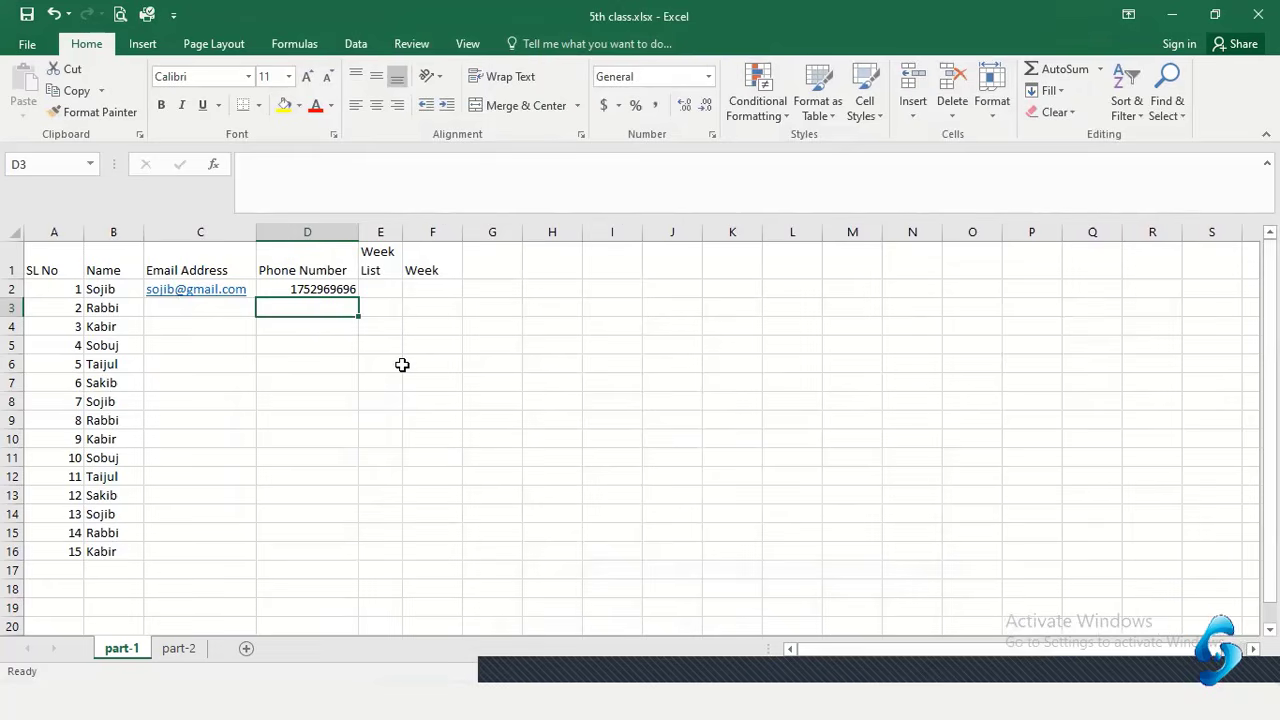
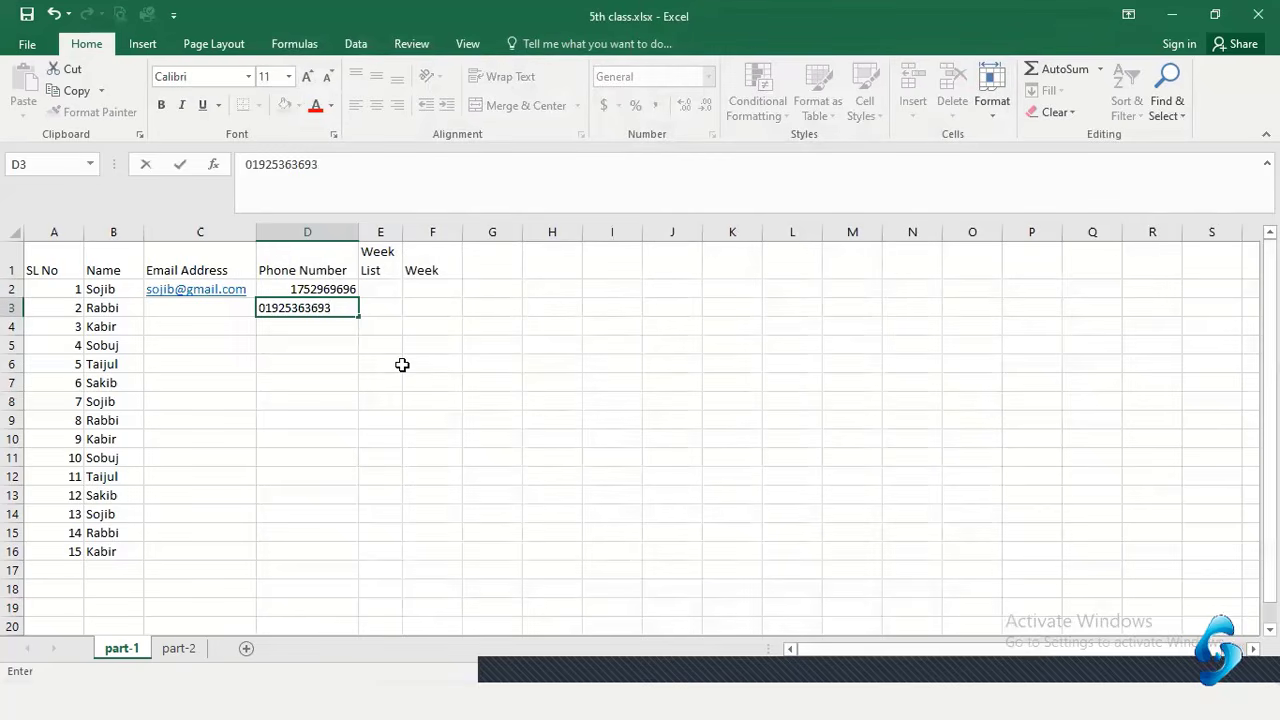
key(Return)
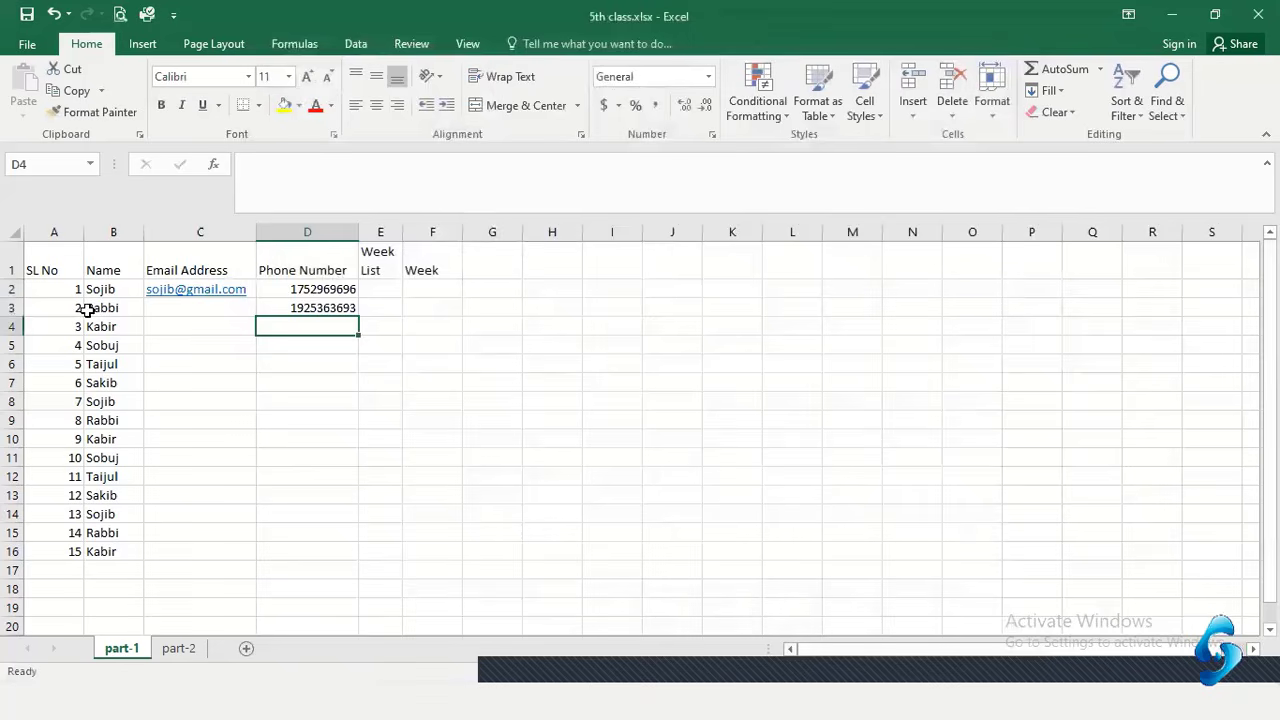
Enter phone numbers in D5 and D6 with a leading apostrophe so their zeros stay
click(295, 355)
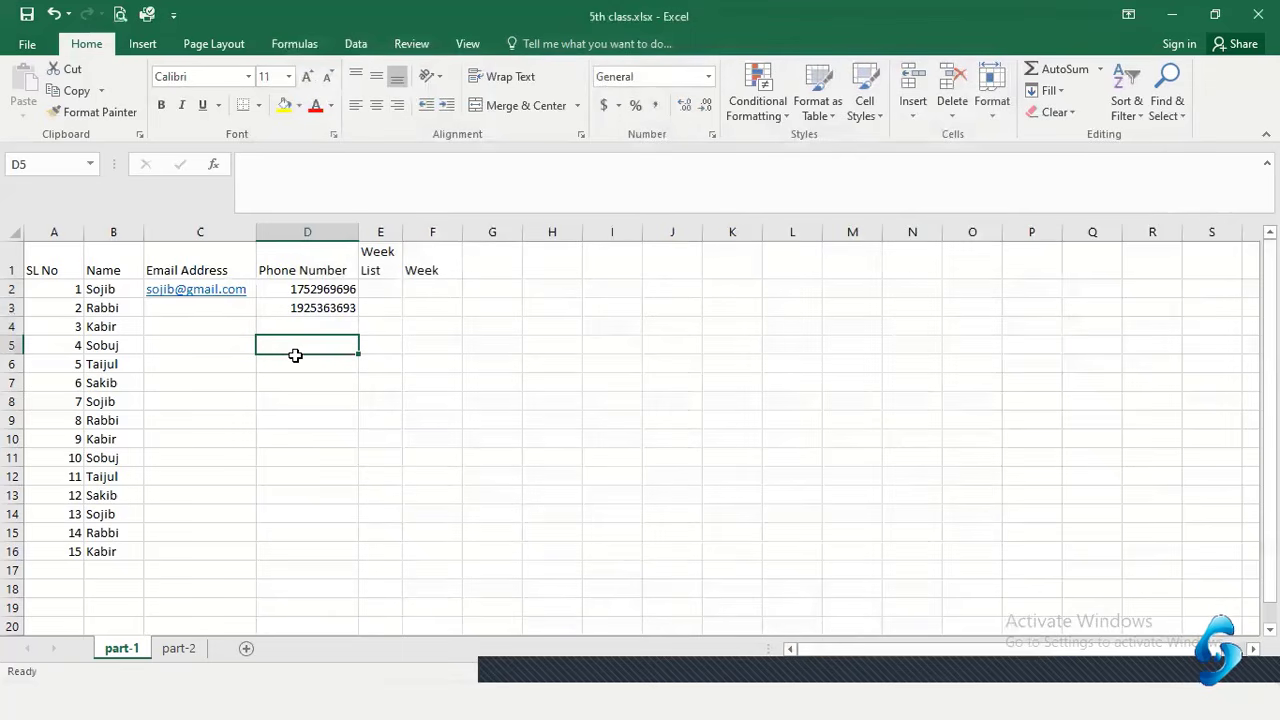
text(0)
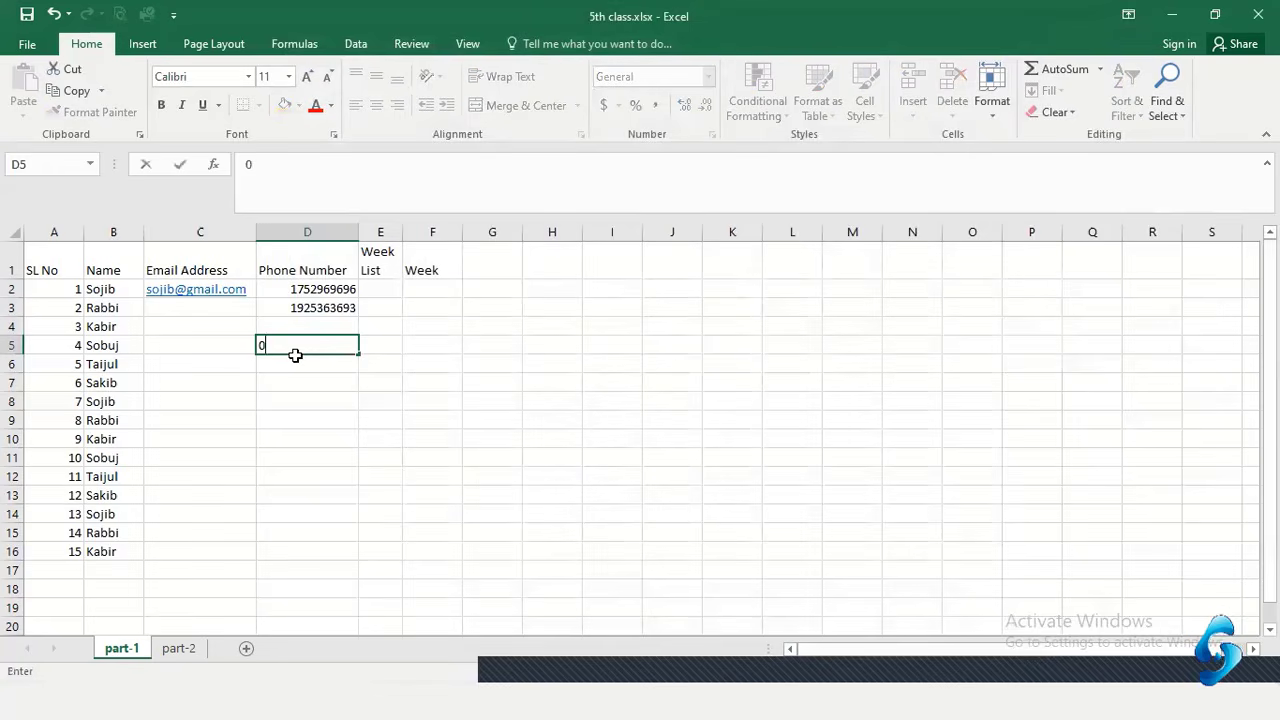
key(BackSpace)
text(')
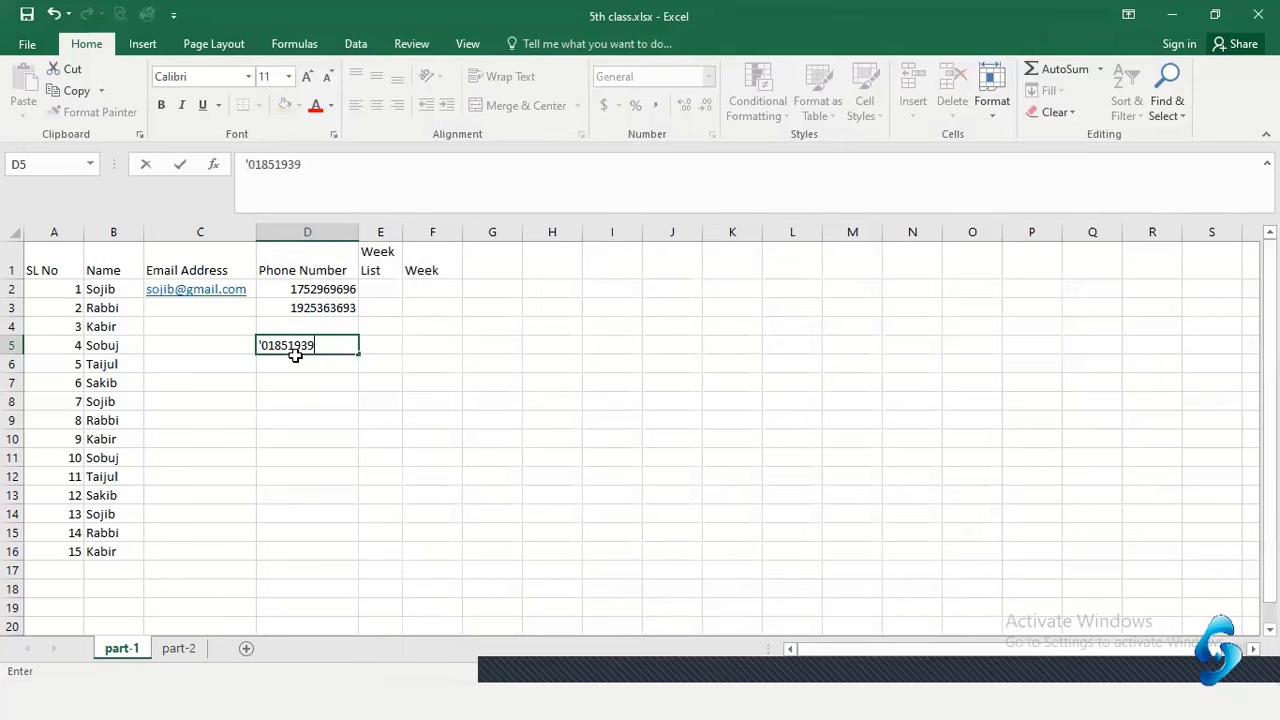
key(Return)
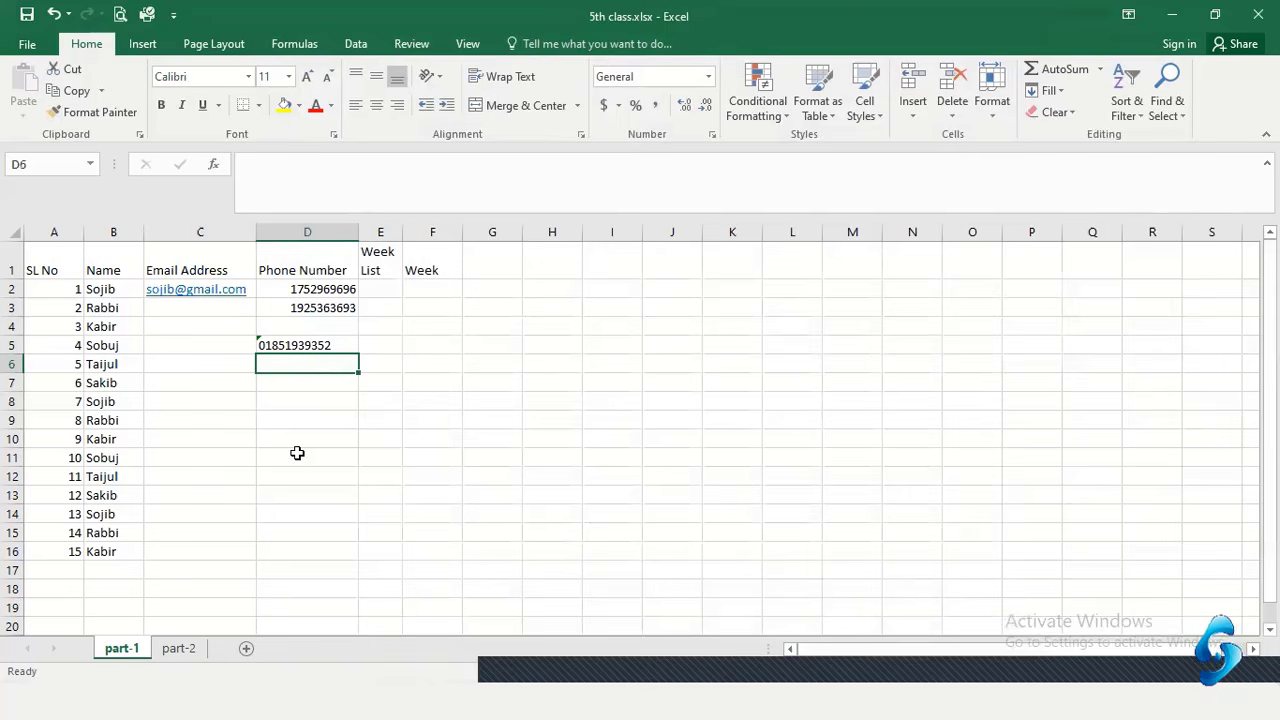
text(')
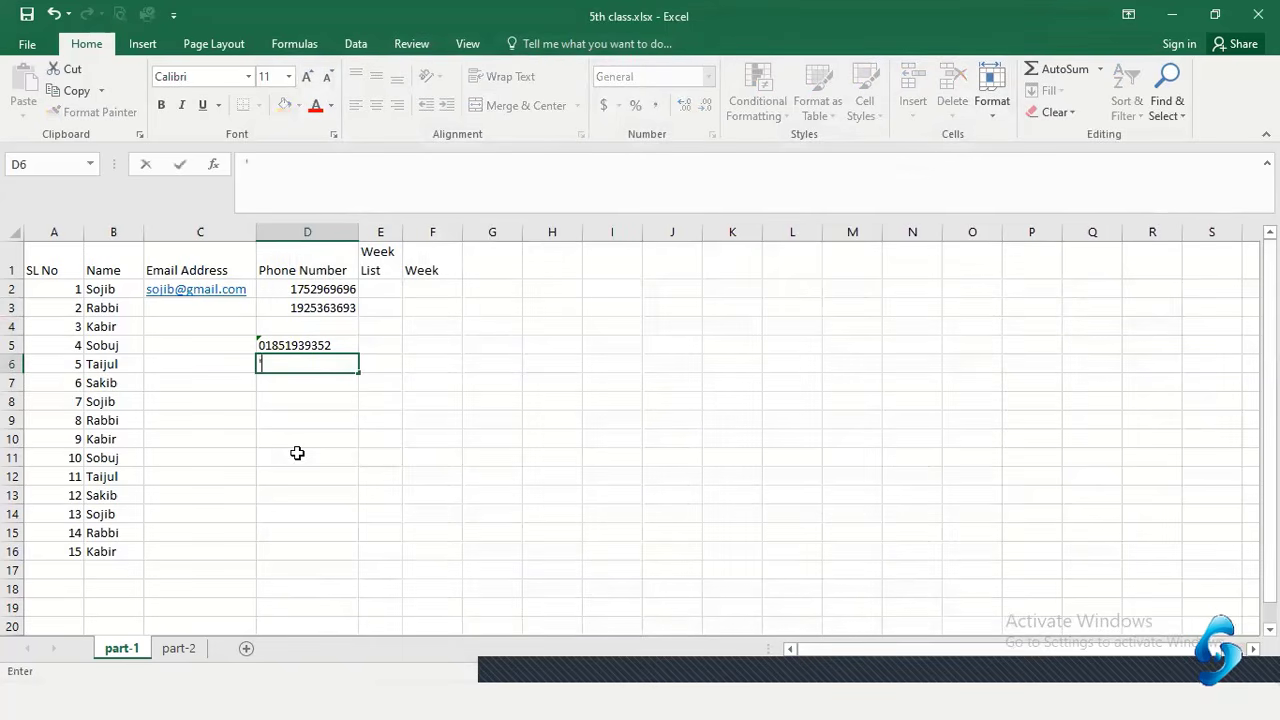
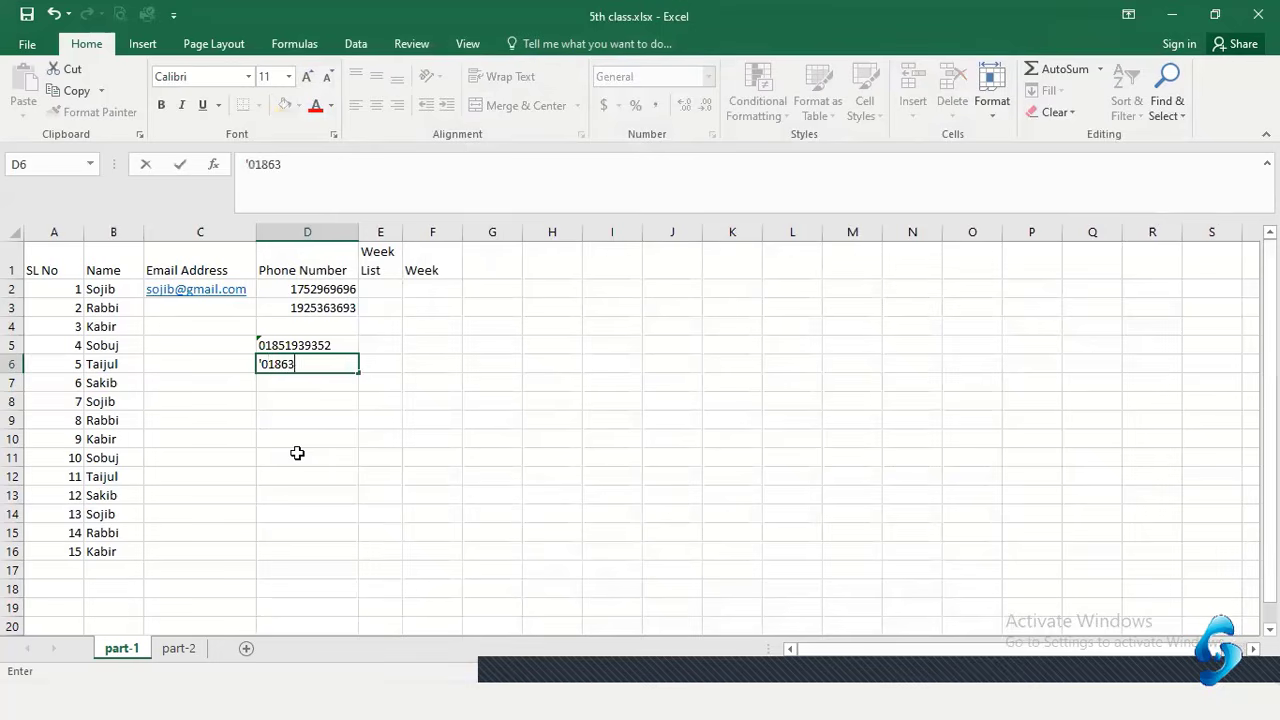
key(Return)
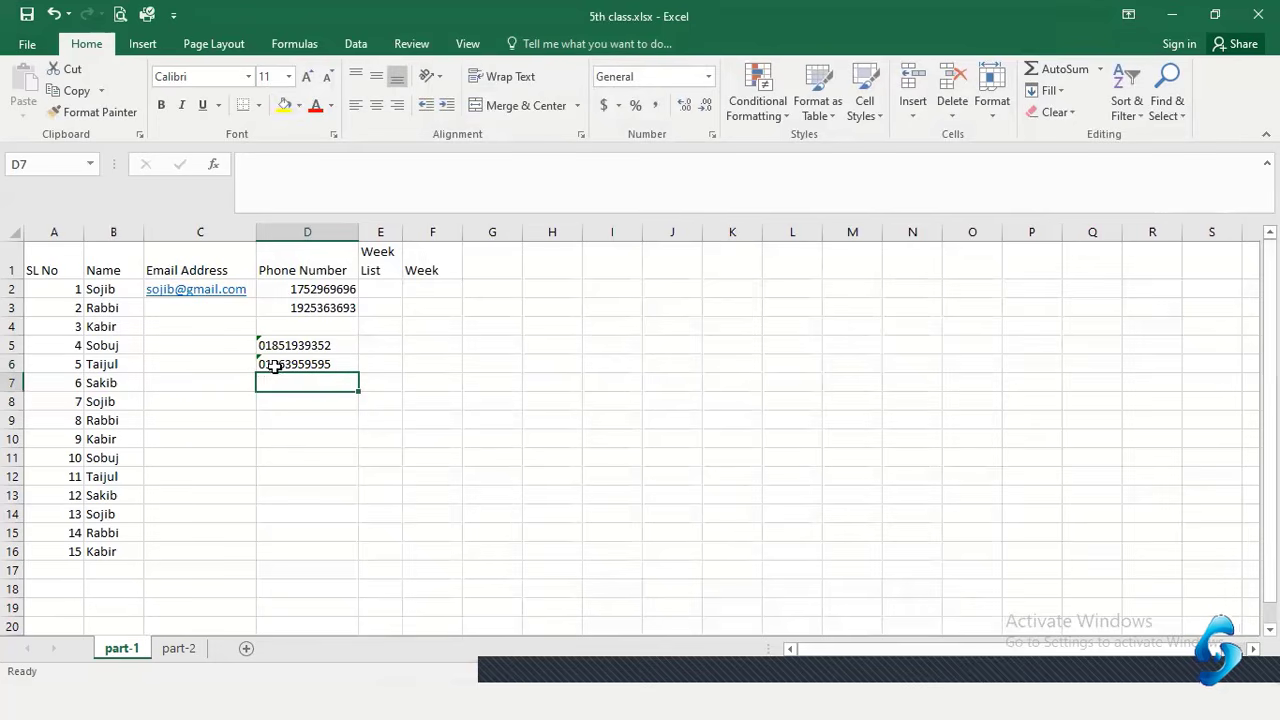
Enter hyphenated phone numbers in D8 and D9, then move down to D11
key(Down)
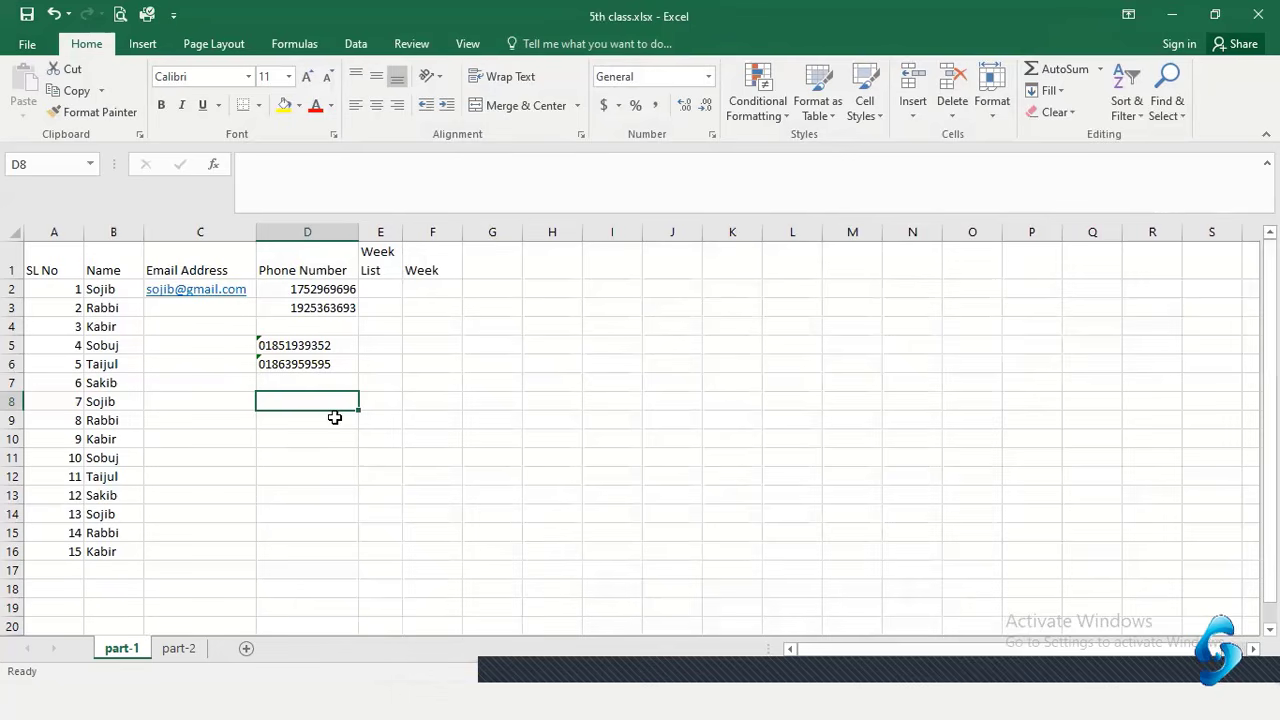
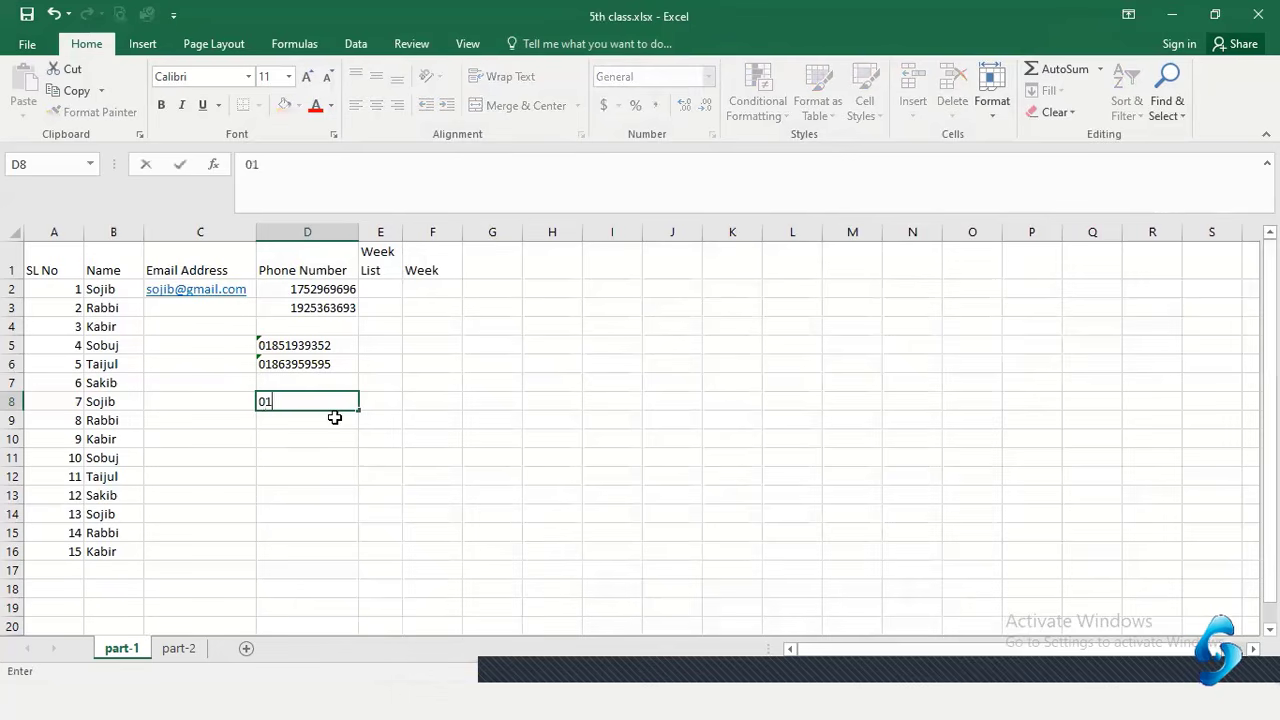
key(Return)
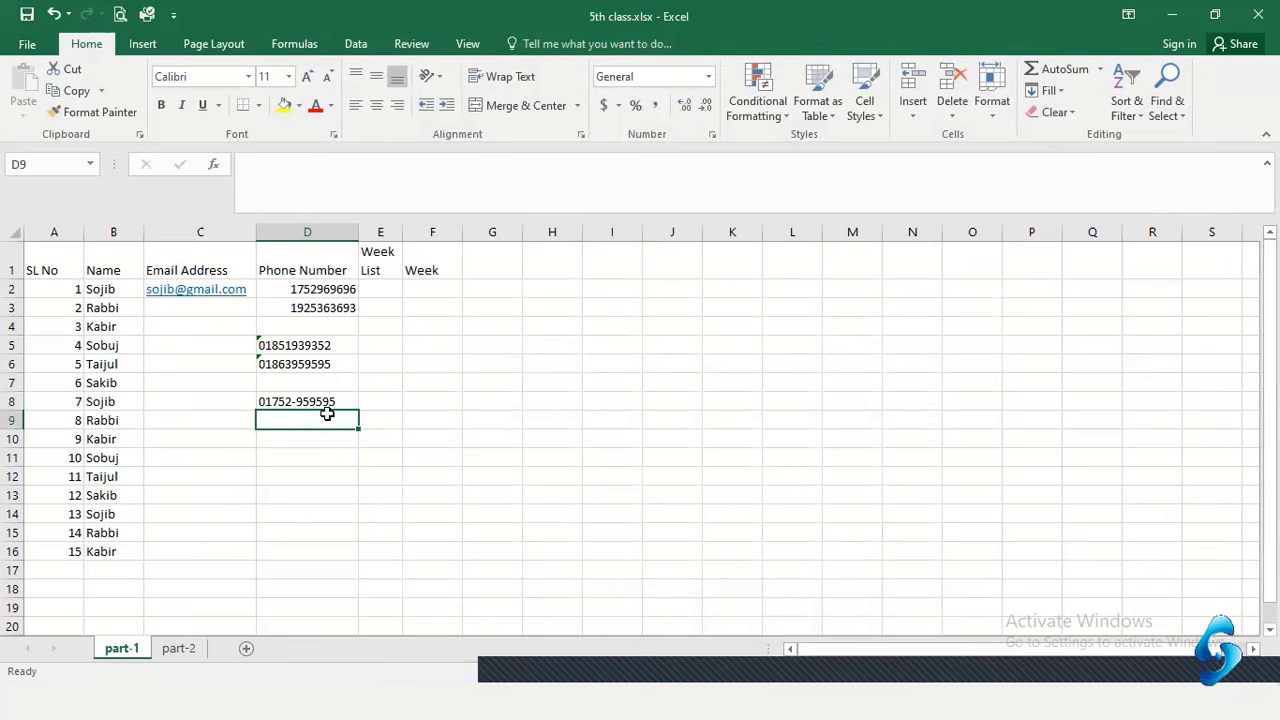
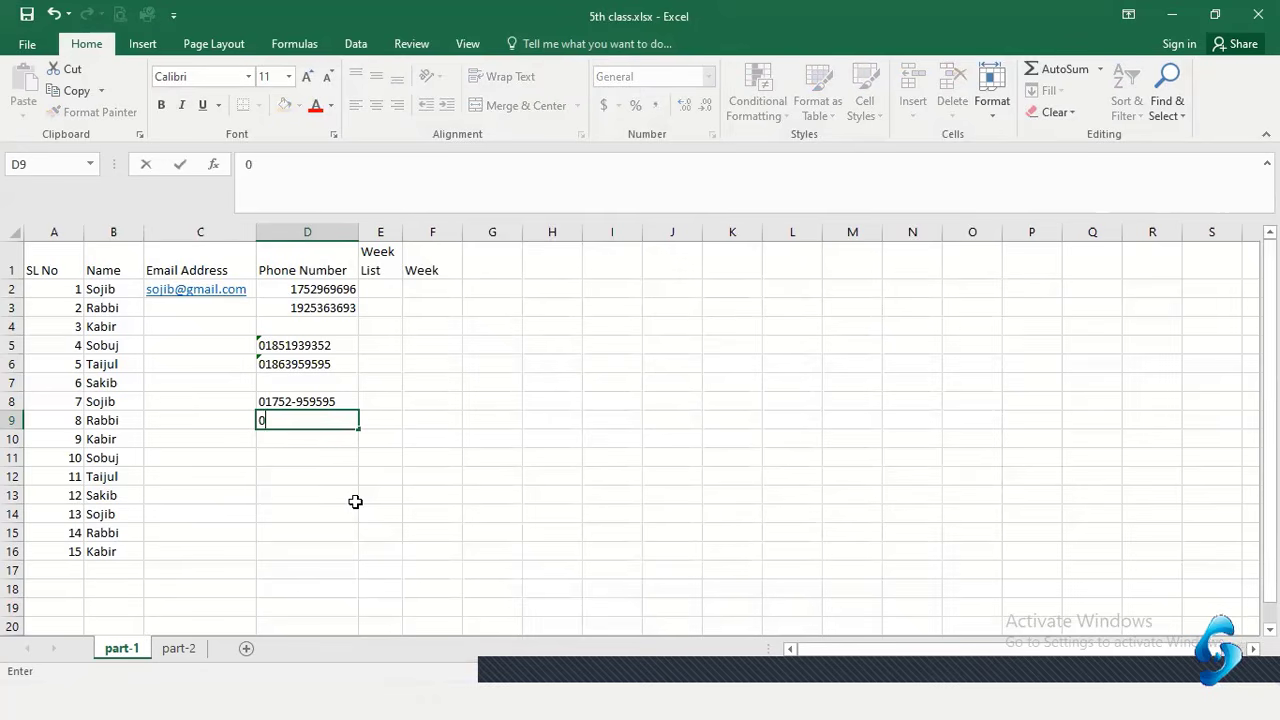
key(Return)
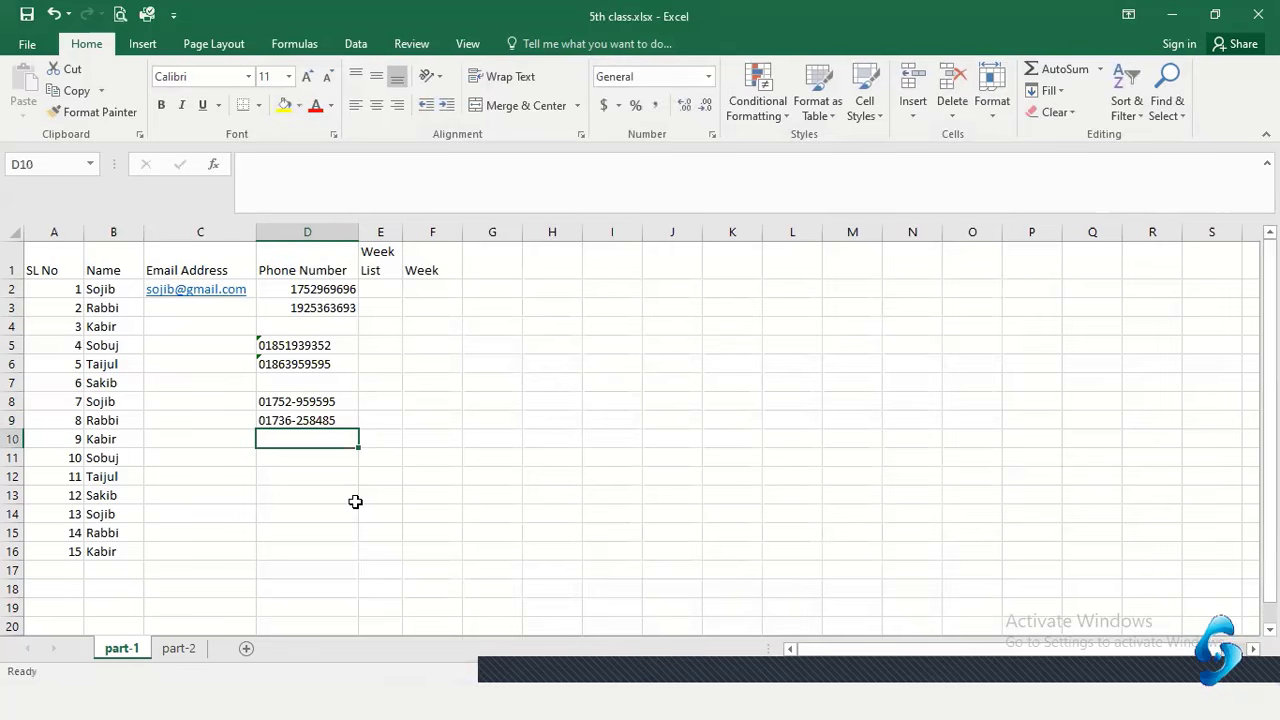
key(Return)
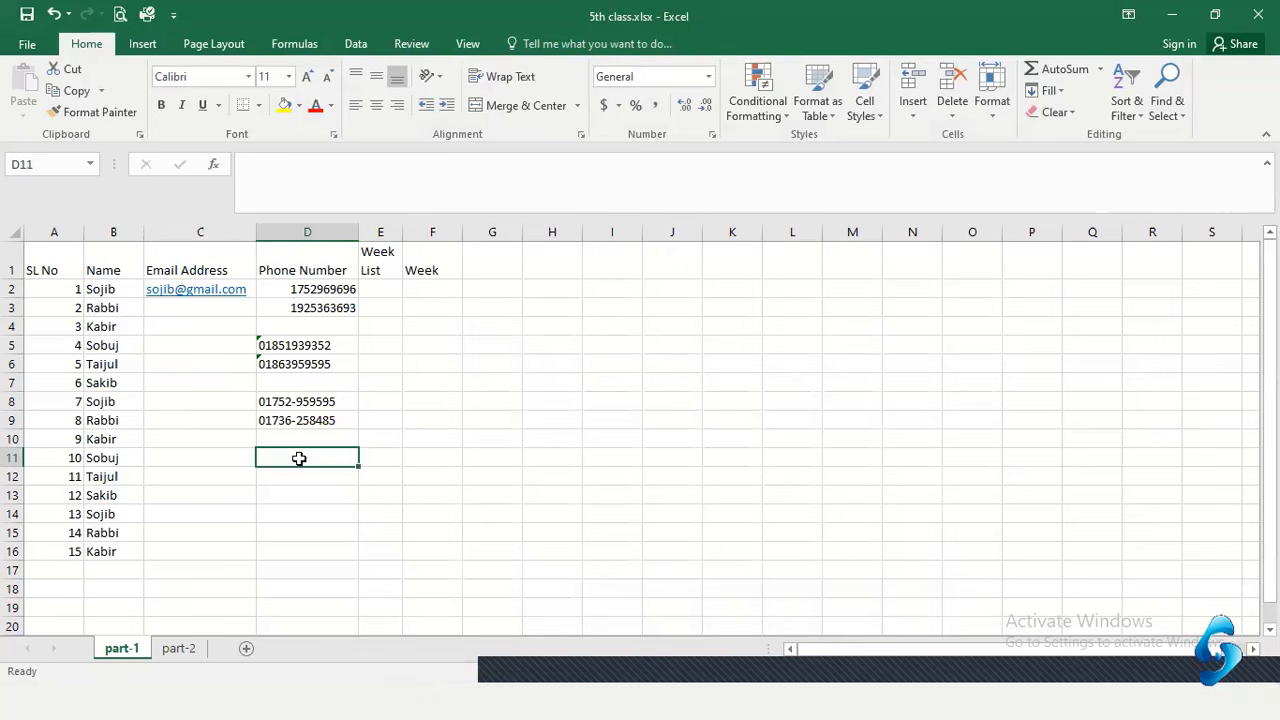
Format cells D11:D12 as Text from the Number Format list
drag(299, 458, 296, 481)
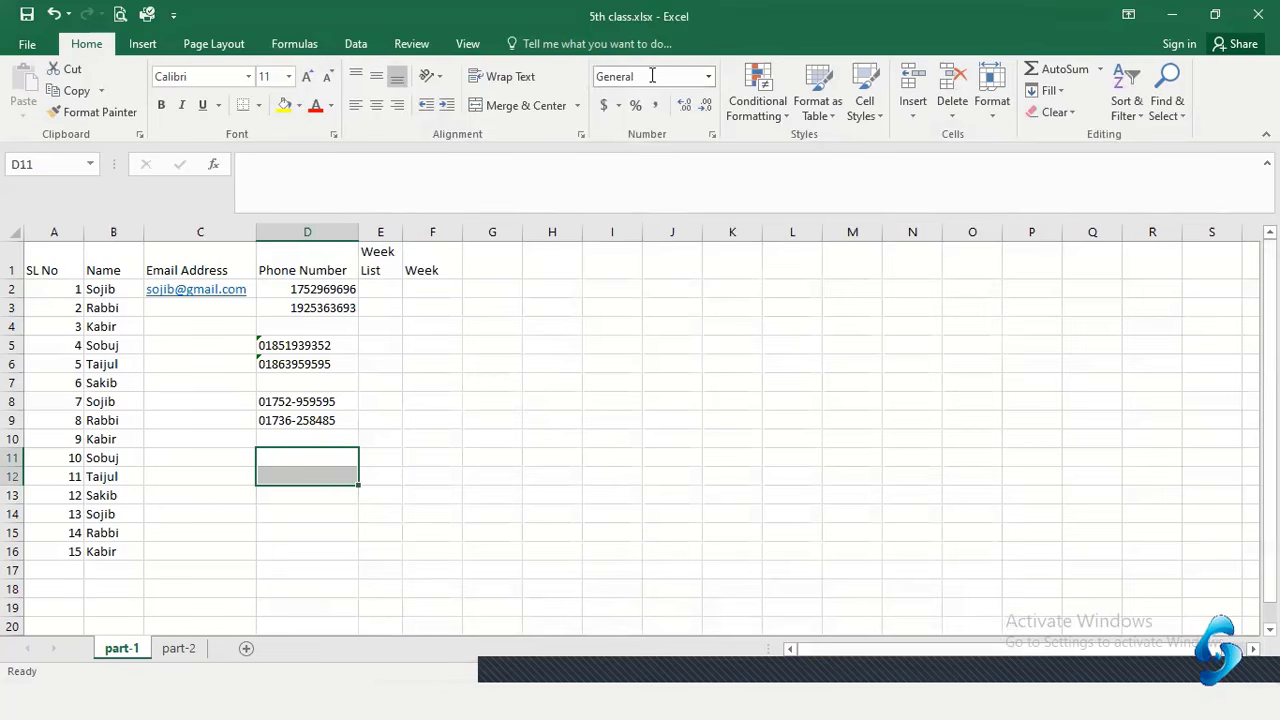
click(709, 77)
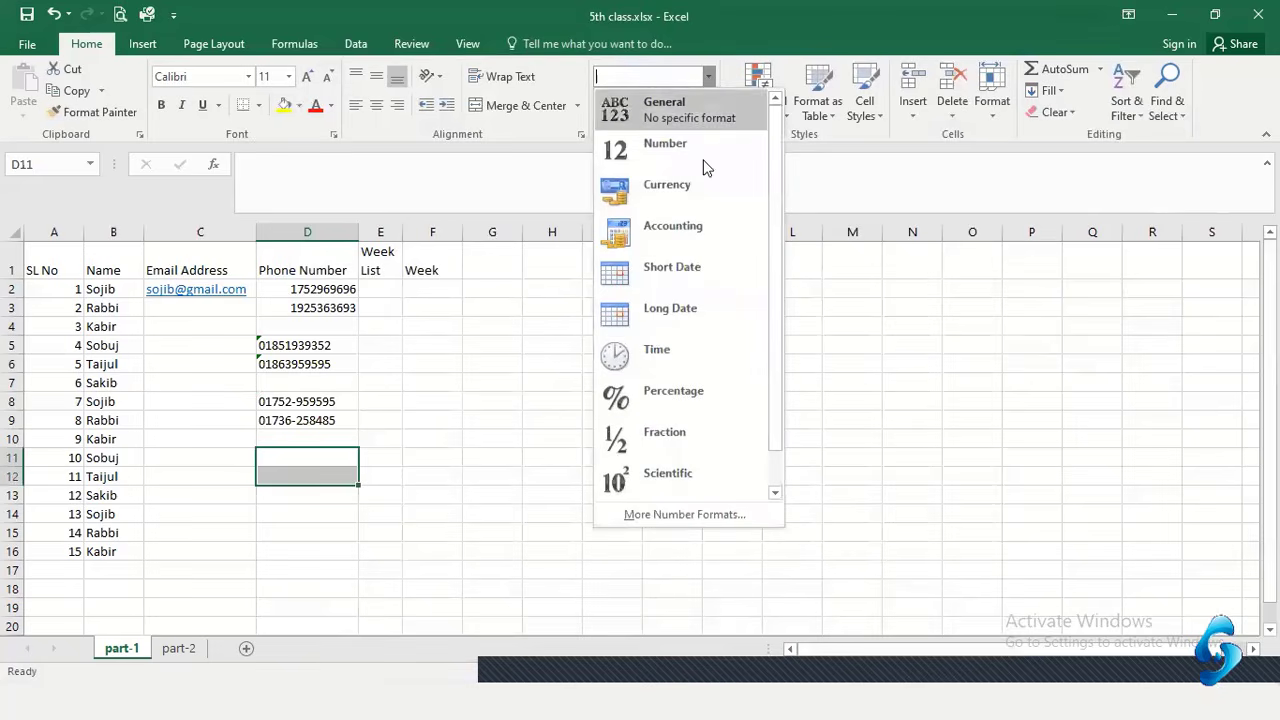
scroll(712, 250, down, 1)
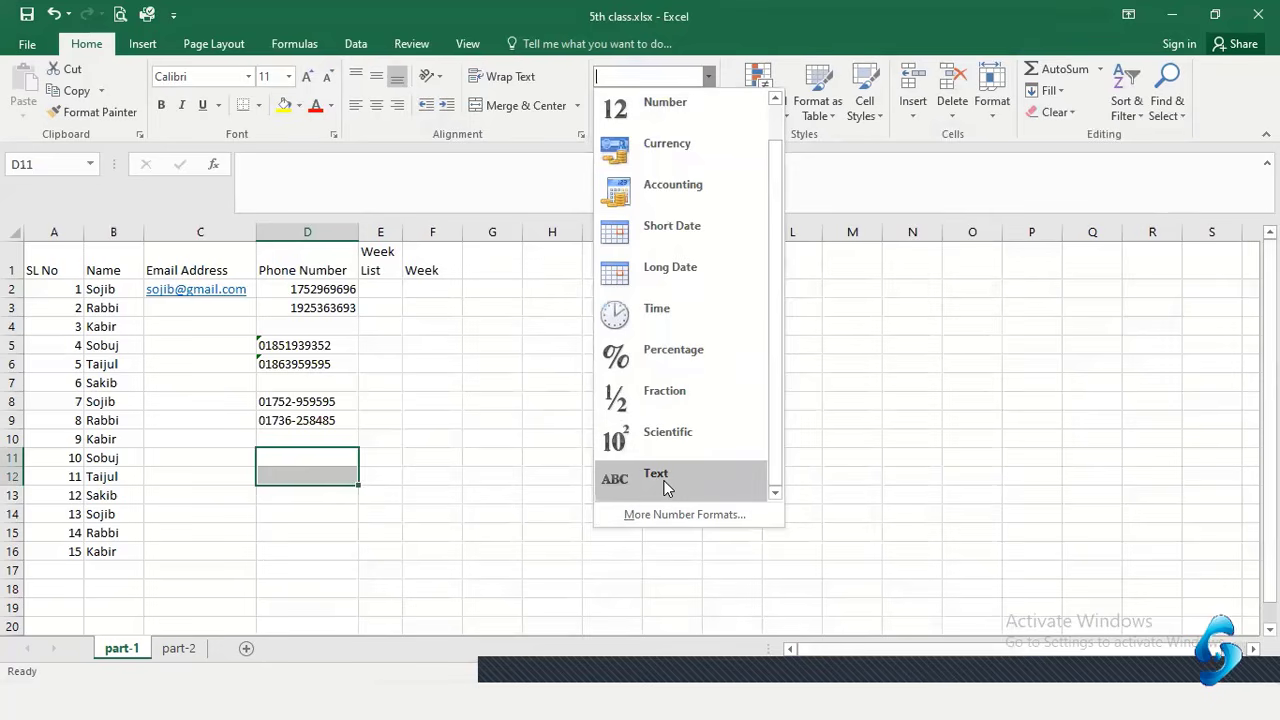
click(660, 476)
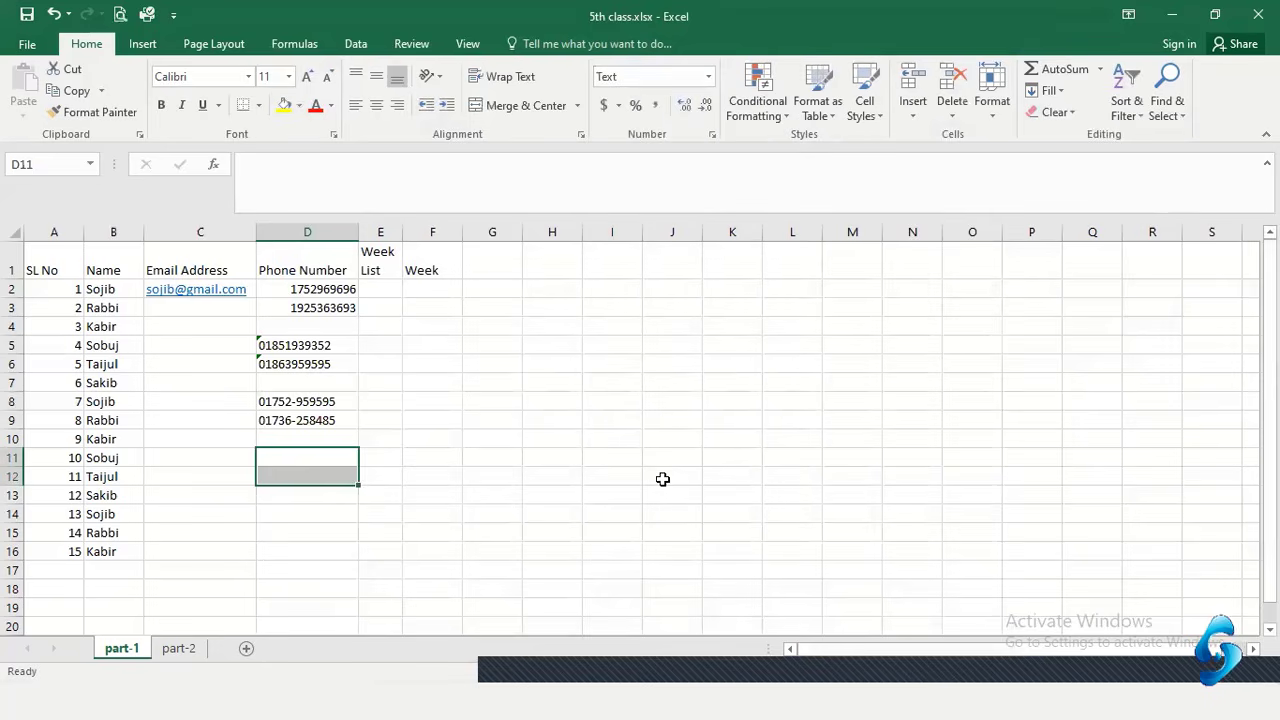
click(431, 443)
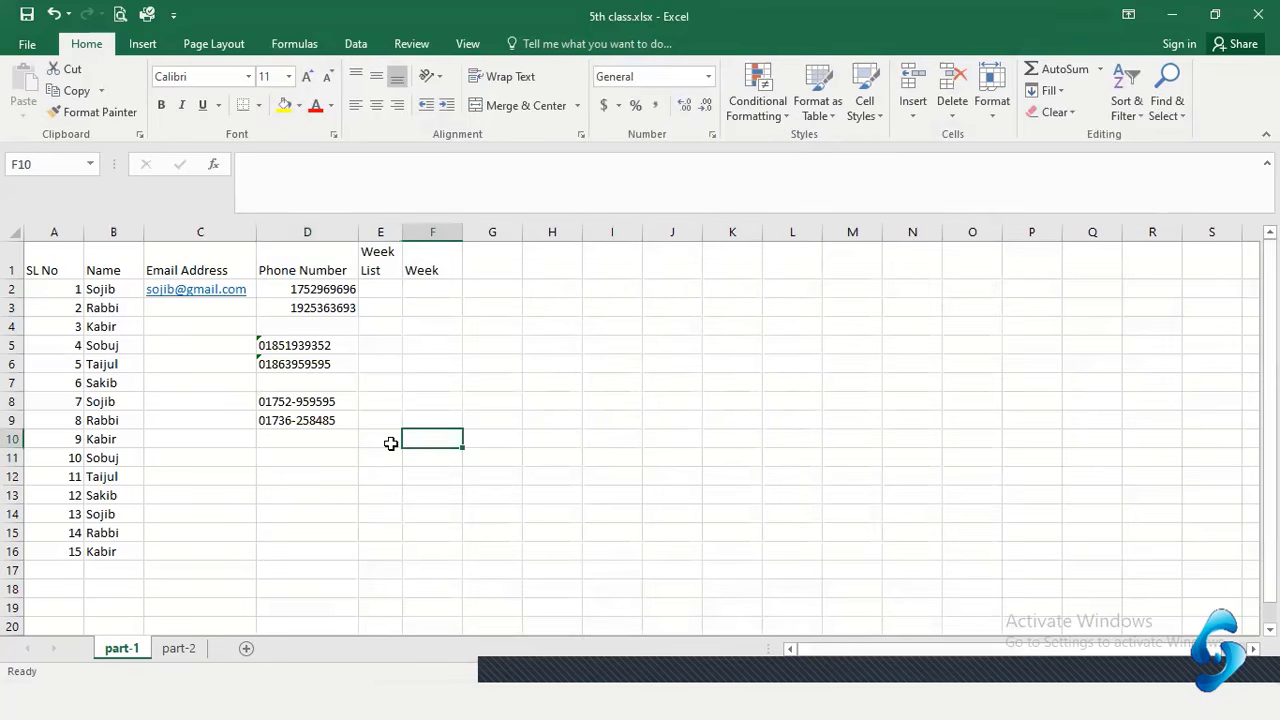
Enter phone numbers with leading zeros in D11 and D12
click(290, 458)
text(07)
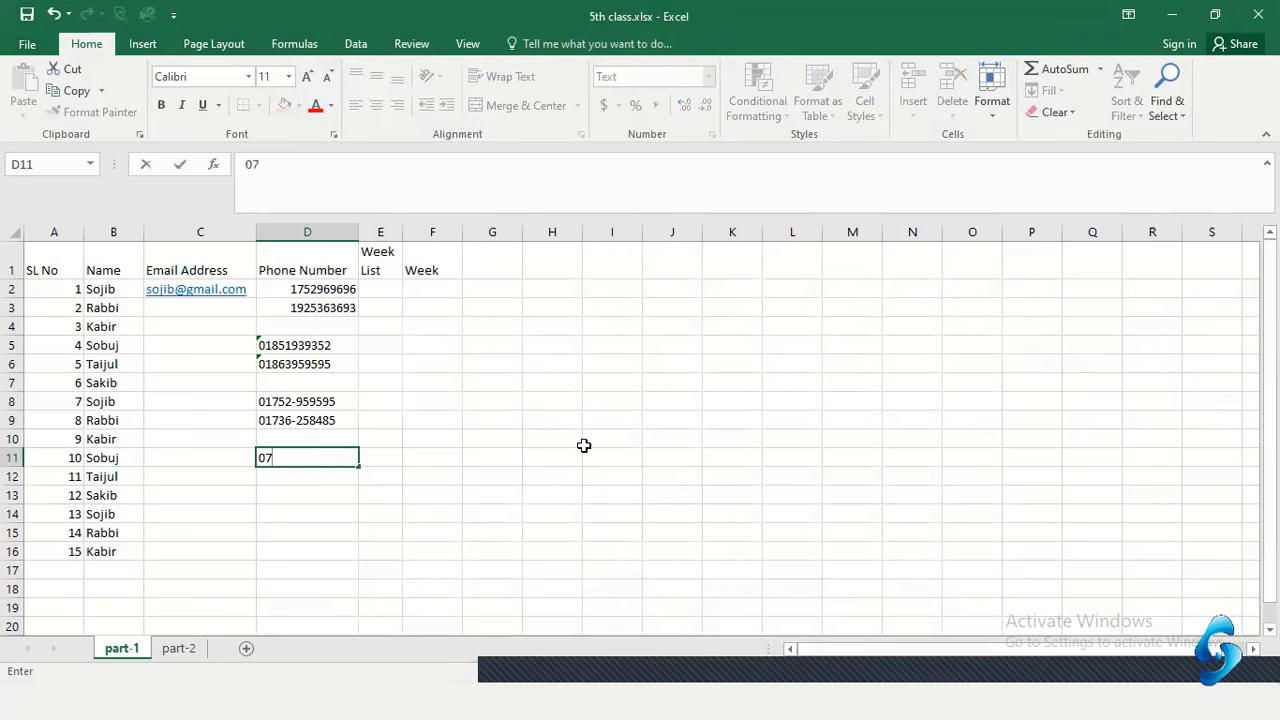
key(BackSpace)
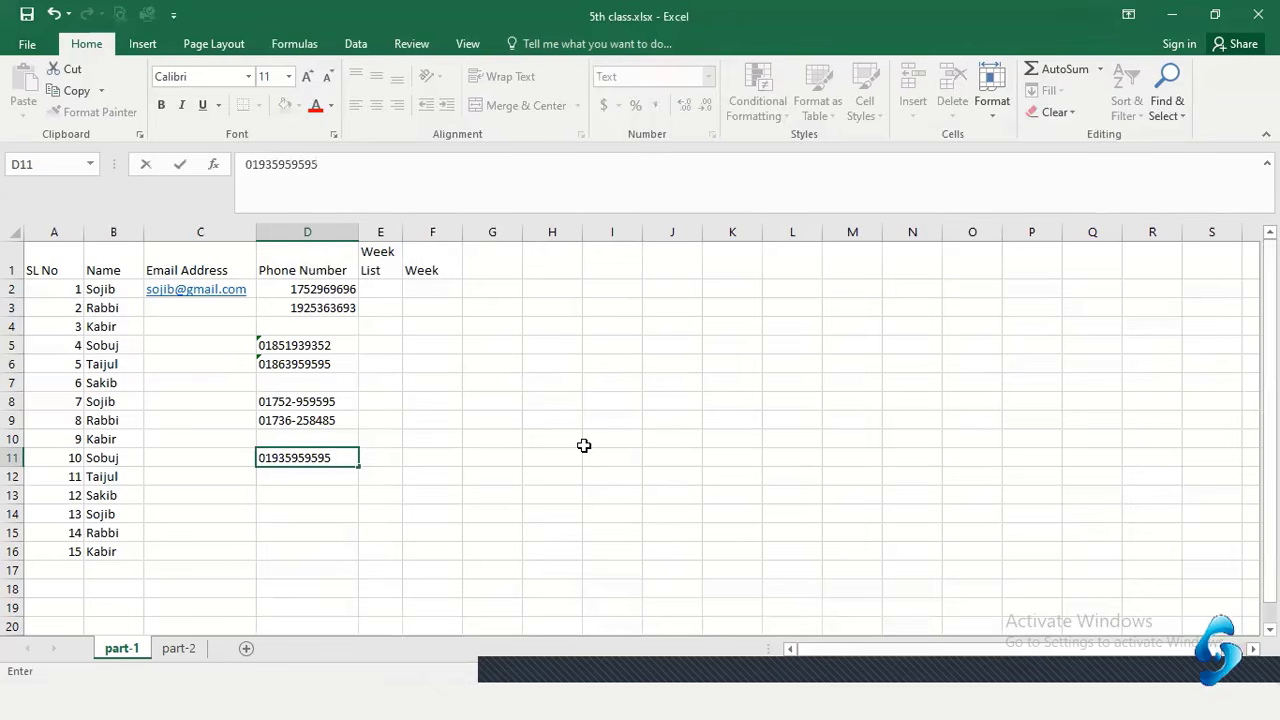
key(Return)
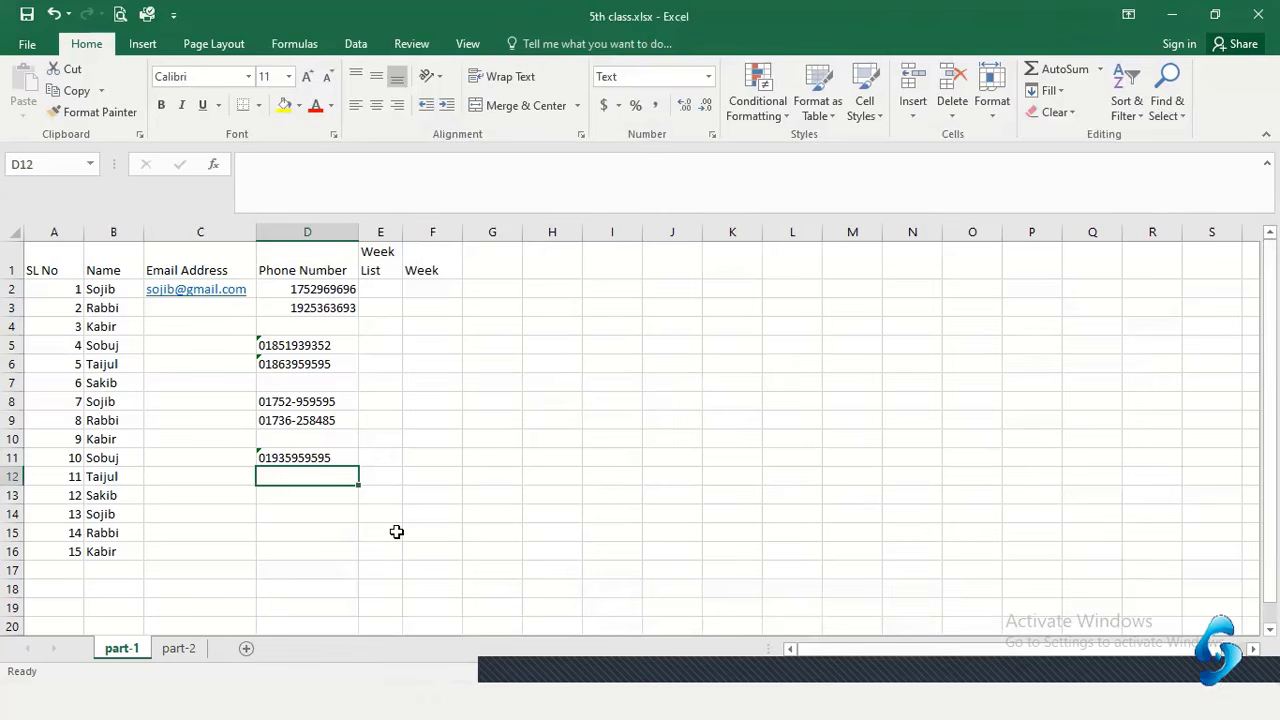
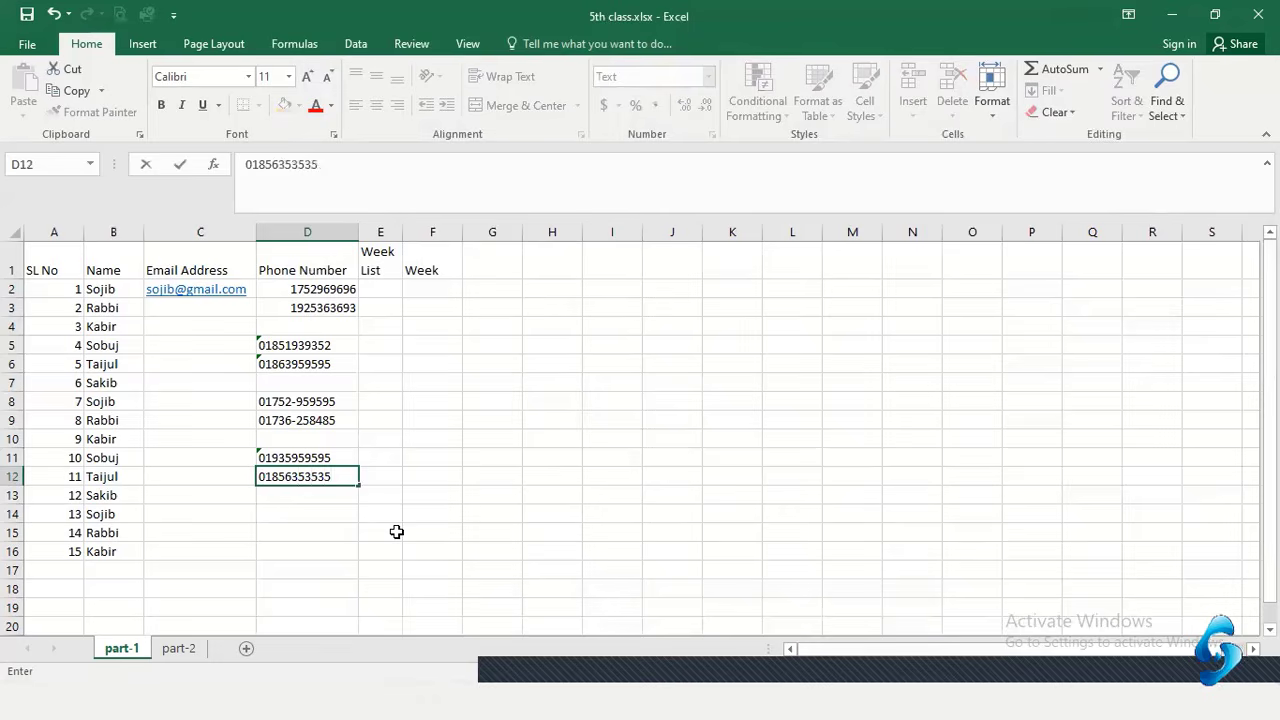
key(Return)
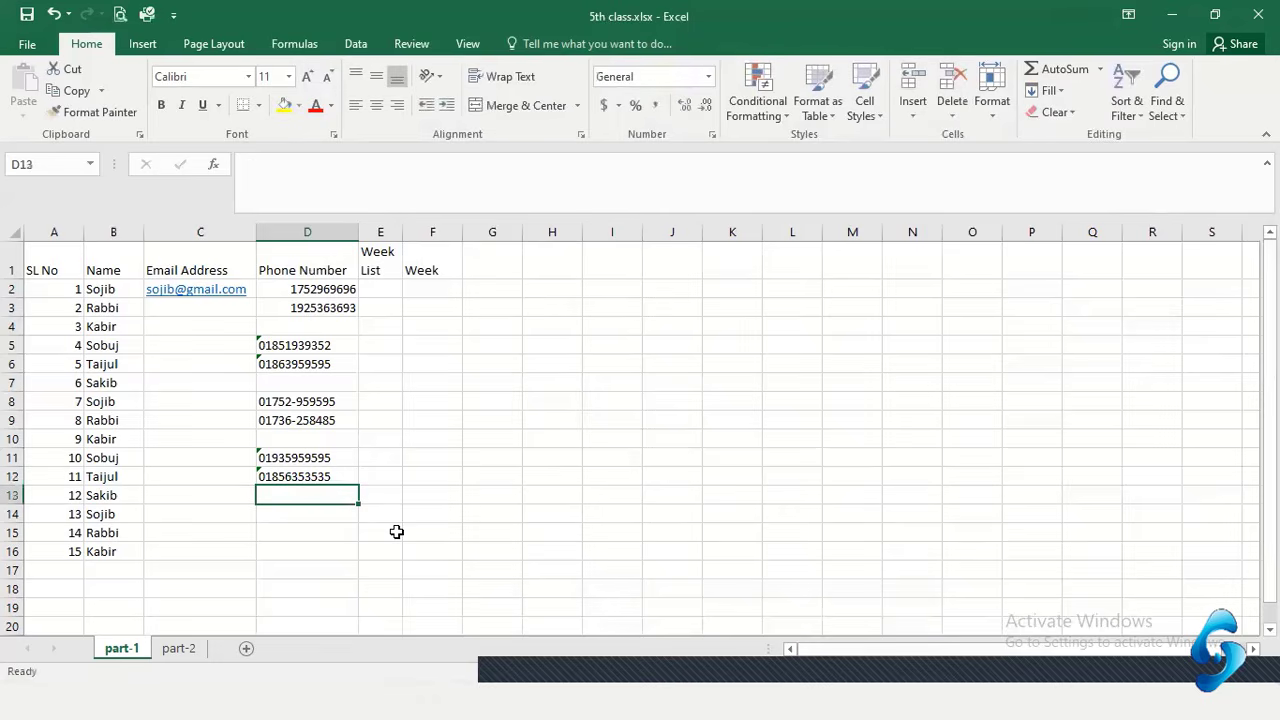
click(298, 477)
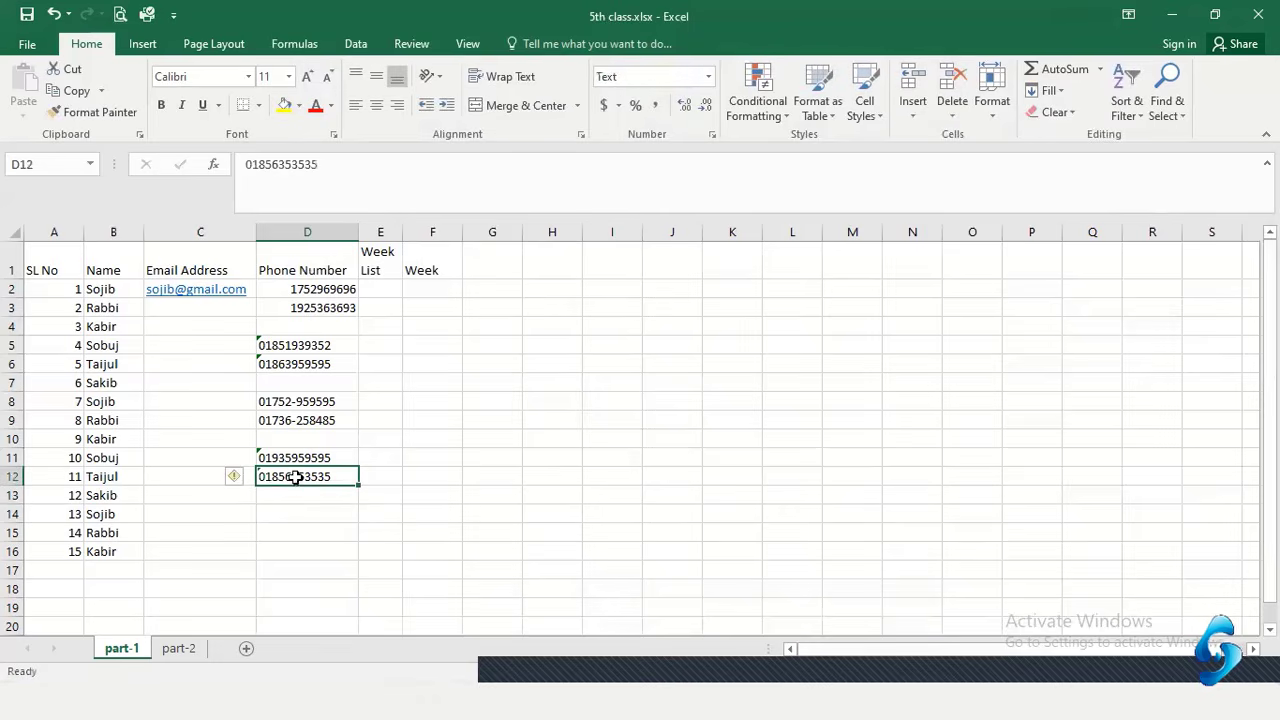
click(296, 420)
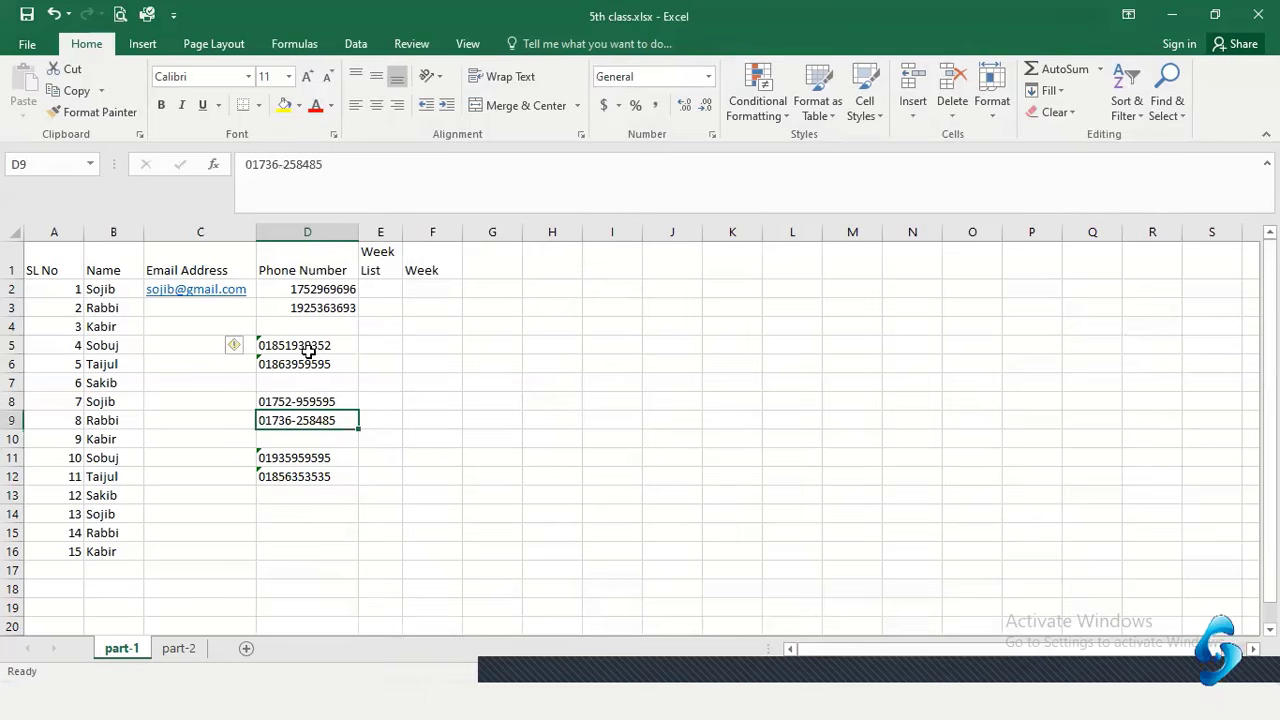
click(304, 348)
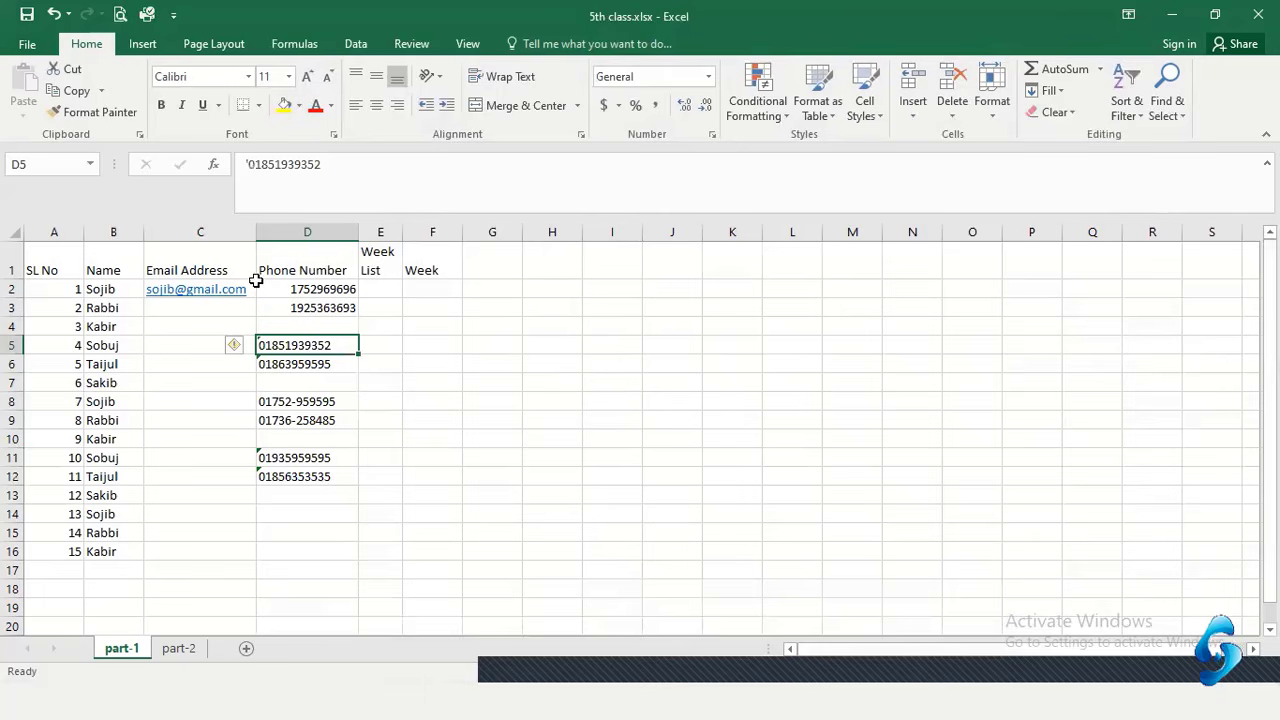
click(424, 288)
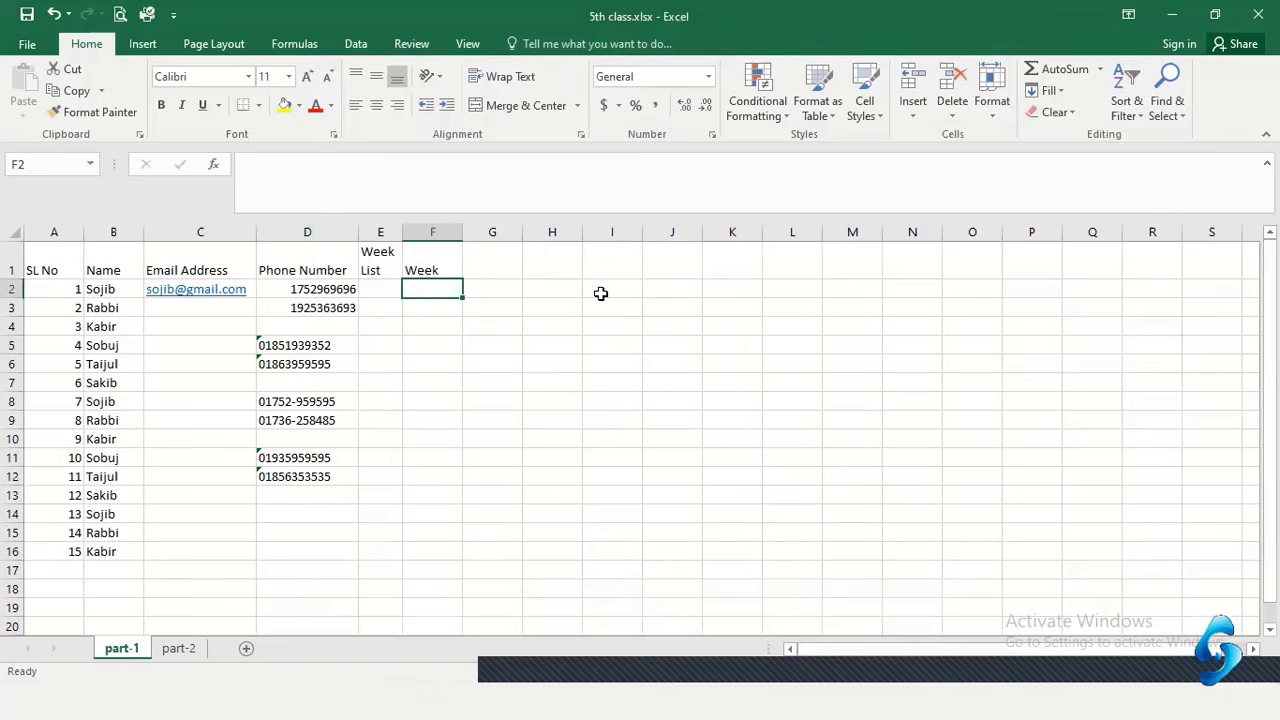
Enter Saturday in F2, AutoFill weekdays down the Week column, then undo the fill
text(S)
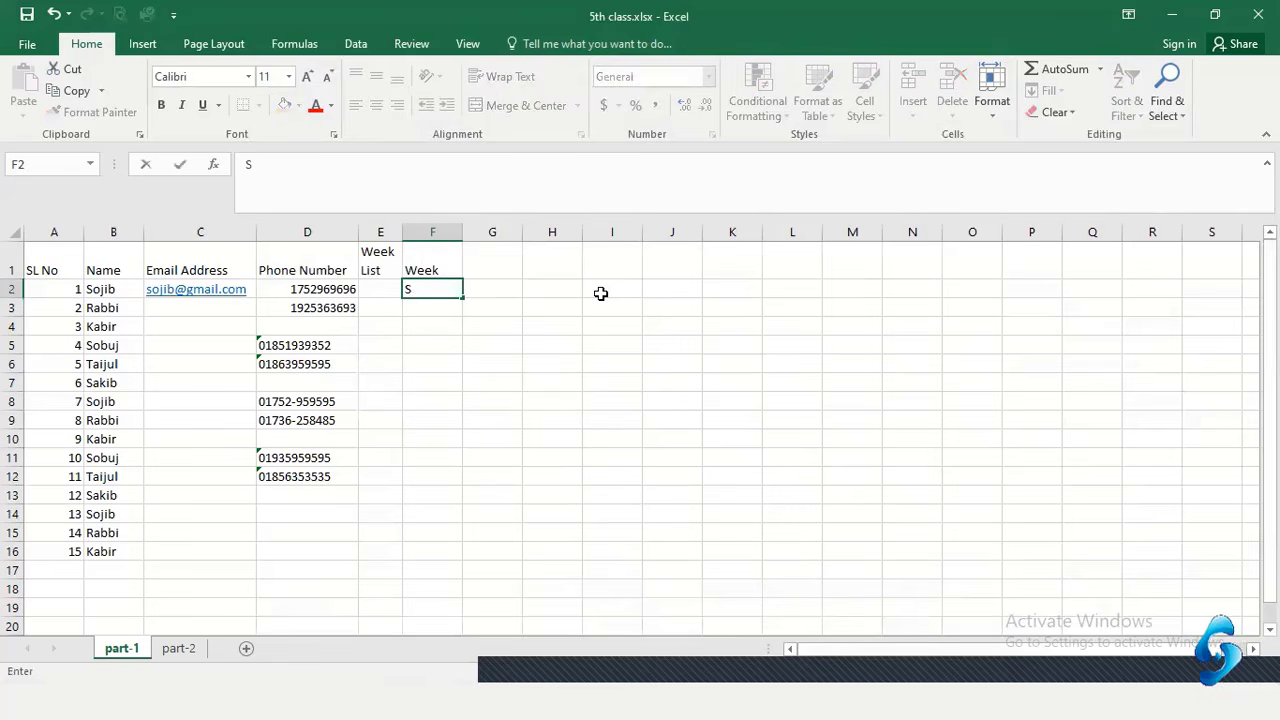
text(aturday)
key(Return)
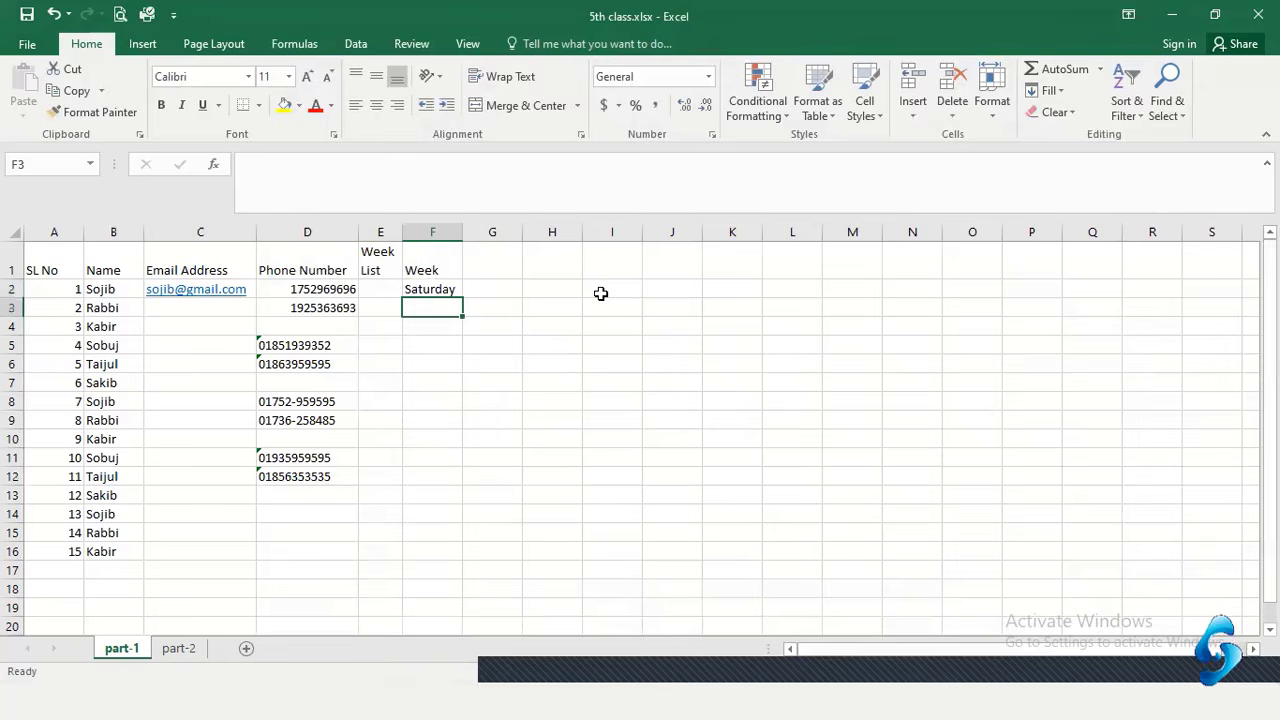
text(Sunday)
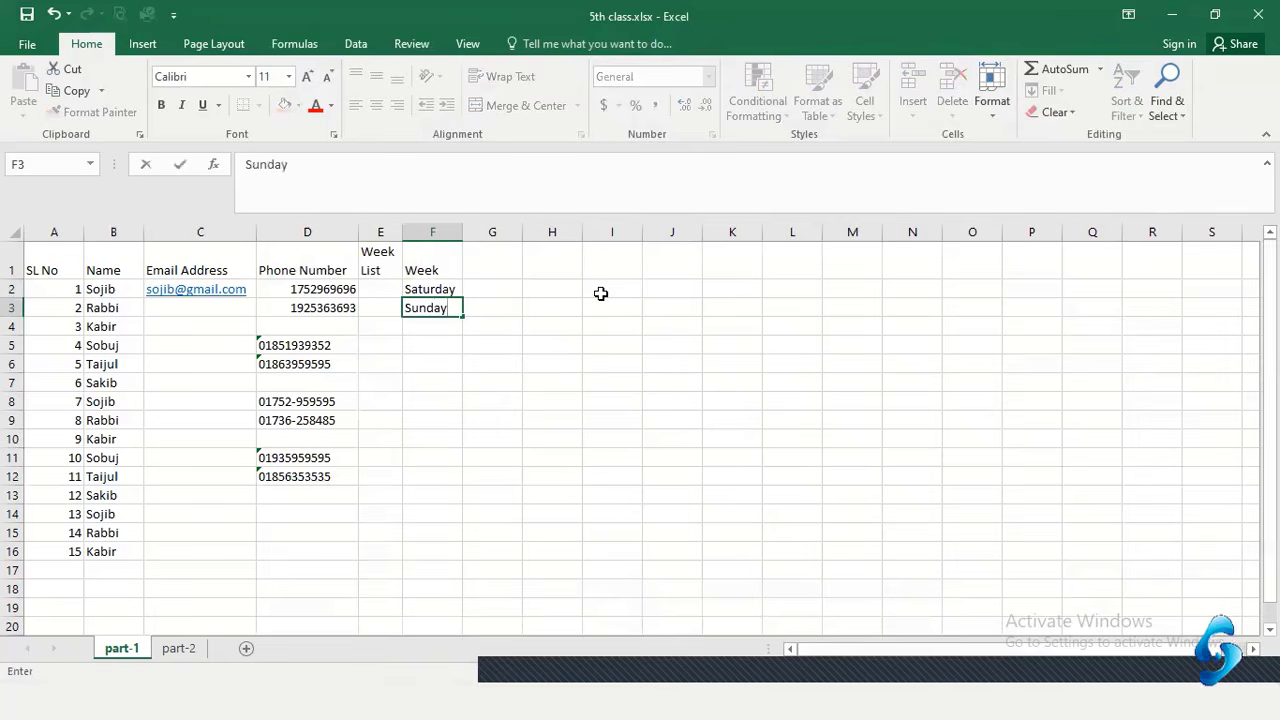
key(Return)
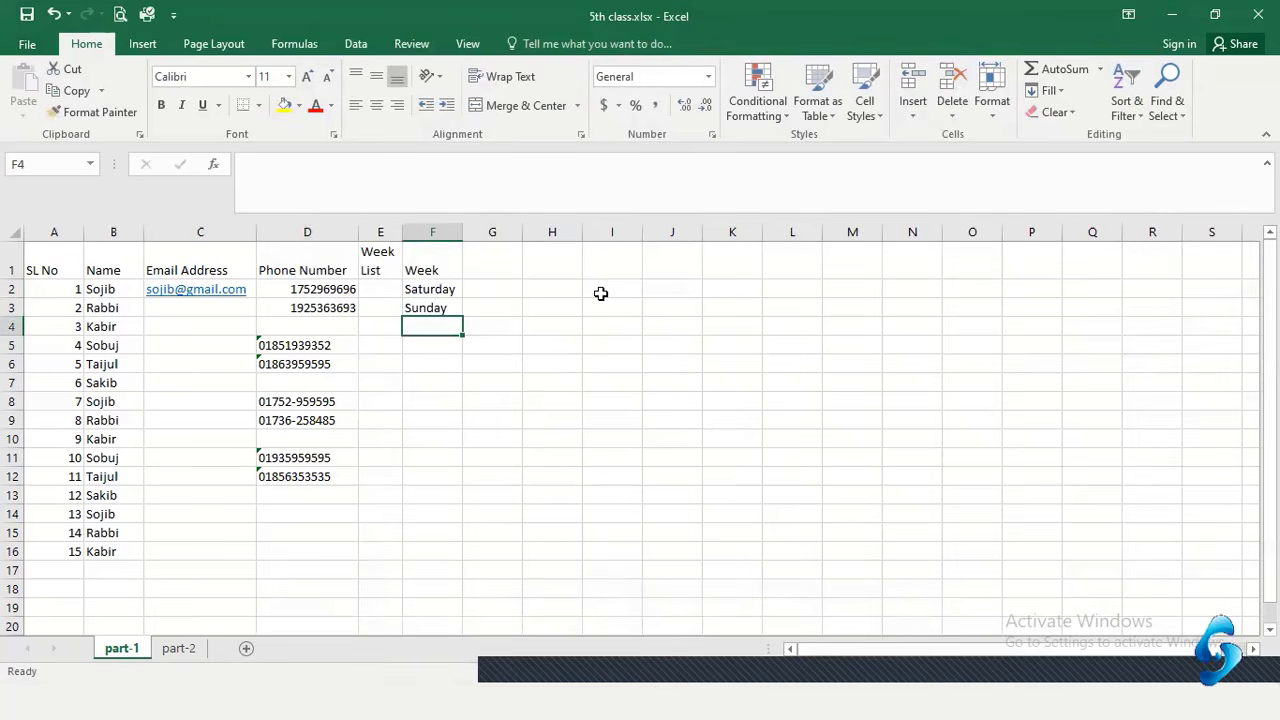
click(447, 310)
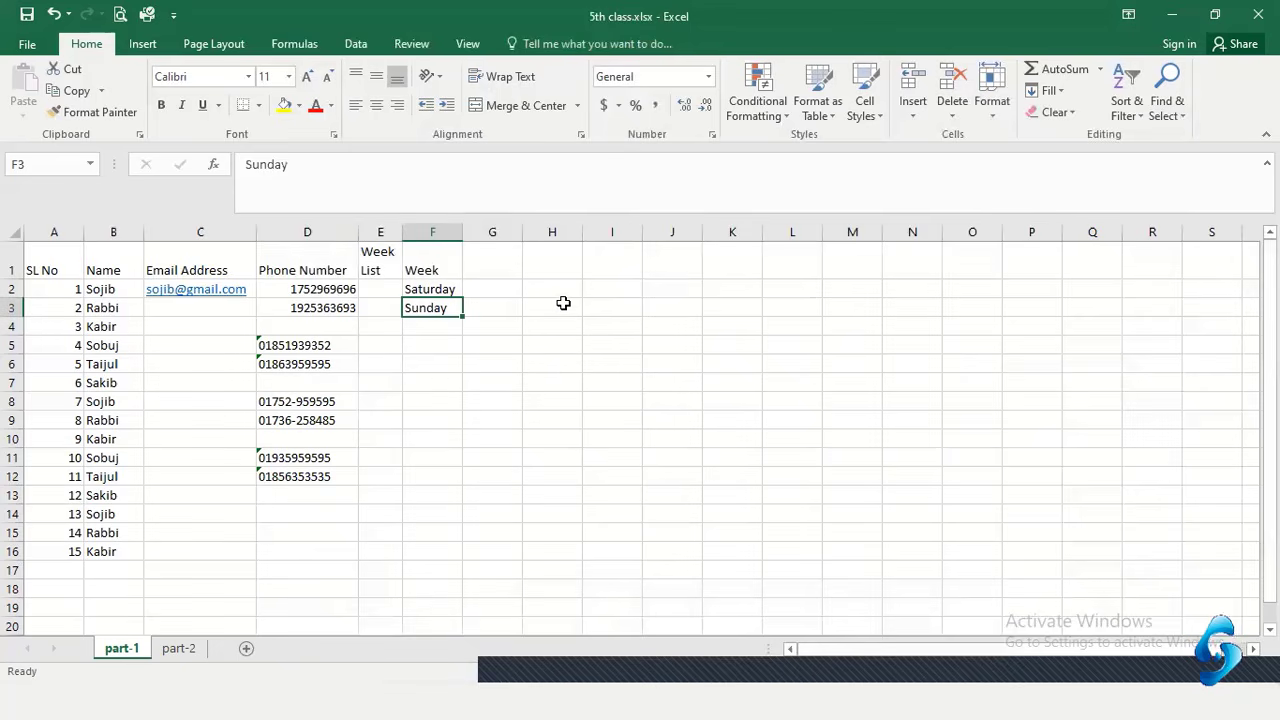
key(Delete)
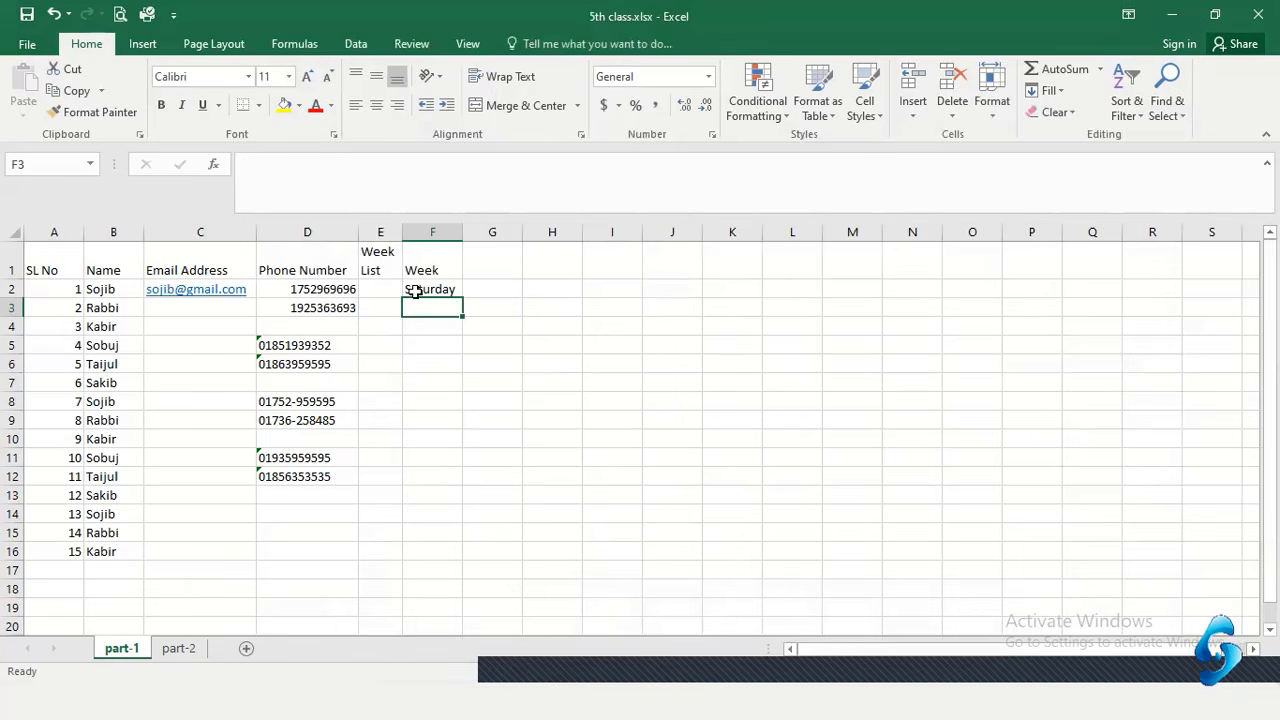
click(443, 283)
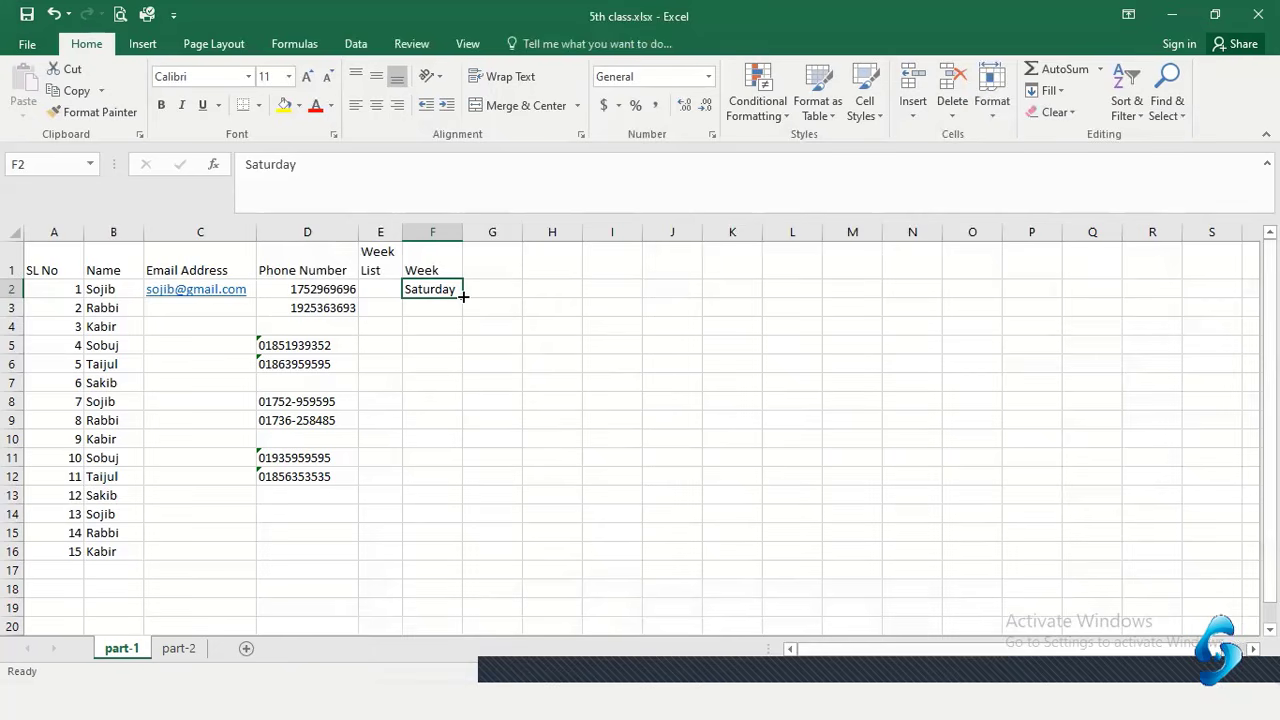
drag(463, 296, 443, 555)
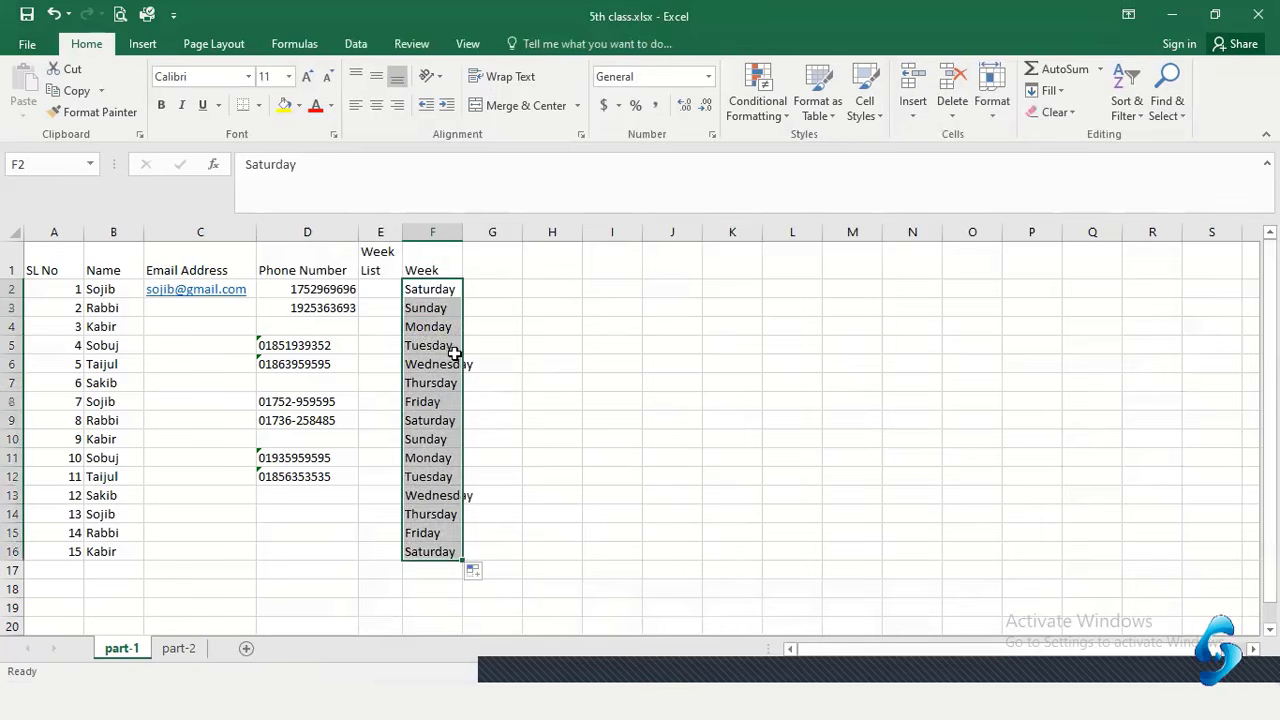
click(450, 308)
drag(438, 290, 424, 533)
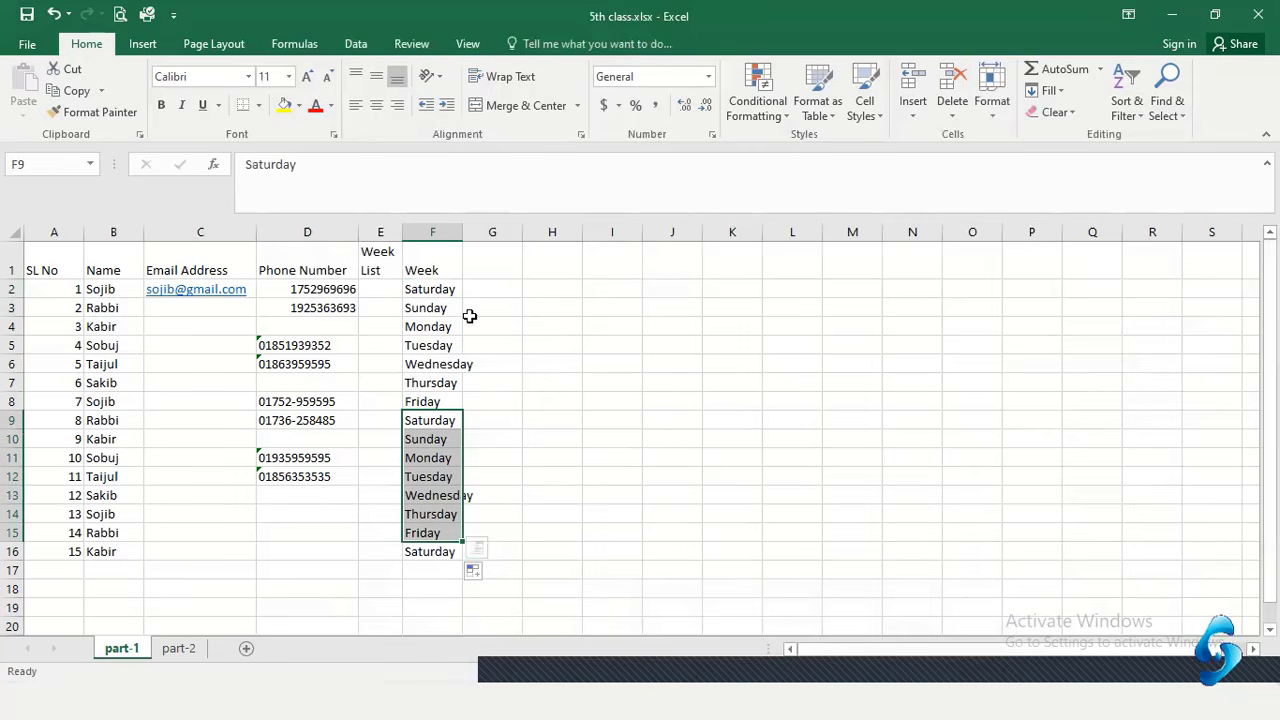
key(ctrl+z)
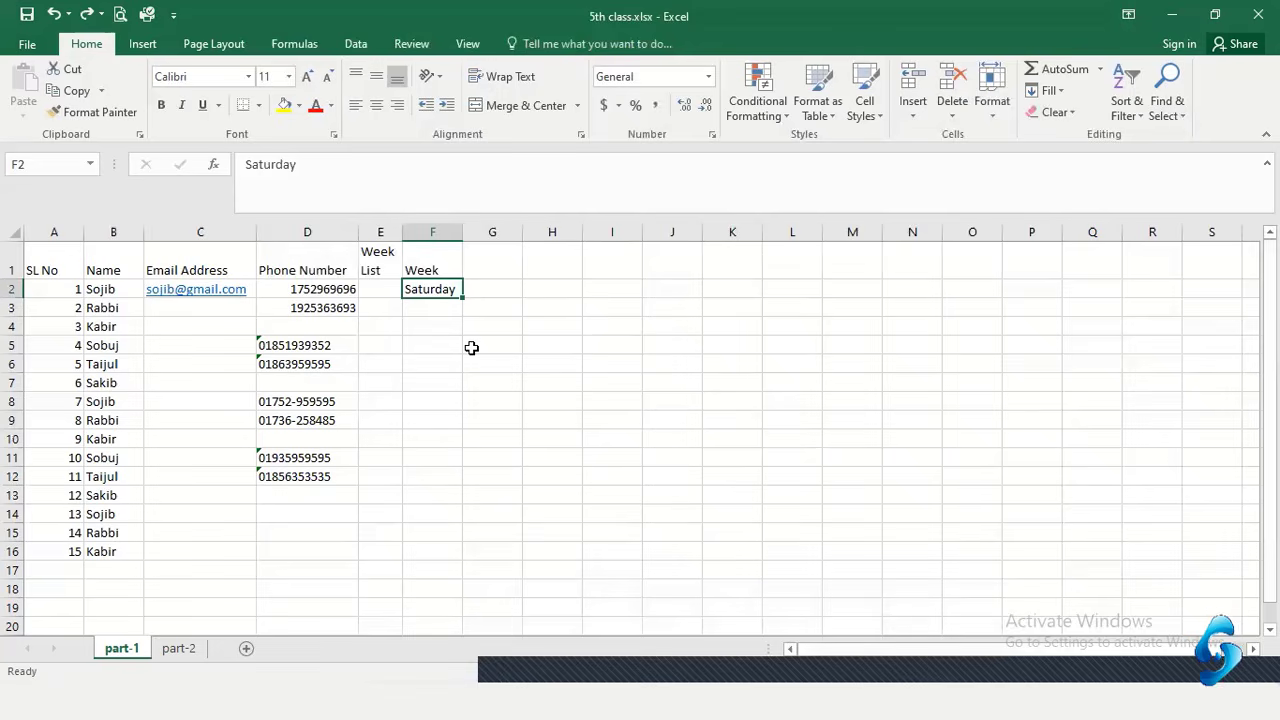
Replace F2 with Thursday and AutoFill weekday names down to F16
text(Thursda)
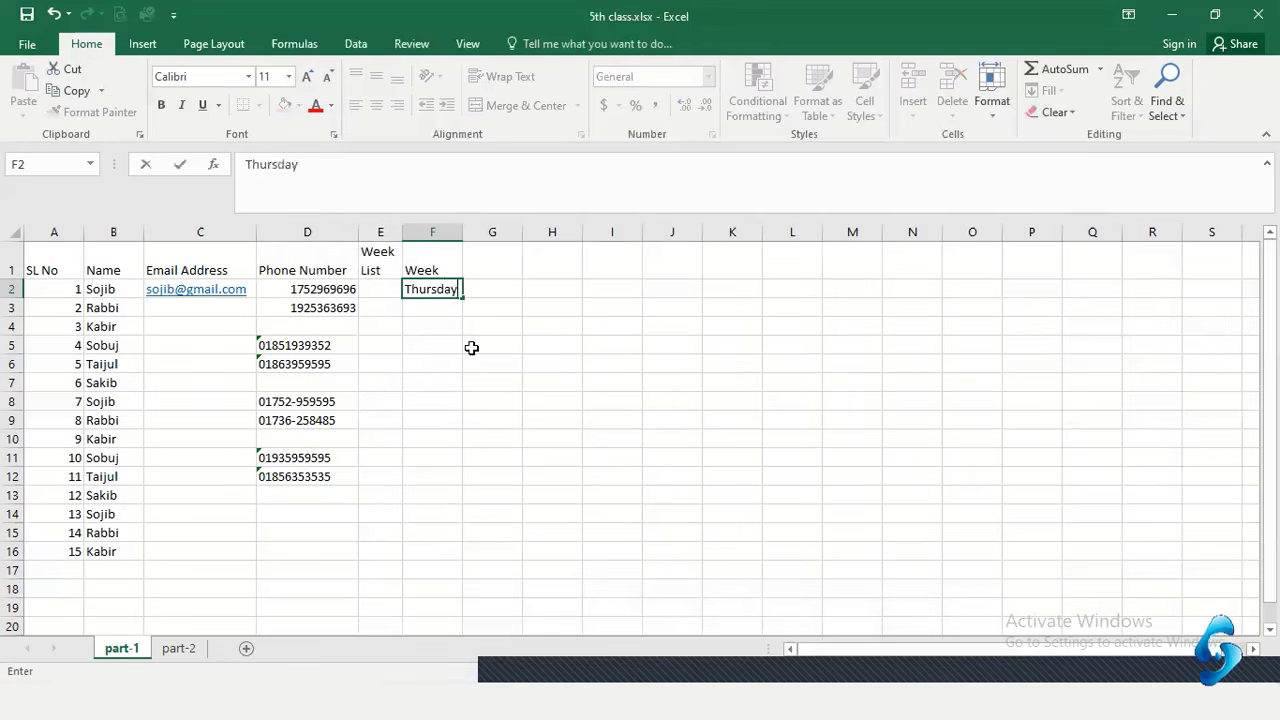
text(y)
key(Return)
click(447, 294)
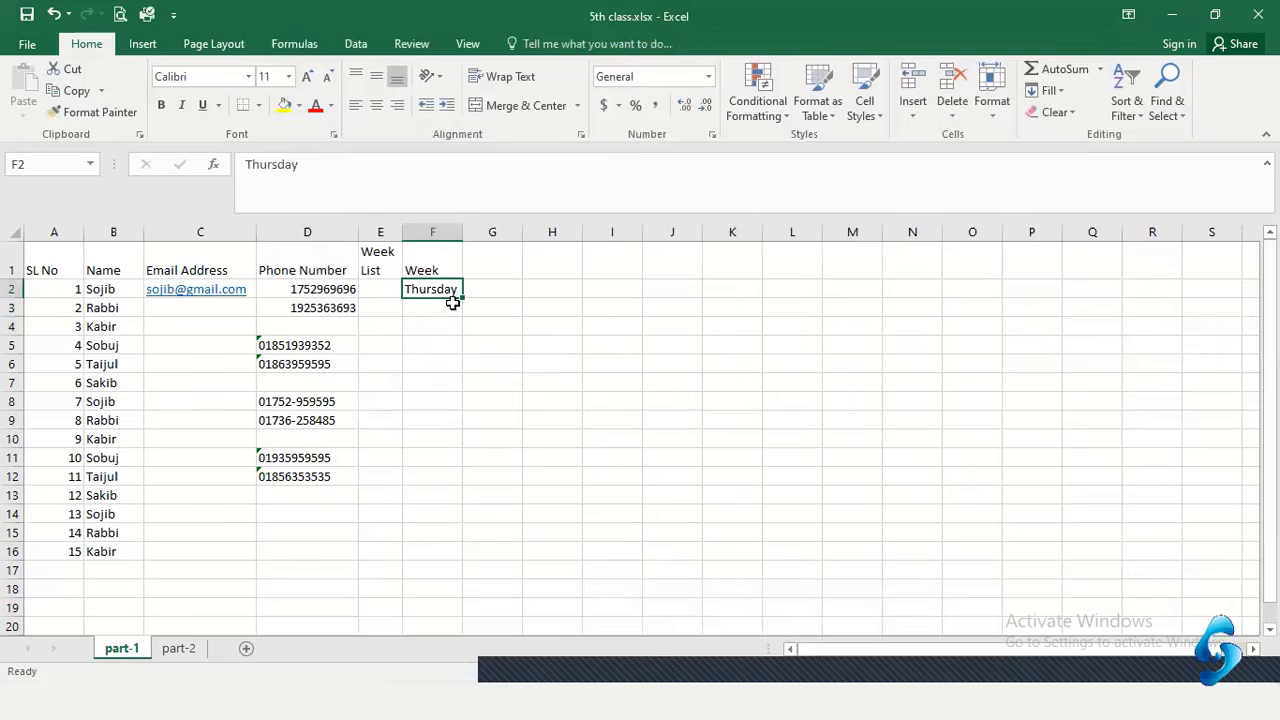
drag(461, 297, 449, 565)
click(424, 364)
drag(429, 289, 430, 535)
click(443, 477)
Admit the waiting participant in Google Meet, then return to Excel and select E2
key(alt+Tab)
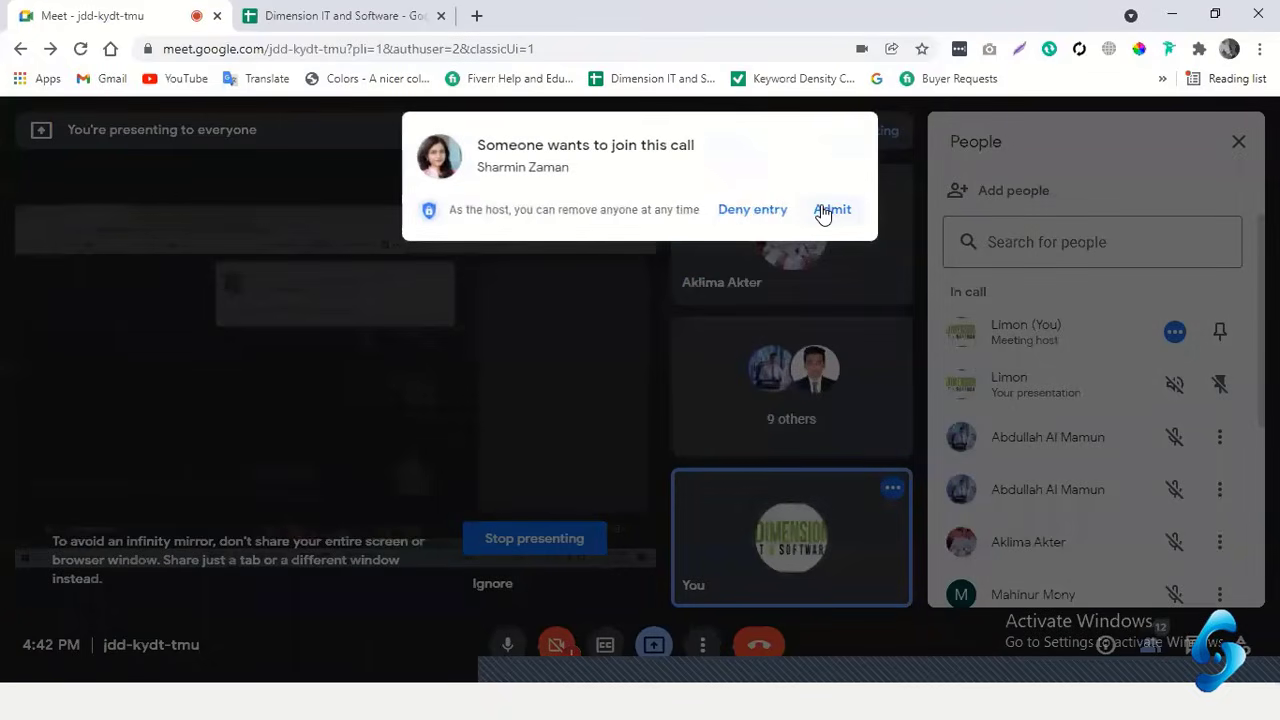
click(832, 210)
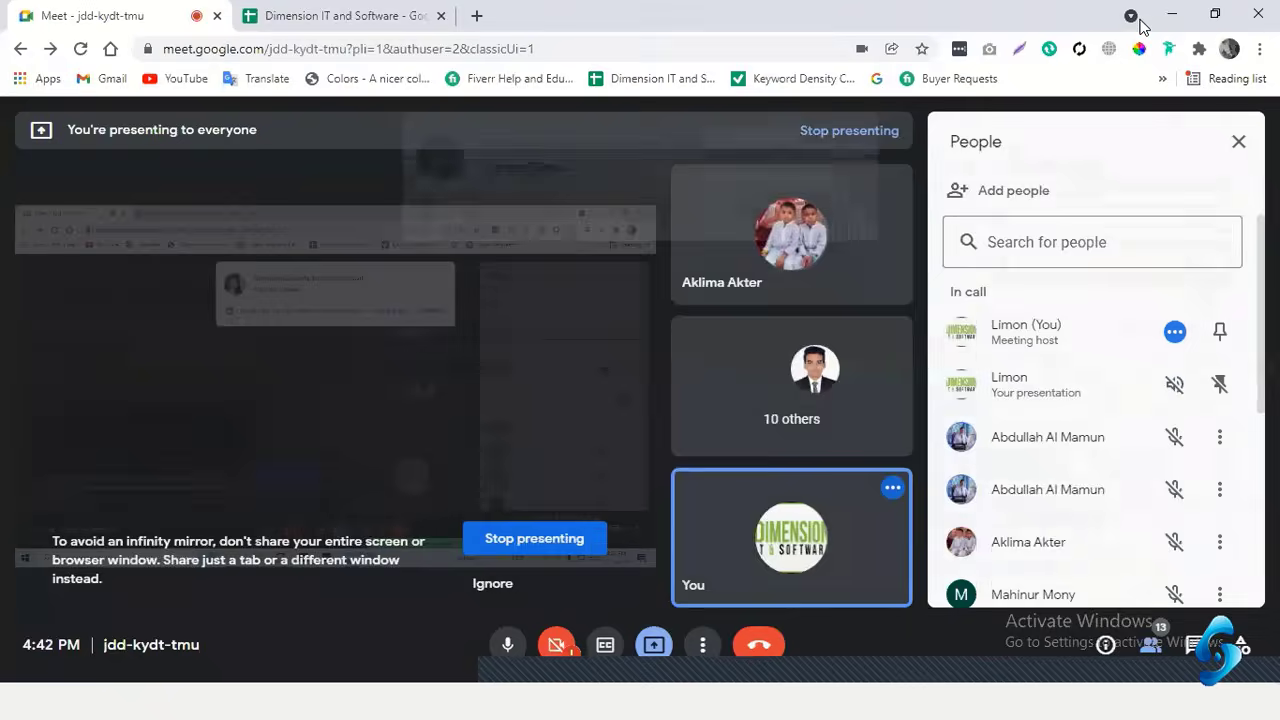
key(alt+Tab)
click(423, 398)
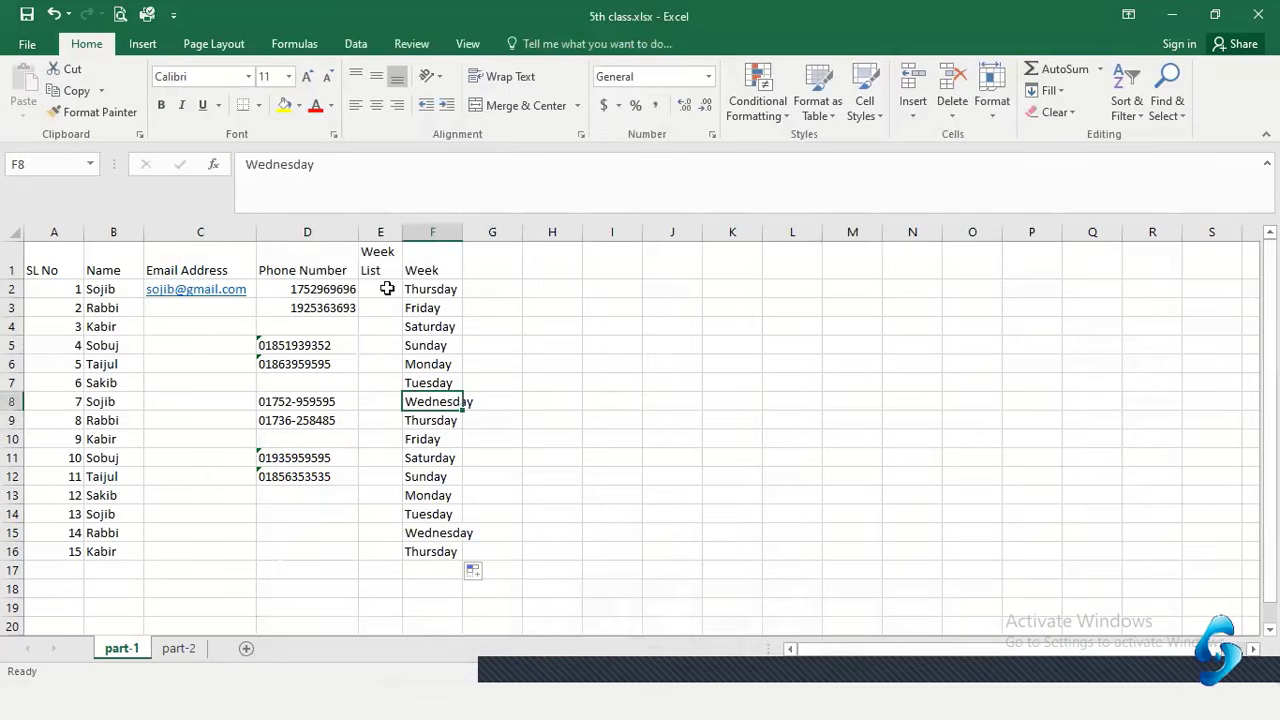
click(386, 289)
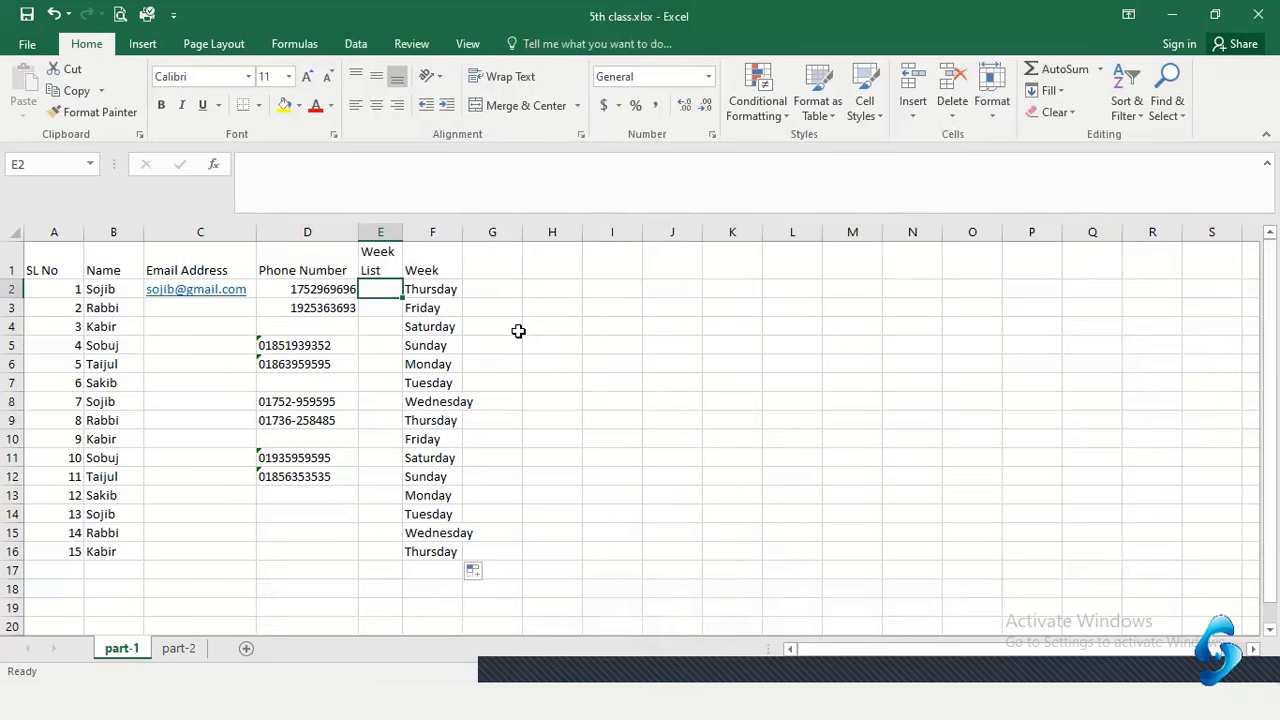
Enter Sun in E2 and Mon in E3
text(S)
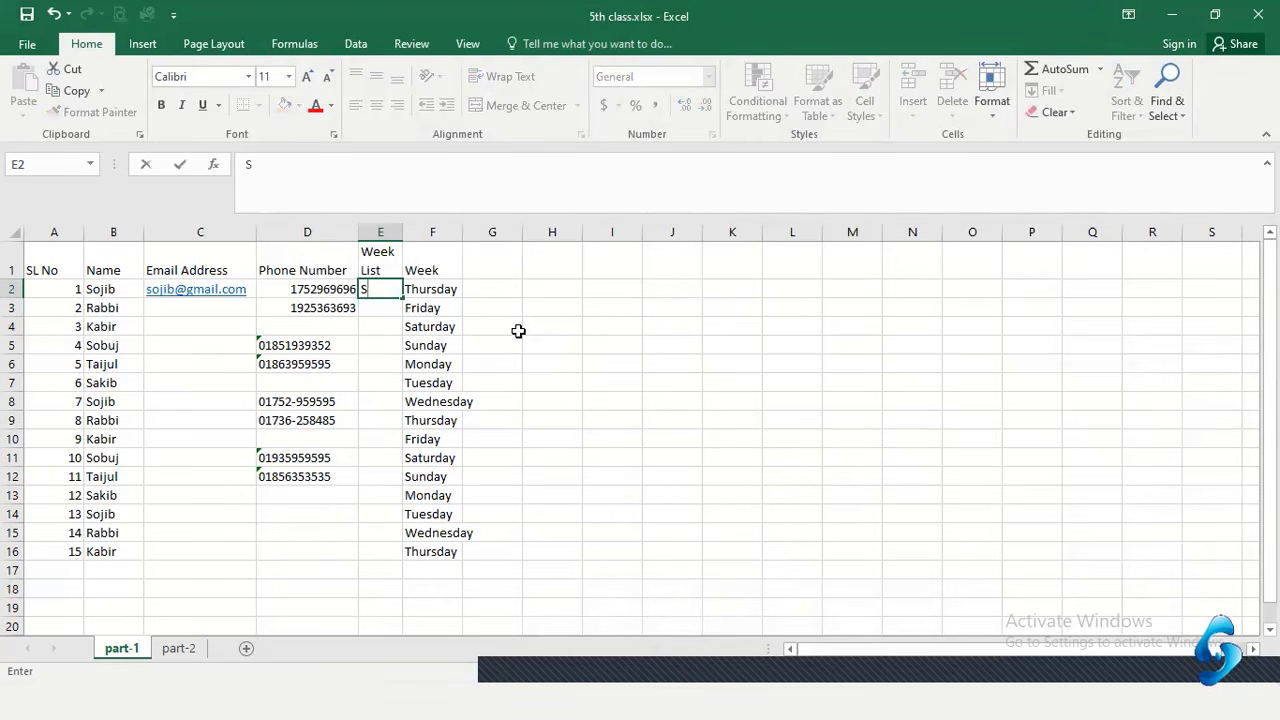
text(un)
key(Return)
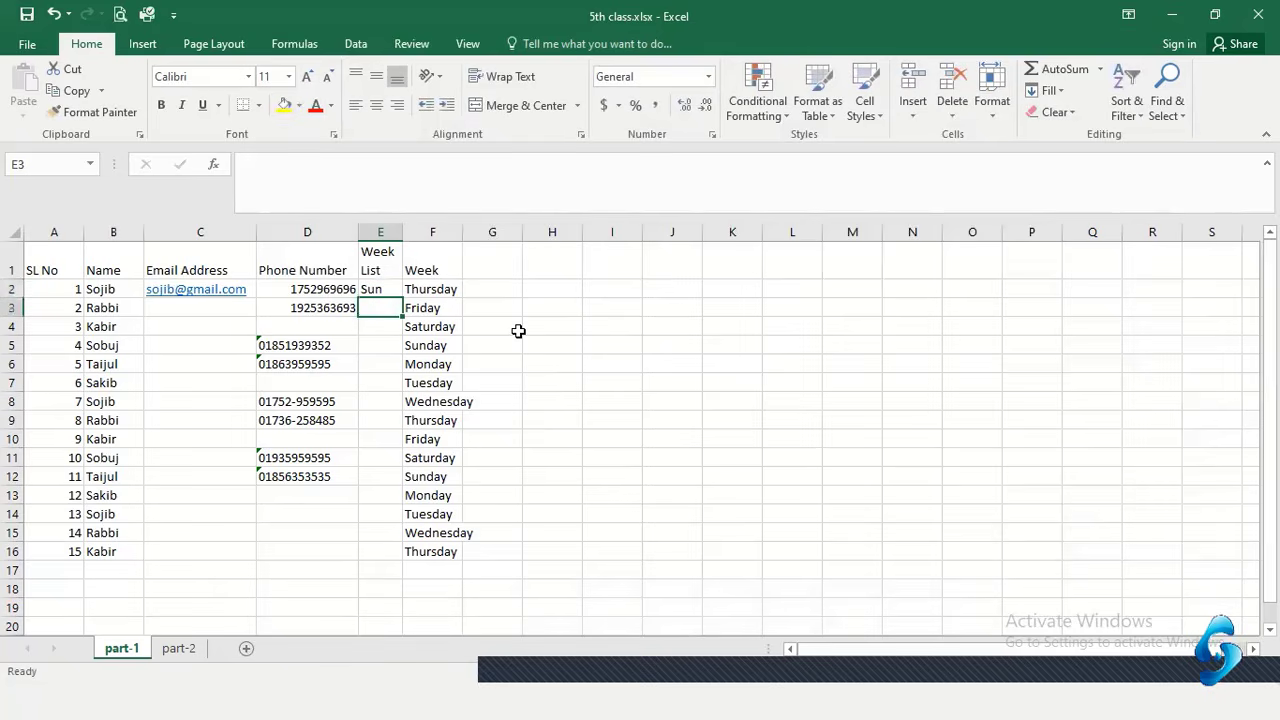
text(Mon)
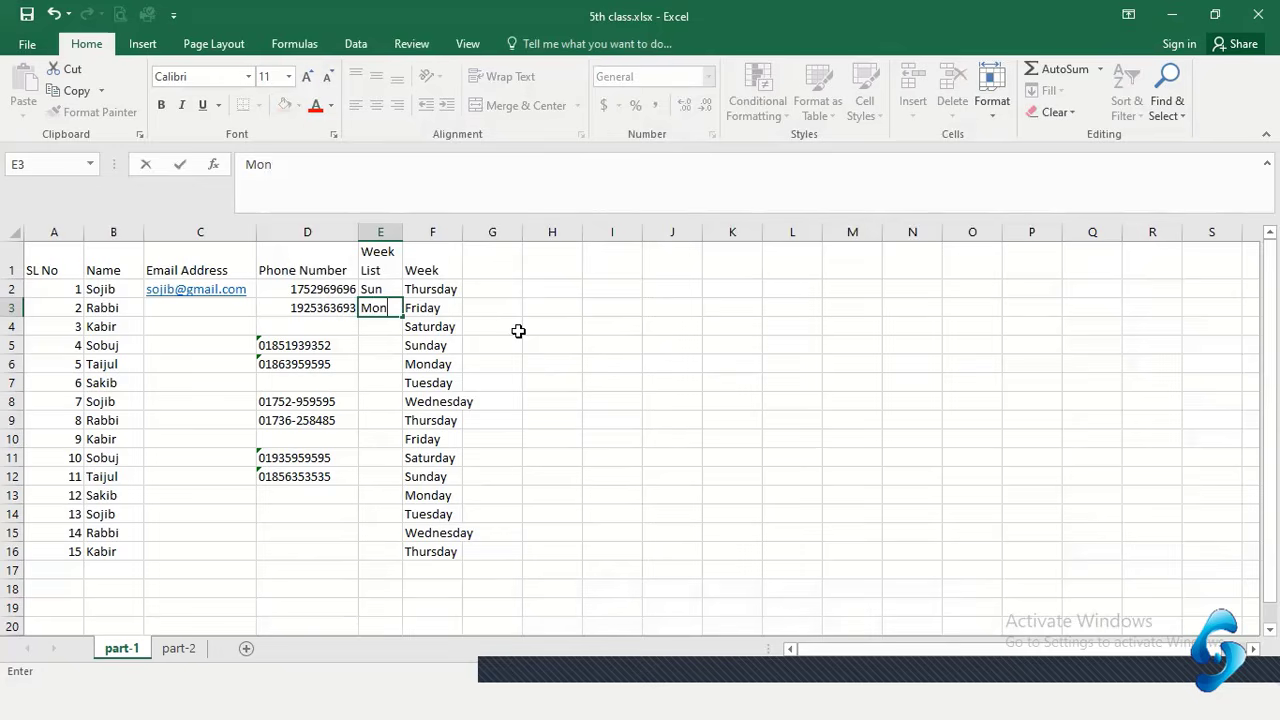
key(Return)
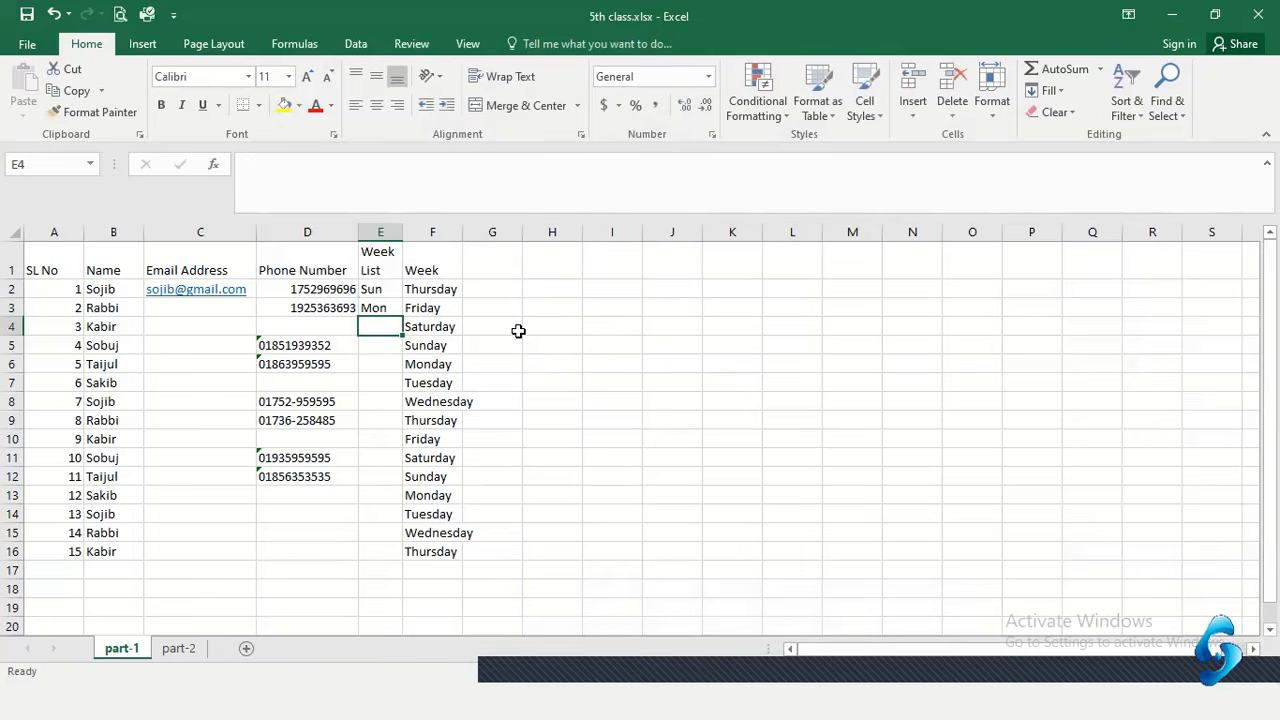
AutoFill short day names from E2 down to E16 and review one week's cycle
click(389, 309)
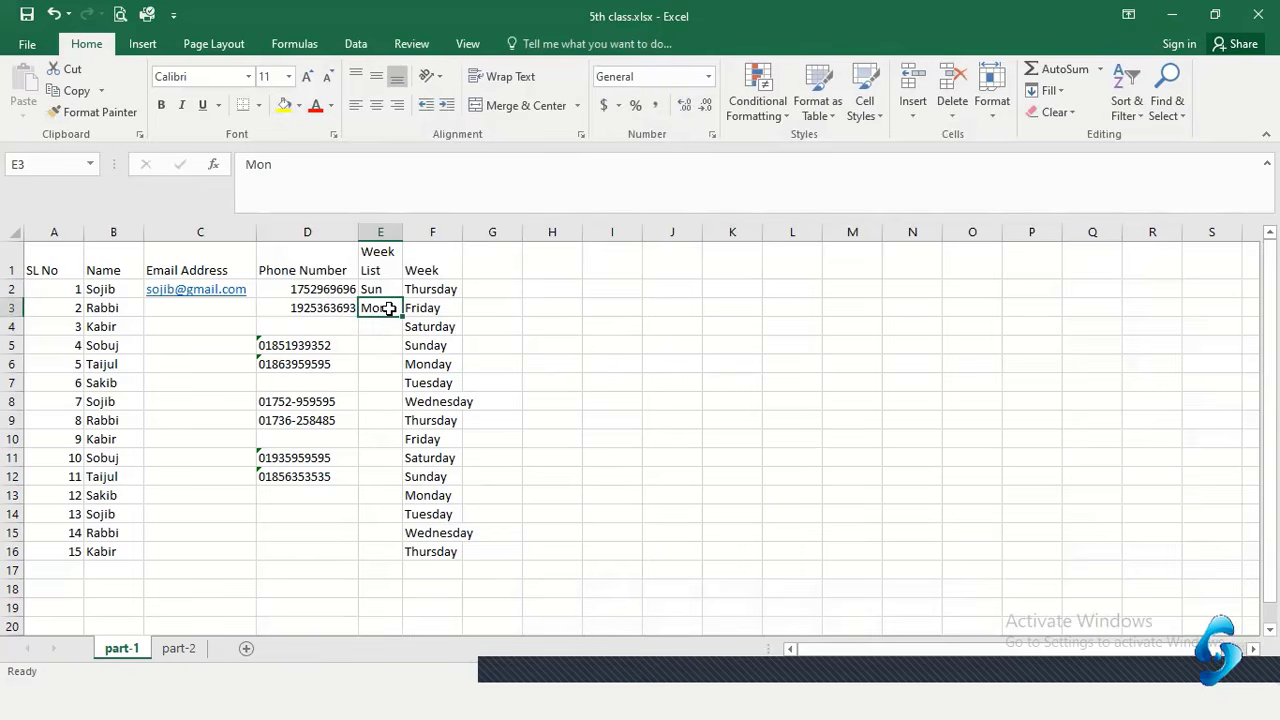
click(386, 289)
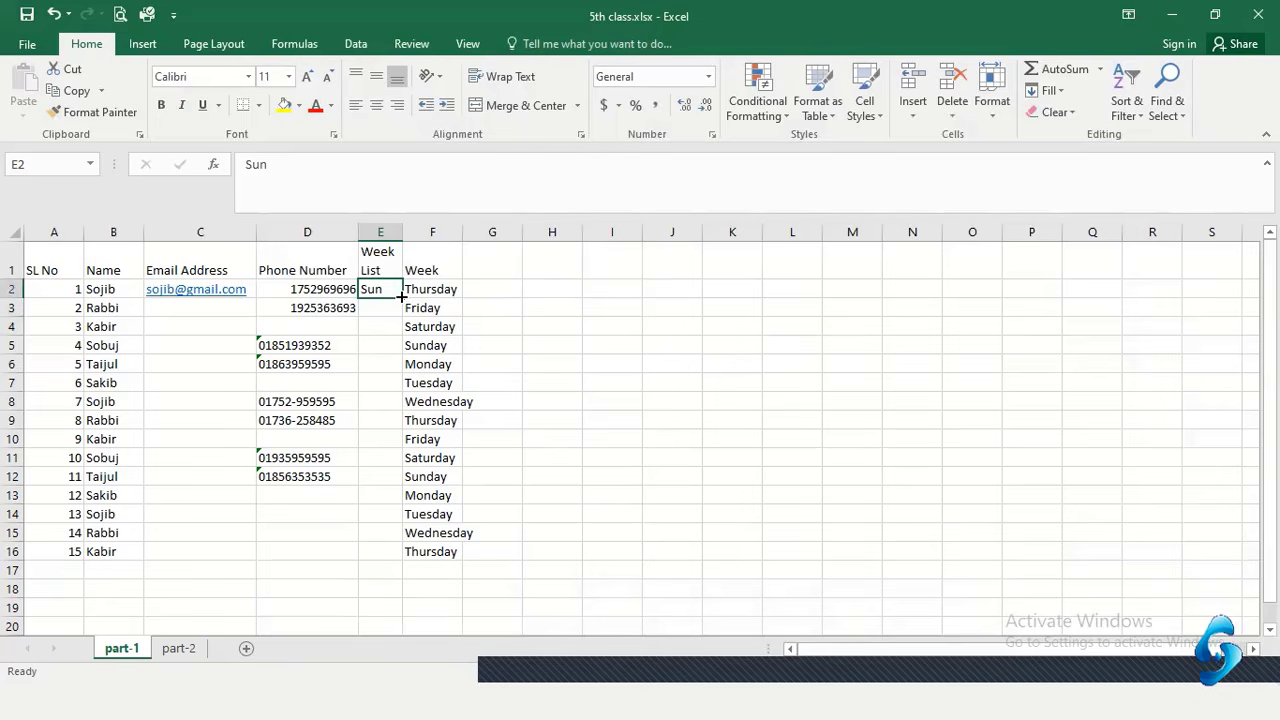
drag(400, 296, 382, 557)
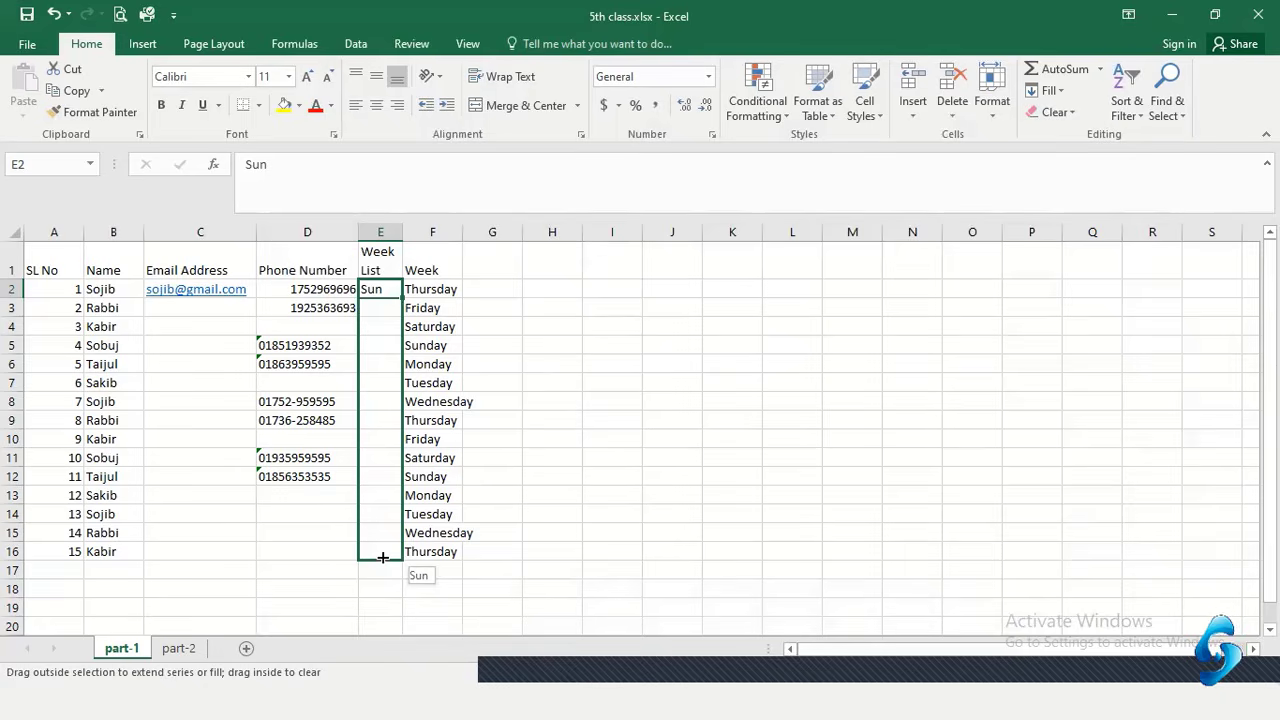
drag(382, 557, 380, 554)
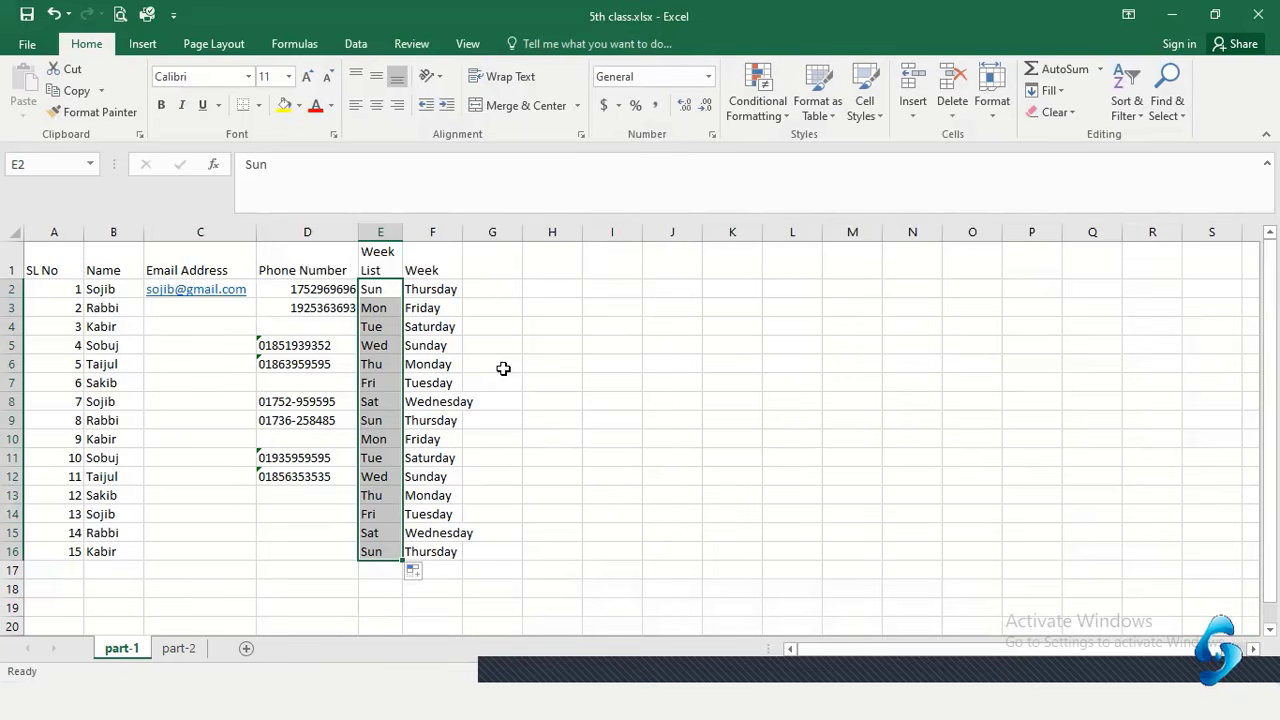
click(378, 362)
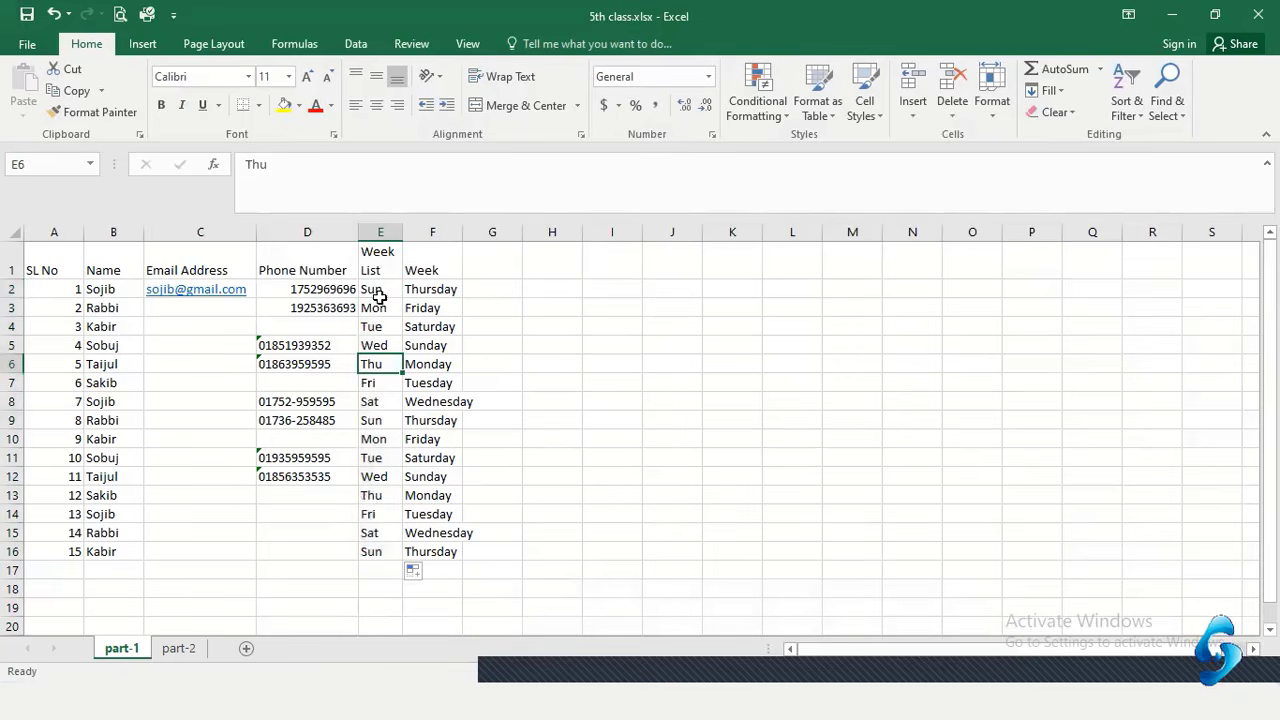
drag(375, 292, 366, 514)
click(372, 422)
click(370, 401)
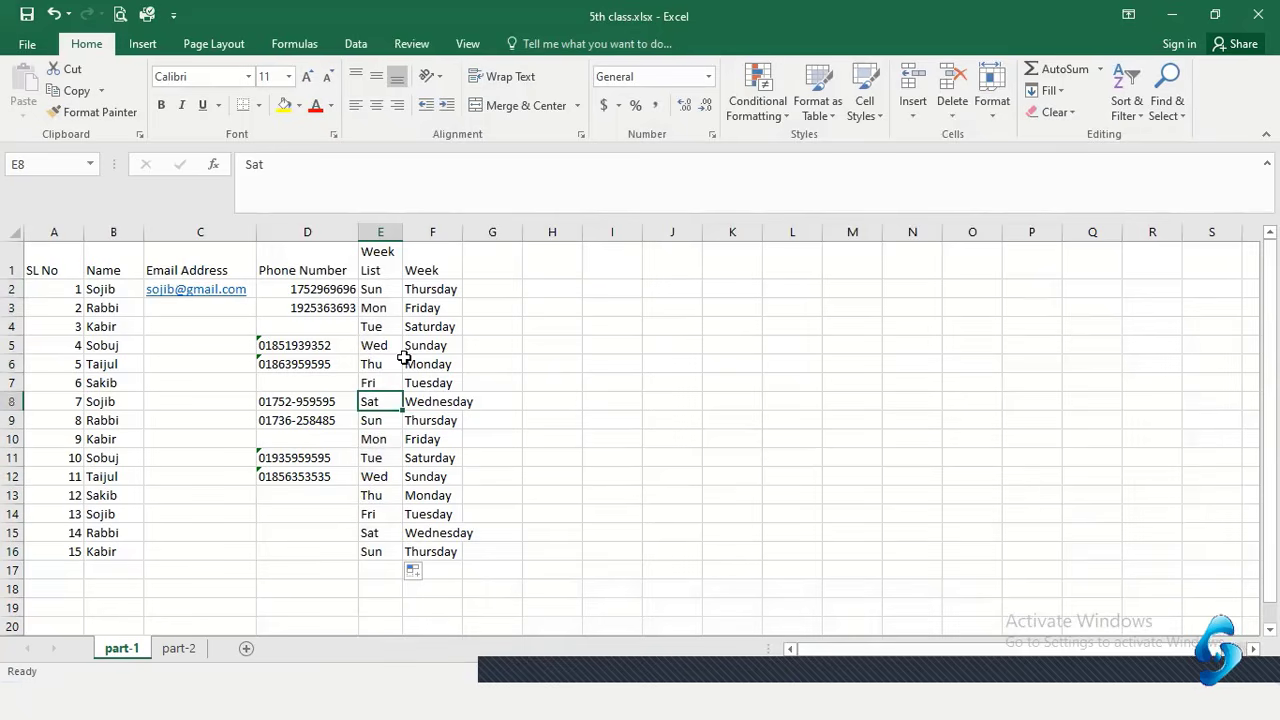
click(518, 269)
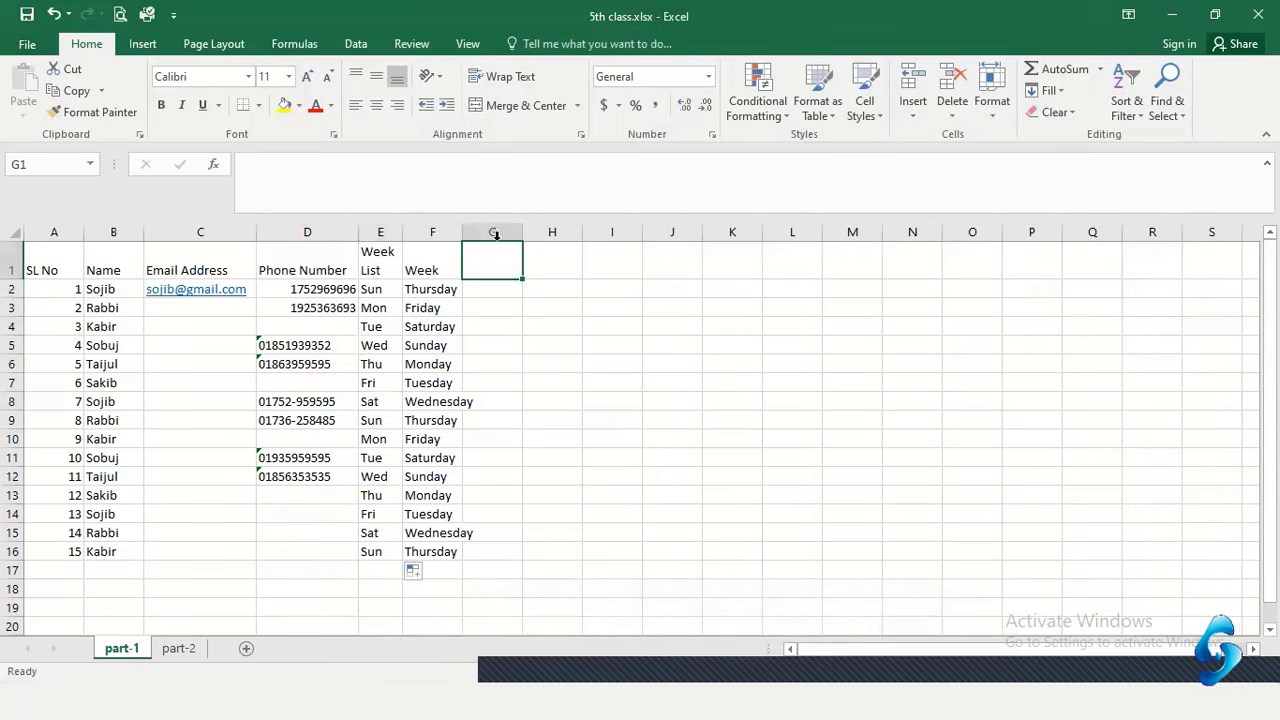
Widen column F, add headers Month Name in G1 and Month in H1, widening column G
double_click(465, 232)
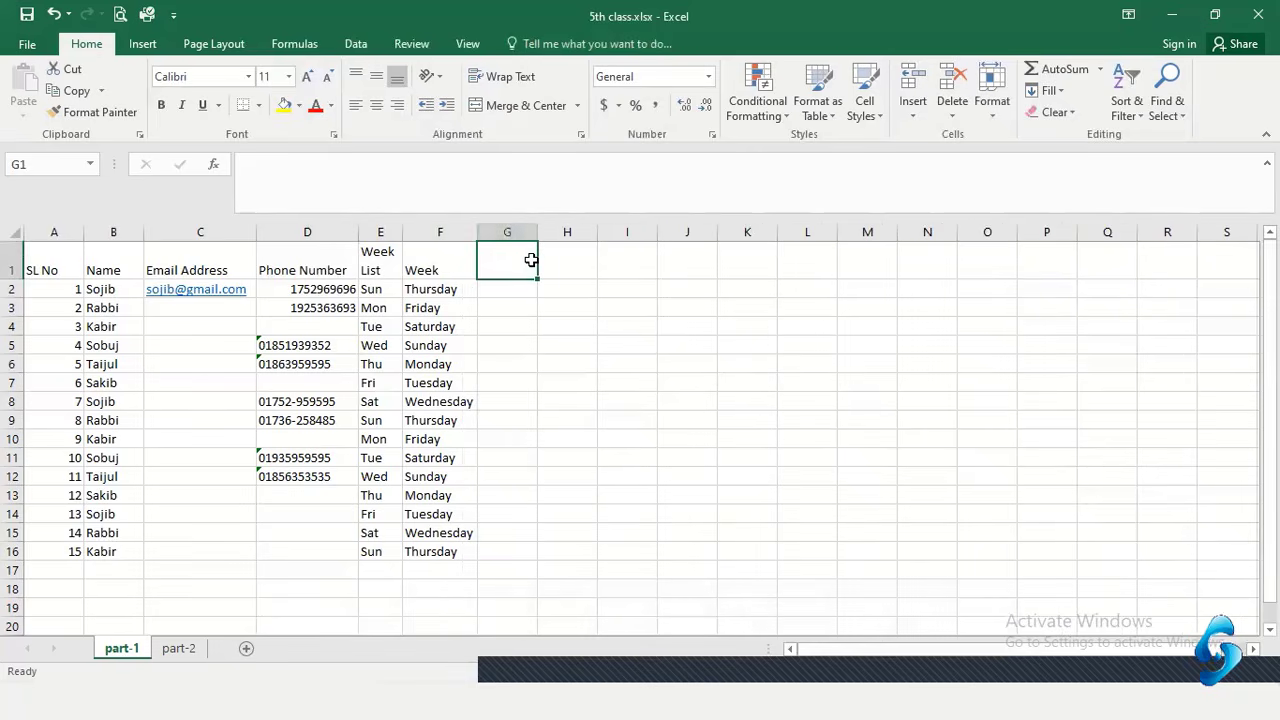
text(Month Nam)
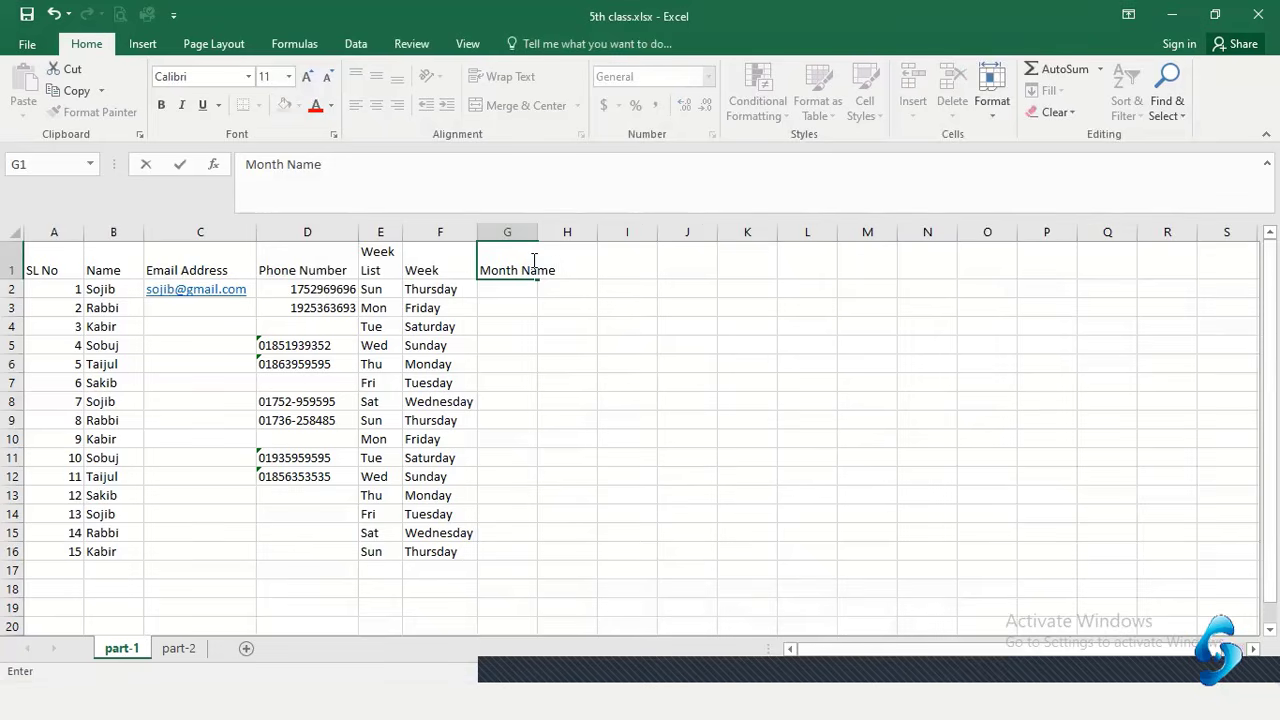
text(e)
click(607, 302)
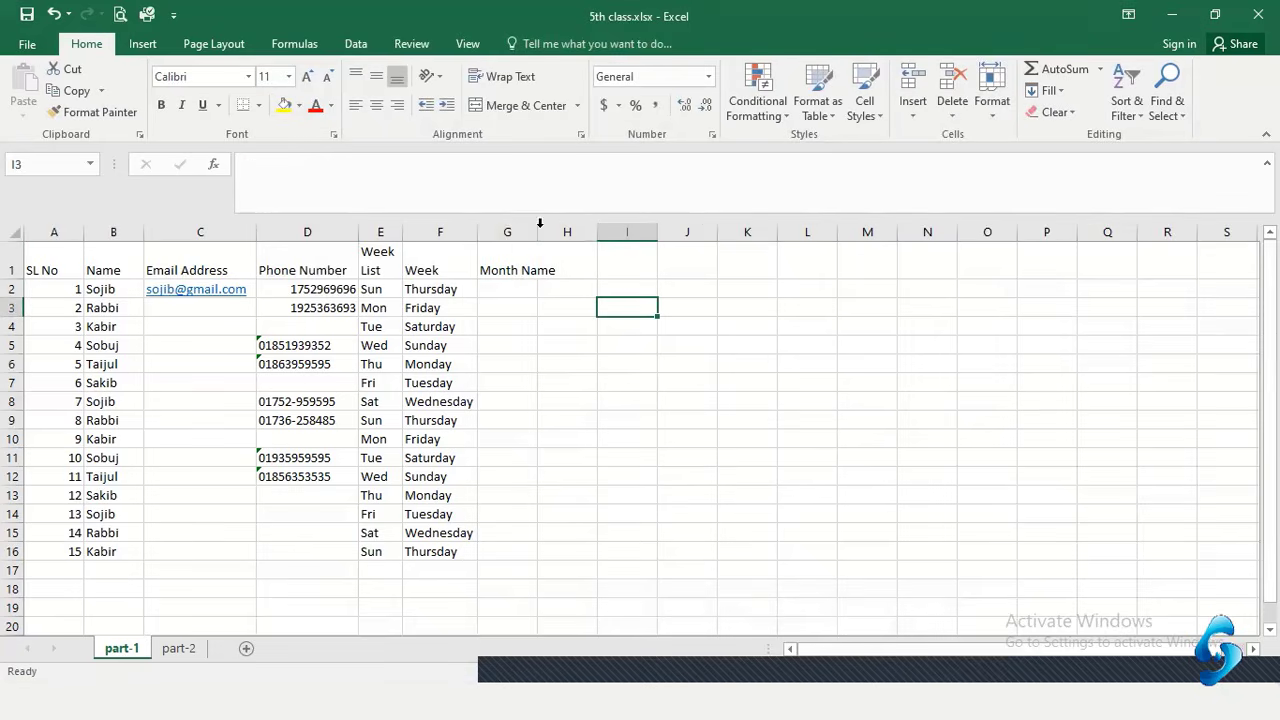
double_click(538, 224)
click(595, 256)
text(Month)
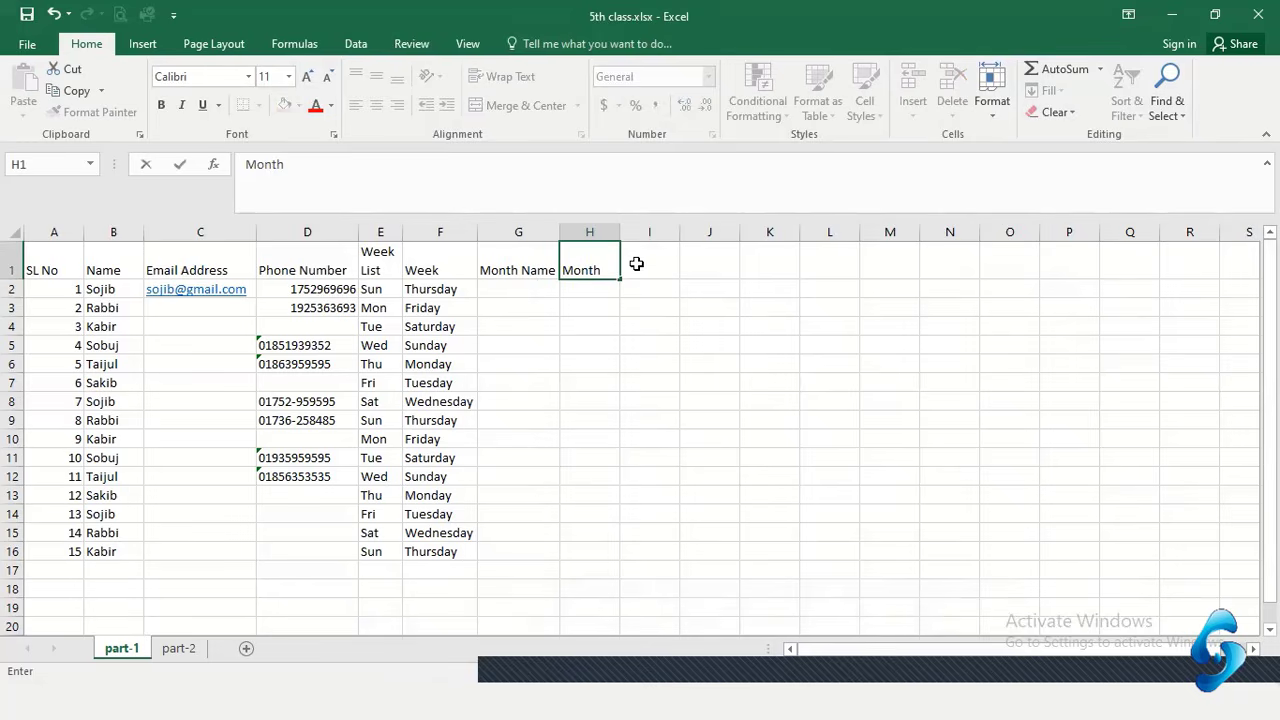
key(Return)
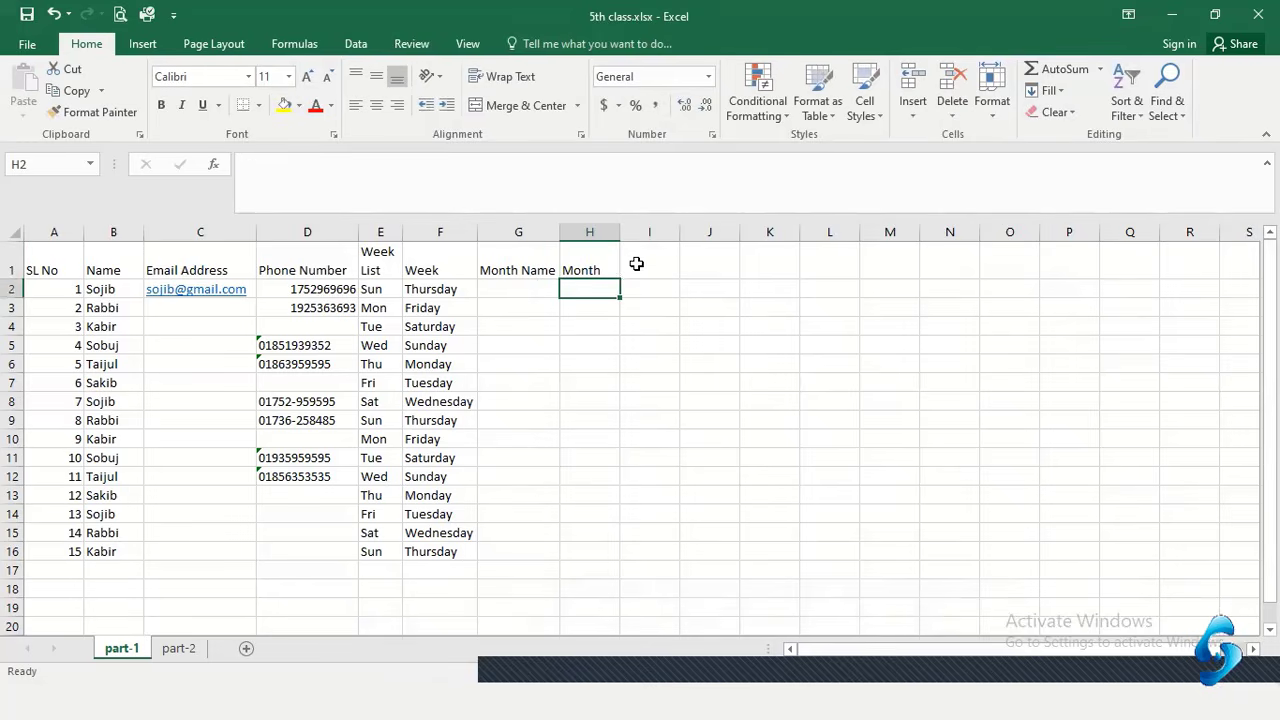
Enter March in G2 and drag-fill month names down to G16
click(517, 288)
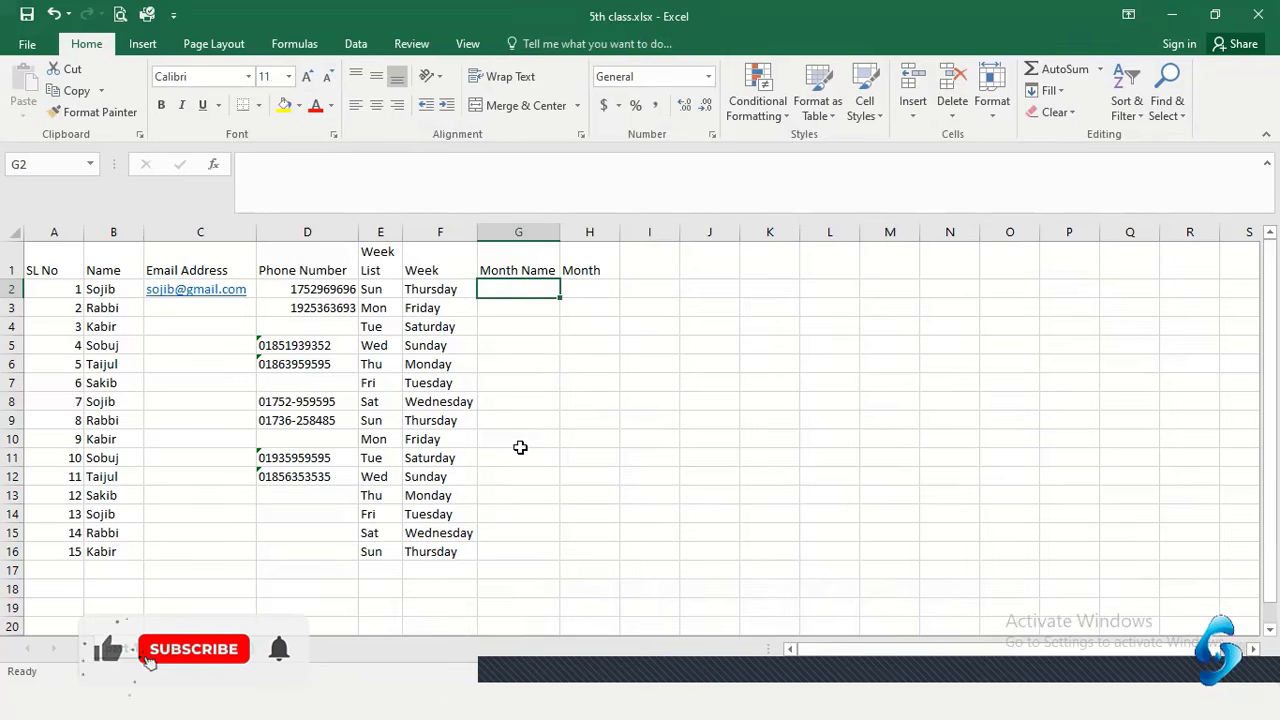
text(Janu)
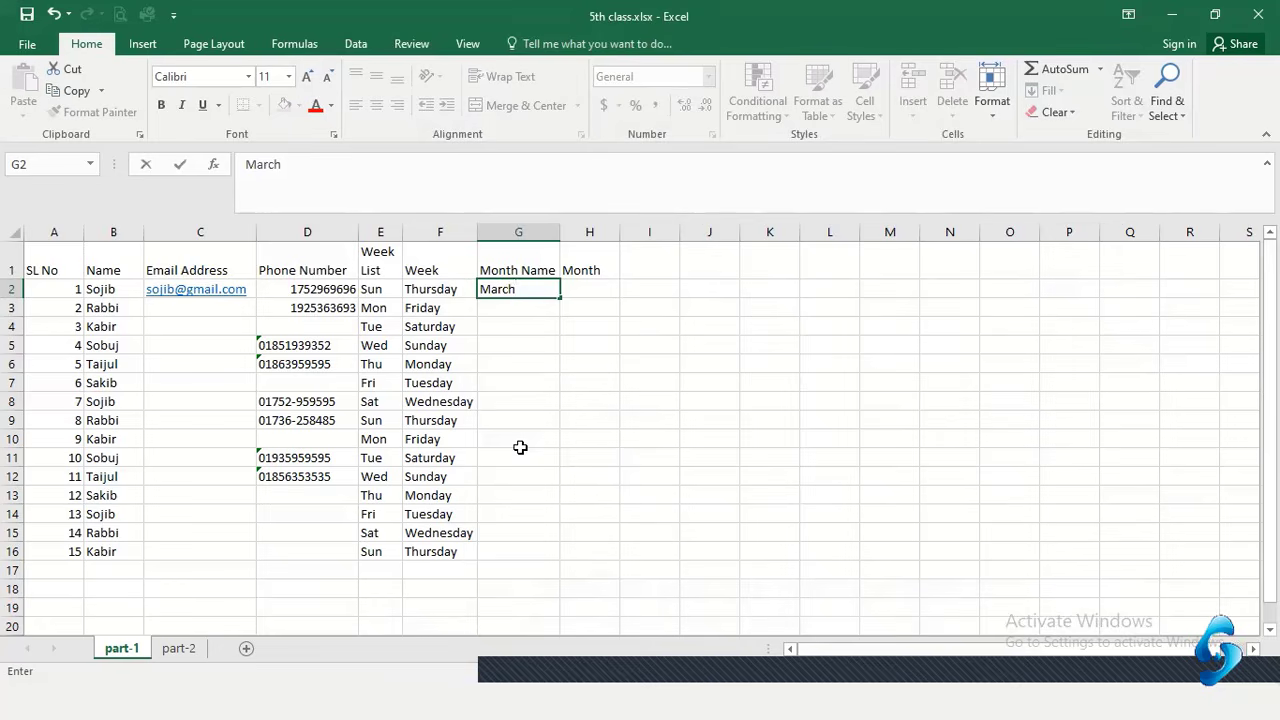
key(Return)
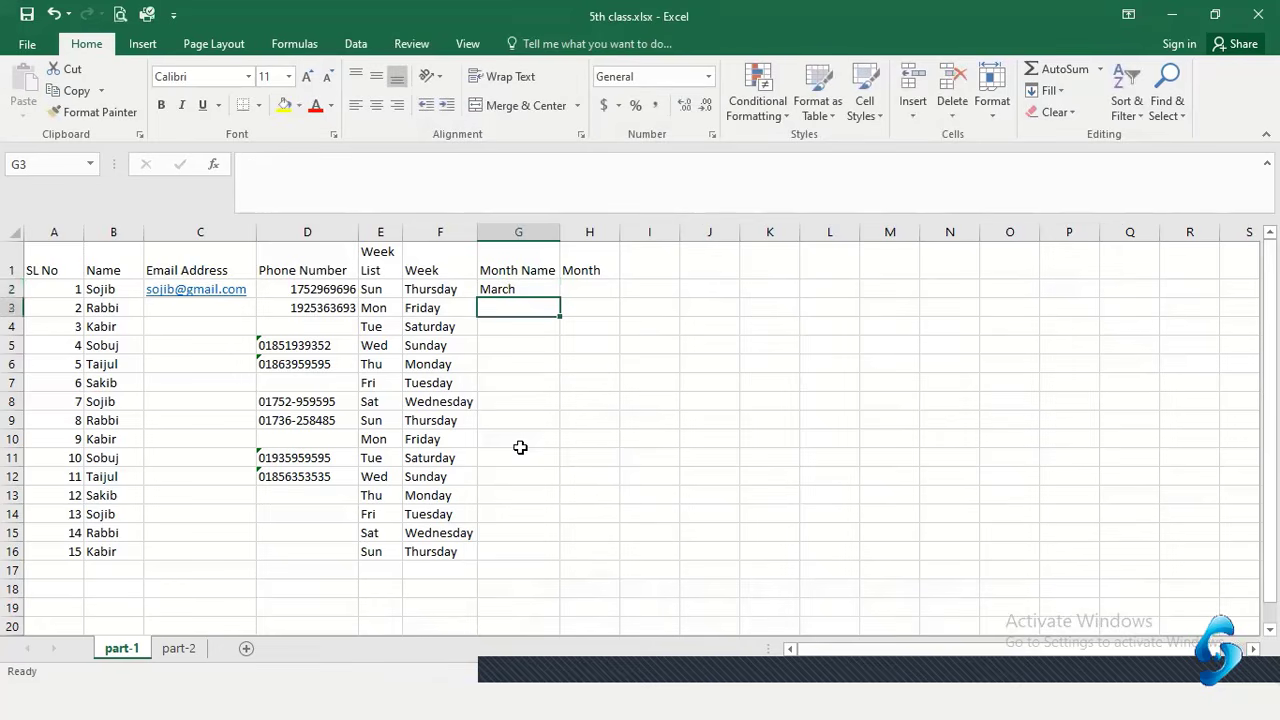
click(520, 290)
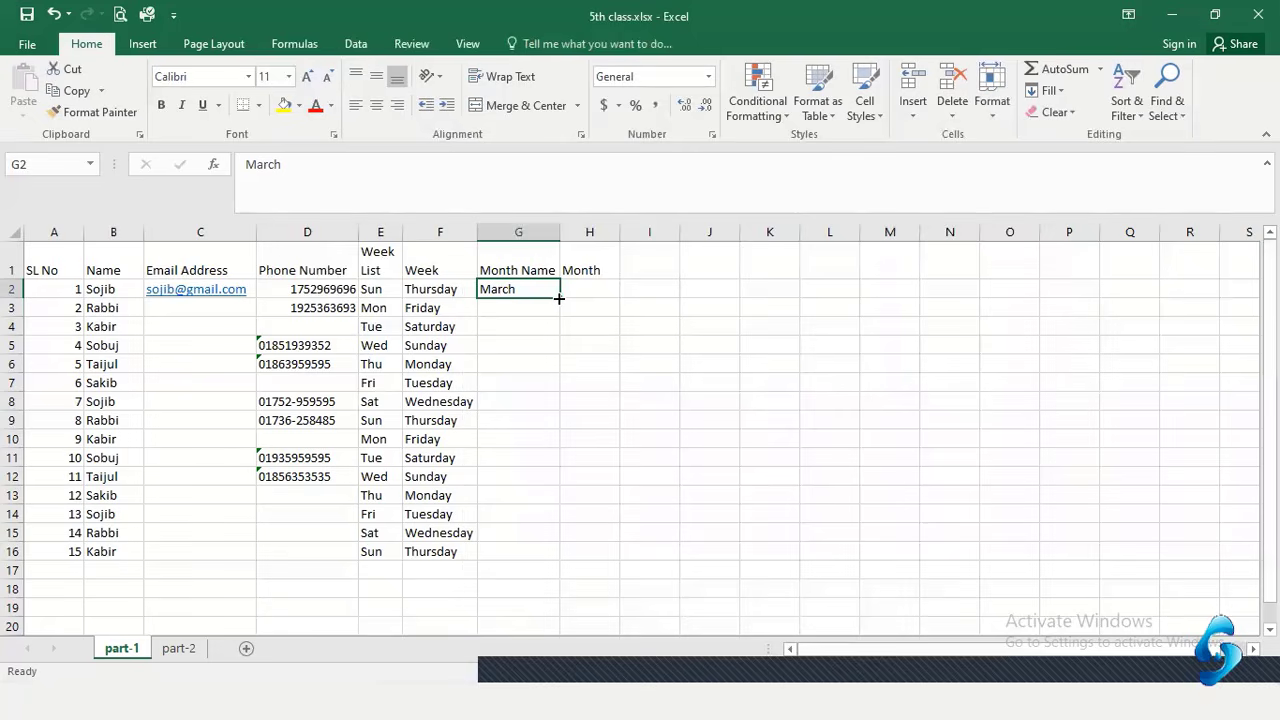
drag(558, 298, 558, 558)
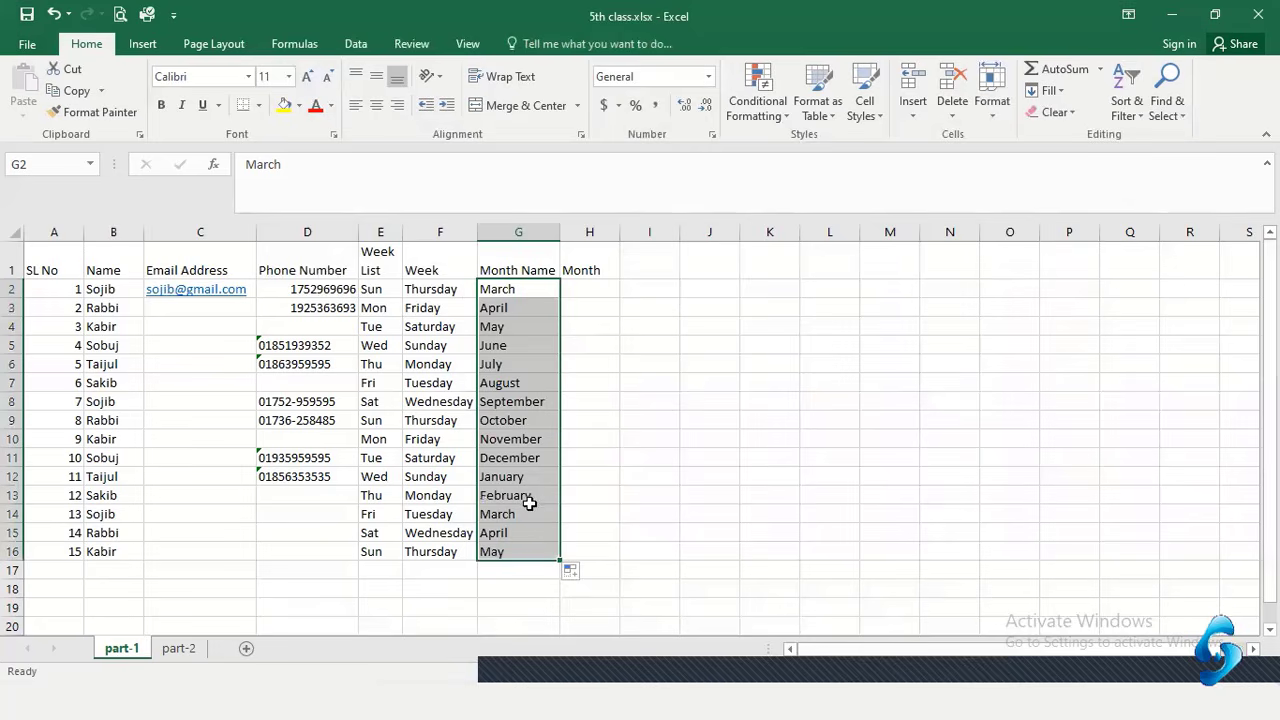
click(526, 288)
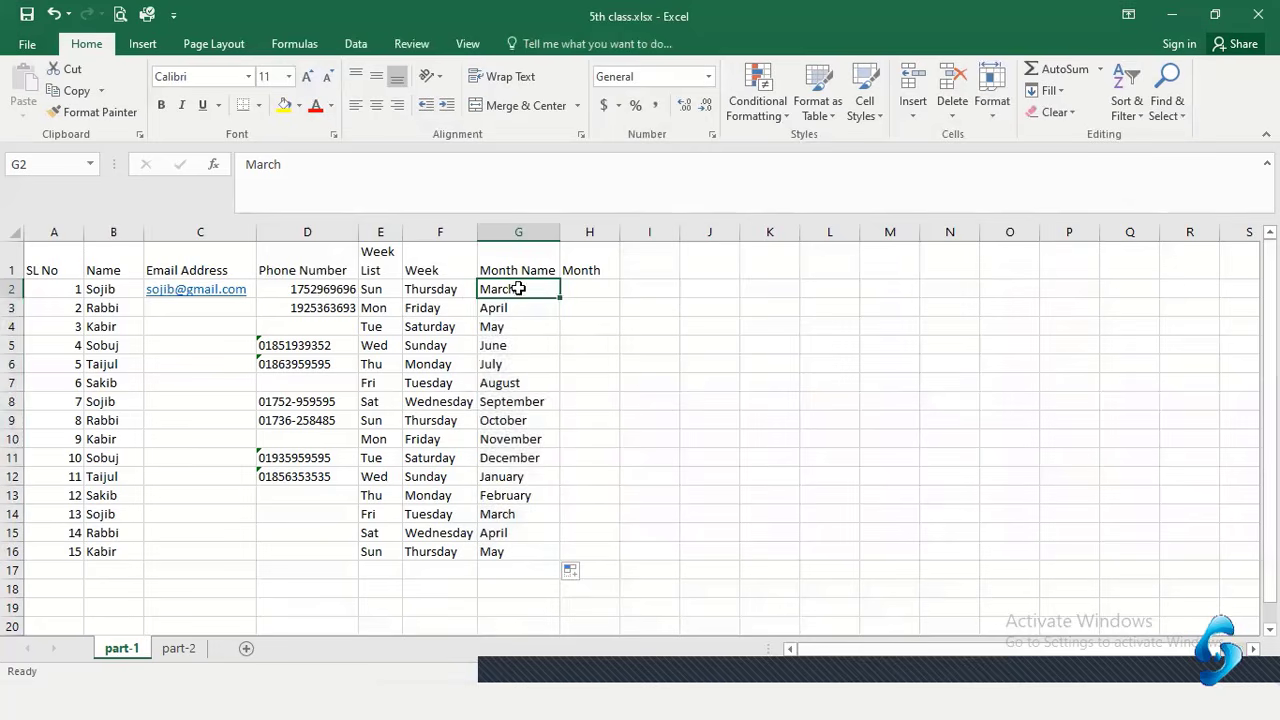
drag(520, 288, 510, 477)
click(628, 400)
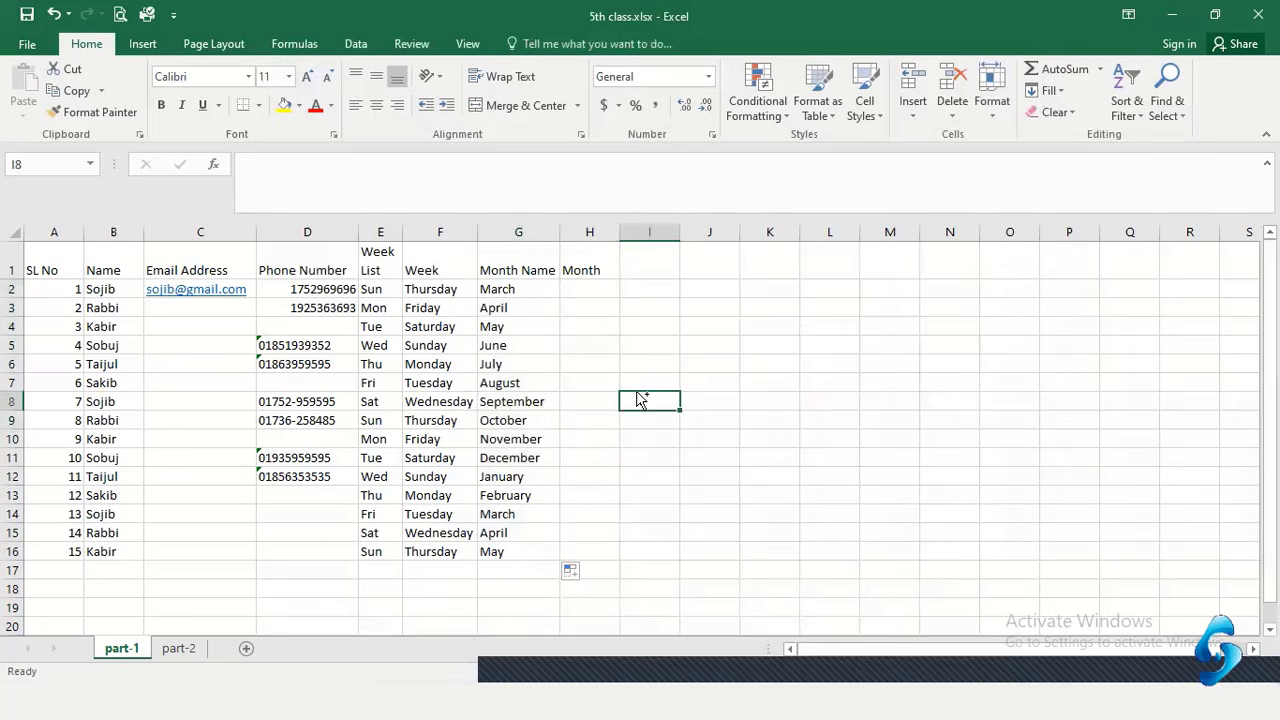
Undo the month fill and redo it by double-clicking G2's fill handle, ending at May
key(ctrl+z)
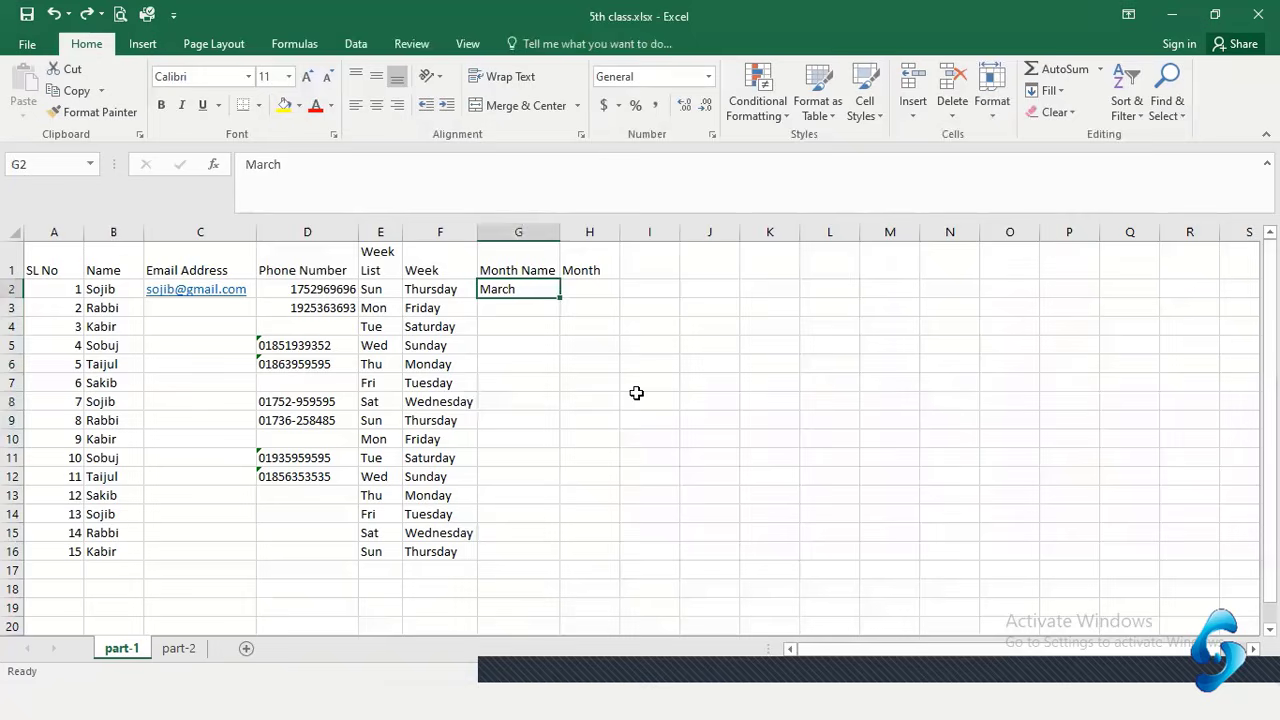
double_click(559, 296)
click(536, 304)
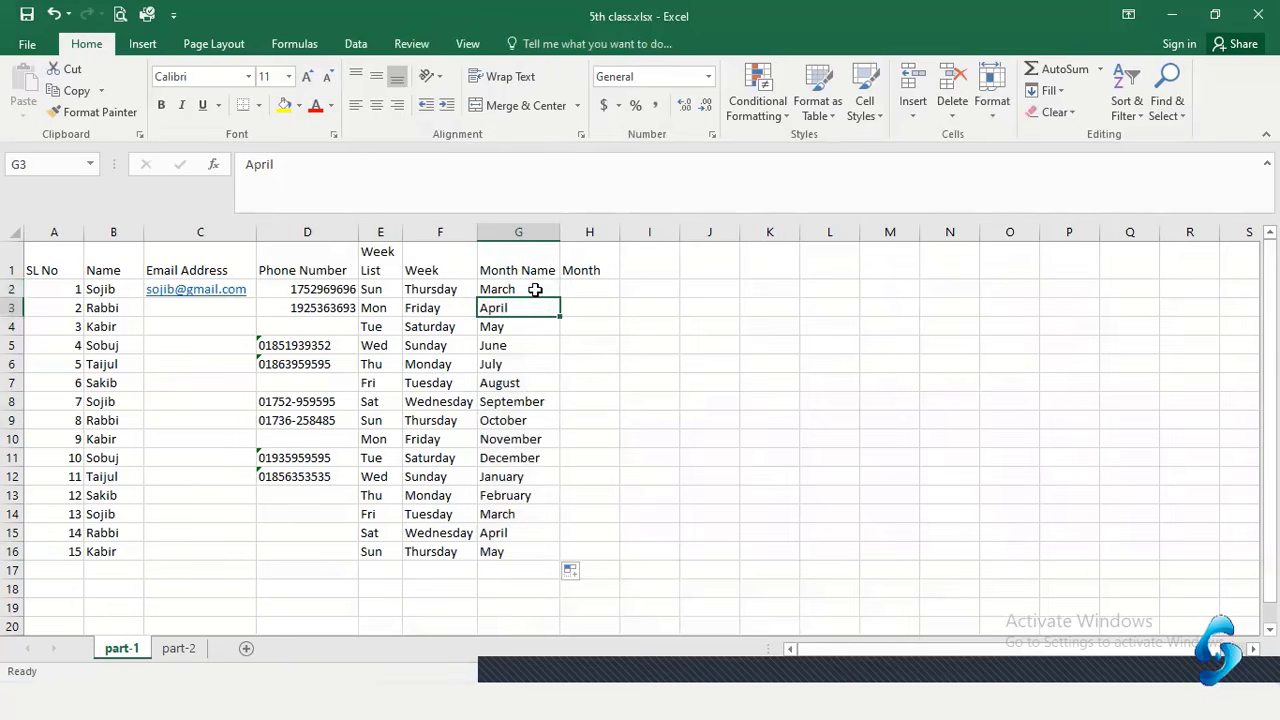
drag(531, 290, 523, 555)
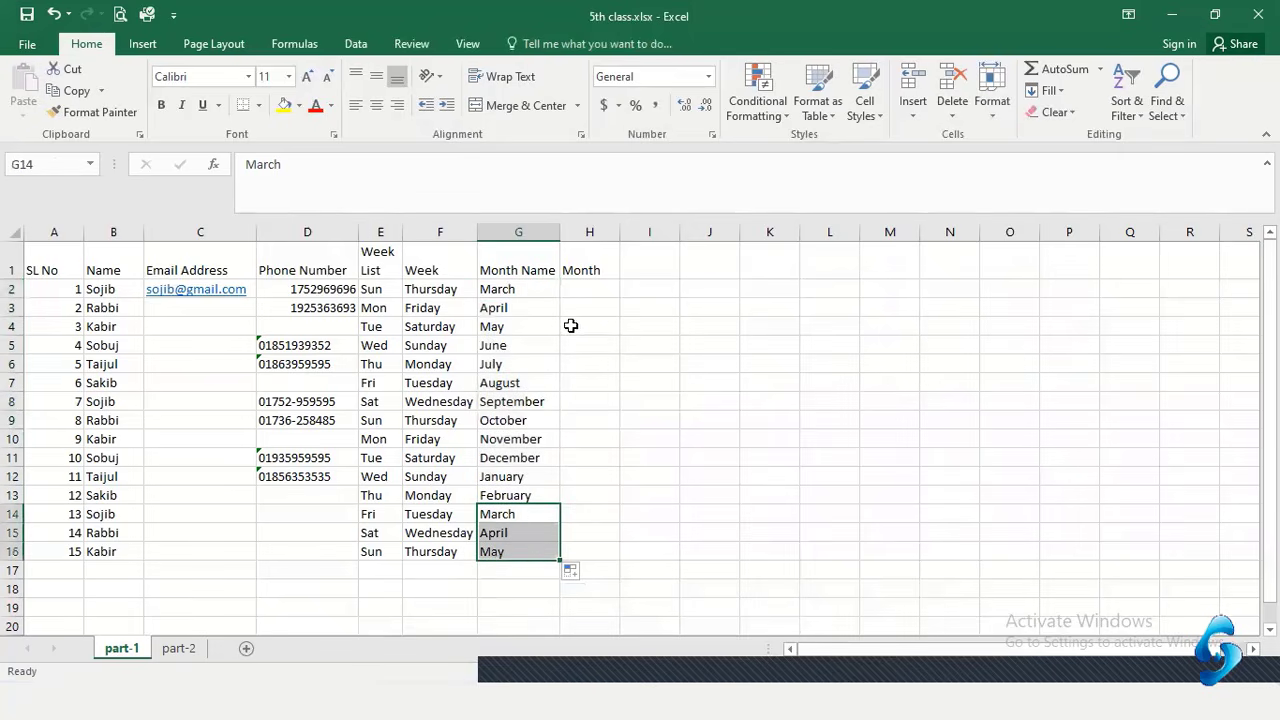
click(578, 288)
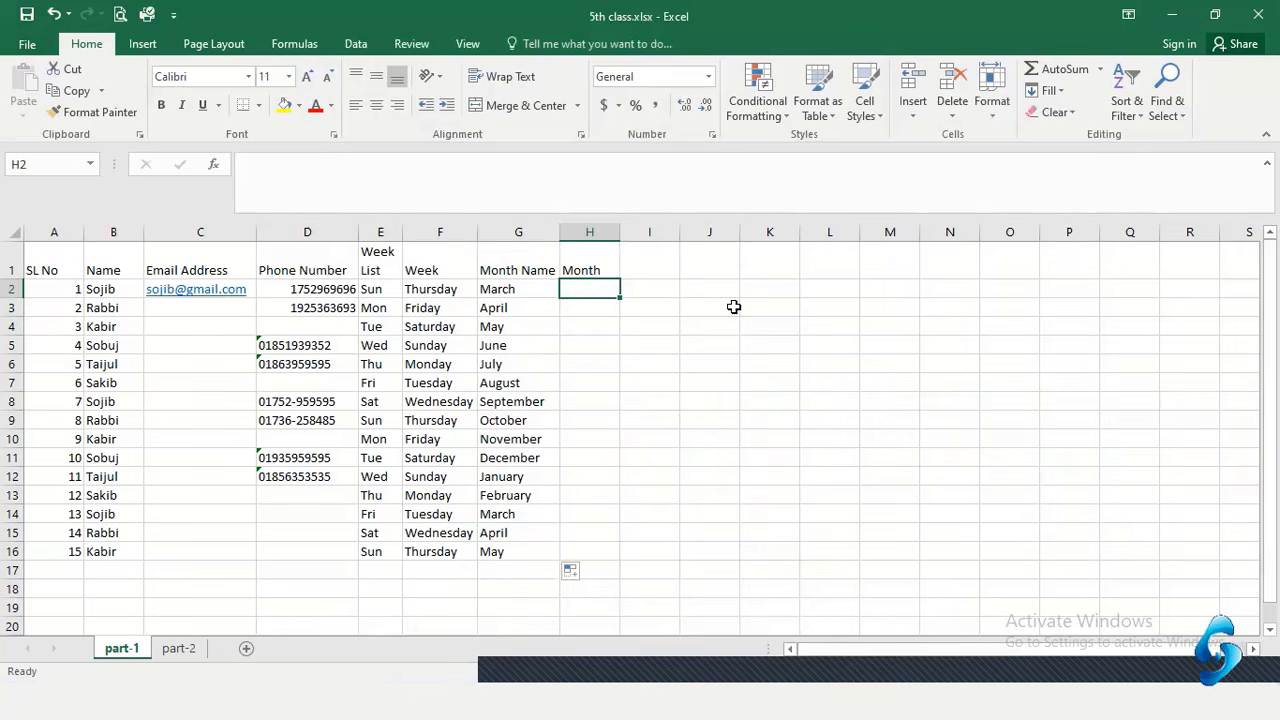
Enter JAN in H2 and auto-fill abbreviated months down to MAR in H16
text(JA)
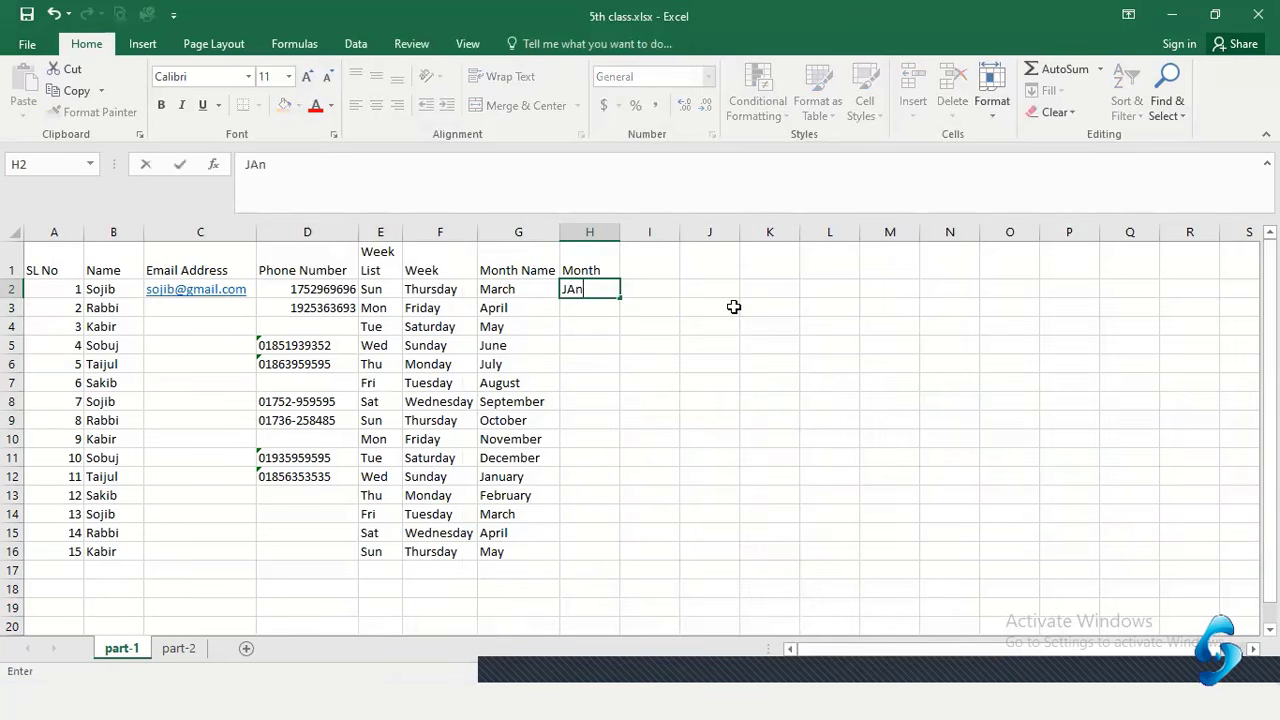
text(n)
key(BackSpace)
text(N)
key(Return)
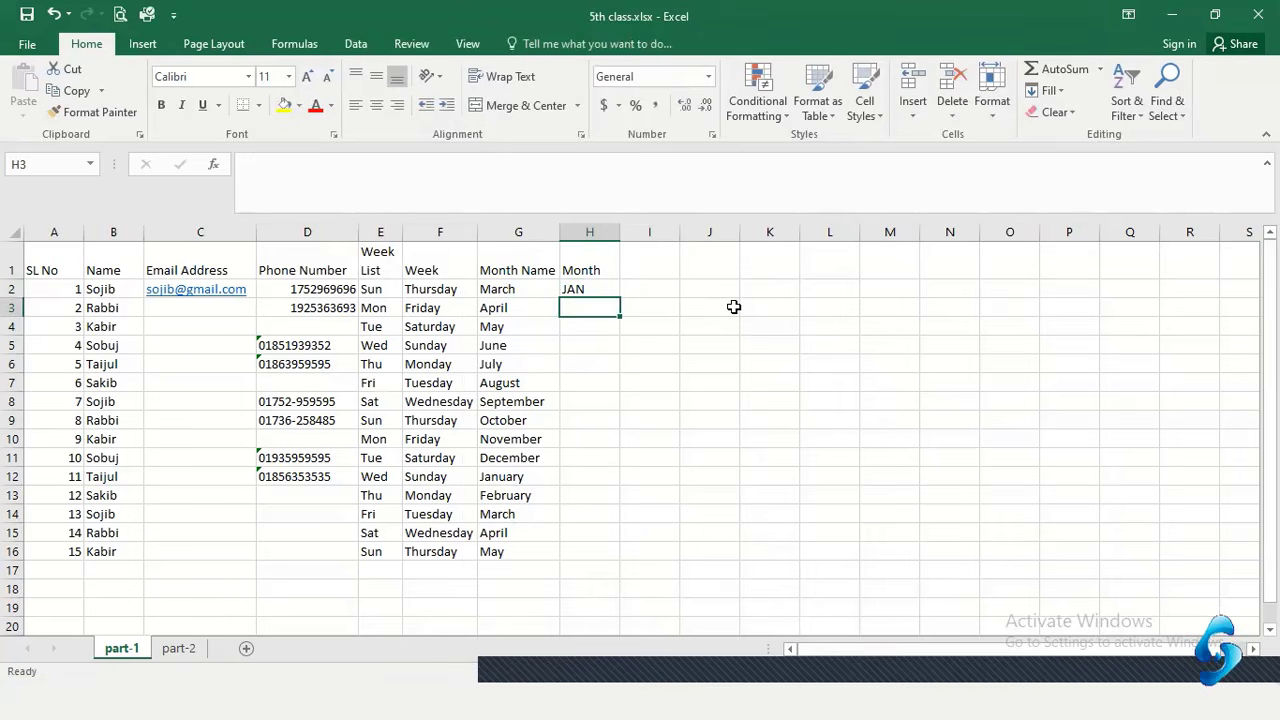
click(581, 287)
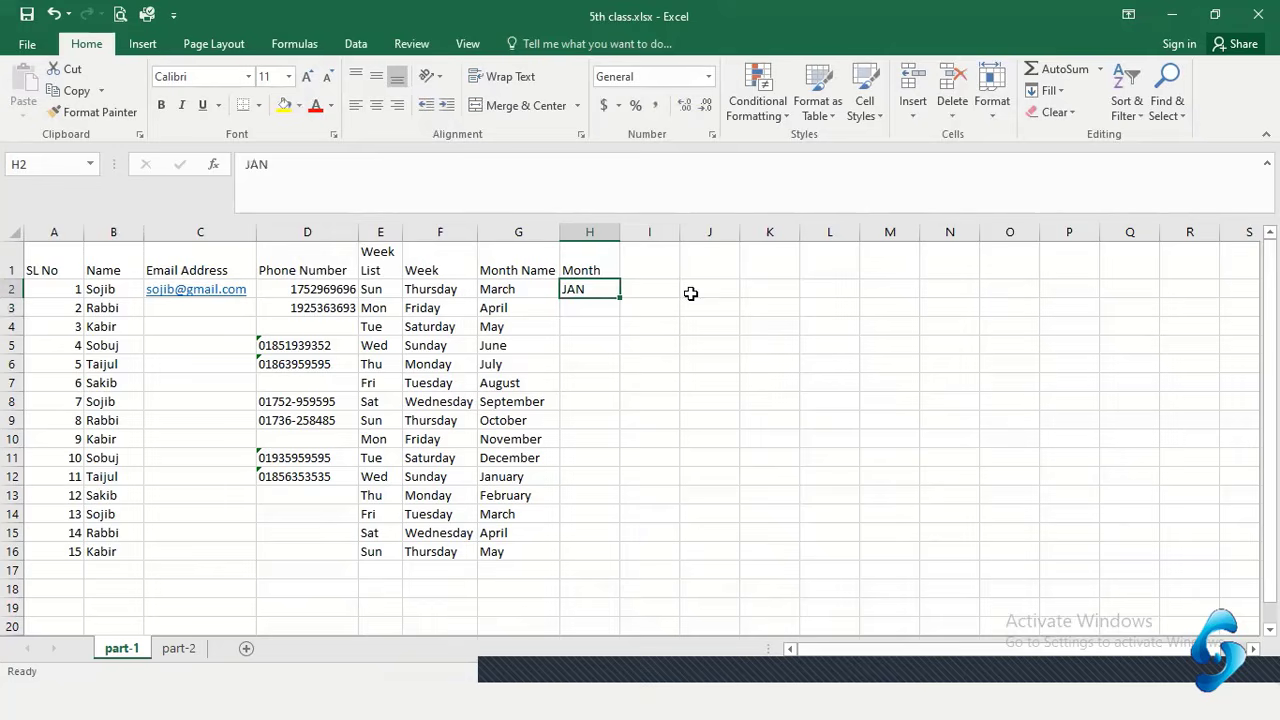
double_click(618, 299)
click(600, 347)
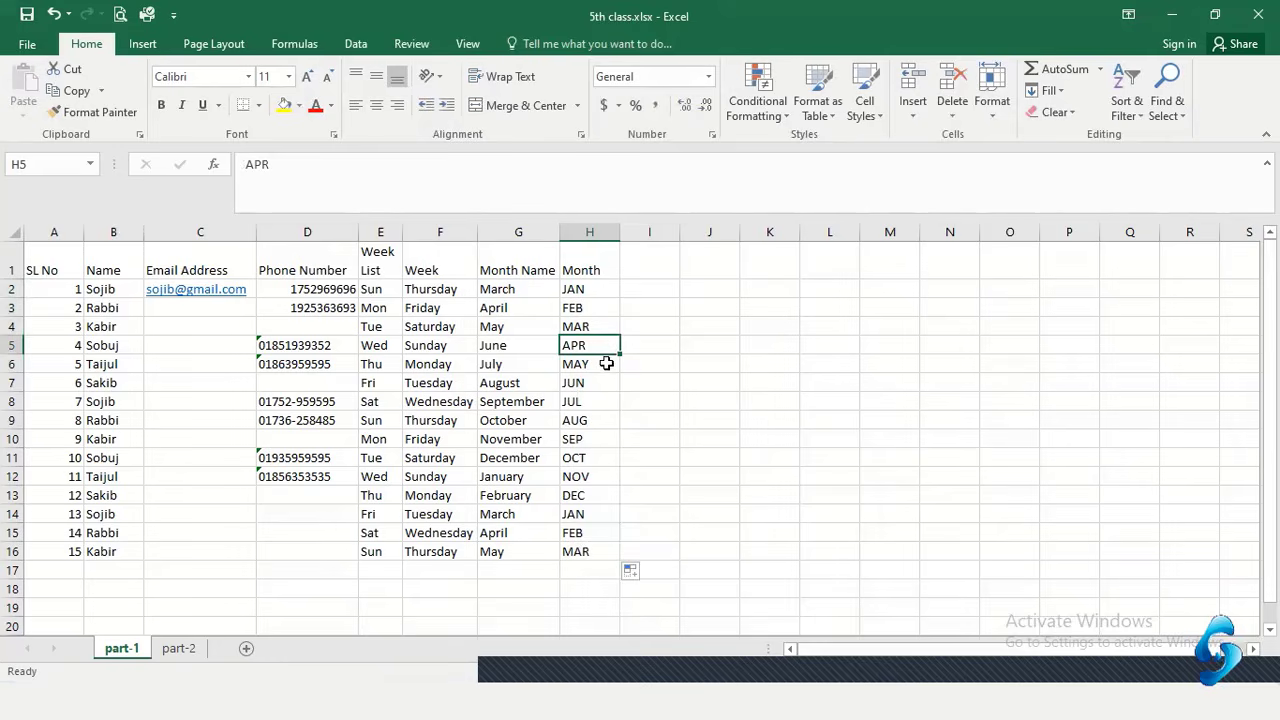
drag(600, 290, 592, 550)
click(603, 350)
drag(598, 289, 592, 514)
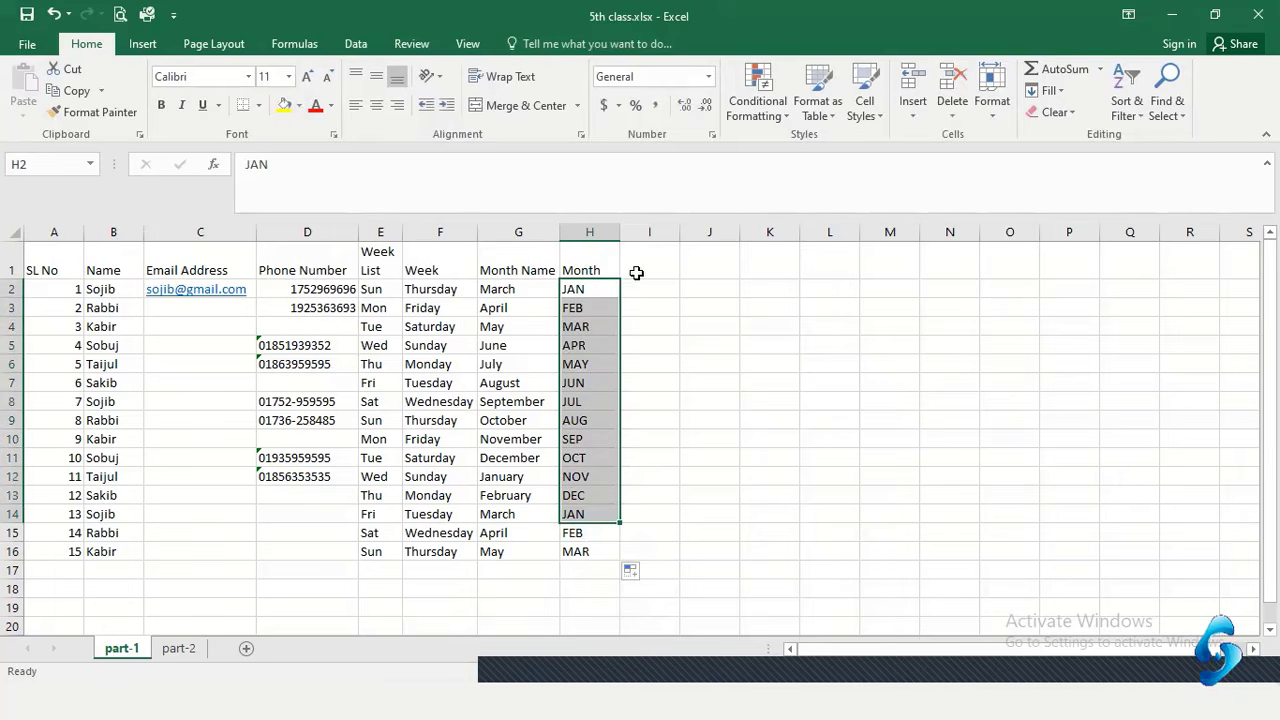
click(662, 269)
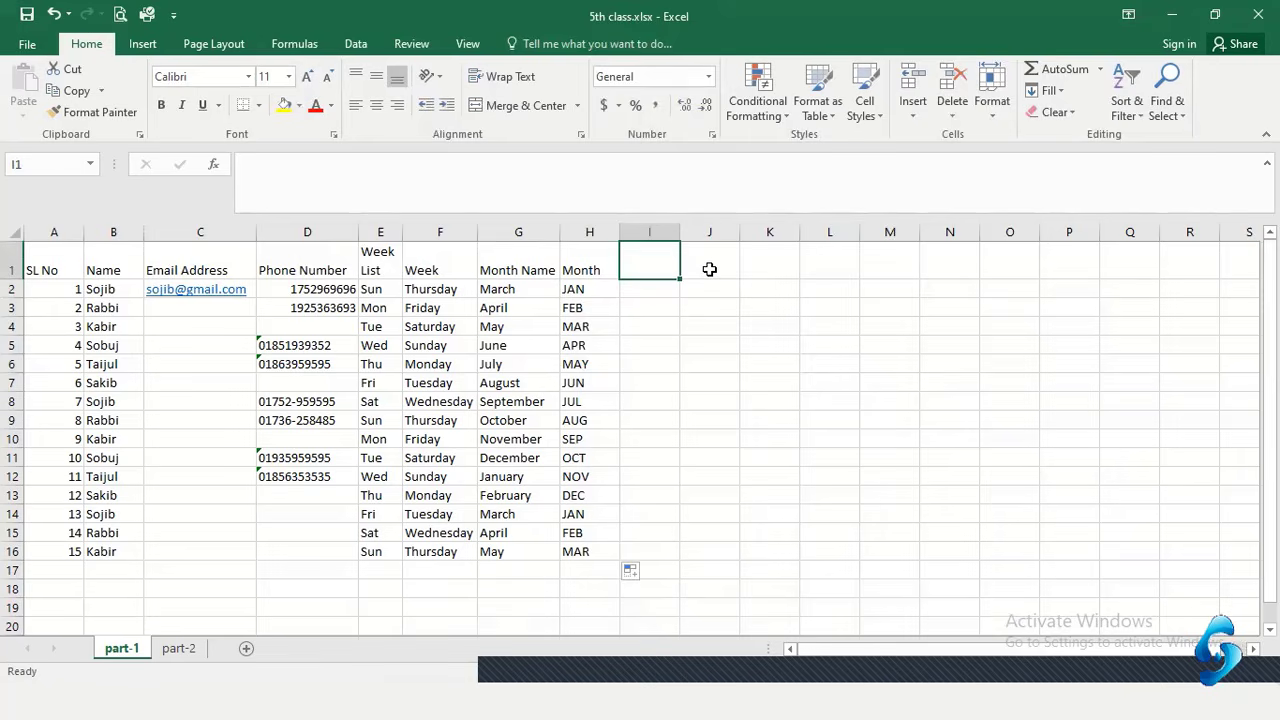
Enter 'Odd Number' in I1 and 'Even Number' in J1, then AutoFit columns I and J
text(Odd)
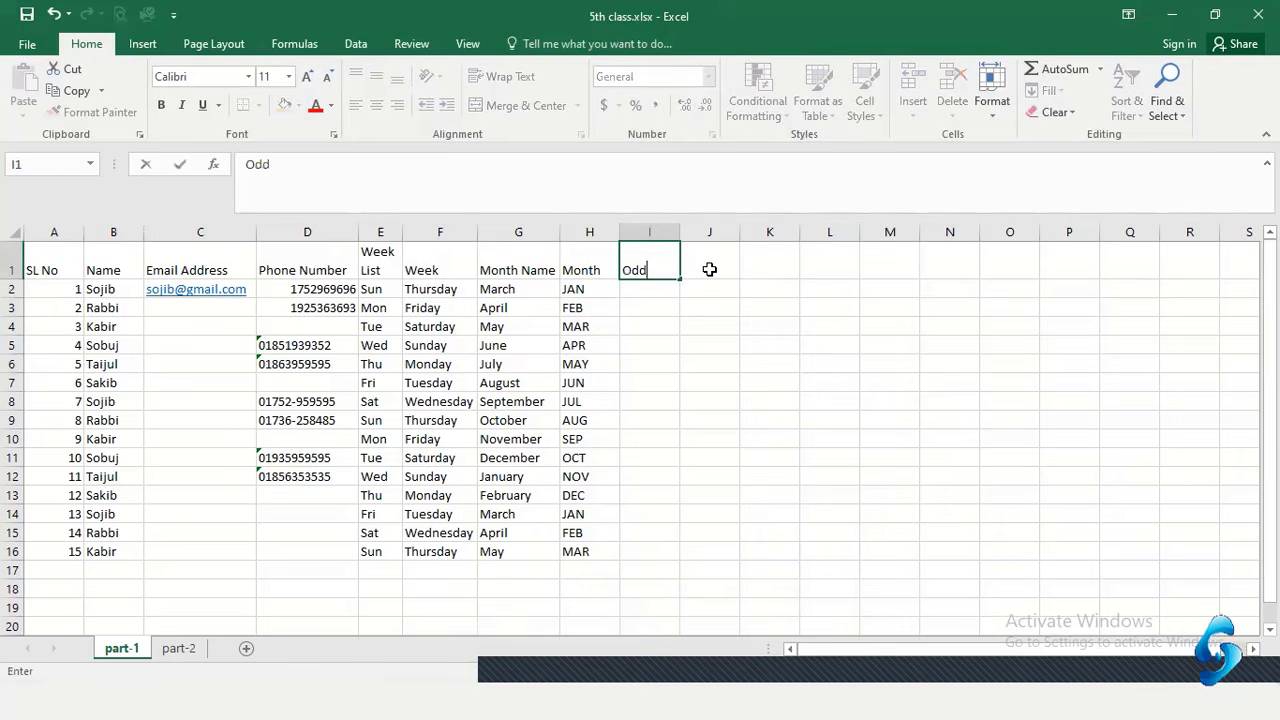
text( Number)
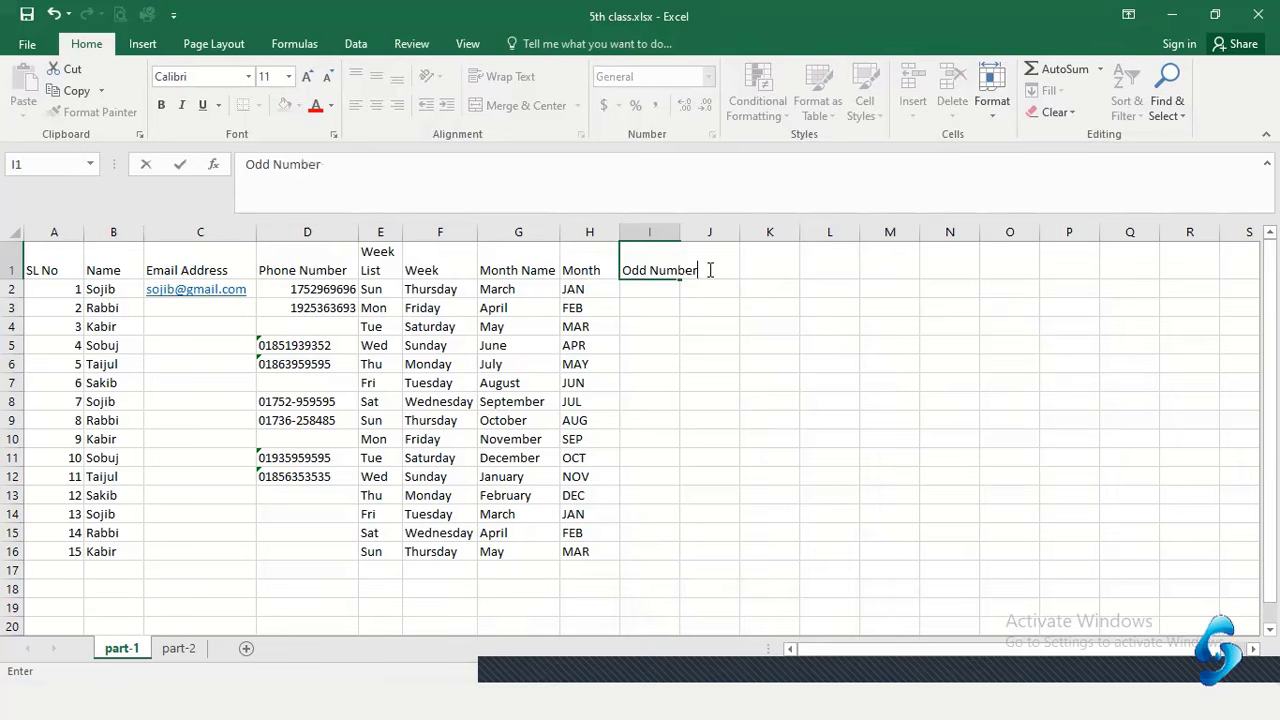
key(Tab)
text(Eve)
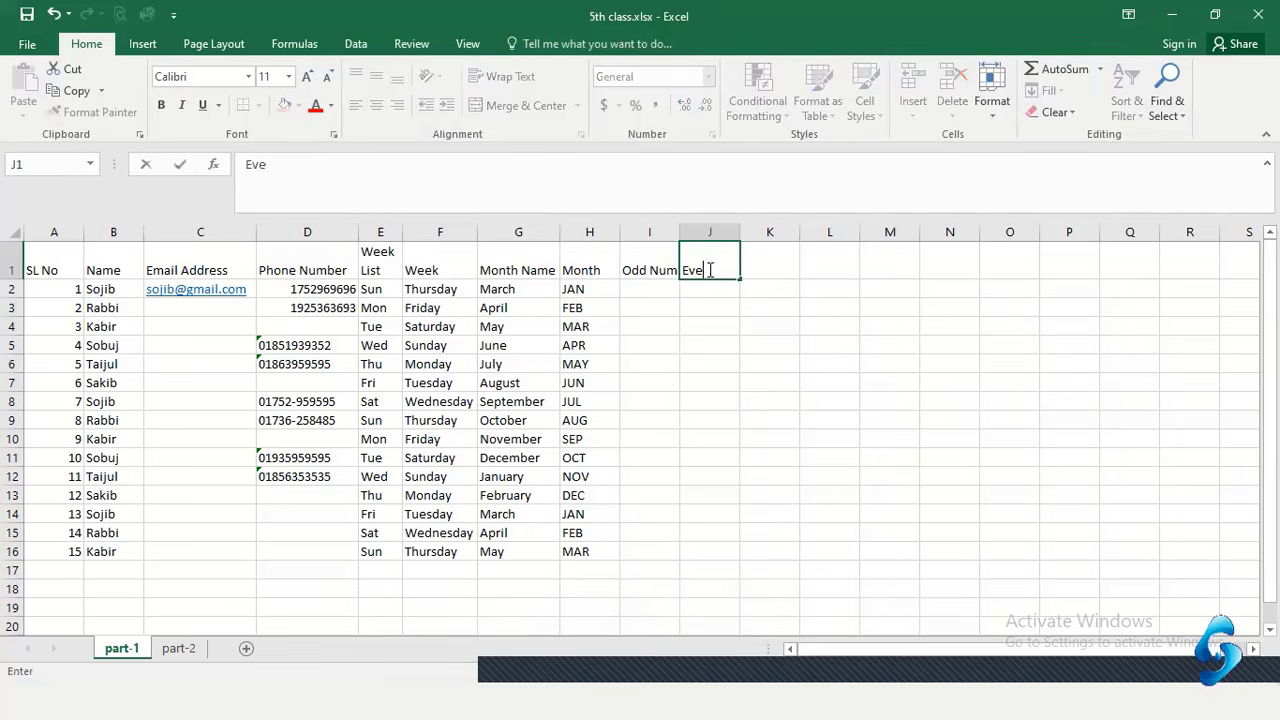
text(n Number)
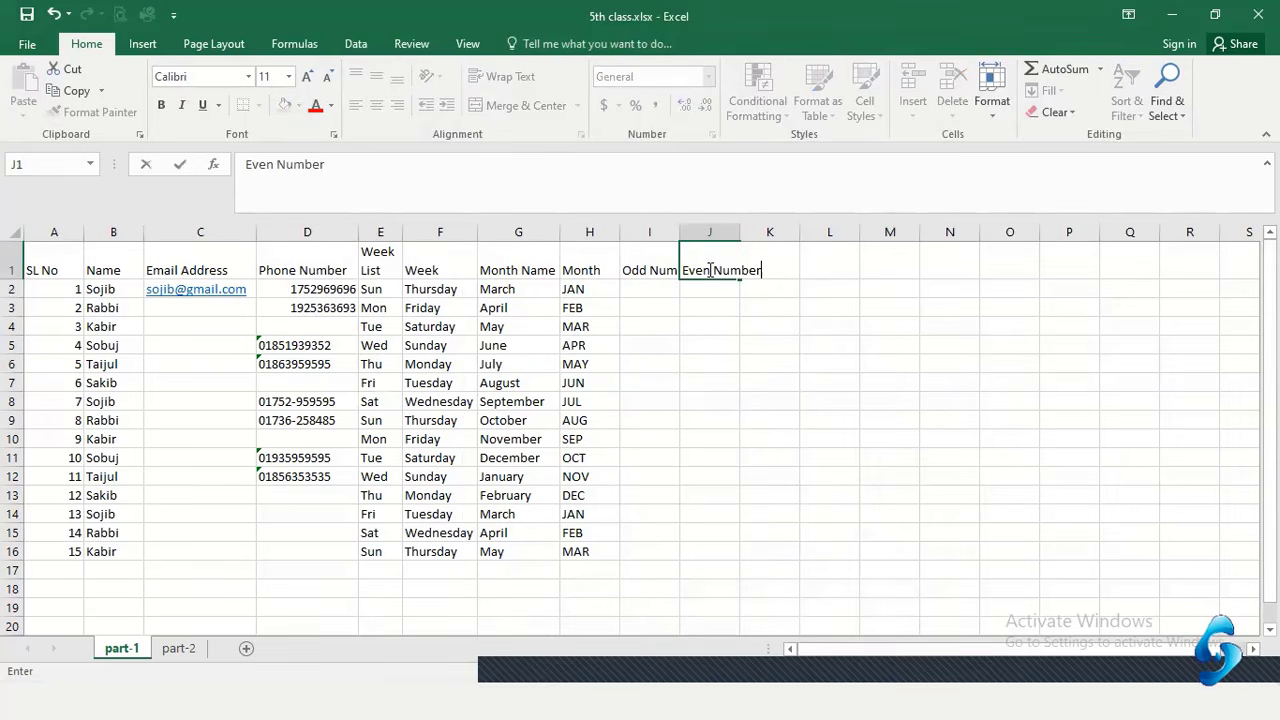
key(Tab)
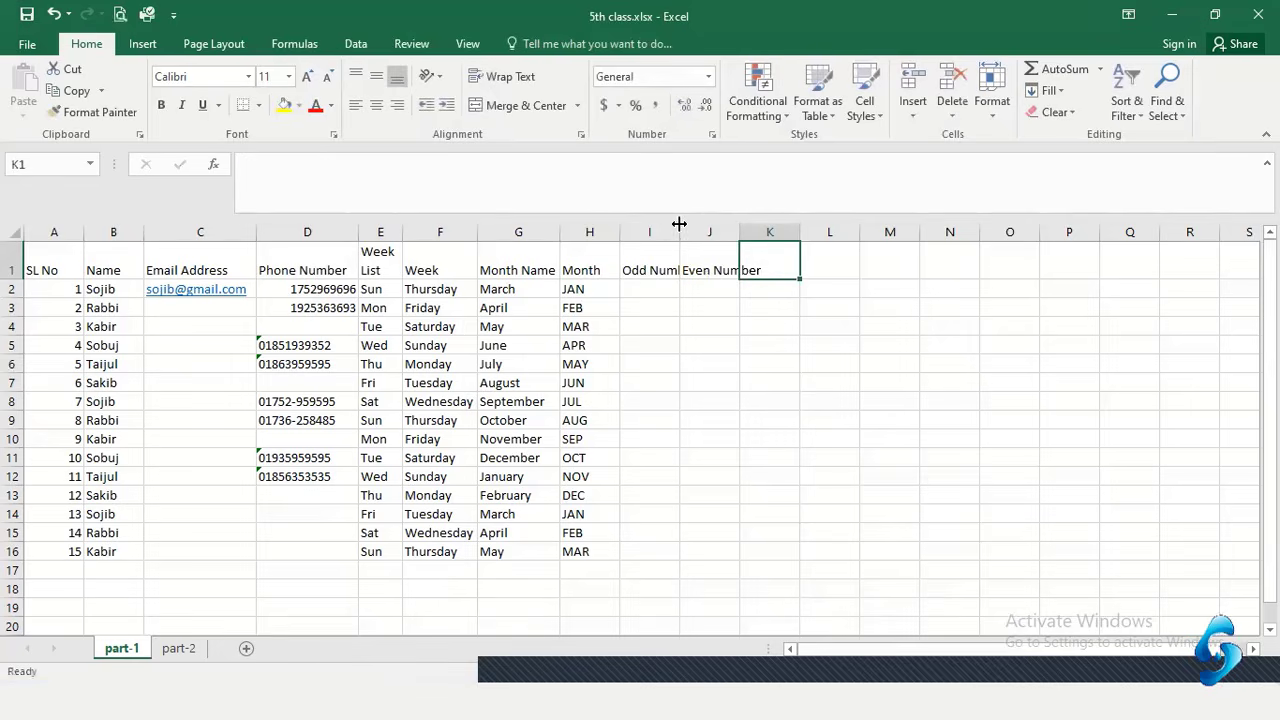
double_click(680, 224)
double_click(742, 224)
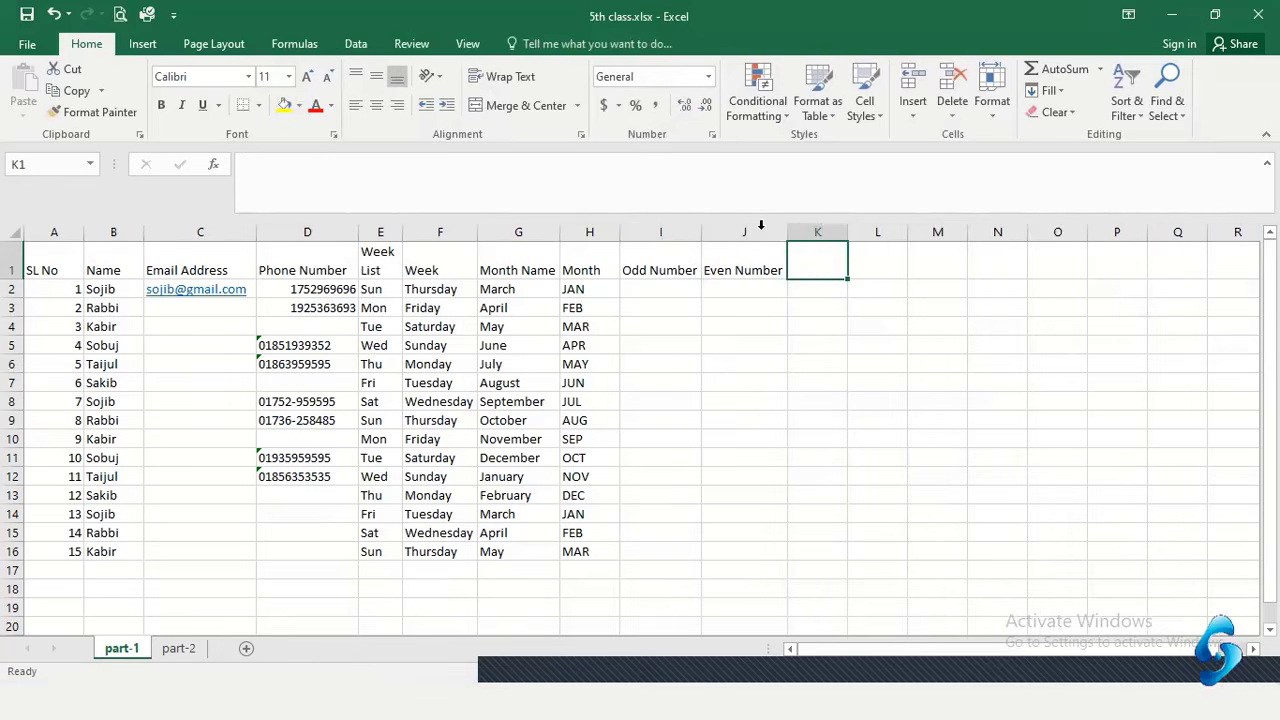
click(664, 290)
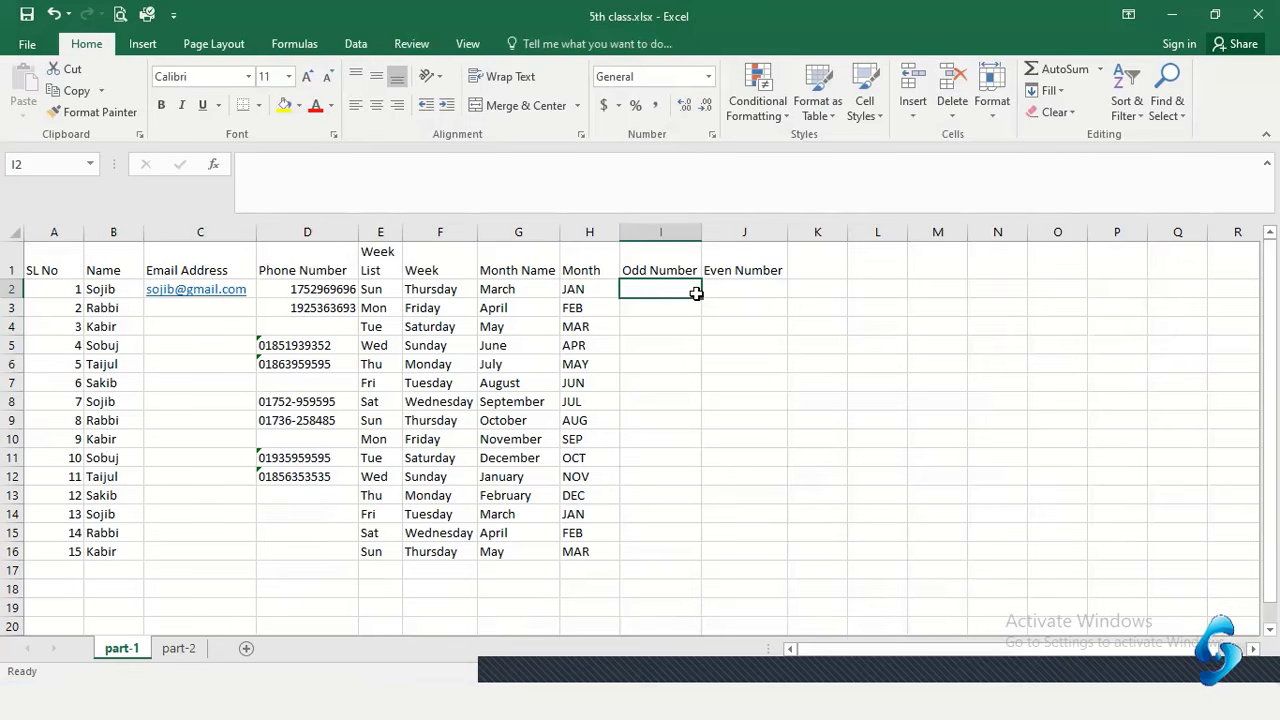
Enter the starting odd values 1 and 3 in I2:I3, clearing the extra 5 and 7
text(1)
key(Return)
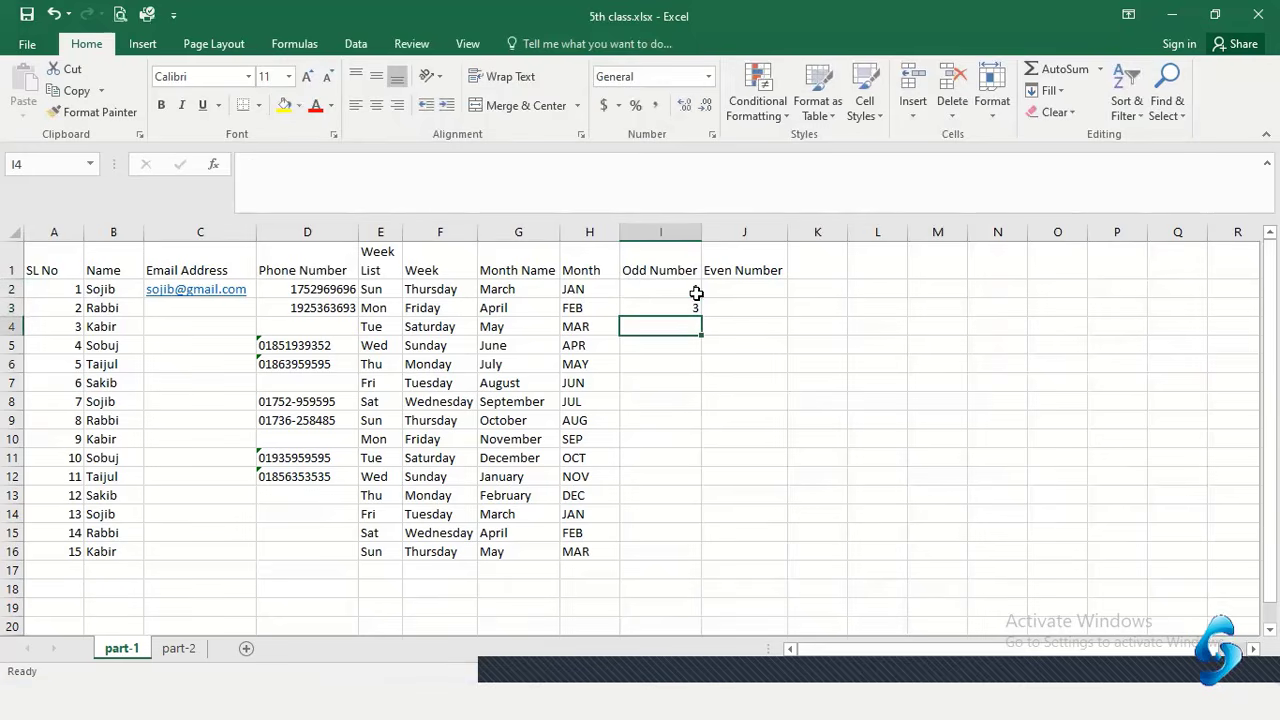
text(5)
key(Return)
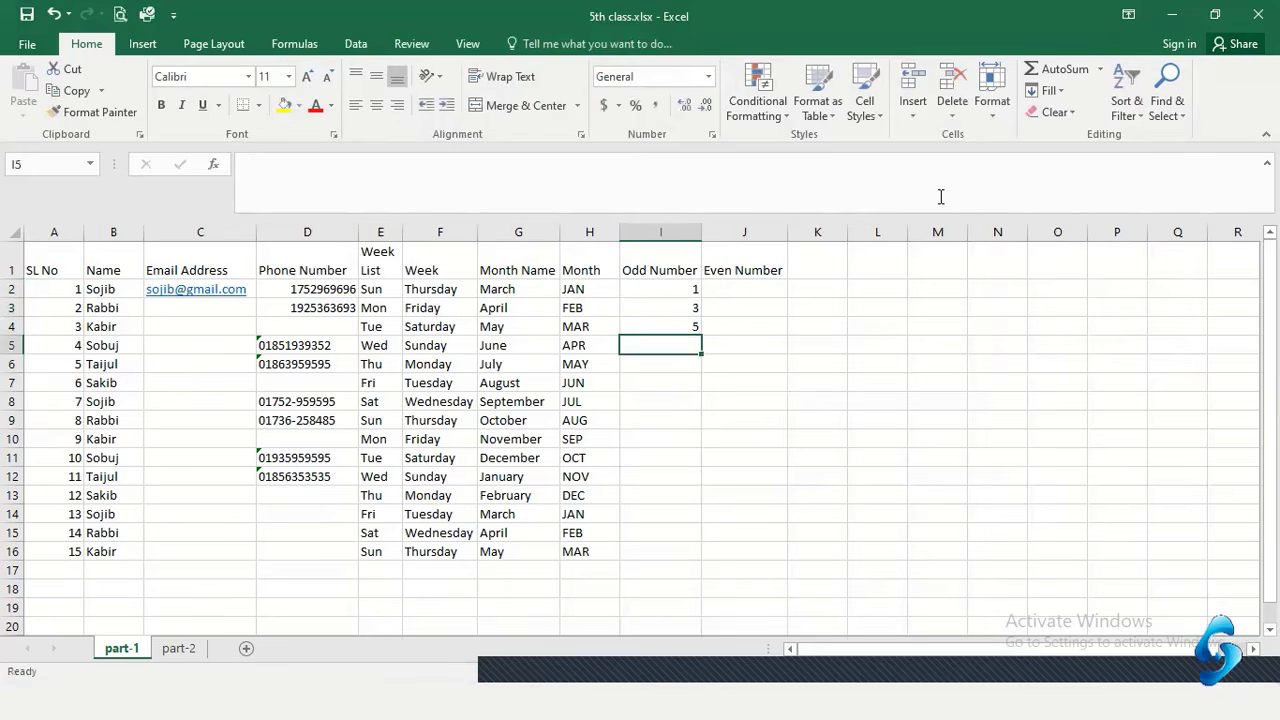
text(7)
key(Return)
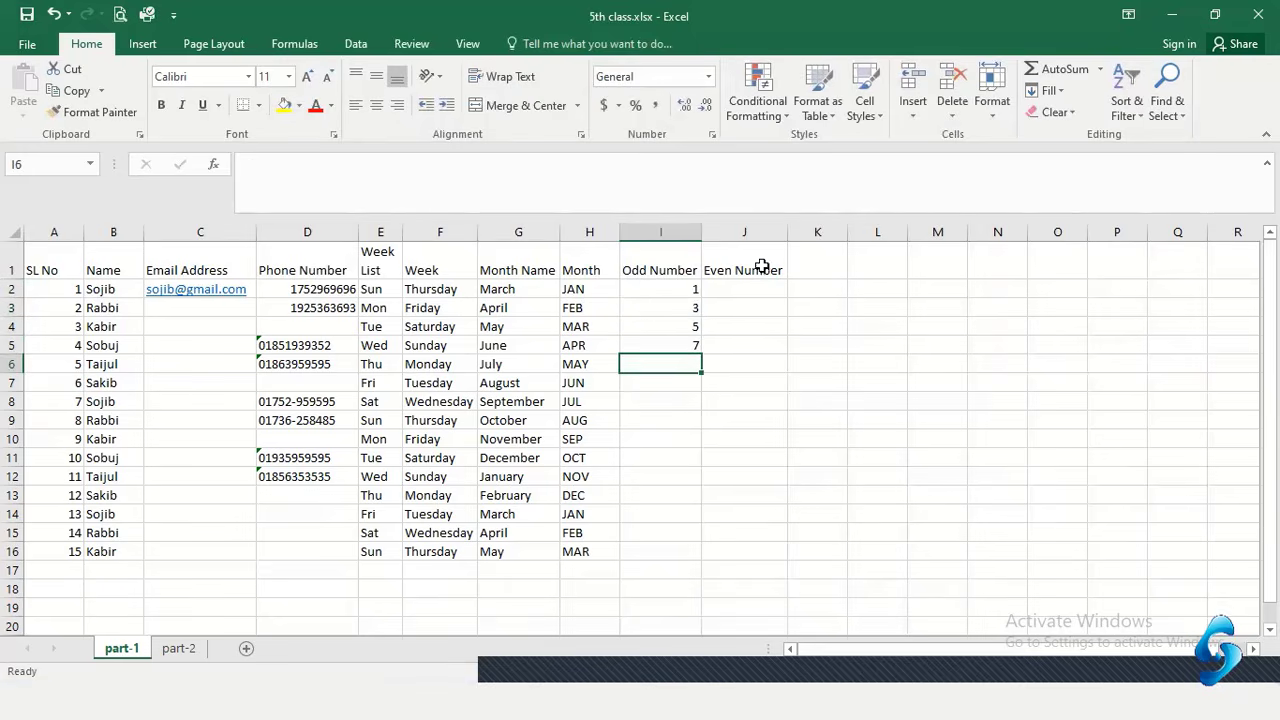
scroll(762, 267, up, 3)
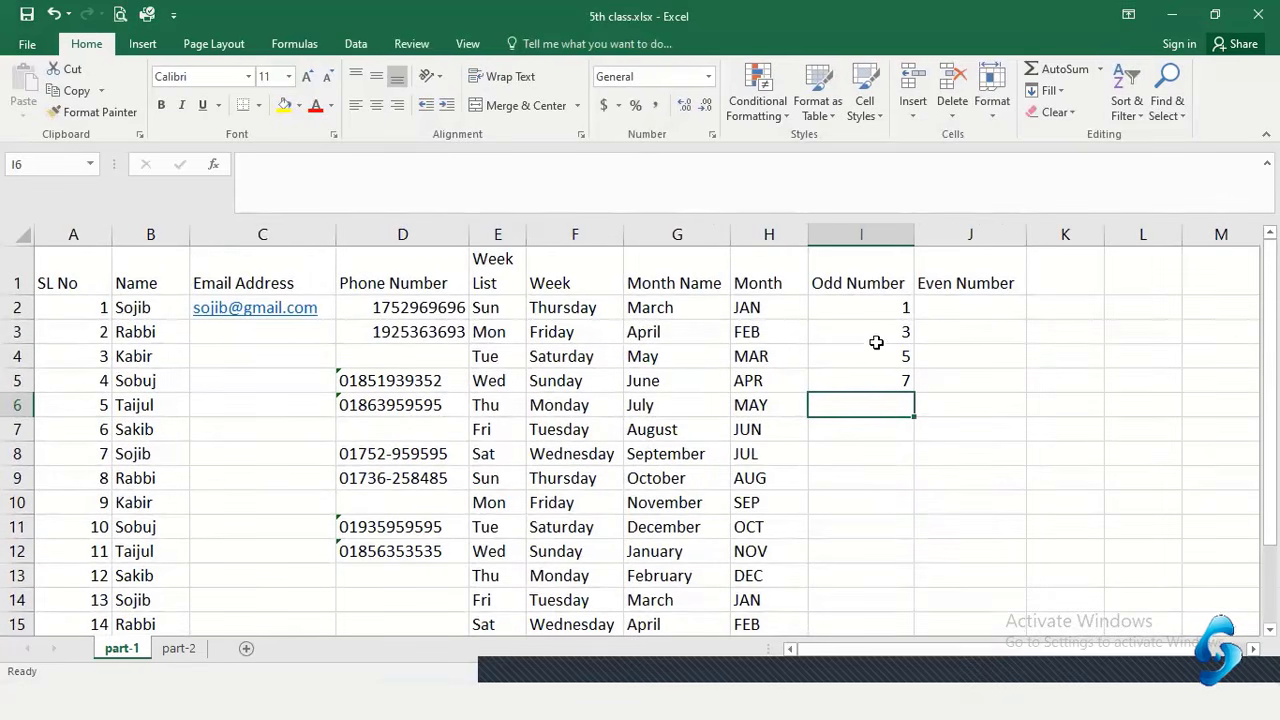
drag(872, 352, 873, 394)
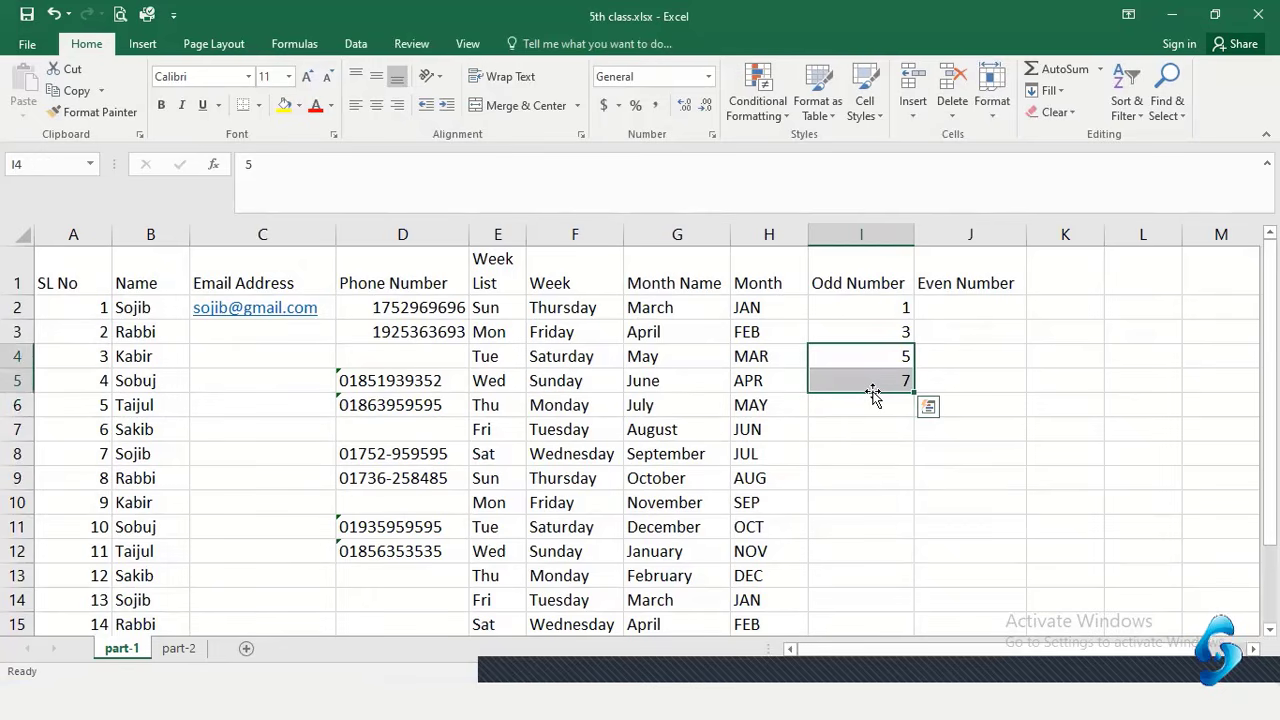
key(Delete)
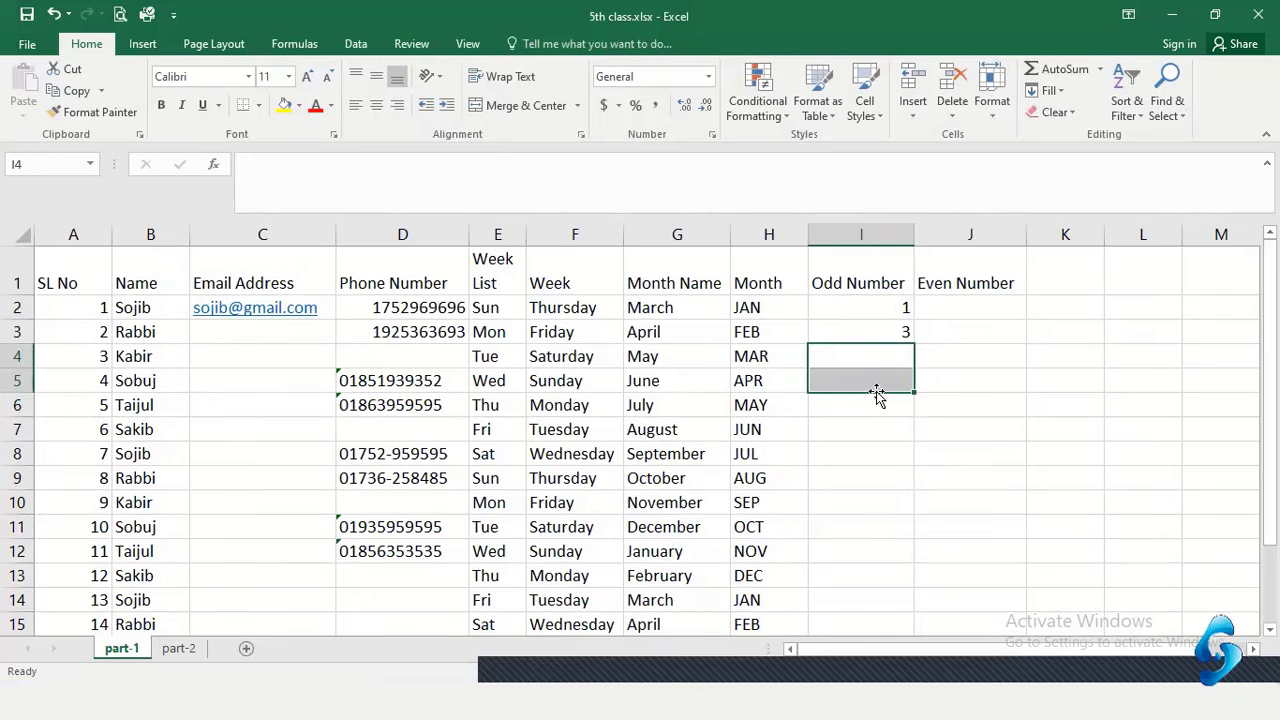
Select 1 and 3 and drag-fill the odd series down column I to 27
drag(910, 344, 950, 330)
drag(862, 308, 856, 338)
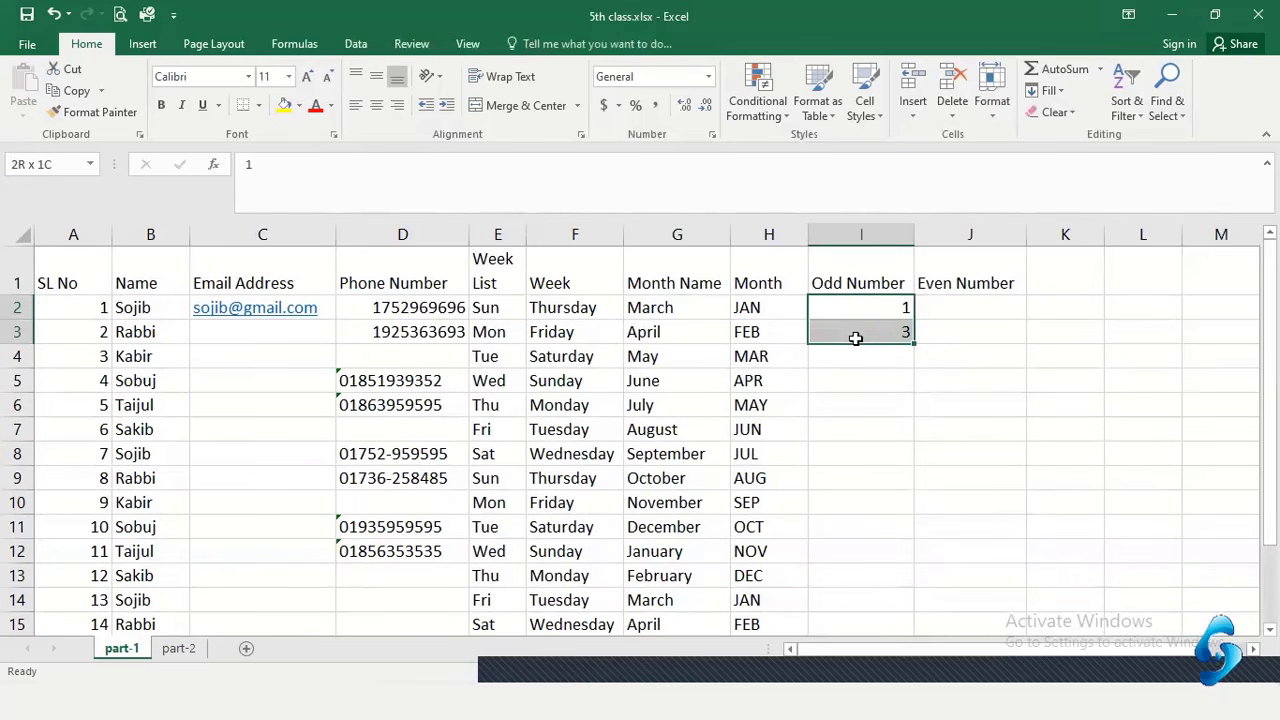
drag(856, 338, 853, 340)
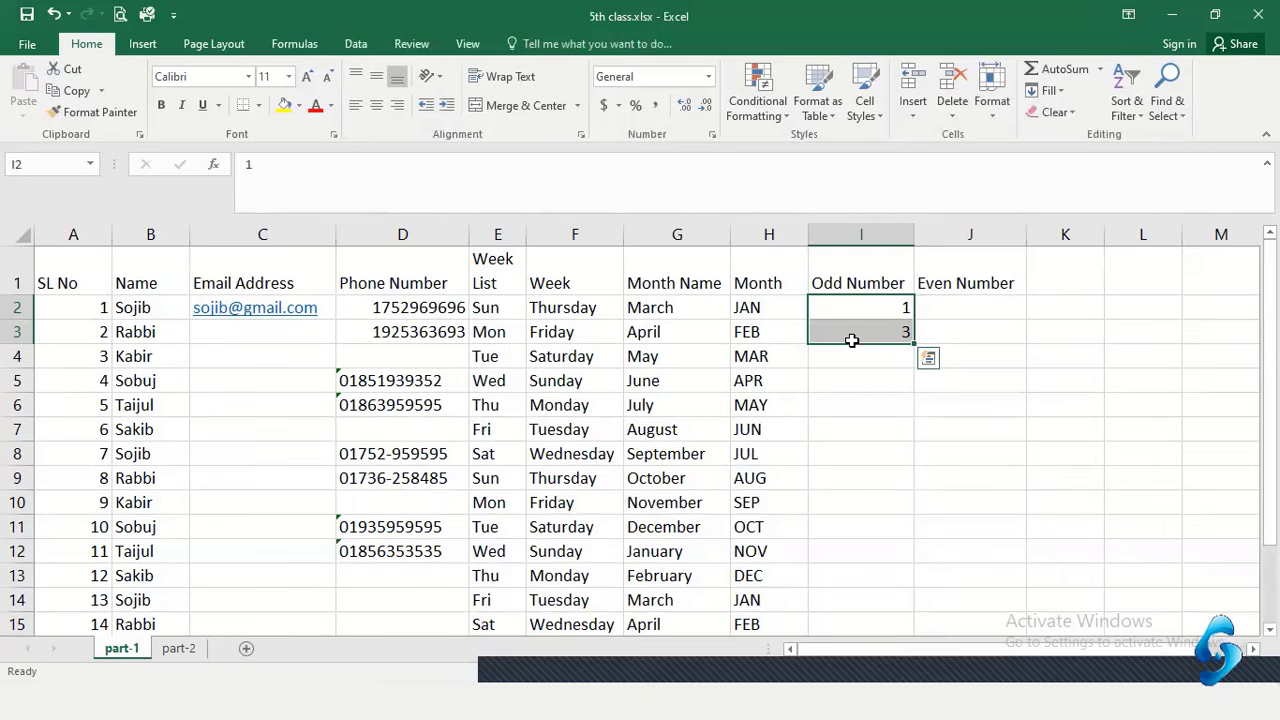
key(ctrl+q)
click(983, 322)
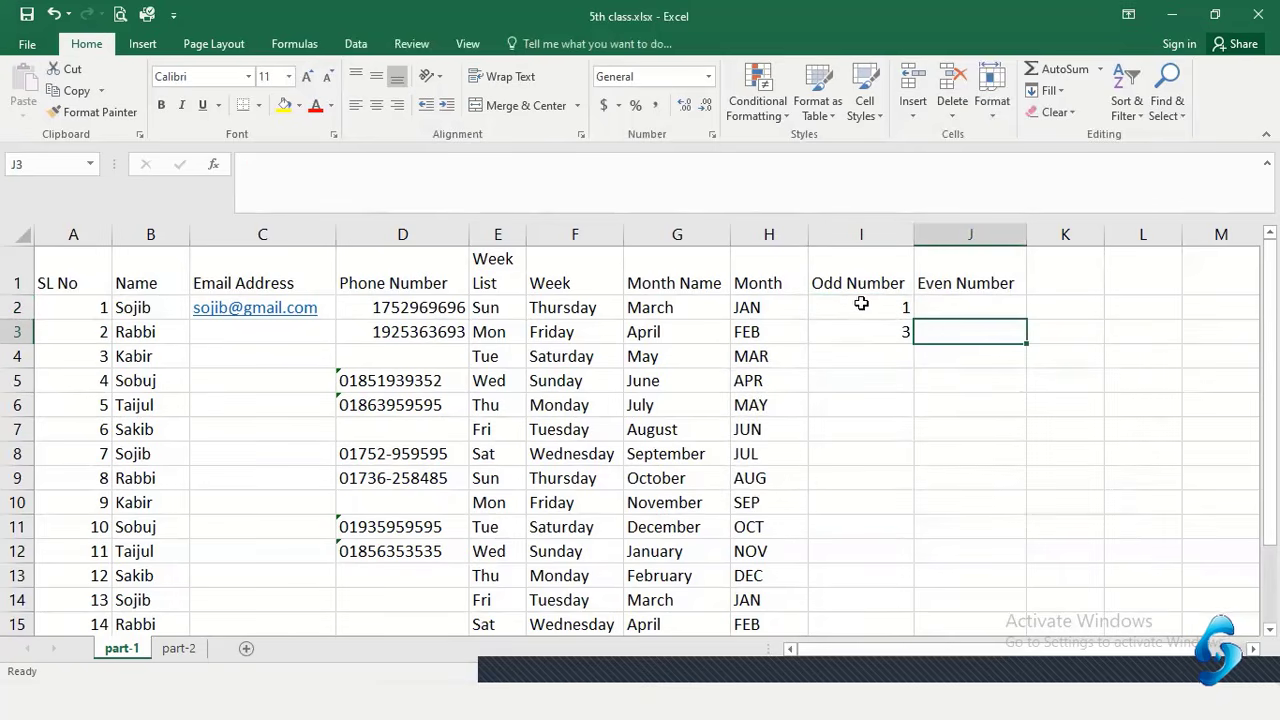
drag(853, 303, 848, 329)
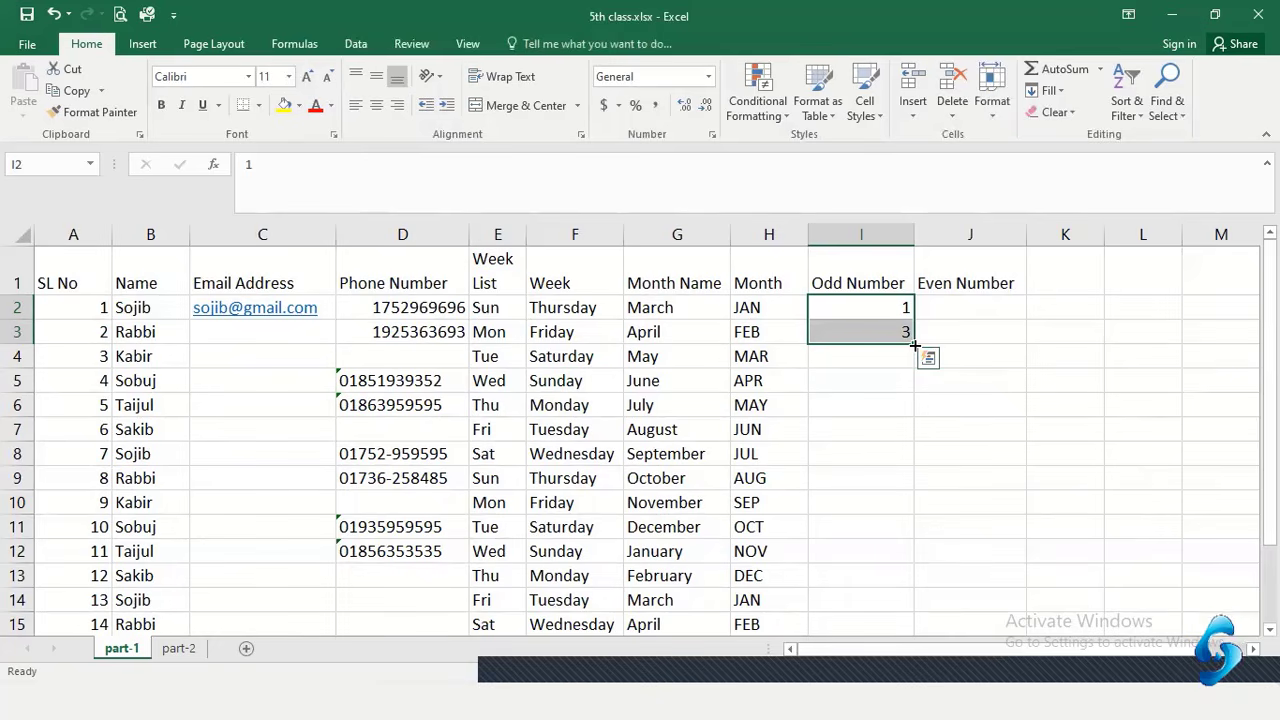
drag(914, 345, 900, 604)
scroll(903, 379, up, 1)
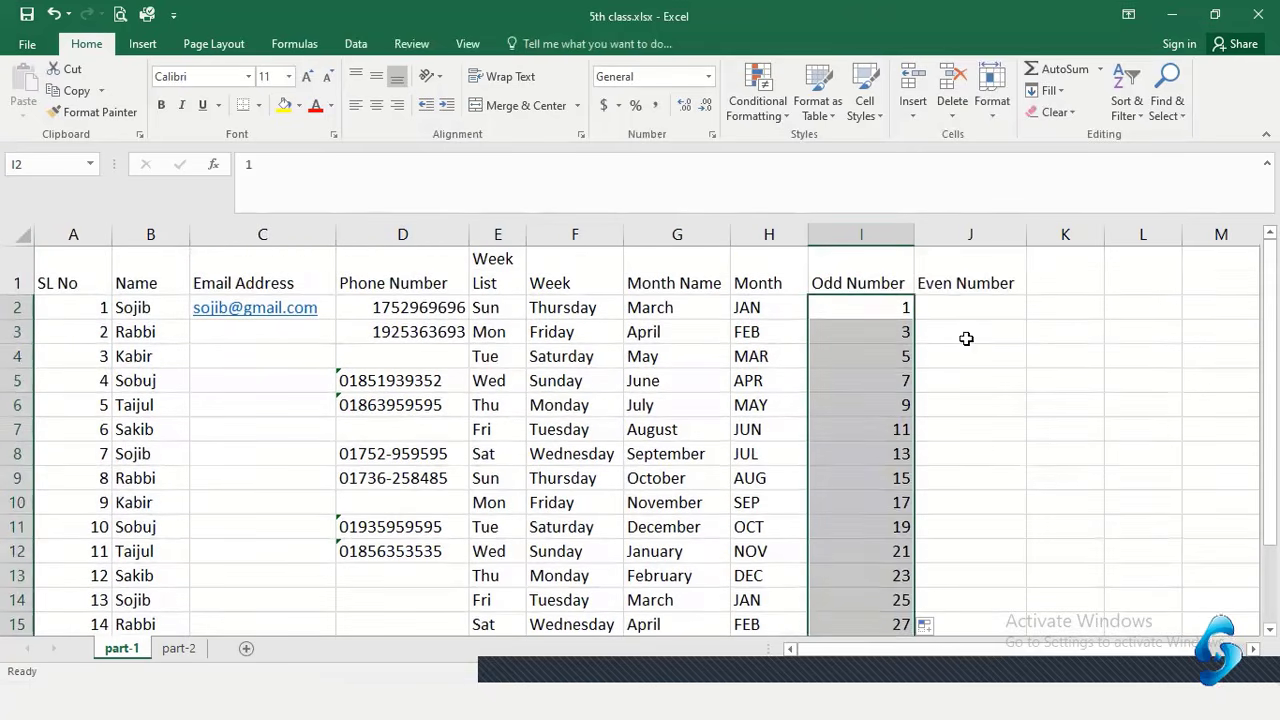
click(966, 337)
Review the filled odd numbers cell by cell from I2 to I10
click(874, 305)
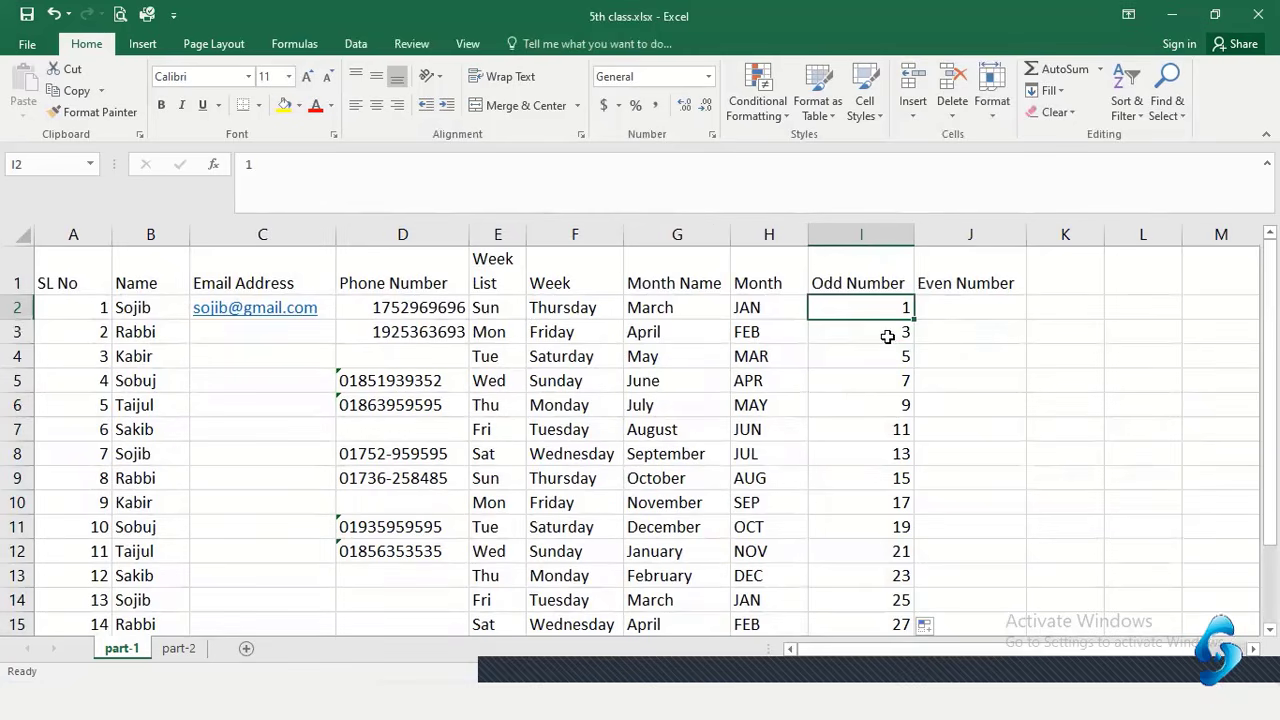
click(889, 335)
click(886, 358)
click(880, 383)
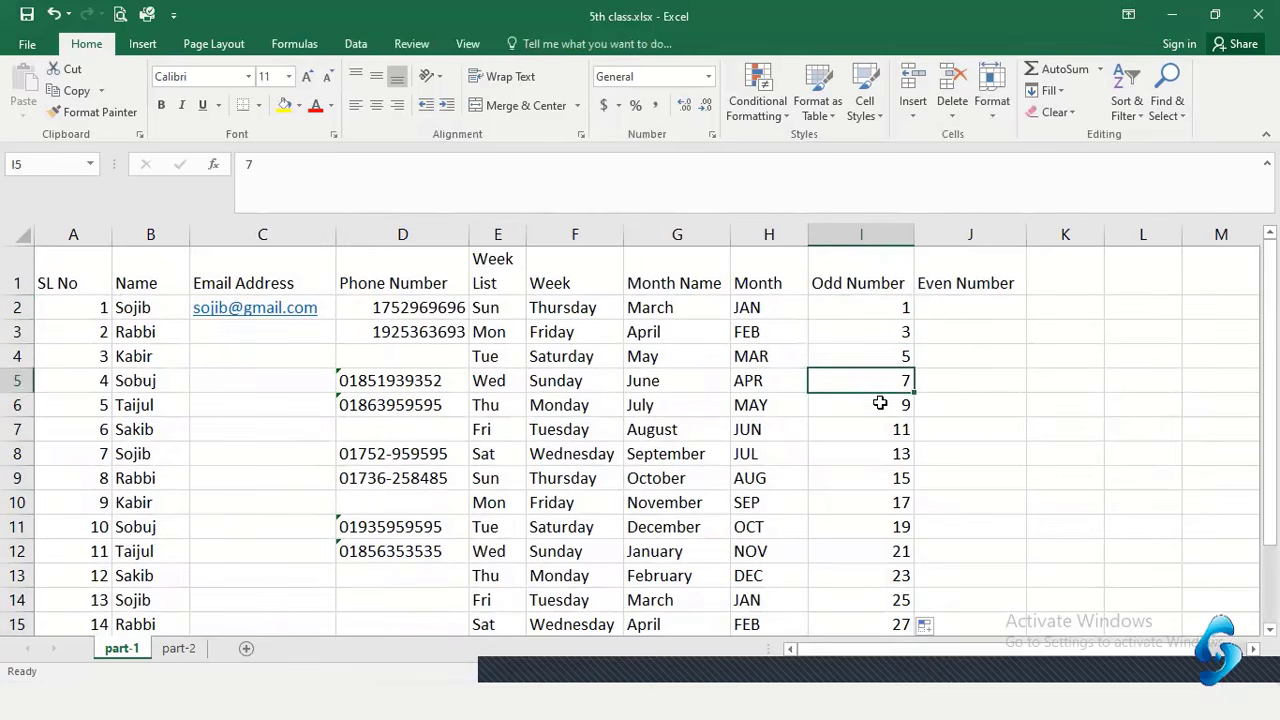
click(880, 404)
click(880, 429)
click(880, 455)
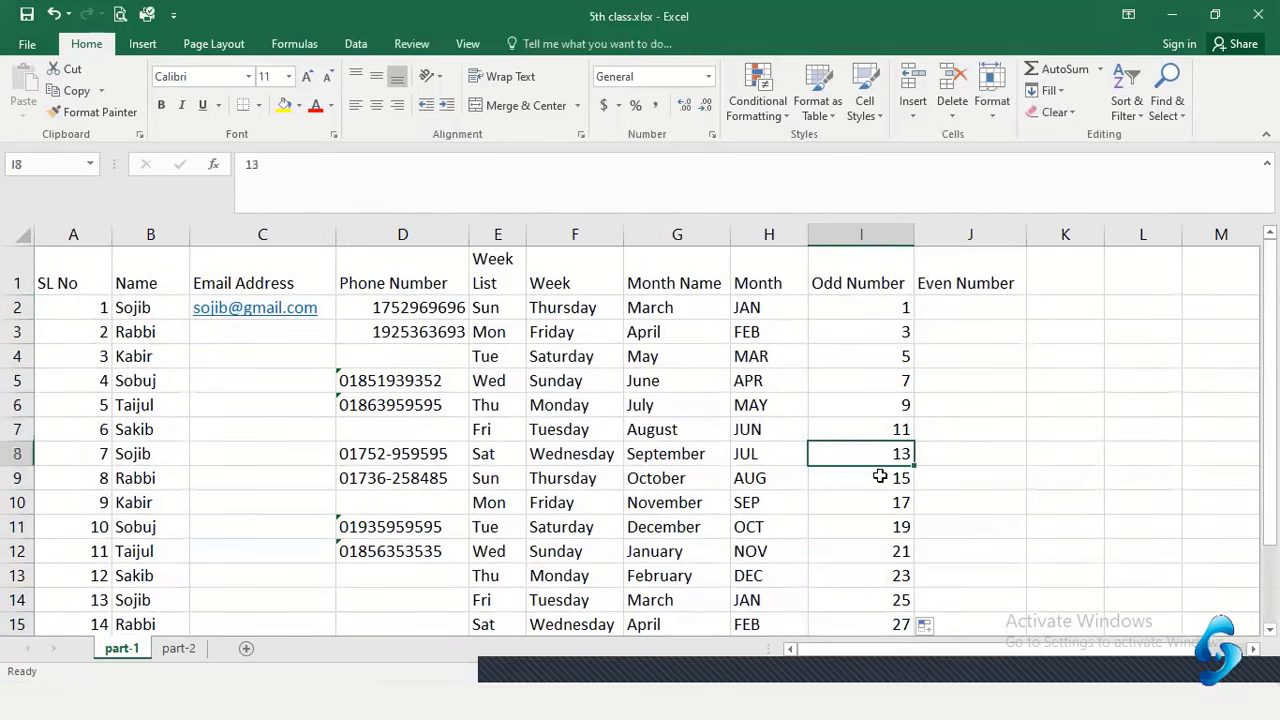
click(876, 478)
click(863, 503)
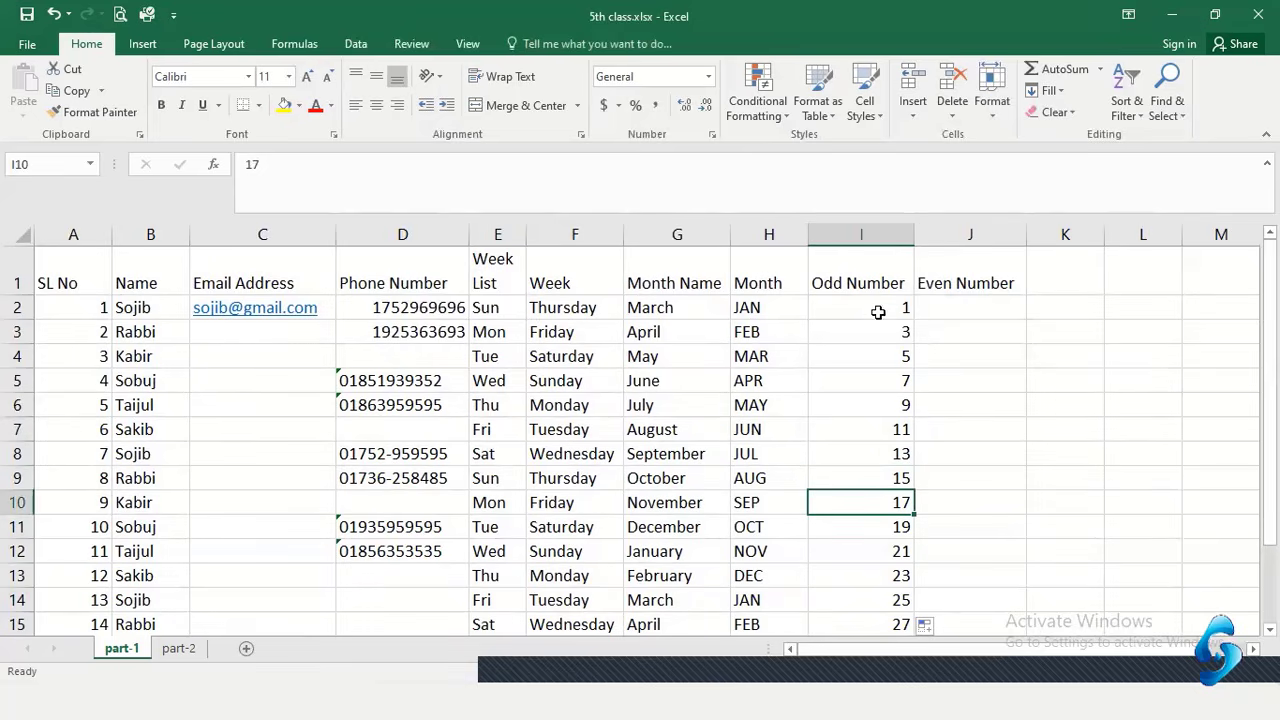
drag(878, 312, 851, 520)
click(864, 365)
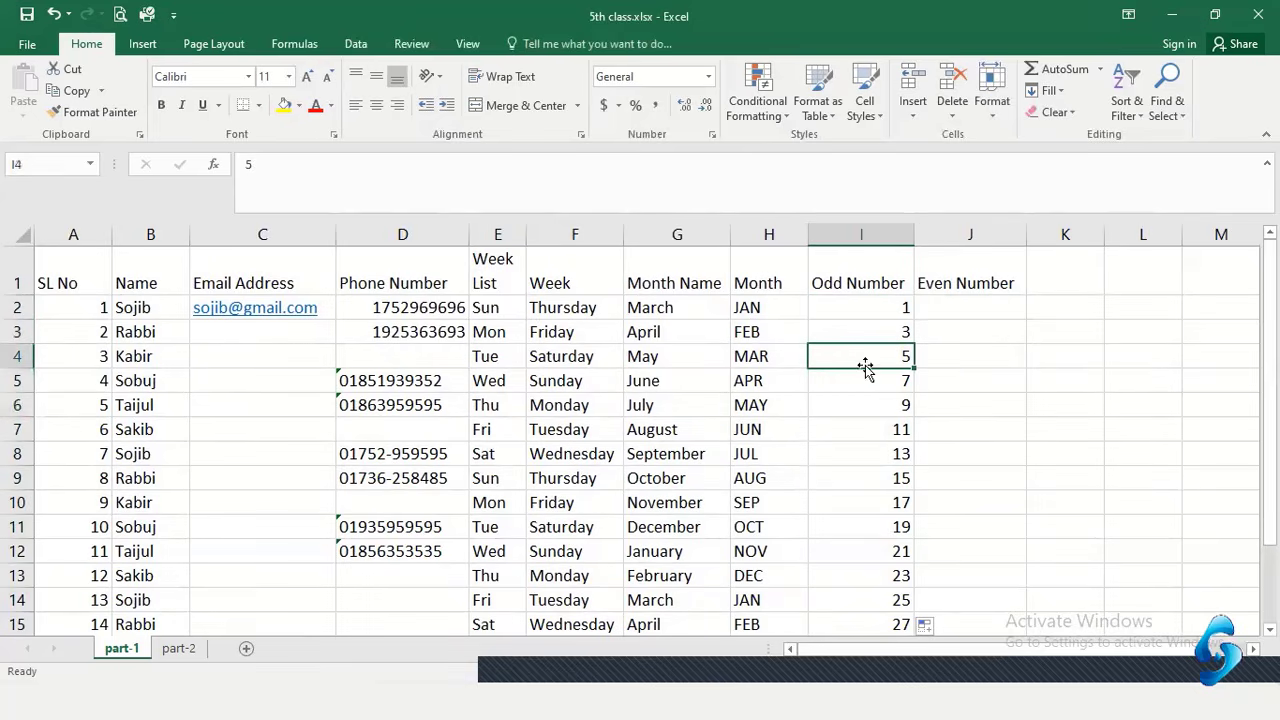
drag(863, 305, 860, 500)
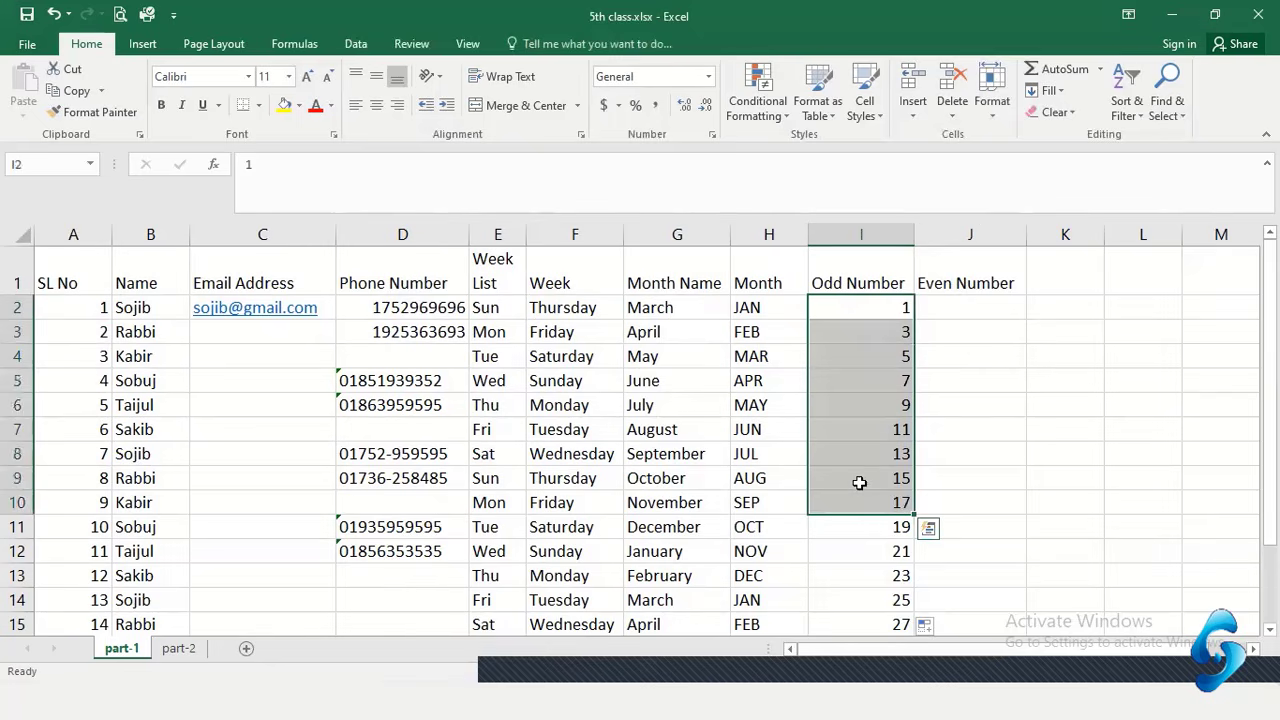
click(871, 414)
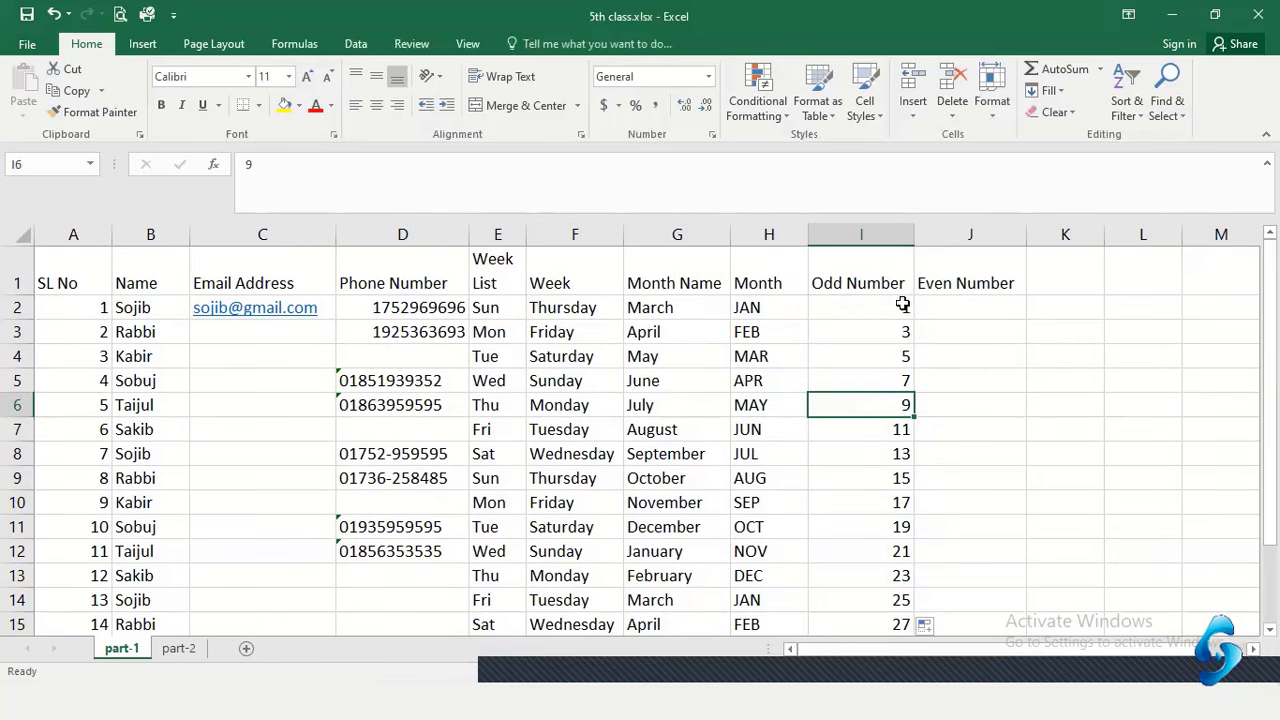
click(953, 309)
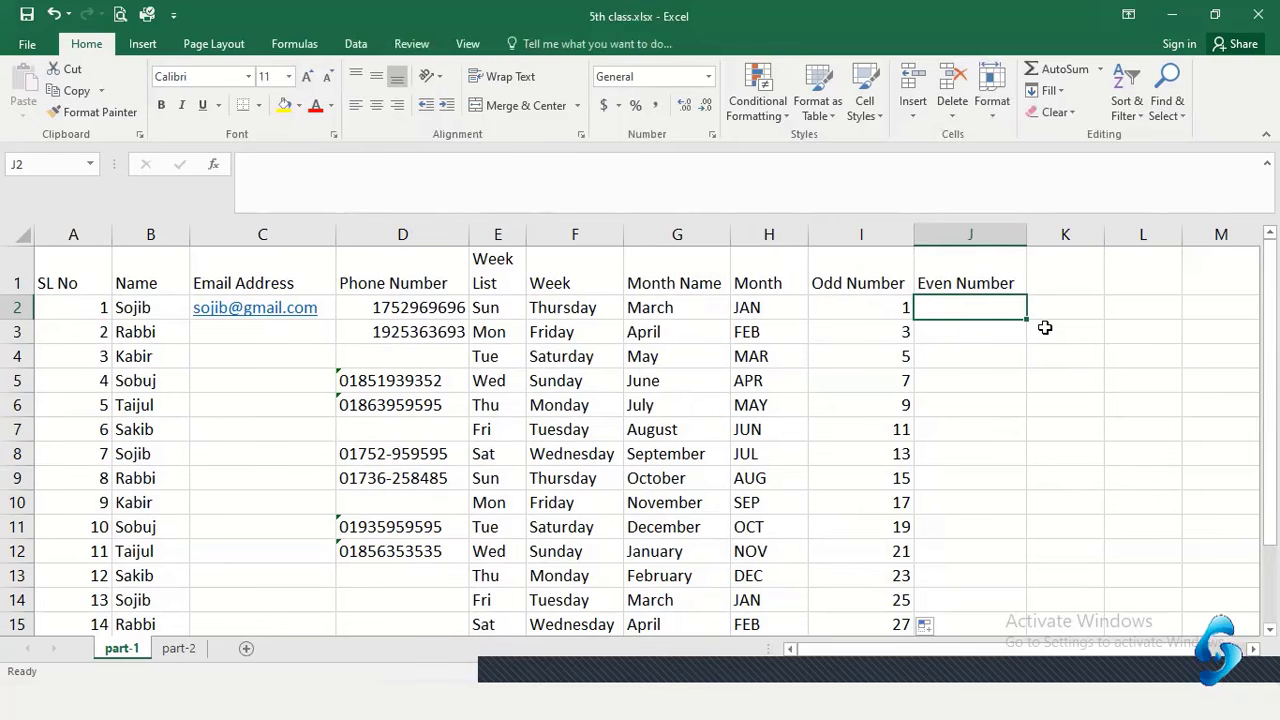
Enter 2 and 4 in J2:J3, deleting the extra 6 typed in J4
text(4)
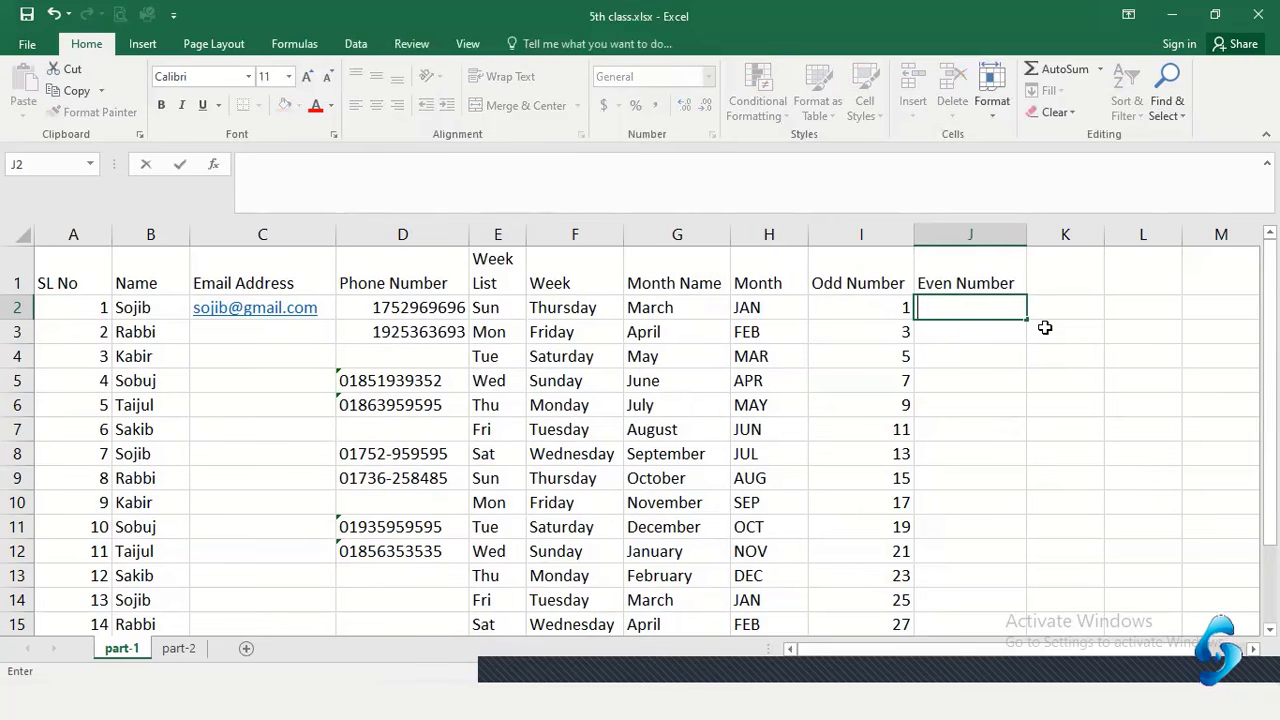
key(Return)
text(4)
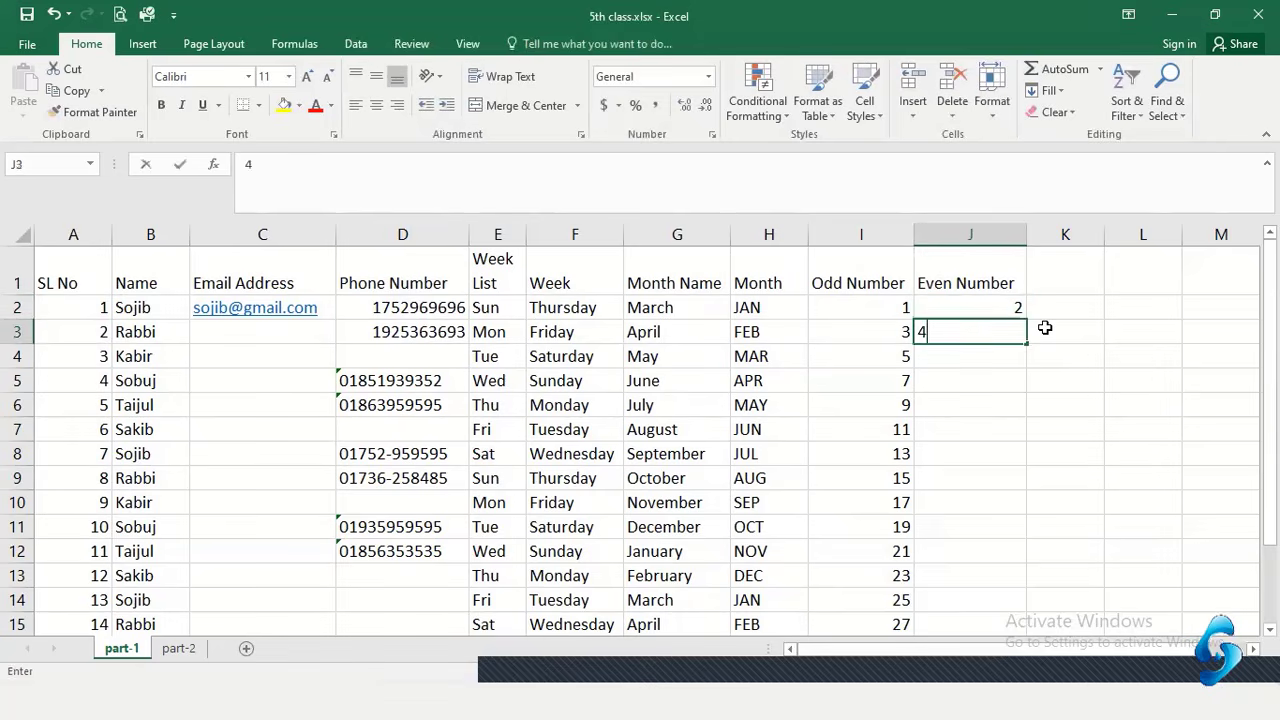
key(Return)
text(6)
key(Return)
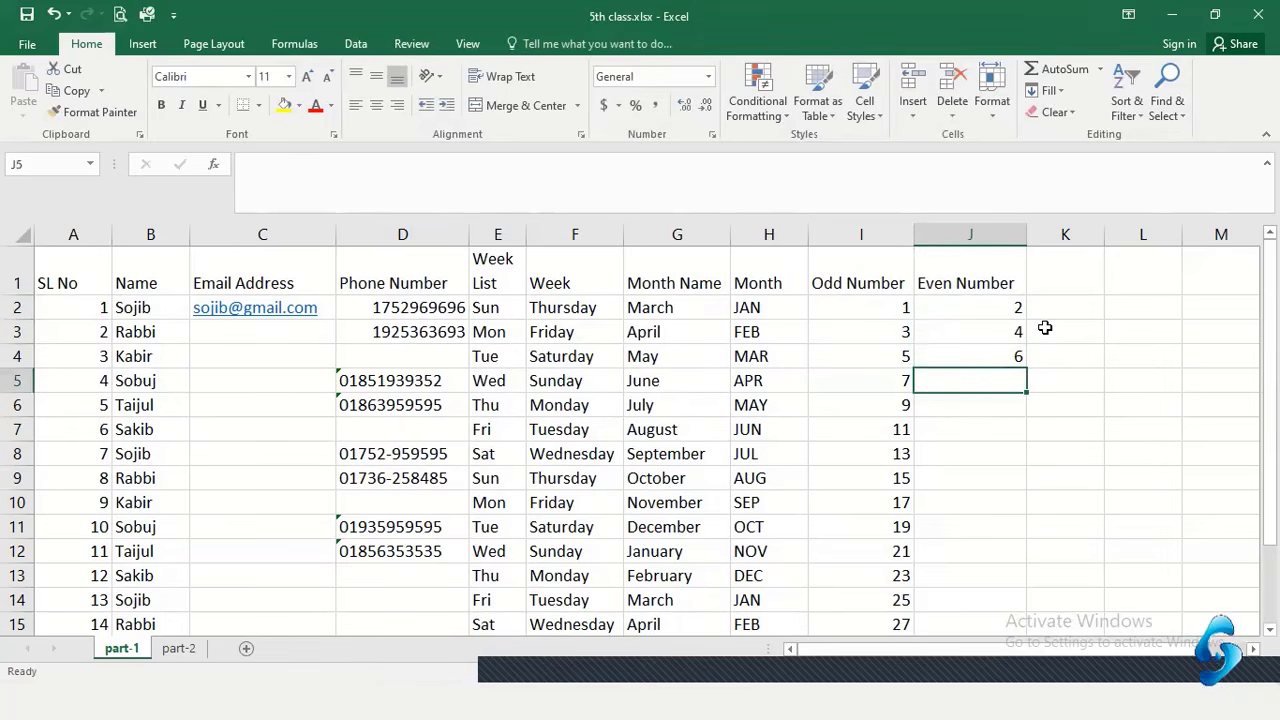
click(1000, 352)
key(Delete)
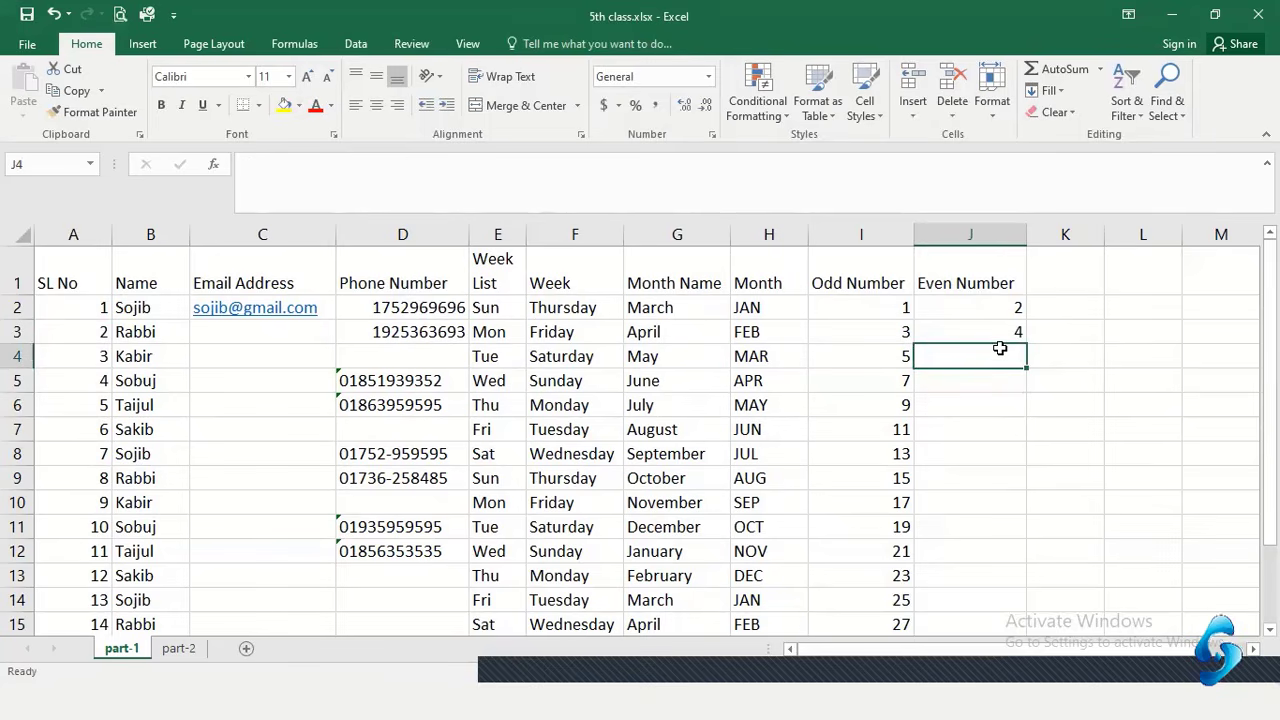
Select 2 and 4 and AutoFill the even series down column J to 30
drag(997, 307, 997, 334)
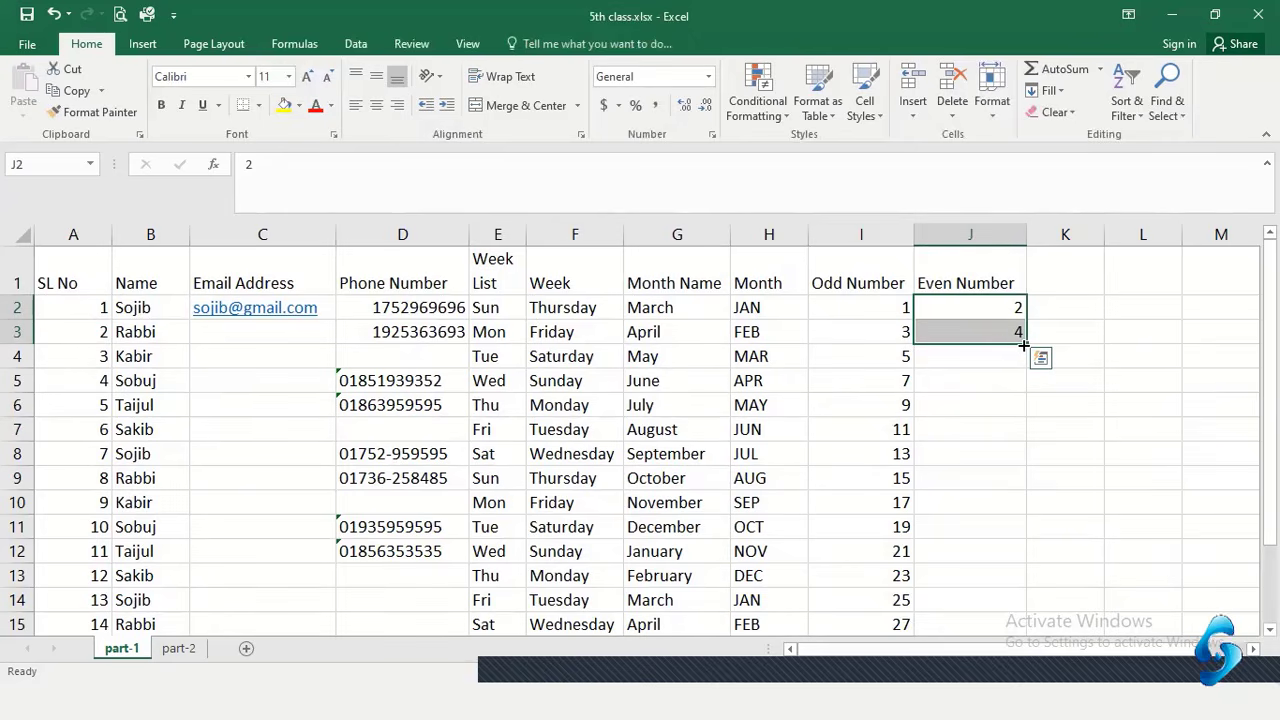
double_click(1022, 345)
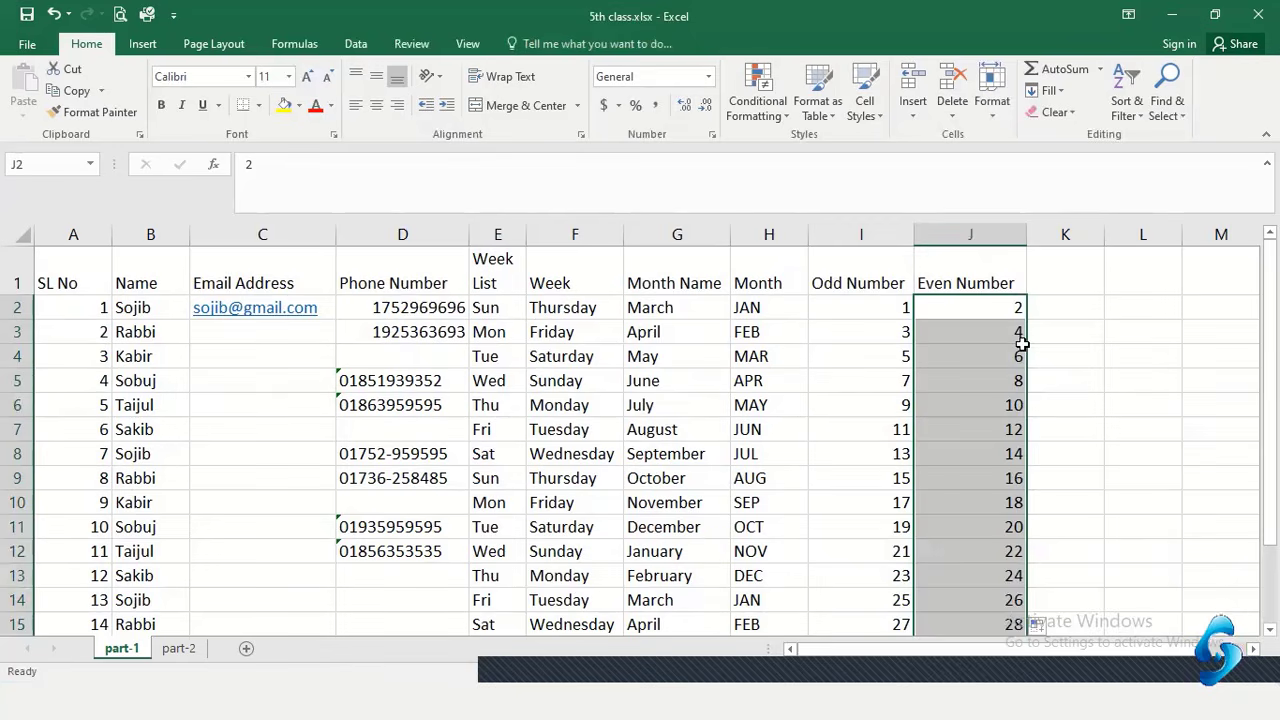
scroll(1022, 345, down, 1)
click(985, 552)
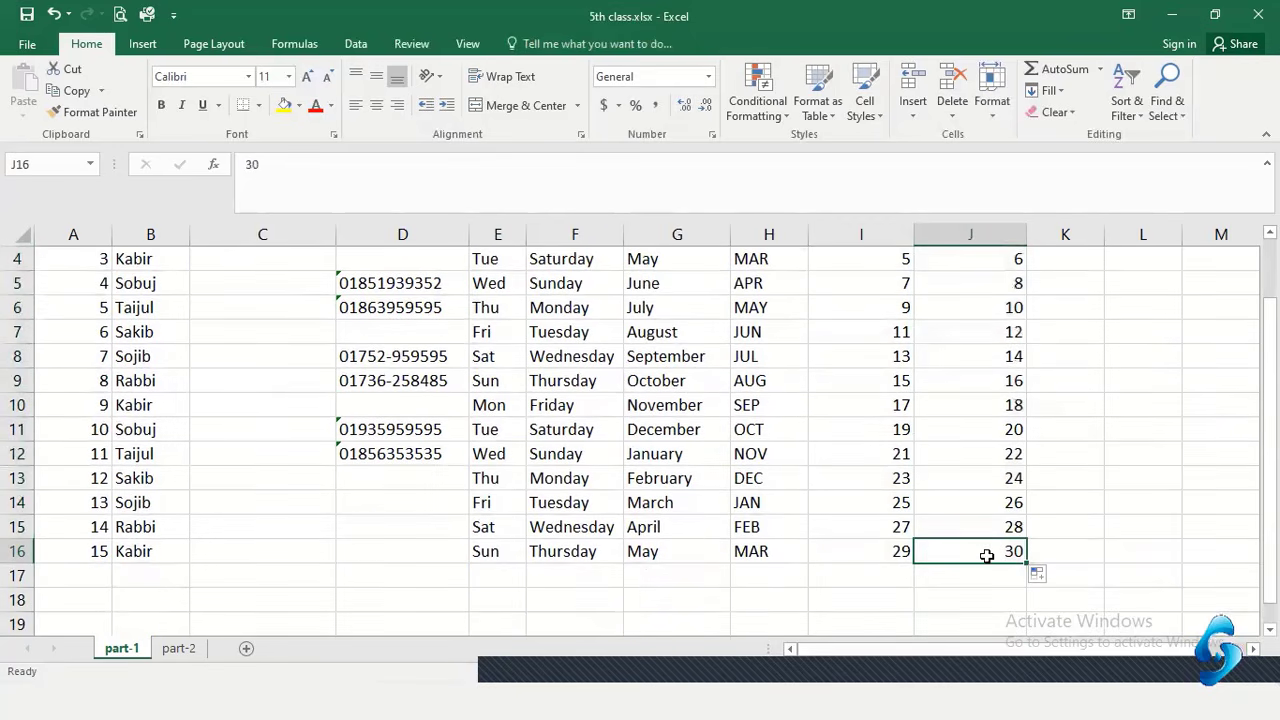
drag(983, 553, 974, 371)
scroll(974, 390, up, 1)
Review the filled even numbers in column J
click(975, 382)
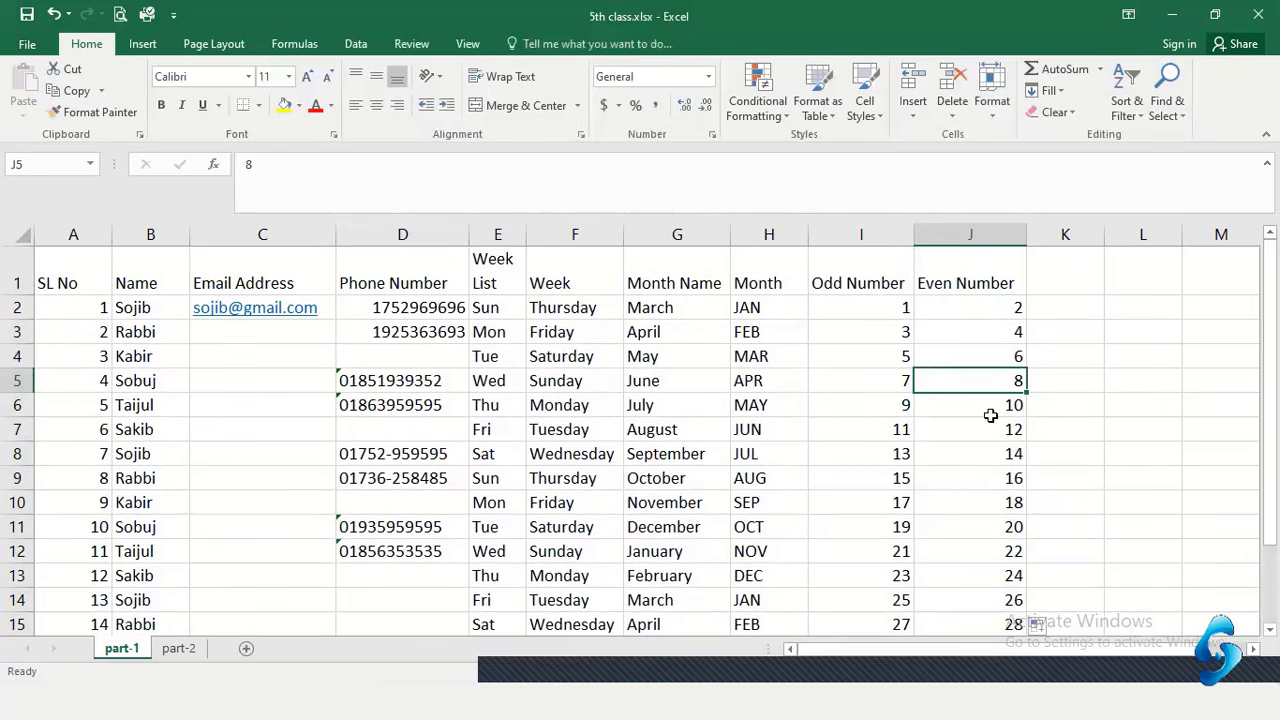
drag(1002, 312, 990, 600)
scroll(993, 472, down, 2)
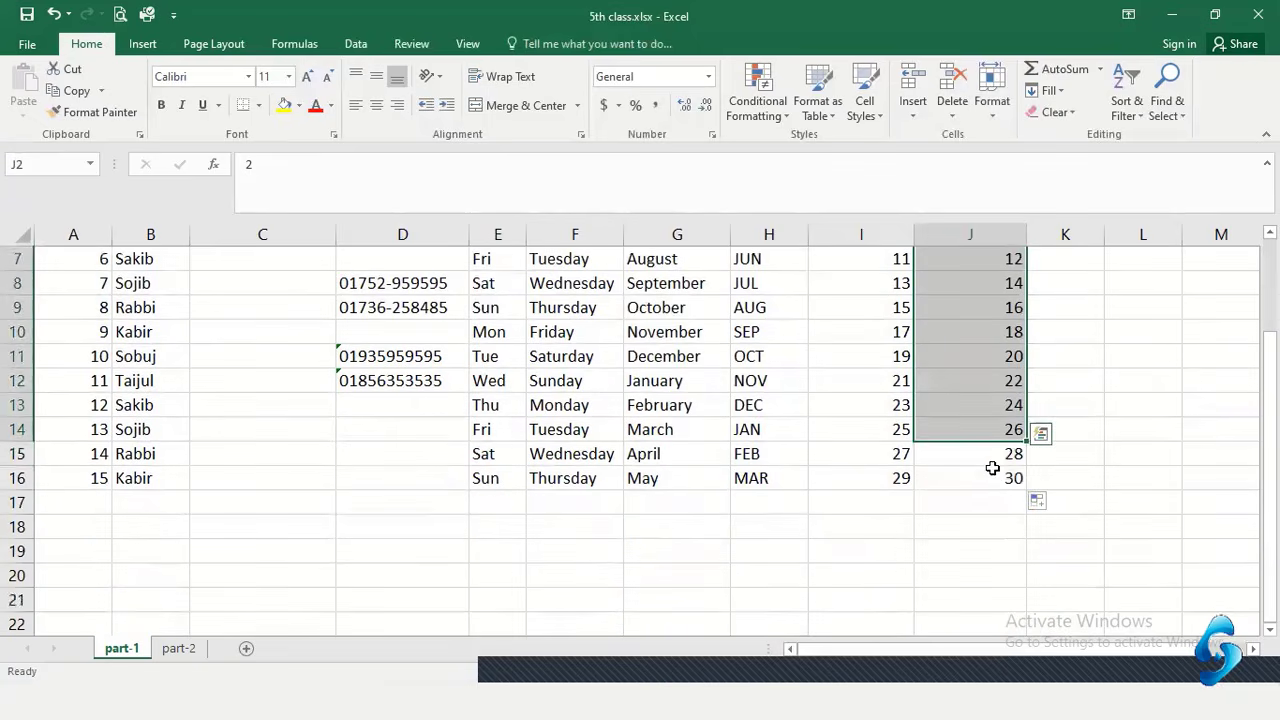
drag(992, 460, 992, 485)
scroll(997, 421, up, 2)
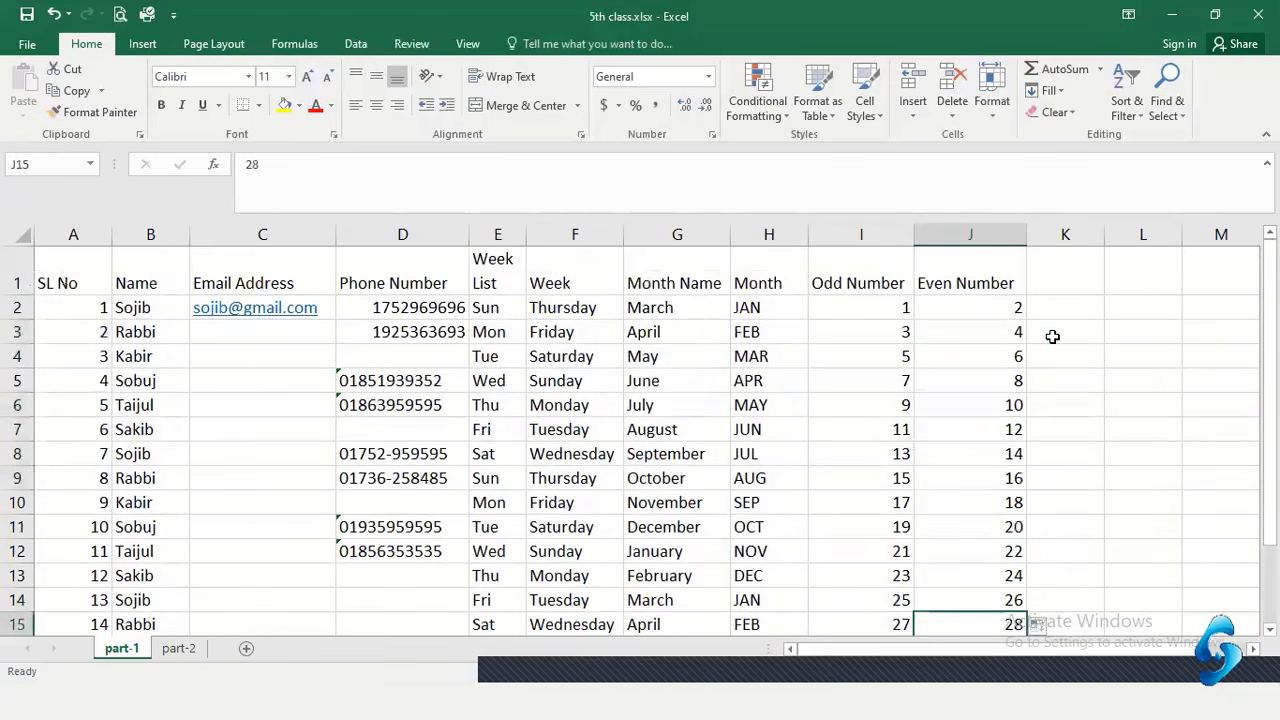
click(1107, 337)
click(1123, 312)
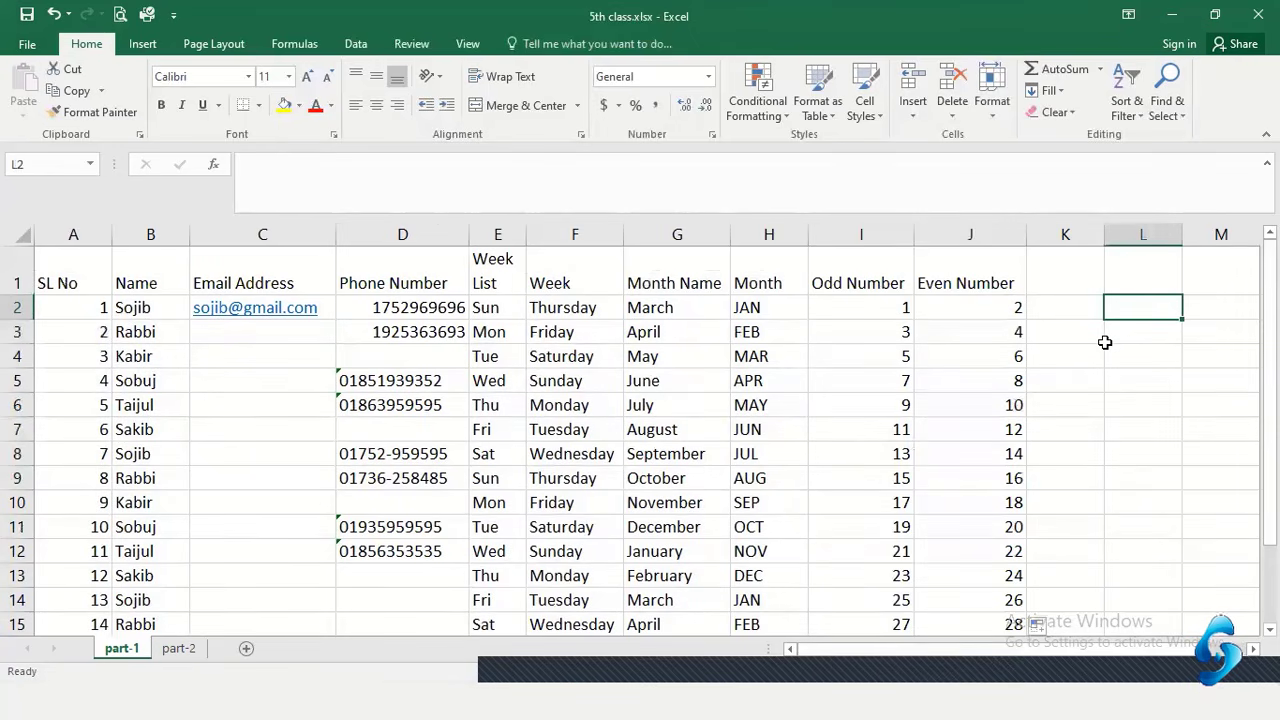
Enter 51 and 52 in L2:L3 and drag-fill the series down to 64 in L15
text(51)
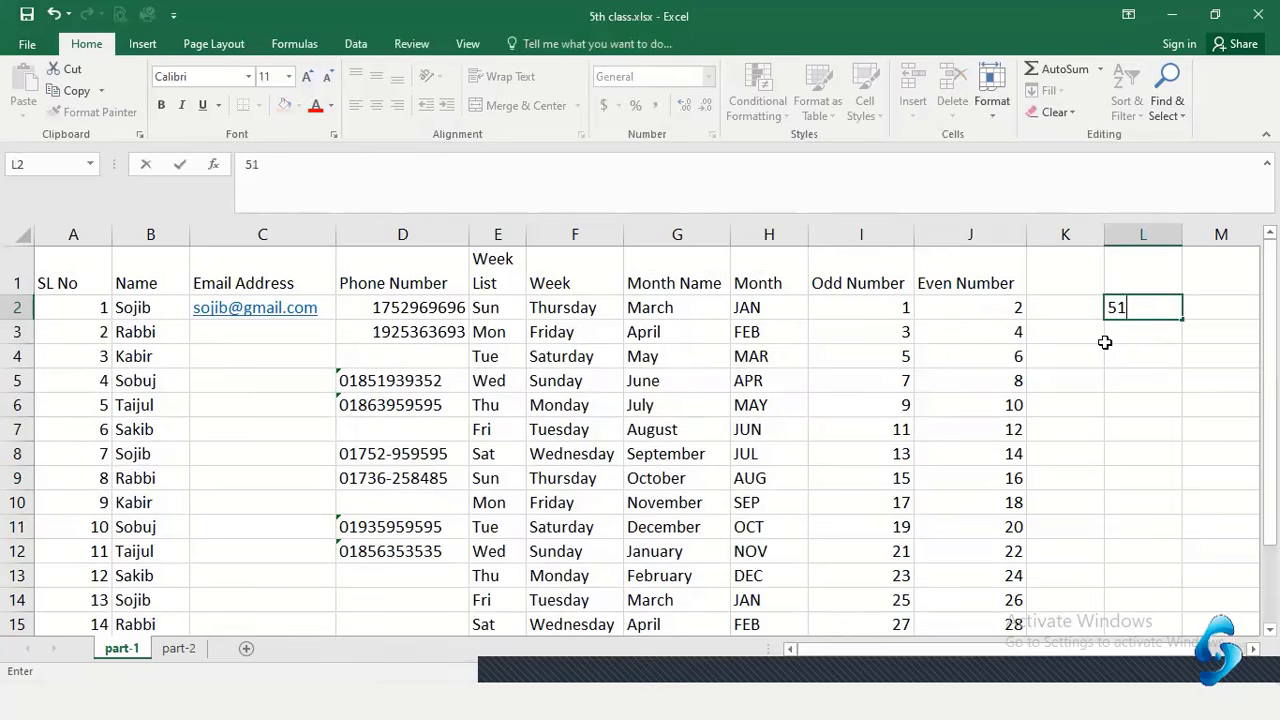
key(Return)
text(52)
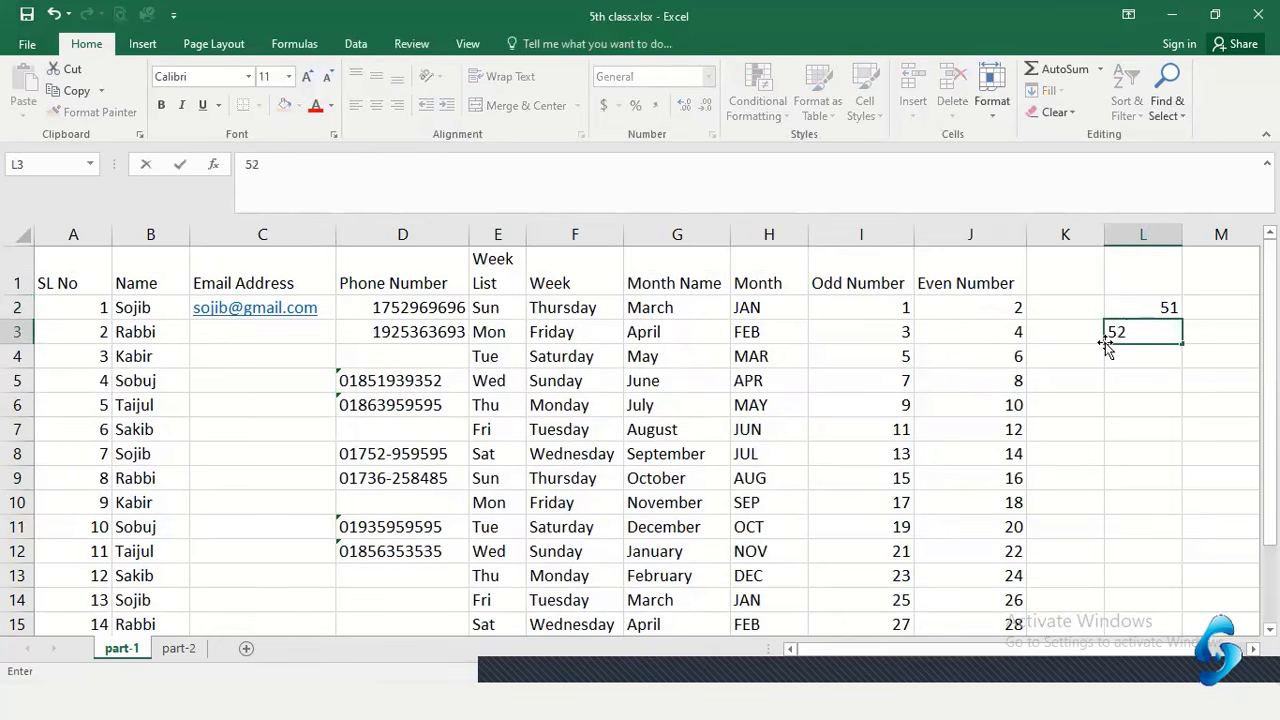
key(Return)
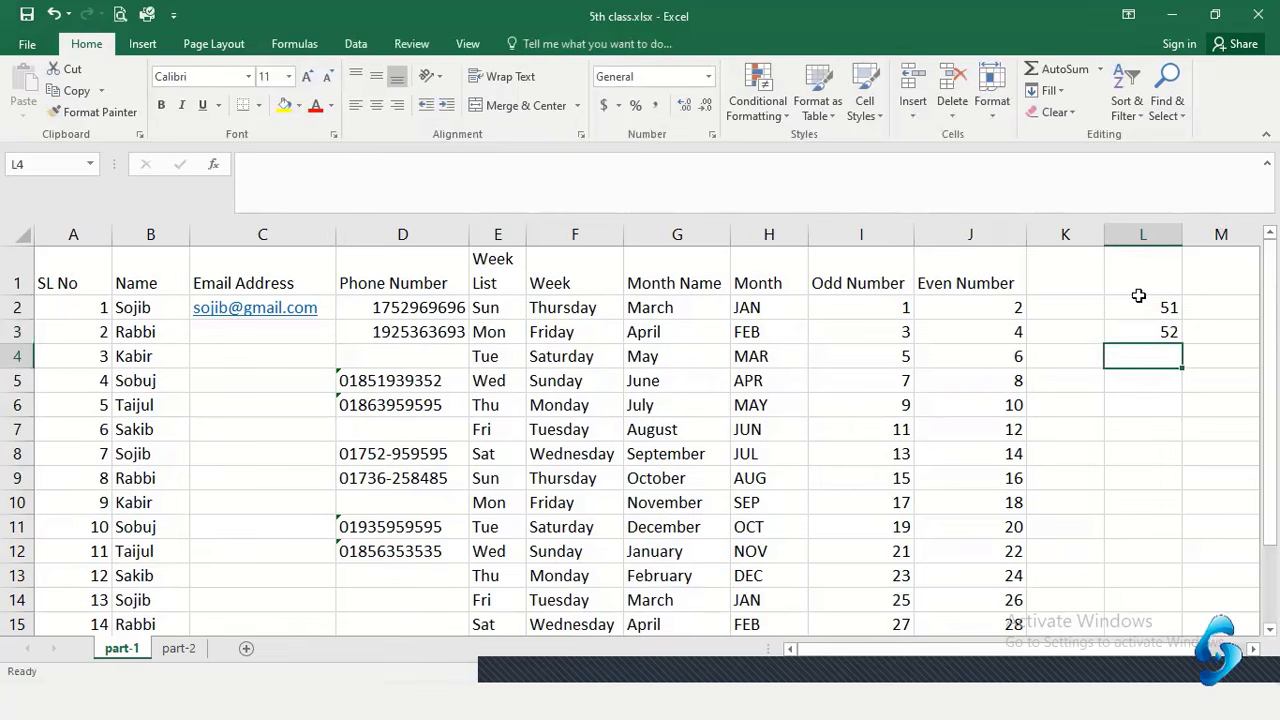
click(1135, 316)
drag(1135, 316, 1178, 615)
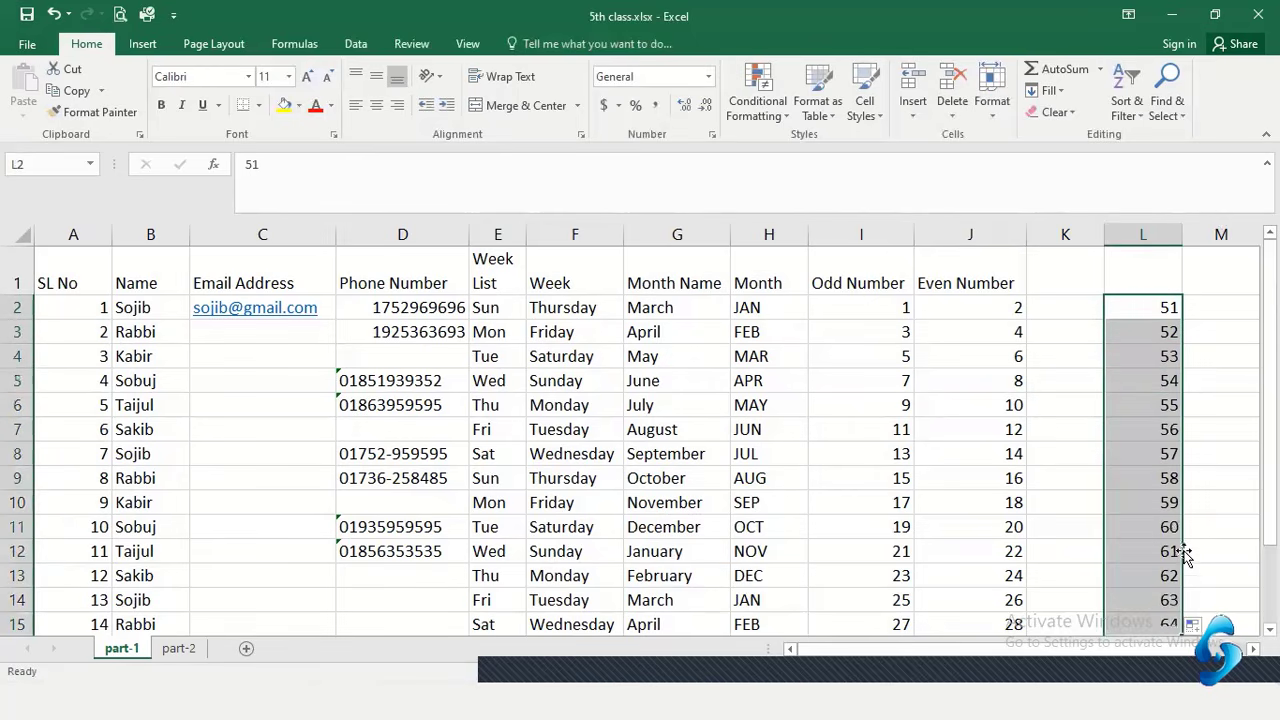
click(1169, 499)
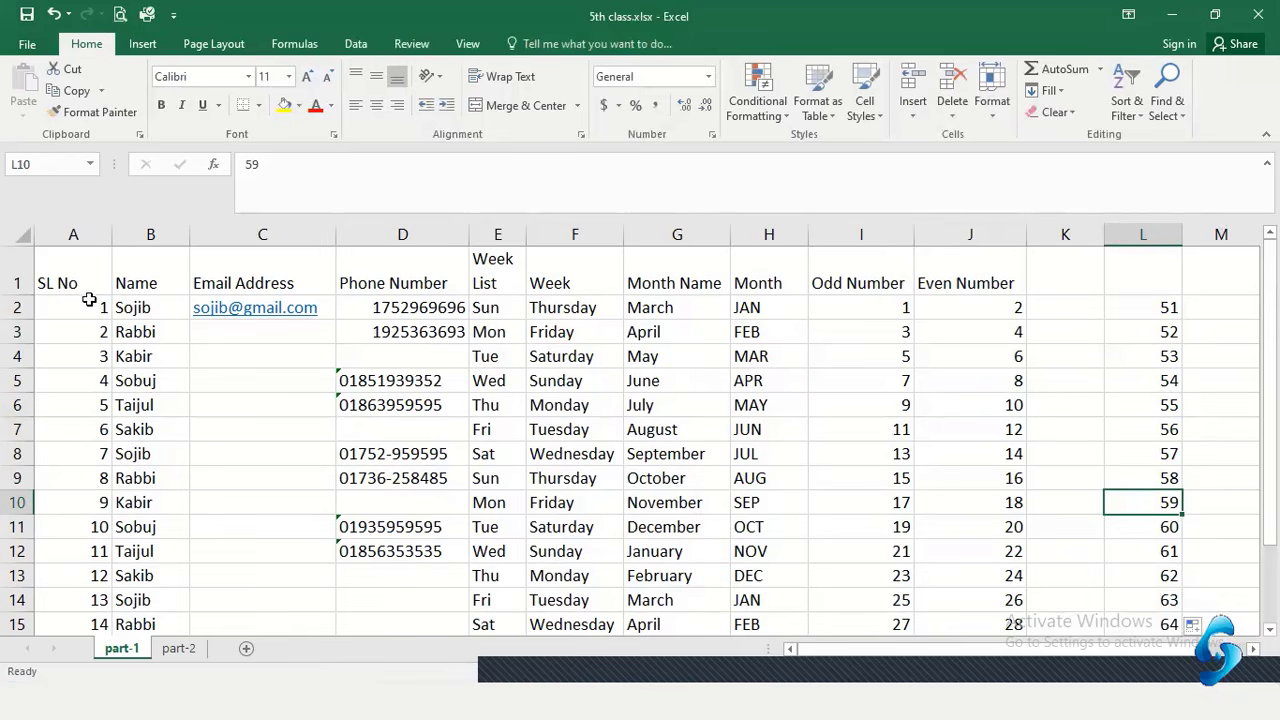
drag(1136, 651, 1178, 652)
click(1138, 308)
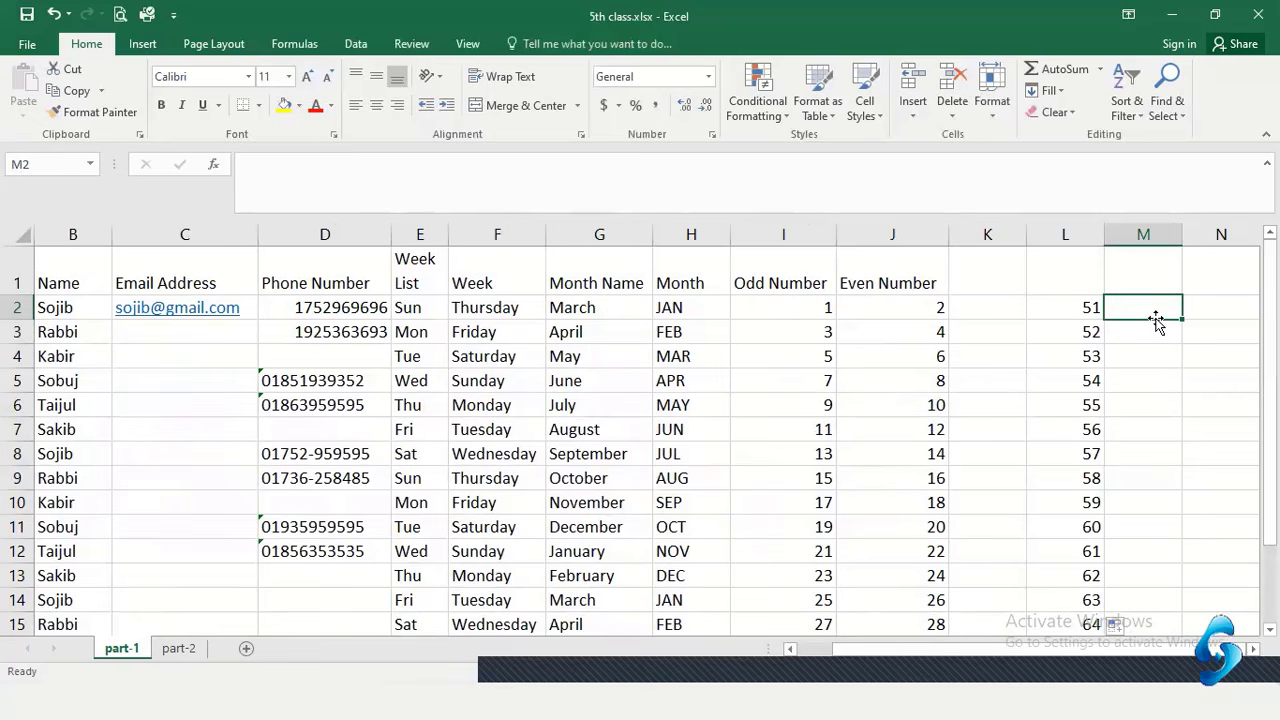
Enter 7 and 9 in M2:M3 and drag-fill the series down to 31 in M14
text(7)
key(Return)
text(9)
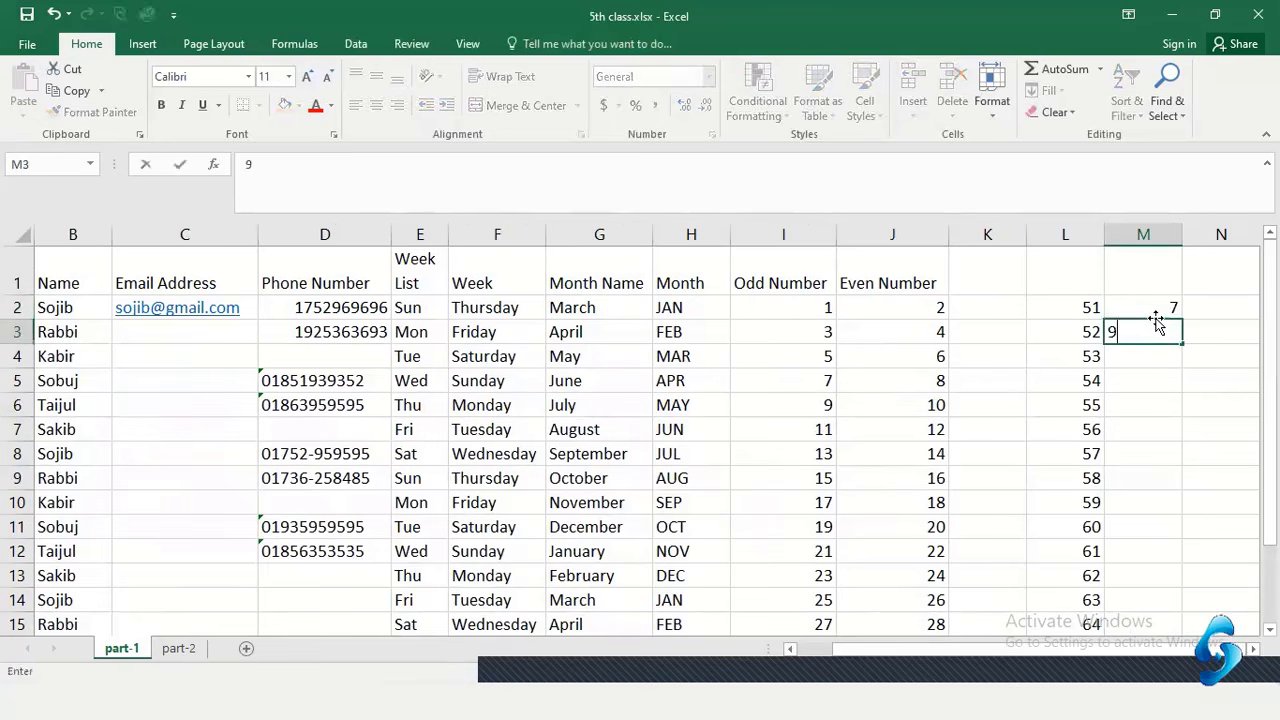
key(Return)
drag(1146, 294, 1166, 612)
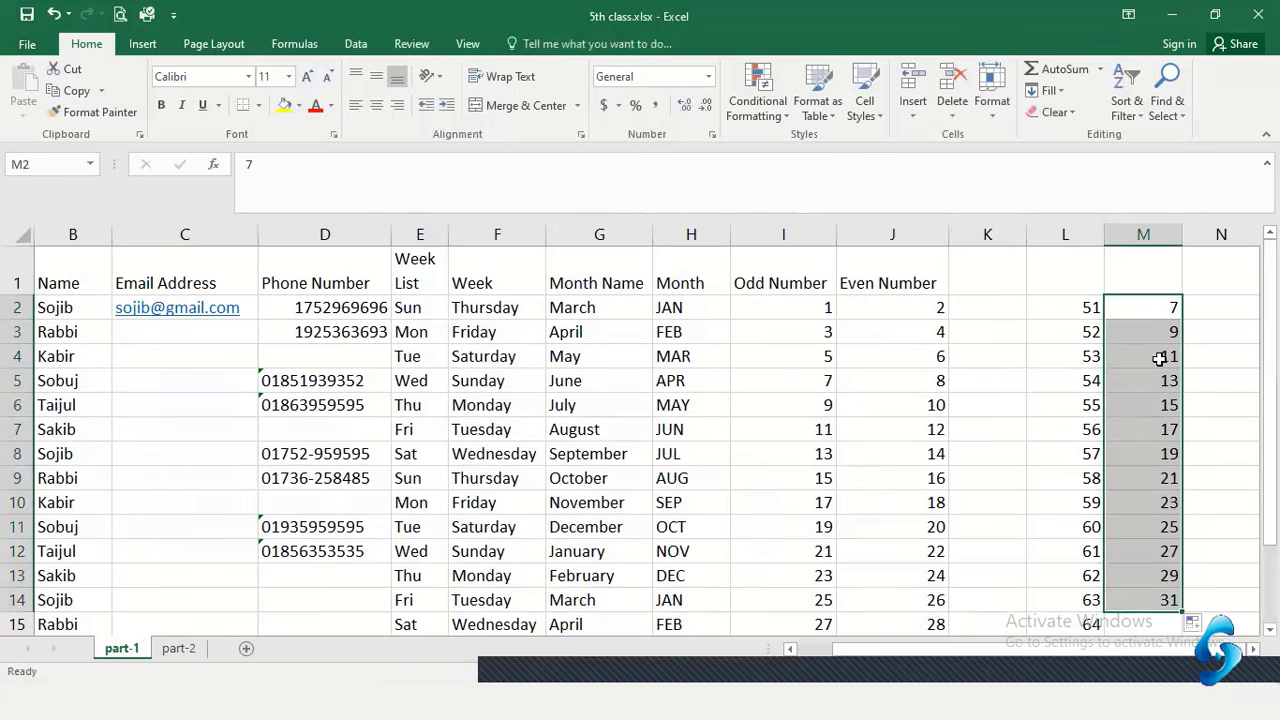
click(1167, 413)
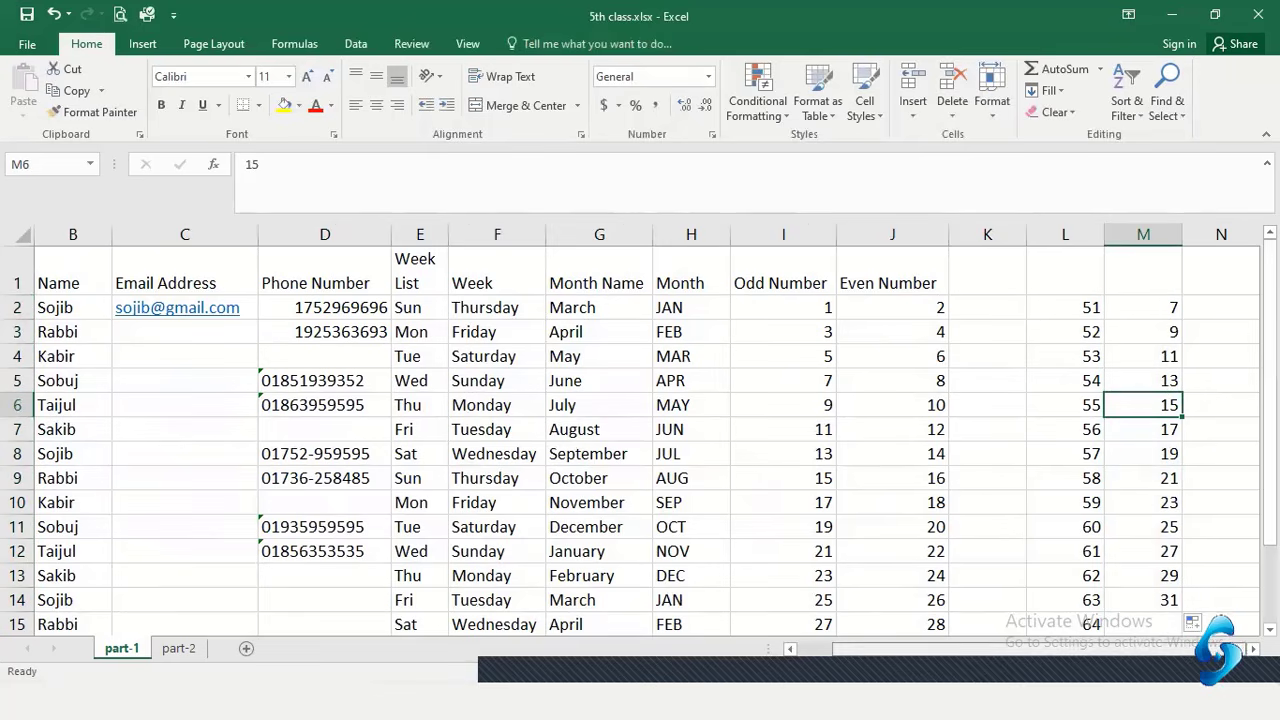
click(1153, 311)
click(1152, 334)
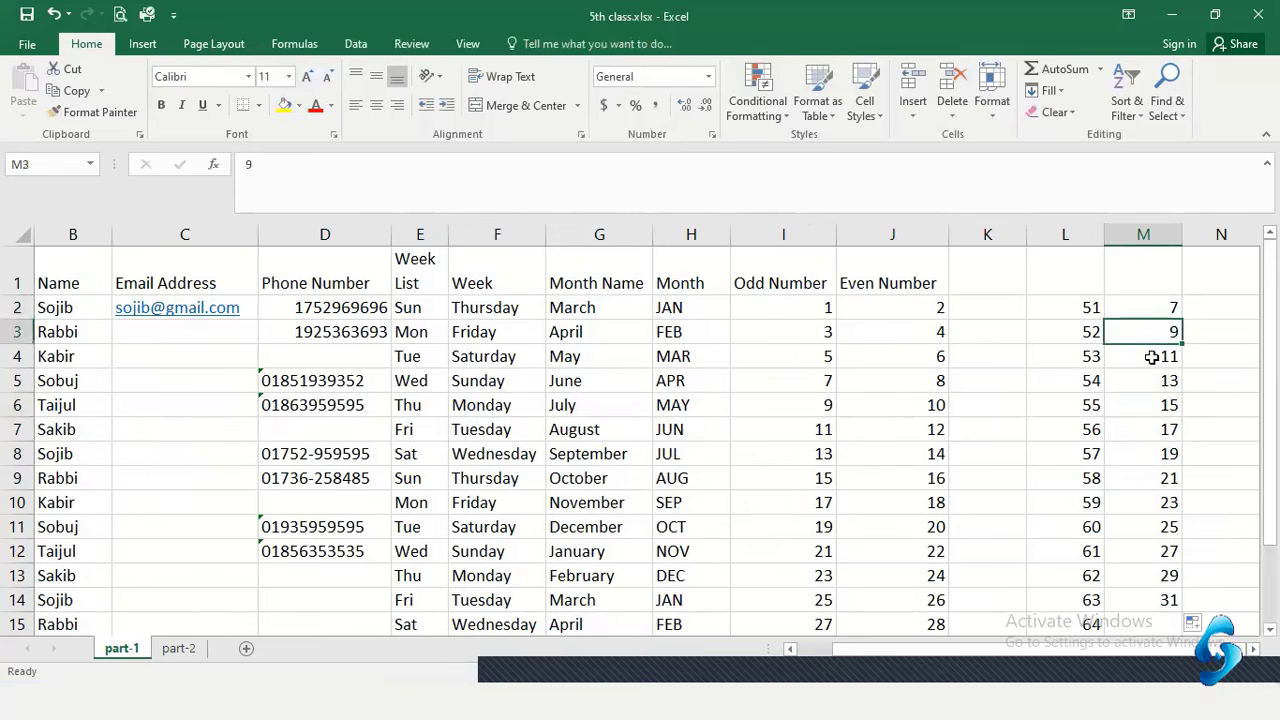
drag(1152, 430, 1154, 456)
click(1206, 311)
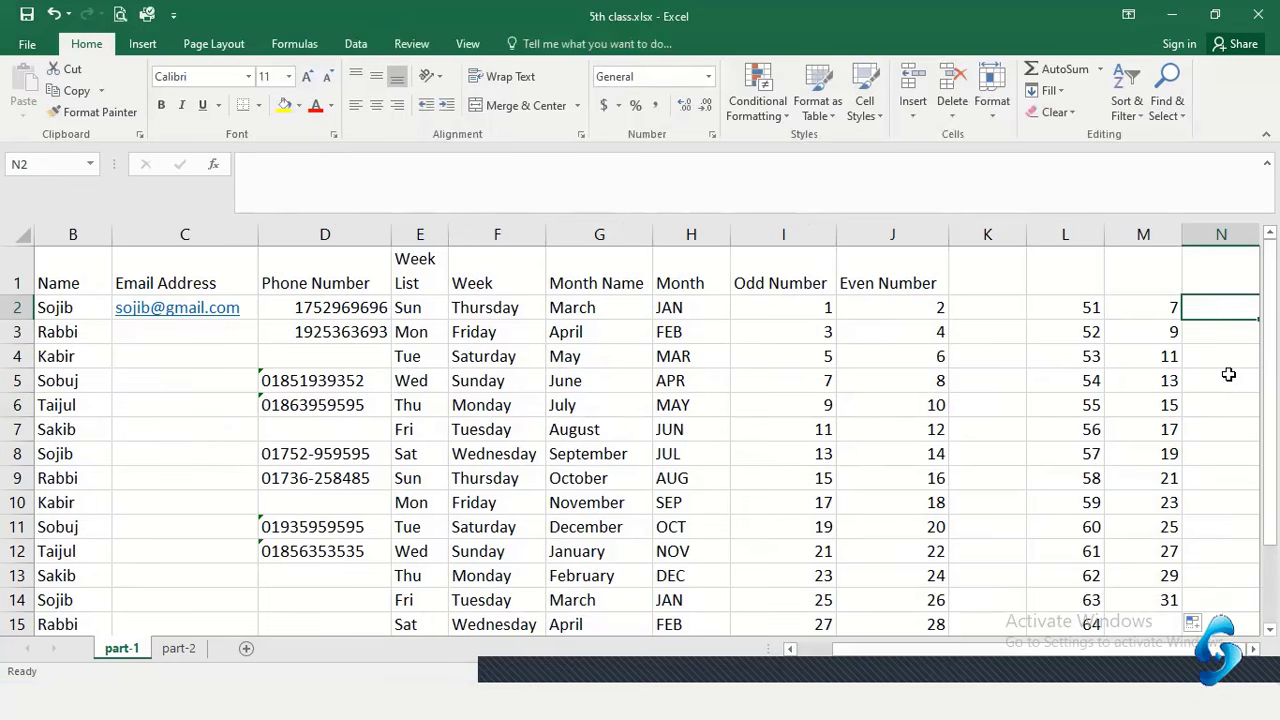
Enter 102 and 104 in N2:N3 and drag-fill the series down to 128 in N15
text(102)
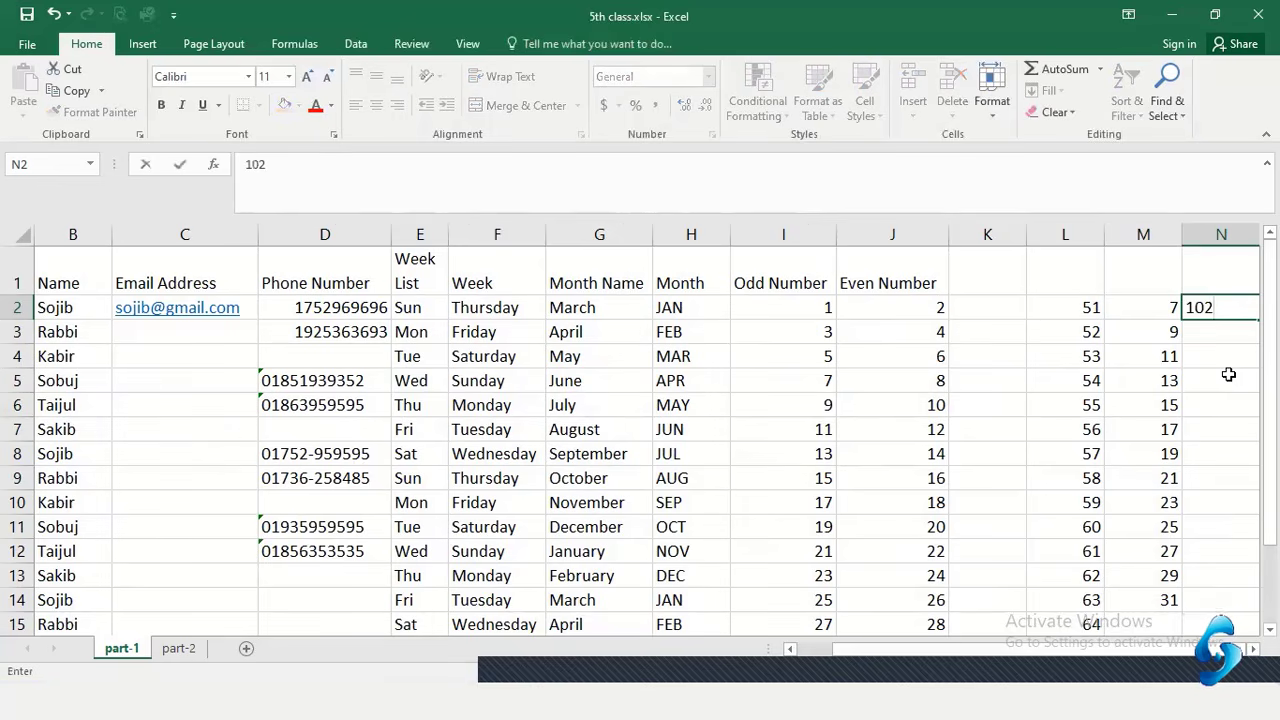
key(Return)
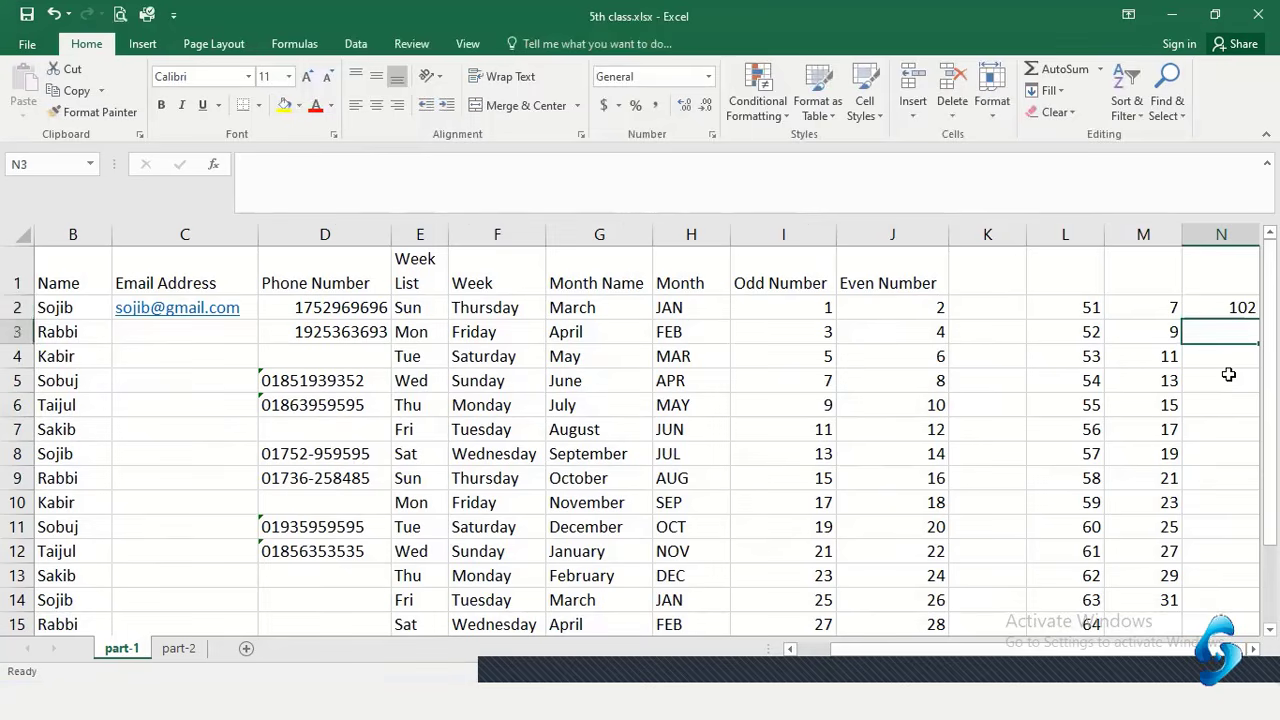
text(104)
key(Return)
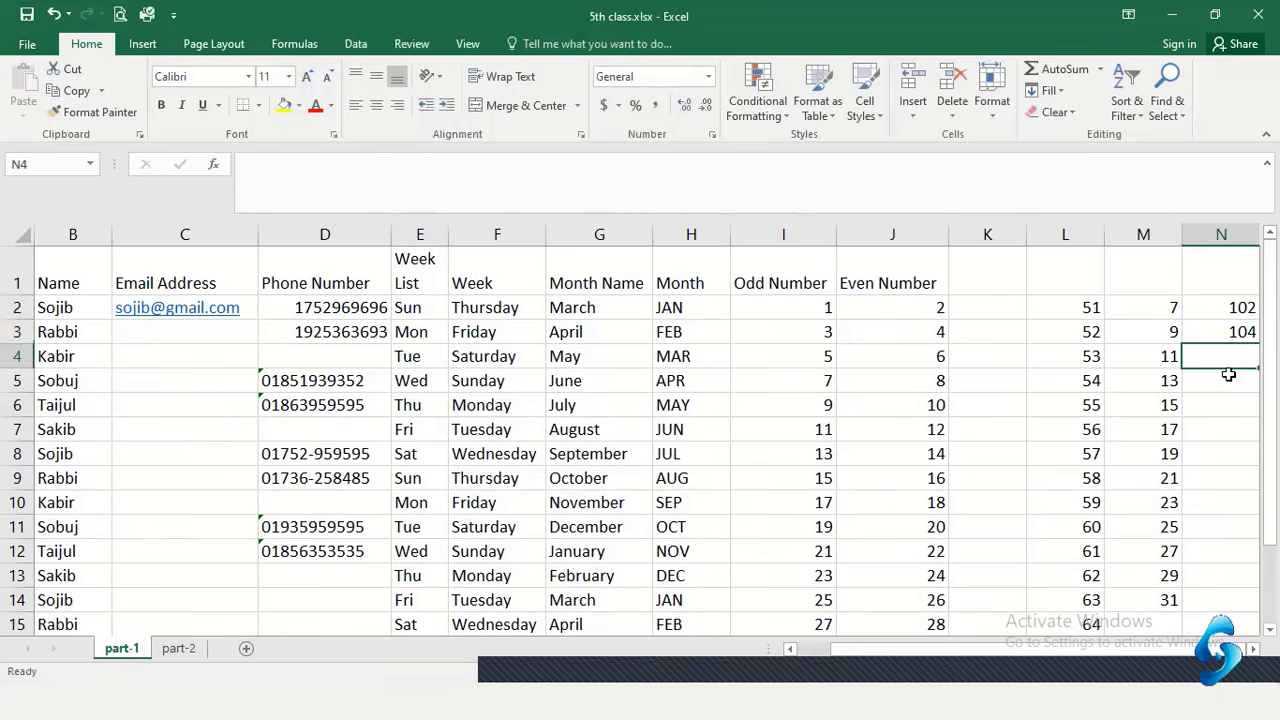
drag(1220, 300, 1234, 336)
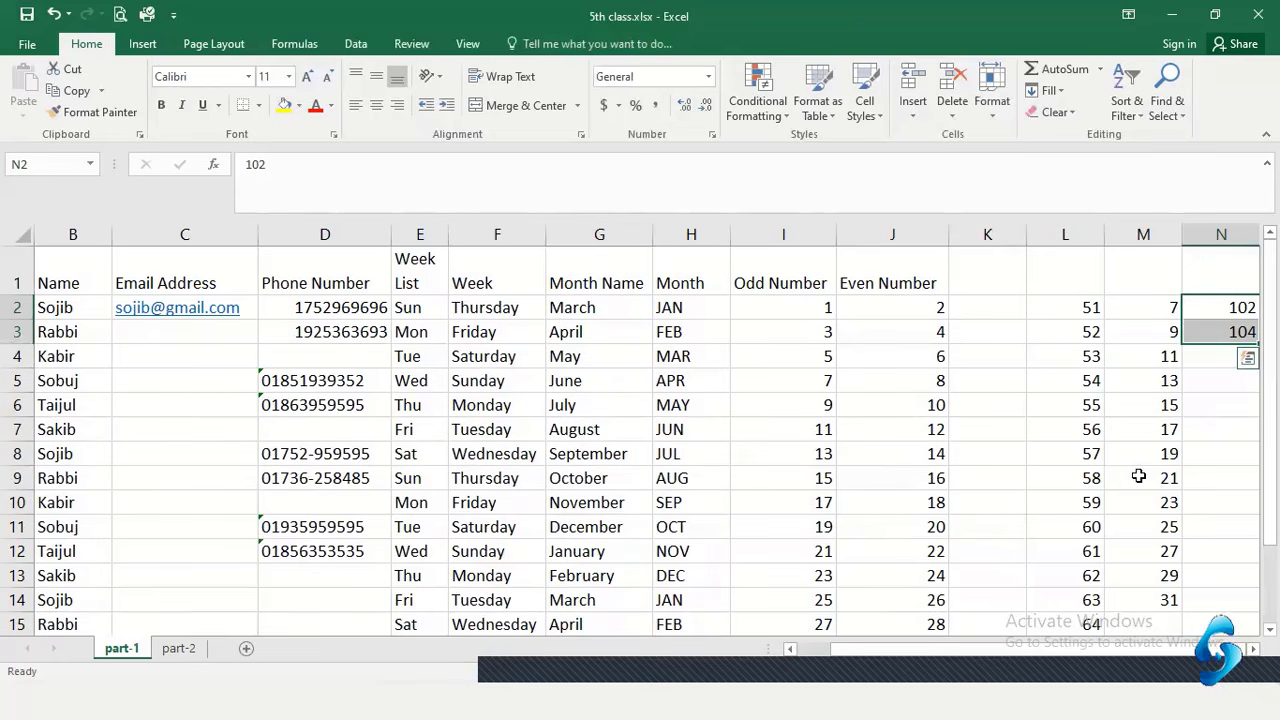
drag(1184, 650, 1243, 658)
drag(1258, 343, 1240, 612)
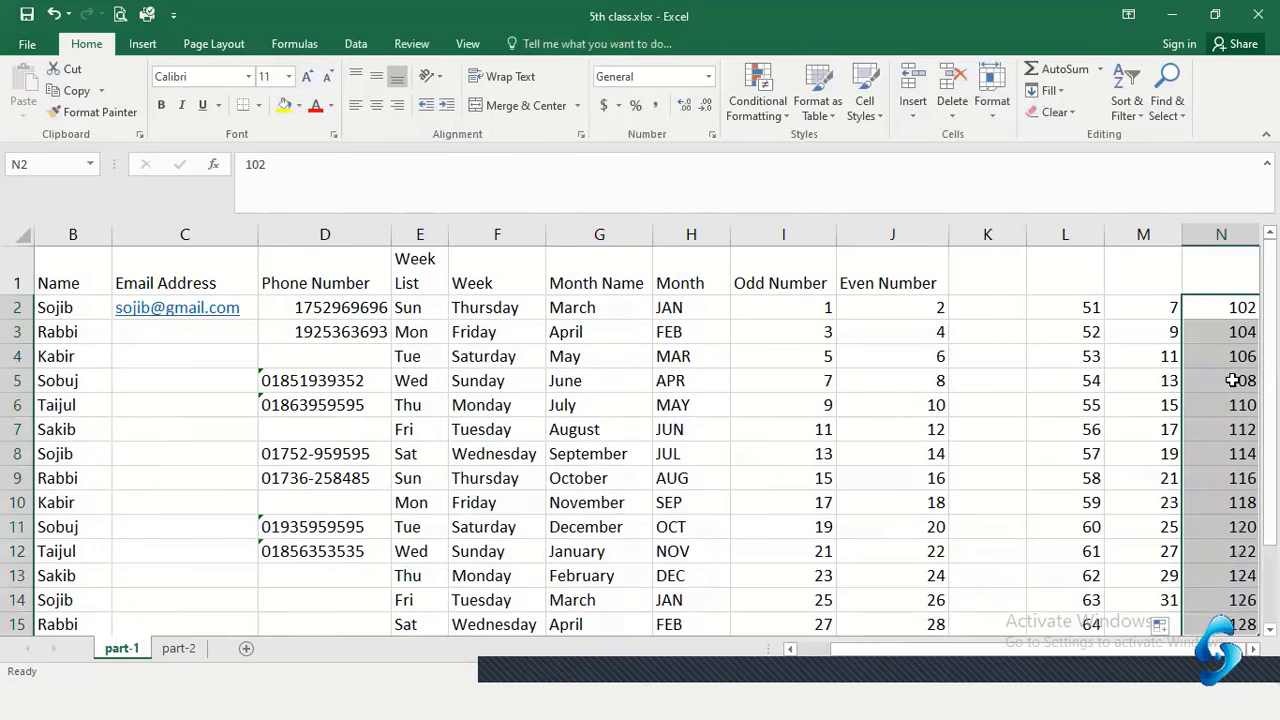
click(1221, 316)
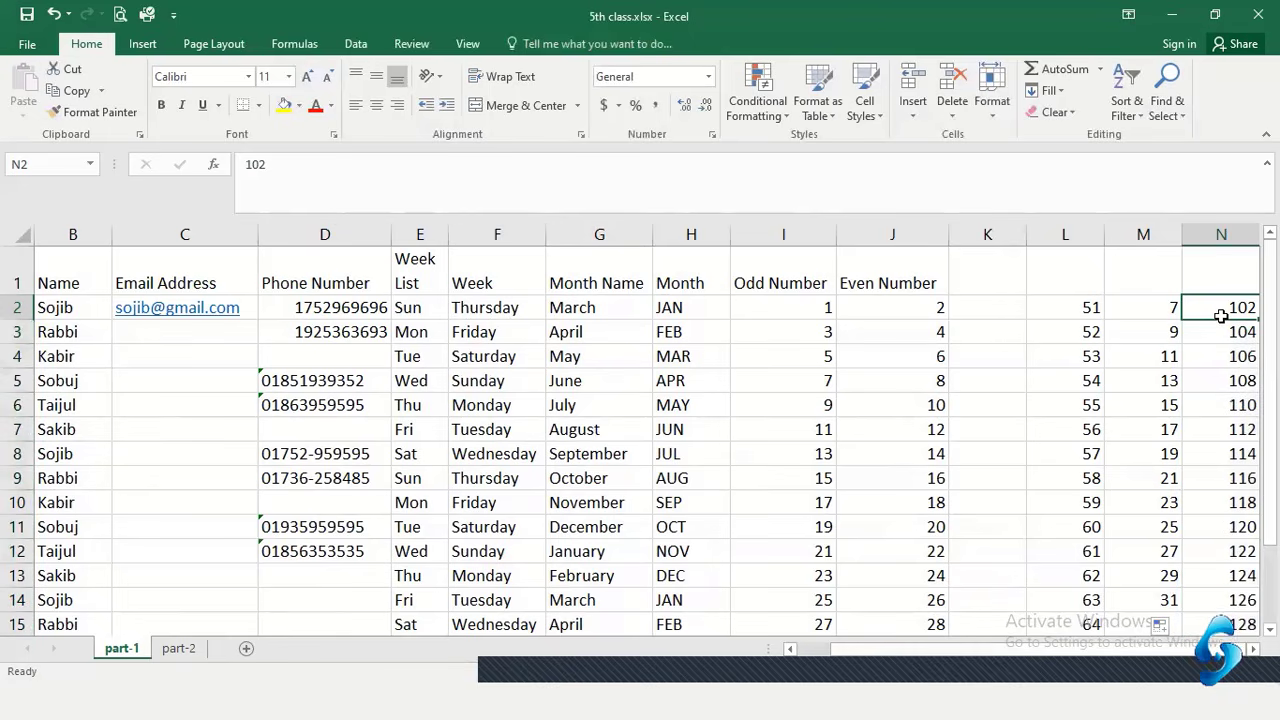
key(Right)
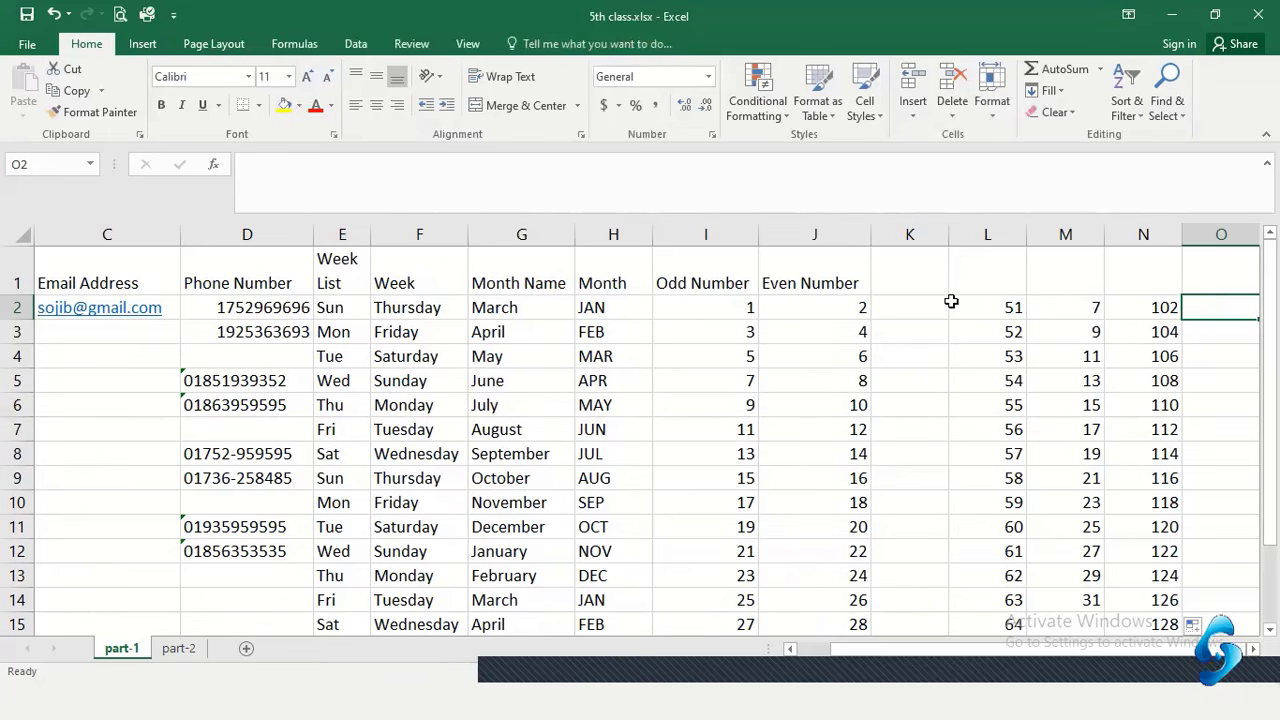
Enter 0 and 5 in O2:O3 and fill the step-five series down to 65 in O15
text(0)
key(Return)
key(Left)
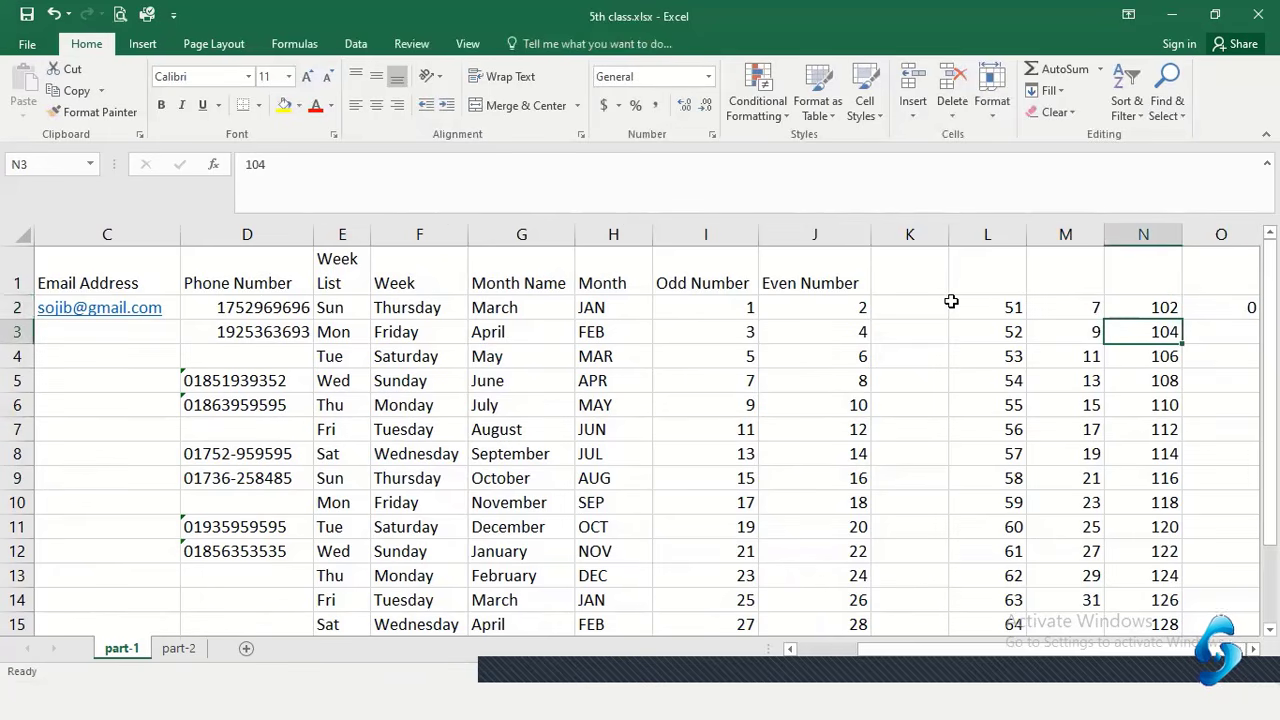
key(Right)
text(5)
key(Return)
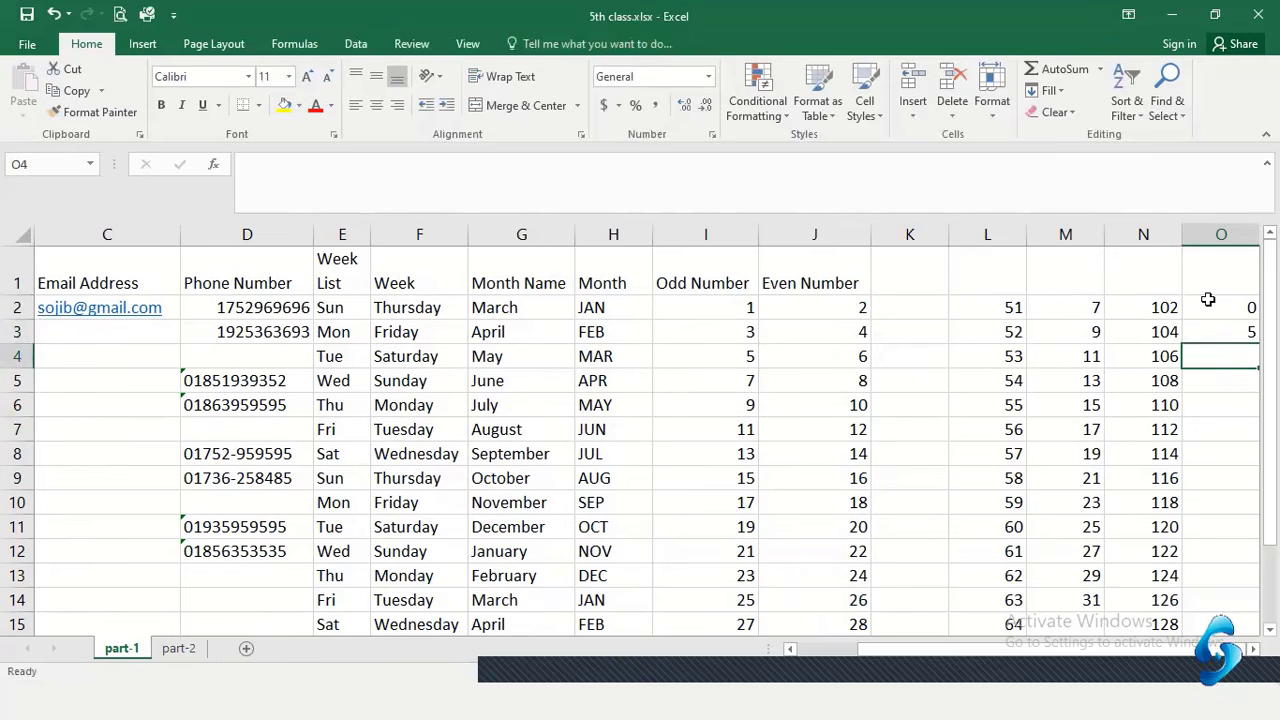
drag(1208, 299, 1250, 622)
click(1200, 383)
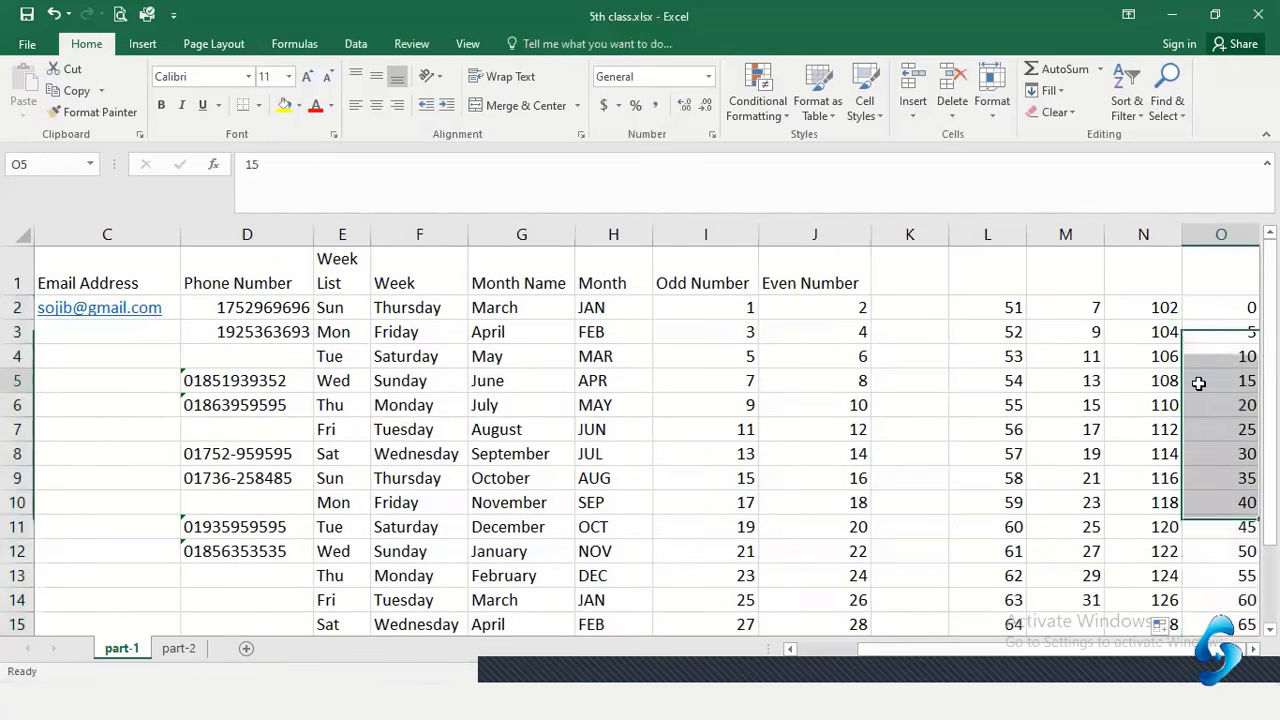
key(Right)
key(Right)
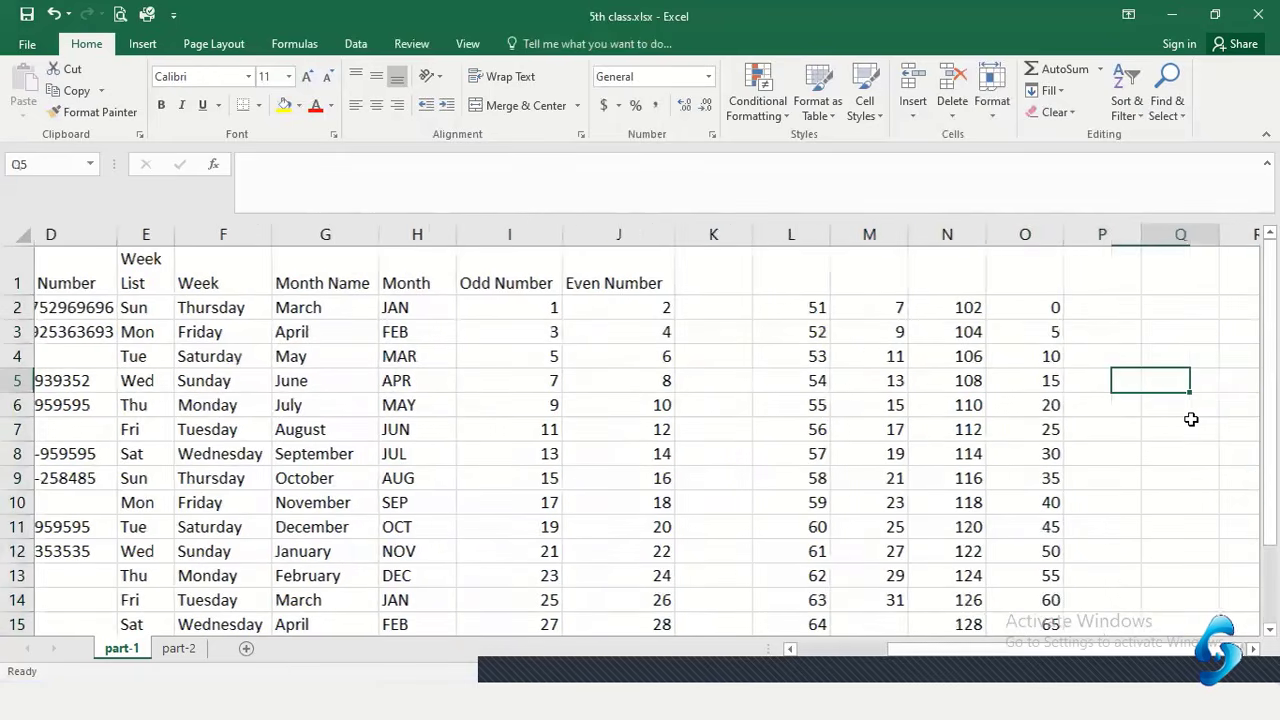
Check the column O values from 0 up to 25 and select O2:O9
click(969, 307)
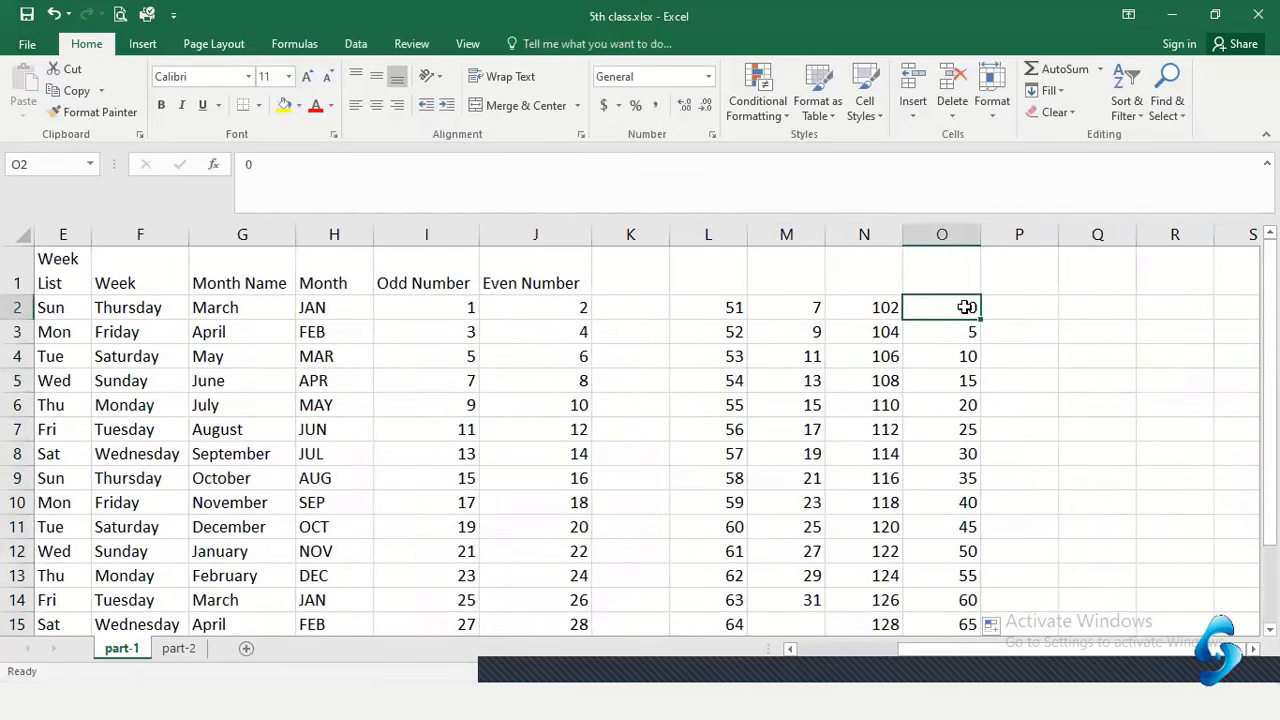
click(964, 335)
click(949, 378)
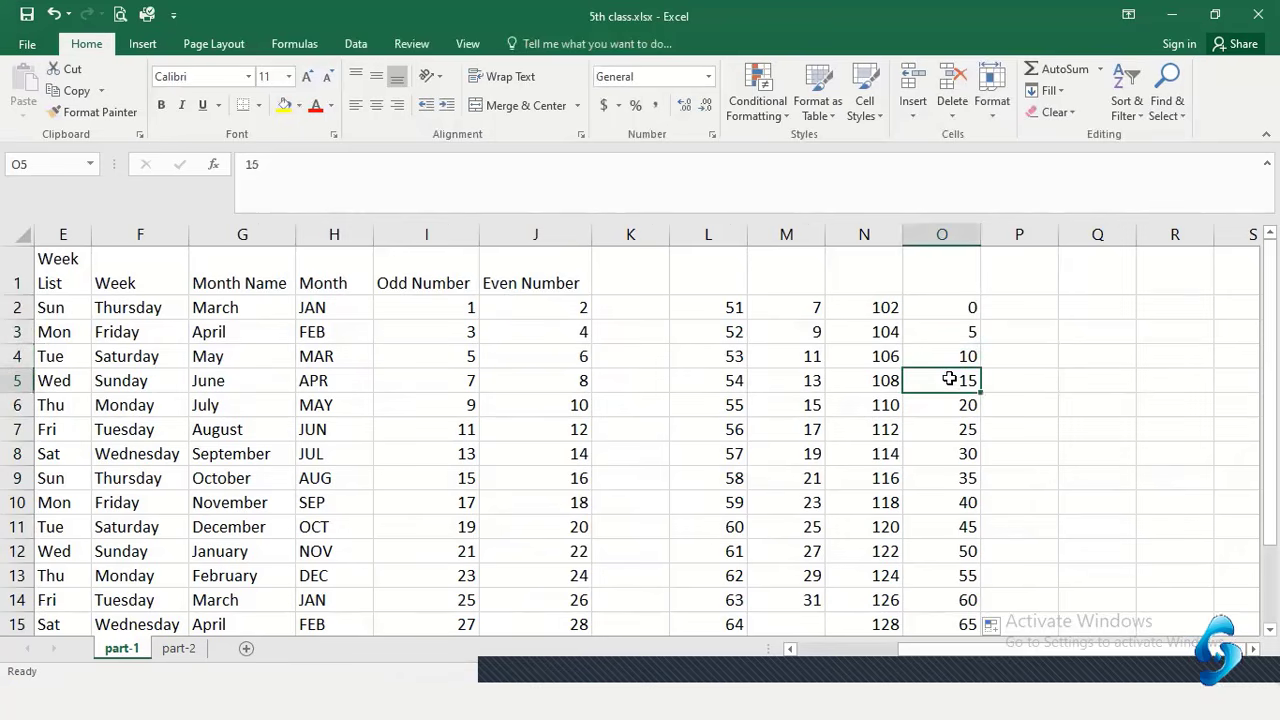
click(946, 405)
click(947, 428)
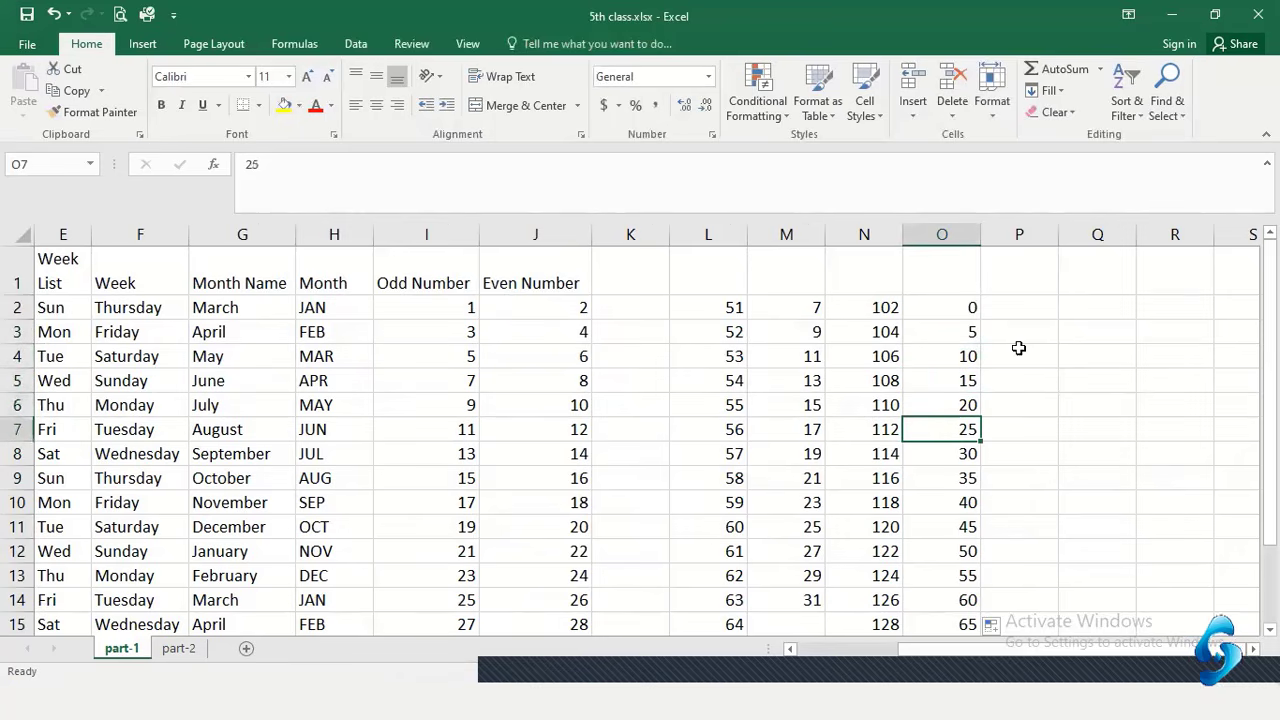
drag(943, 309, 946, 478)
Enter 57 in P2 and 90 in P3 as the series start
click(1070, 310)
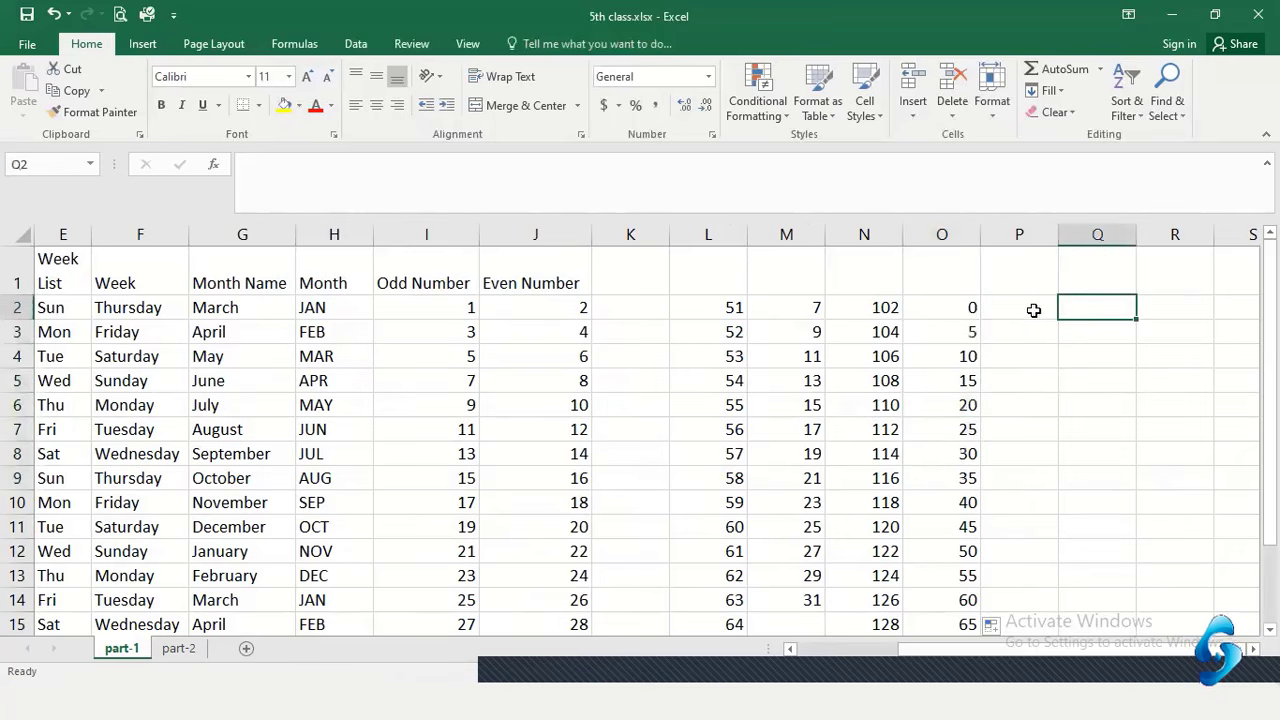
click(1034, 309)
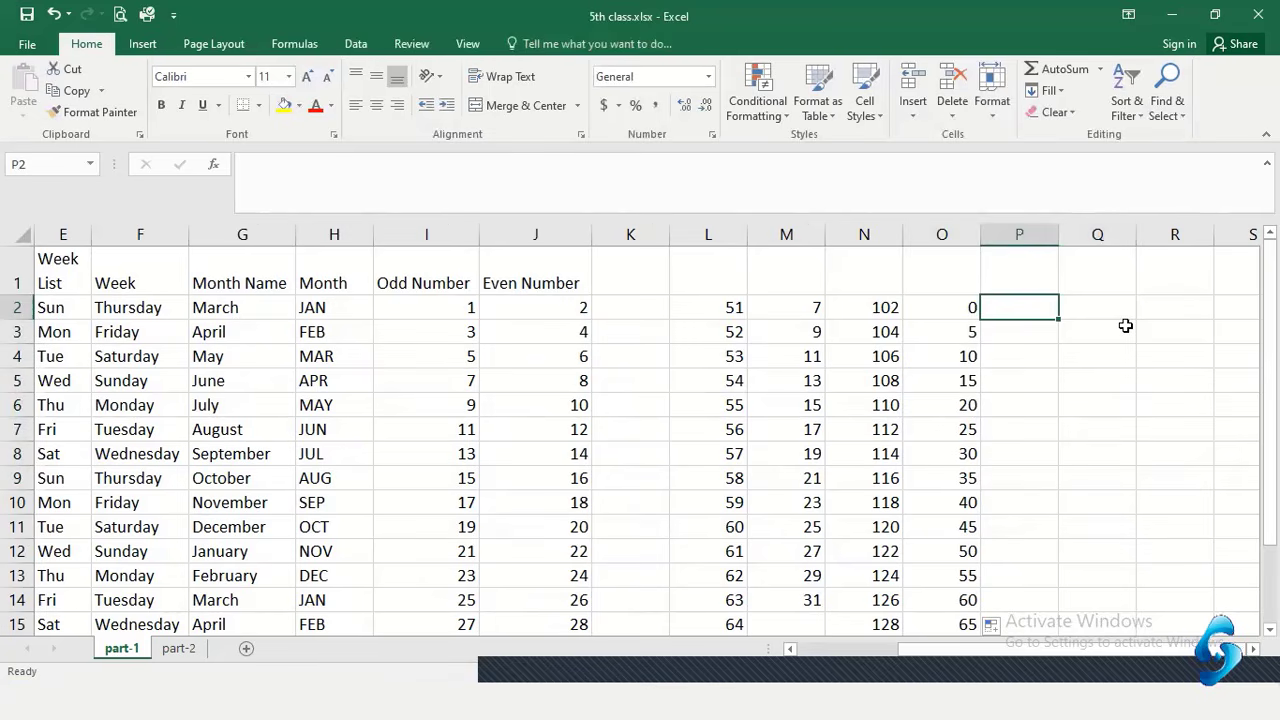
text(57)
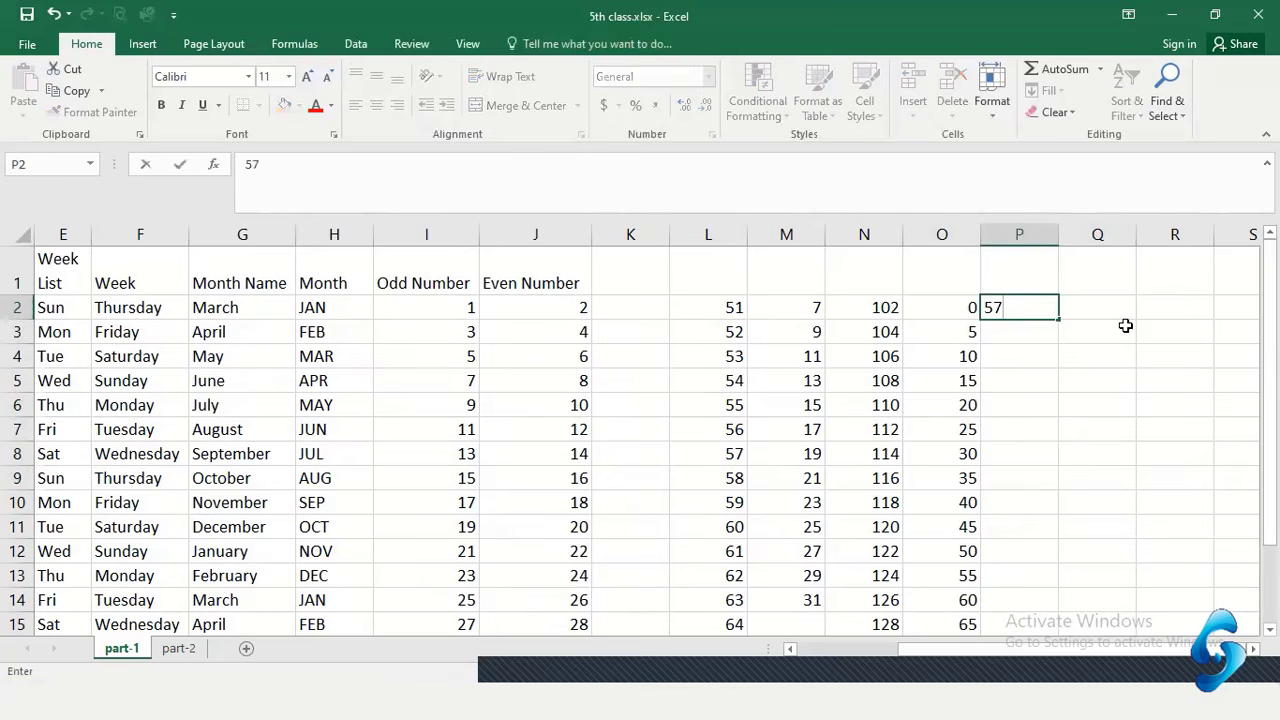
key(Return)
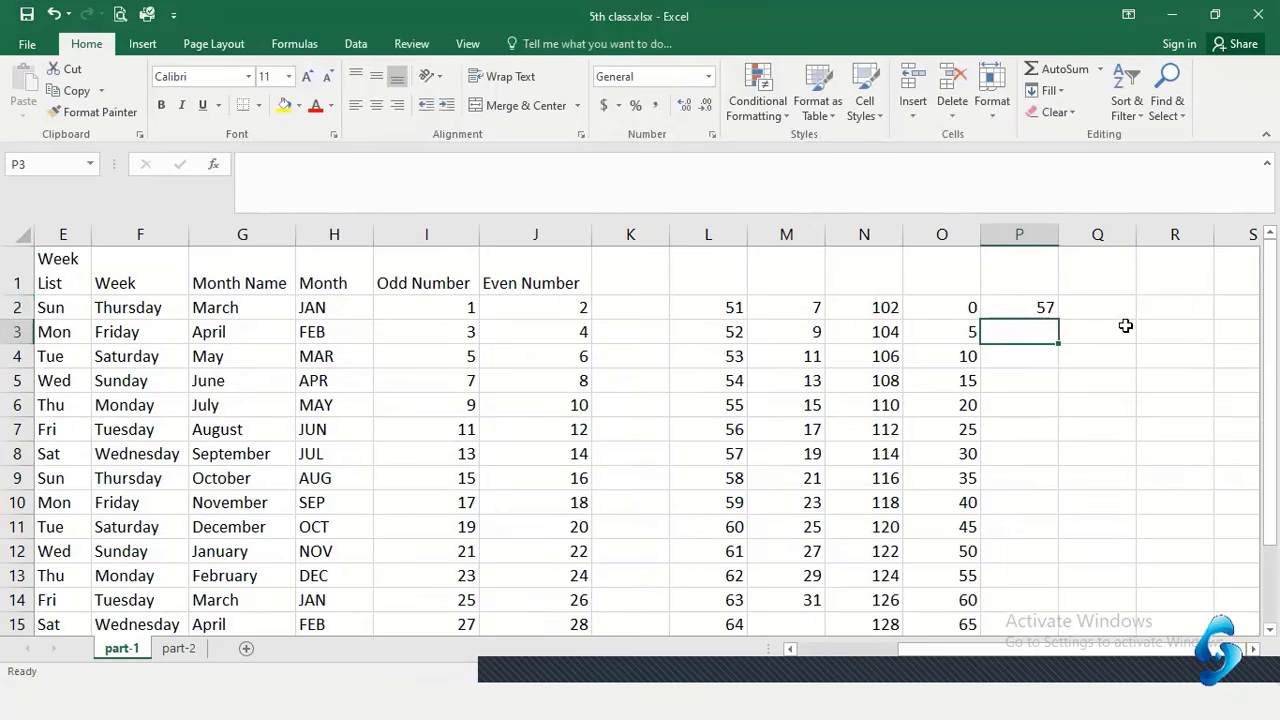
text(90)
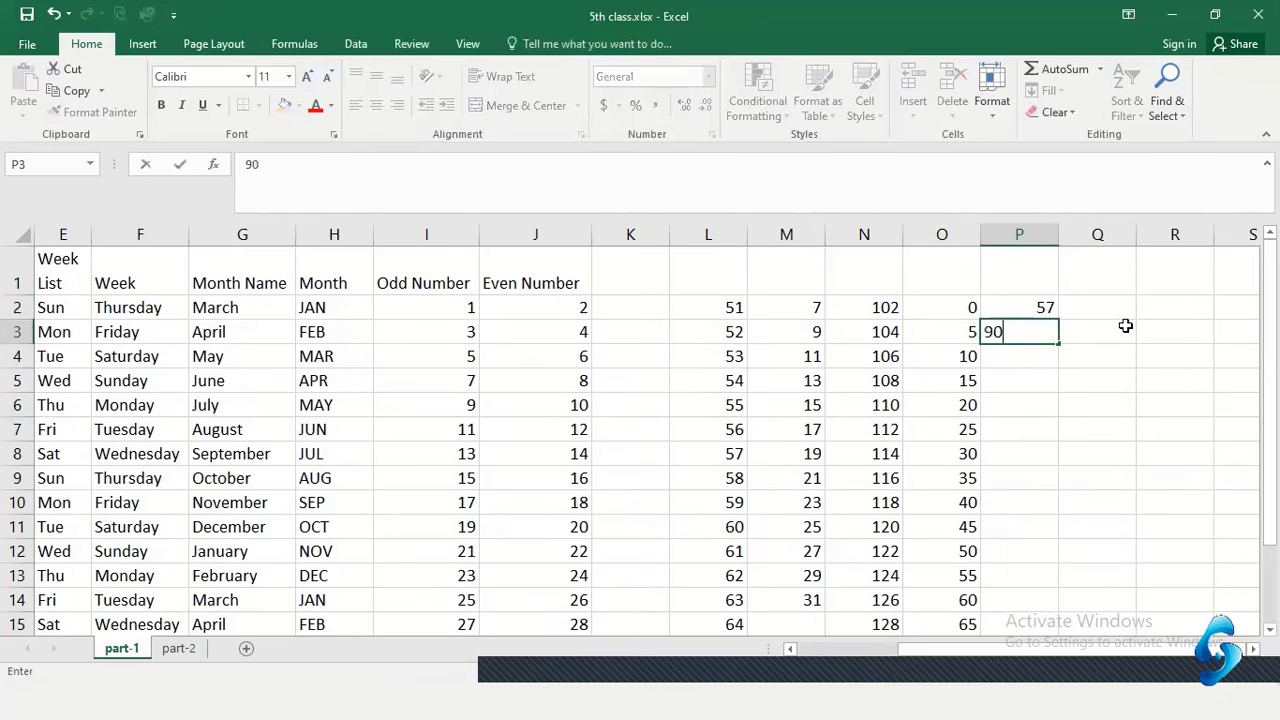
key(Return)
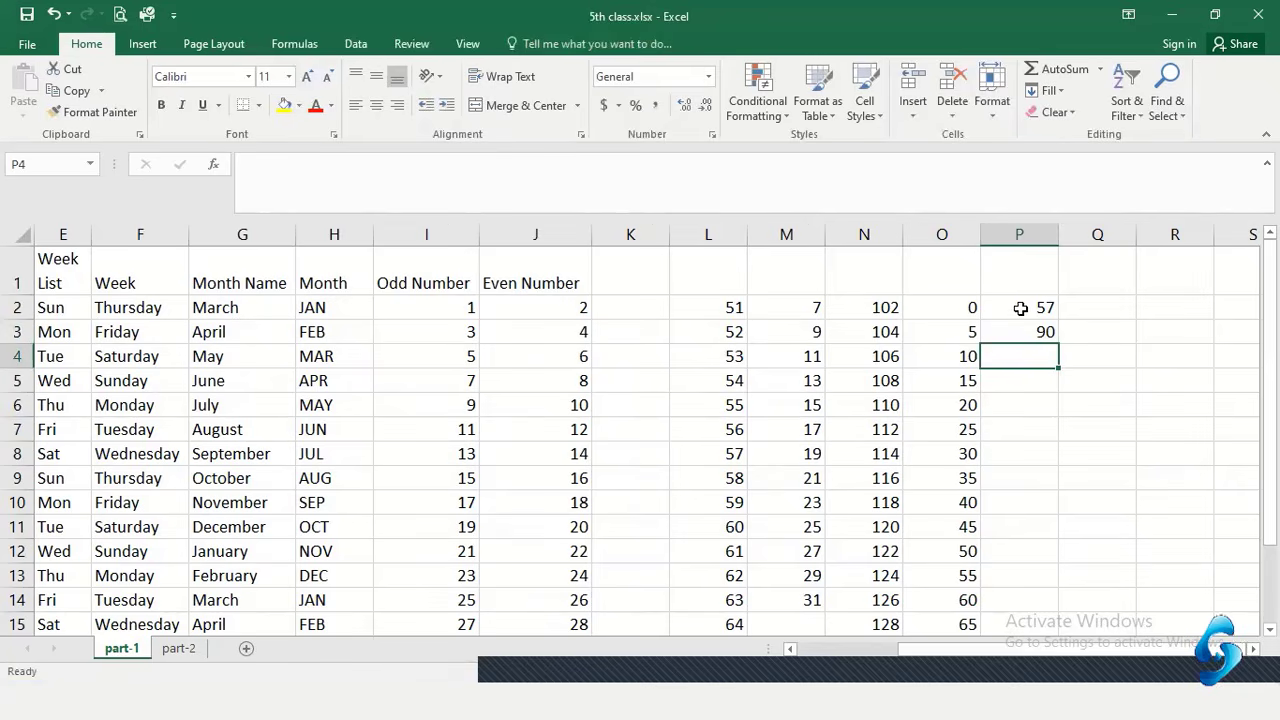
Review the column O series (0, 5, 10…) as a pattern reference
drag(1016, 307, 953, 330)
click(955, 331)
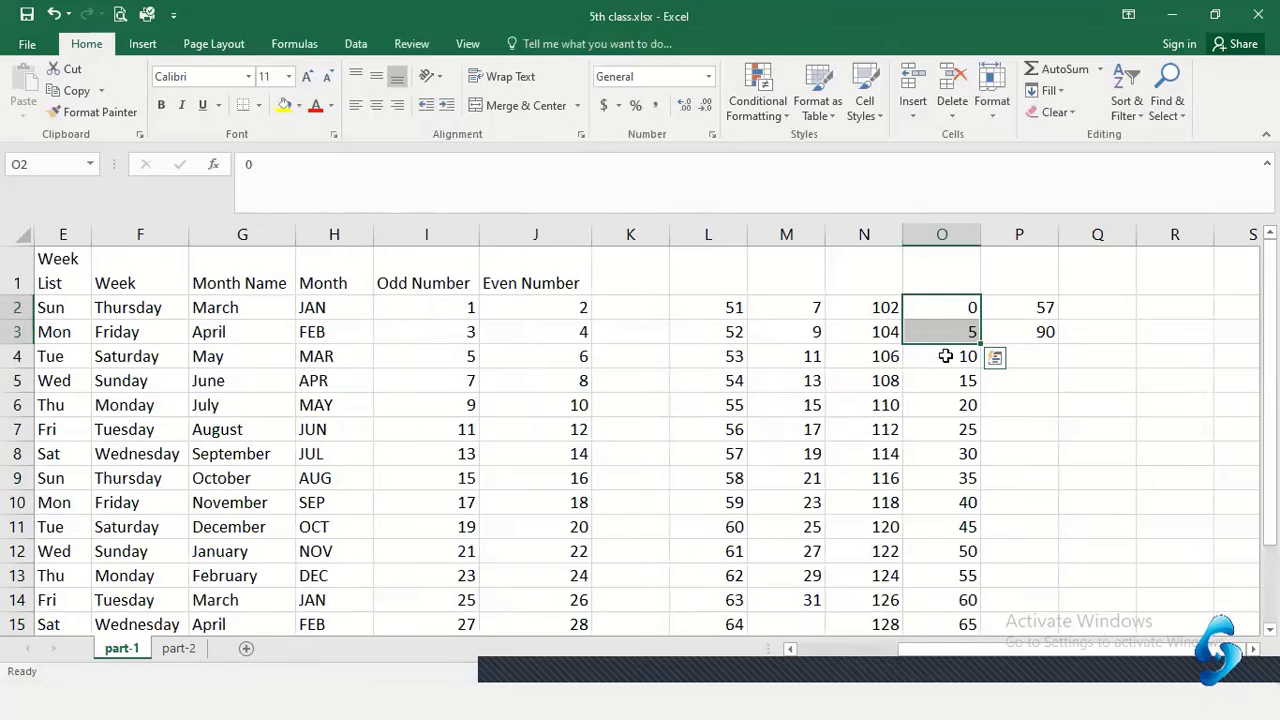
click(946, 352)
click(949, 332)
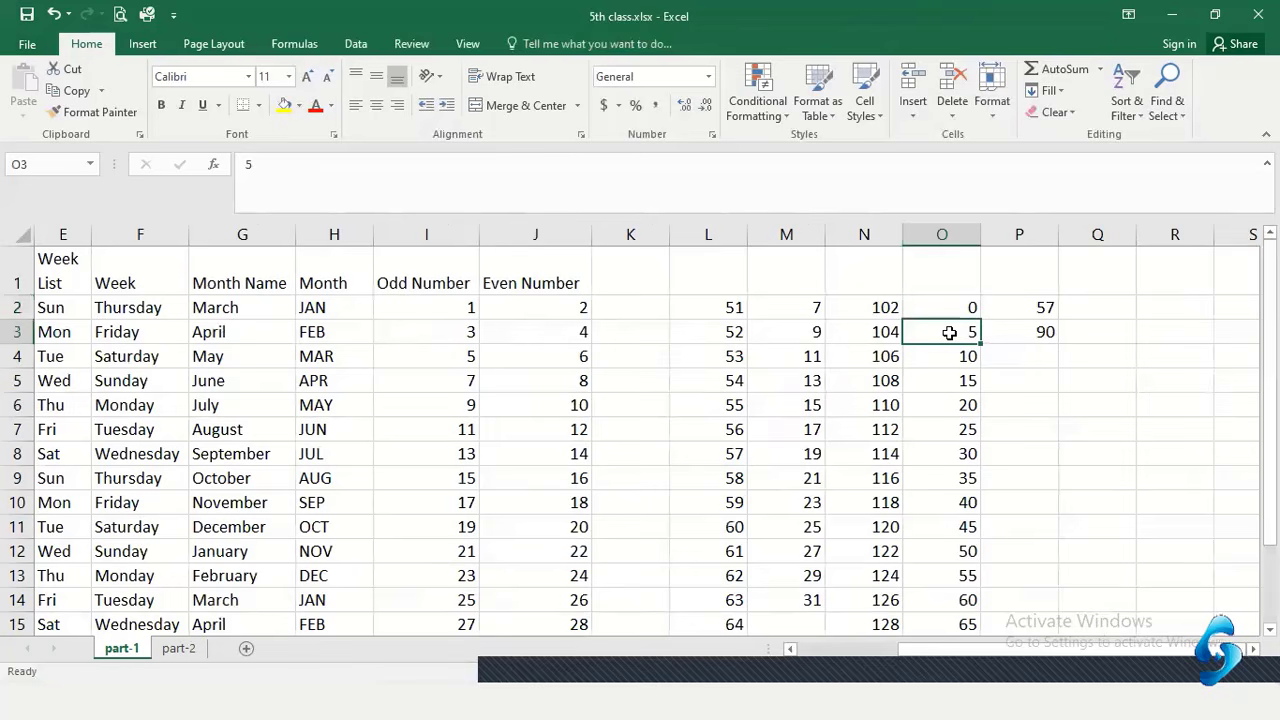
click(945, 360)
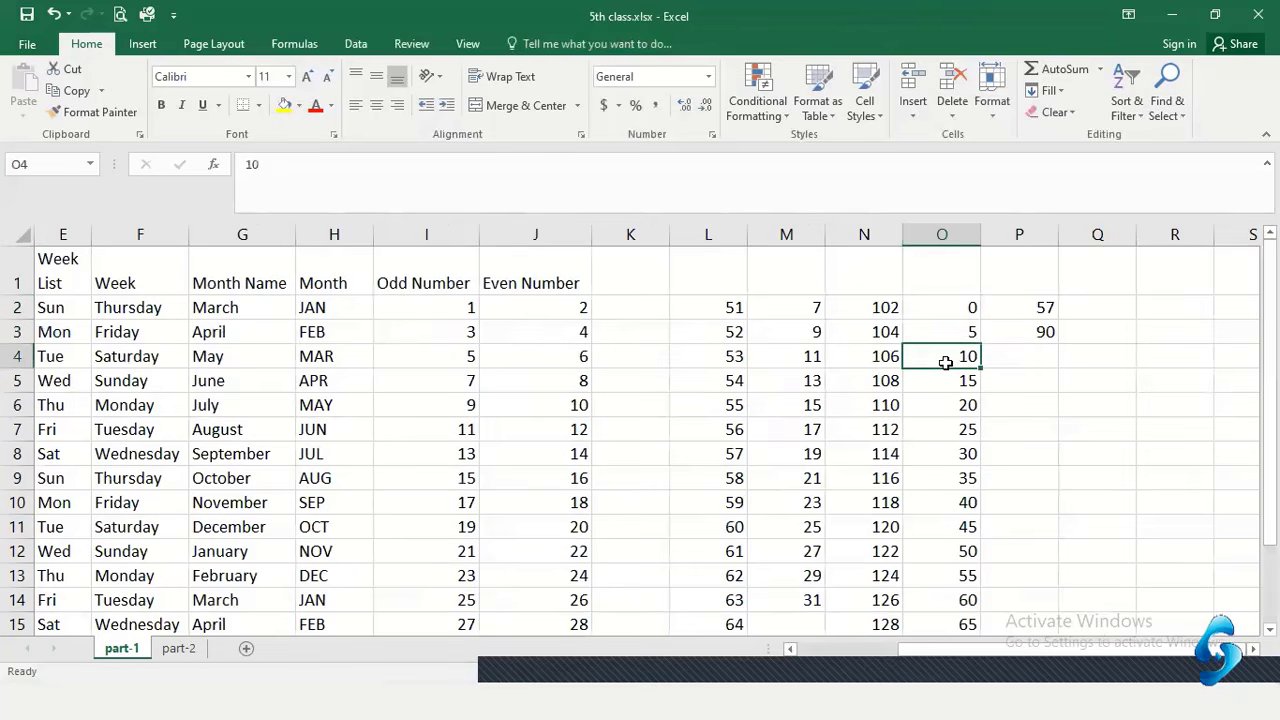
drag(946, 351, 960, 456)
AutoFill column P from 57, 90 down to 486, checking values like 123 and 189
click(1034, 330)
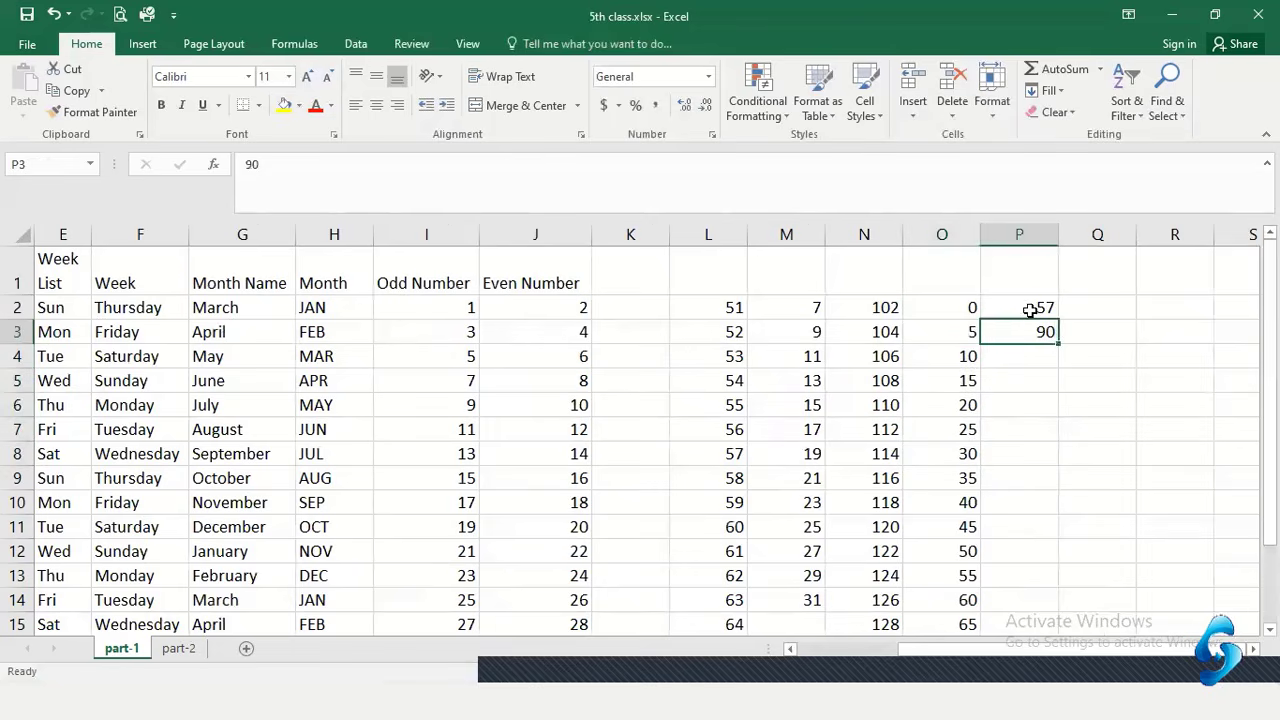
drag(1040, 305, 1046, 340)
double_click(1057, 342)
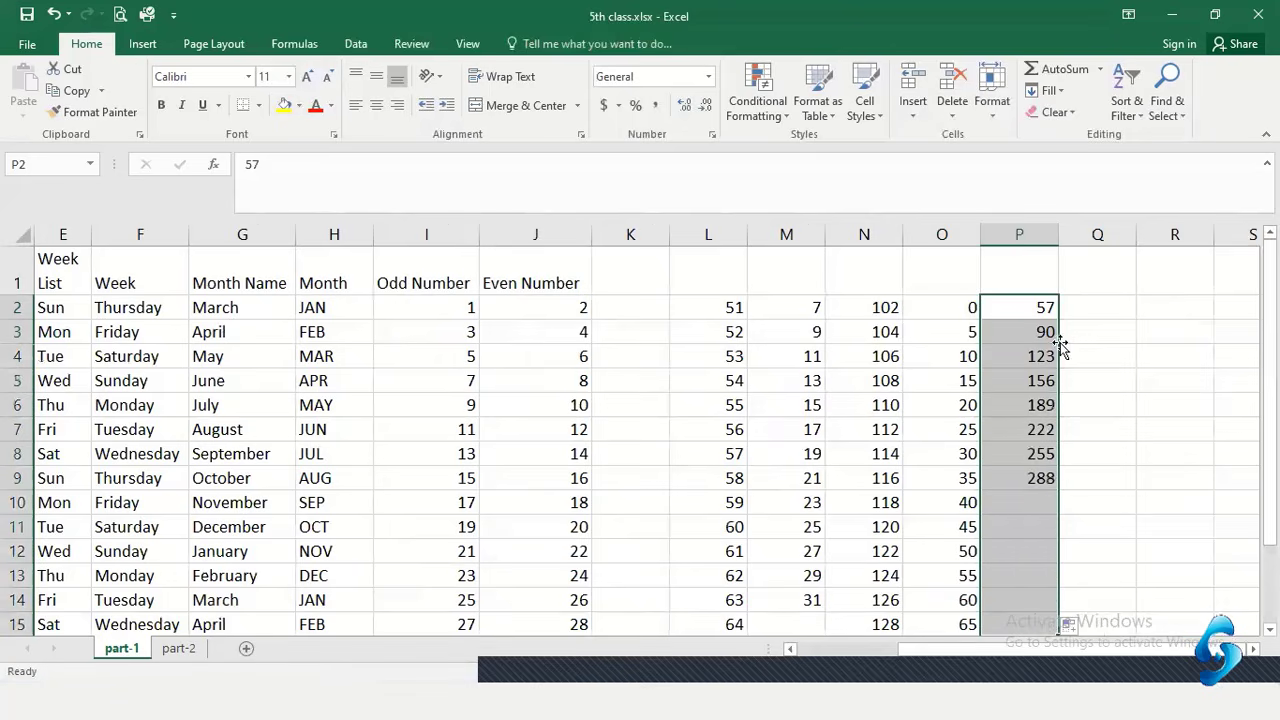
click(1075, 333)
click(1022, 331)
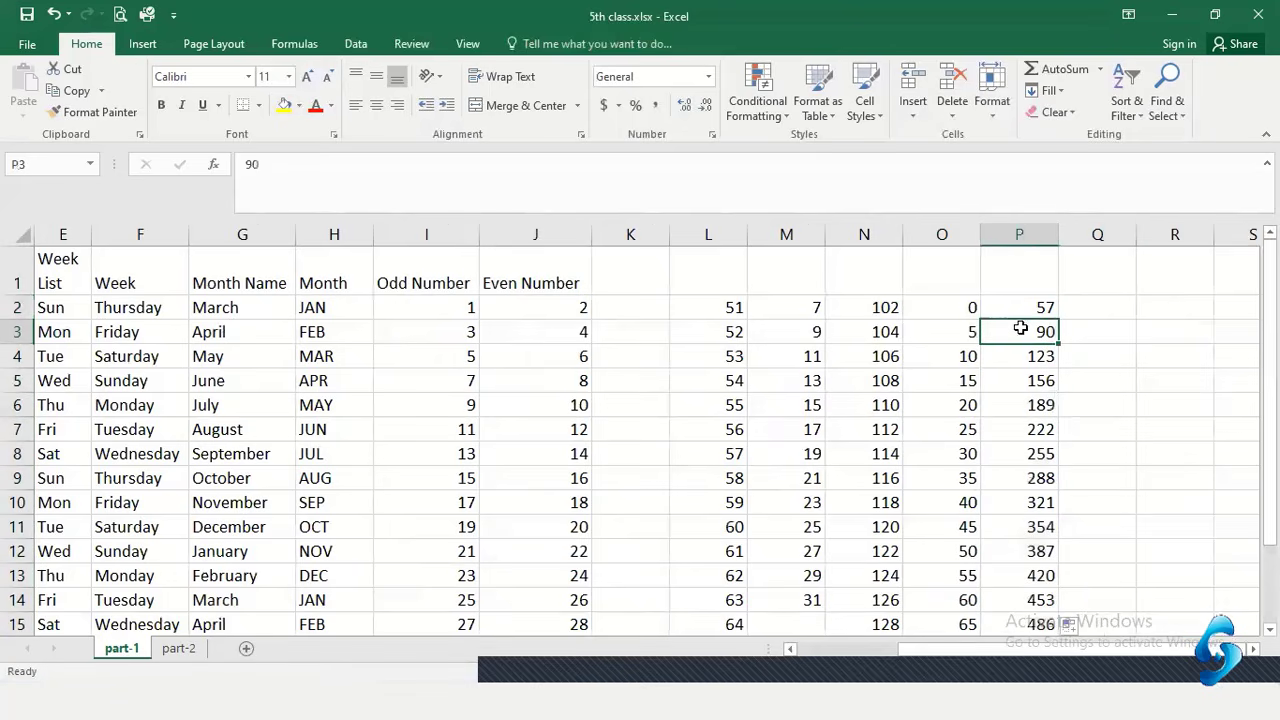
drag(1036, 306, 1035, 328)
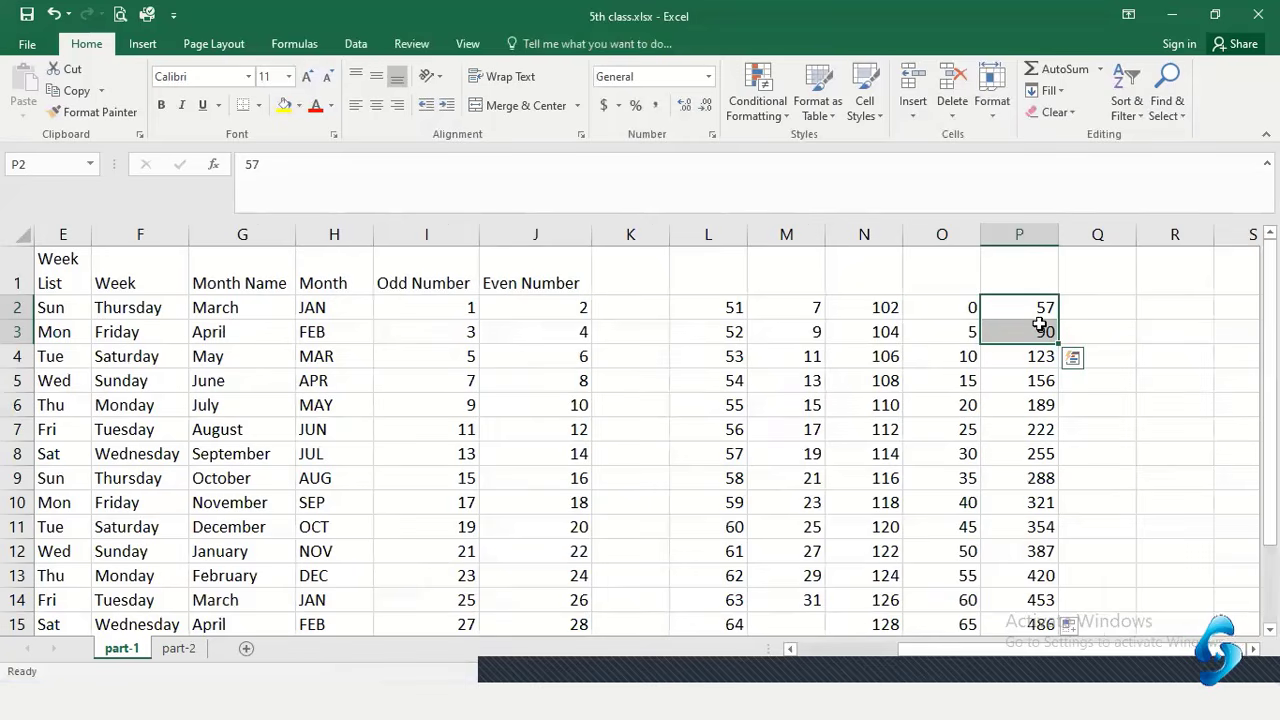
click(1036, 356)
drag(1036, 356, 1000, 477)
click(1026, 412)
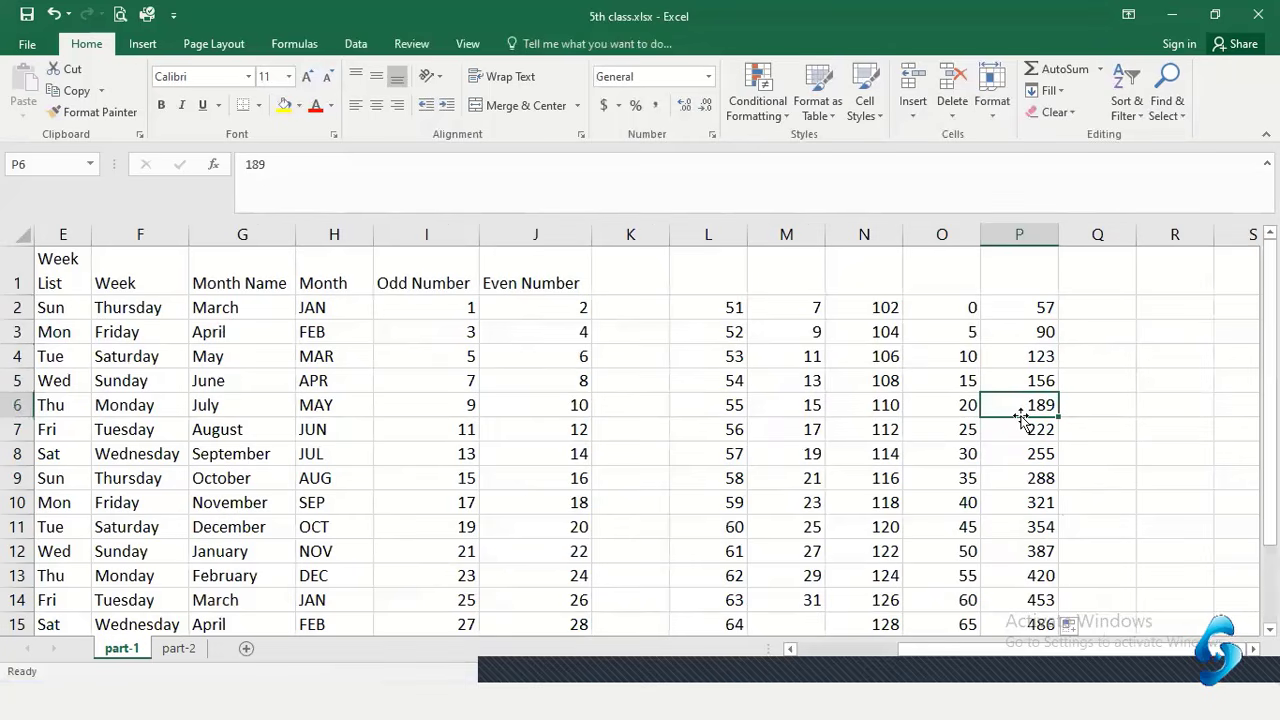
click(1080, 387)
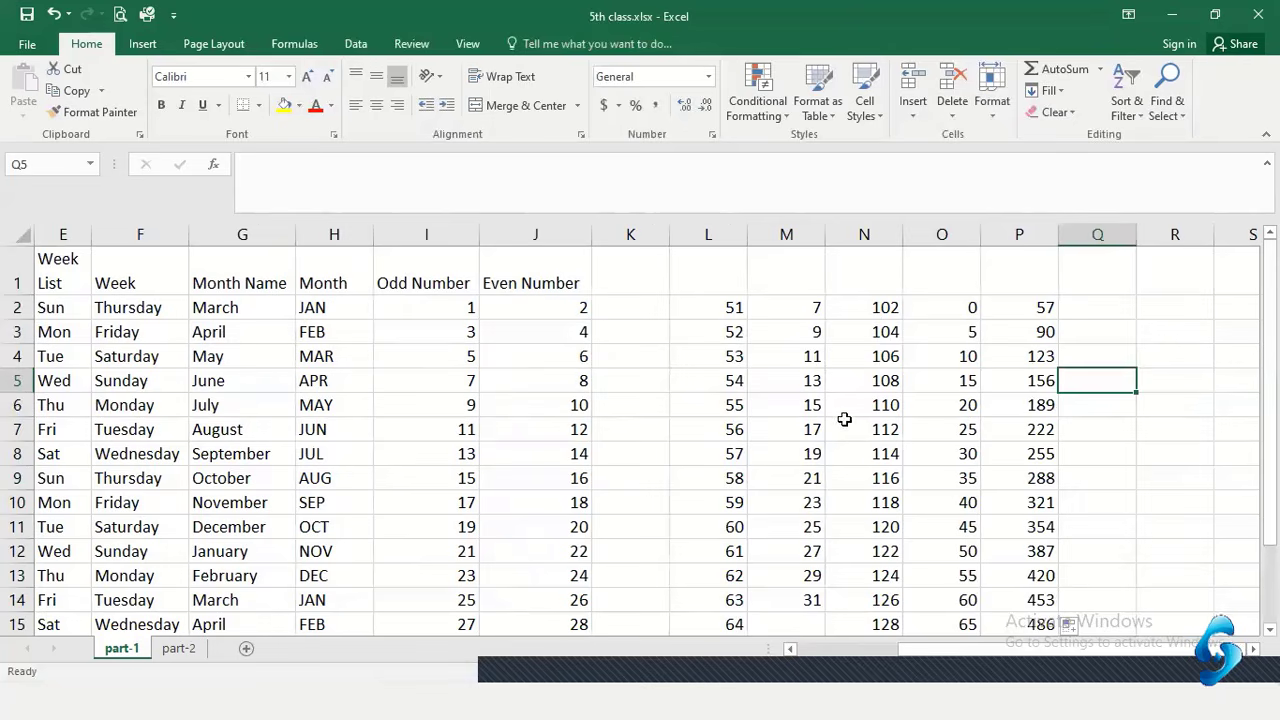
On sheet part-2, enter 'Sales Manager' in A1 and 'Total Sale' in B1, AutoFitting both columns
key(ctrl+Page_Down)
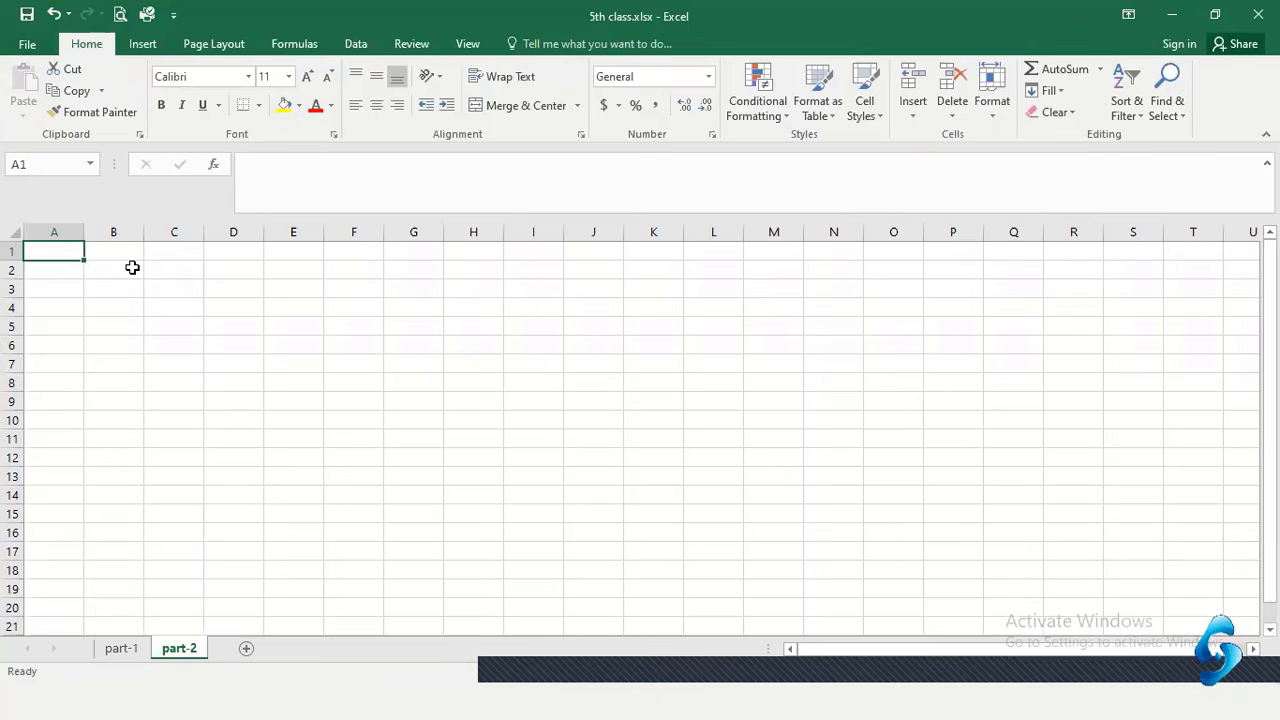
text(Pro)
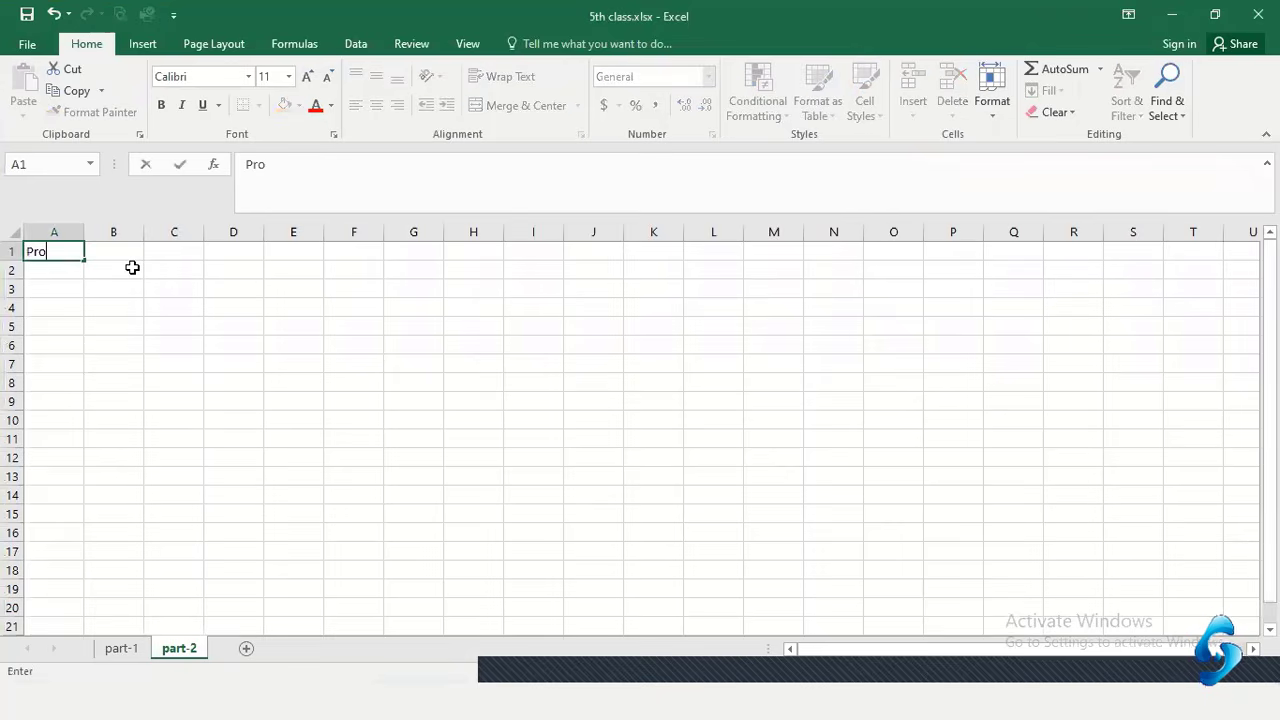
key(BackSpace)
key(BackSpace)
text(Sales Maan)
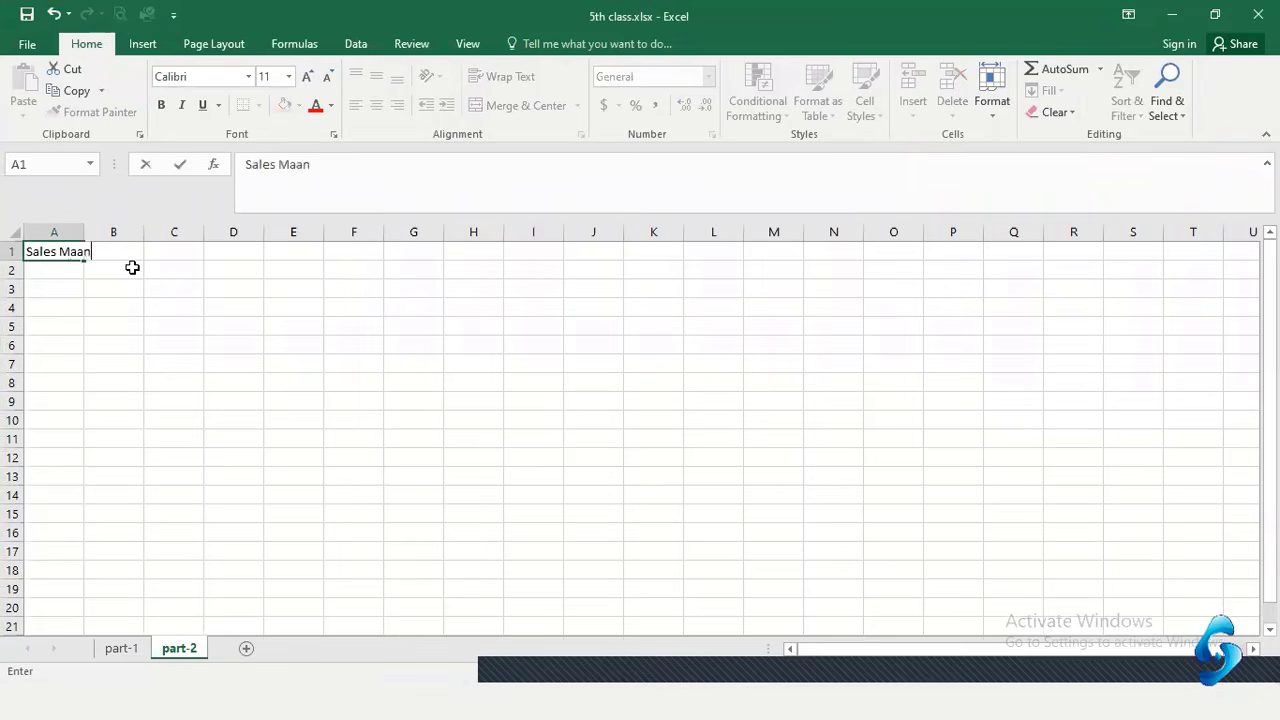
key(BackSpace)
key(BackSpace)
text(nager)
key(Tab)
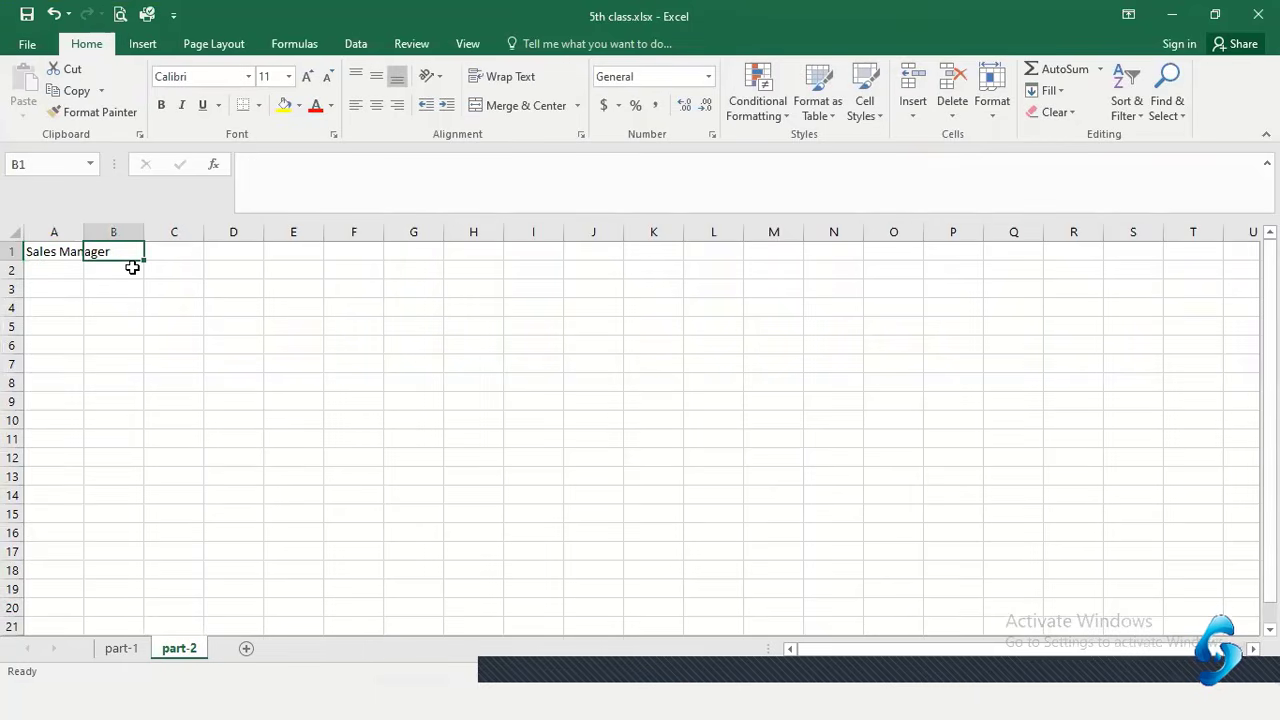
text(Total)
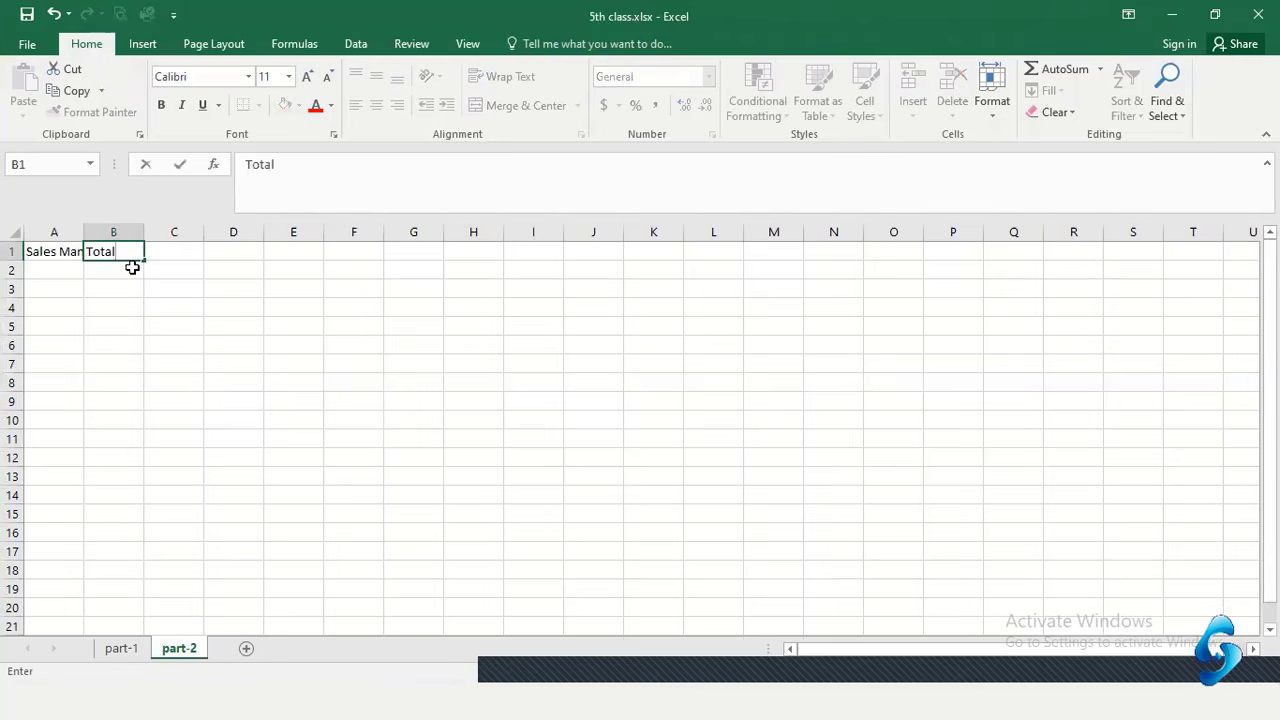
text( Sale)
key(Return)
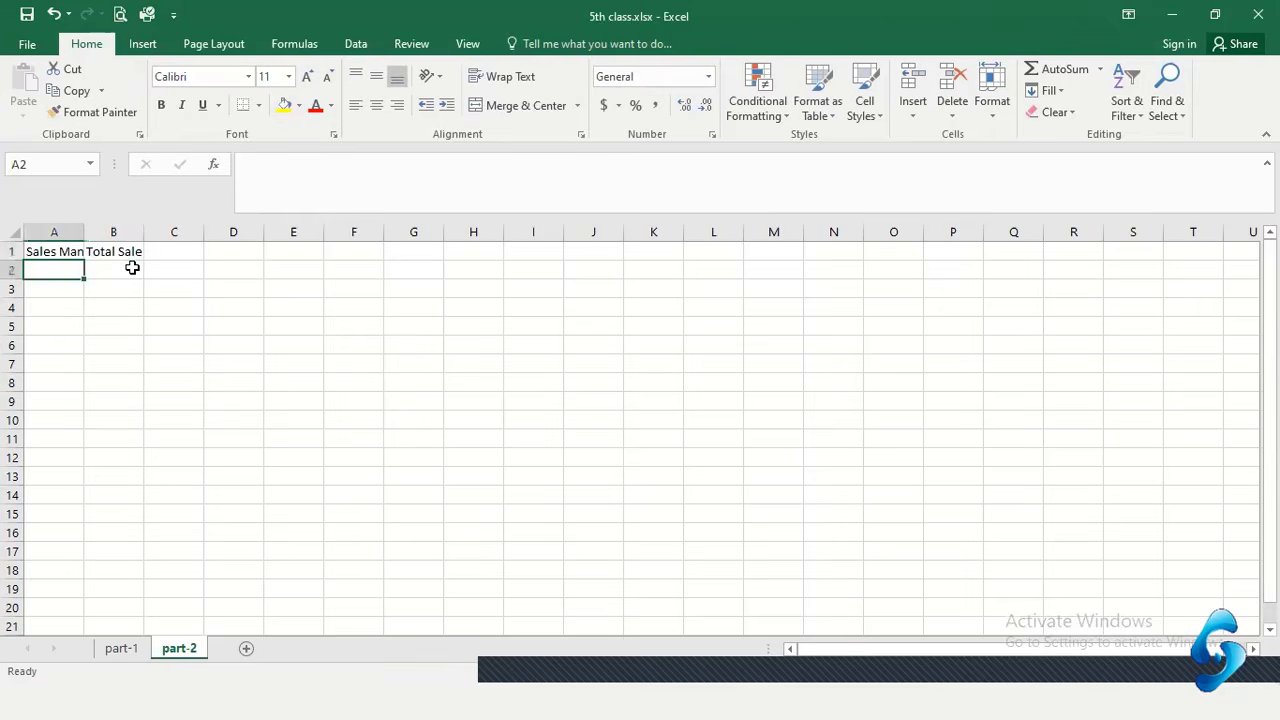
double_click(79, 226)
double_click(176, 228)
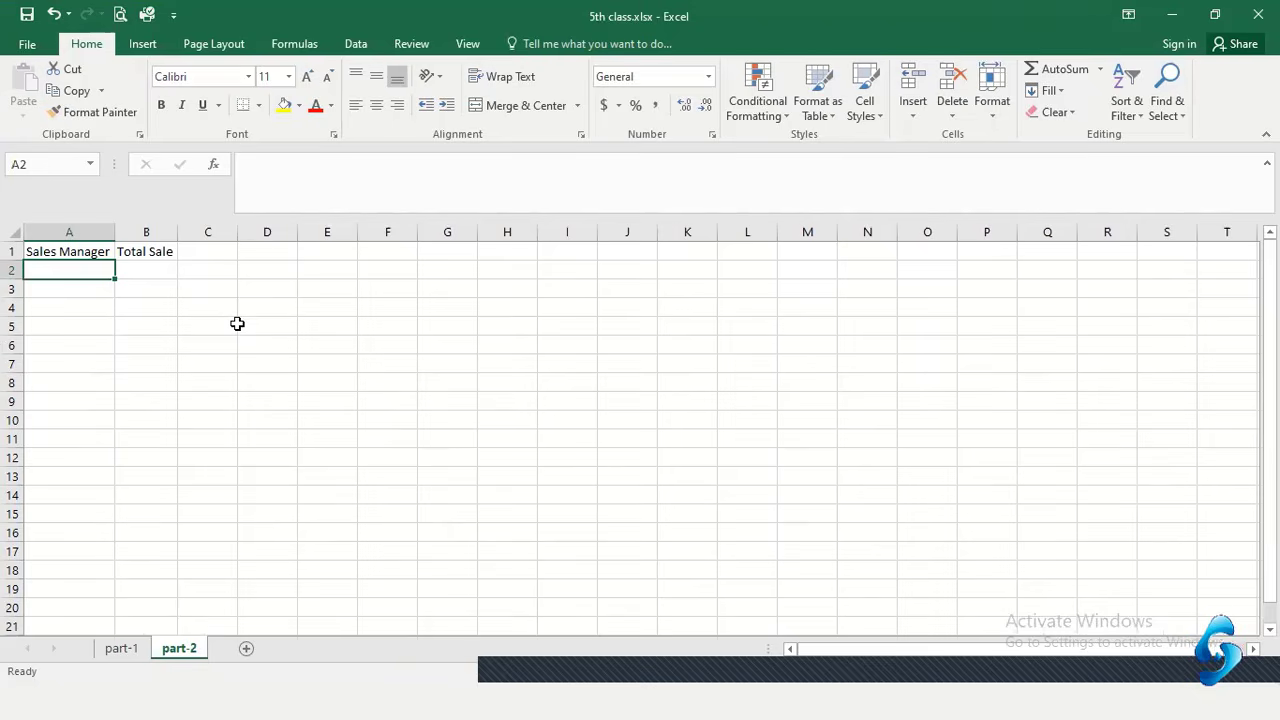
Enter Sojib in A2, fill it down to row 11, then clear rows 8–11
text(So)
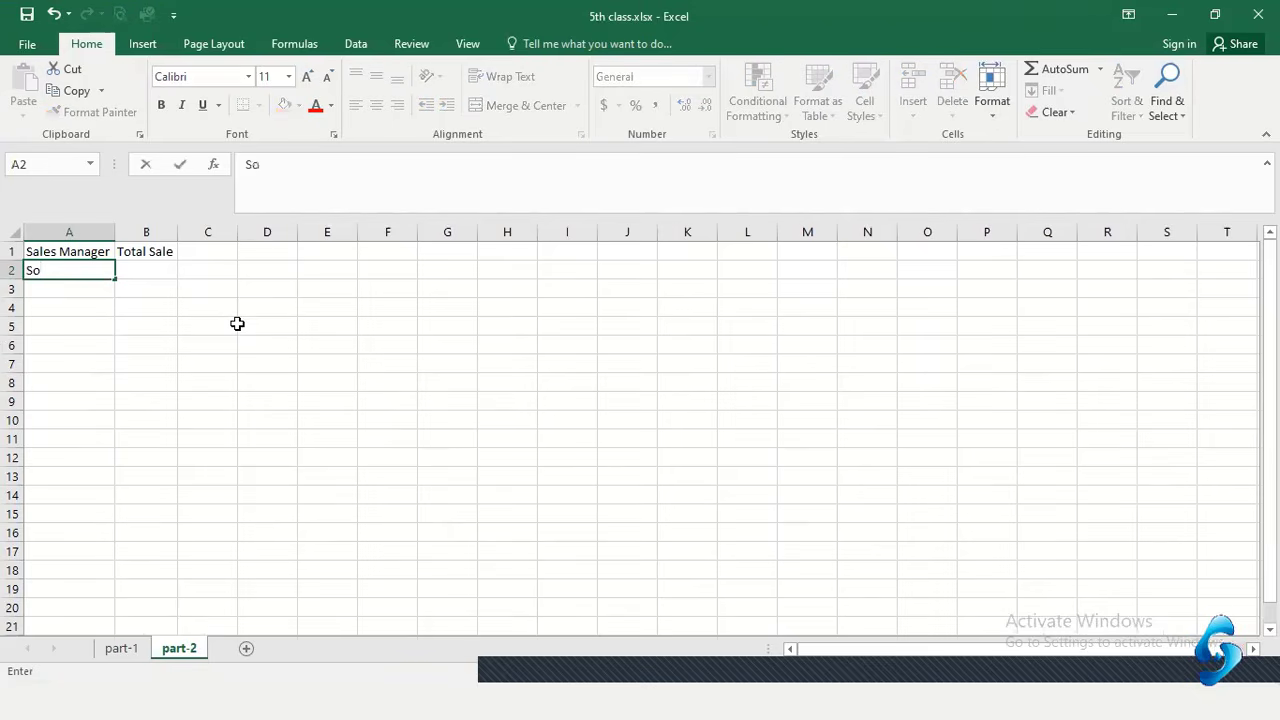
text(jib)
key(Return)
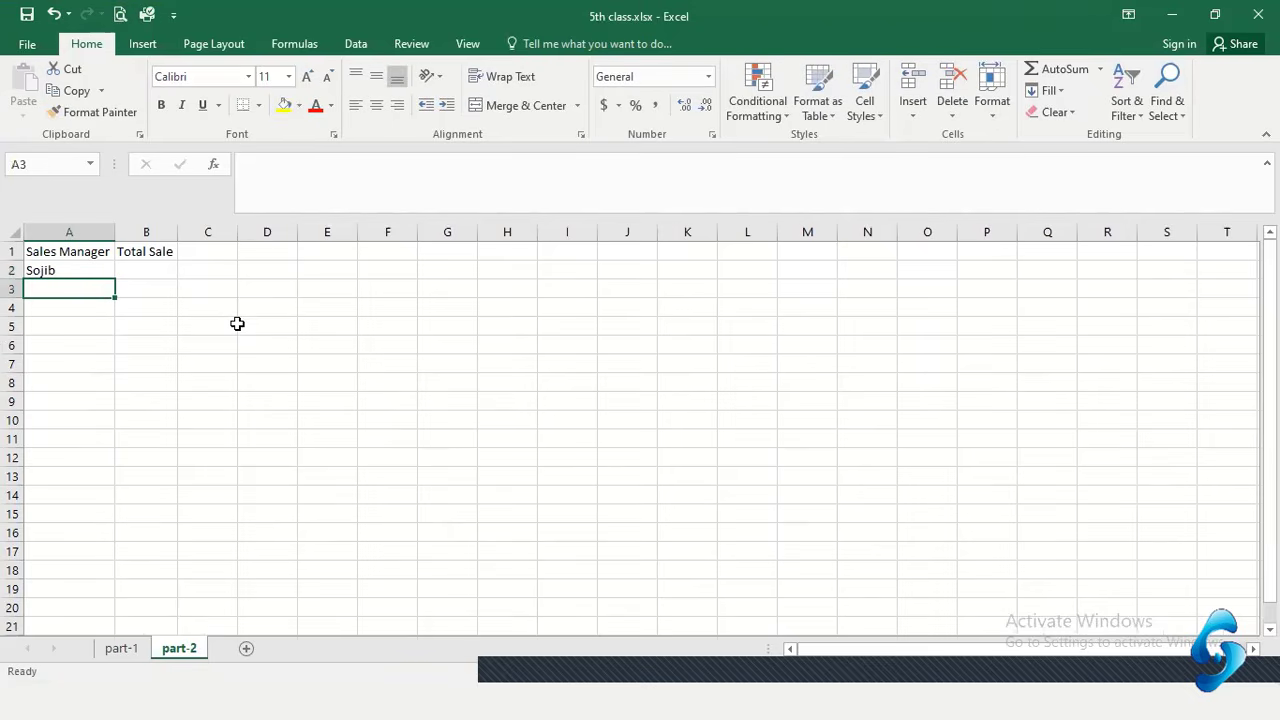
click(79, 270)
drag(114, 279, 92, 441)
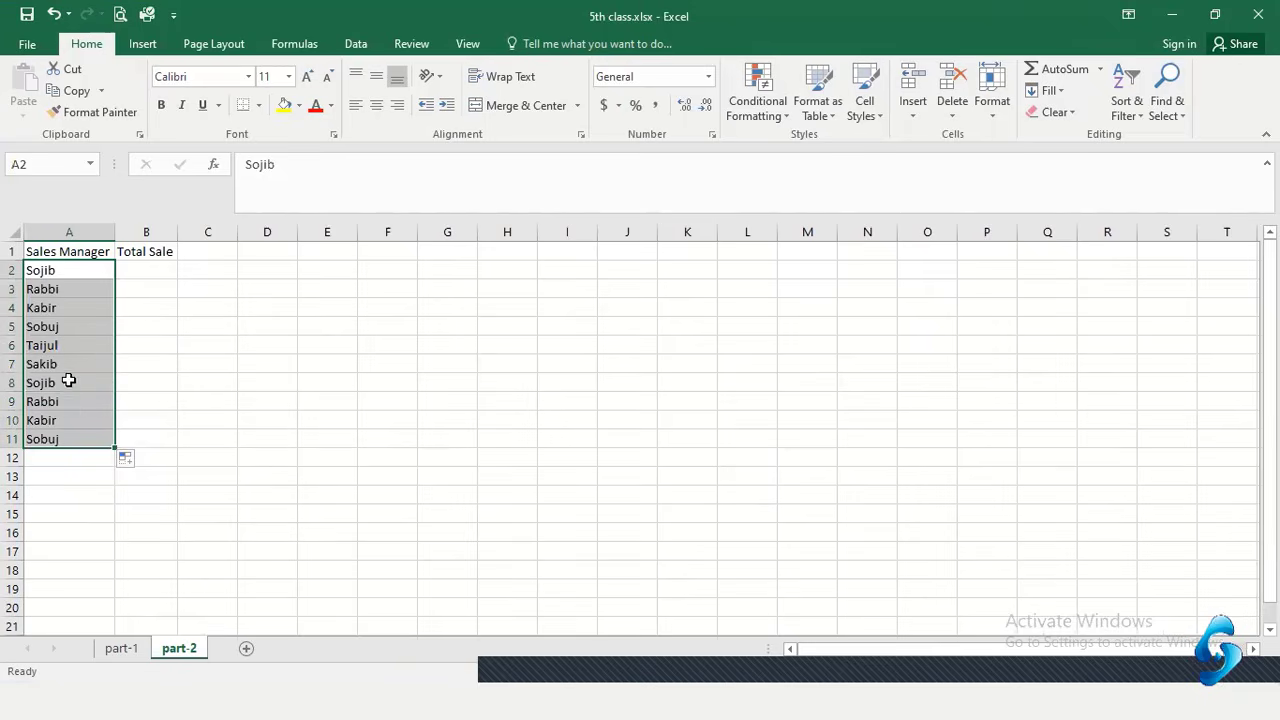
drag(69, 382, 63, 426)
key(Delete)
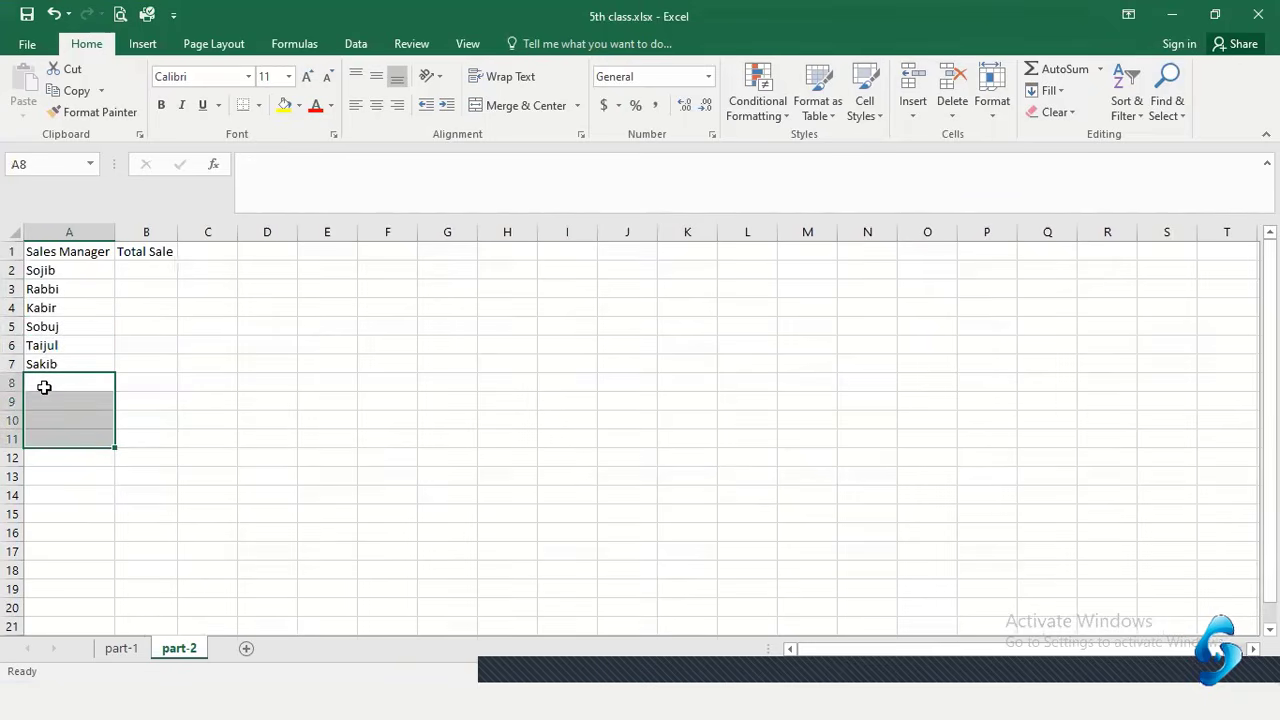
Add the names Sabbir in A8 and Shah in A9 to complete the list
click(47, 387)
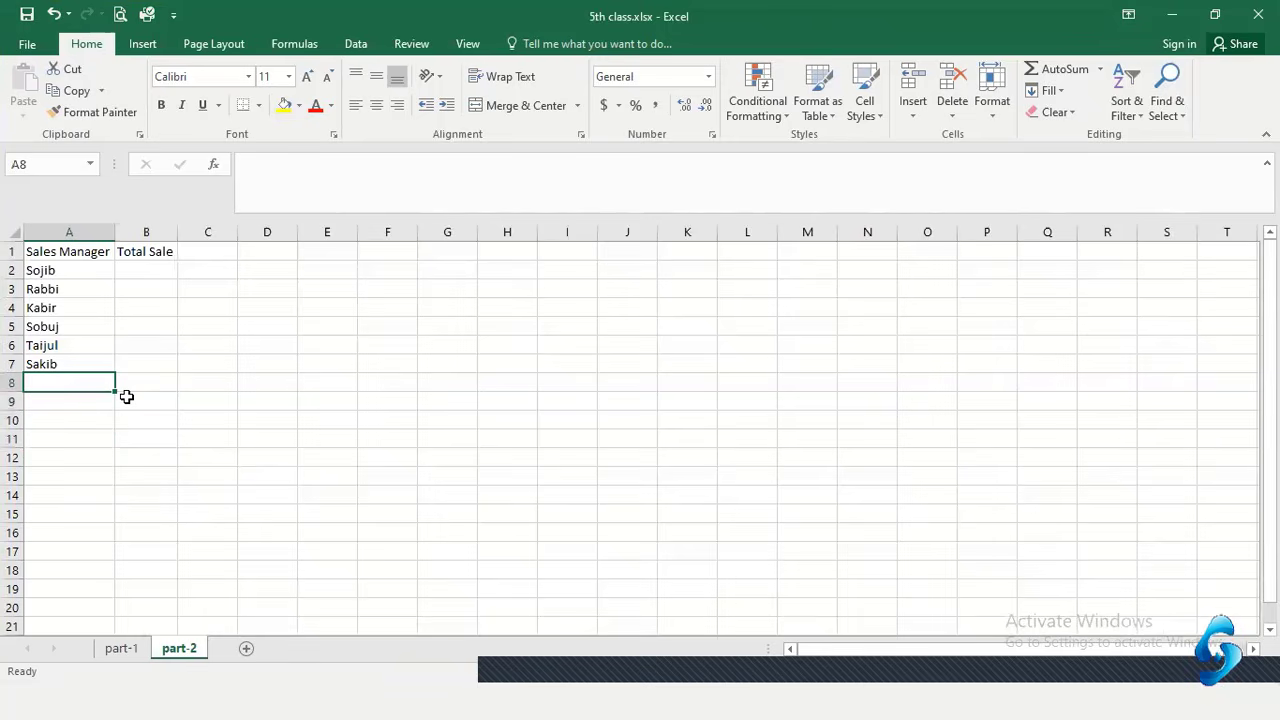
text(Sabbir)
key(Return)
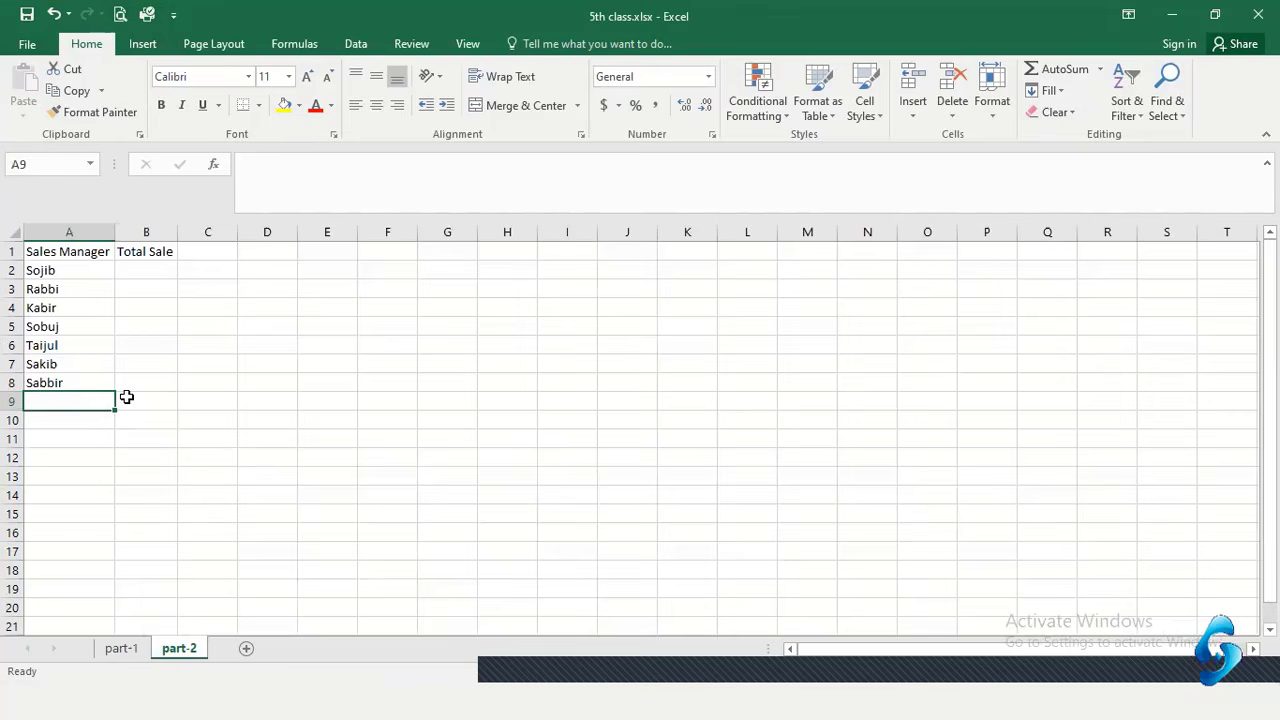
text(Shahin)
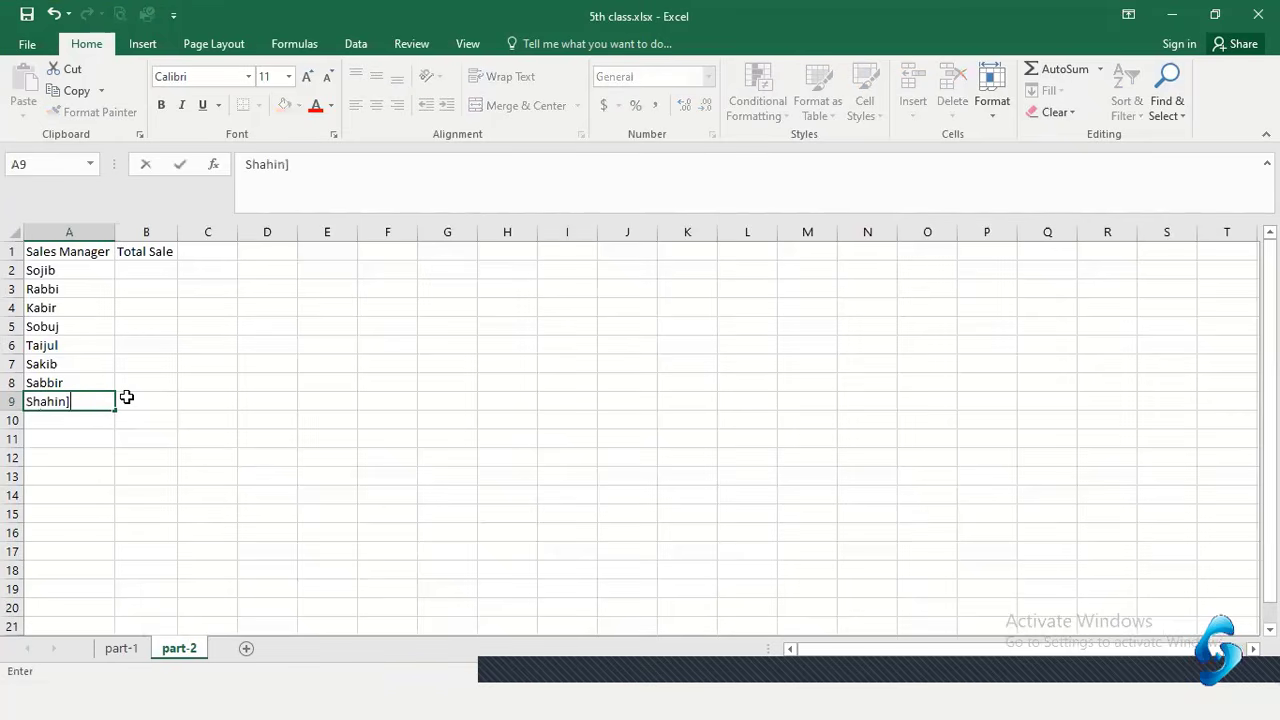
key(Return)
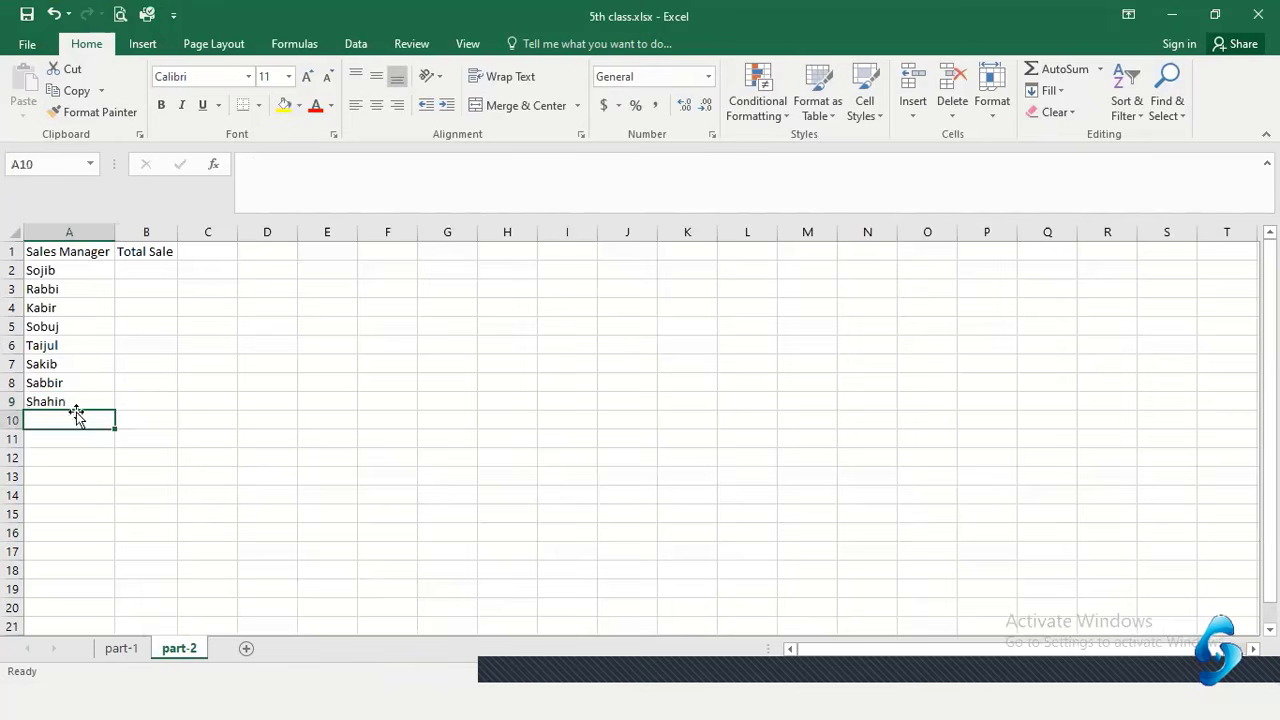
drag(60, 403, 70, 287)
click(207, 495)
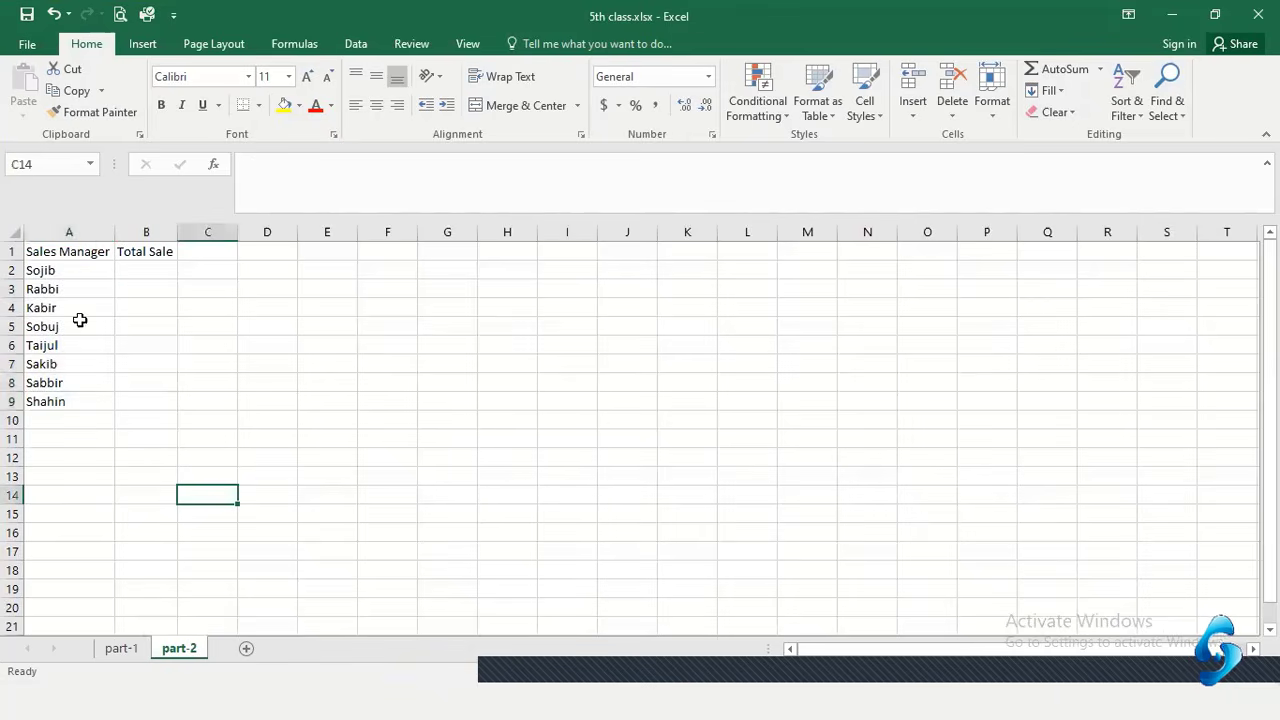
scroll(45, 305, up, 5)
scroll(55, 307, up, 1)
scroll(80, 334, up, 2)
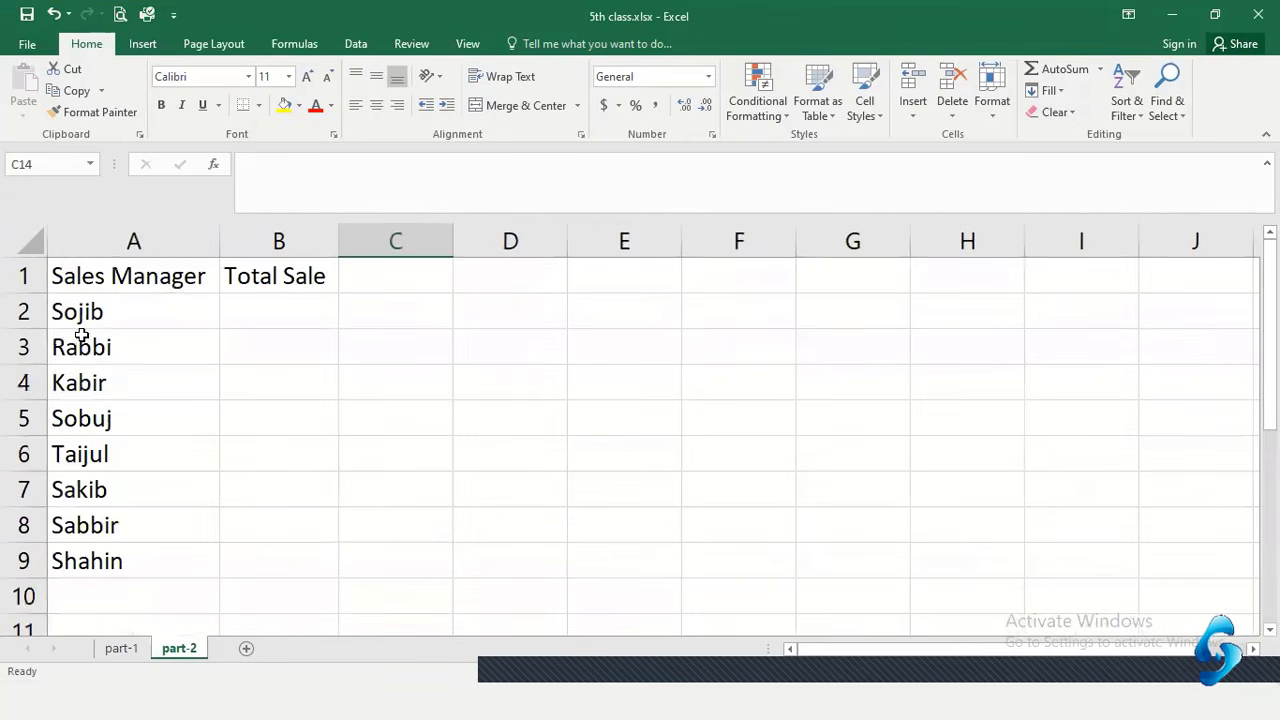
click(168, 340)
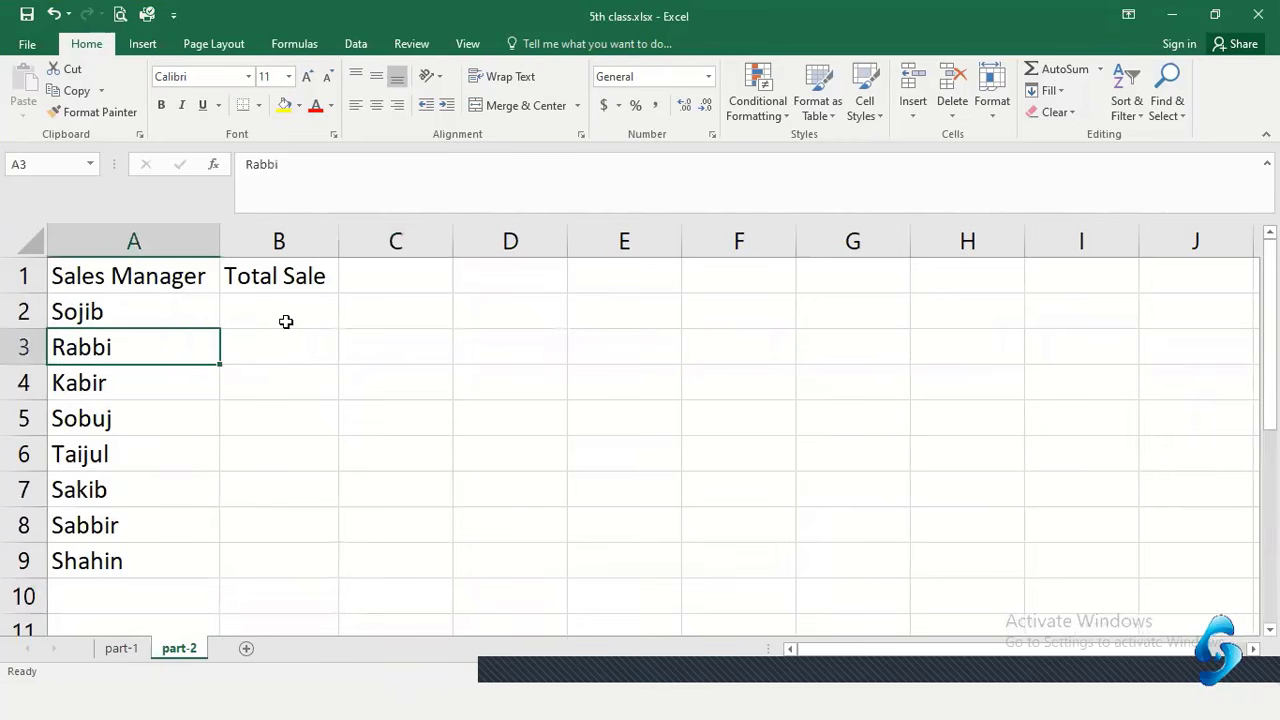
Enter sales 17500, 1800, 1400 and 19500 in B2 through B5
click(132, 317)
drag(132, 317, 140, 568)
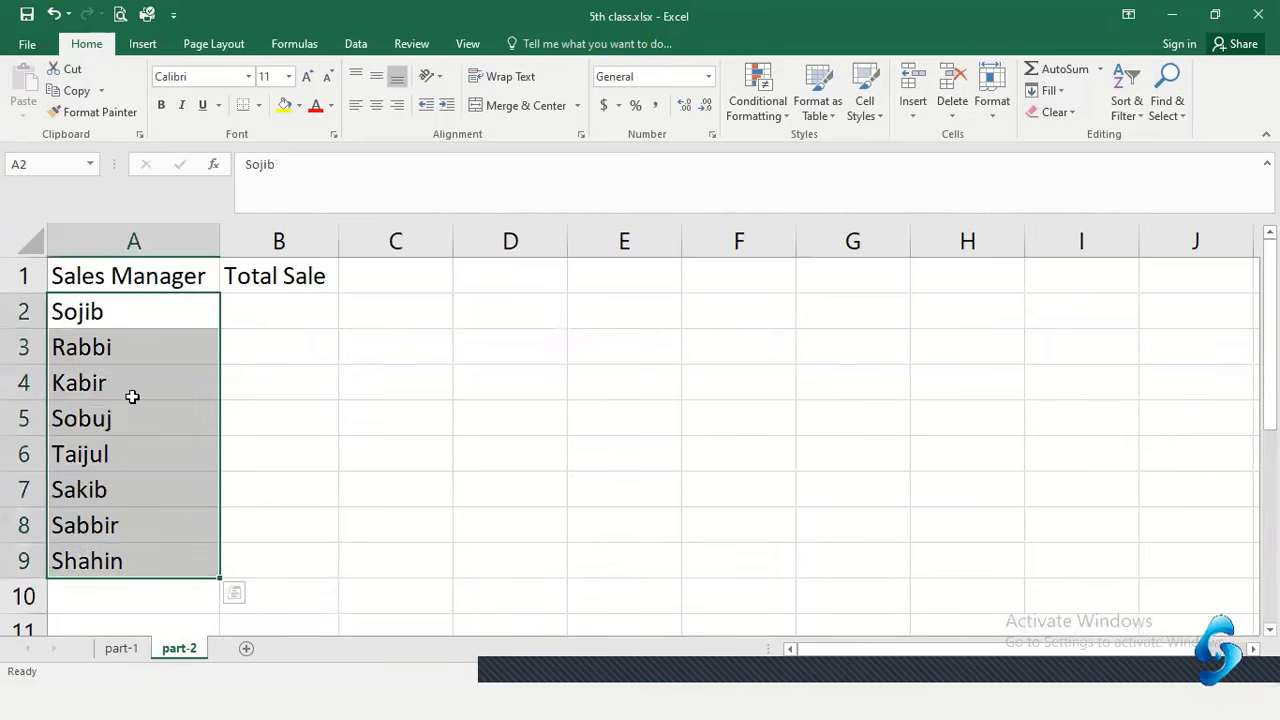
click(125, 385)
click(112, 317)
click(300, 320)
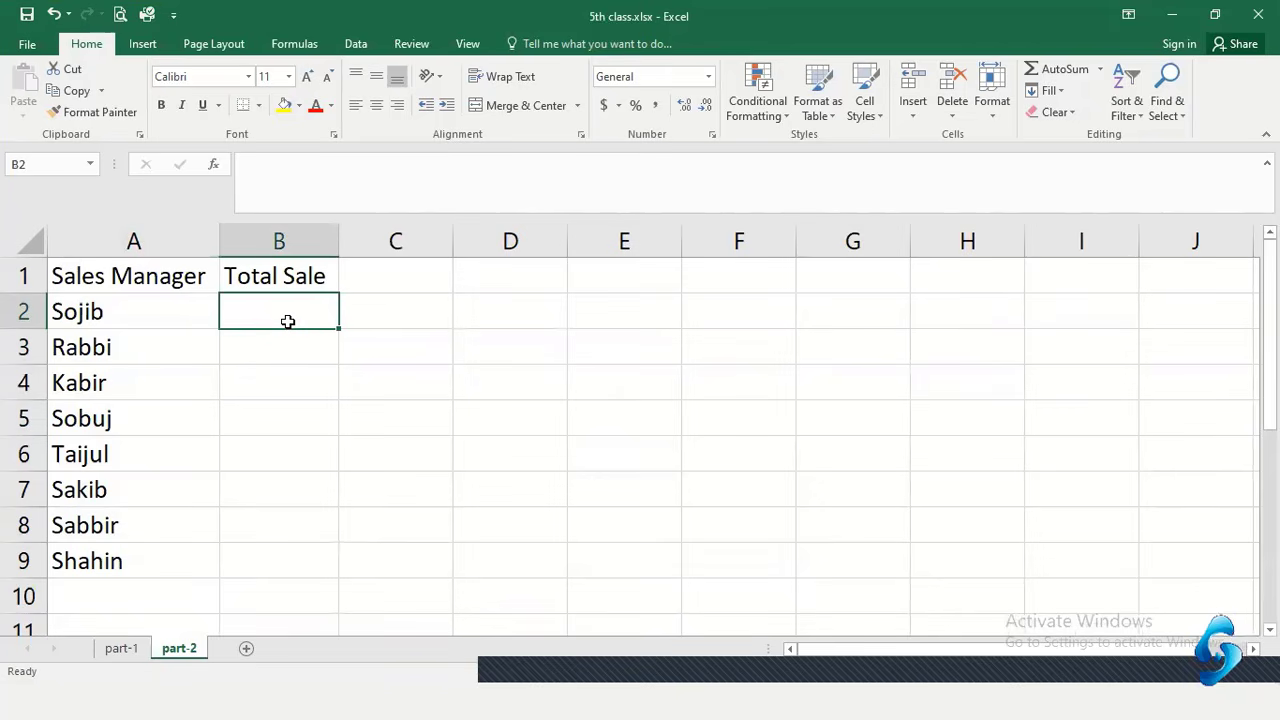
text(17500)
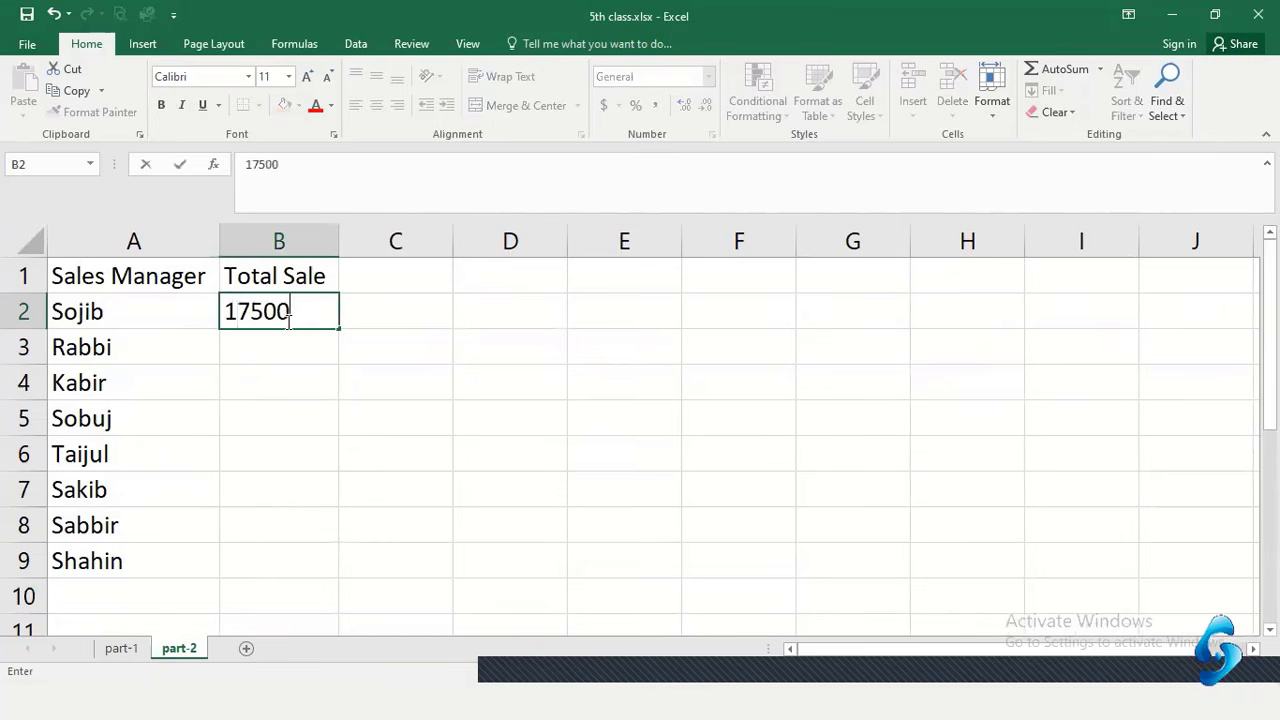
key(Return)
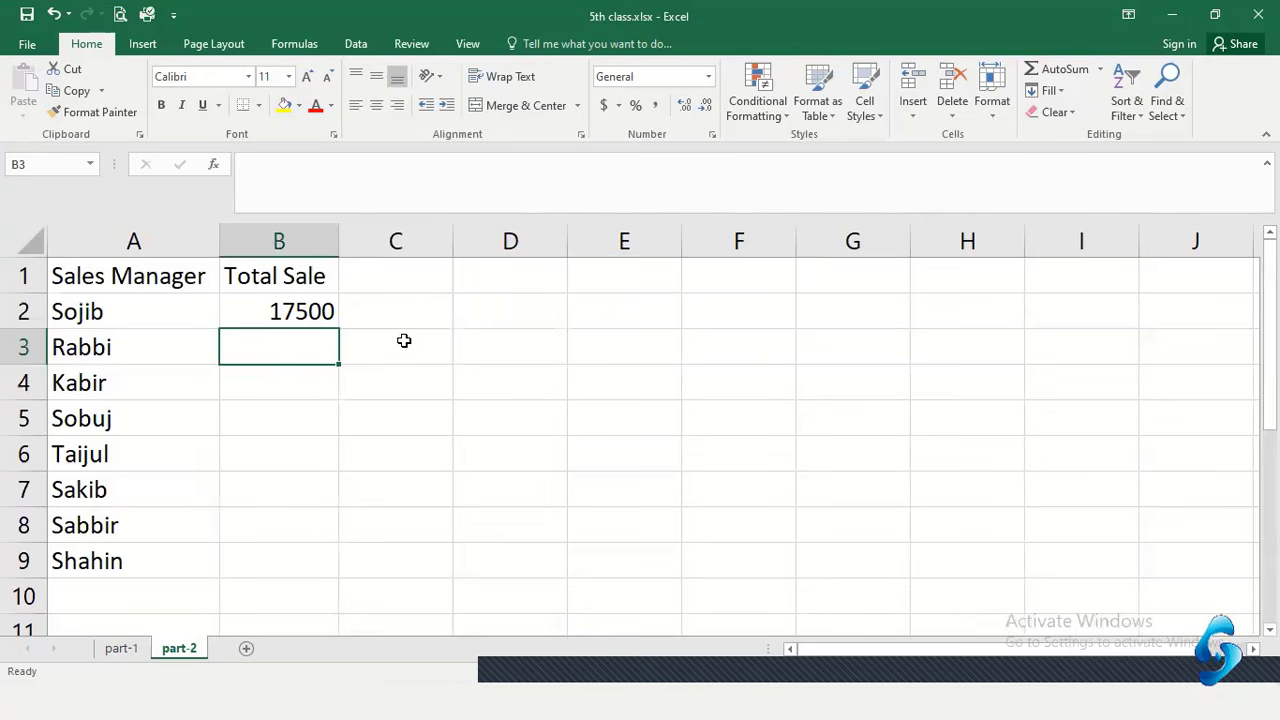
text(1800)
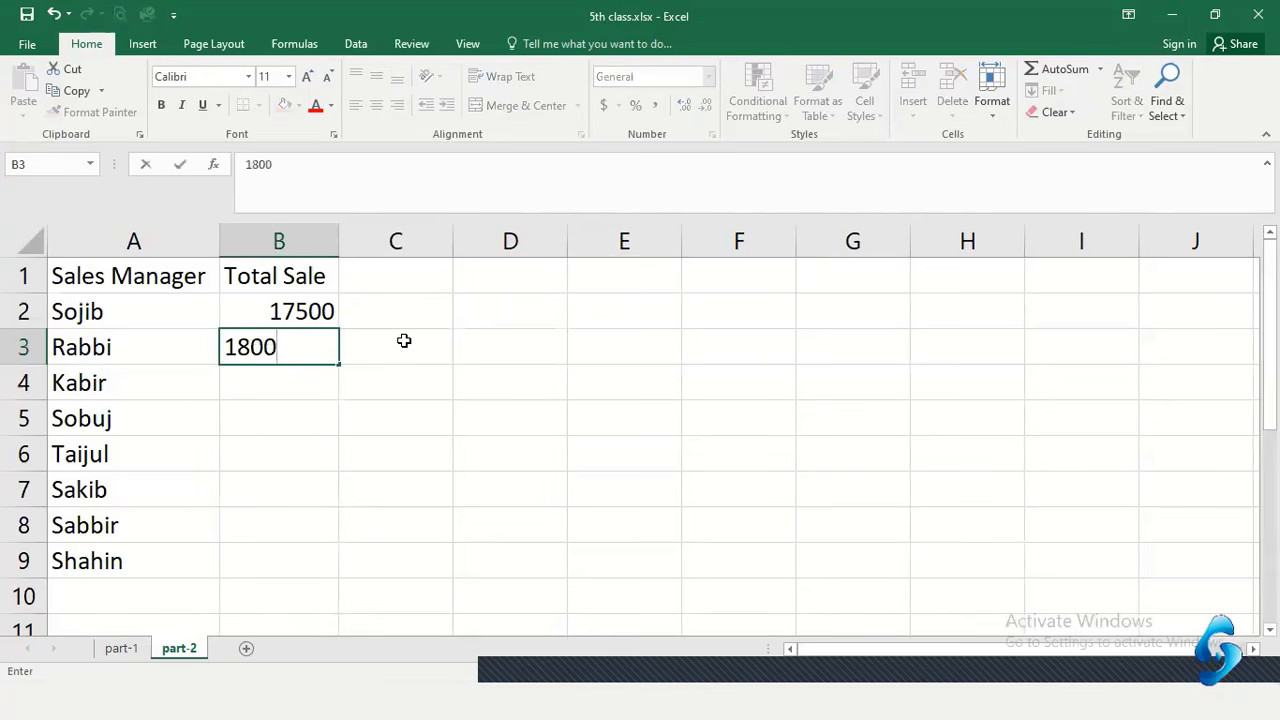
key(Return)
text(1400)
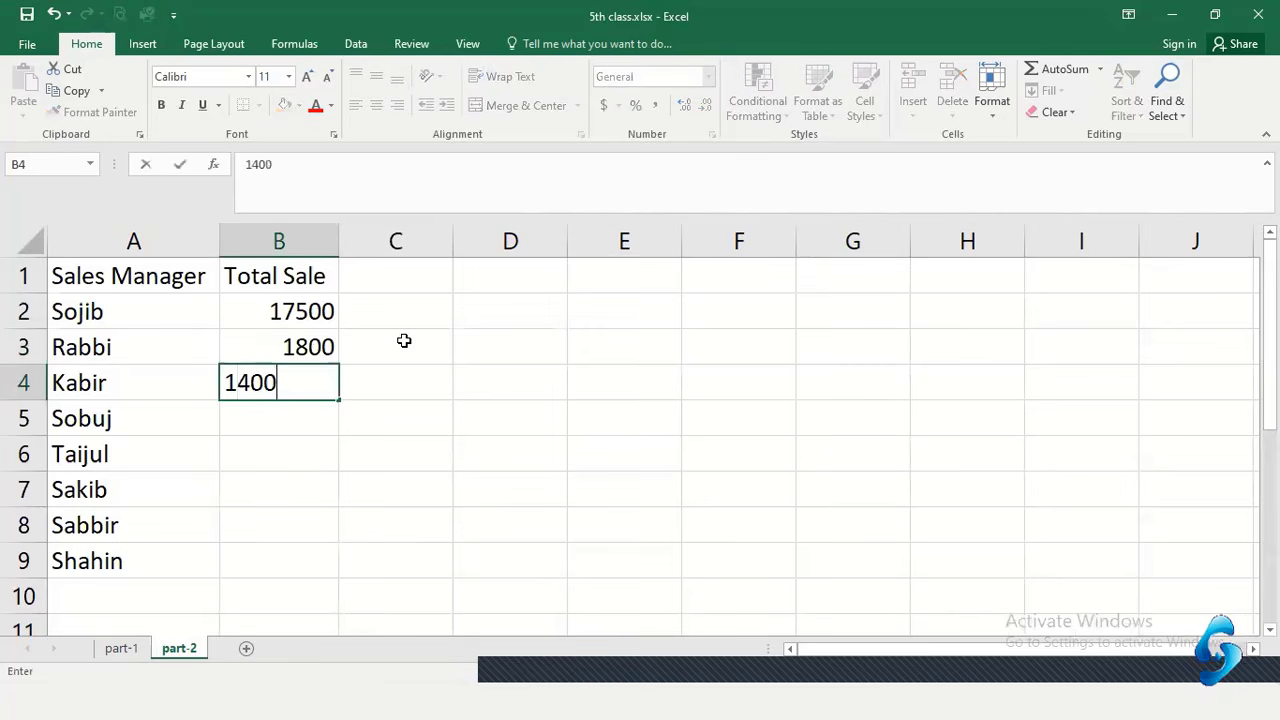
key(Return)
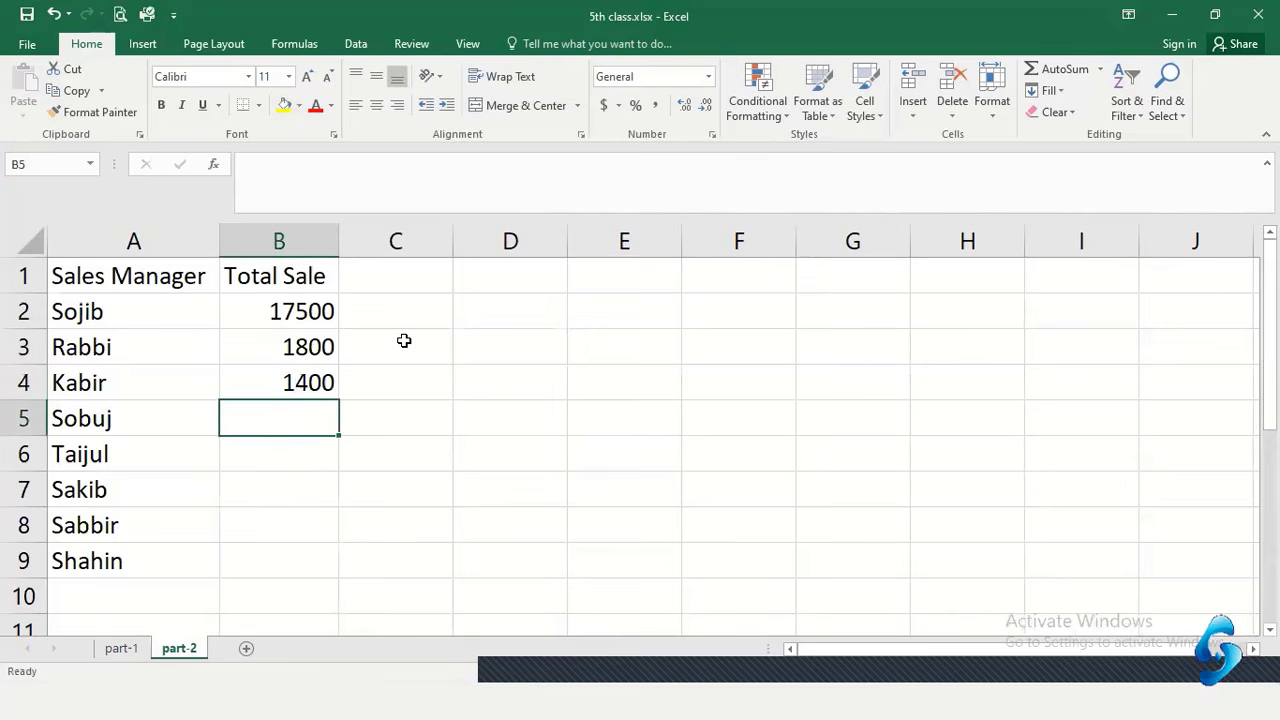
text(19500)
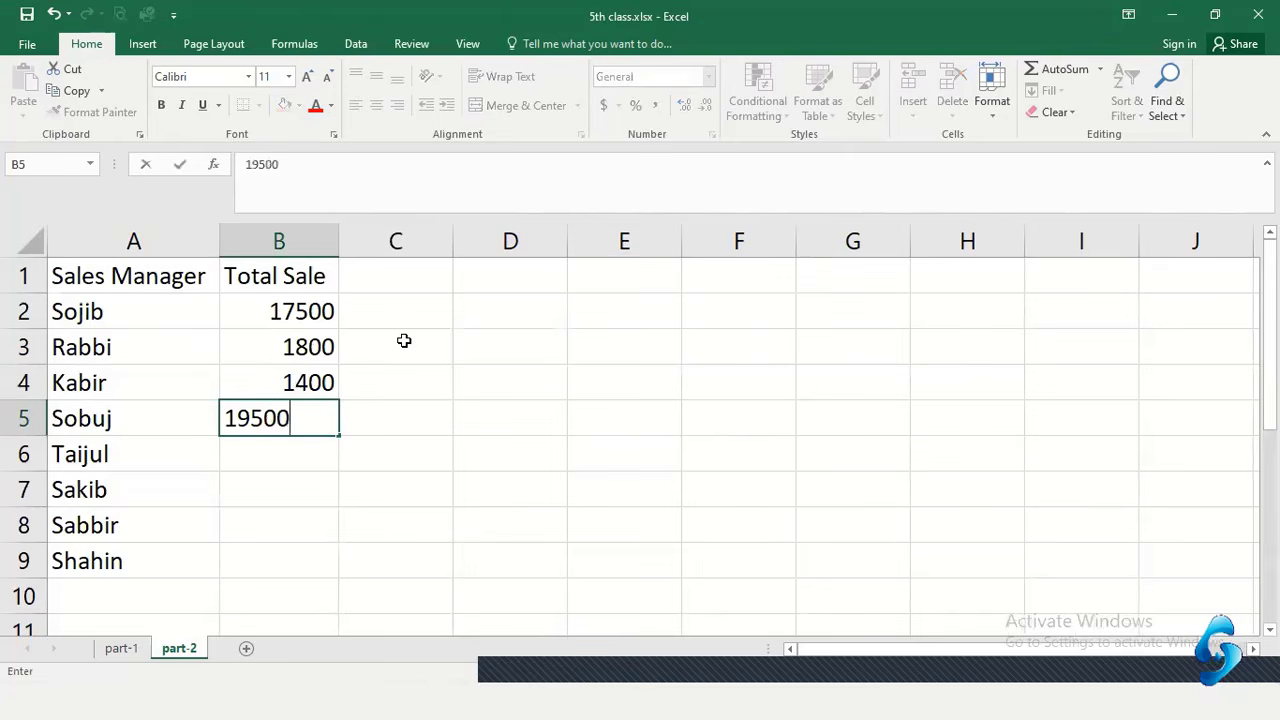
key(Return)
Enter 24000, 22500, 15500 and 19000 in B6 through B9, correcting B6 from 2400
text(24)
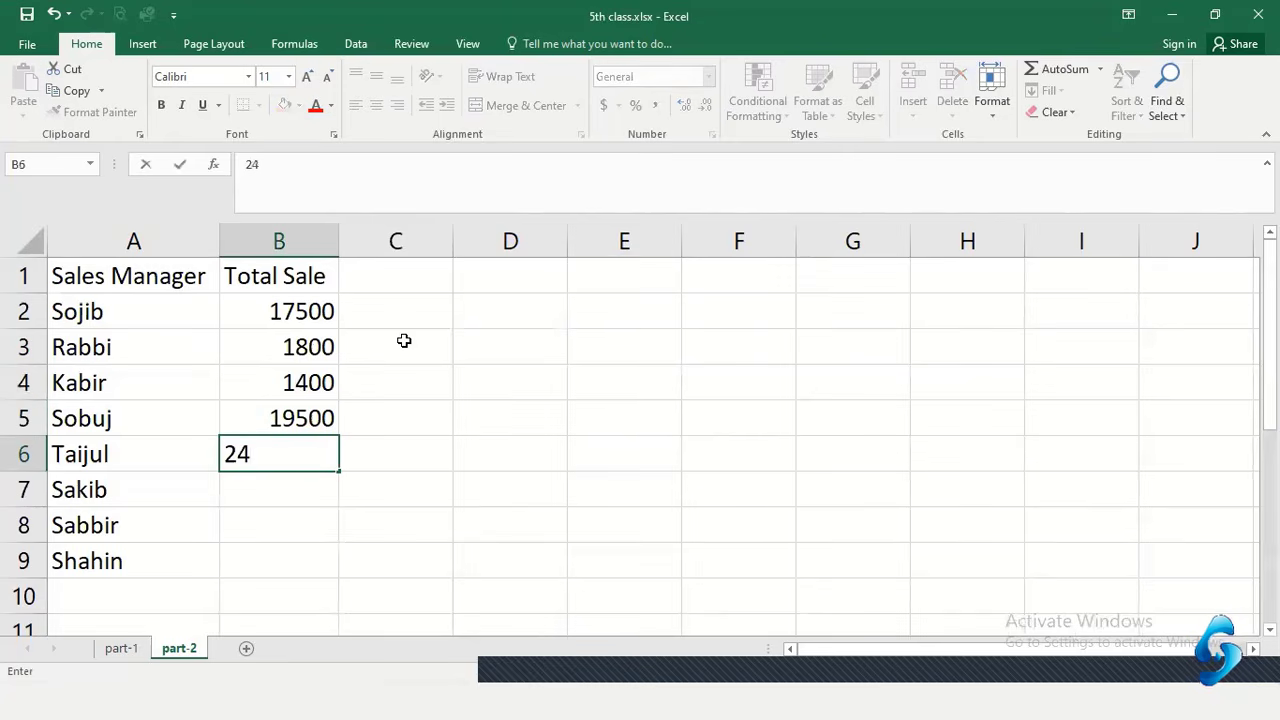
text(00)
key(Return)
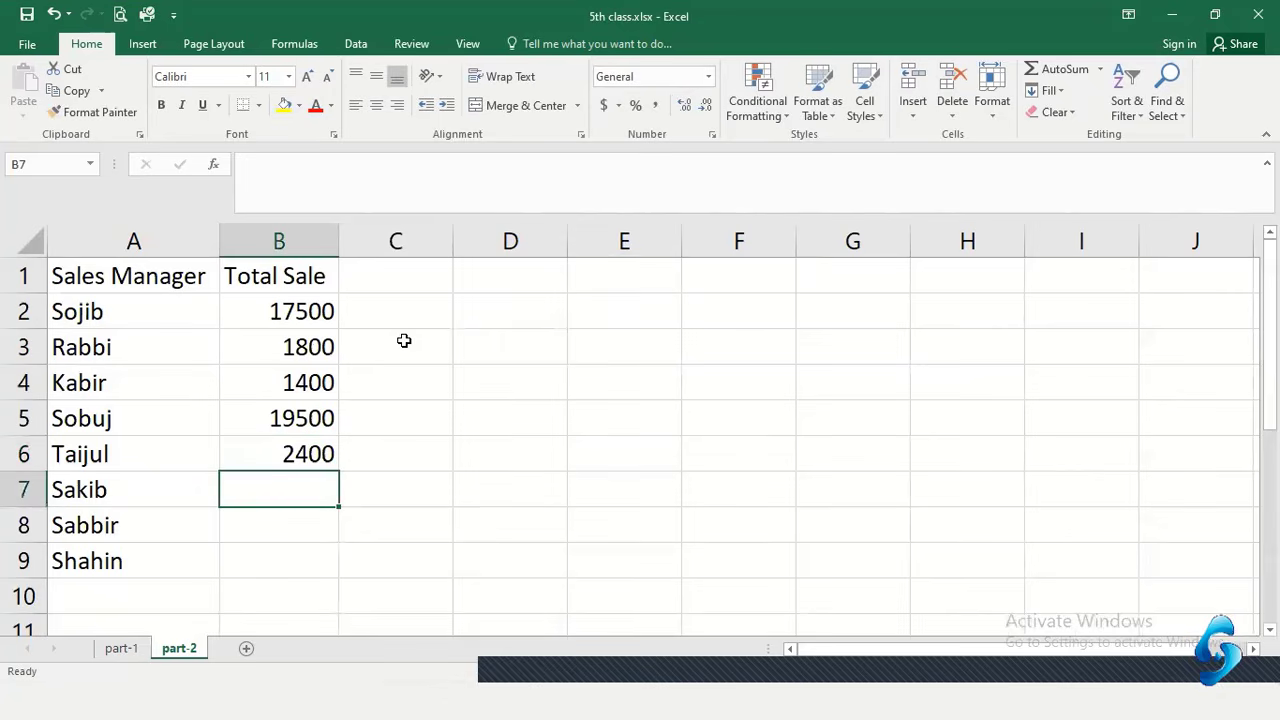
double_click(321, 458)
text(0)
key(Return)
text(2)
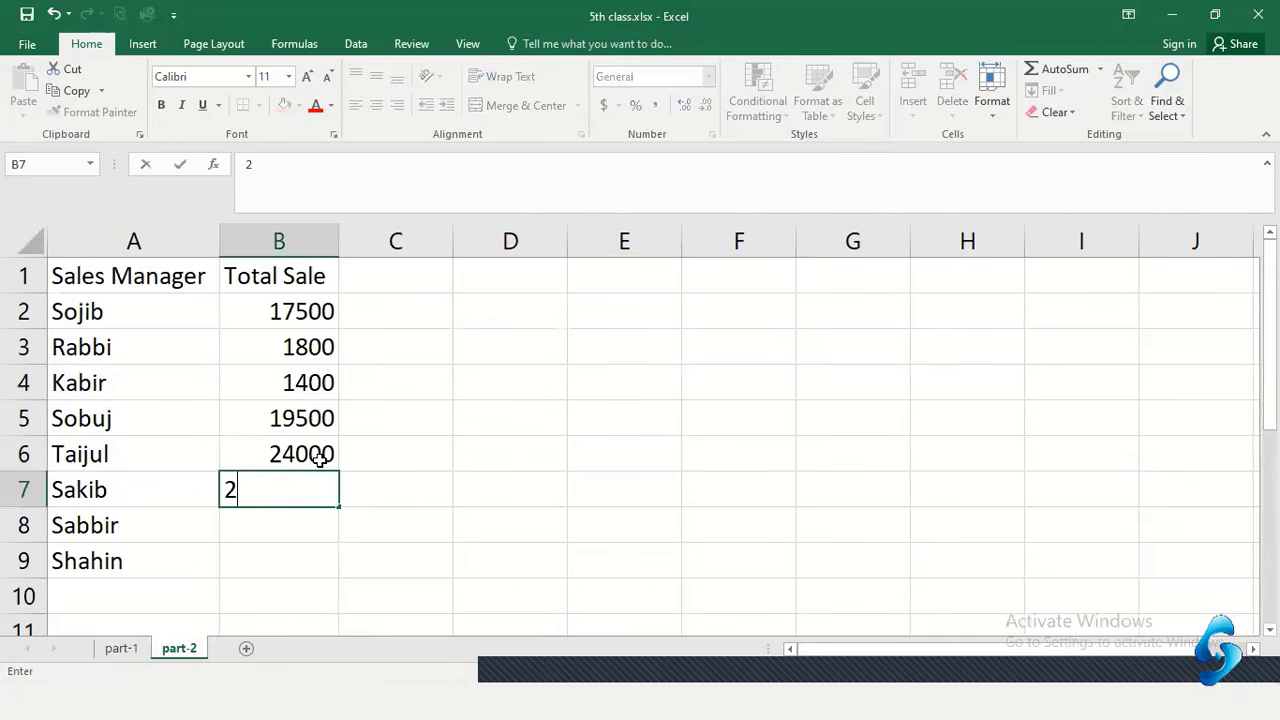
text(2500)
key(ctrl+Return)
key(Return)
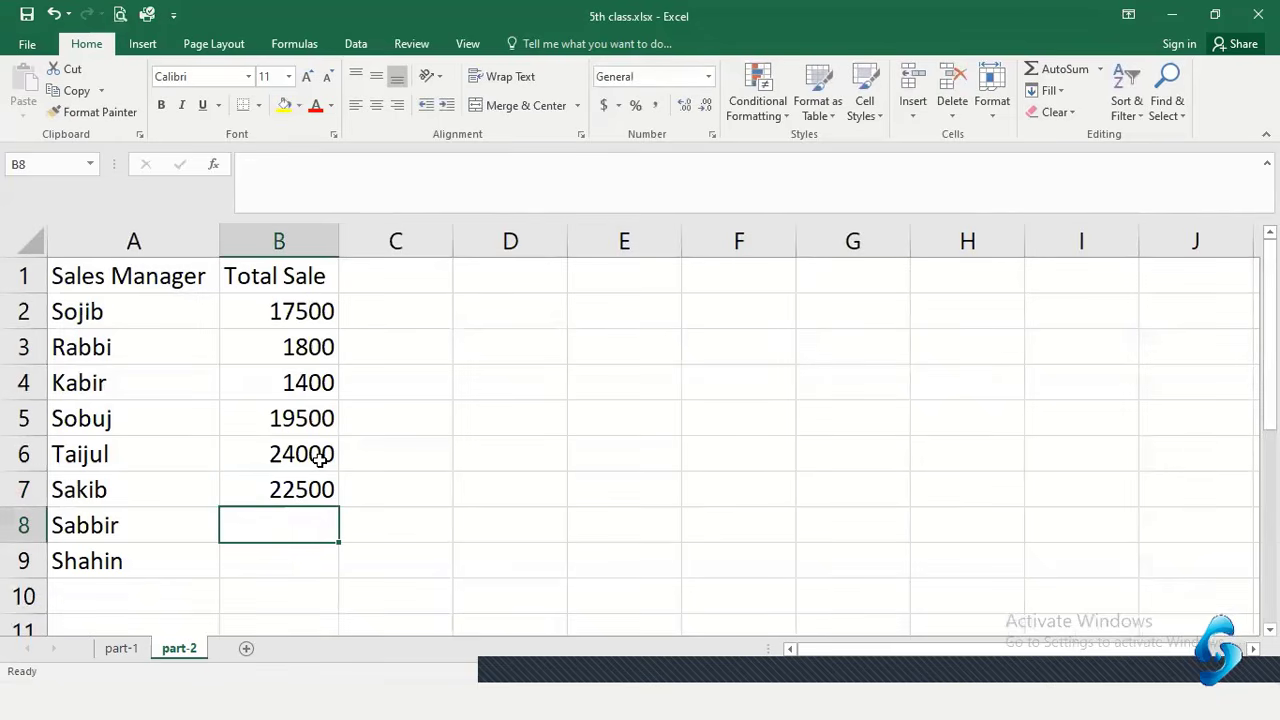
text(15)
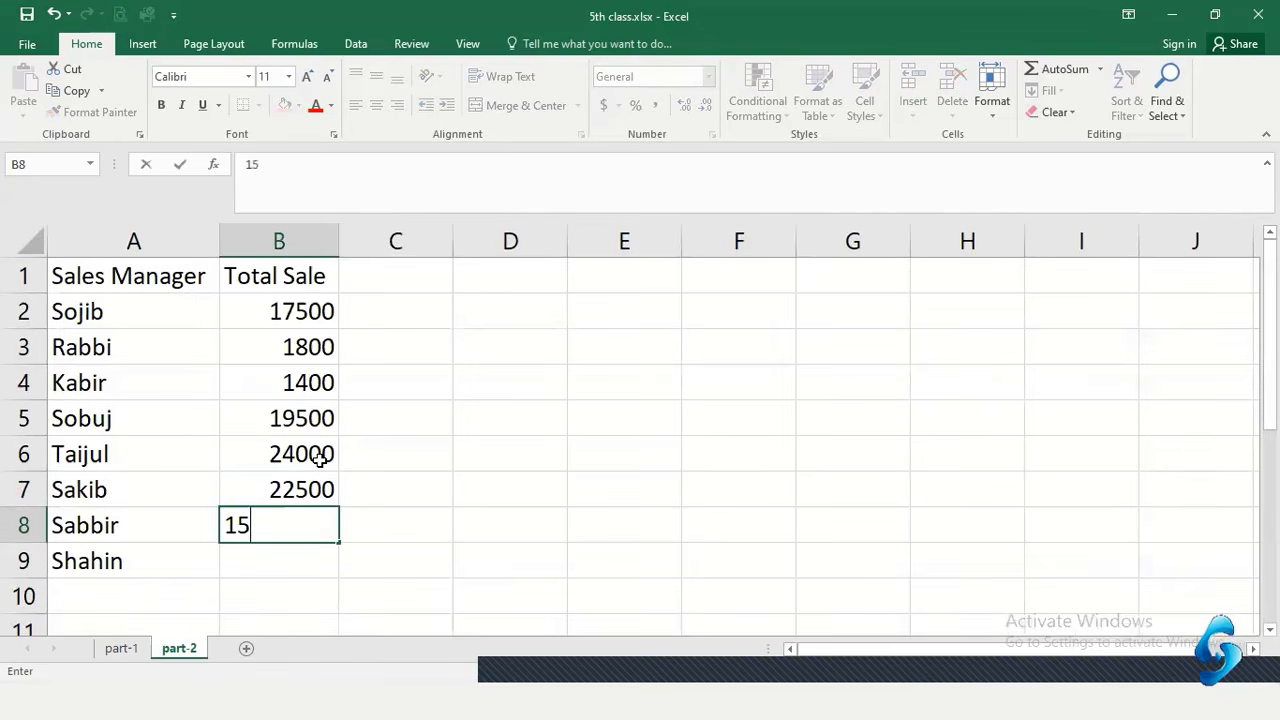
text(500)
key(Return)
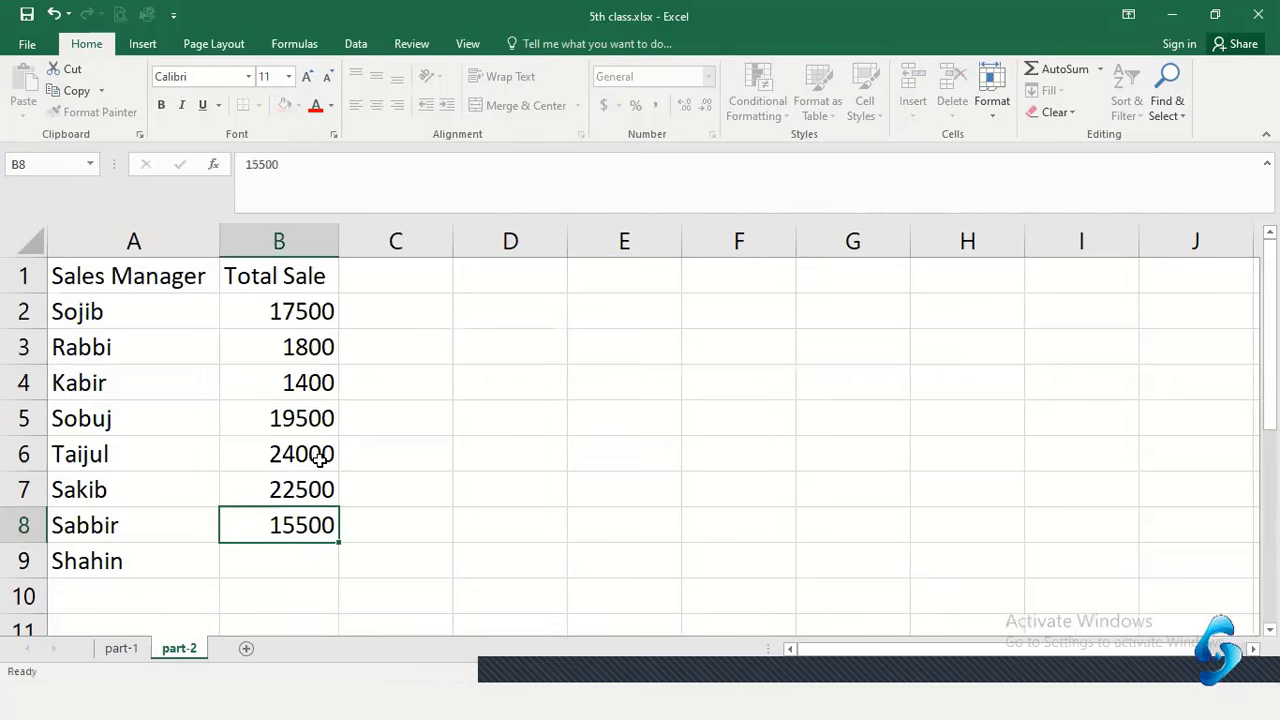
text(19)
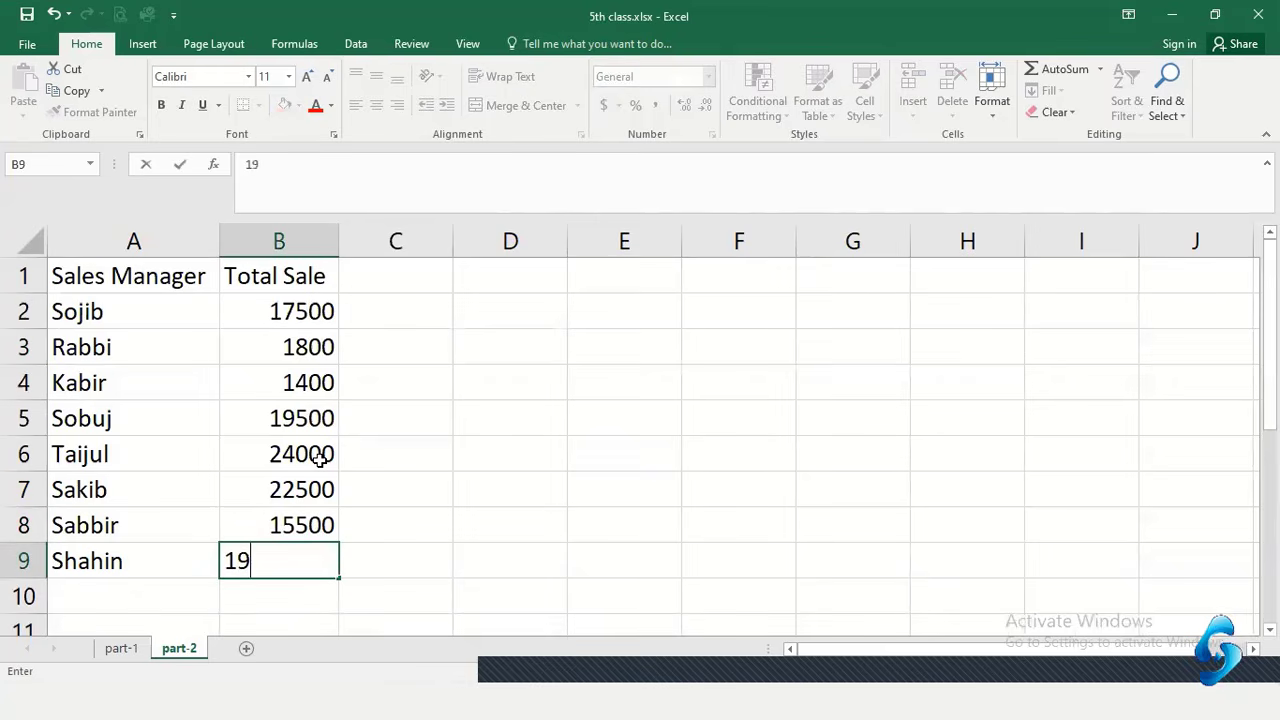
text(000)
key(Return)
Correct the sale in B3 from 1800 to 18000
drag(295, 312, 271, 529)
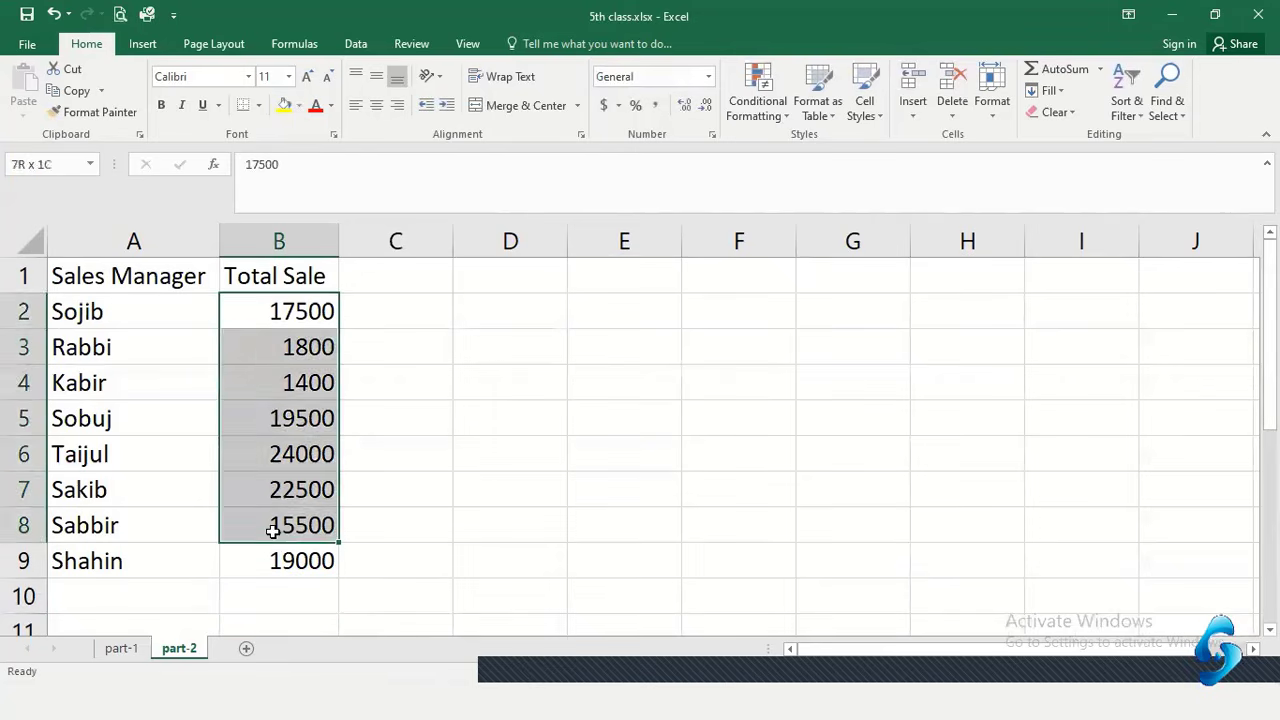
click(320, 347)
double_click(325, 347)
text(0)
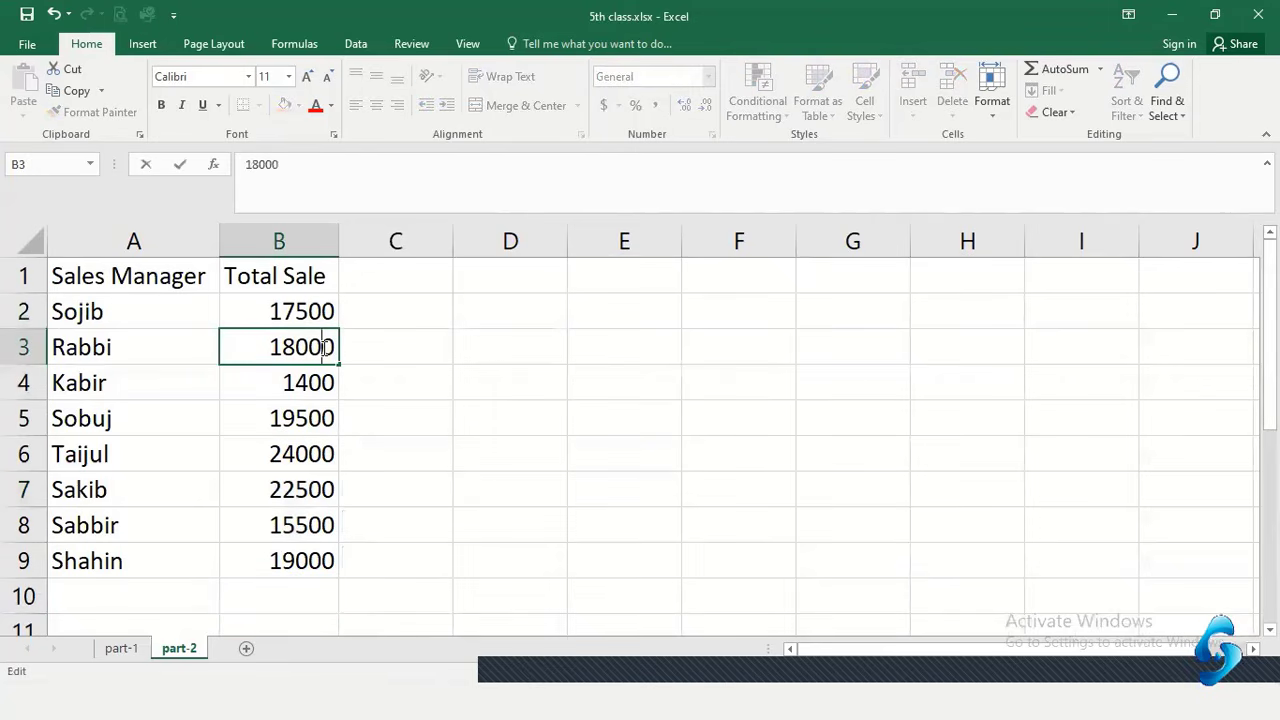
key(Return)
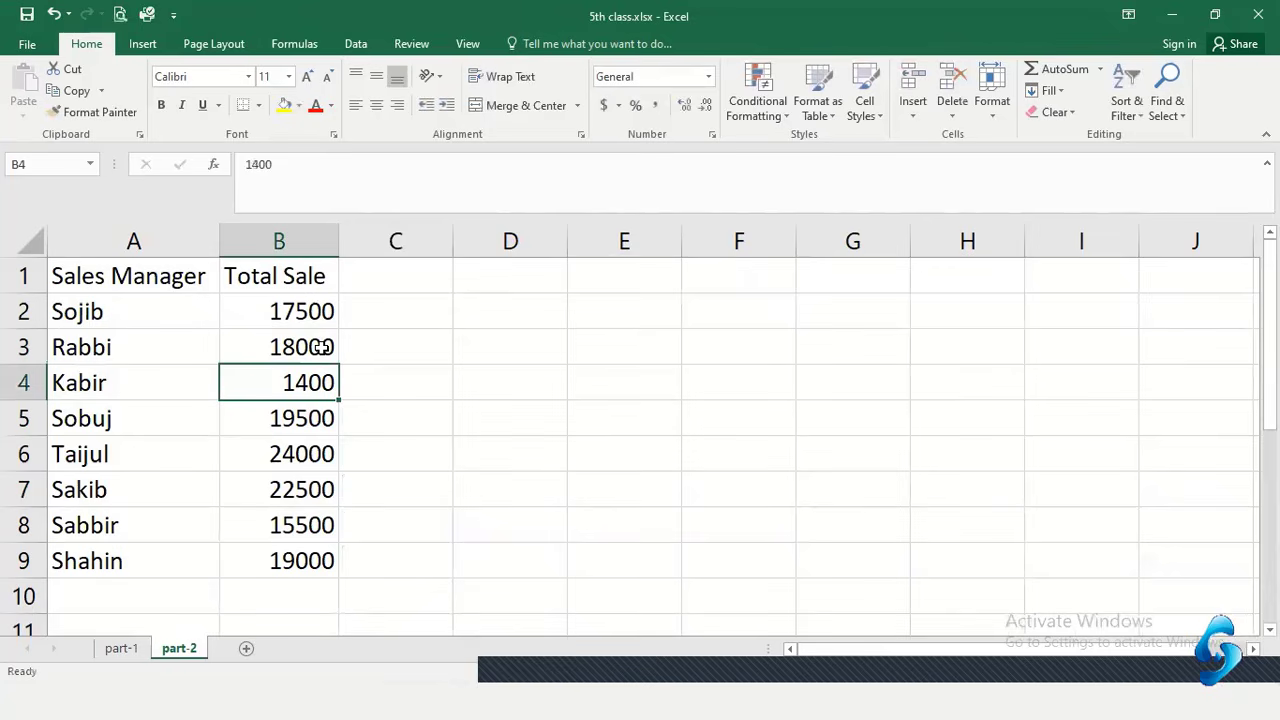
Change Kabir's sale in B4 from 1400 to 14000
key(BackSpace)
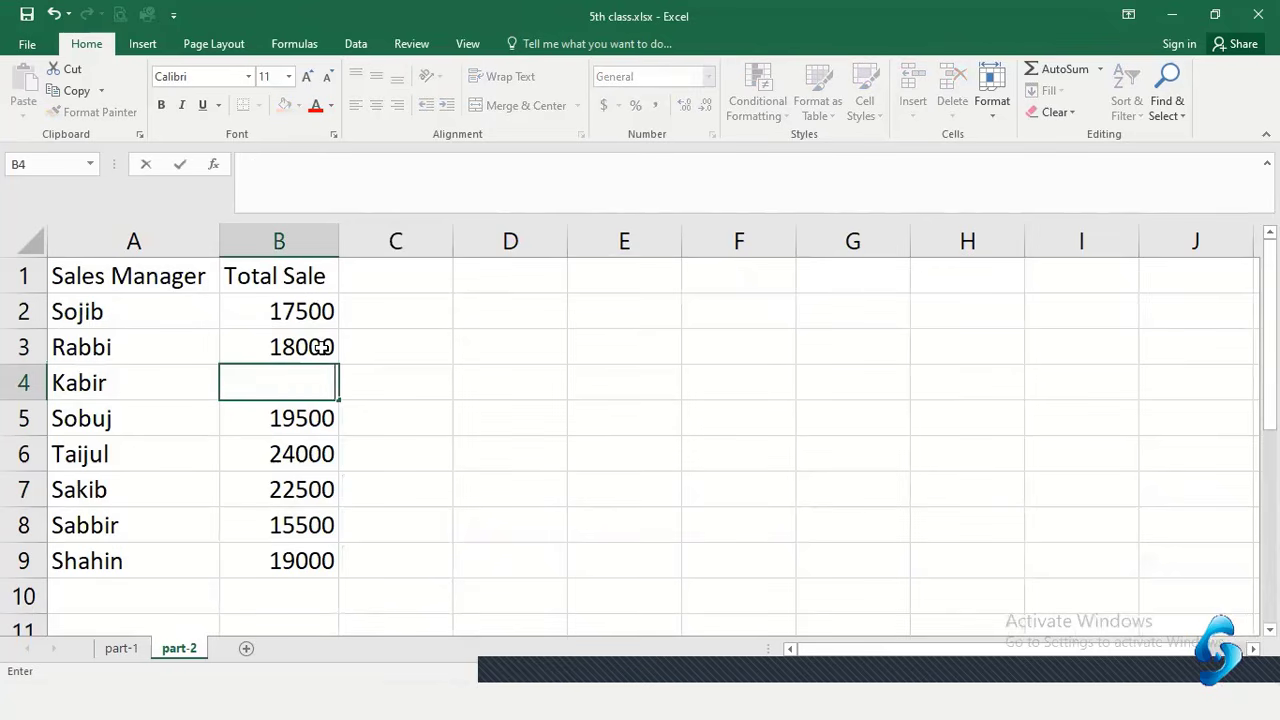
key(ctrl+z)
double_click(311, 390)
click(313, 388)
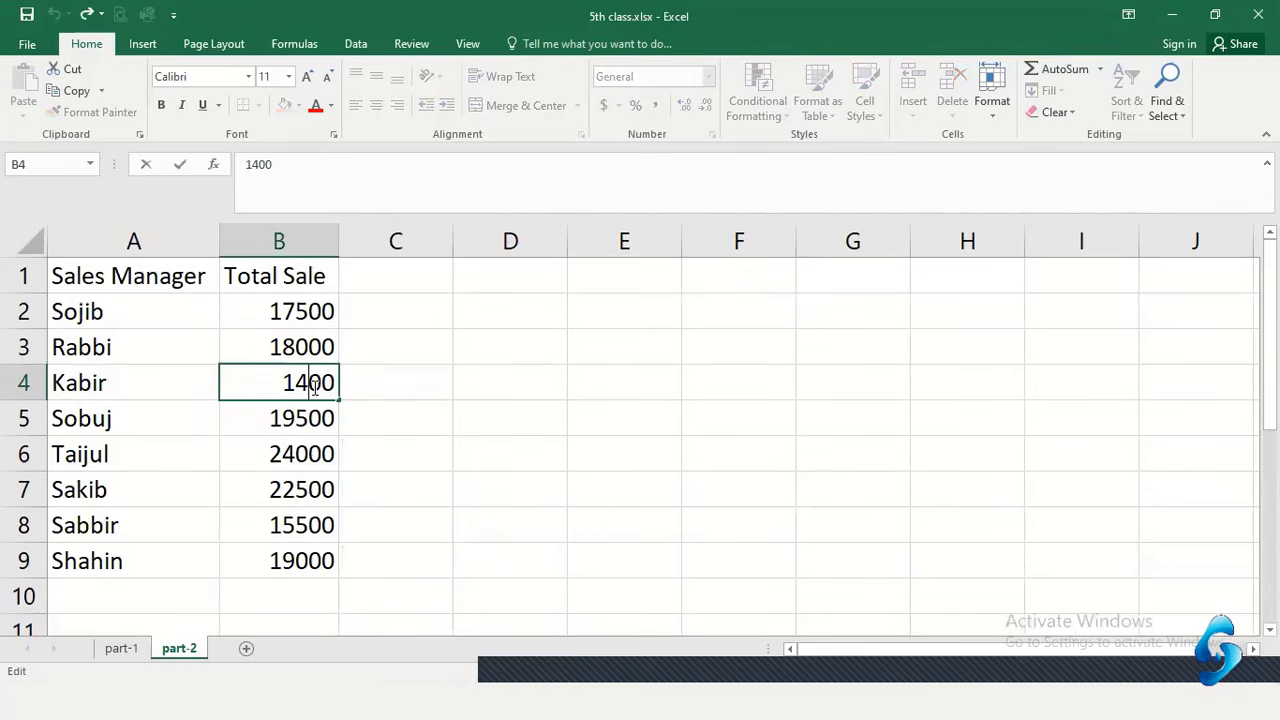
text(0)
key(Return)
Select various rows and cells to review the names and sales in A2:B9
click(352, 388)
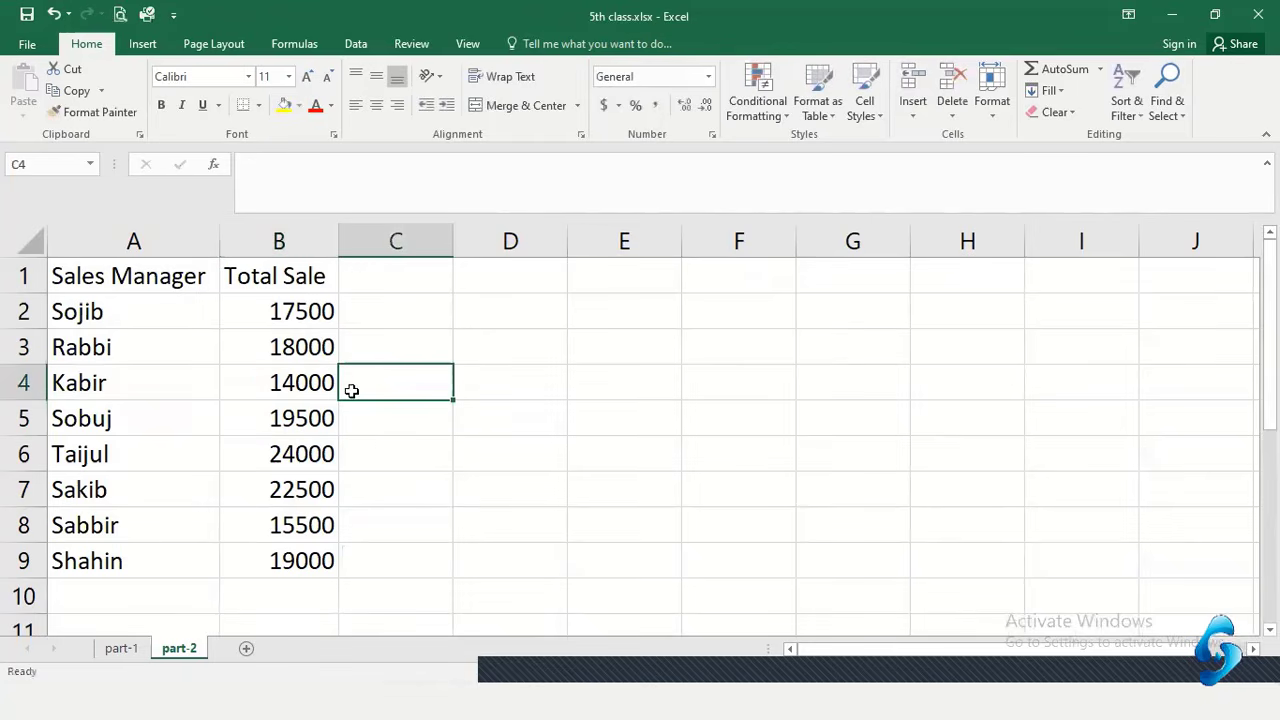
drag(313, 560, 311, 329)
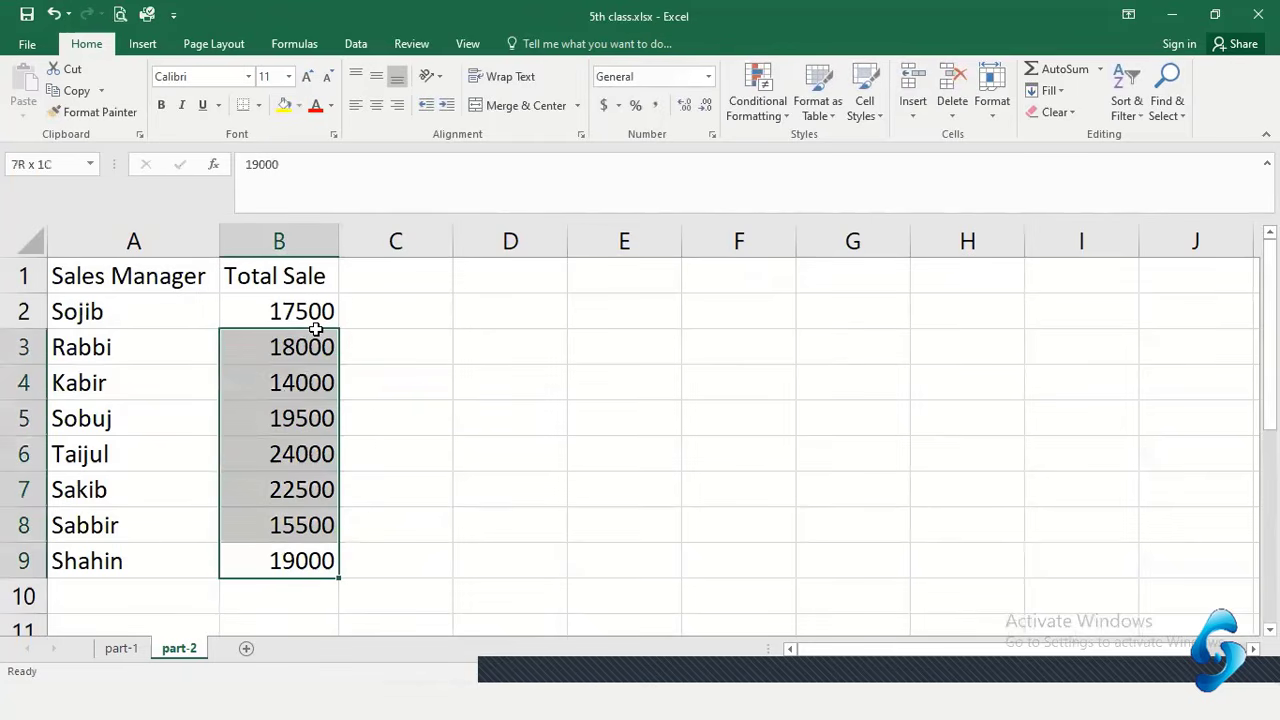
click(286, 383)
click(306, 310)
click(120, 313)
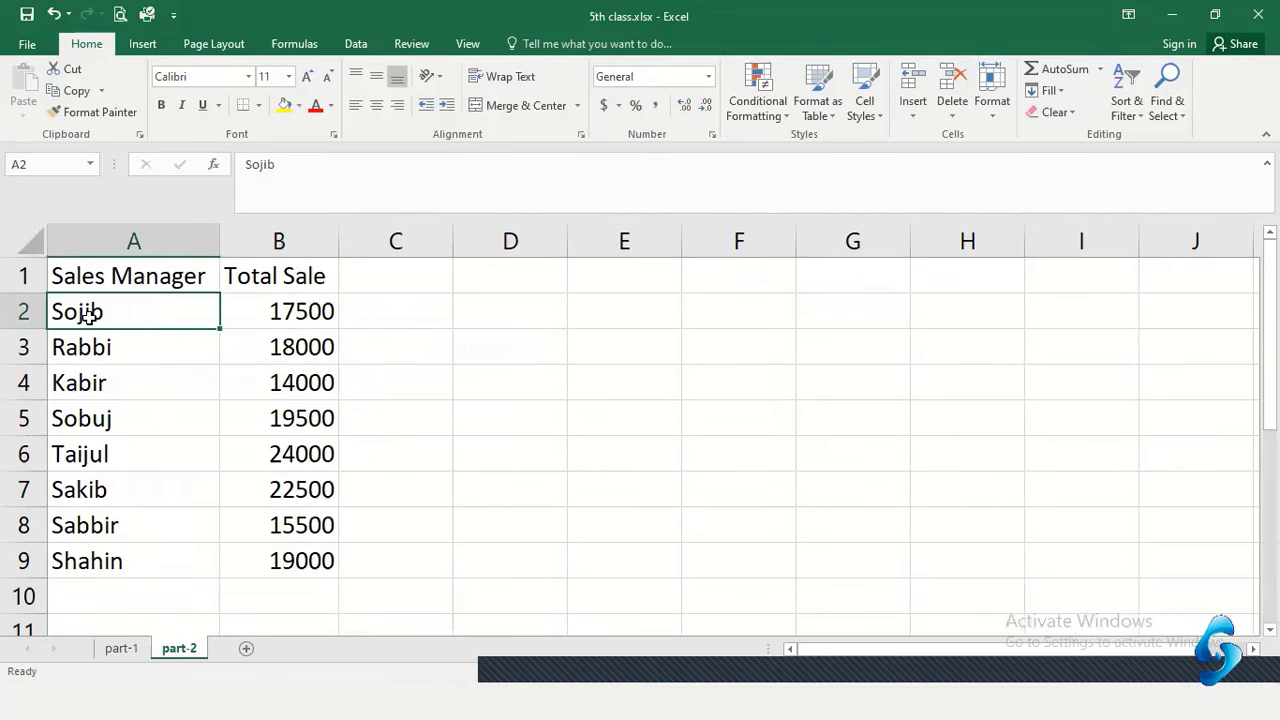
drag(263, 313, 277, 346)
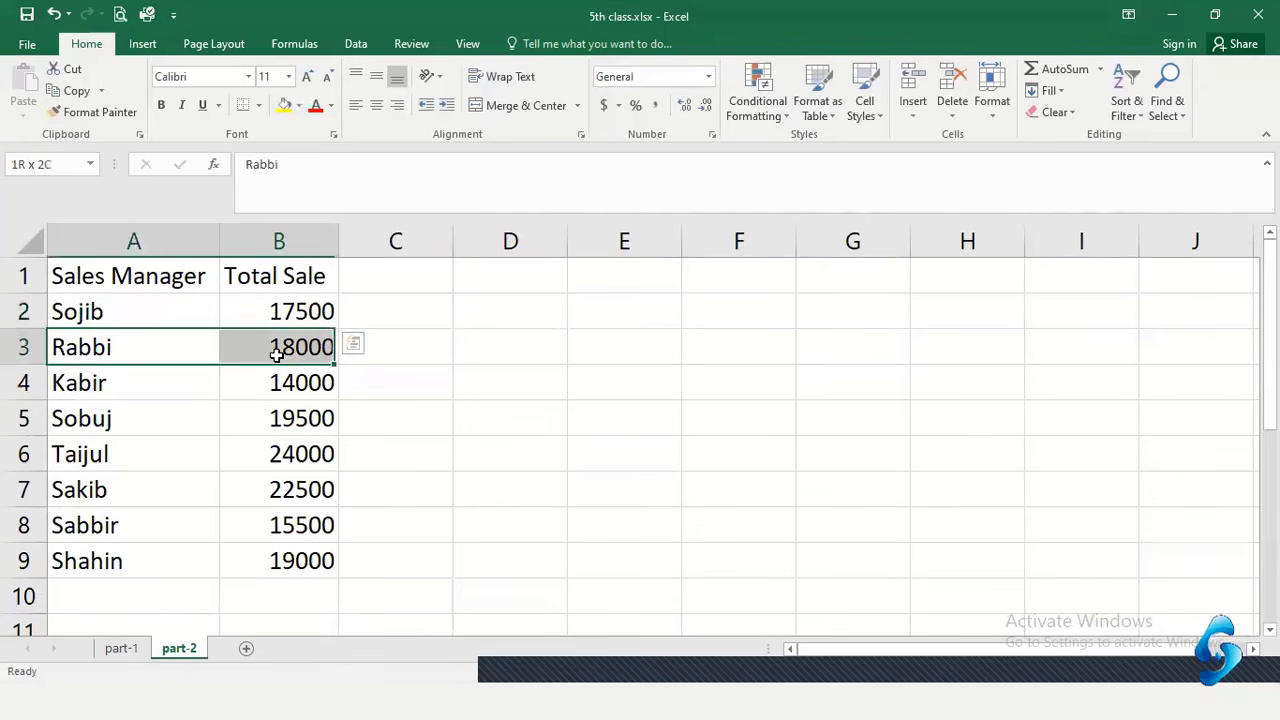
drag(178, 390, 249, 380)
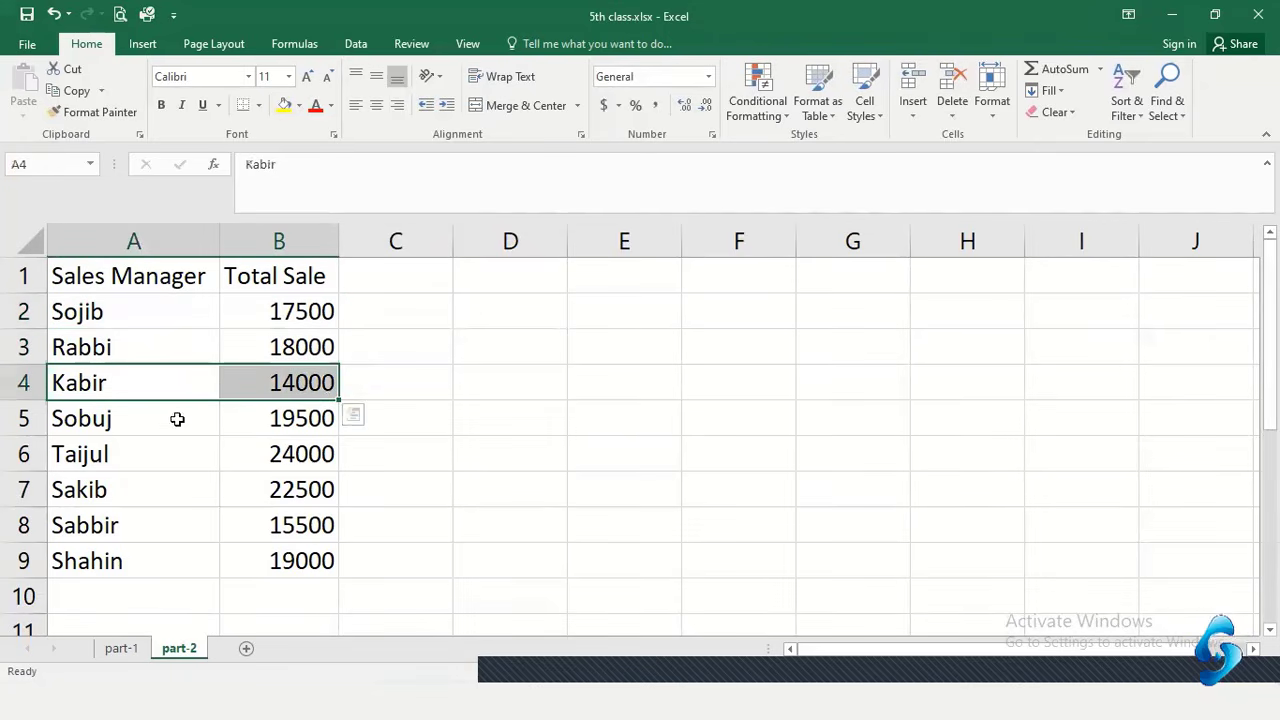
drag(177, 417, 260, 417)
click(250, 452)
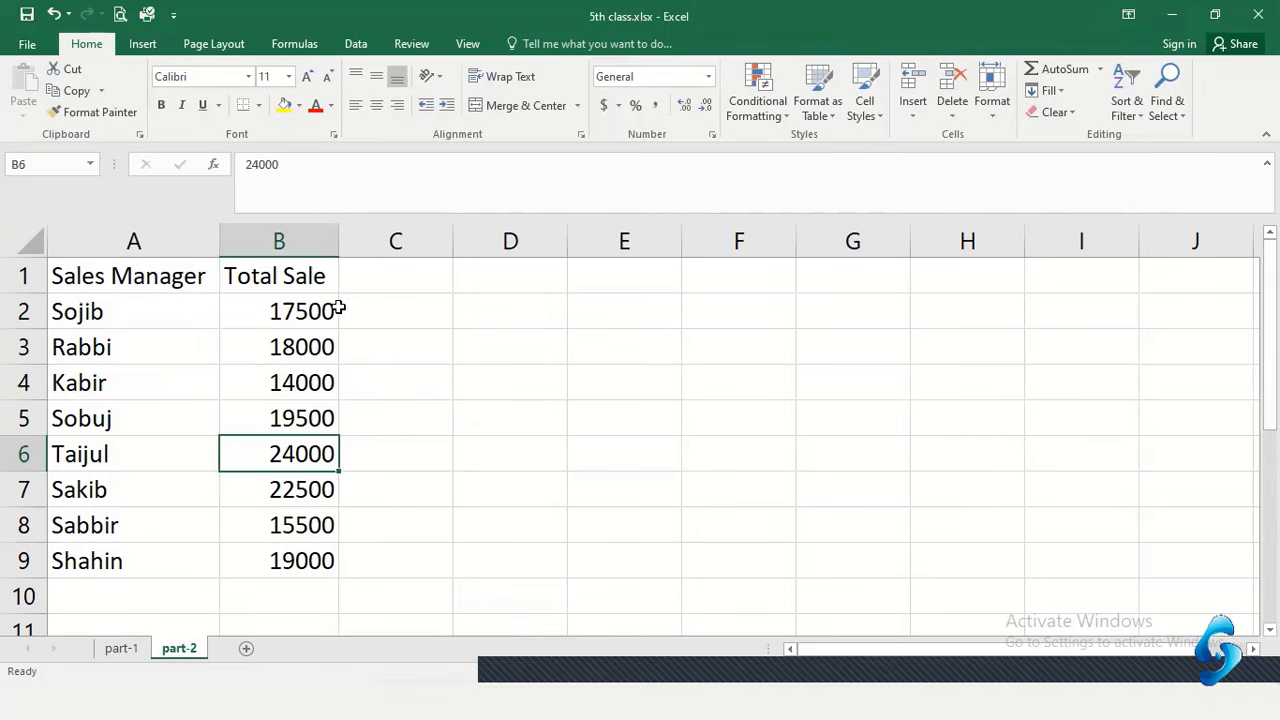
click(333, 590)
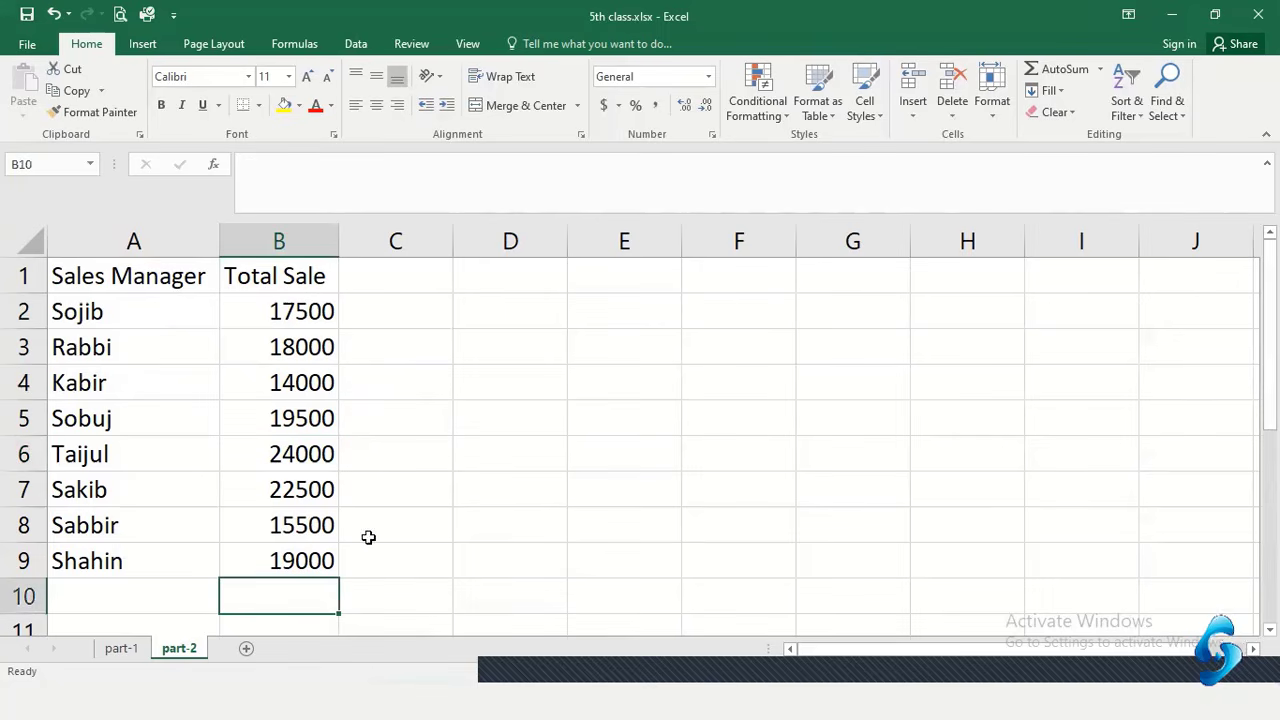
drag(105, 313, 269, 565)
Type the label 'Total Sale' into cell D2
click(672, 310)
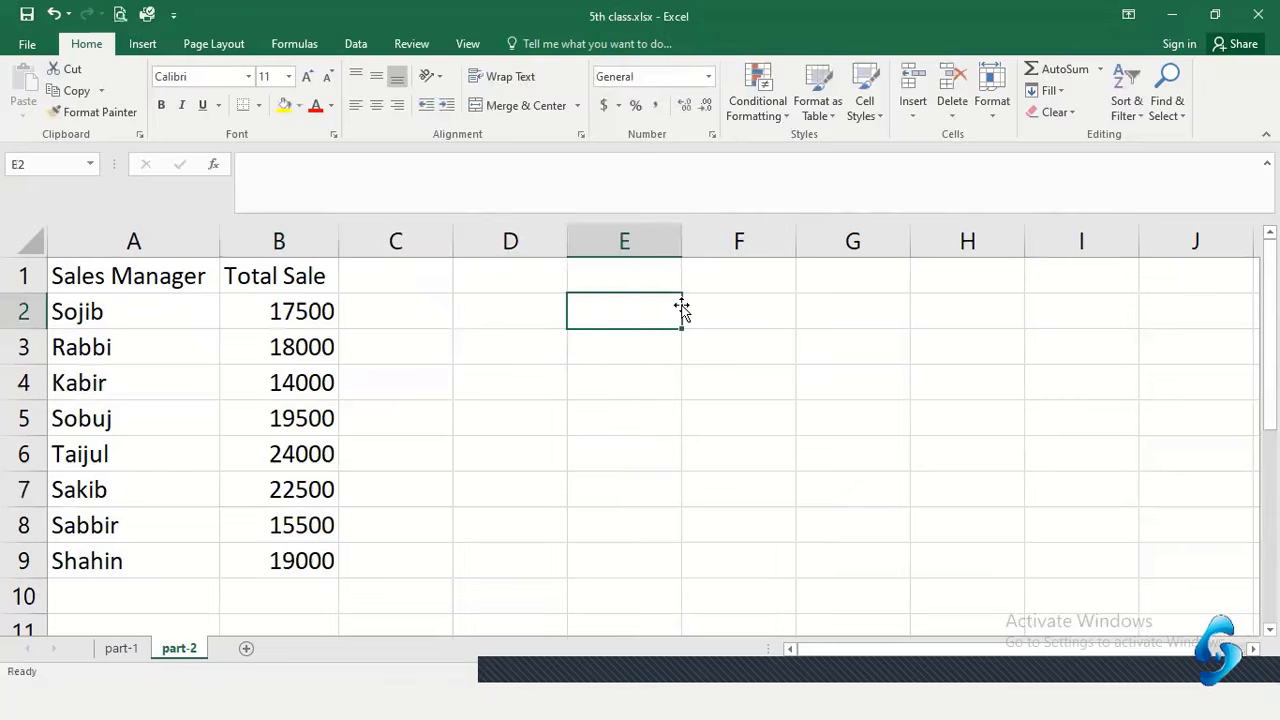
click(480, 320)
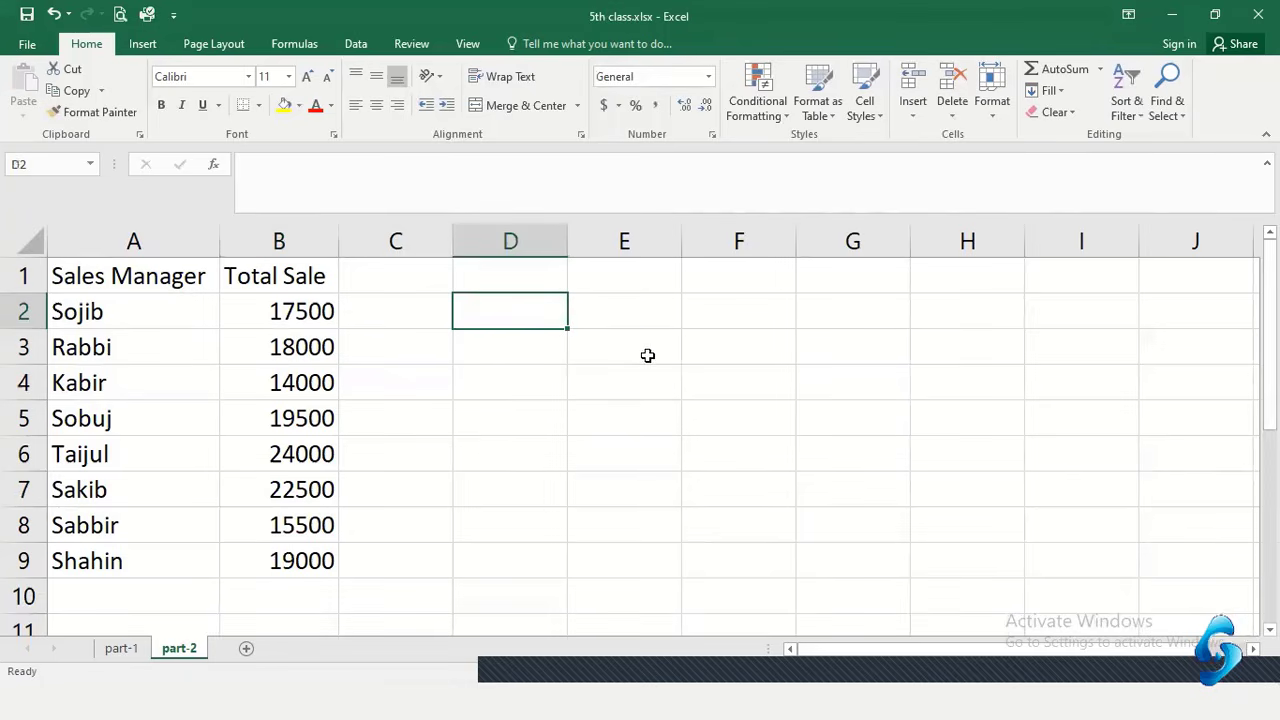
text(Tot)
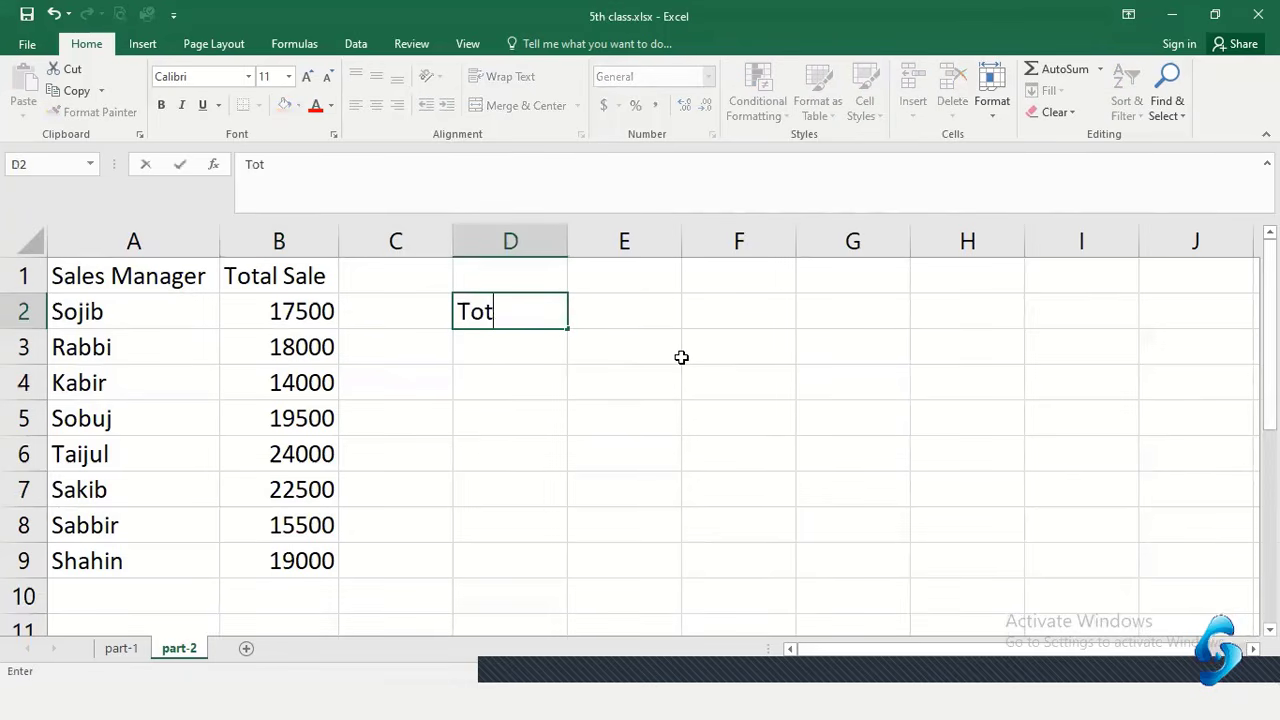
text(al Sale)
key(Tab)
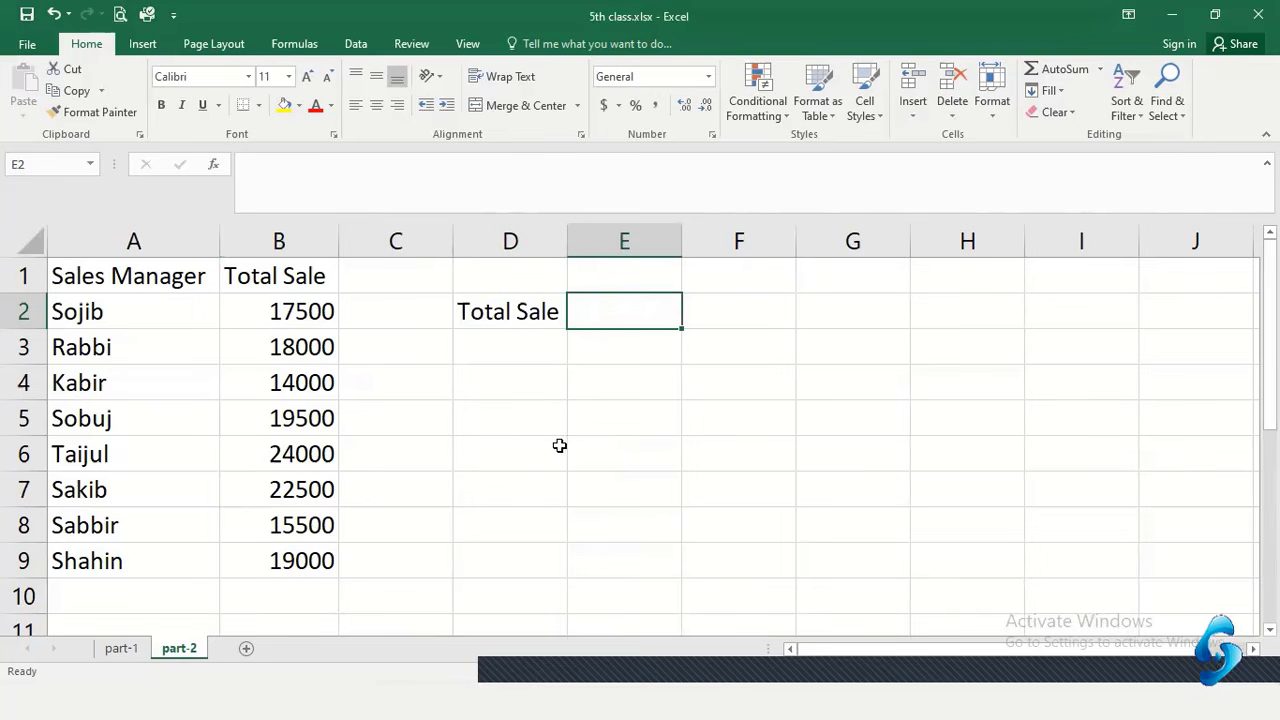
Enter =17500+18000+14000+19500+24000+22500+15500+19000 in E2 to total 150000
text(=)
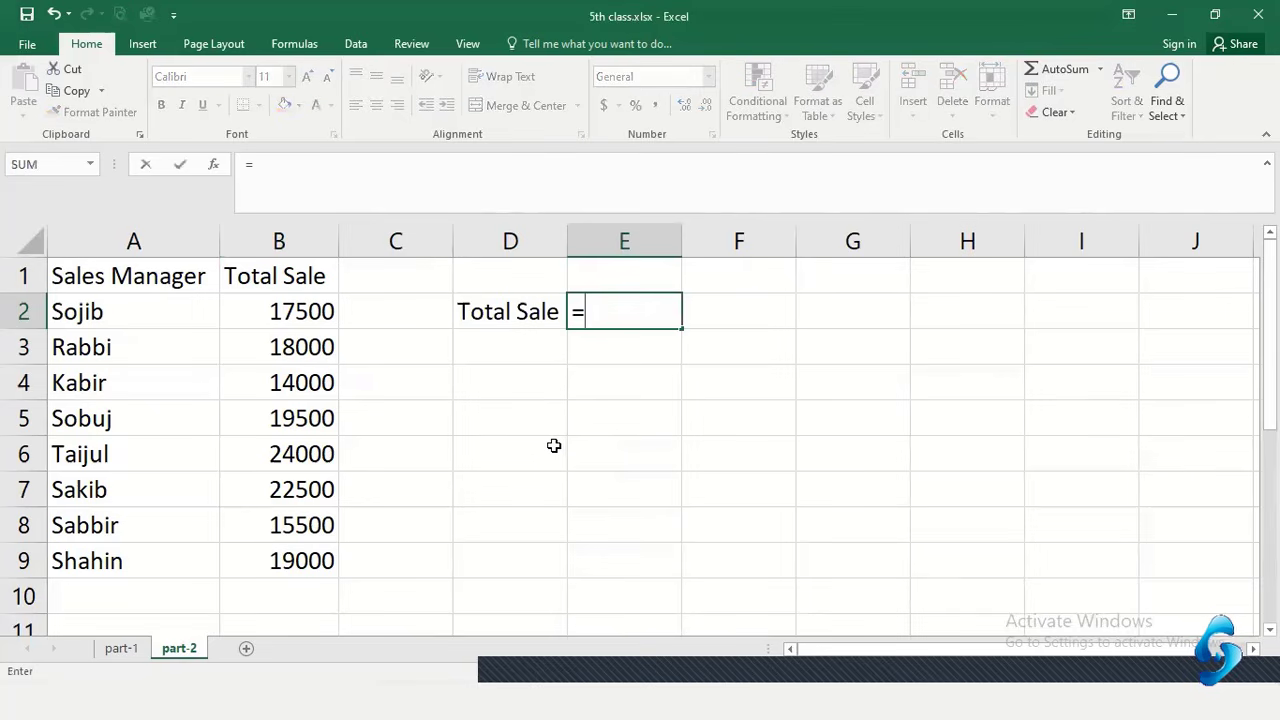
key(BackSpace)
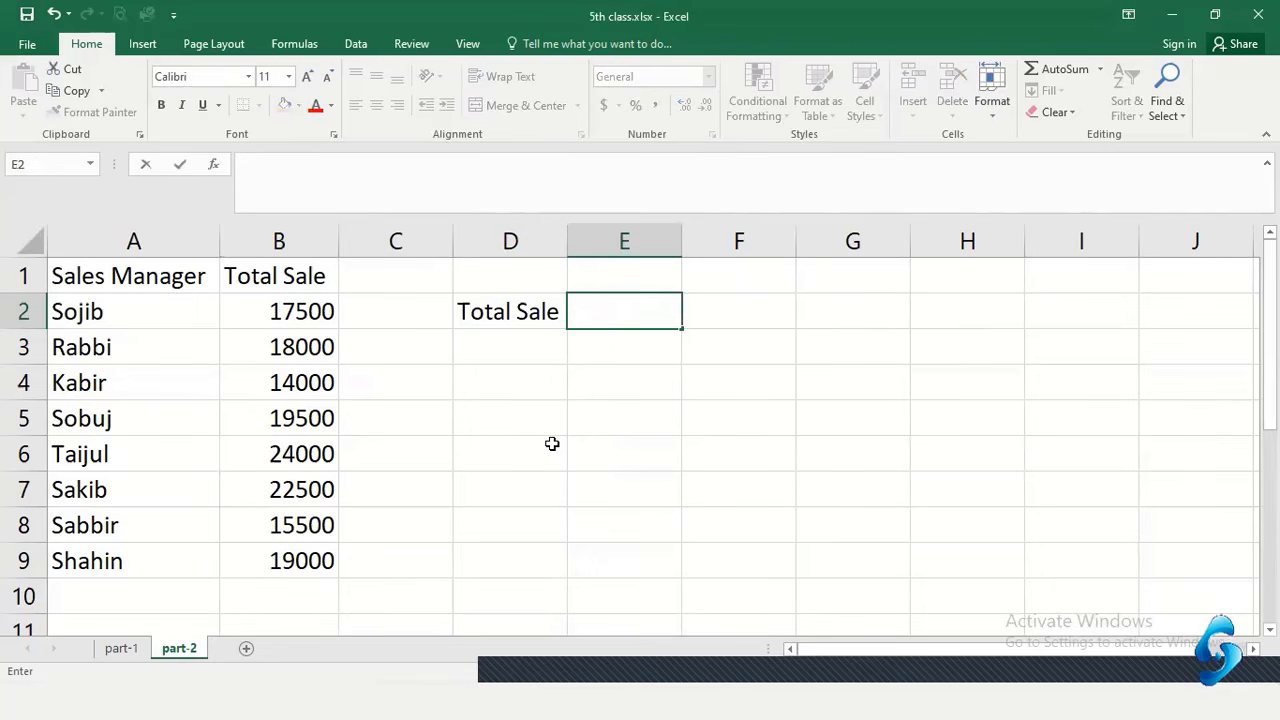
text(=)
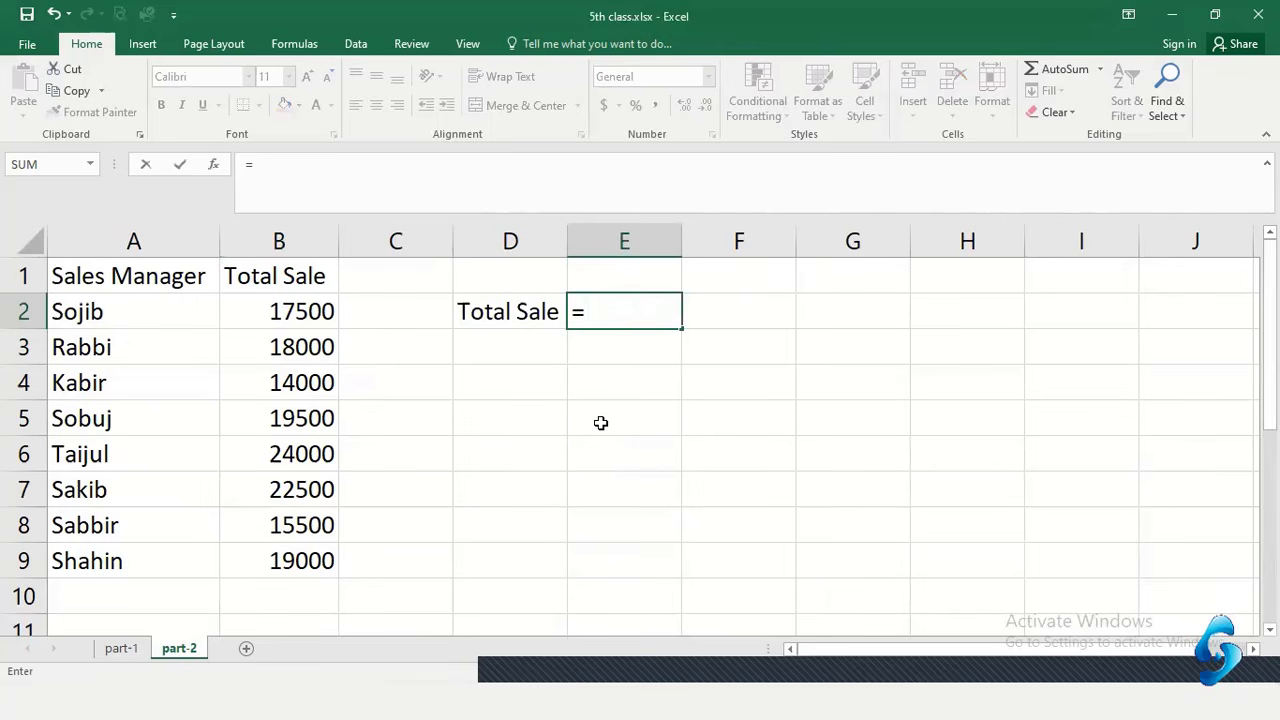
text(17500)
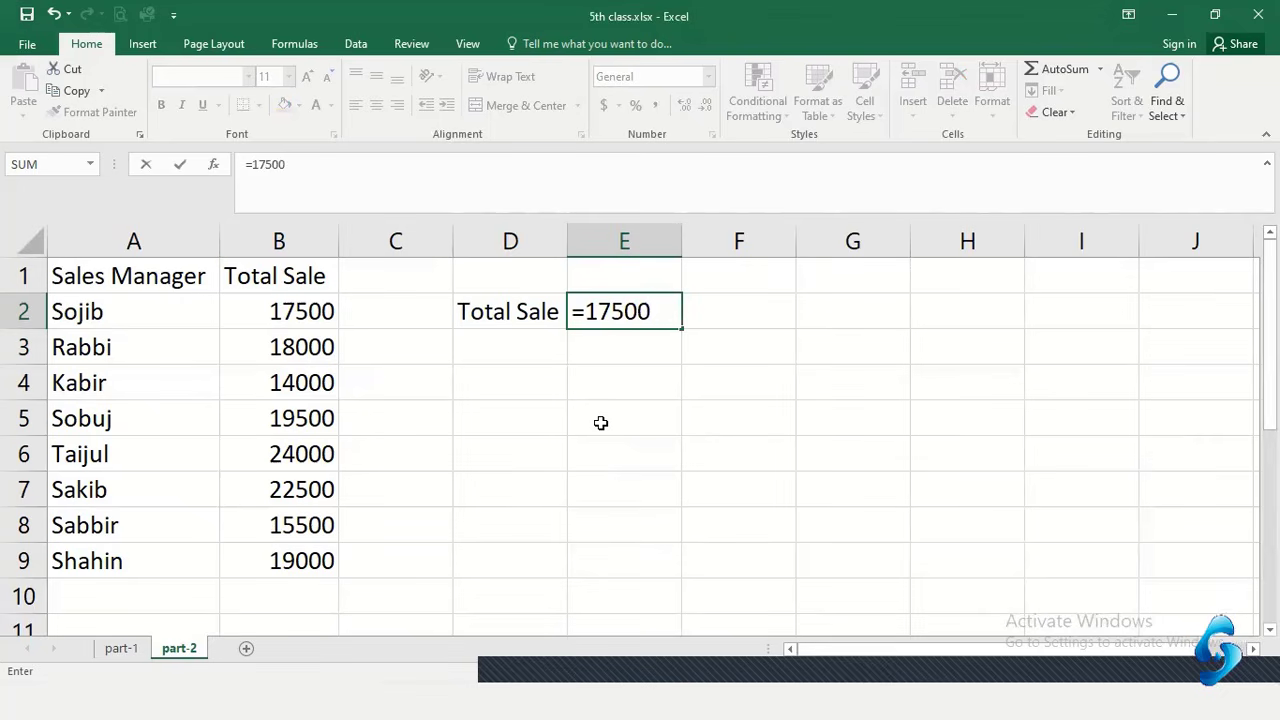
text(+18000+1400)
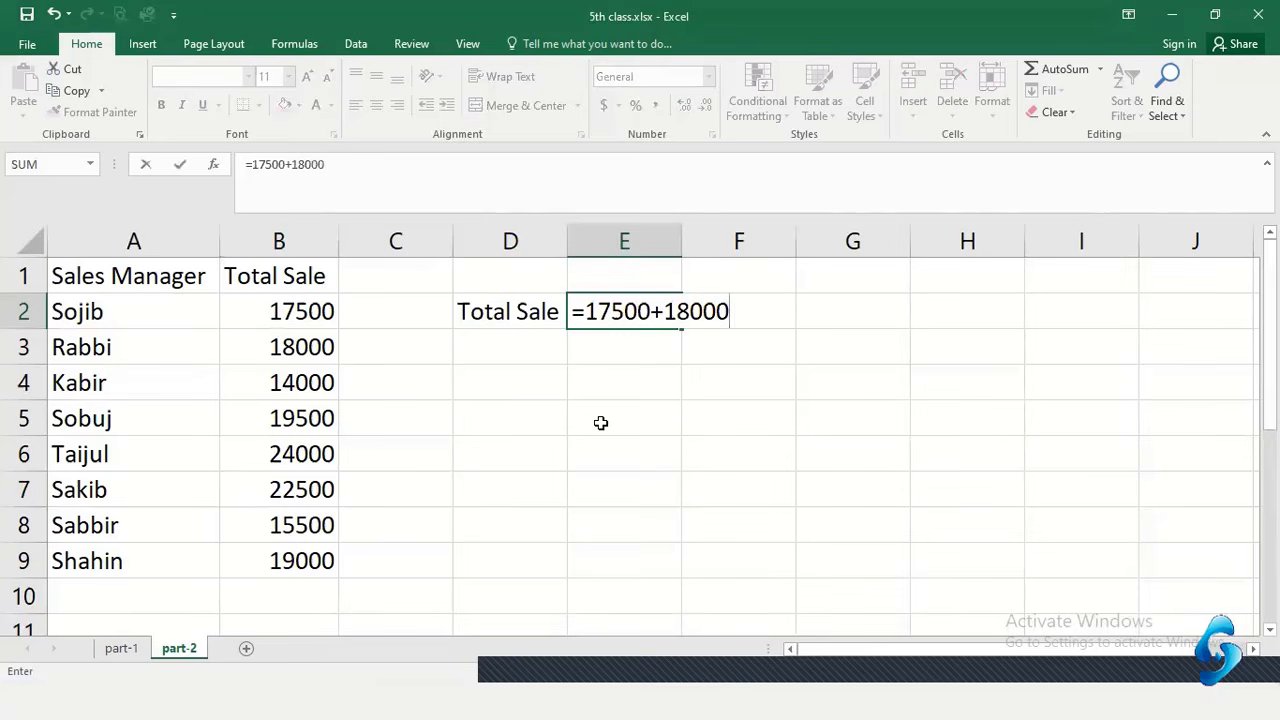
text(0+)
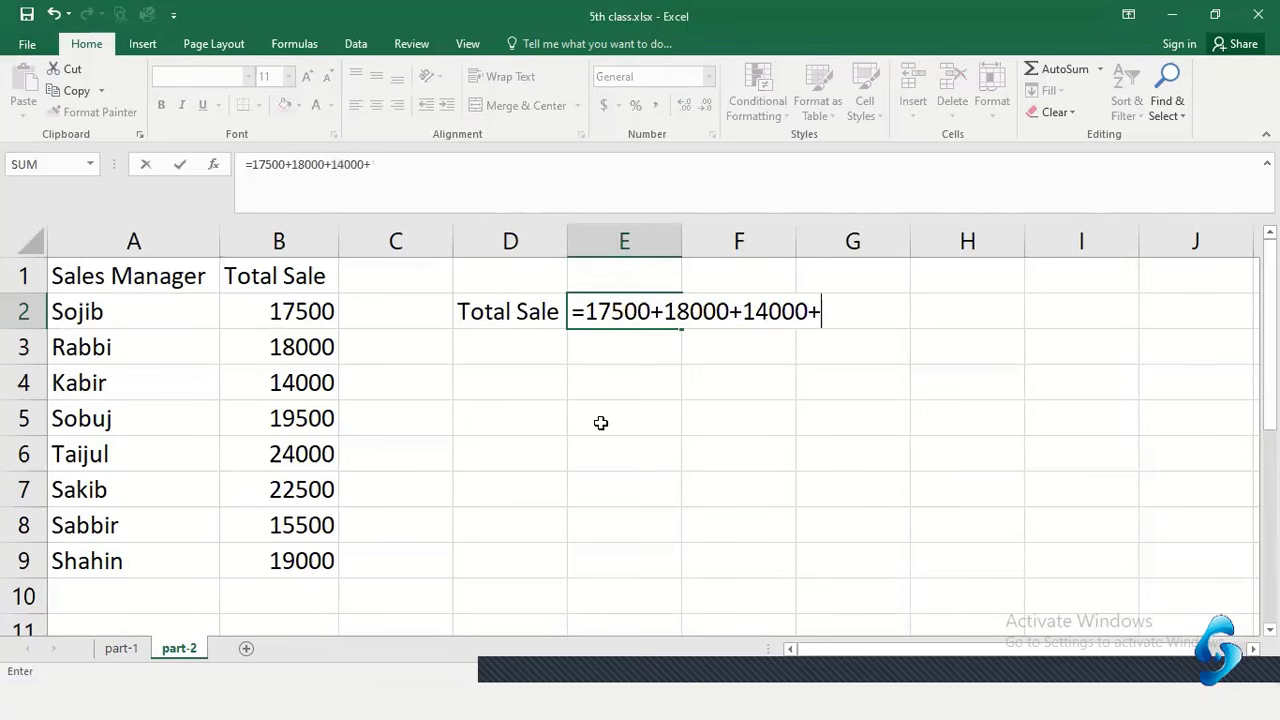
text(195000+)
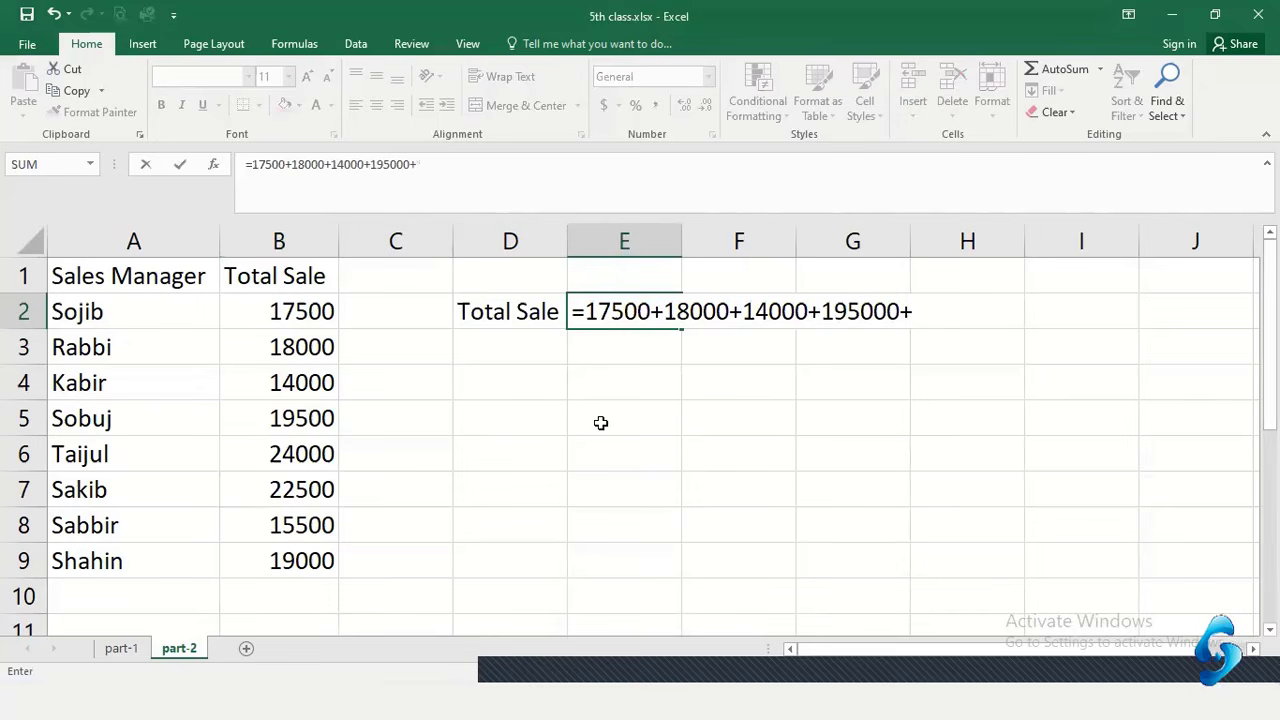
key(BackSpace)
key(BackSpace)
text(+24000+)
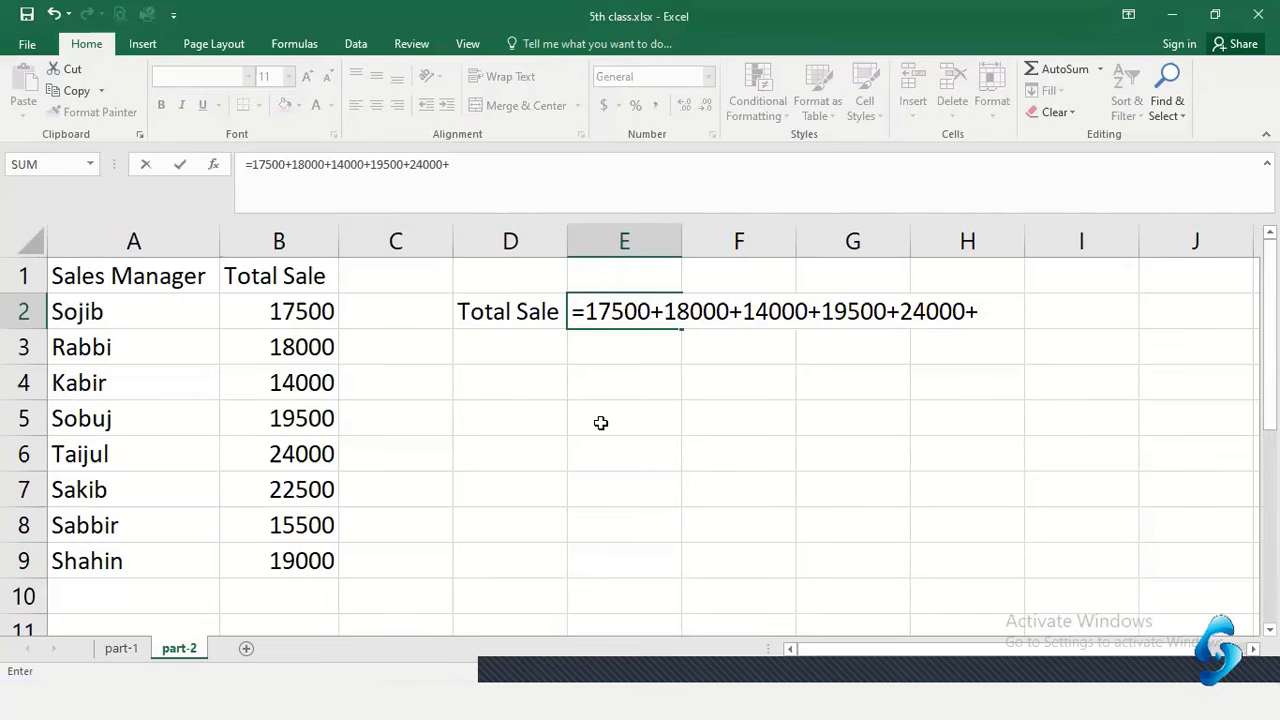
text(22500)
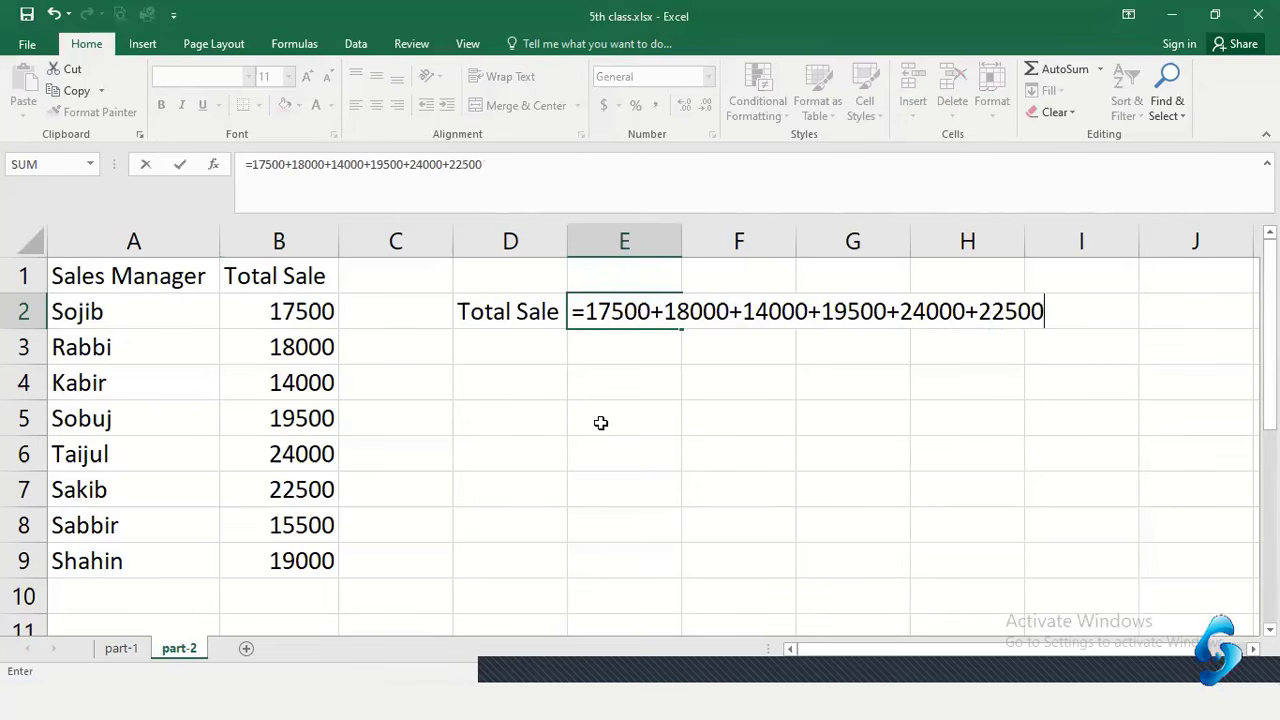
text(+15500+)
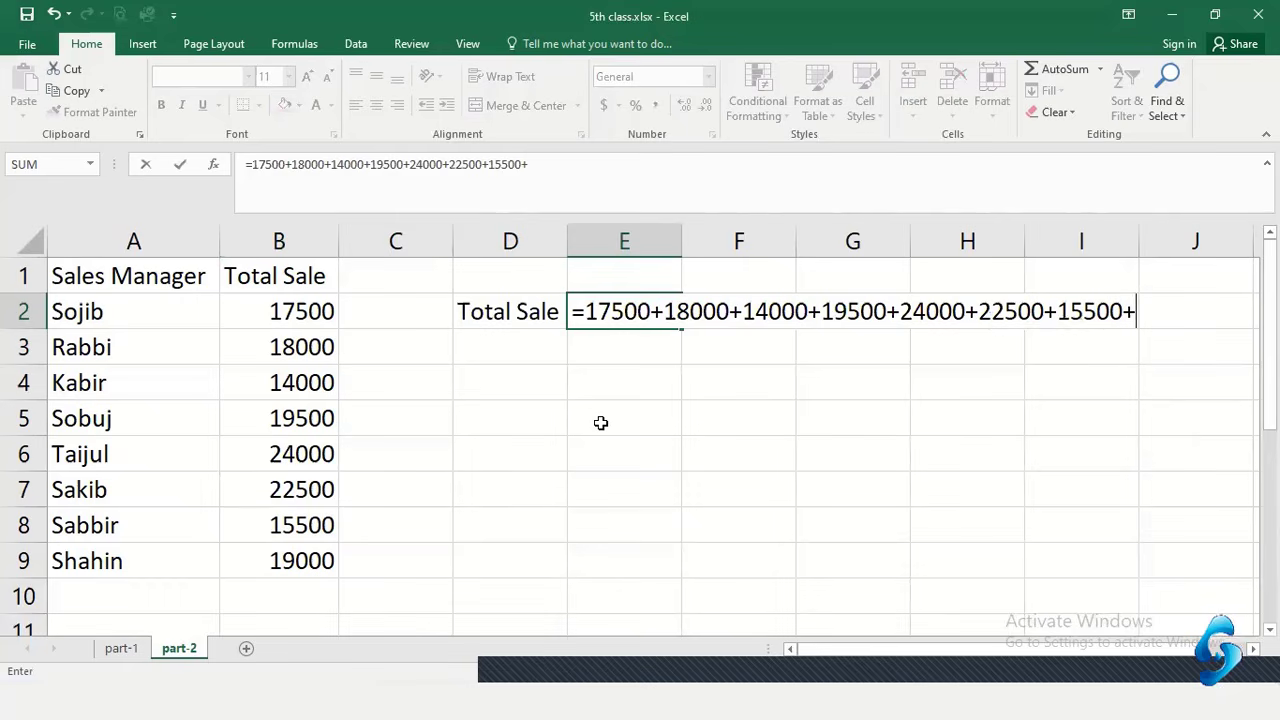
text(19000)
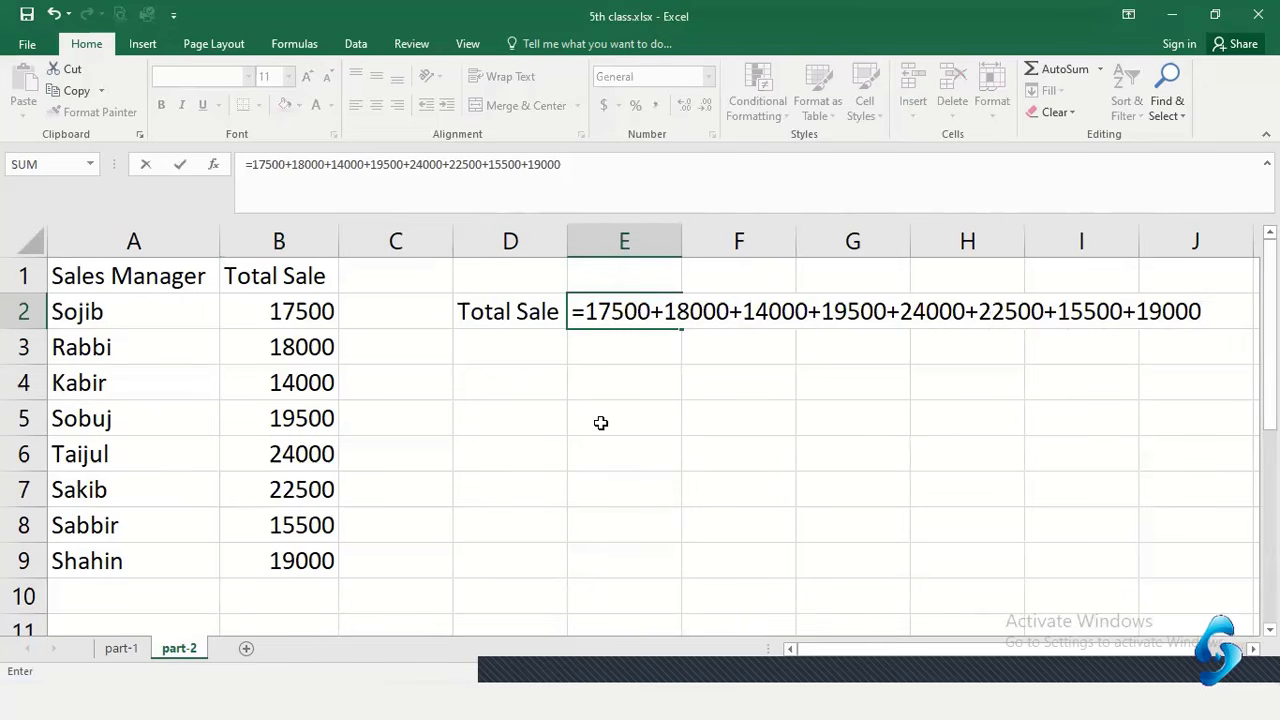
key(Return)
click(623, 306)
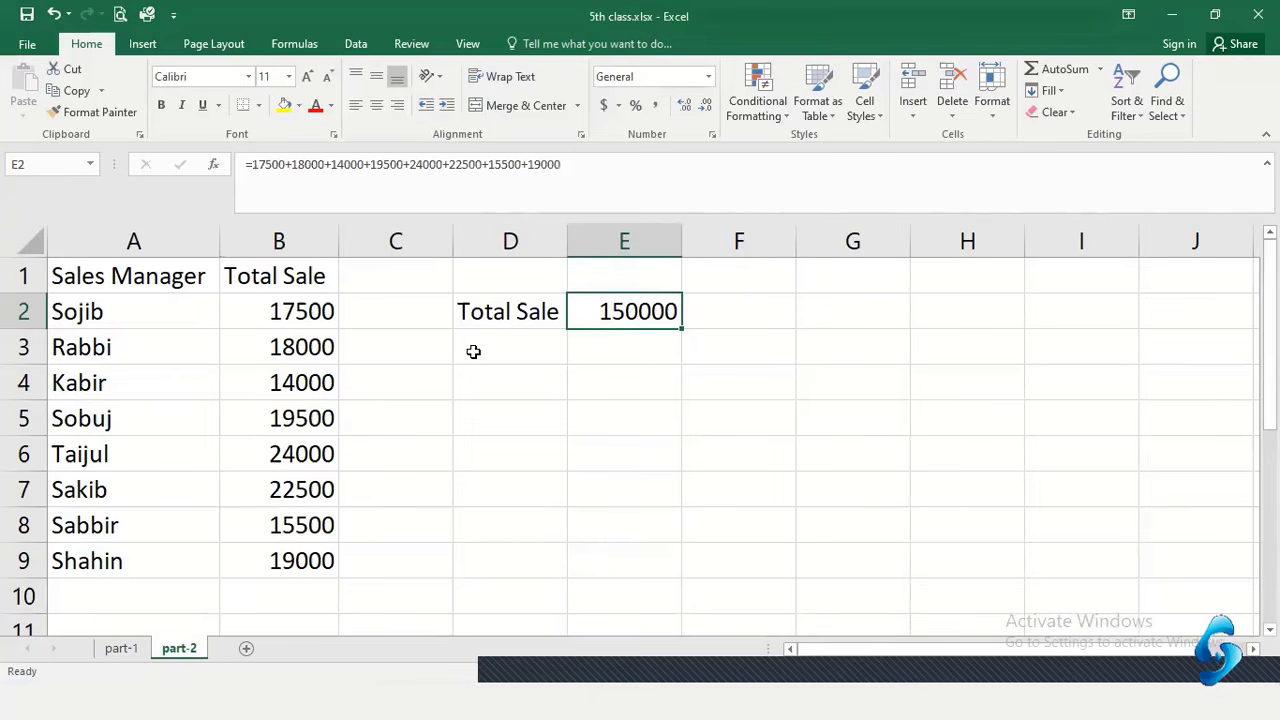
click(737, 316)
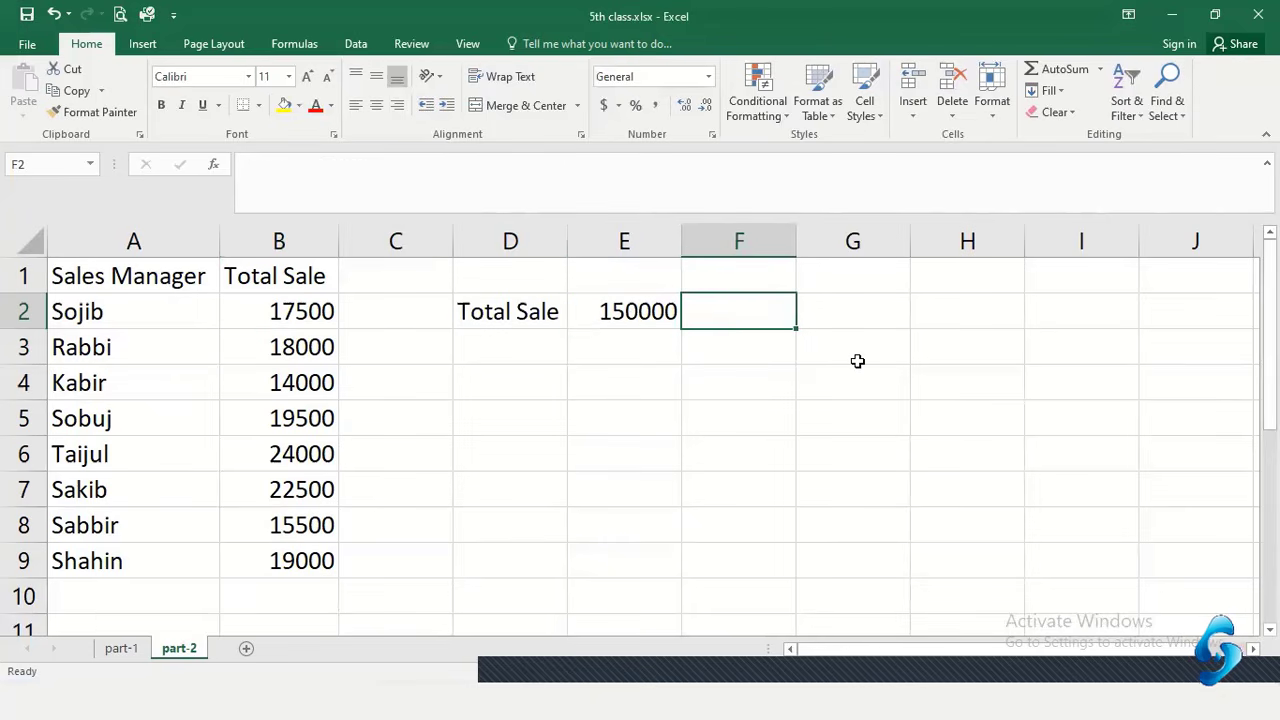
text(=b2+b3+b4+)
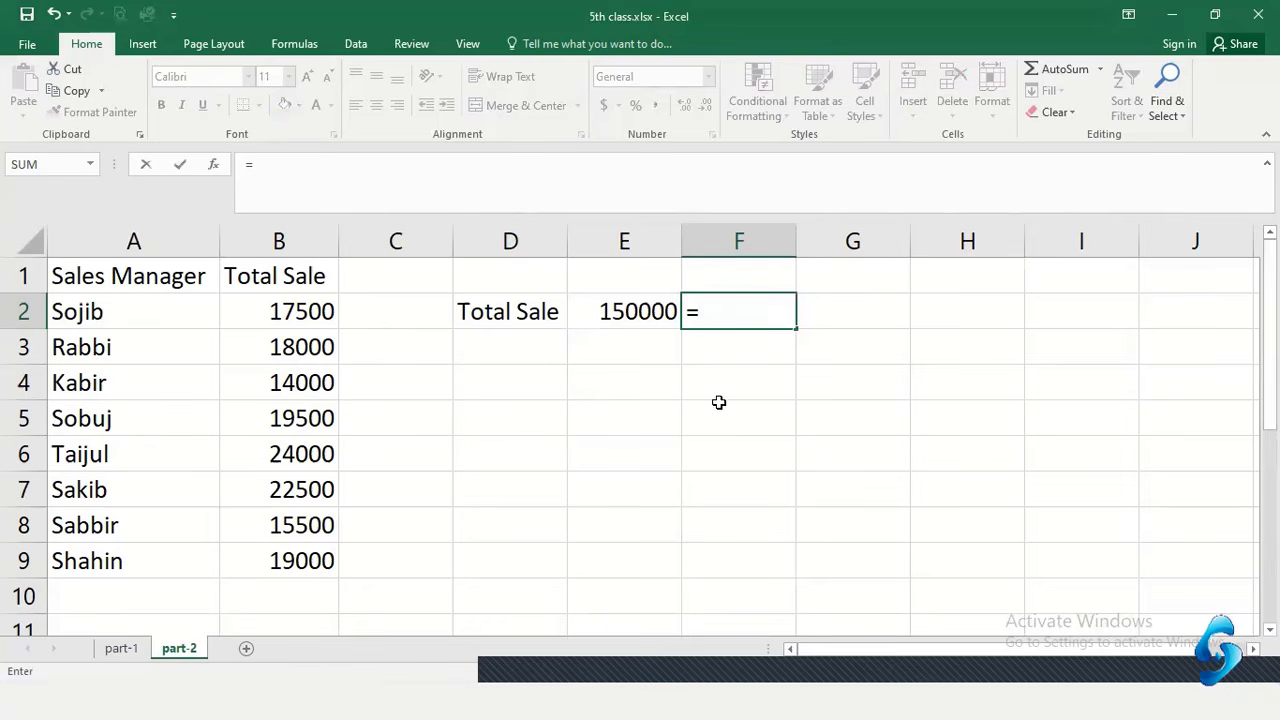
Enter =B2+B3+B4+B5+B6+B7+B8+B9 in F2, totalling 150000
text(b)
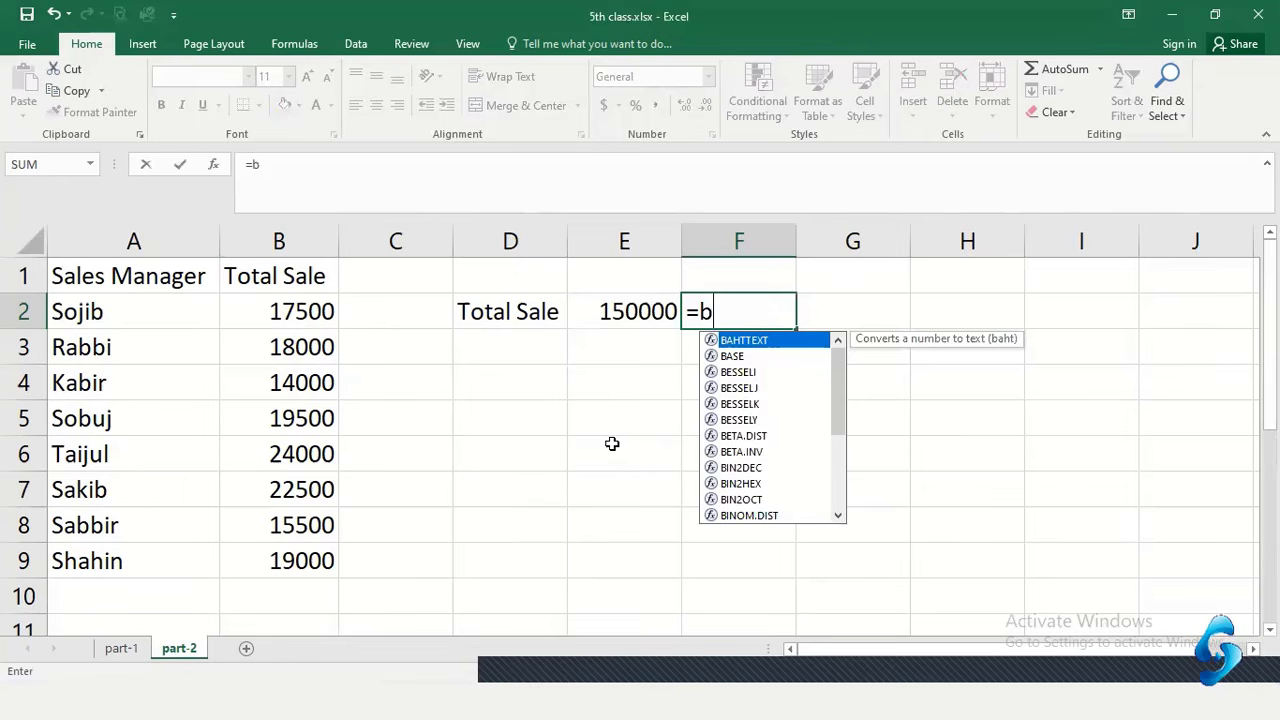
text(2)
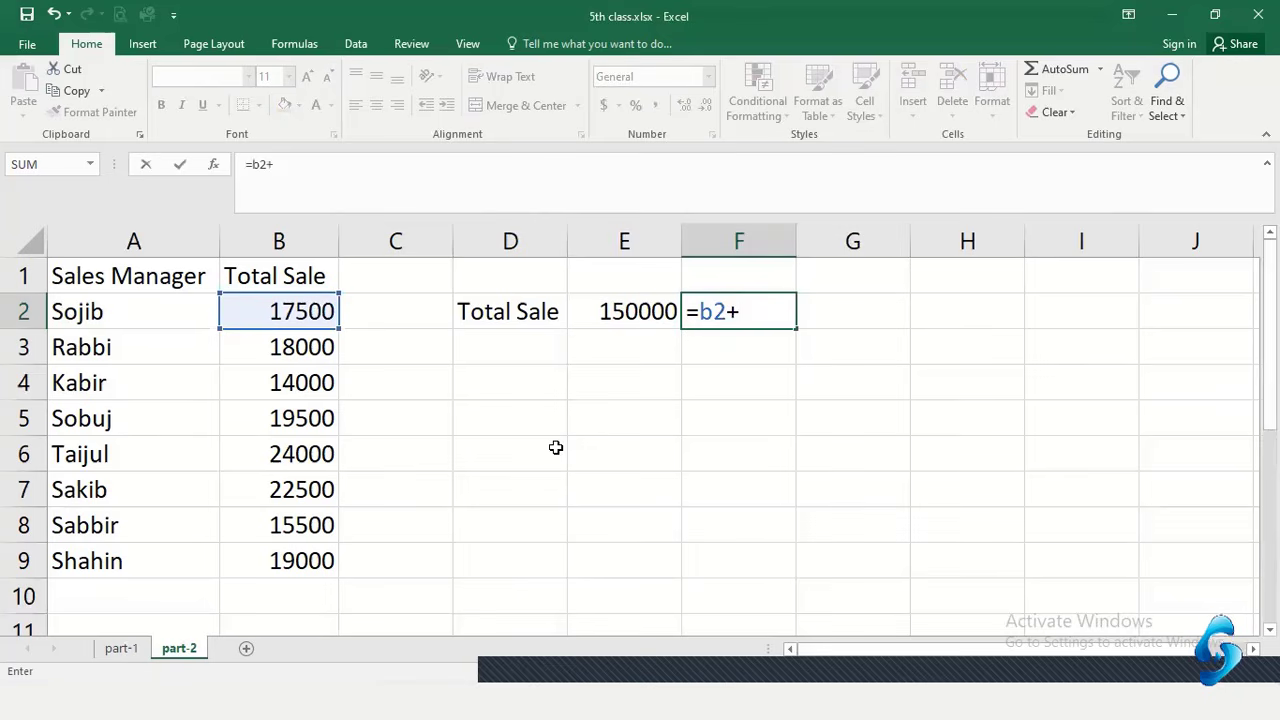
text(+b)
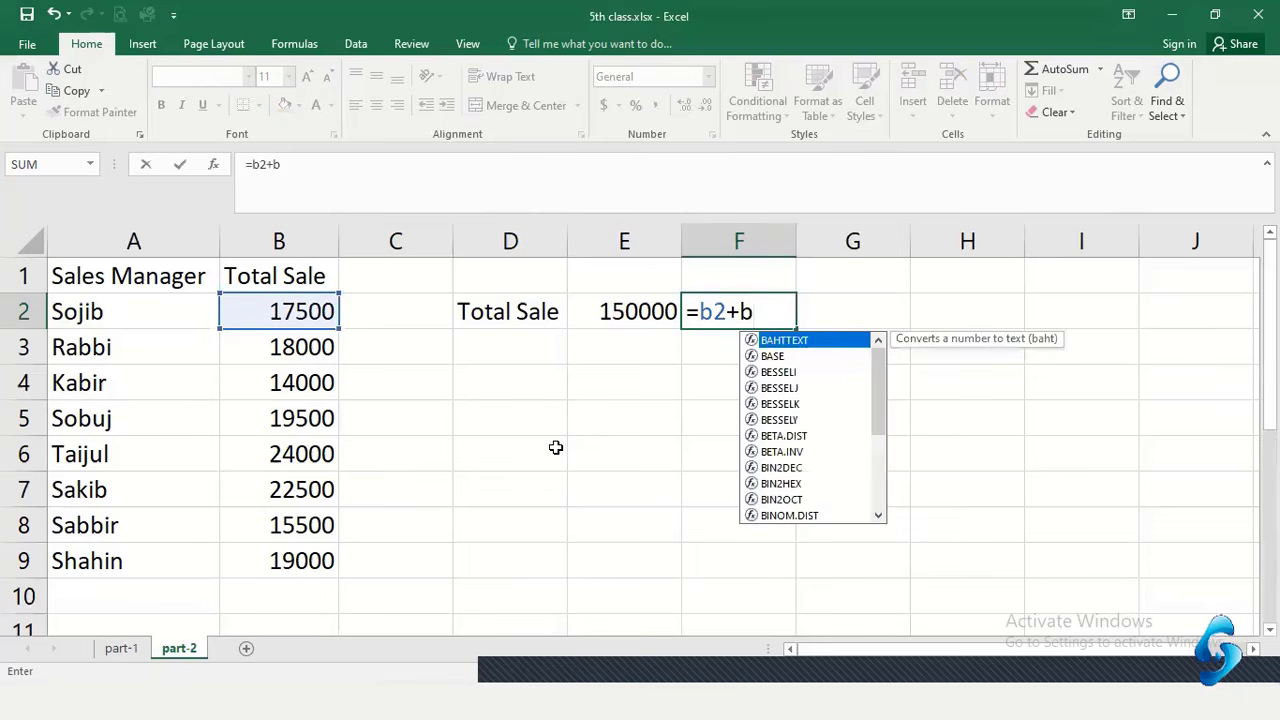
text(3)
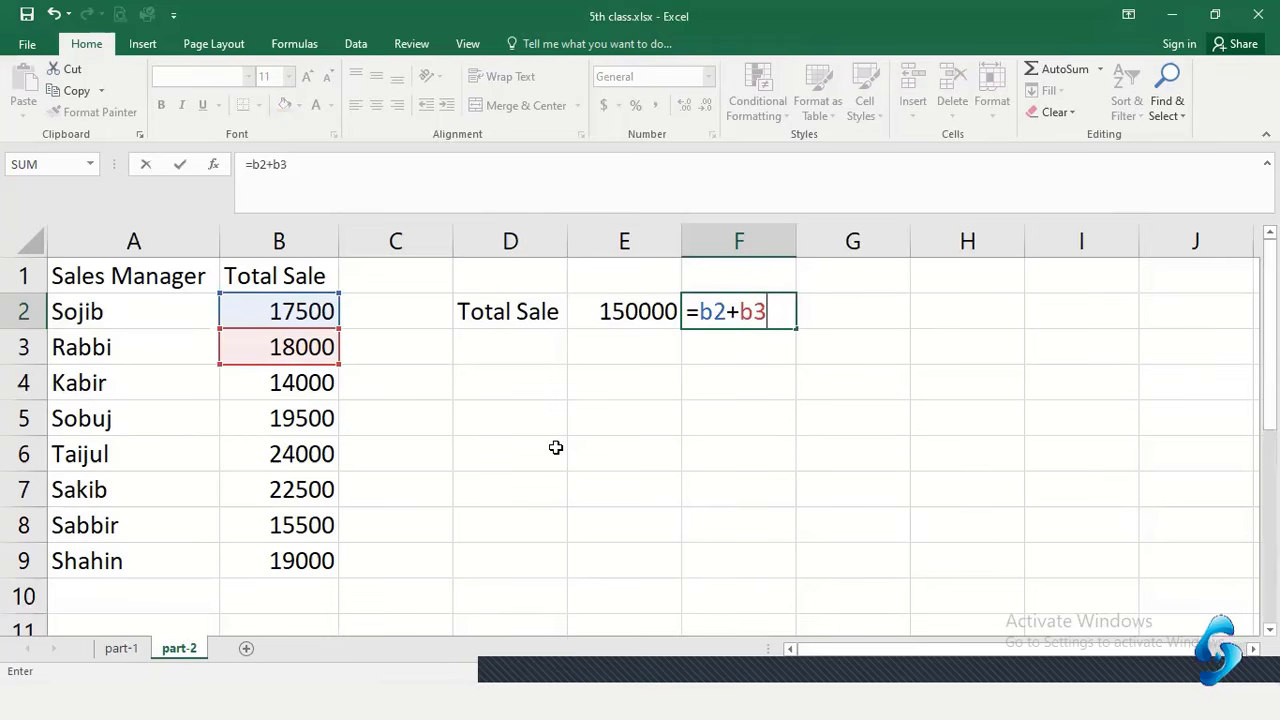
text(+b4)
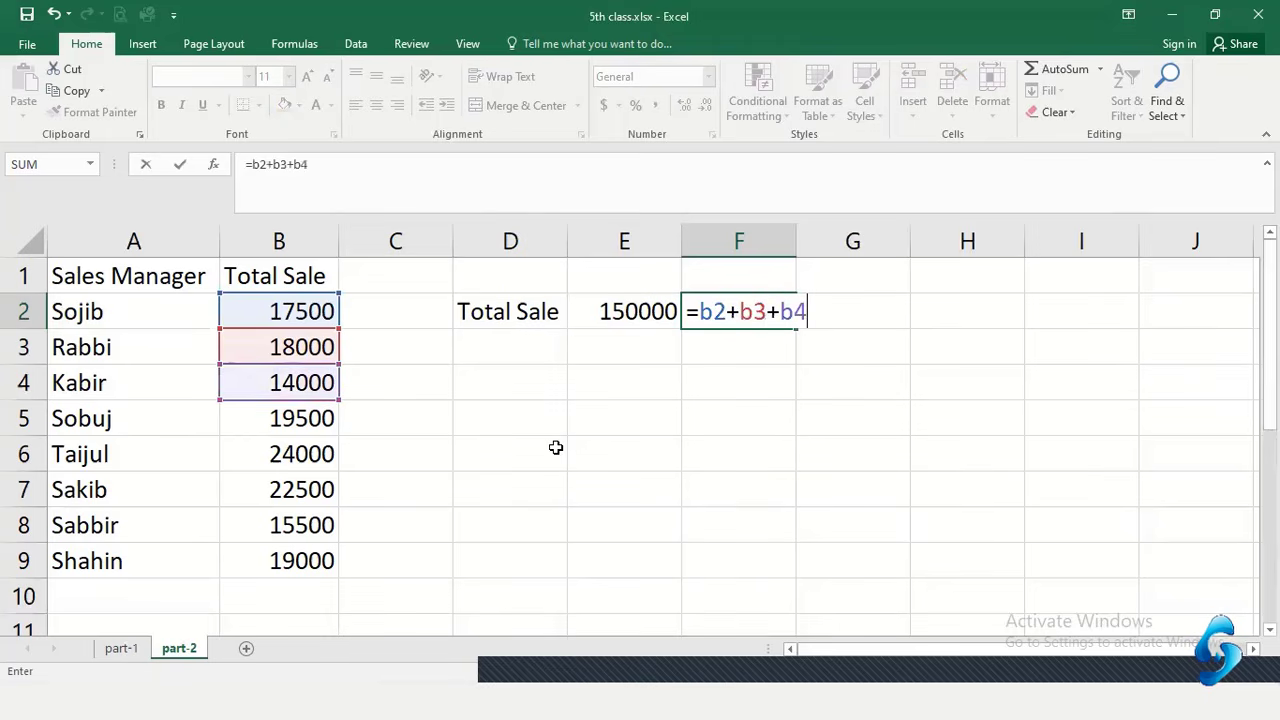
text(+)
click(272, 420)
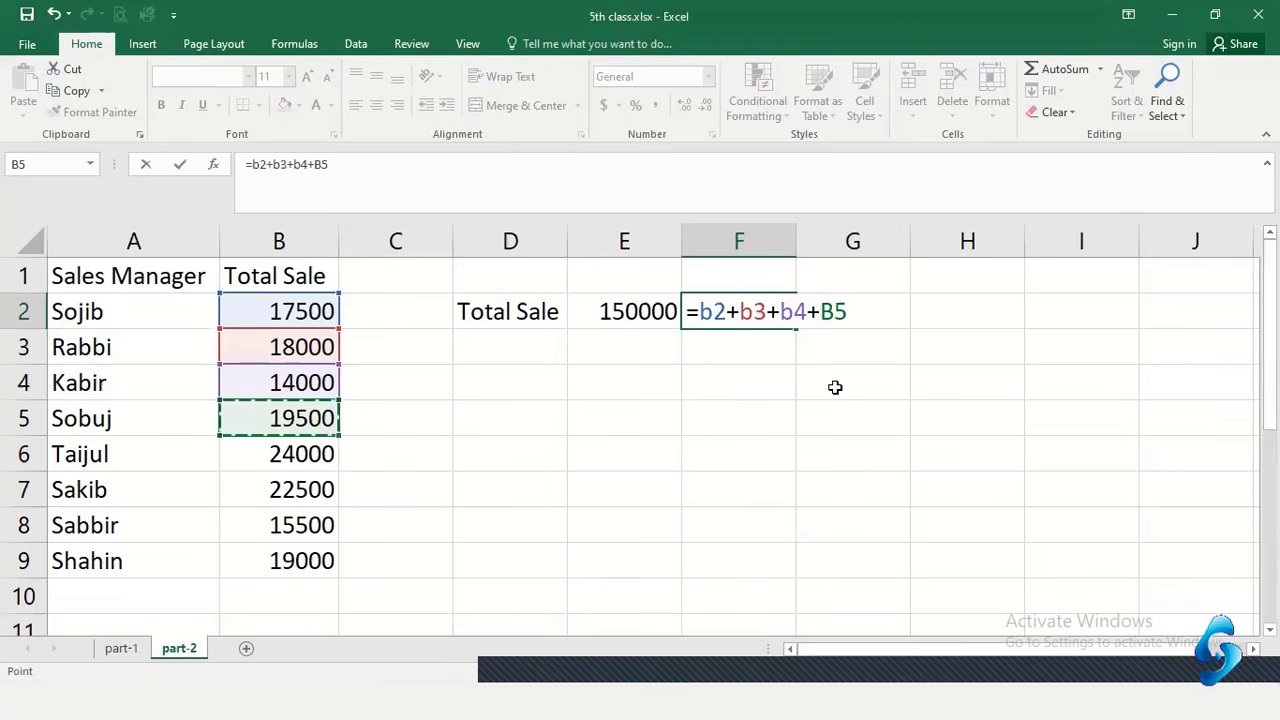
text(+)
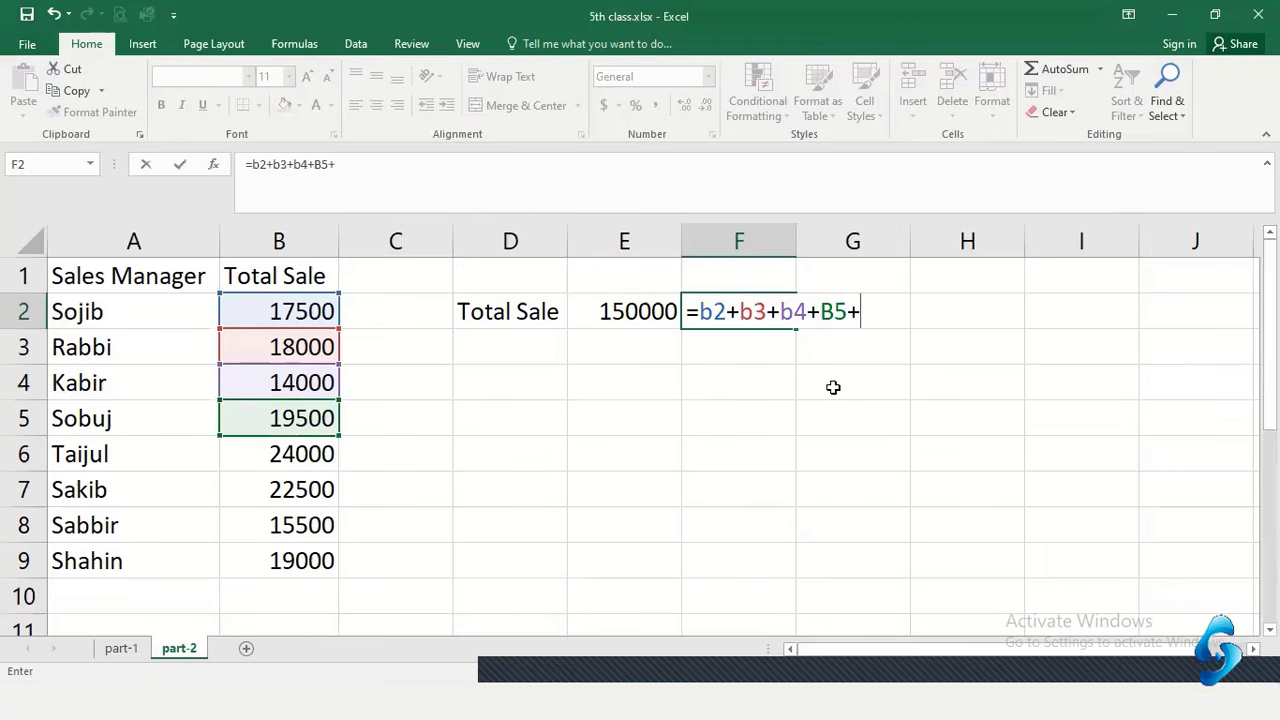
click(274, 459)
text(+)
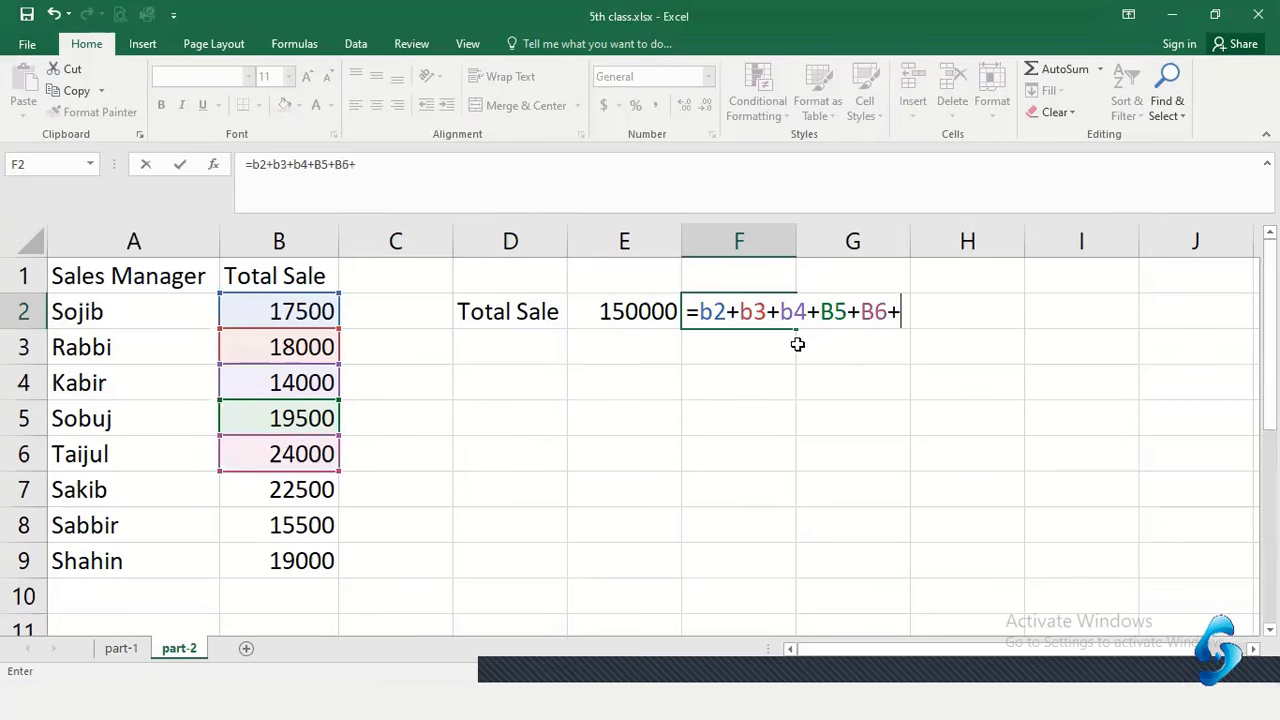
click(292, 487)
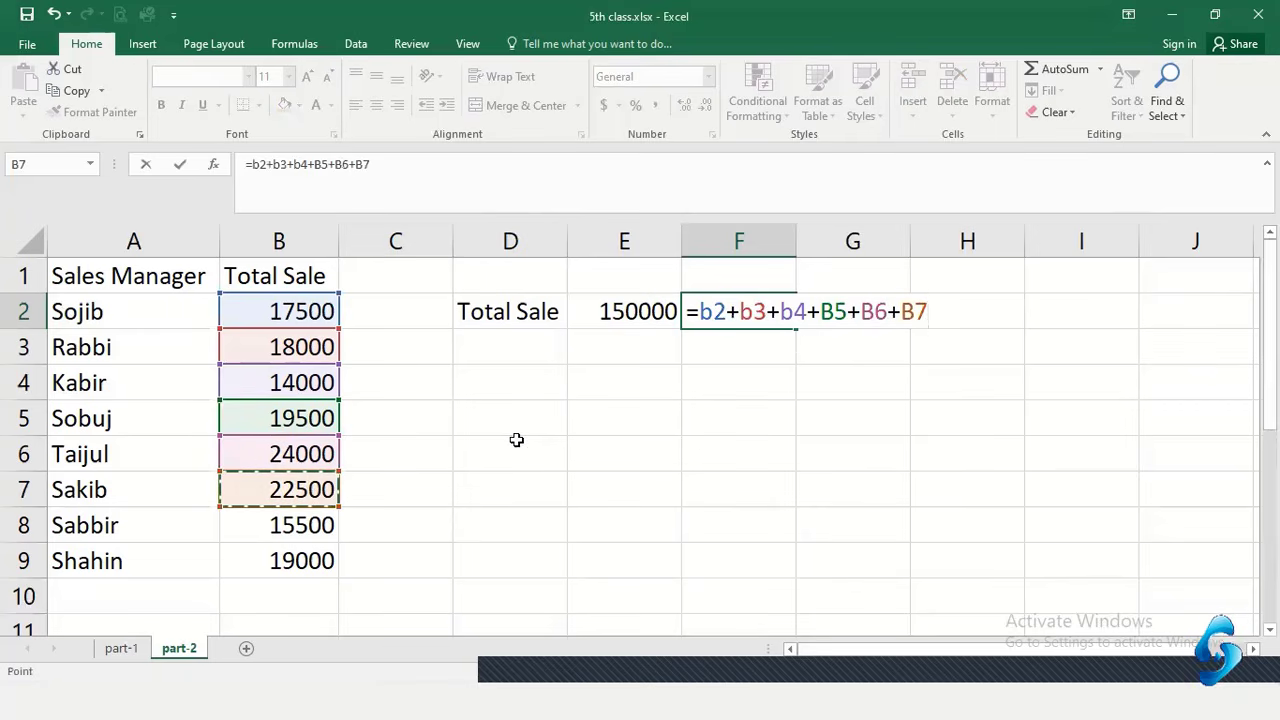
text(+)
click(310, 522)
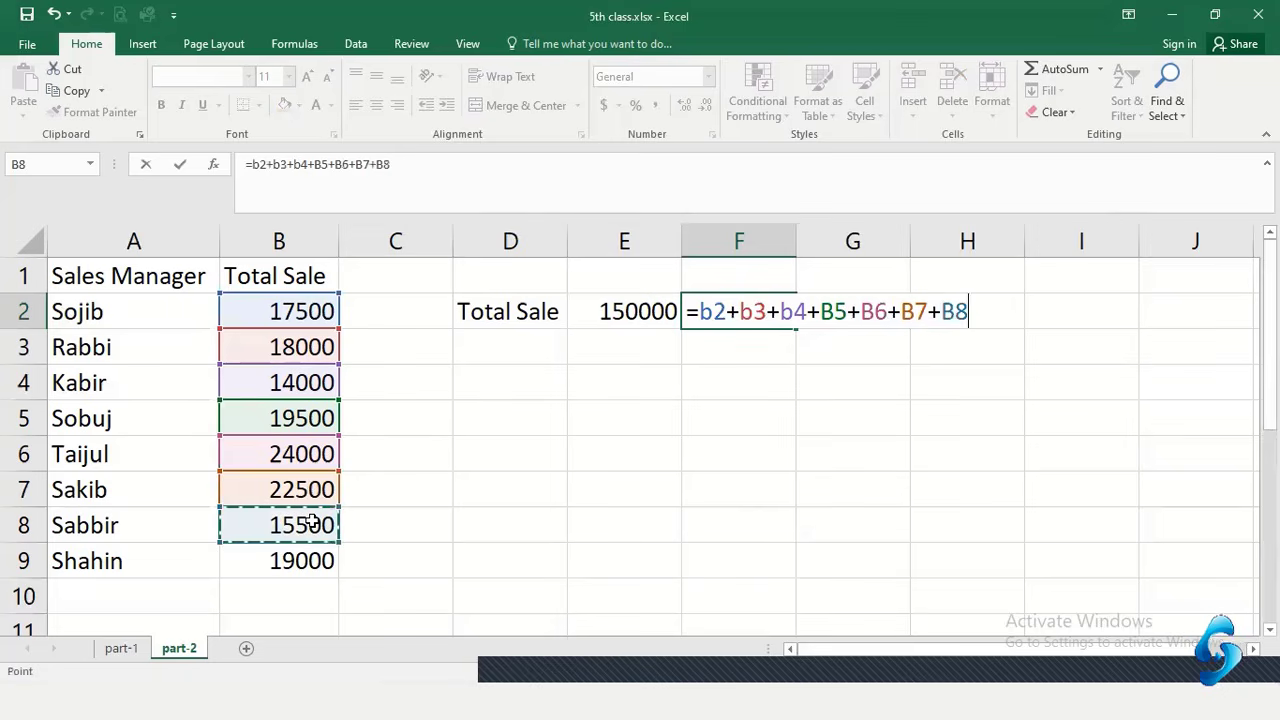
text(+)
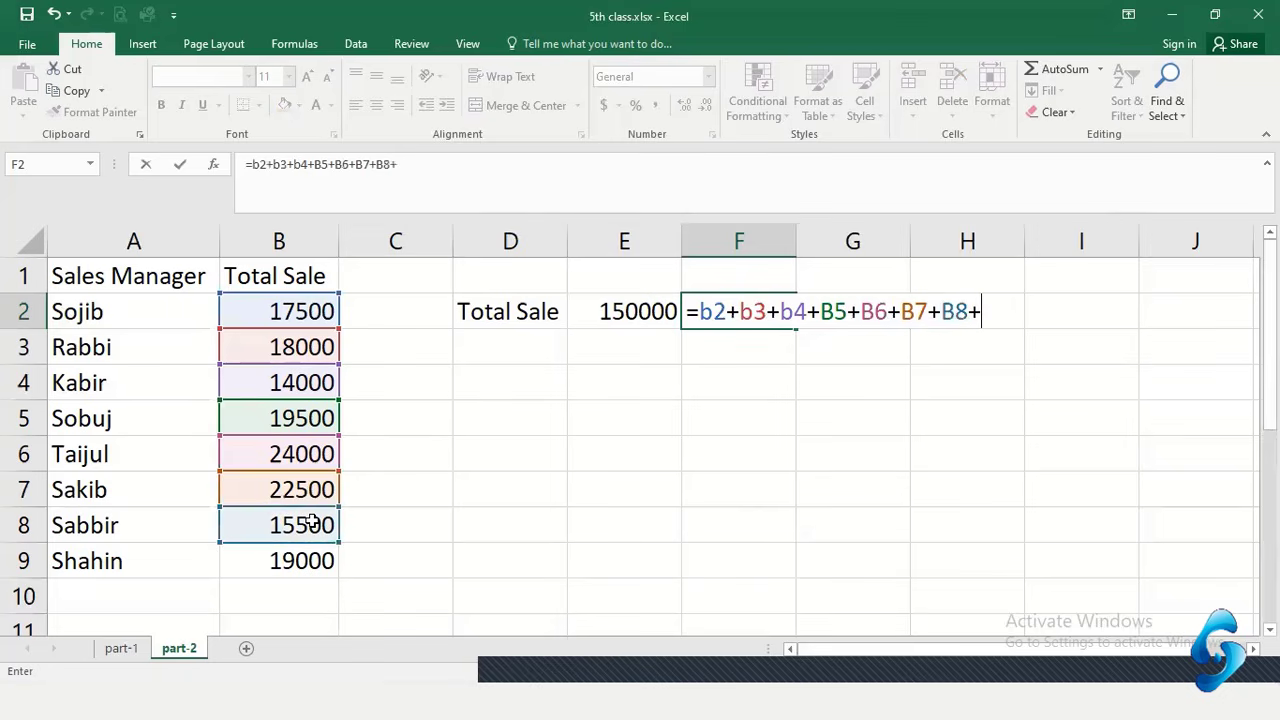
click(283, 564)
key(Return)
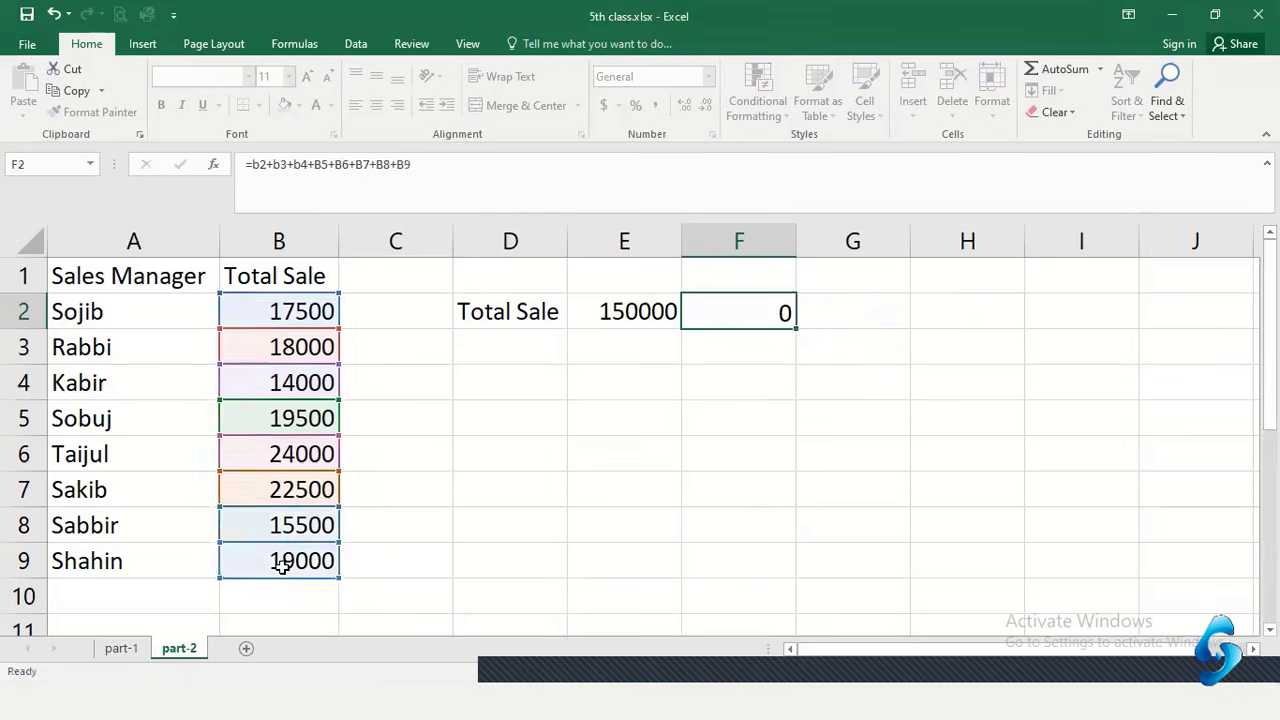
Compare F2's cell-reference formula with E2's typed-number total
click(767, 318)
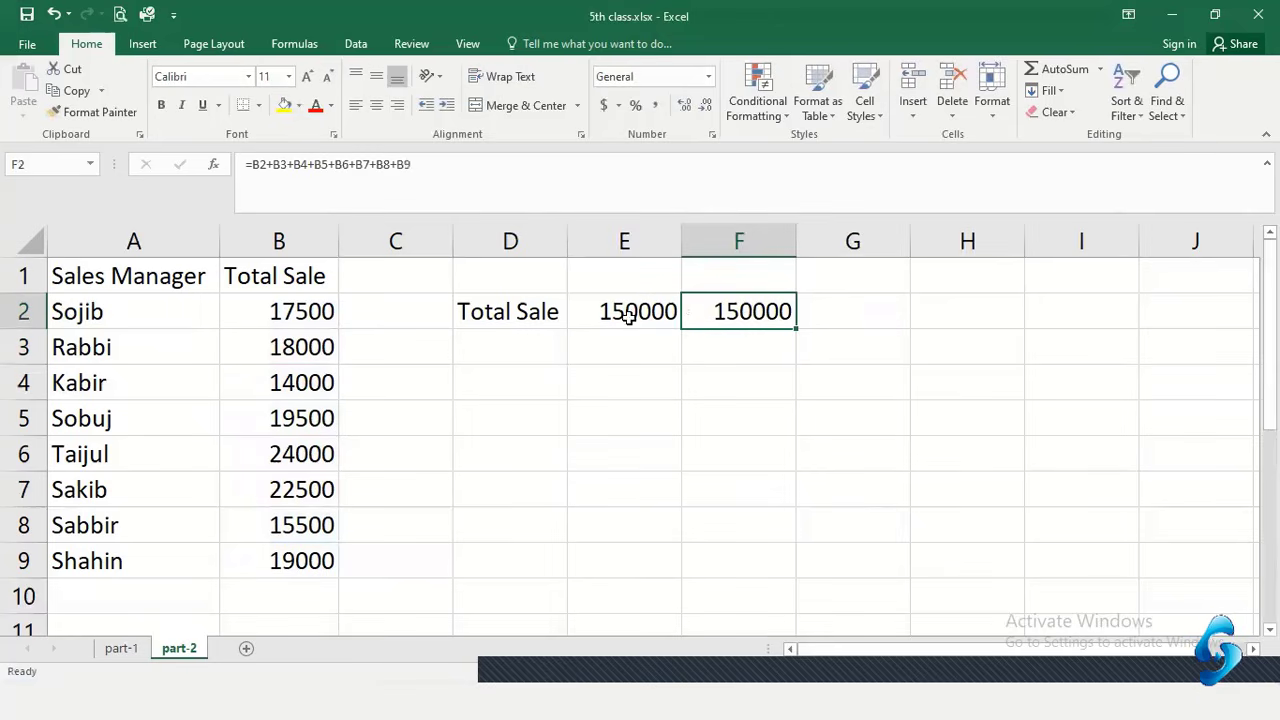
click(653, 300)
click(720, 296)
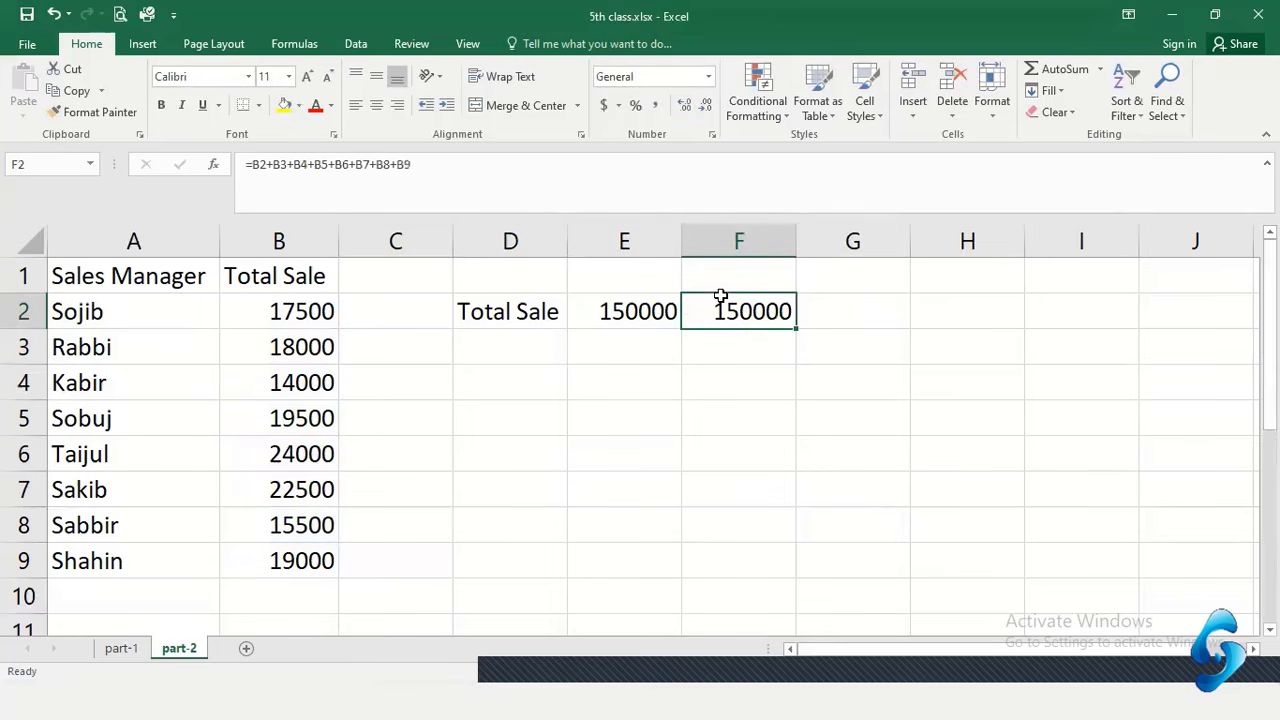
click(642, 306)
click(767, 316)
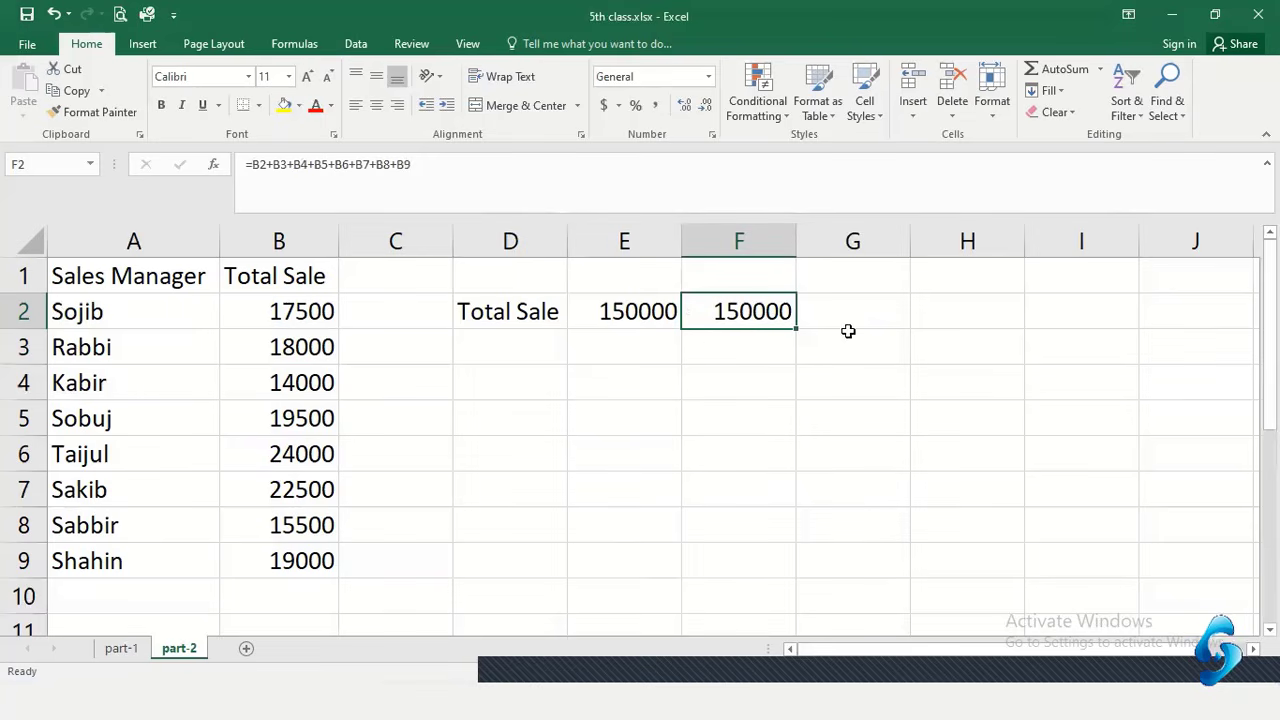
Begin a SUM formula in G2, undoing the autocompleted function and stray reference
click(851, 319)
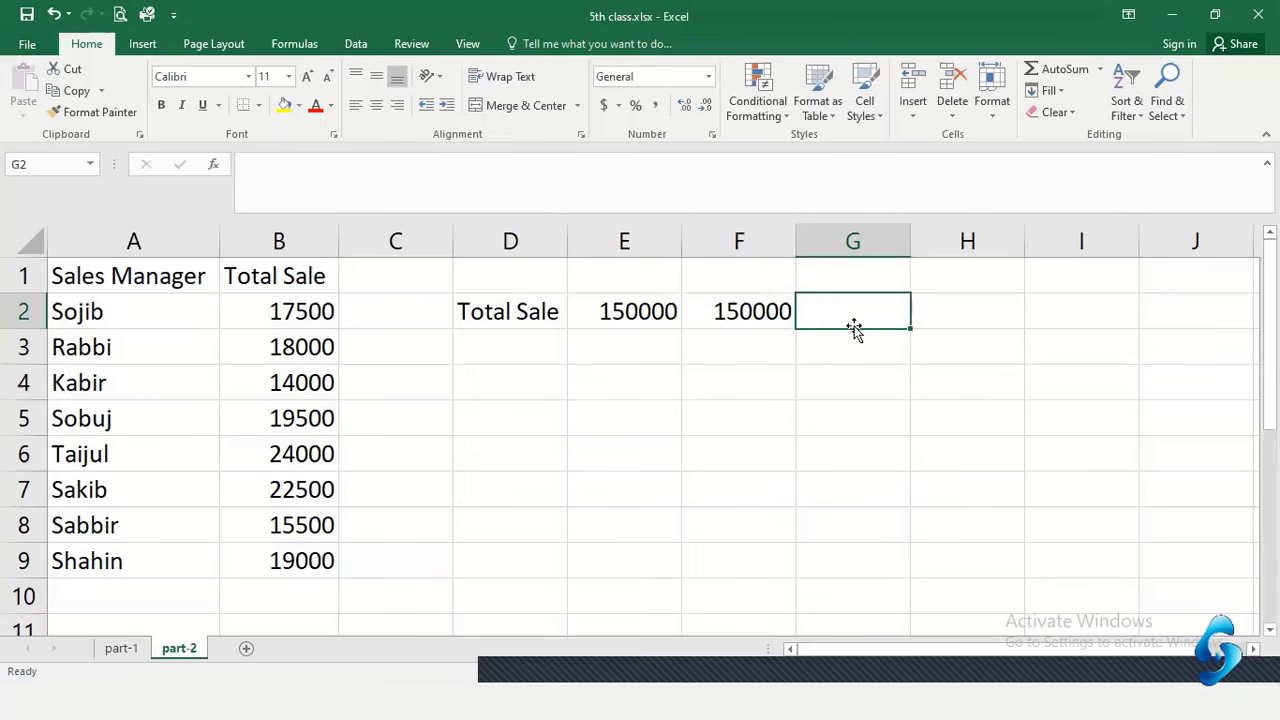
text(=)
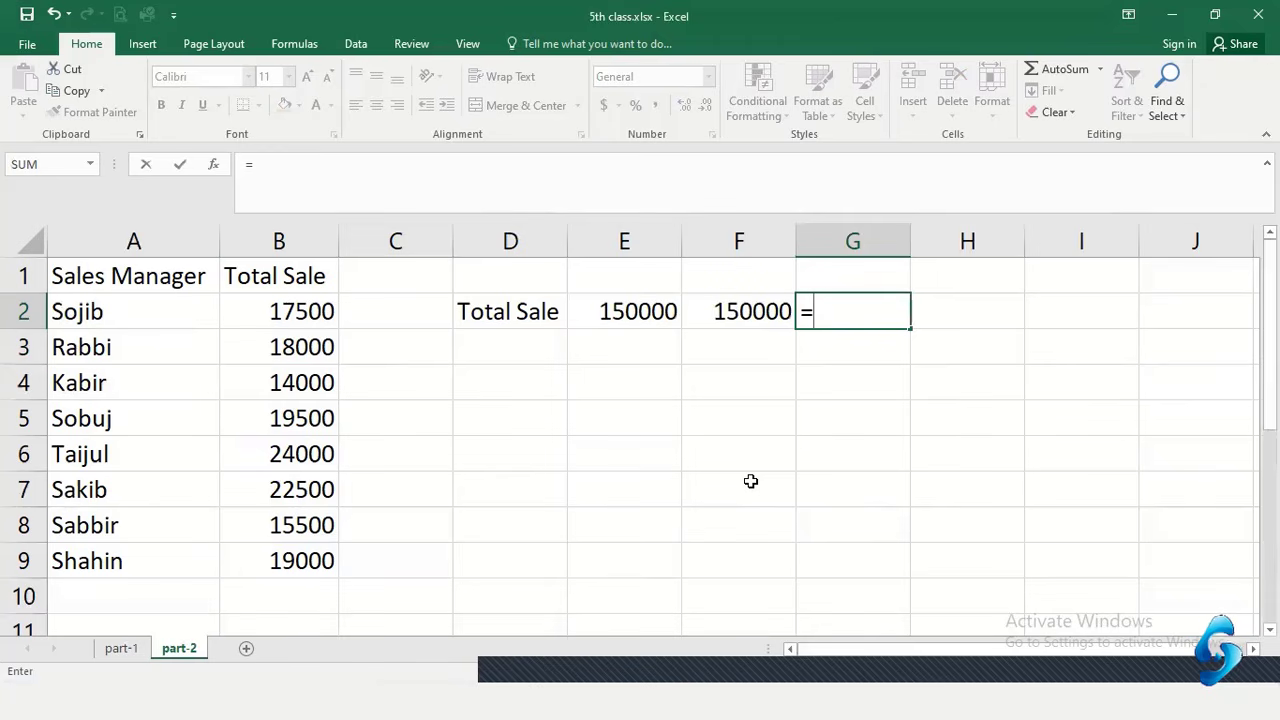
text(sum)
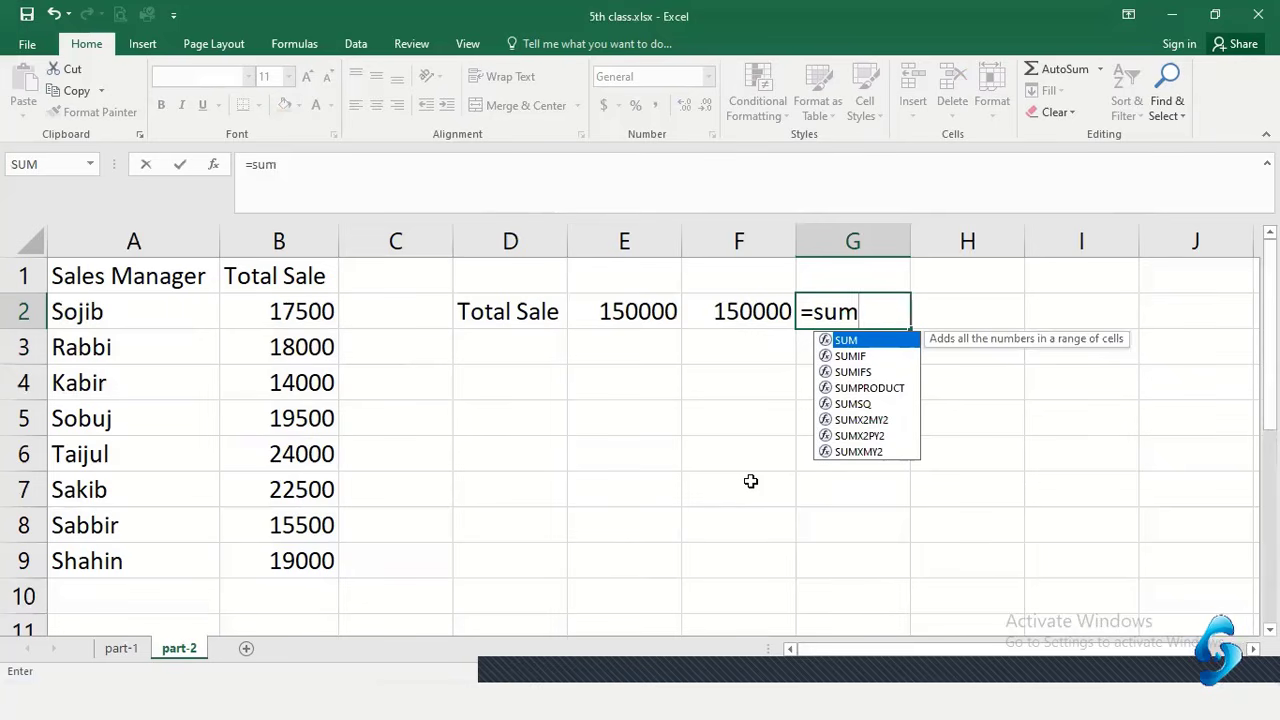
key(Tab)
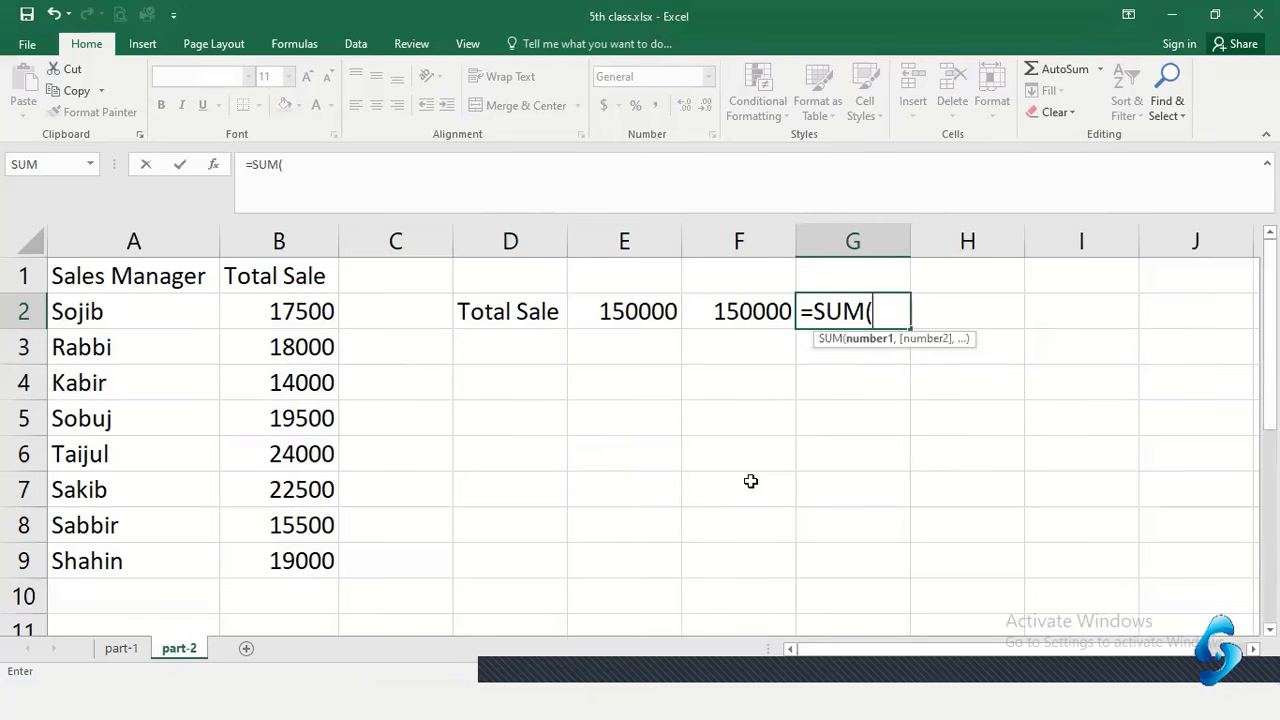
key(ctrl+z)
key(Right)
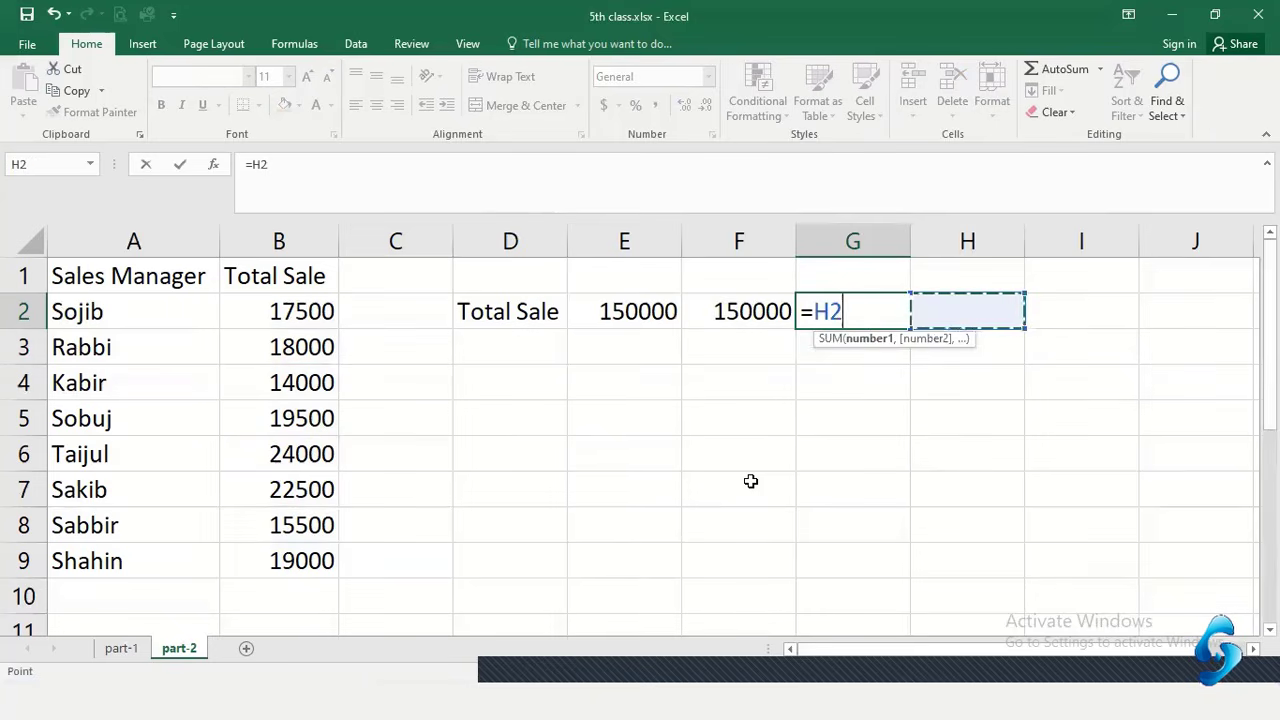
key(Left)
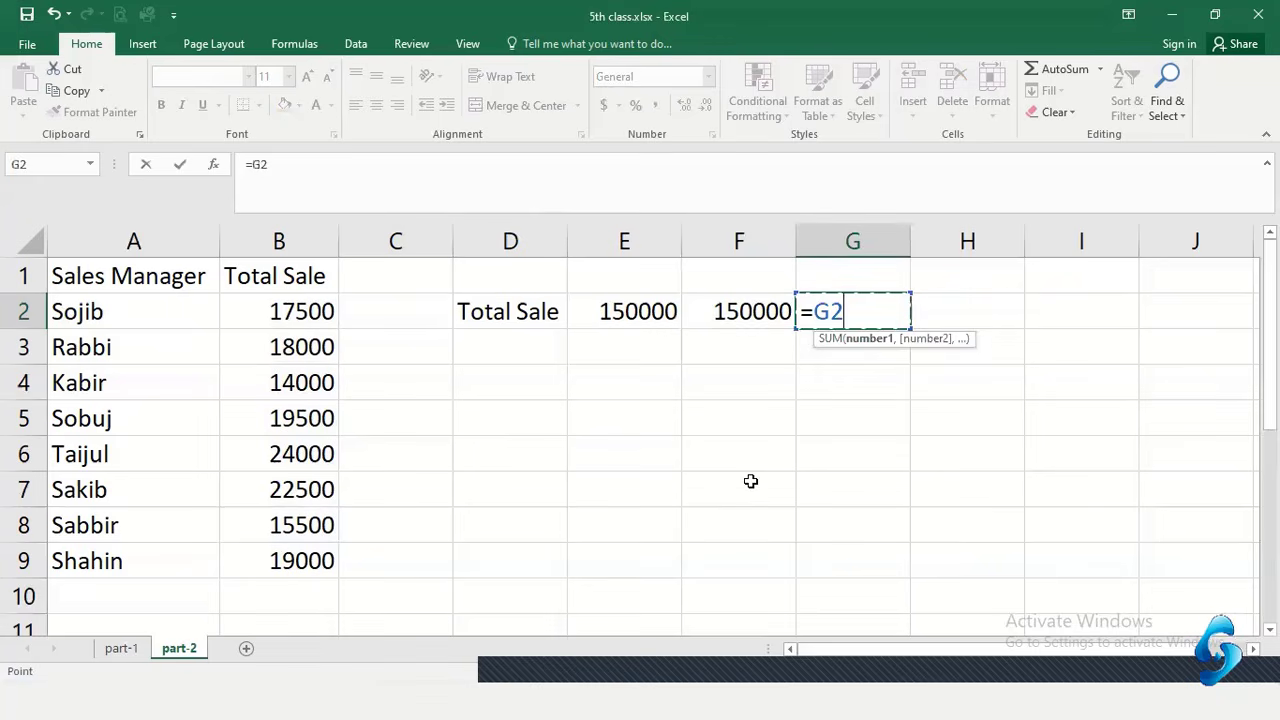
key(BackSpace)
key(BackSpace)
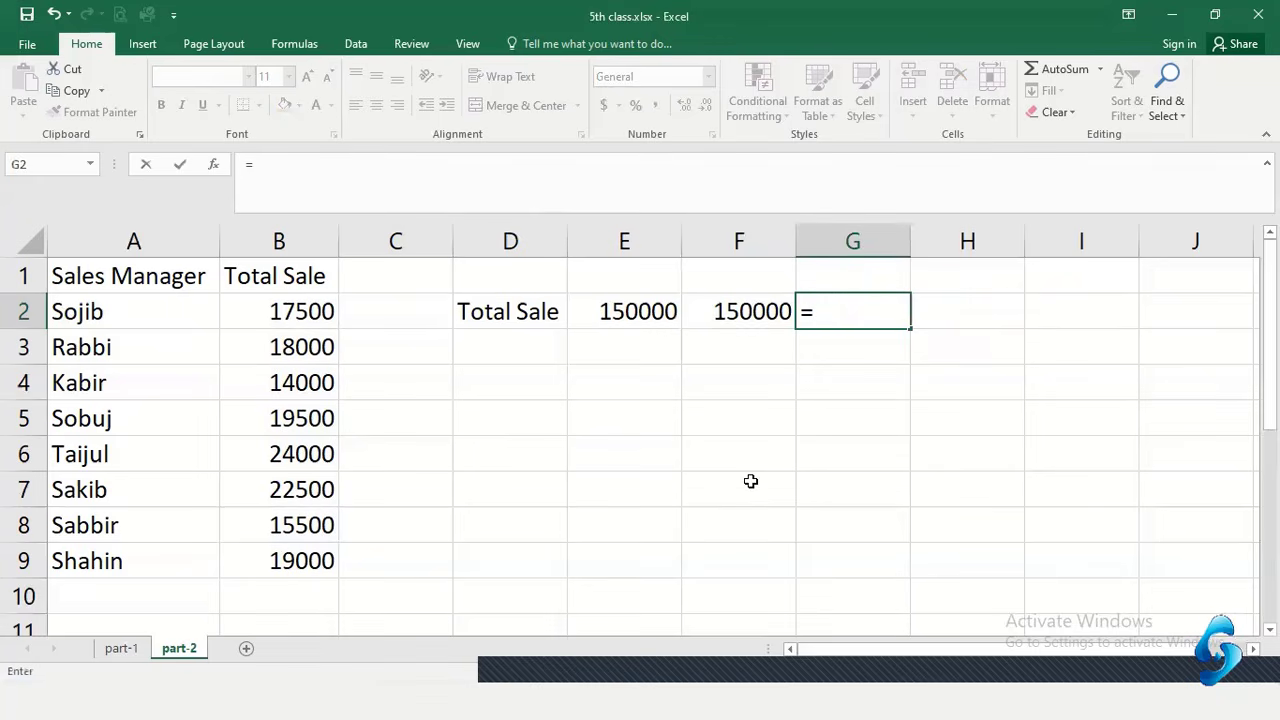
Complete G2's formula as =sum(b2:b9), showing 150000
text(sum)
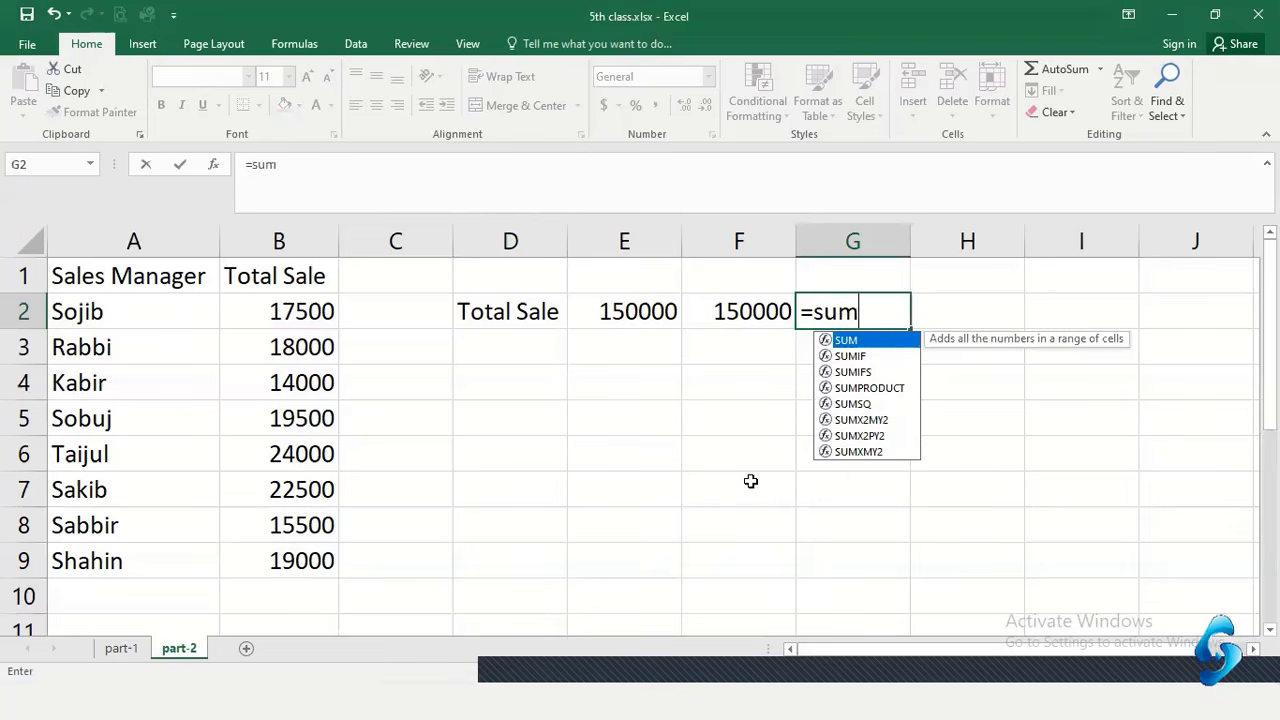
text(()
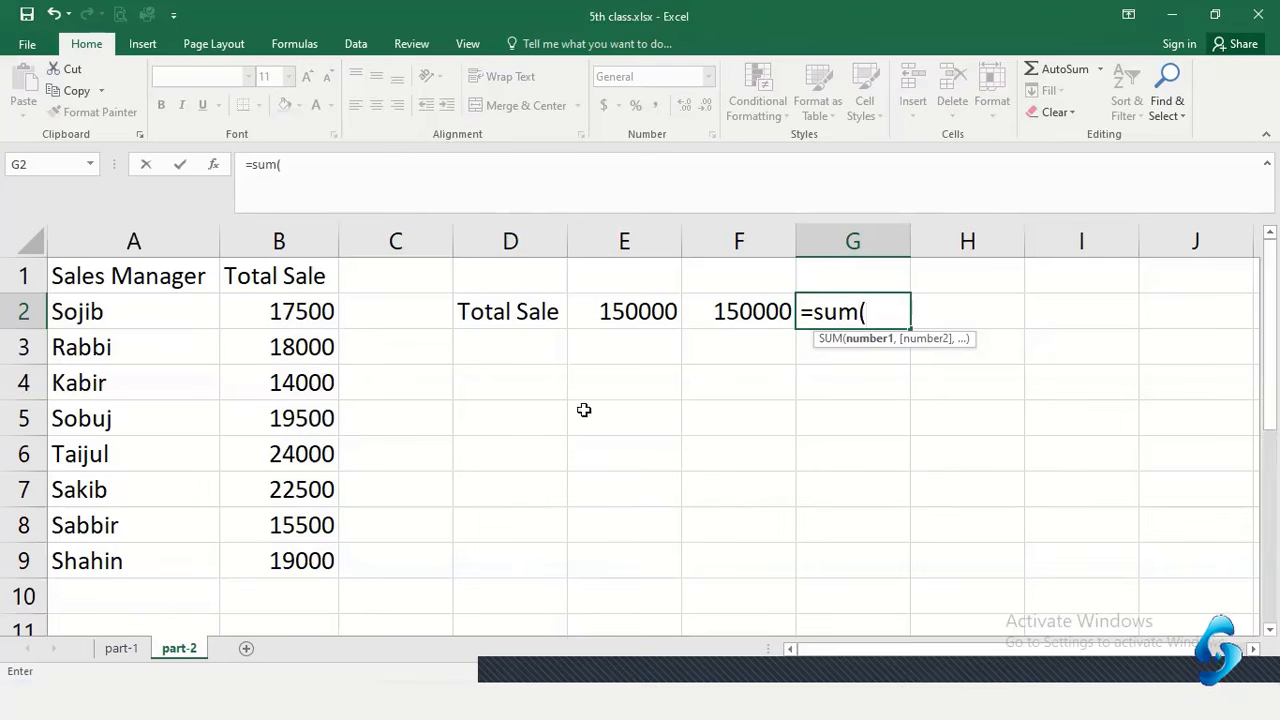
text(b2:)
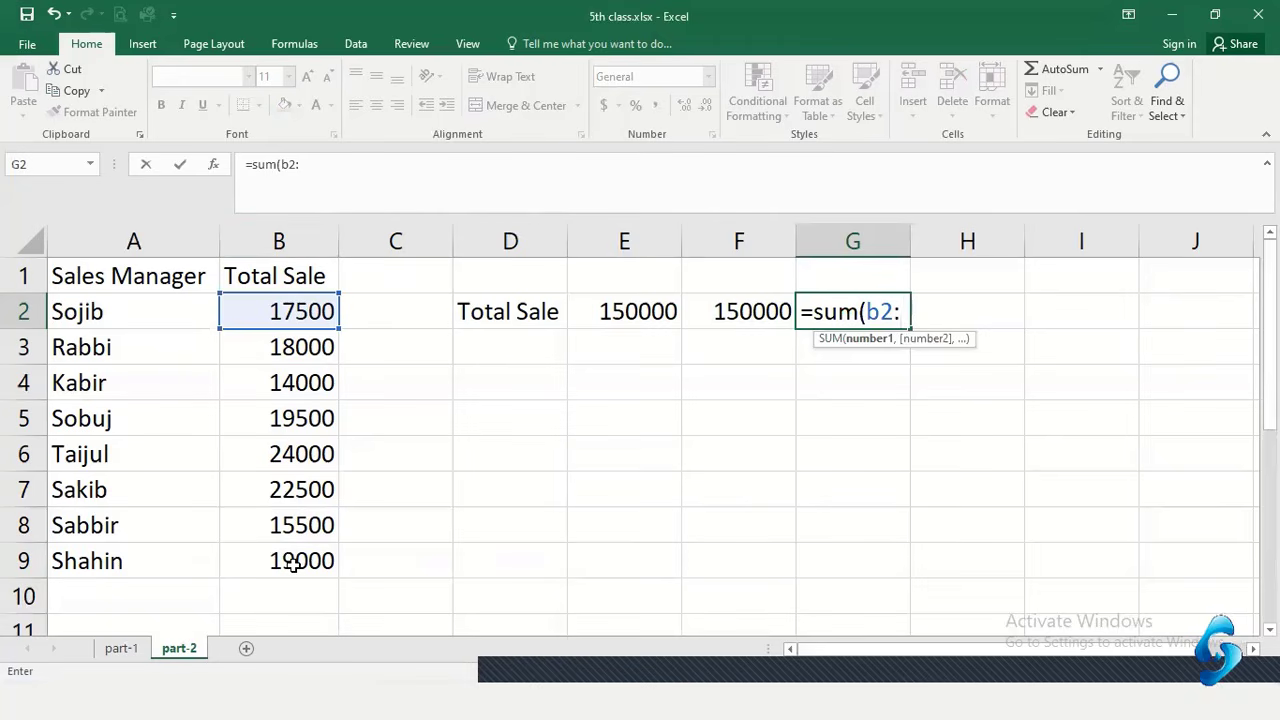
text(b)
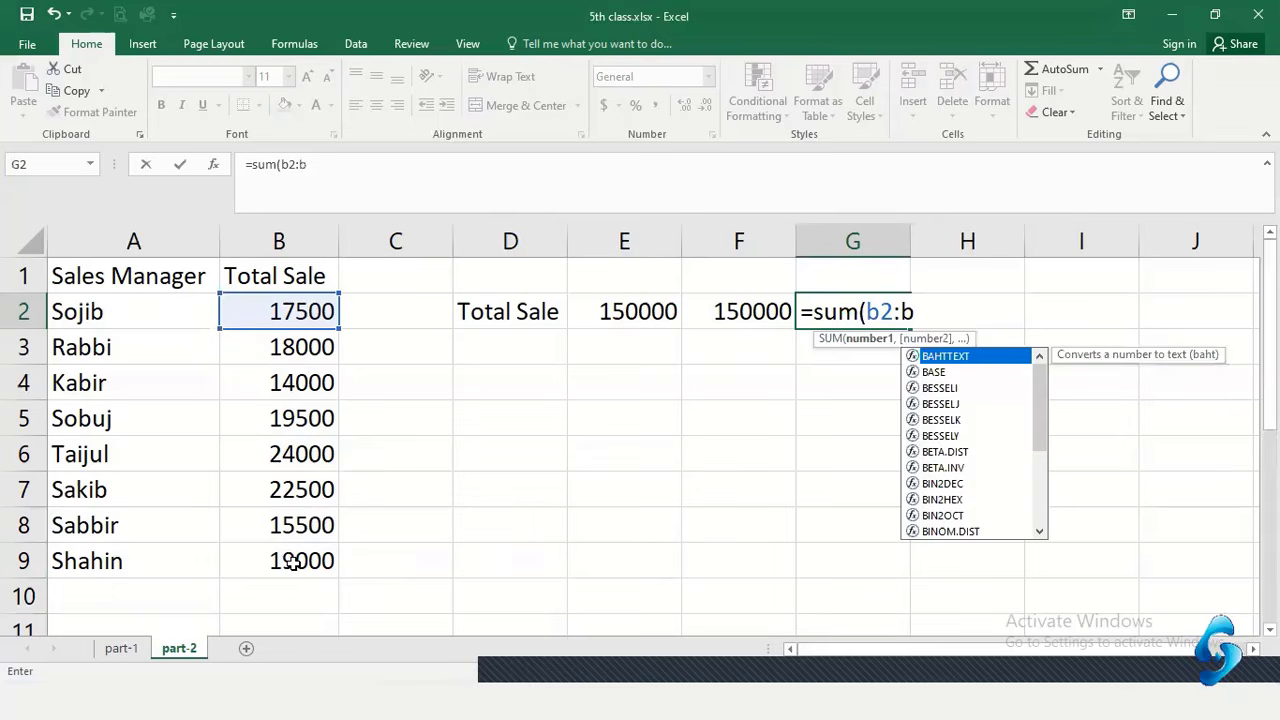
text(9)
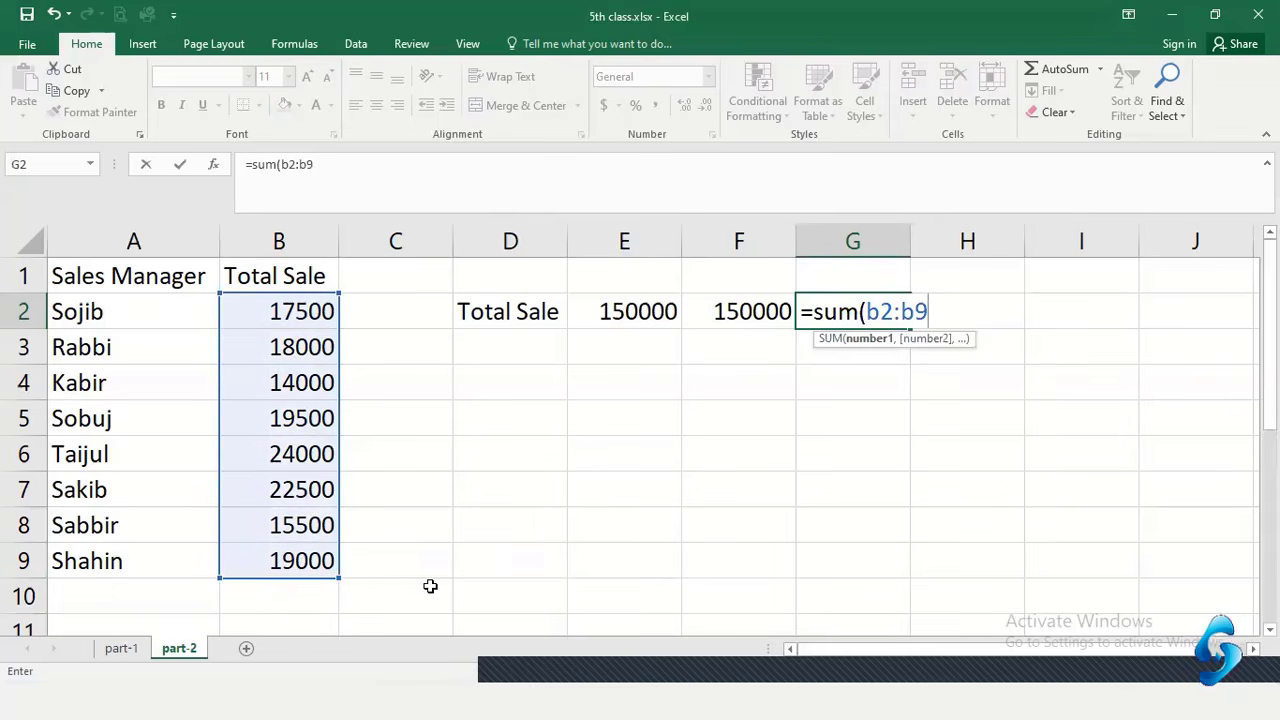
key(BackSpace)
text(9))
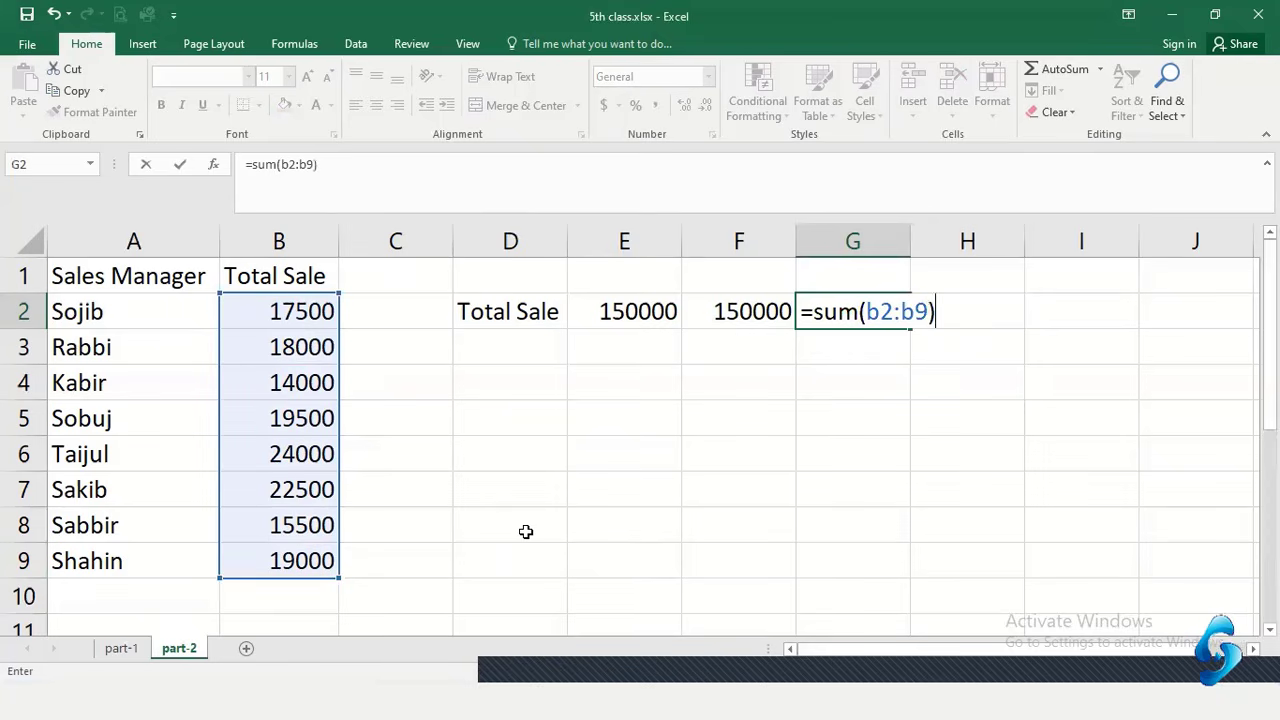
key(Return)
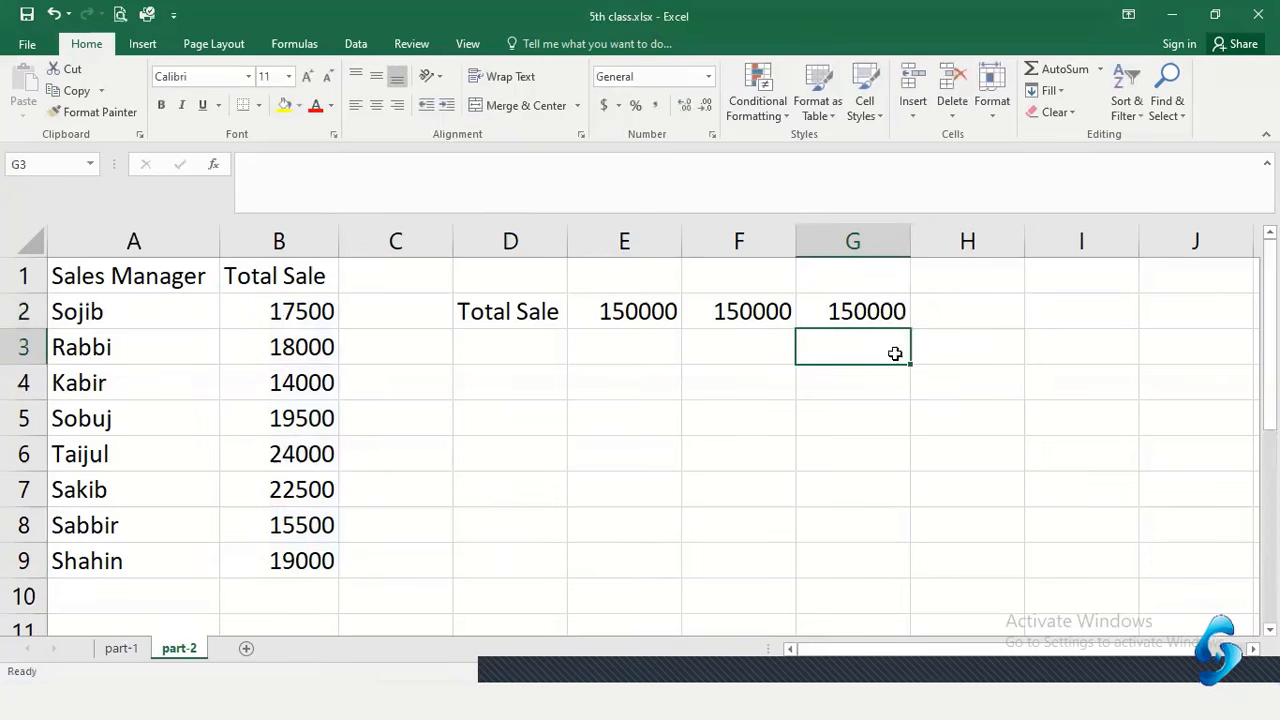
Re-enter G2 as =sum(B2:B9) by dragging over the sales range, still 150000
click(866, 321)
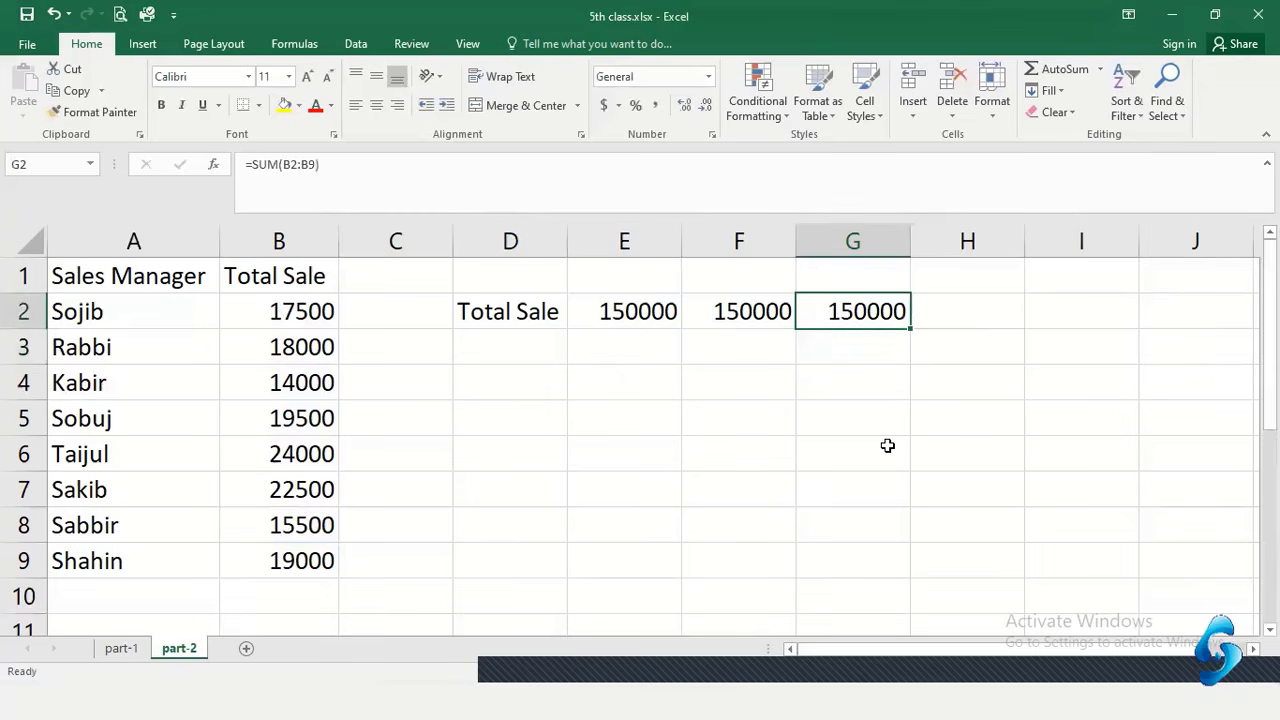
text(=)
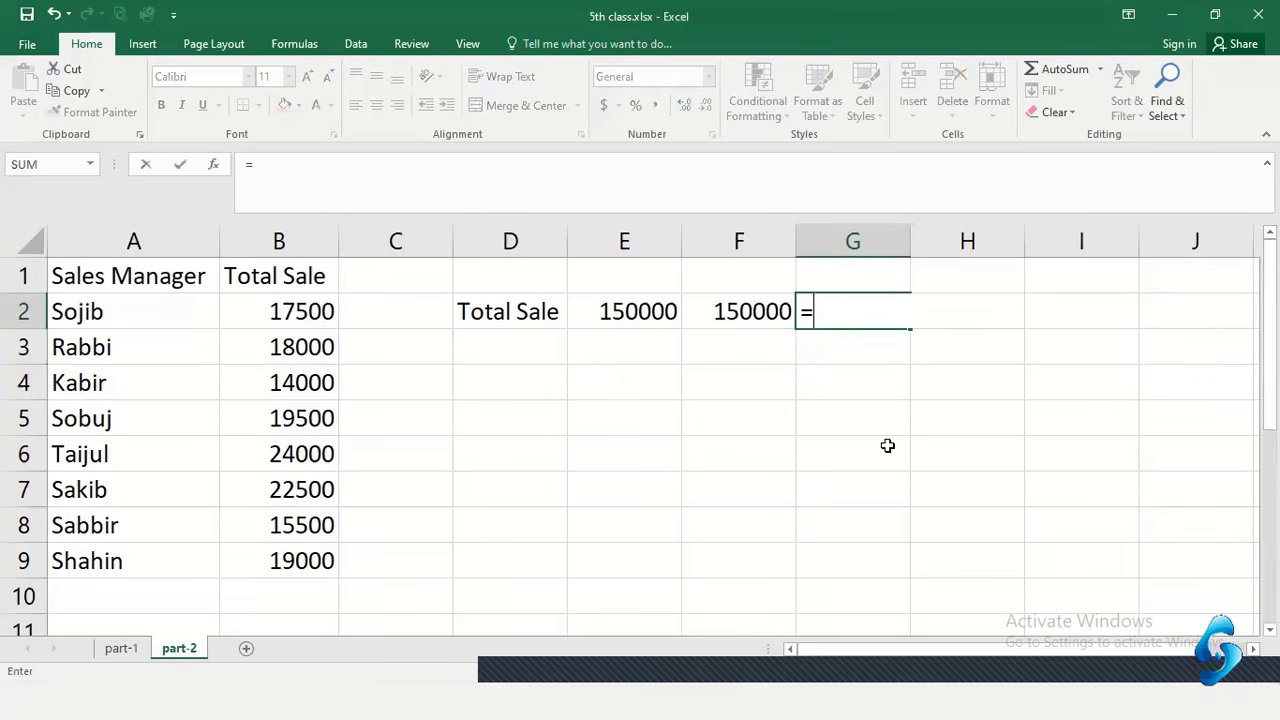
text(sum)
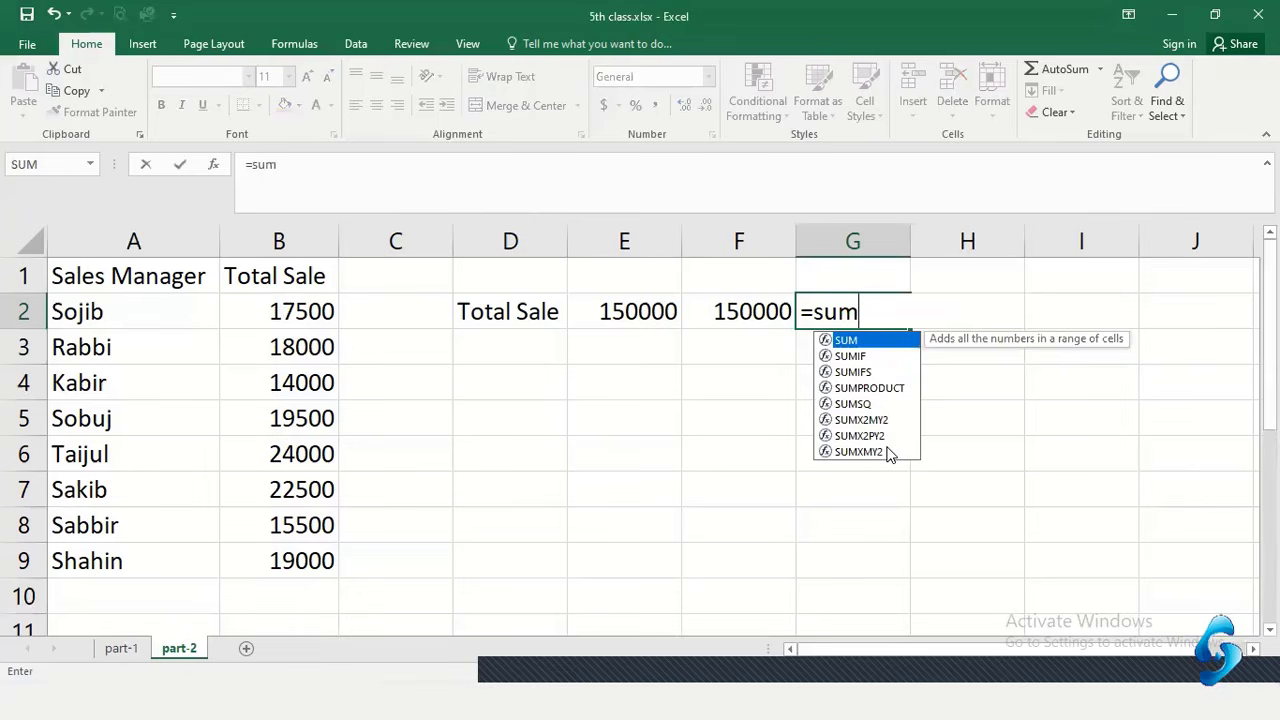
text(()
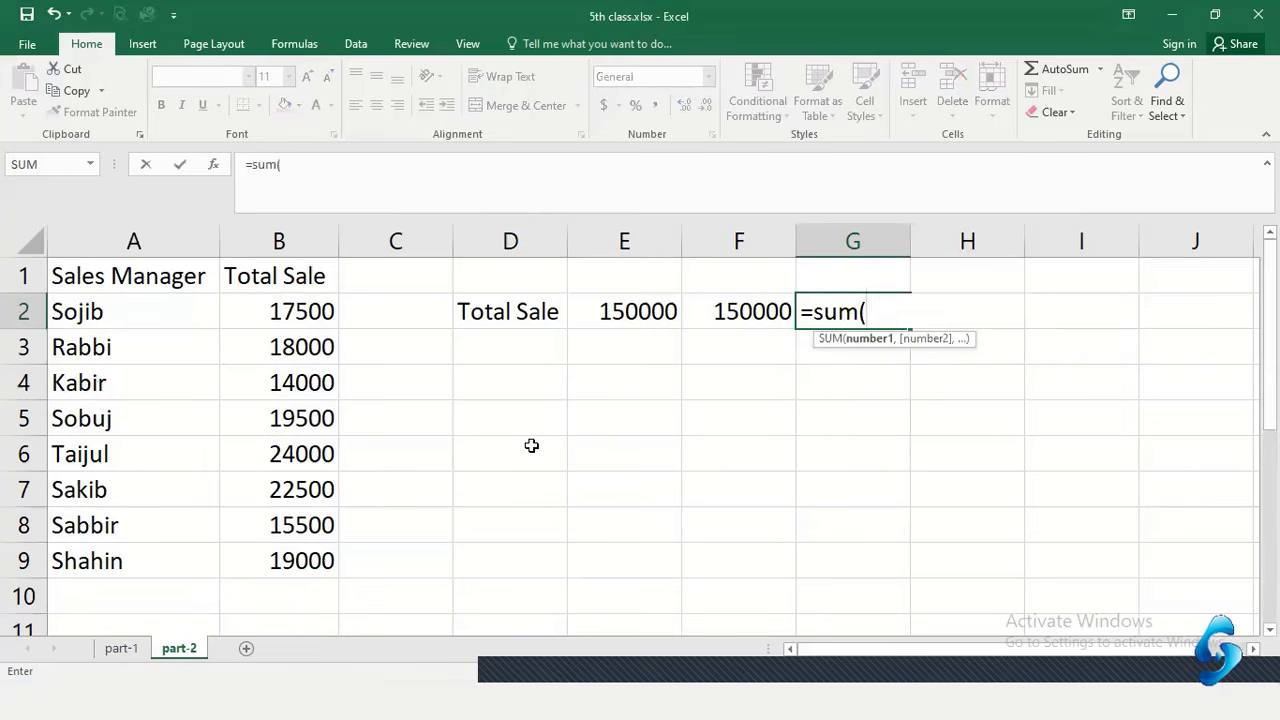
drag(314, 312, 307, 549)
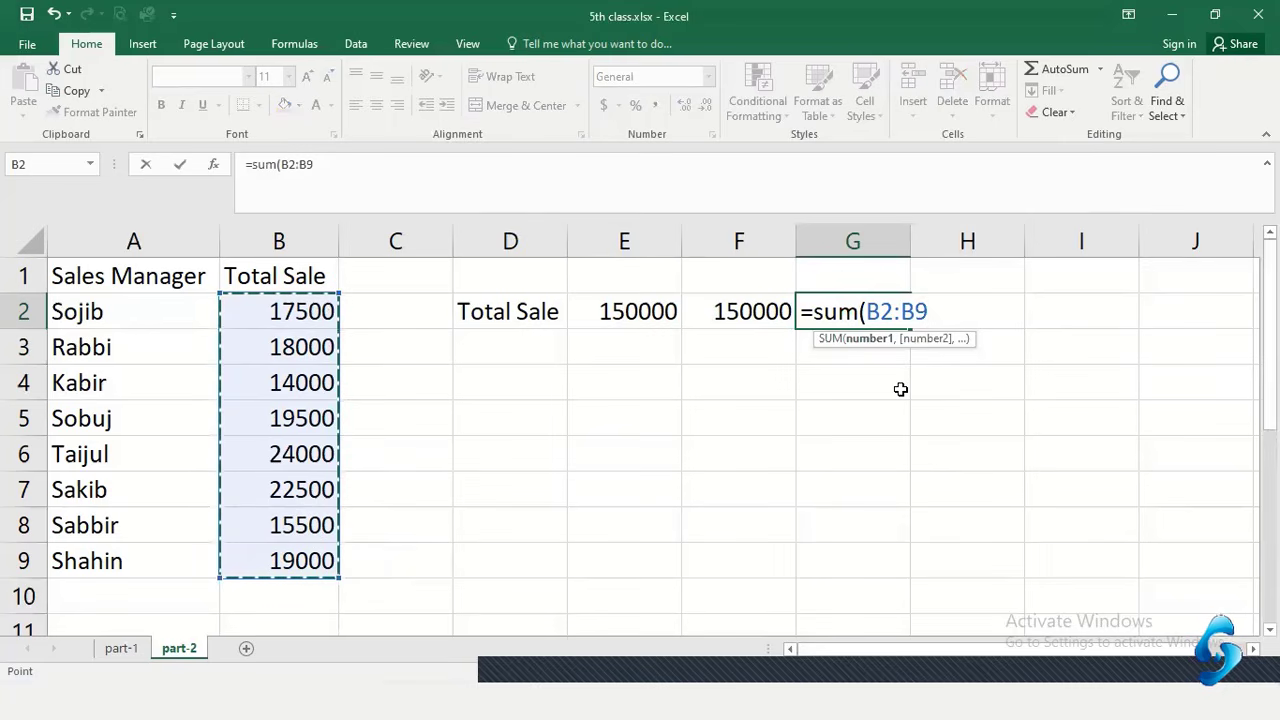
text())
key(Return)
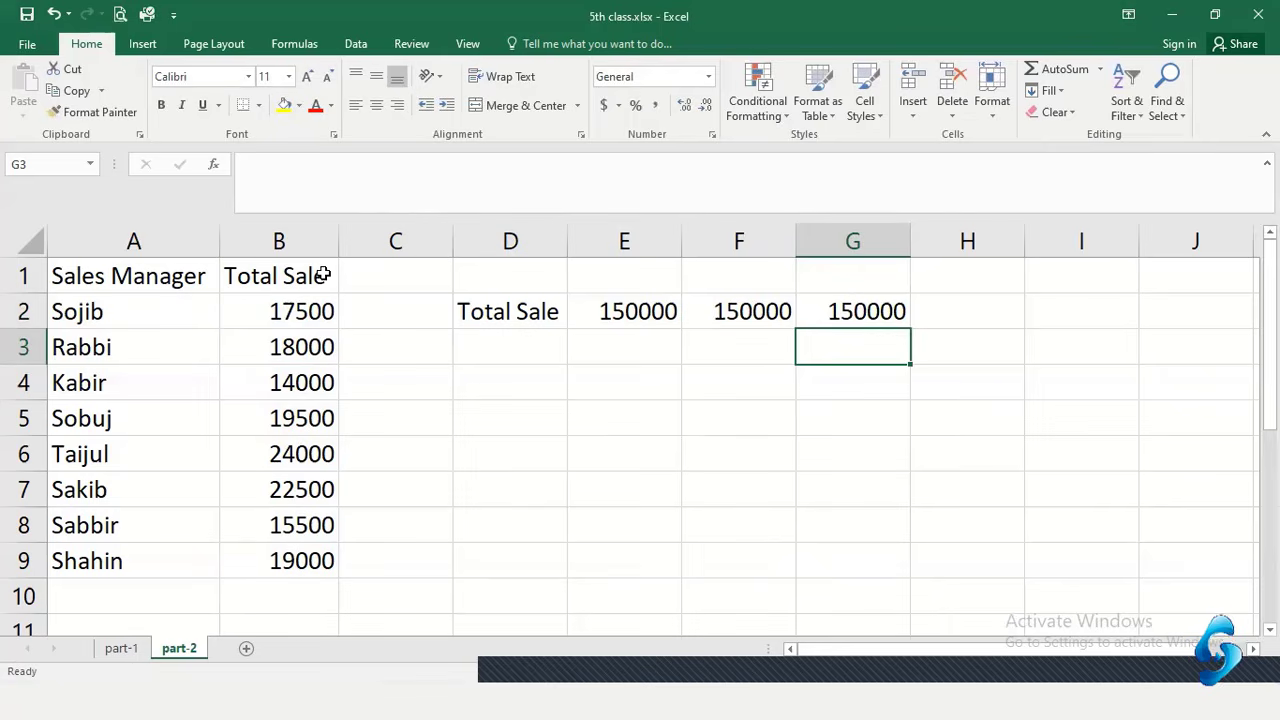
AutoSum the sales column into B10, giving 150000
click(280, 598)
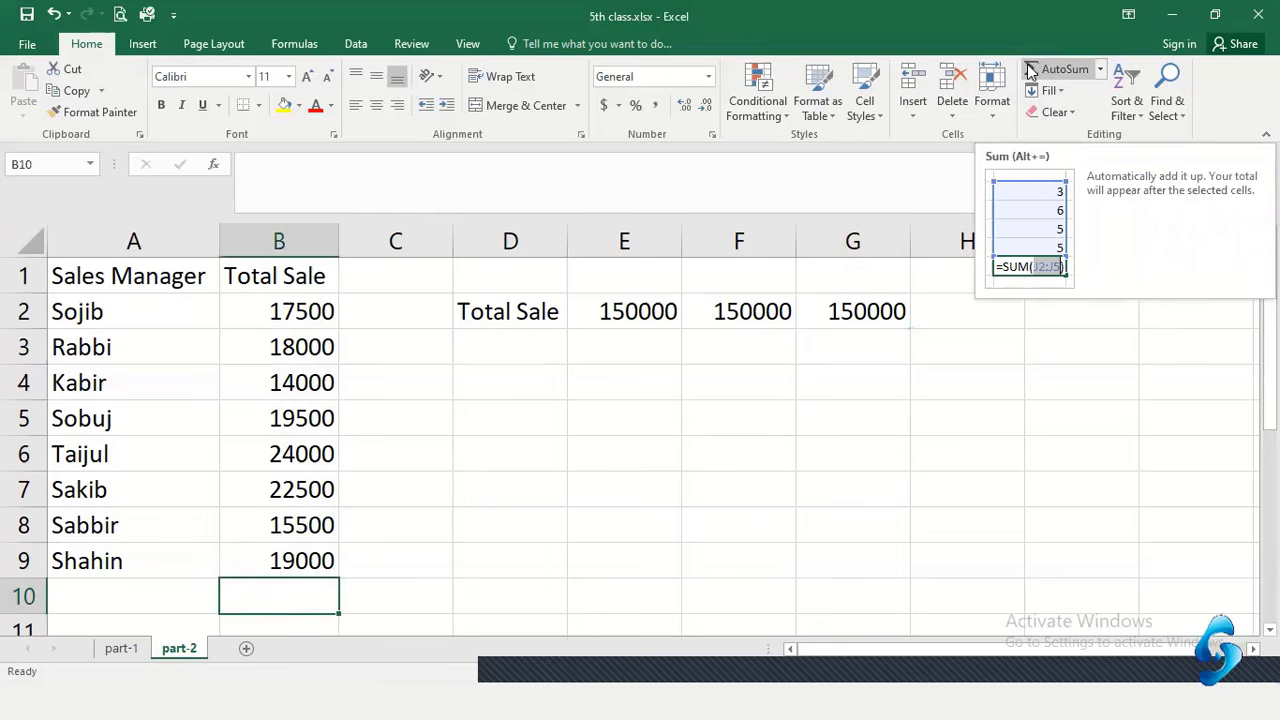
click(1100, 70)
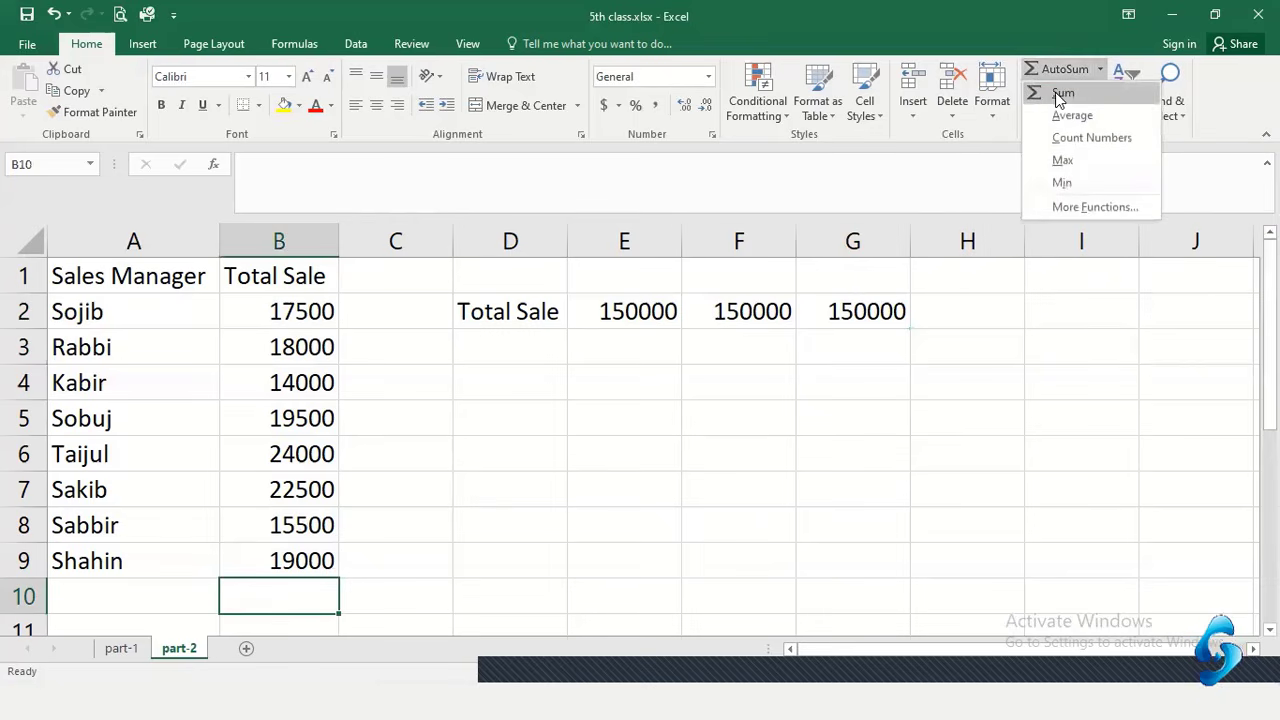
click(1055, 24)
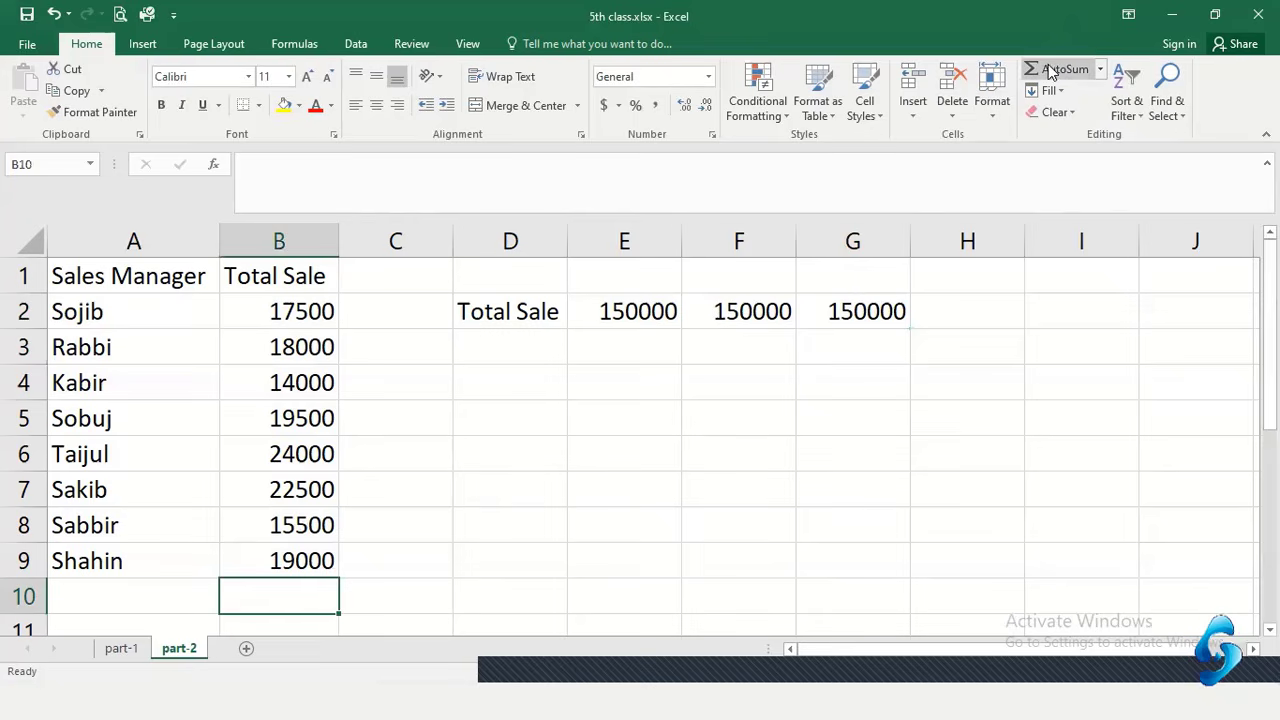
click(1048, 72)
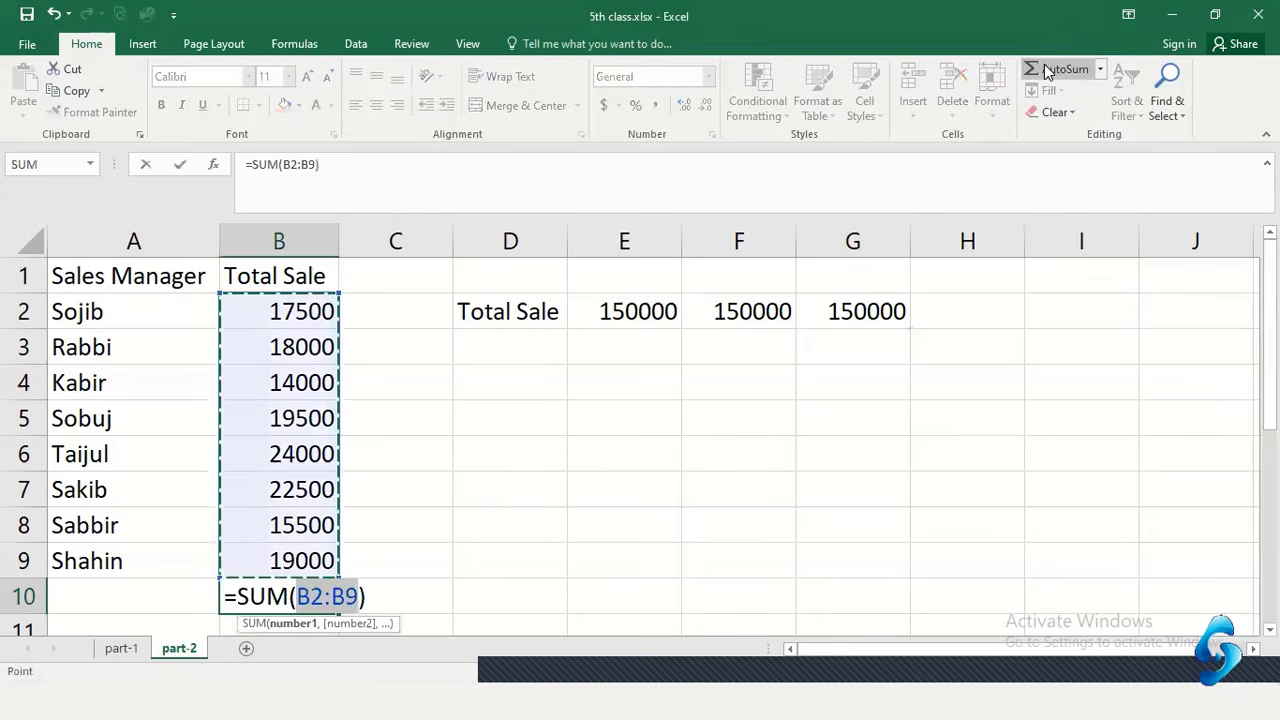
key(Return)
Format the B10 total with red font colour and bold
click(260, 555)
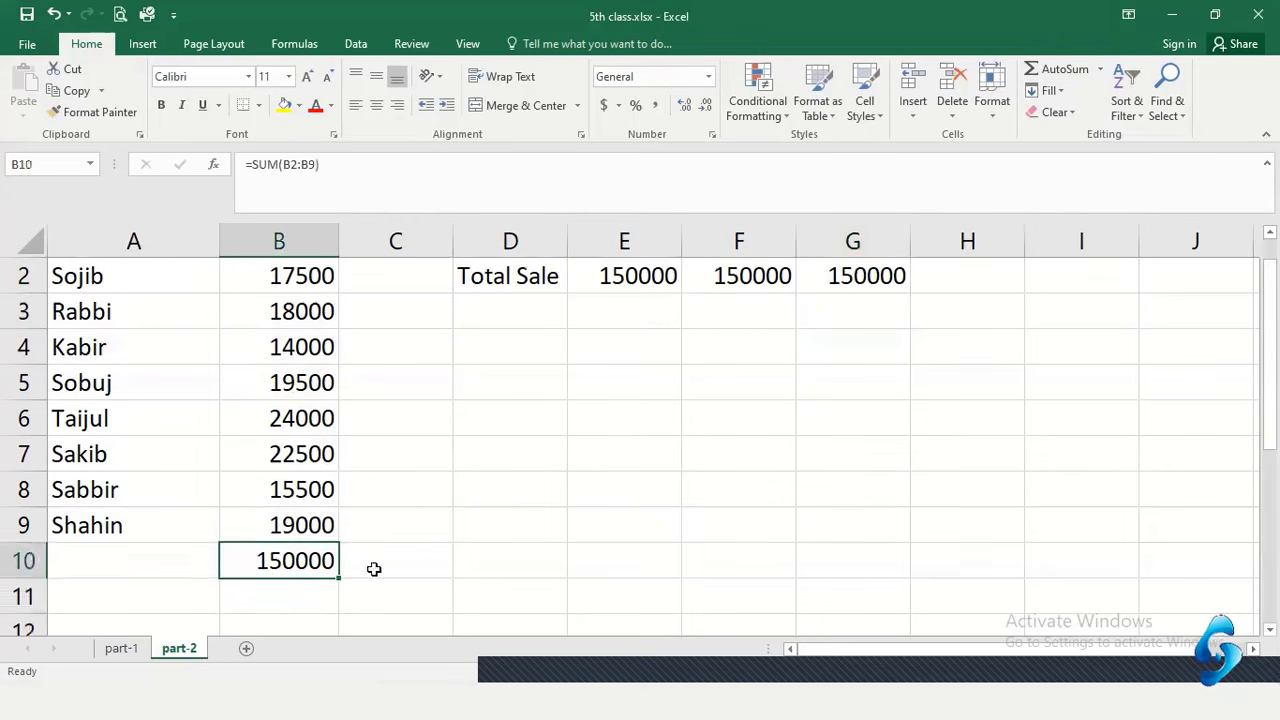
scroll(375, 550, up, 1)
click(315, 105)
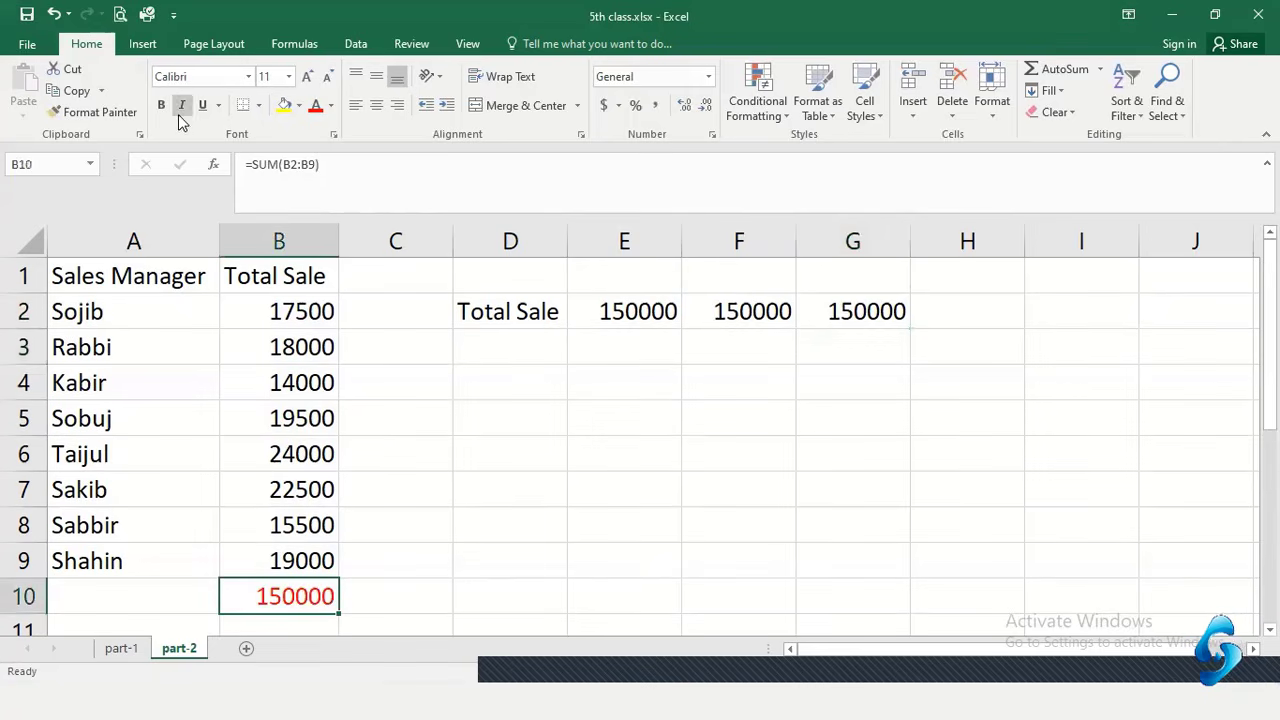
click(161, 105)
click(467, 541)
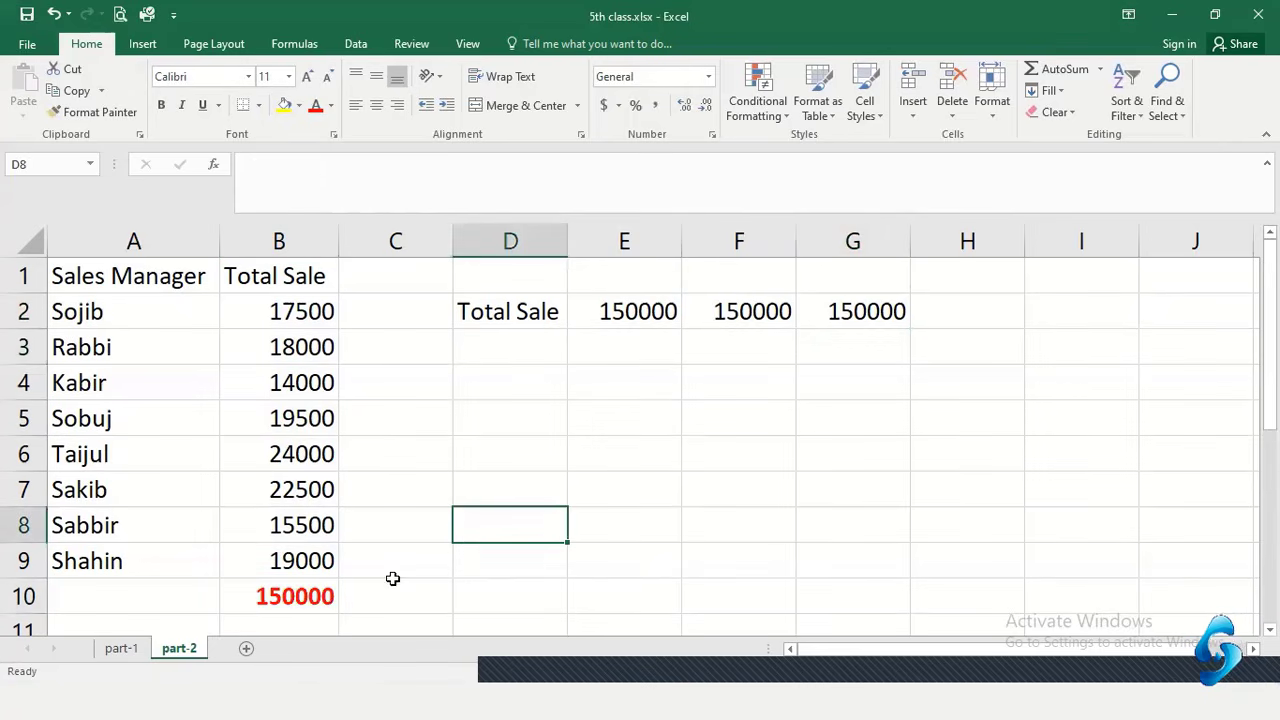
click(297, 581)
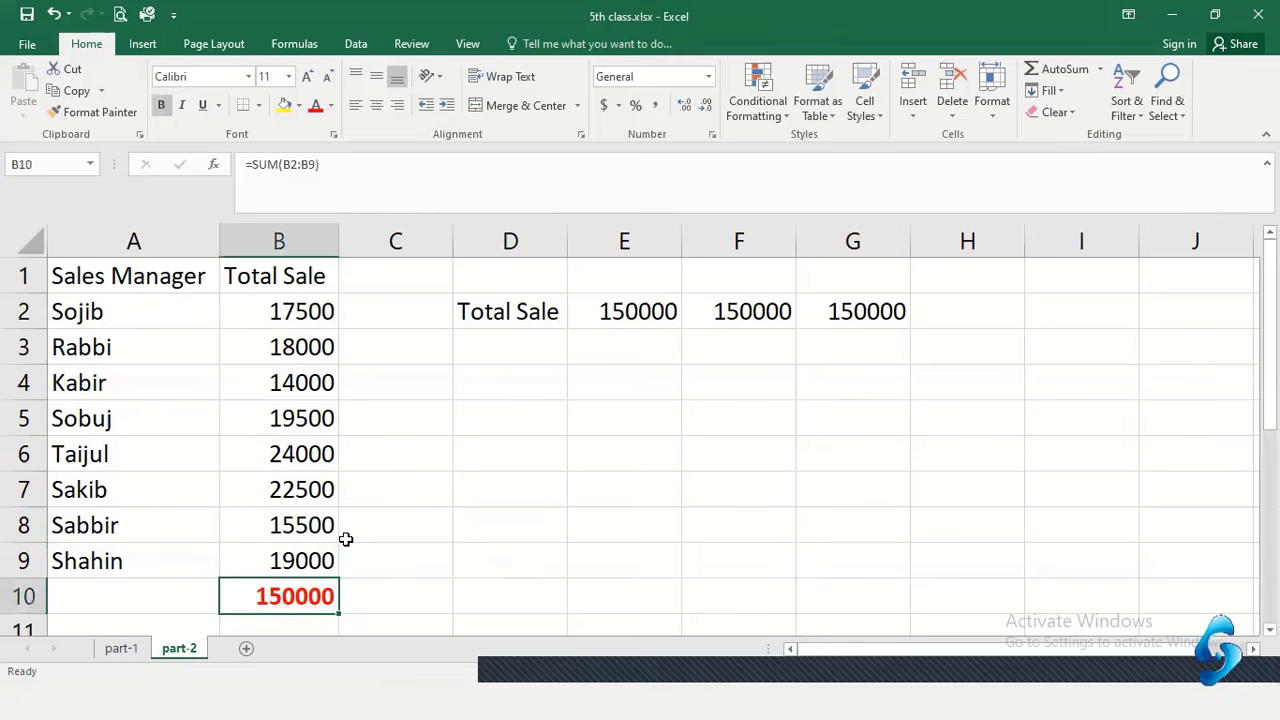
click(420, 522)
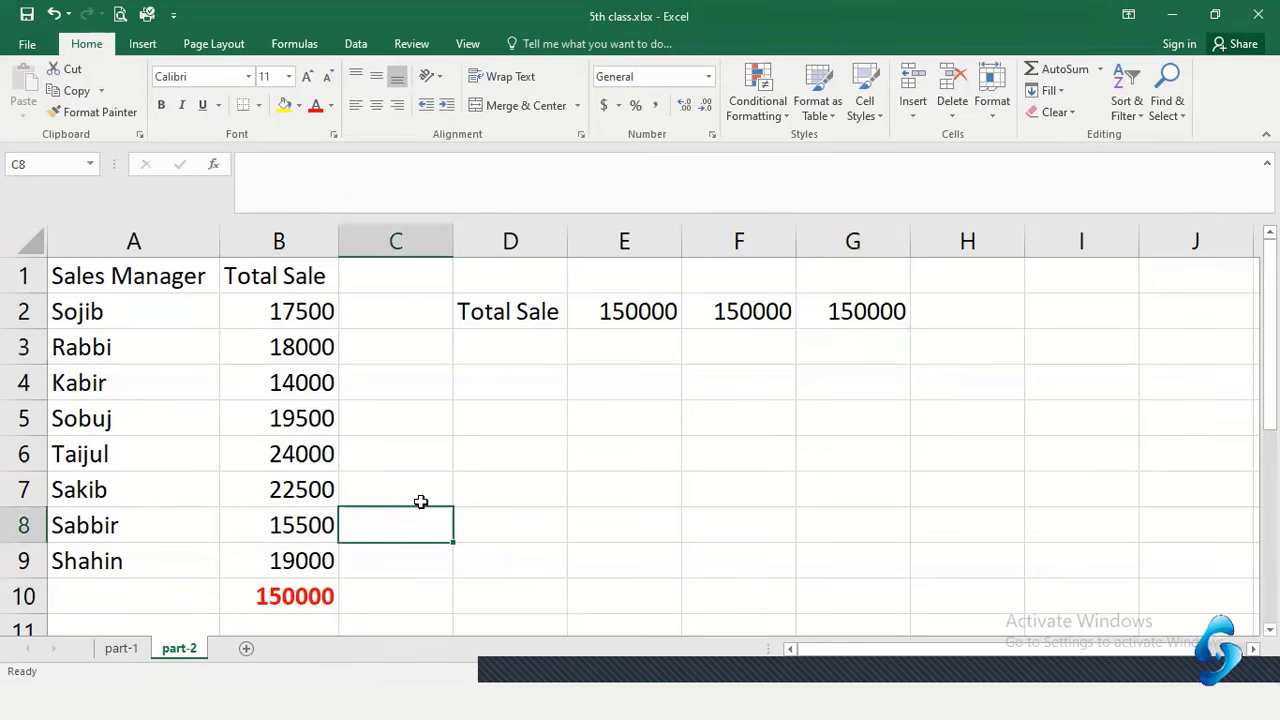
click(544, 473)
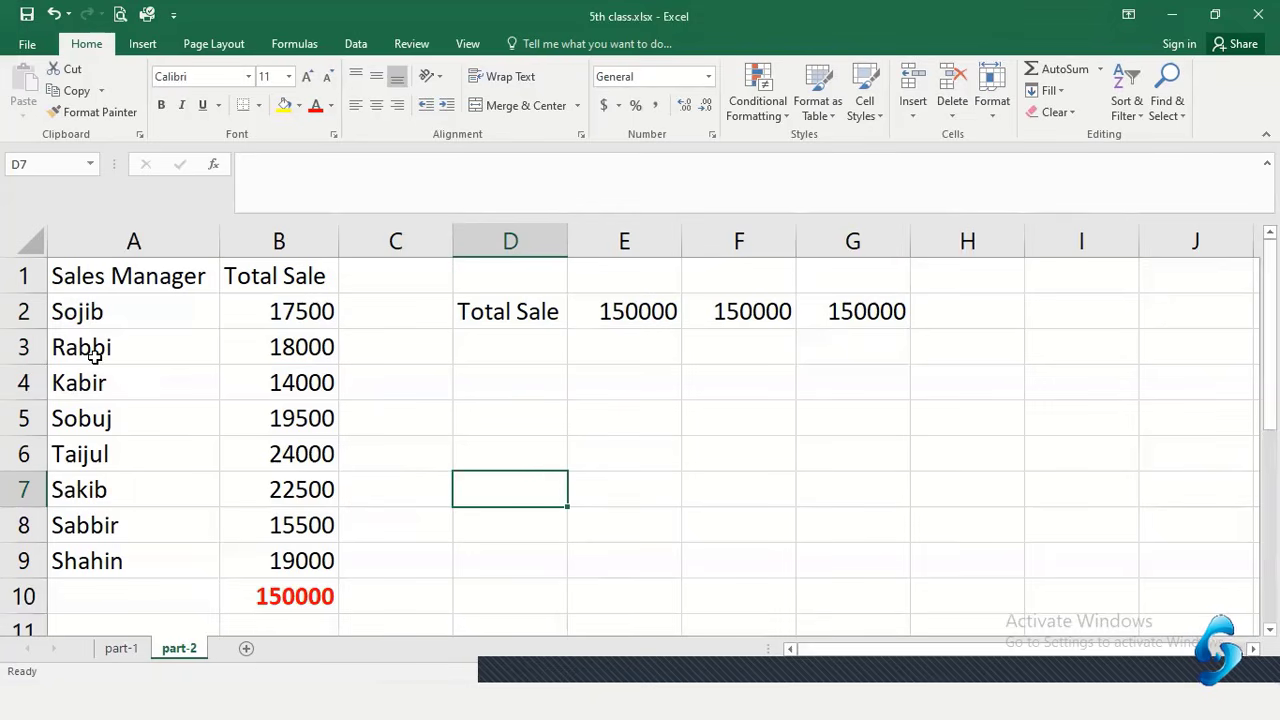
Change B3's sale from 18000 to 18500 and check B10 updates to 150500
click(285, 343)
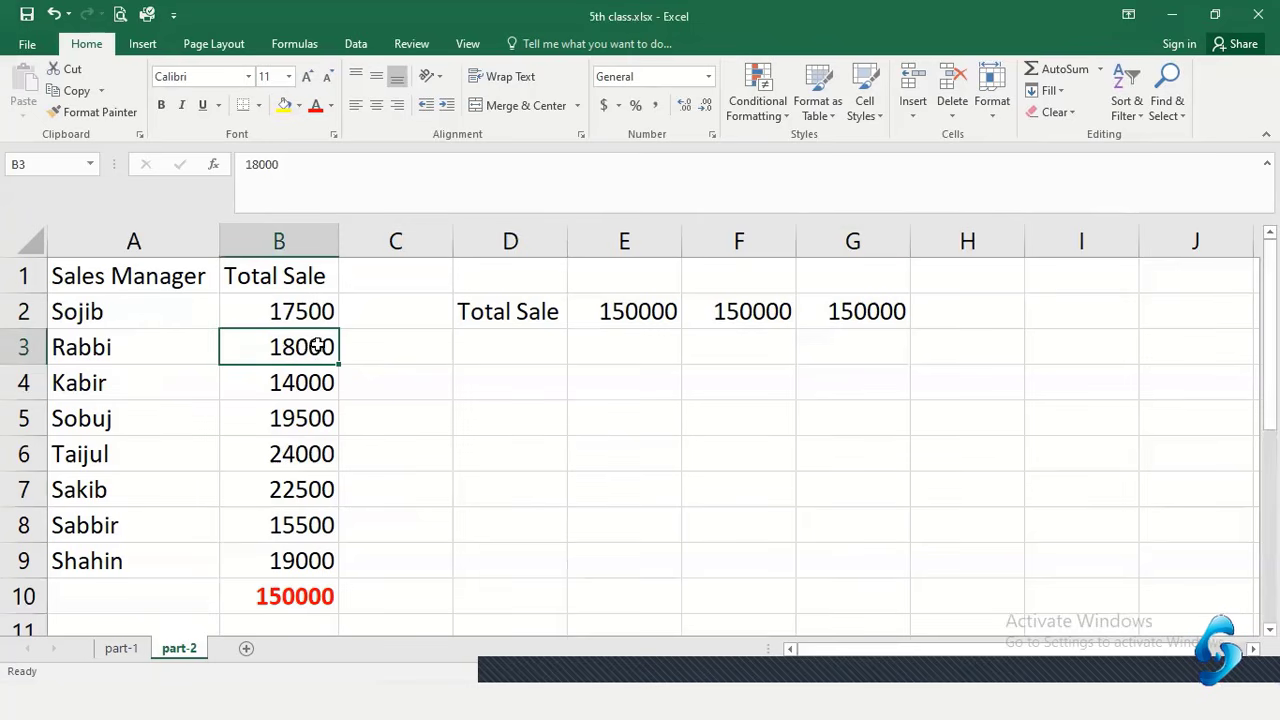
double_click(315, 346)
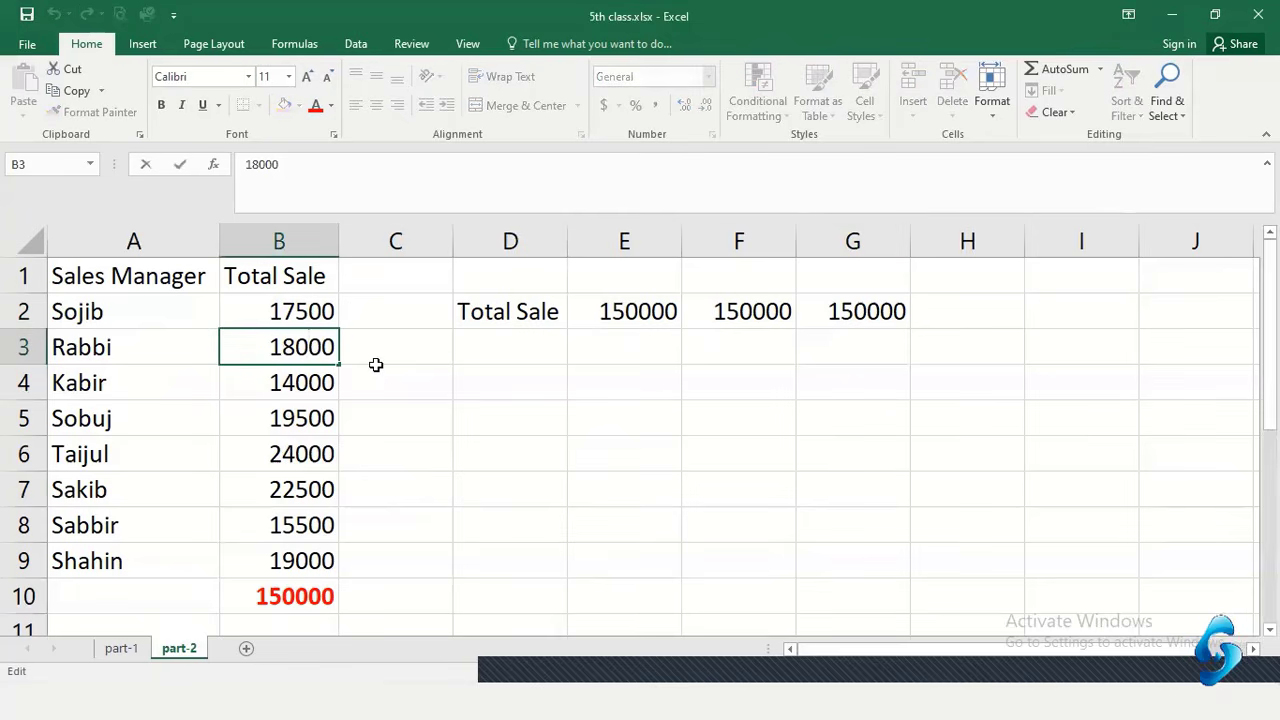
key(BackSpace)
text(5)
key(Return)
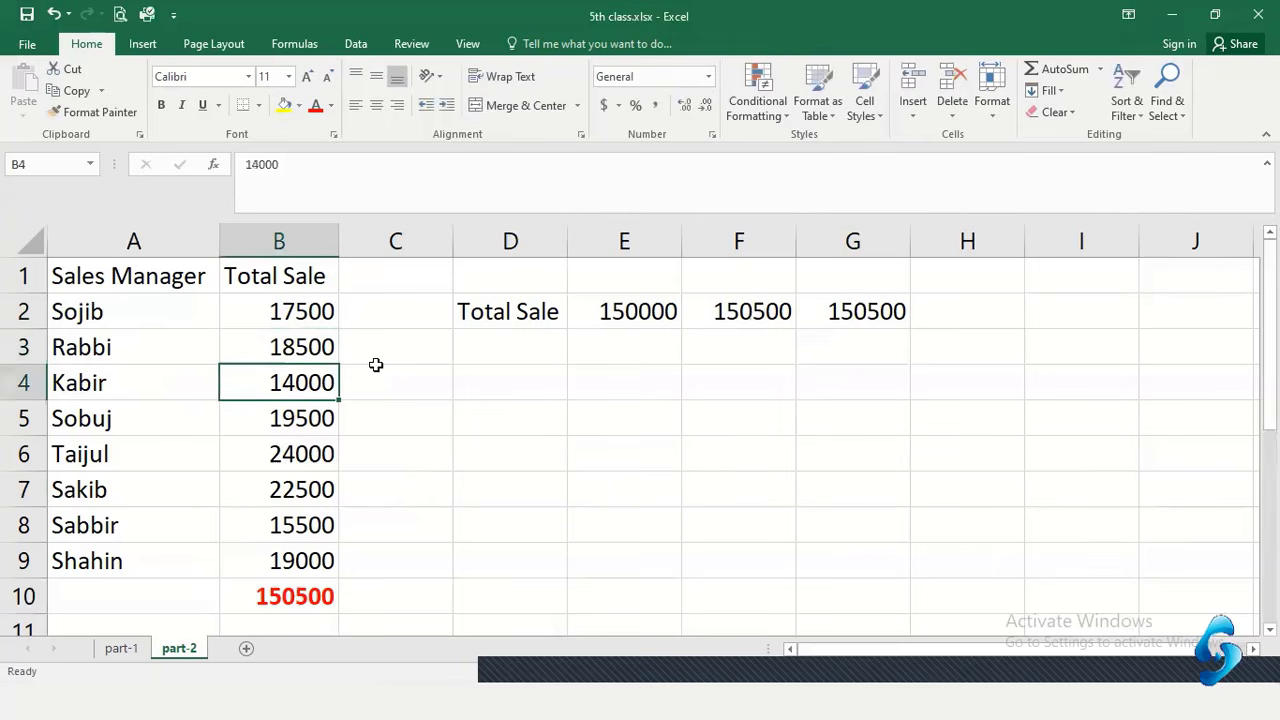
click(328, 598)
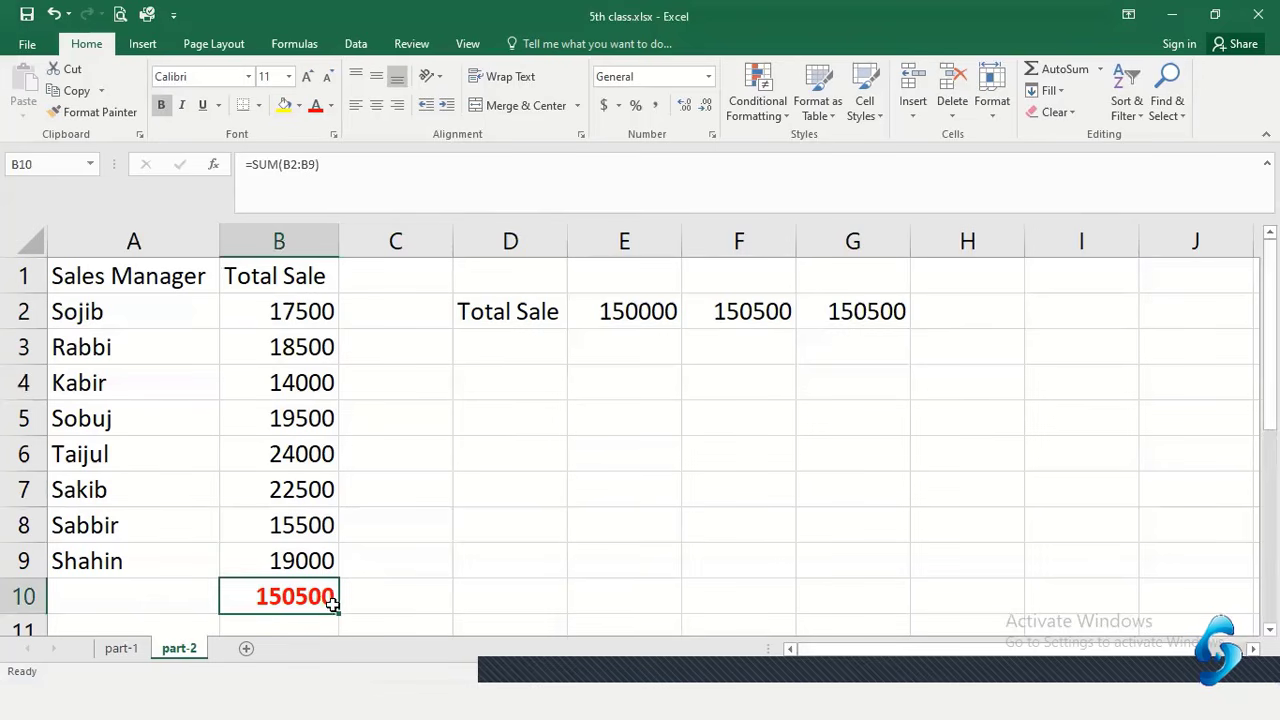
click(664, 312)
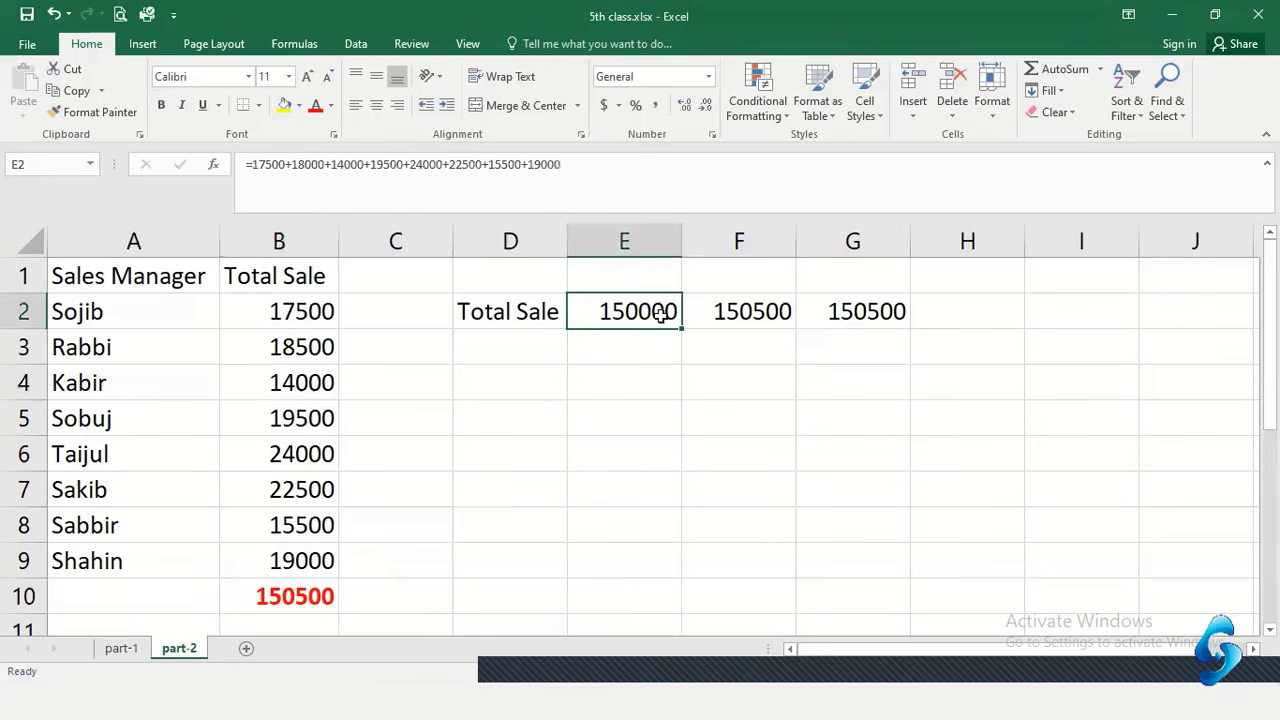
click(760, 312)
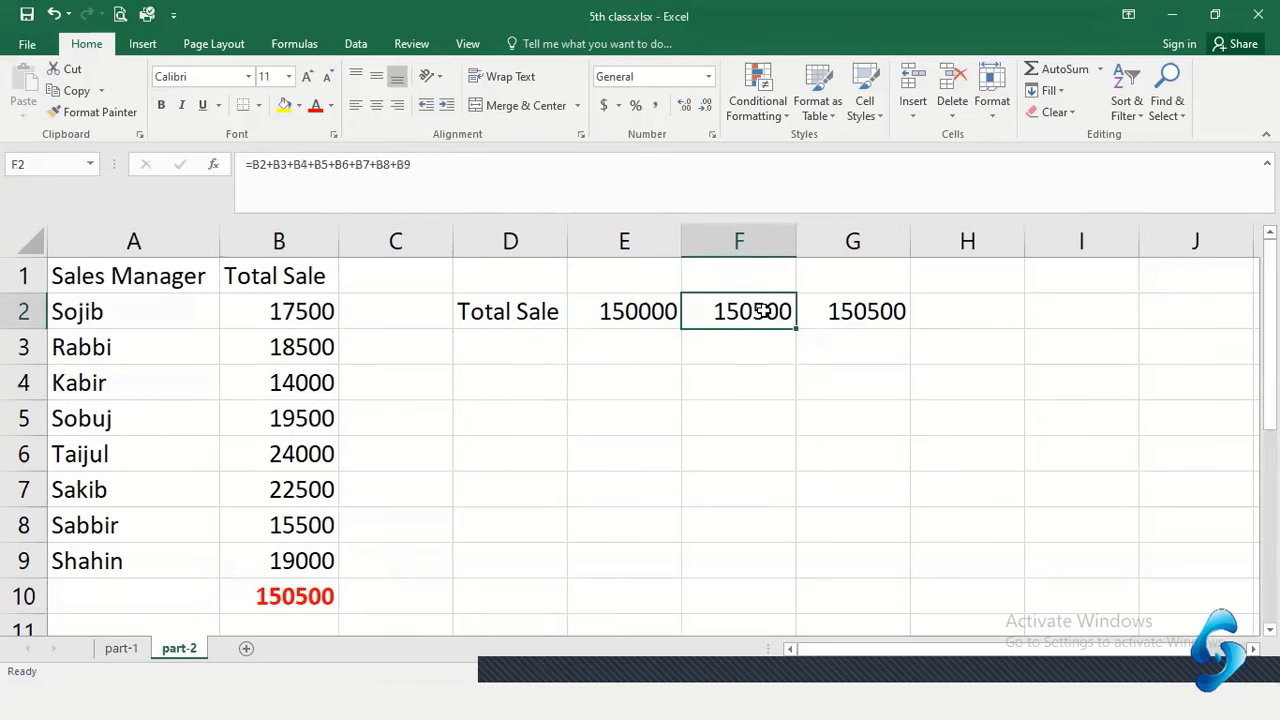
click(873, 312)
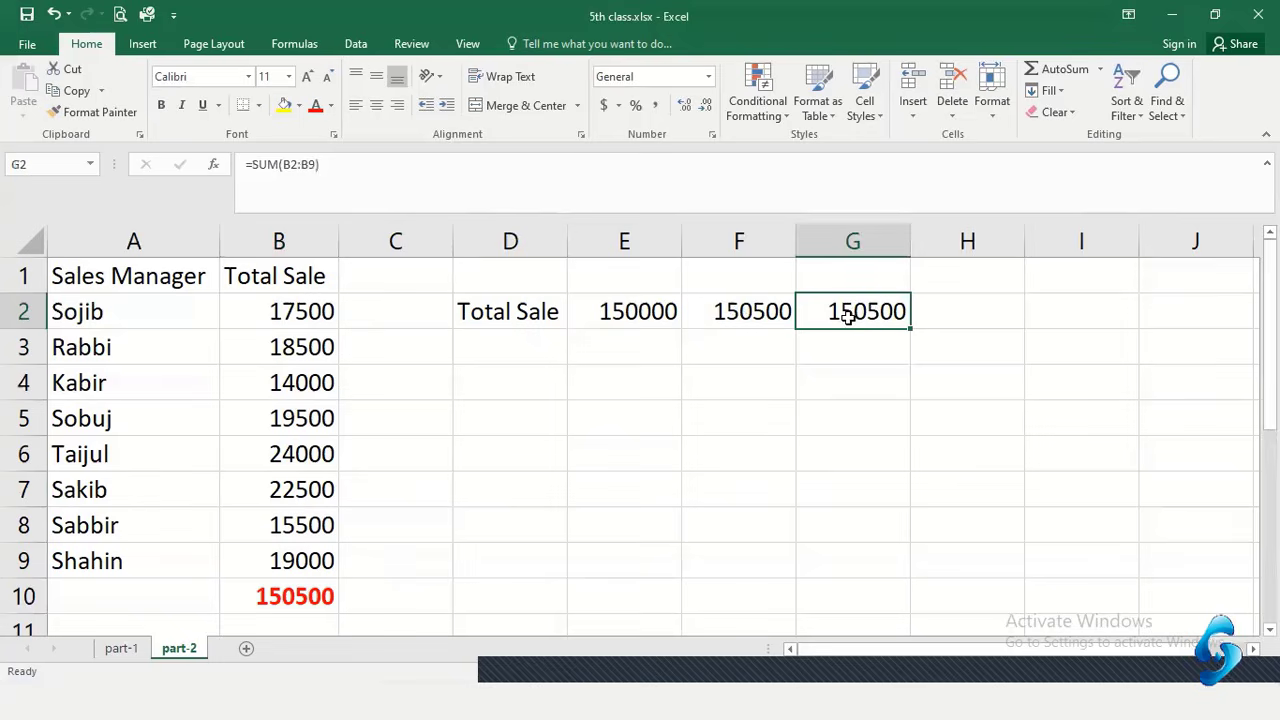
drag(843, 310, 737, 314)
click(329, 598)
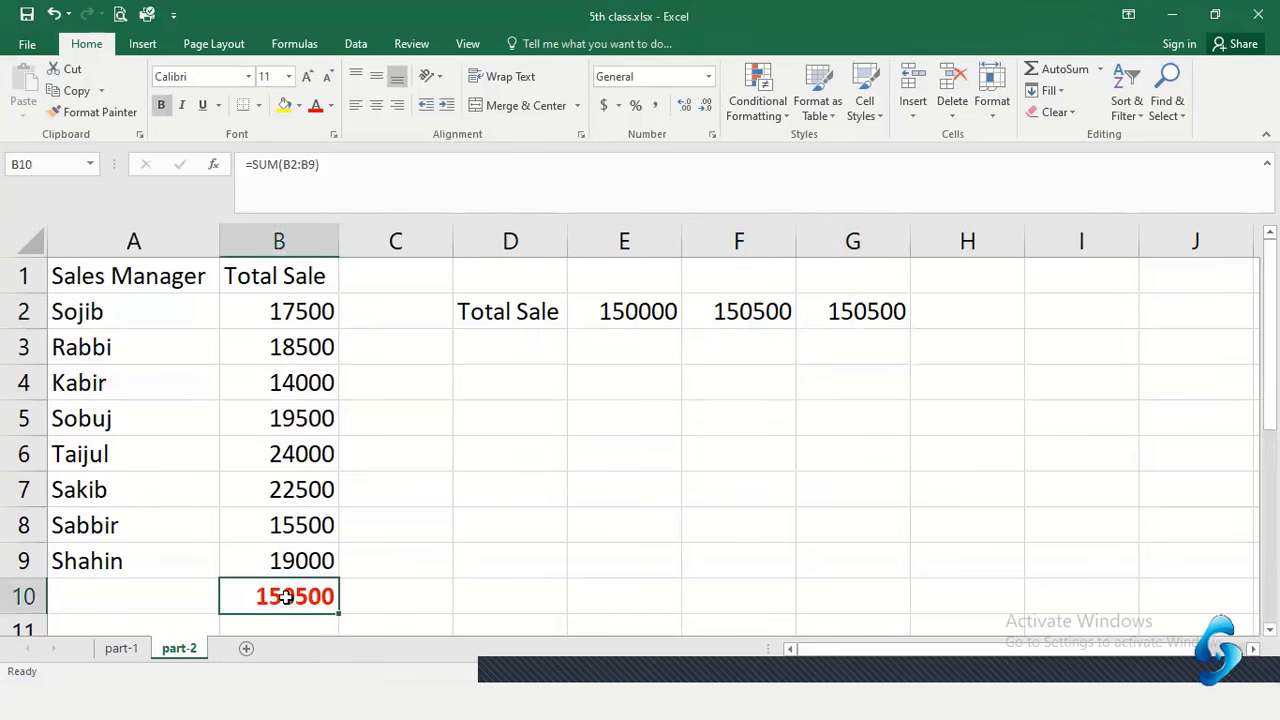
click(463, 592)
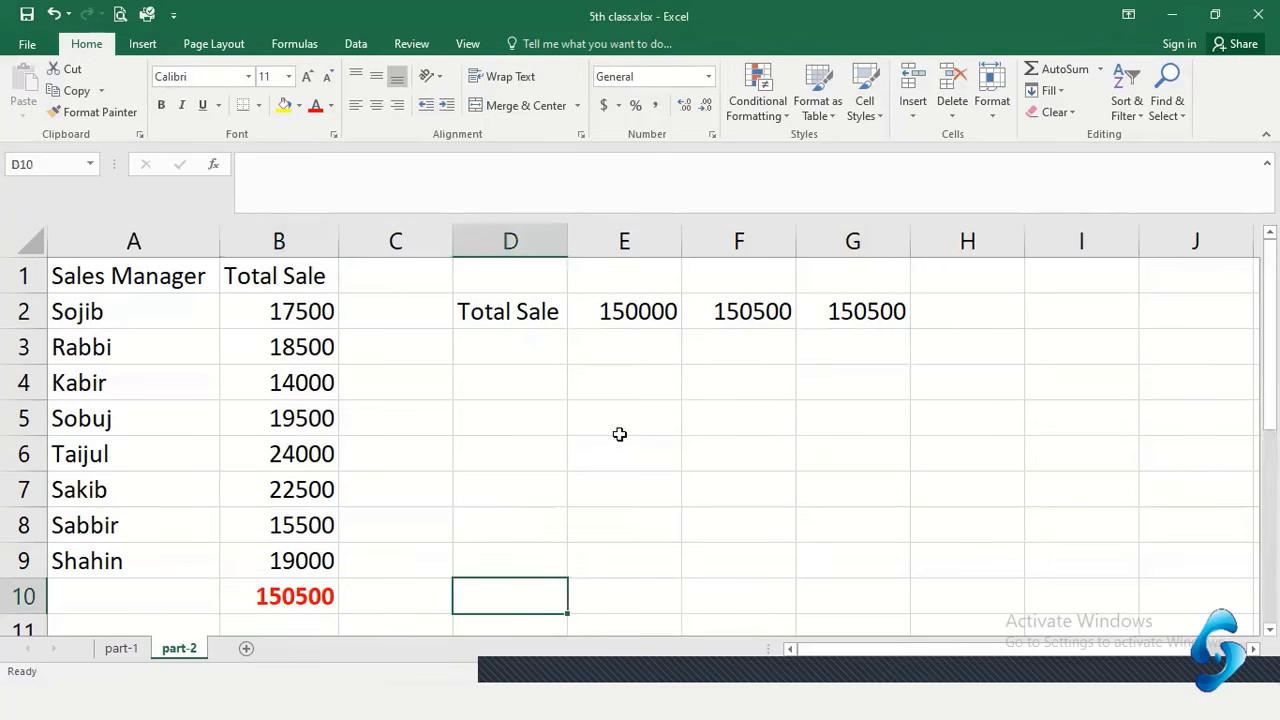
click(752, 330)
click(664, 312)
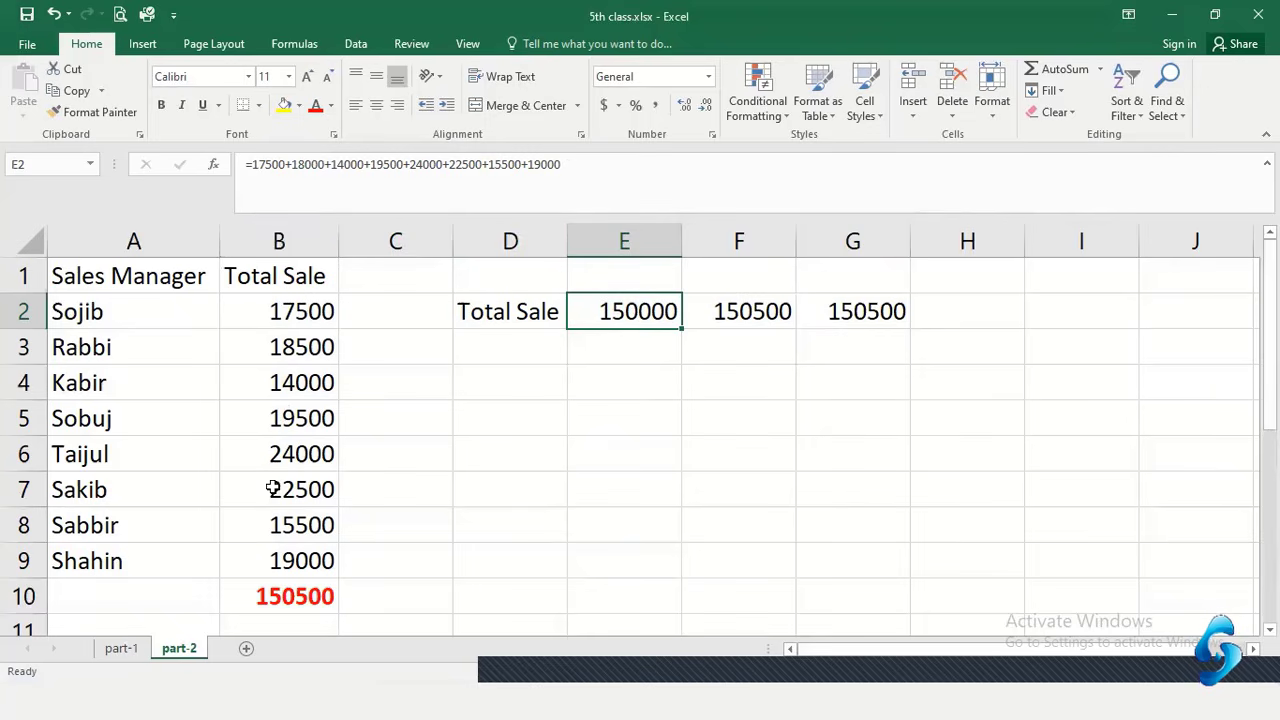
click(281, 312)
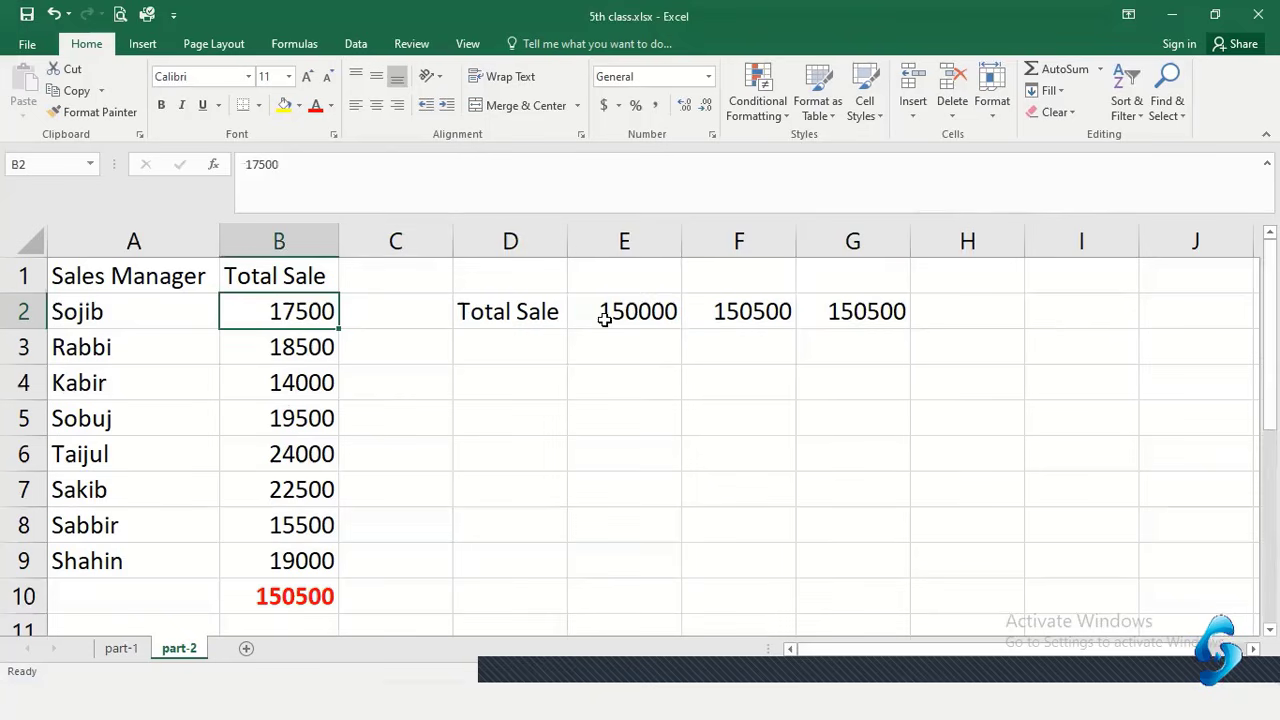
click(650, 318)
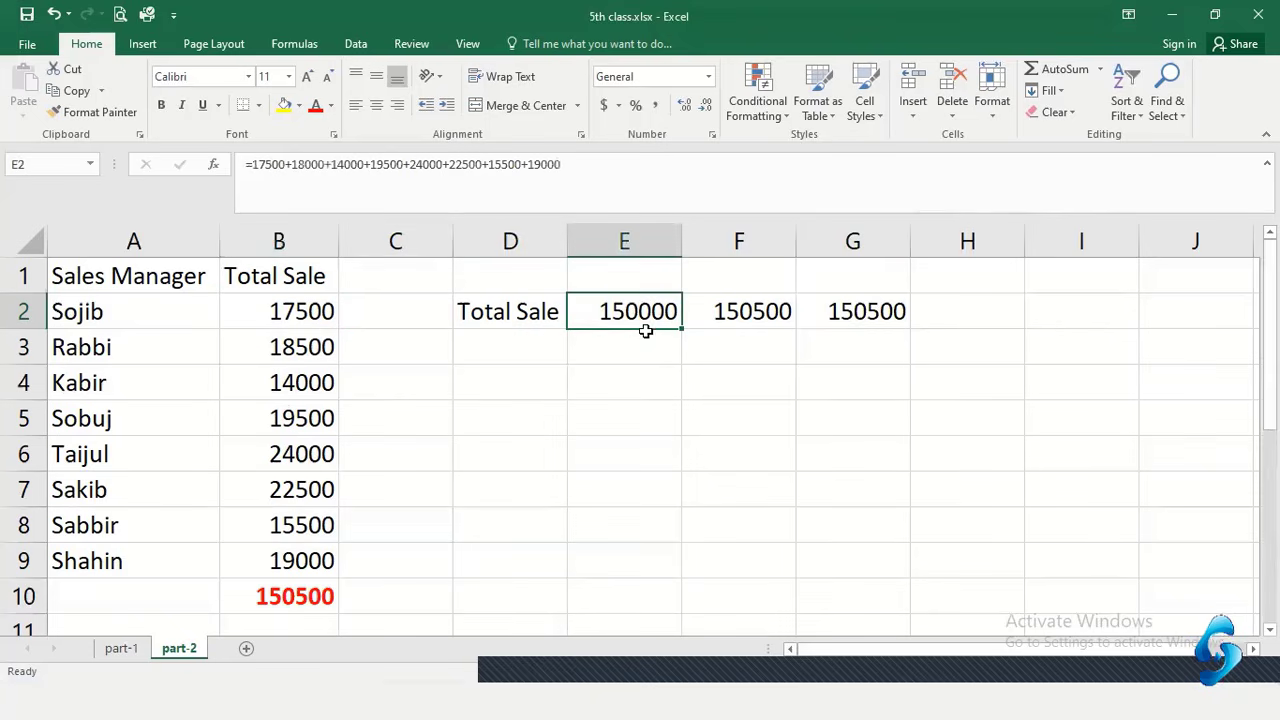
click(724, 321)
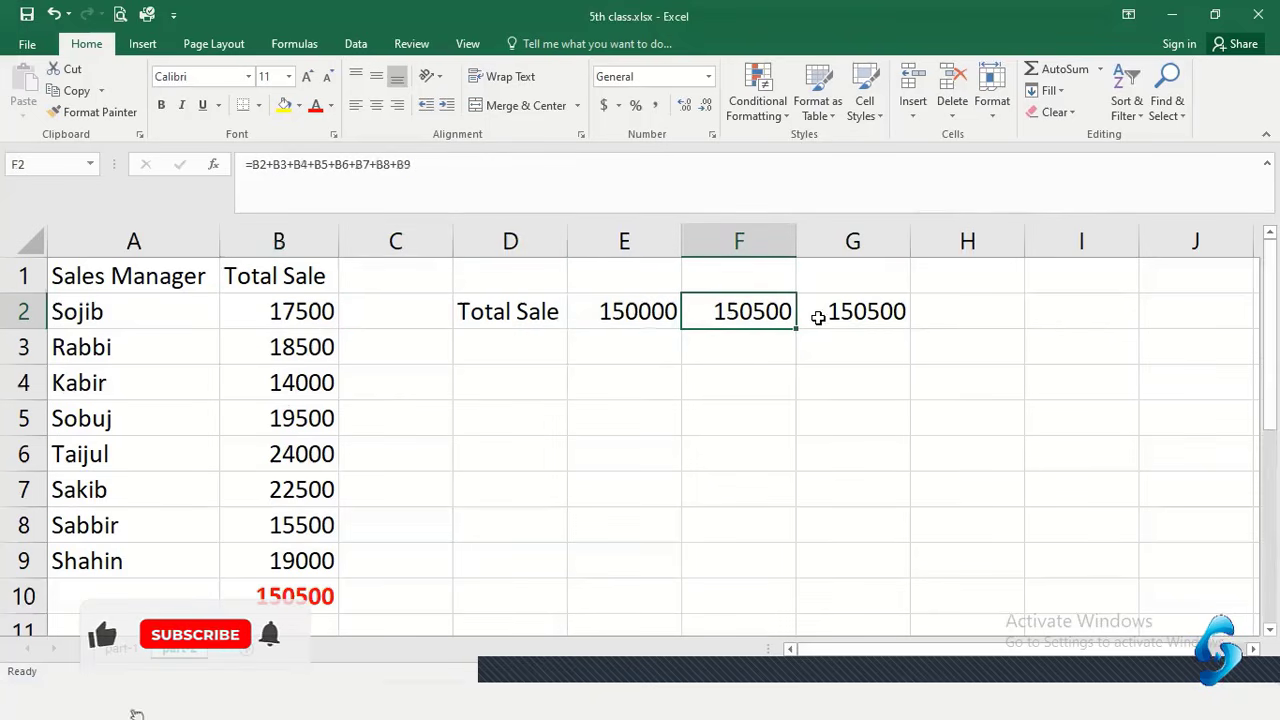
click(313, 315)
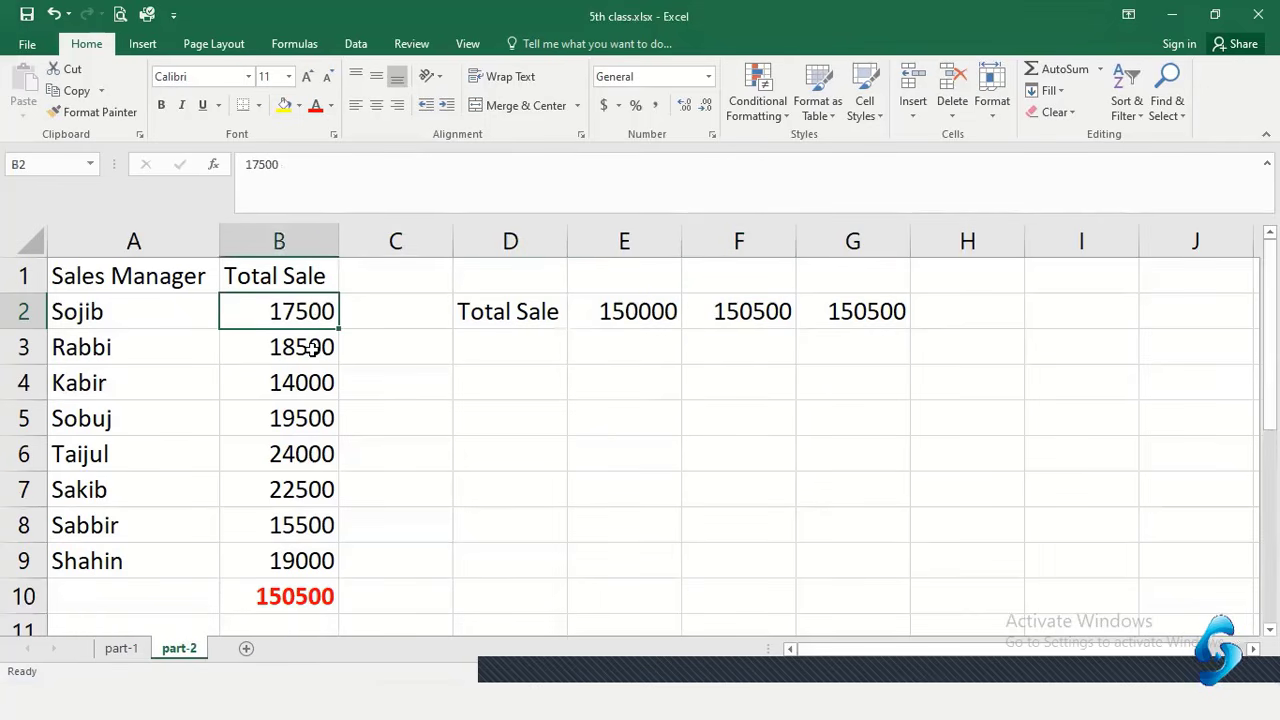
click(313, 347)
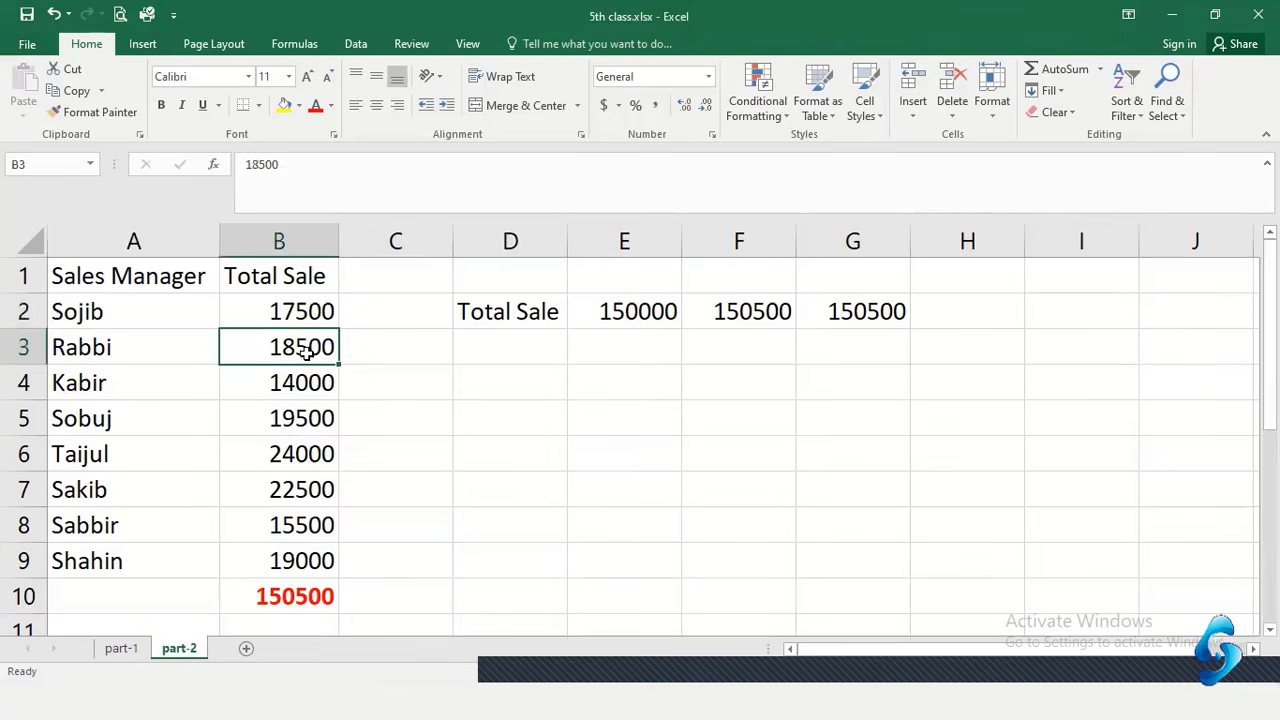
click(295, 382)
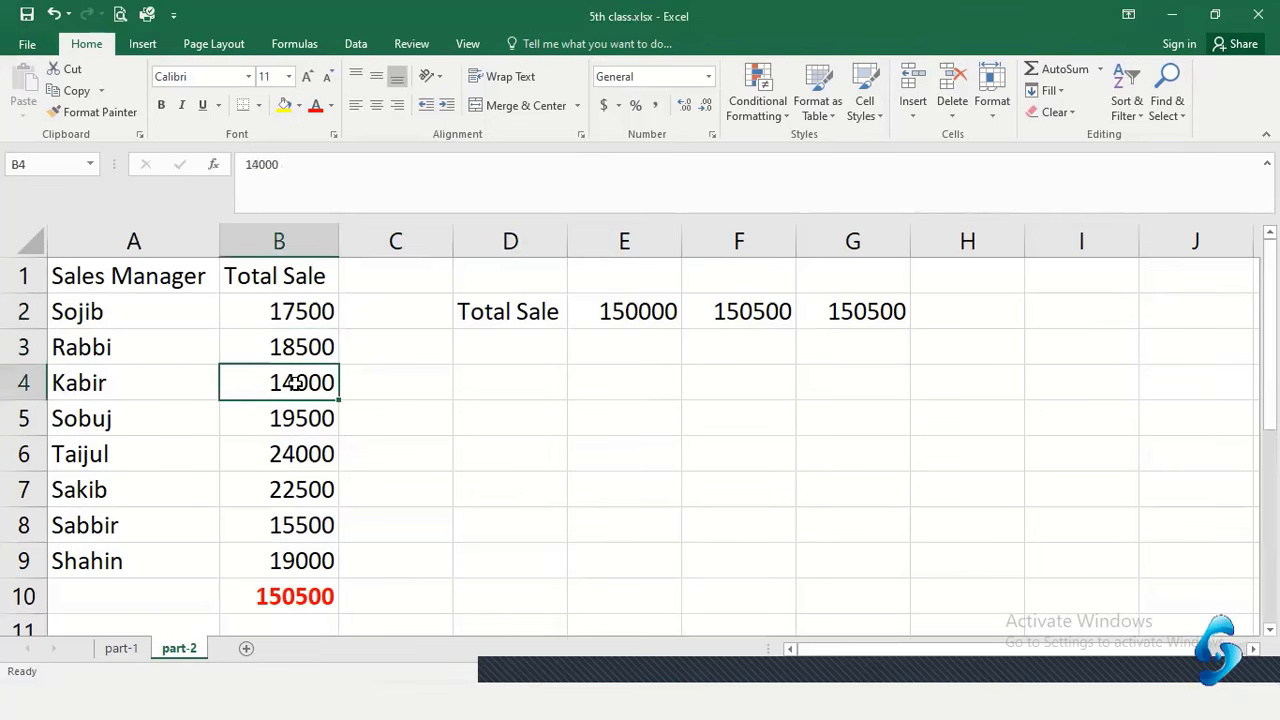
click(296, 346)
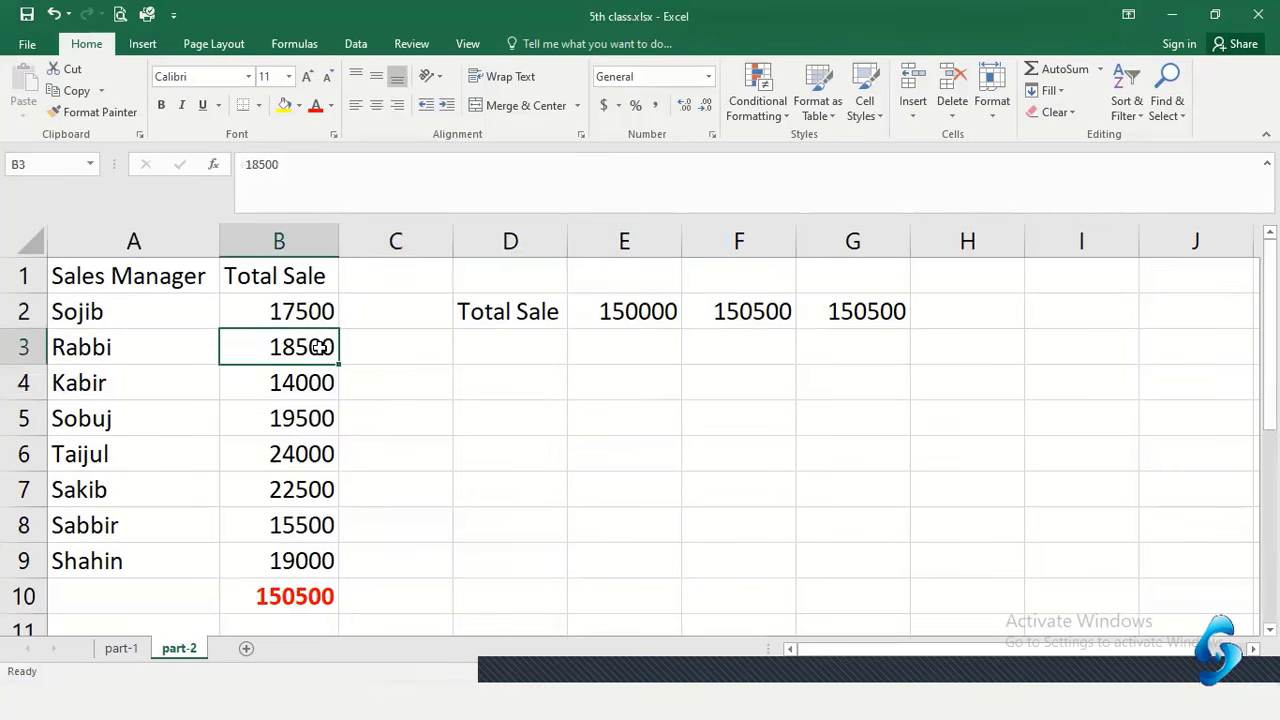
click(764, 316)
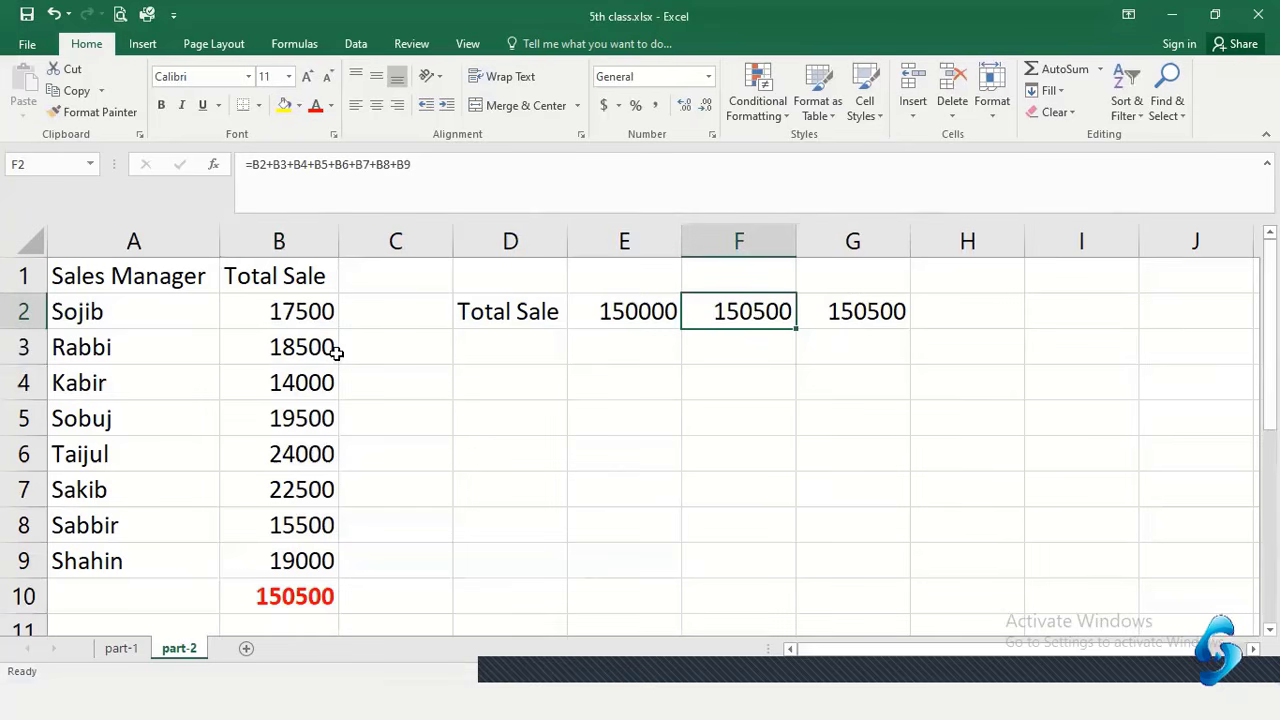
click(880, 318)
click(287, 600)
click(636, 315)
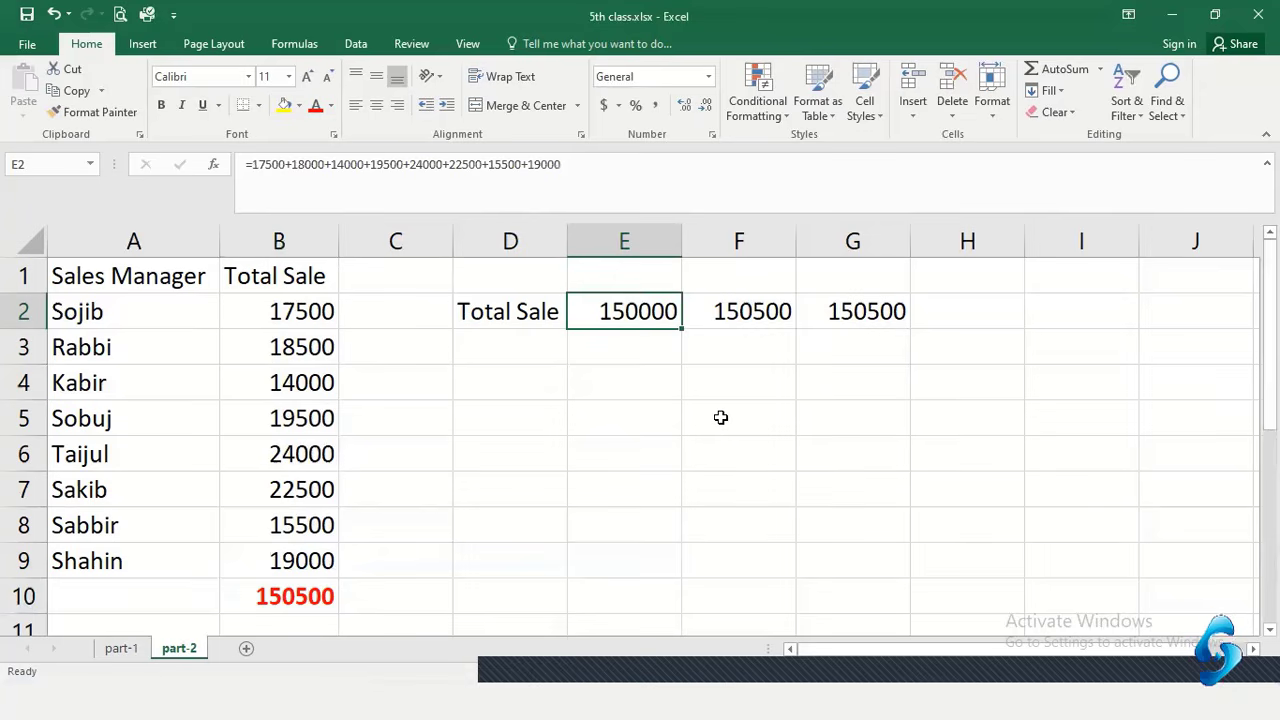
click(720, 417)
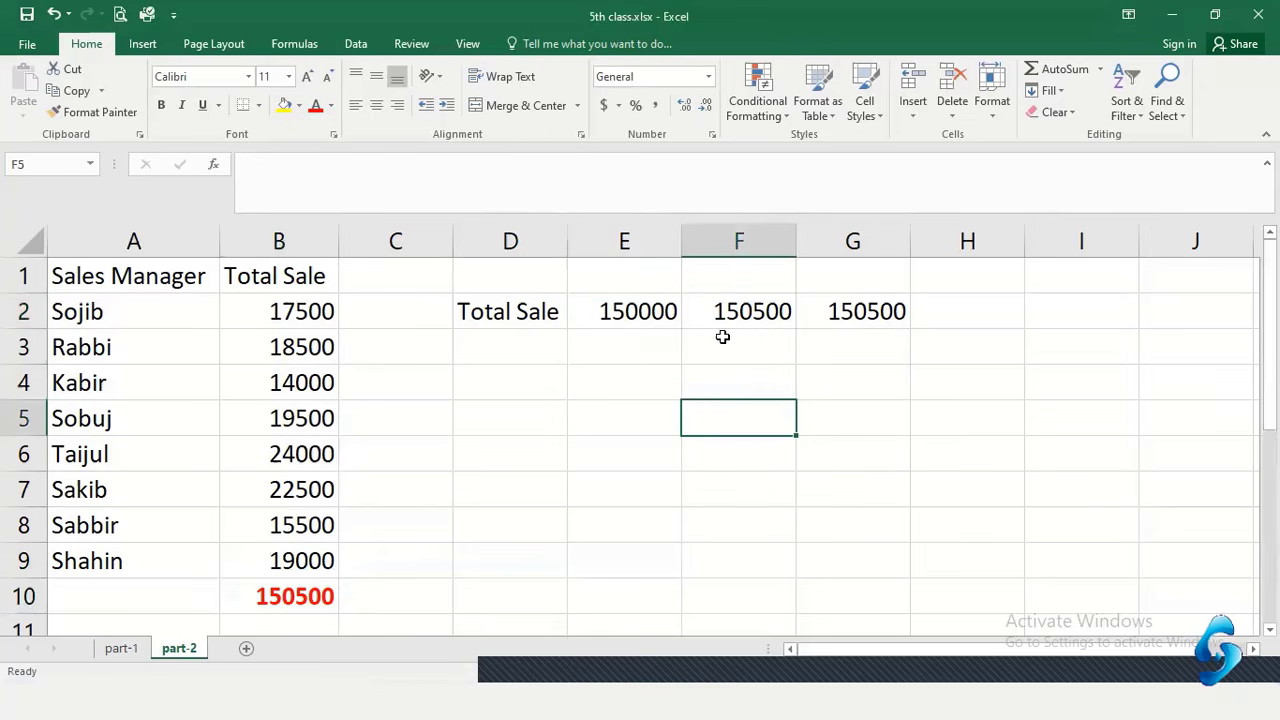
click(848, 382)
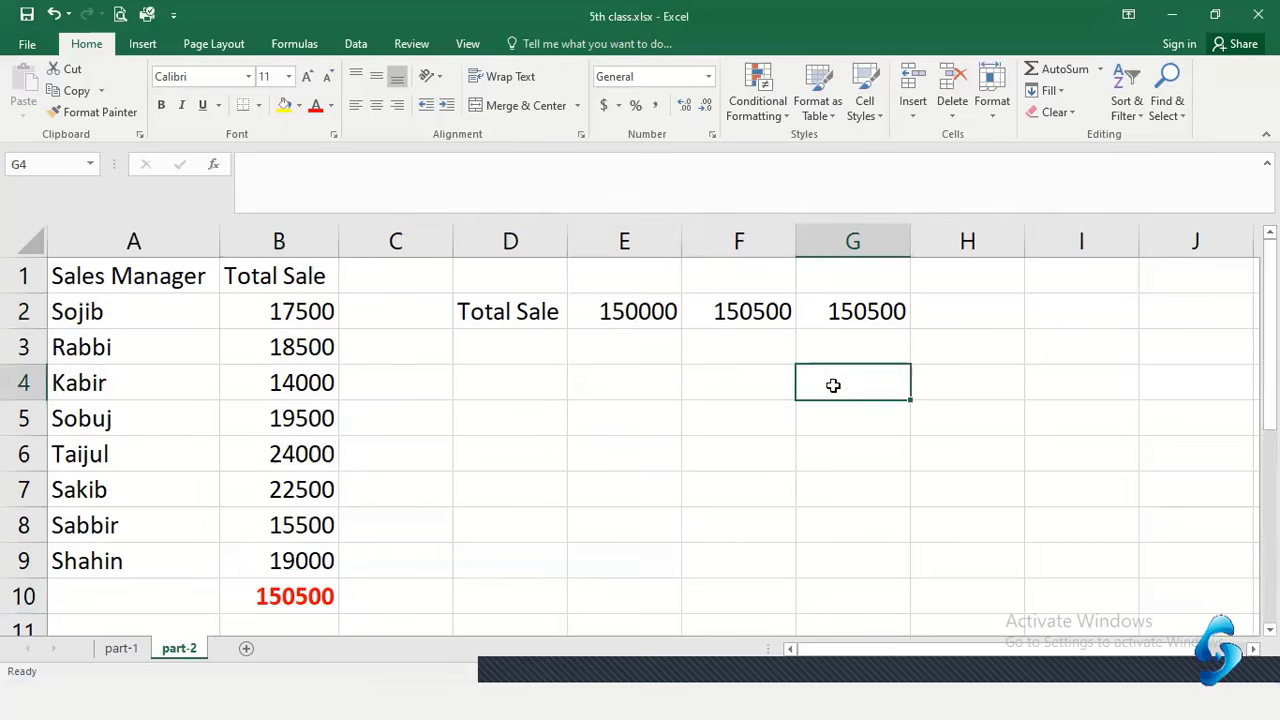
click(300, 346)
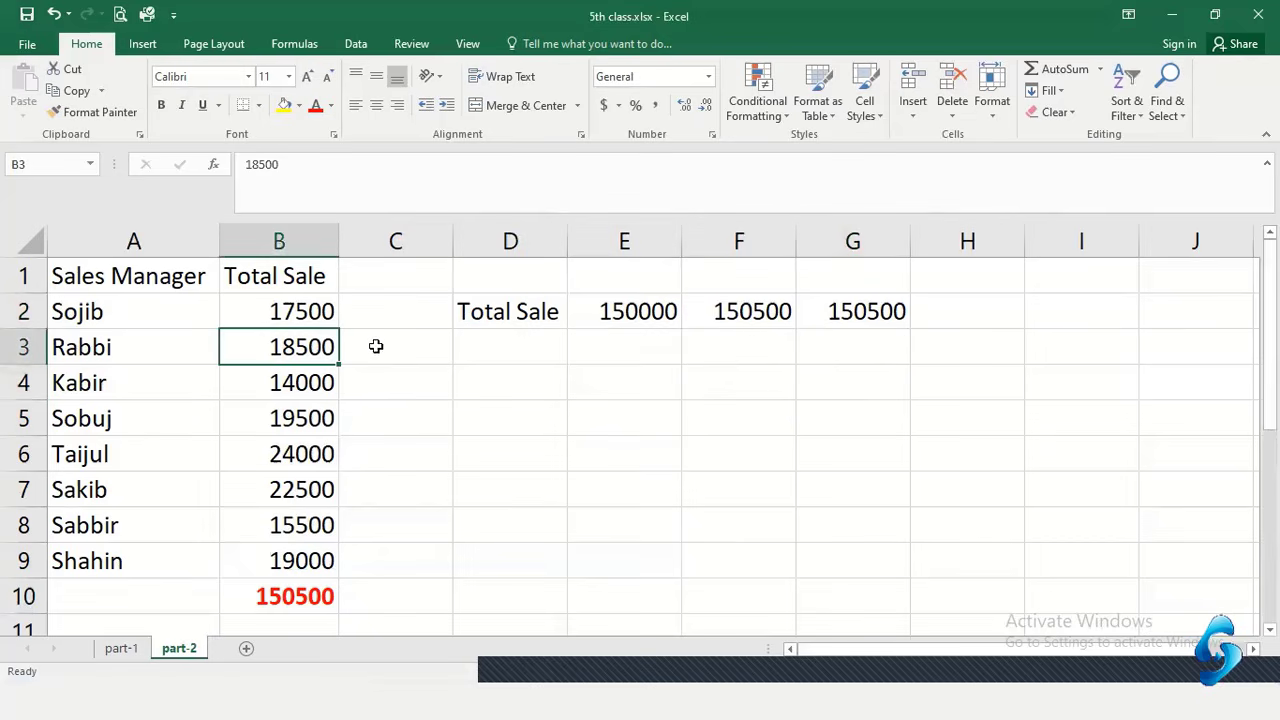
Restore B3 to 18000 so the B10 total returns to 150000
double_click(311, 346)
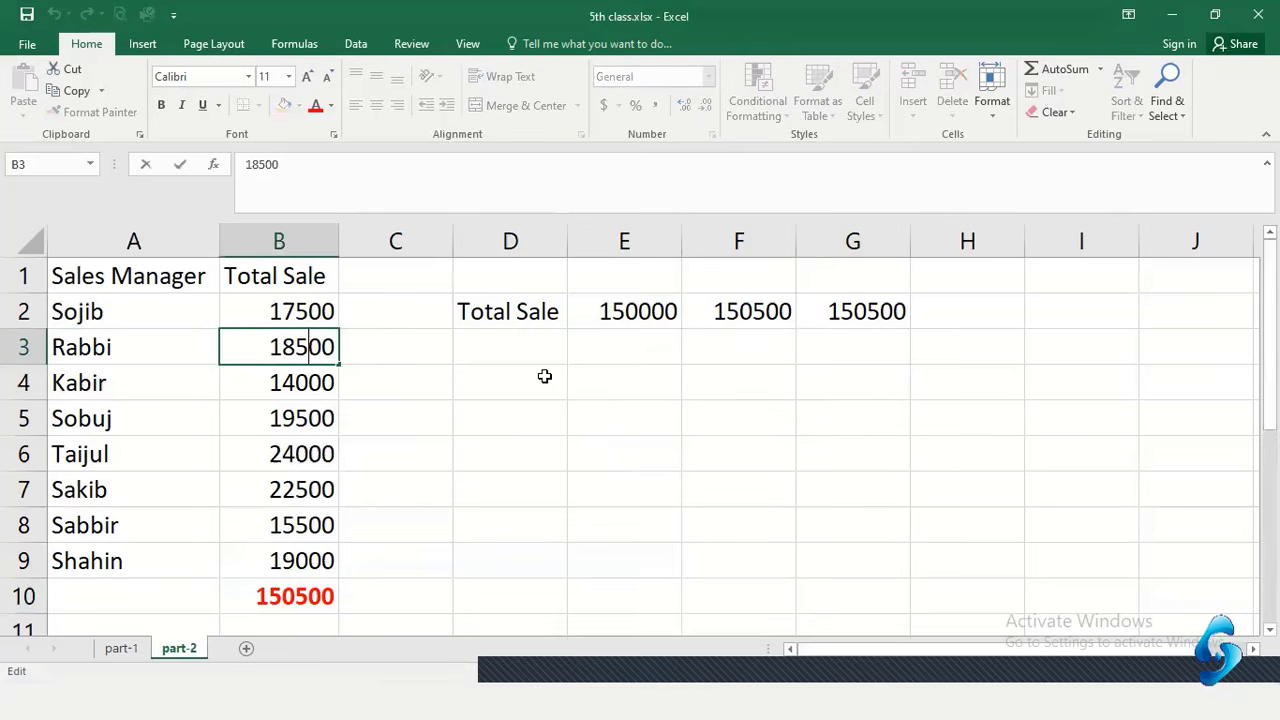
key(BackSpace)
text(0)
key(Return)
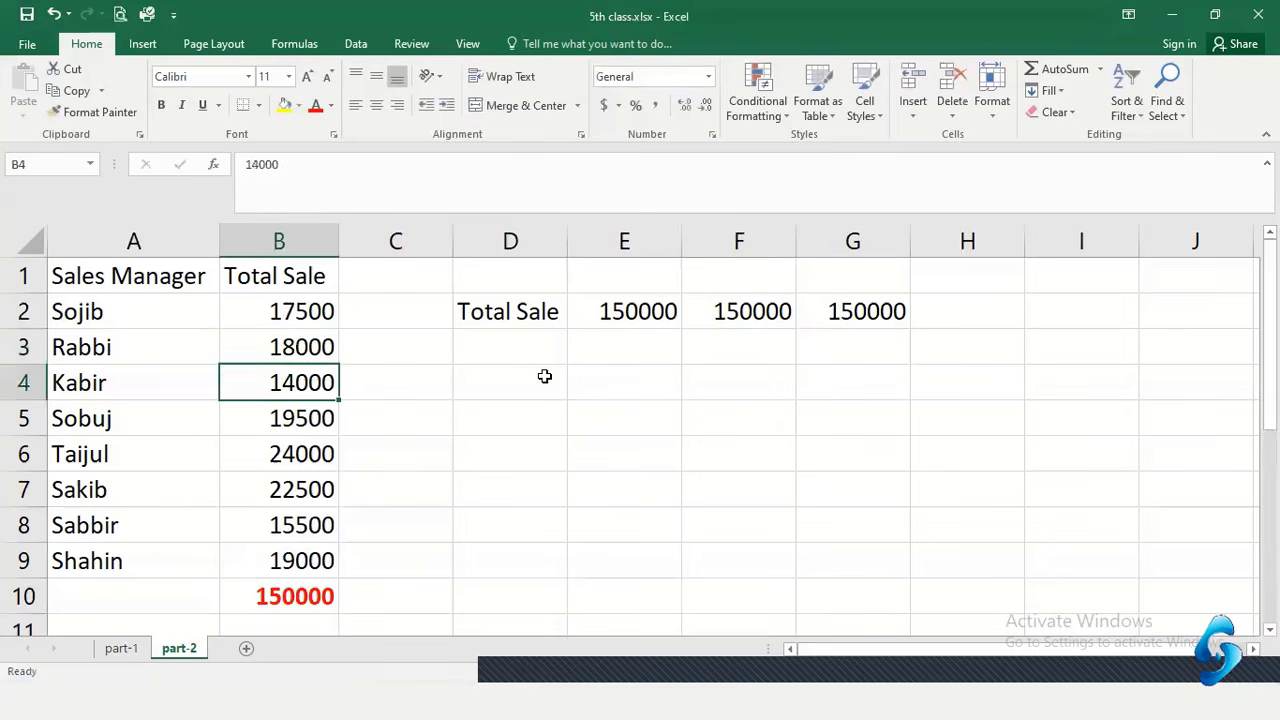
click(305, 598)
Compare the F2, G2 and E2 total formulas, all reading 150000
click(788, 318)
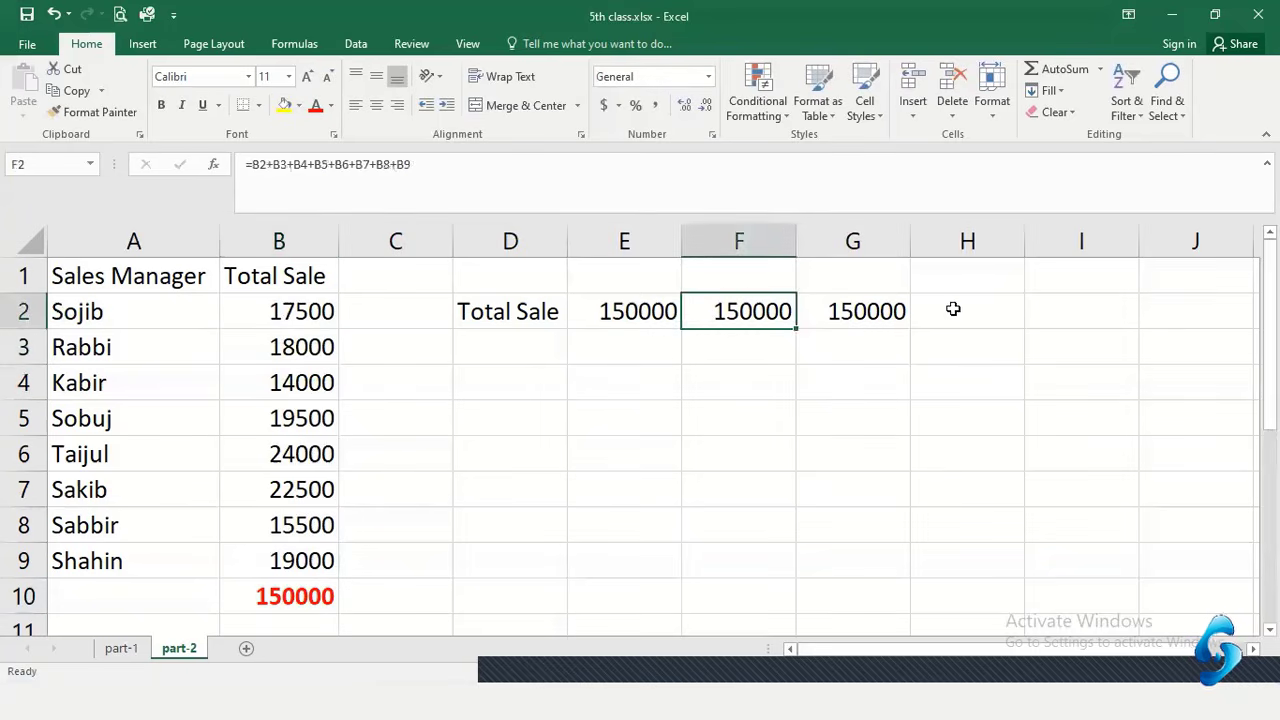
click(866, 309)
click(614, 314)
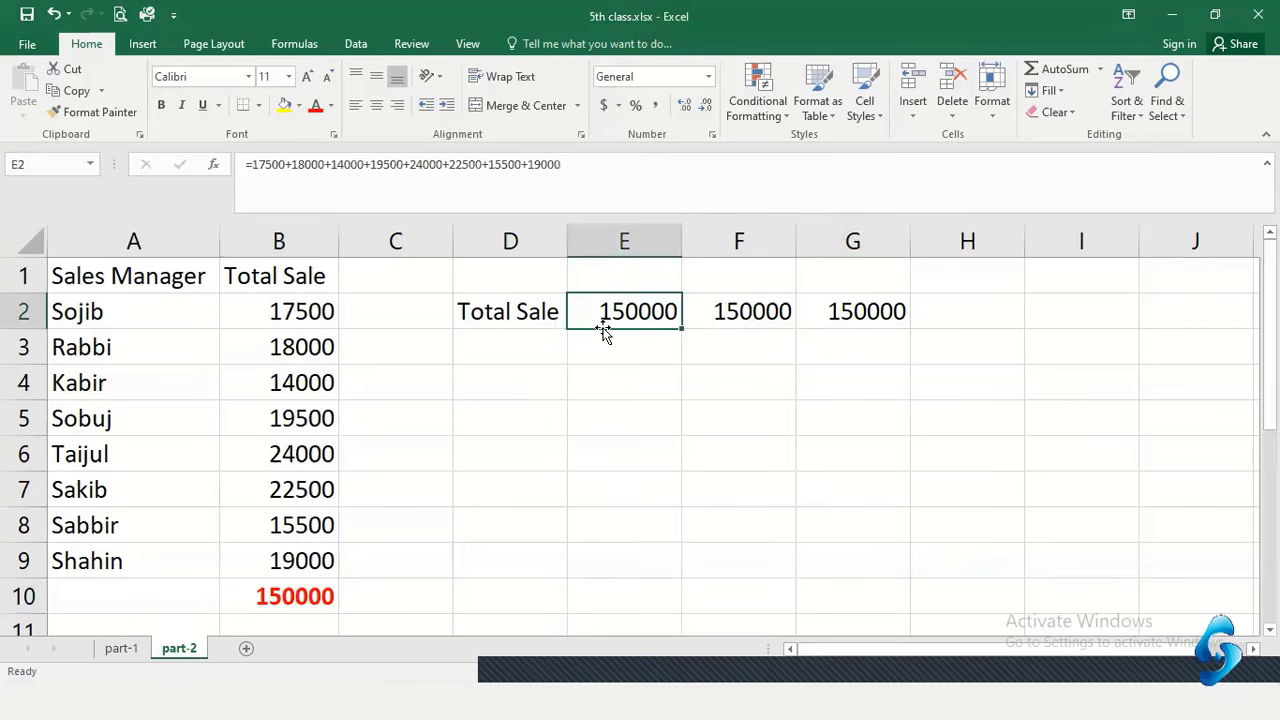
click(645, 372)
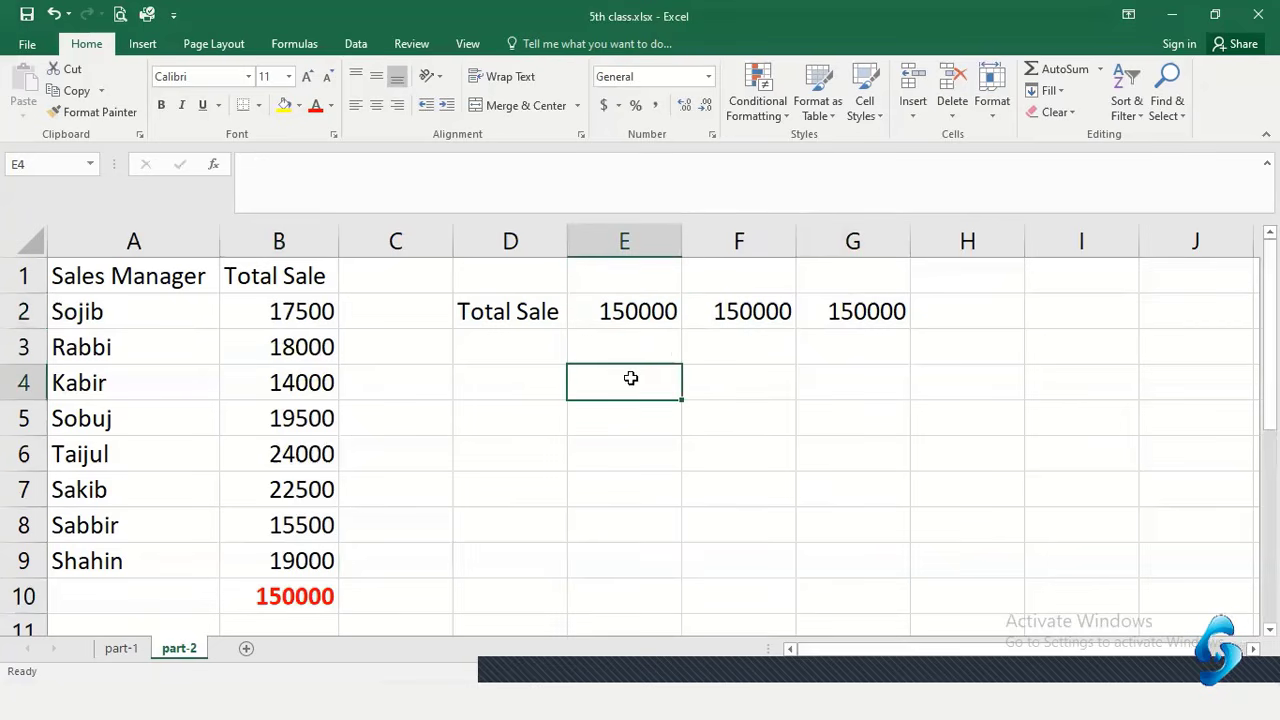
click(778, 311)
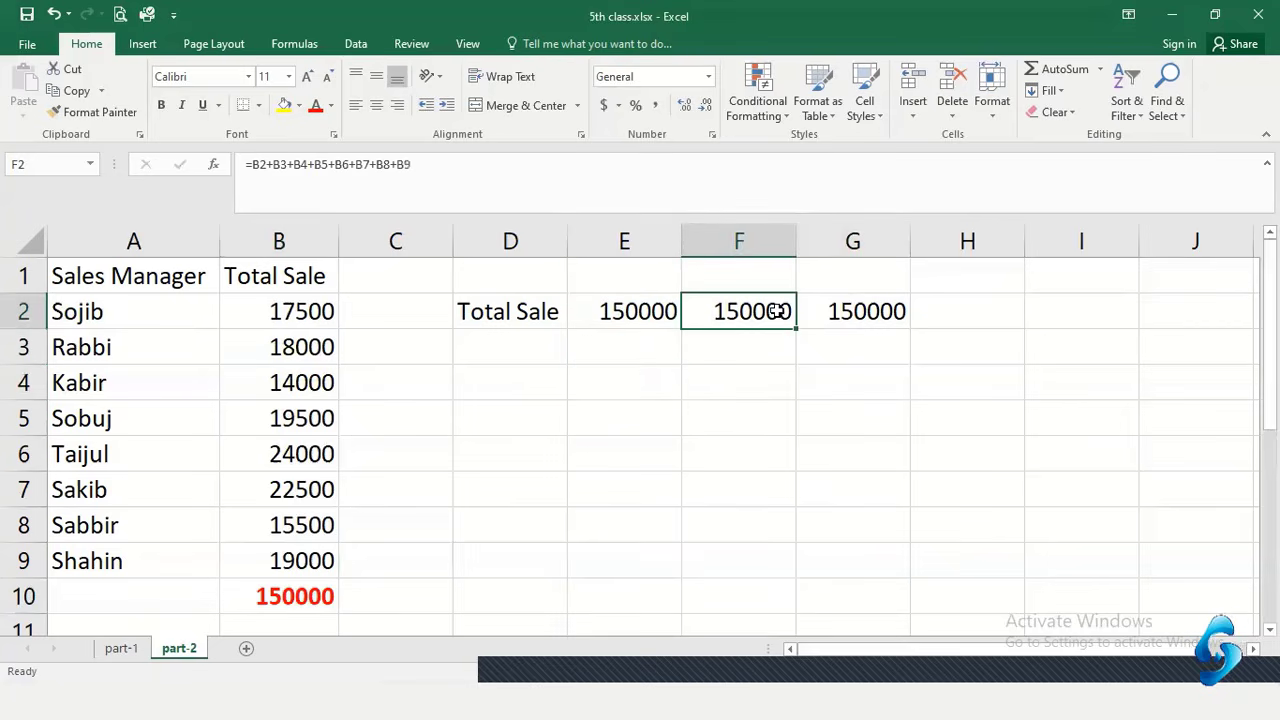
click(503, 388)
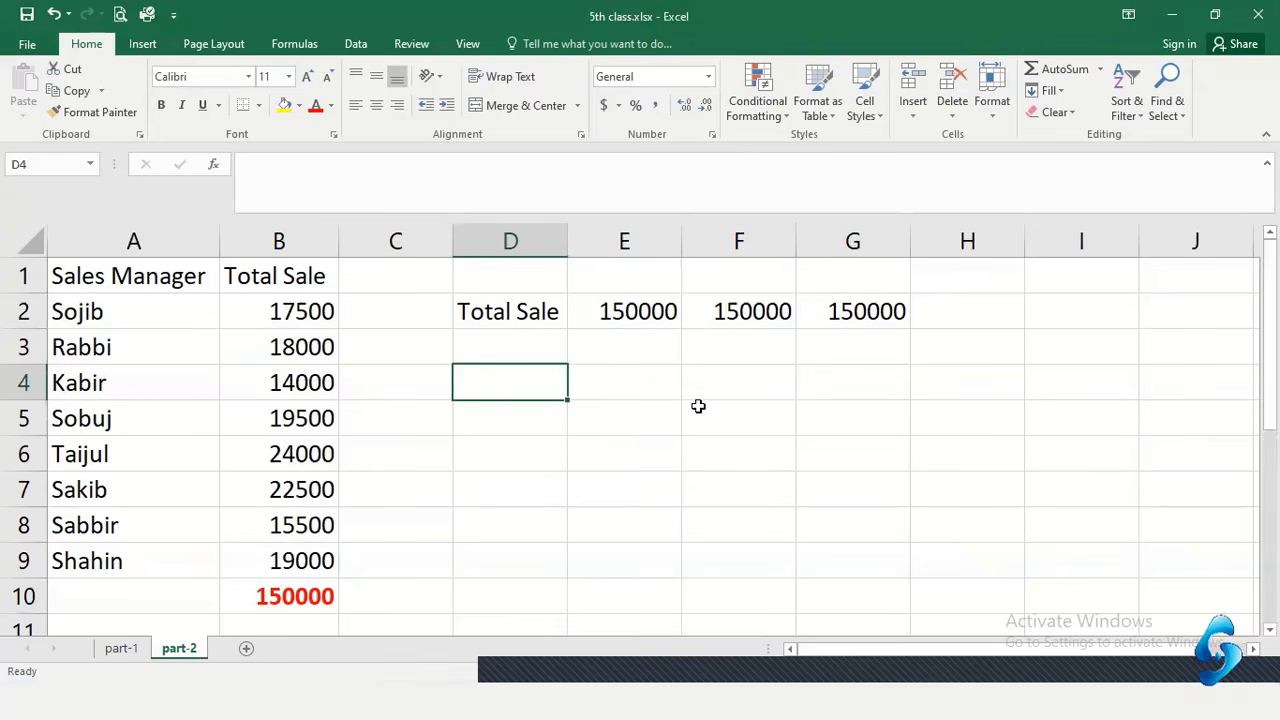
Enter 'Average Sale' in D4 and autofit column D to fit it
text(A)
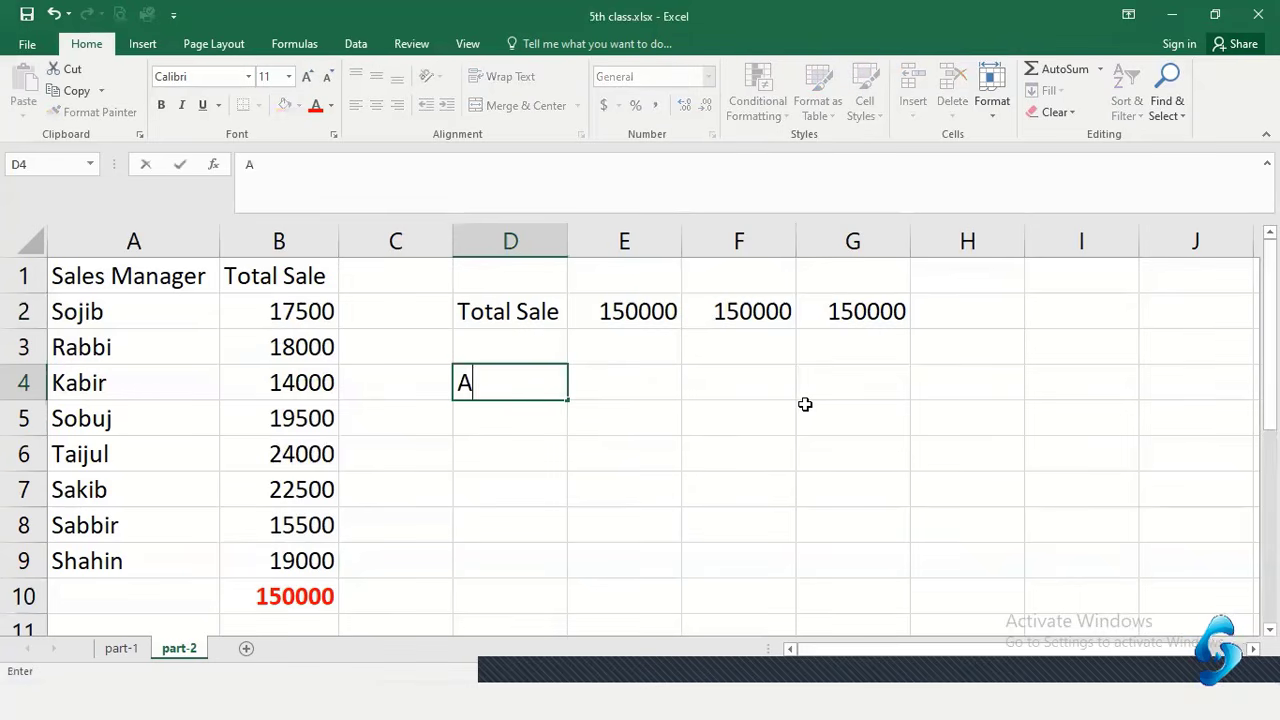
text(verage)
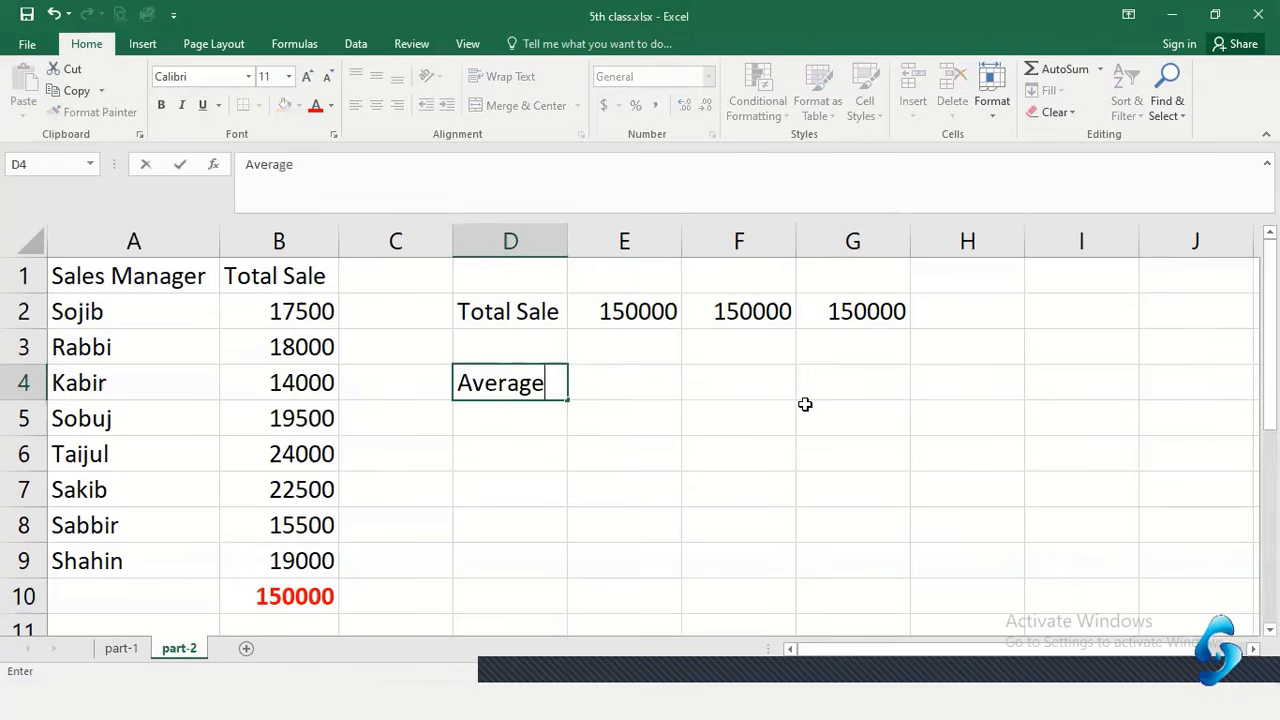
text( Sale)
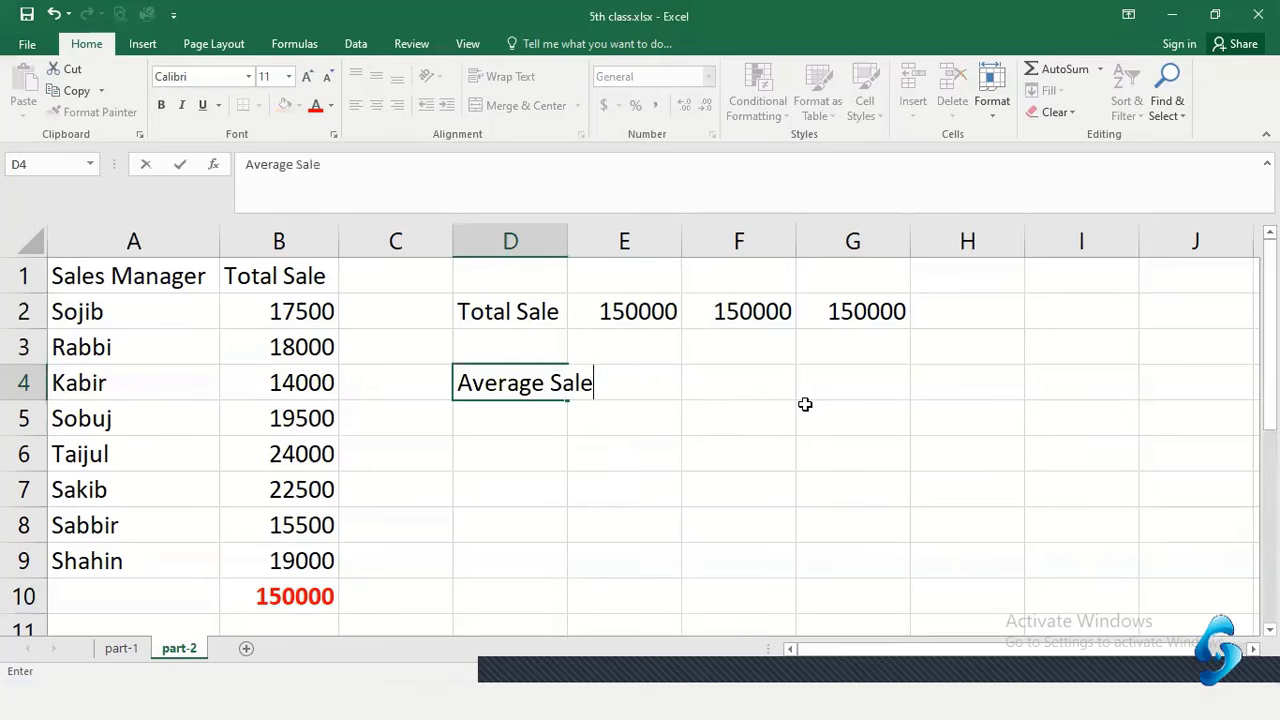
key(Tab)
double_click(566, 235)
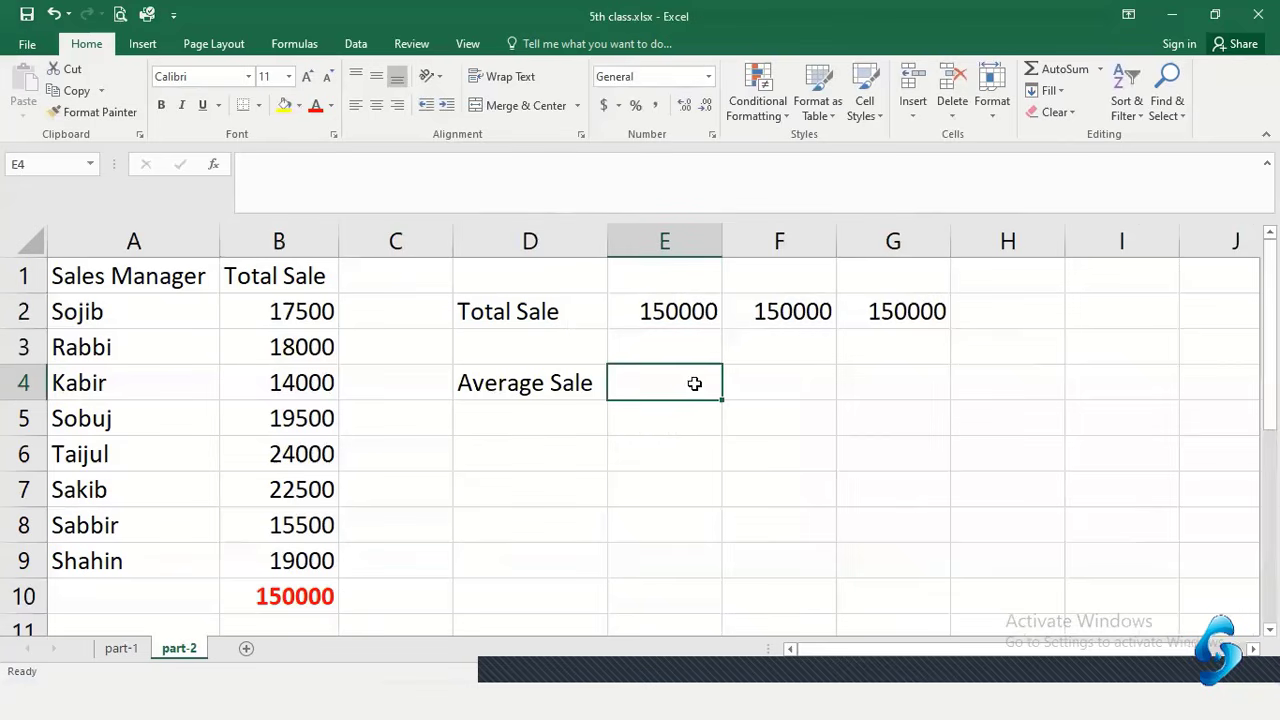
Type a 'Total sale/number of sales manager' note in E4, then clear it
text(Total)
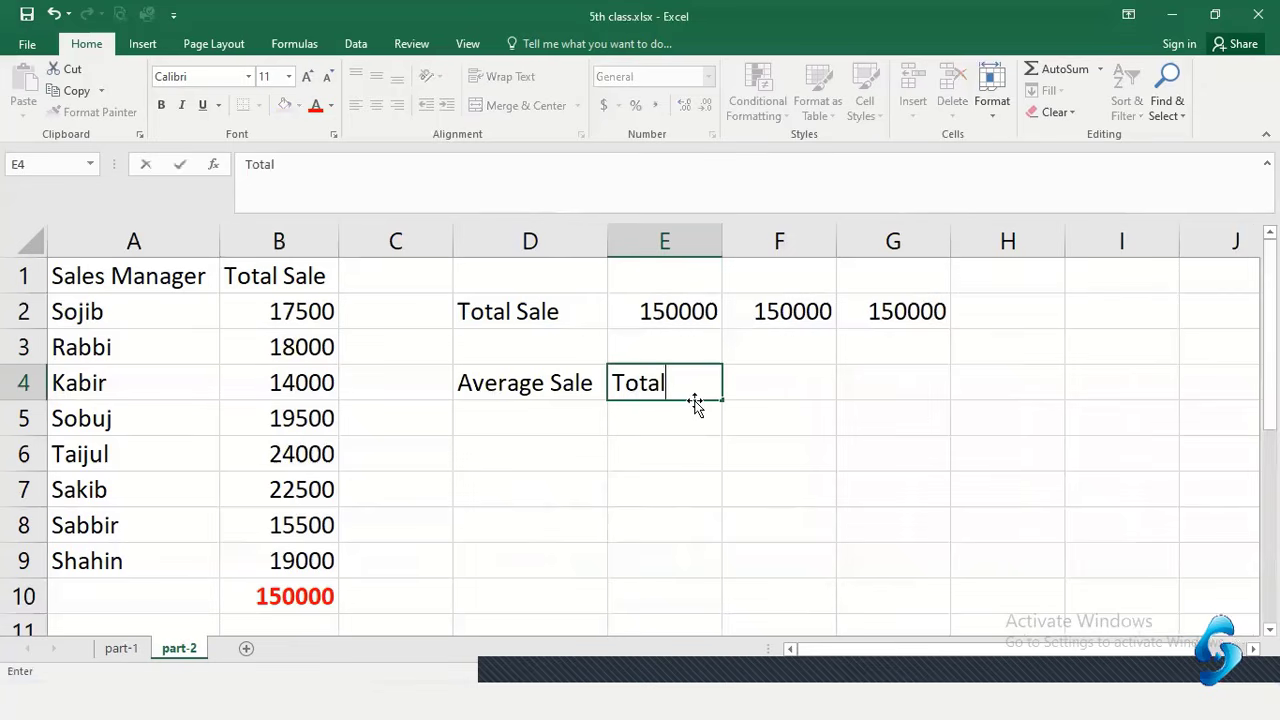
text( sale/sales)
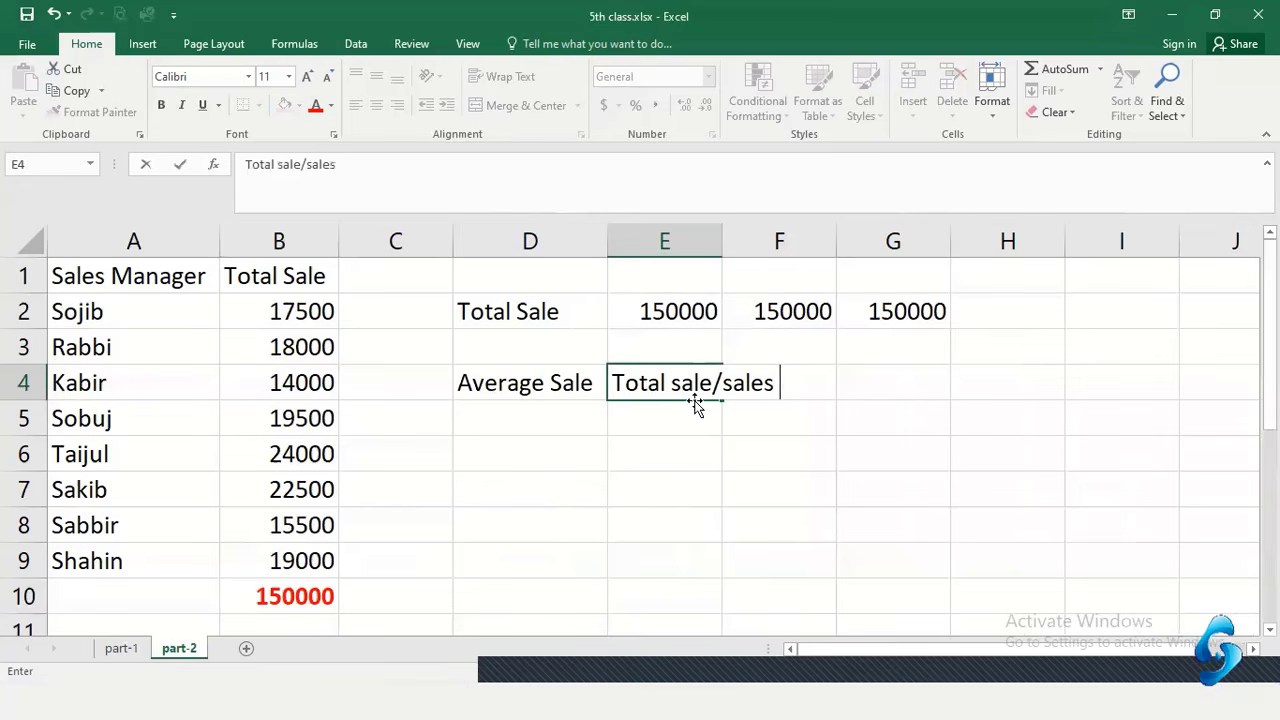
text( manager)
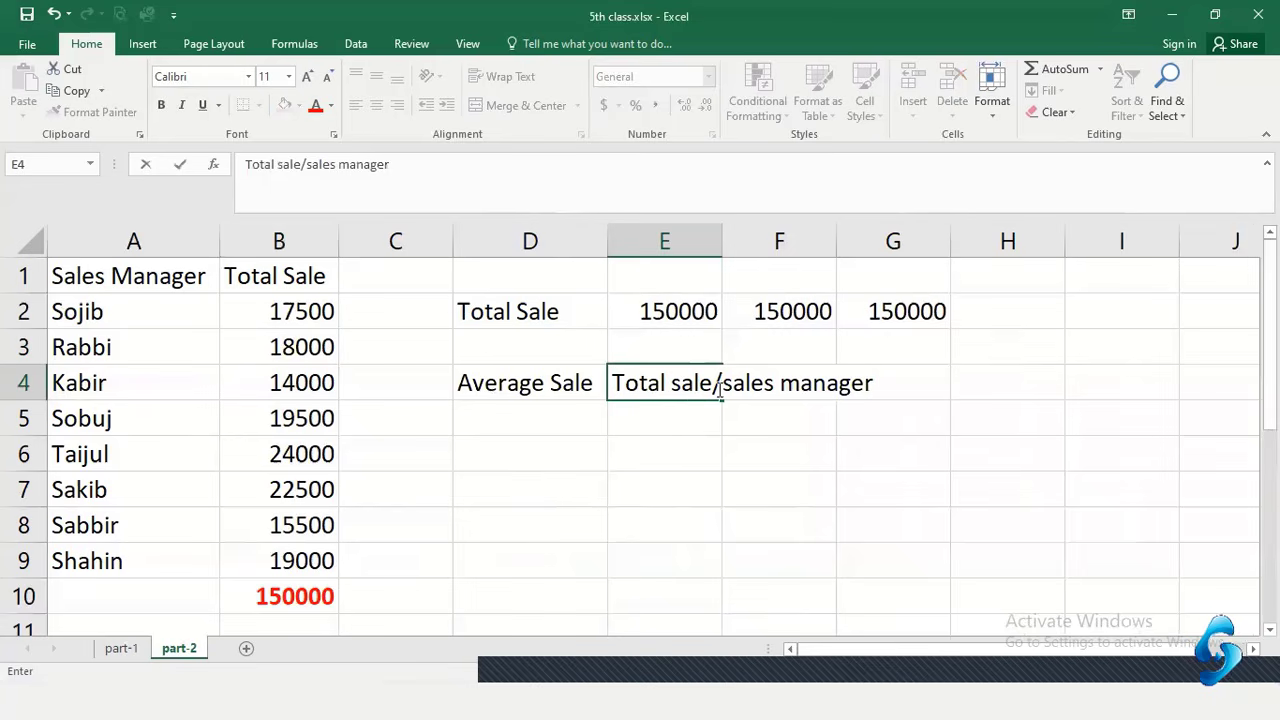
click(722, 390)
text(number of)
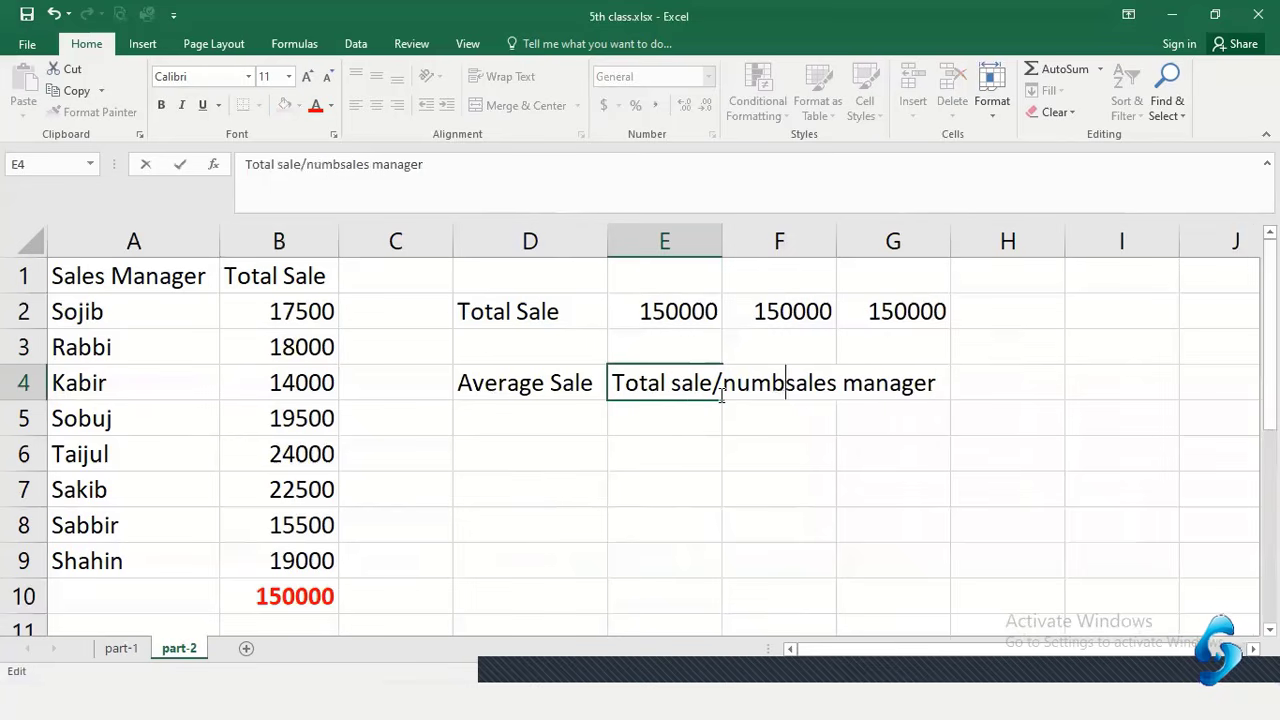
click(791, 500)
click(622, 401)
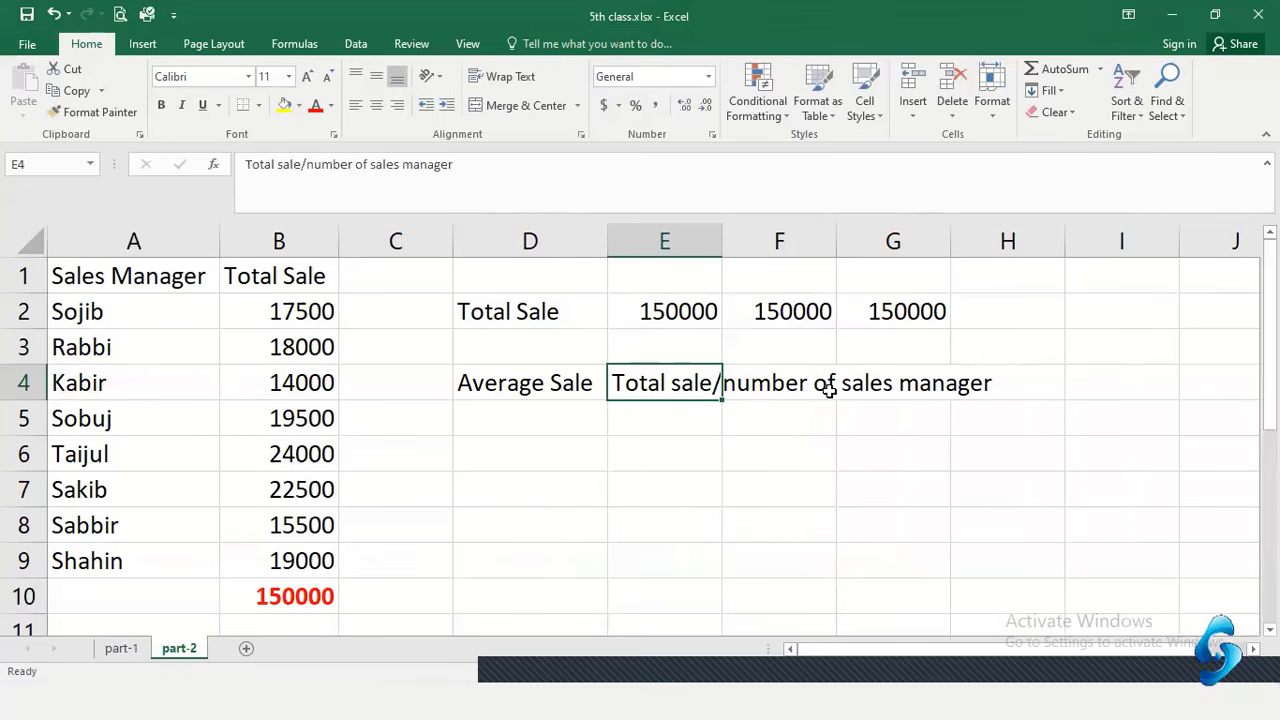
click(816, 478)
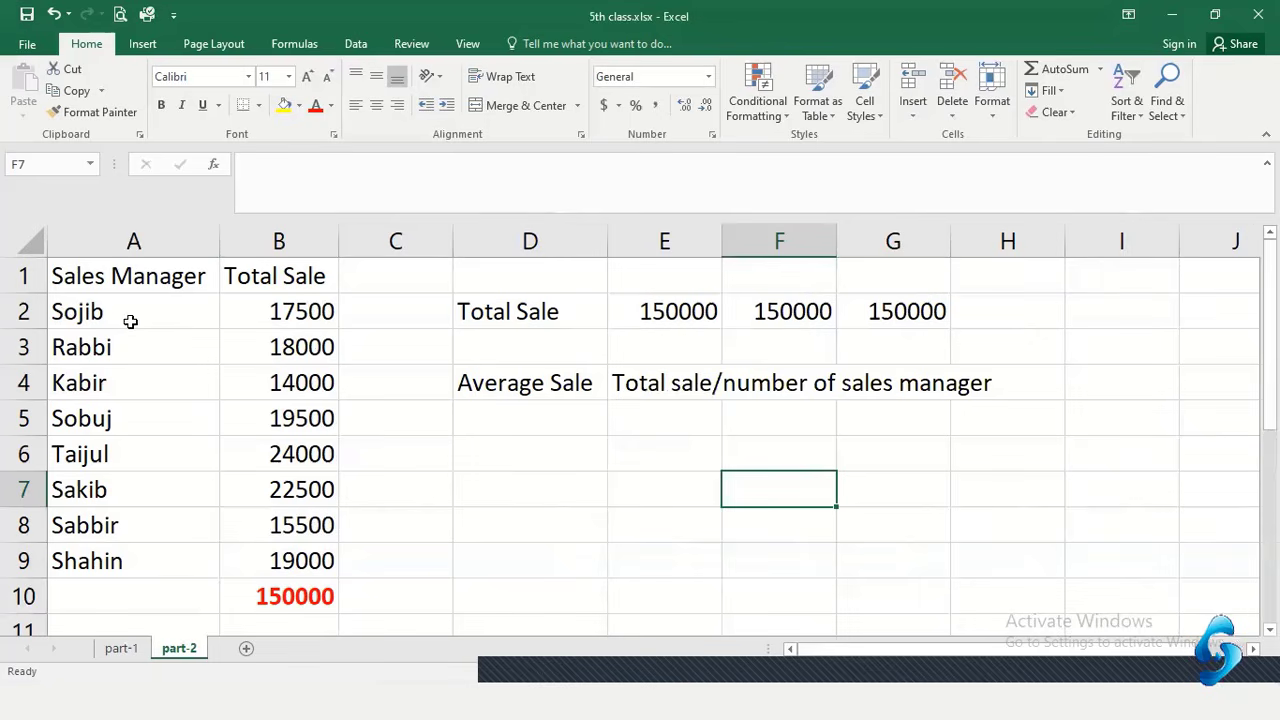
click(640, 383)
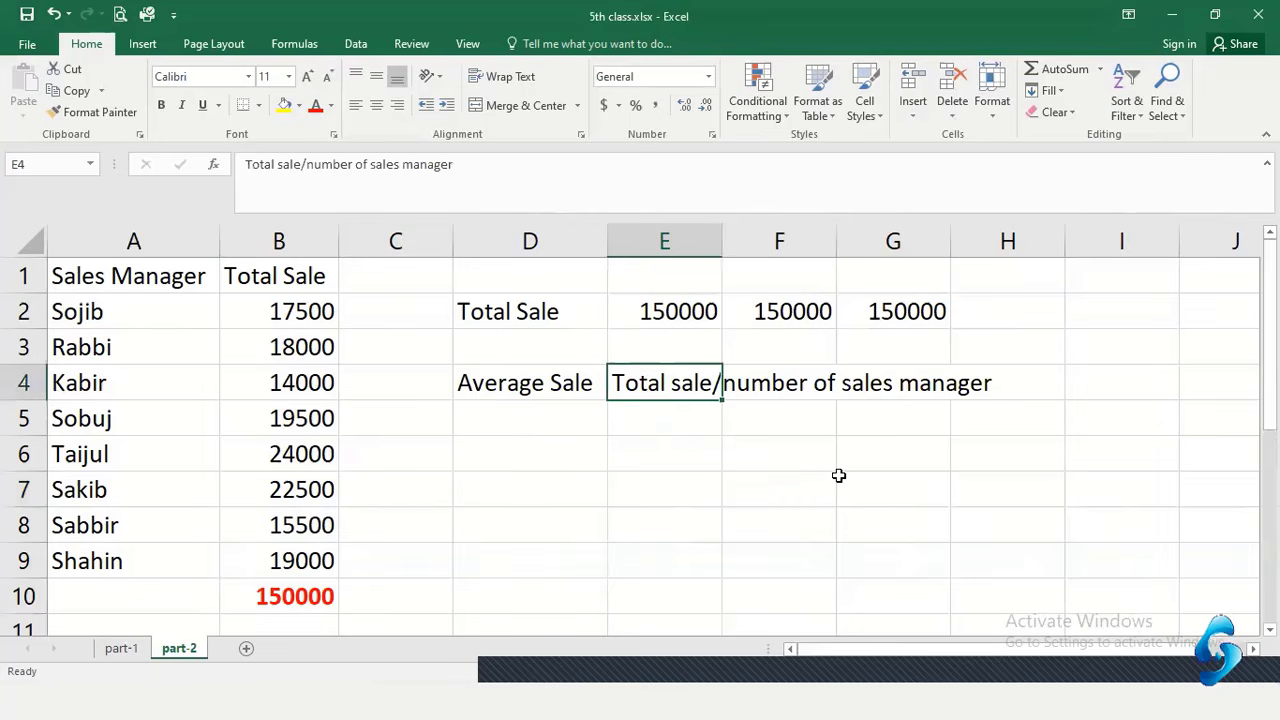
key(Delete)
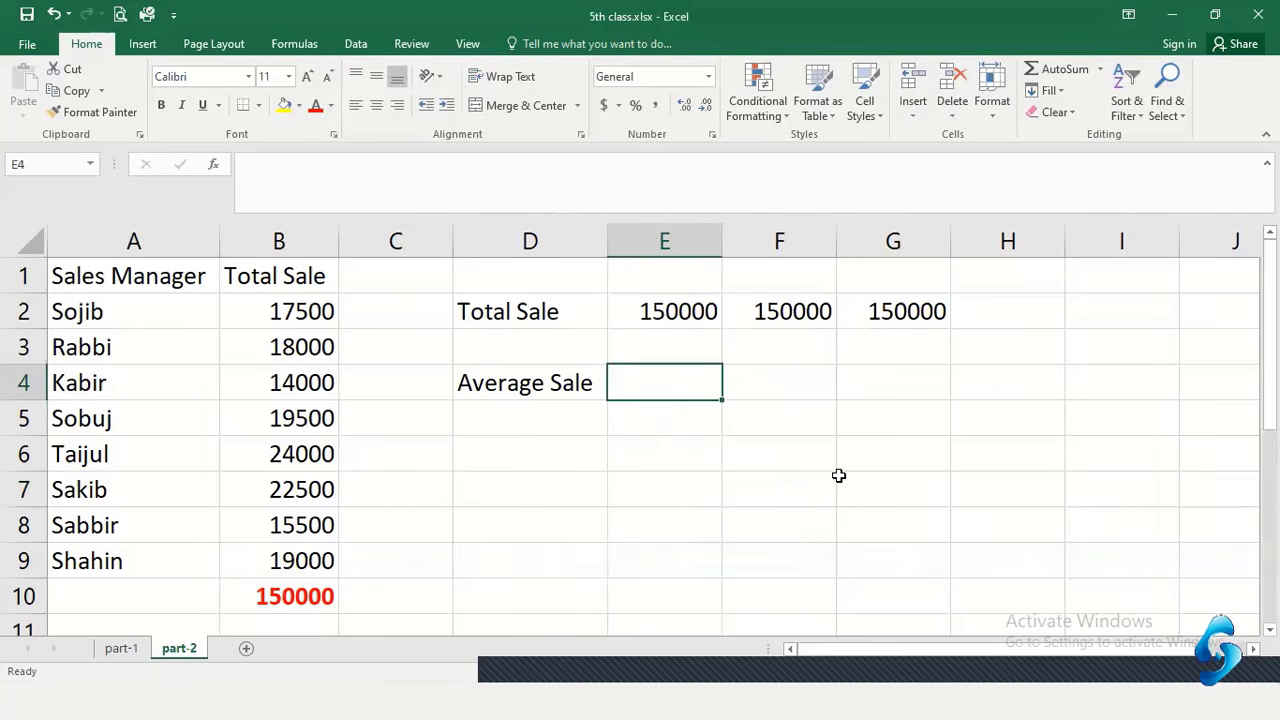
Enter =150000/8 in E4 to show an average sale of 18750
text(=)
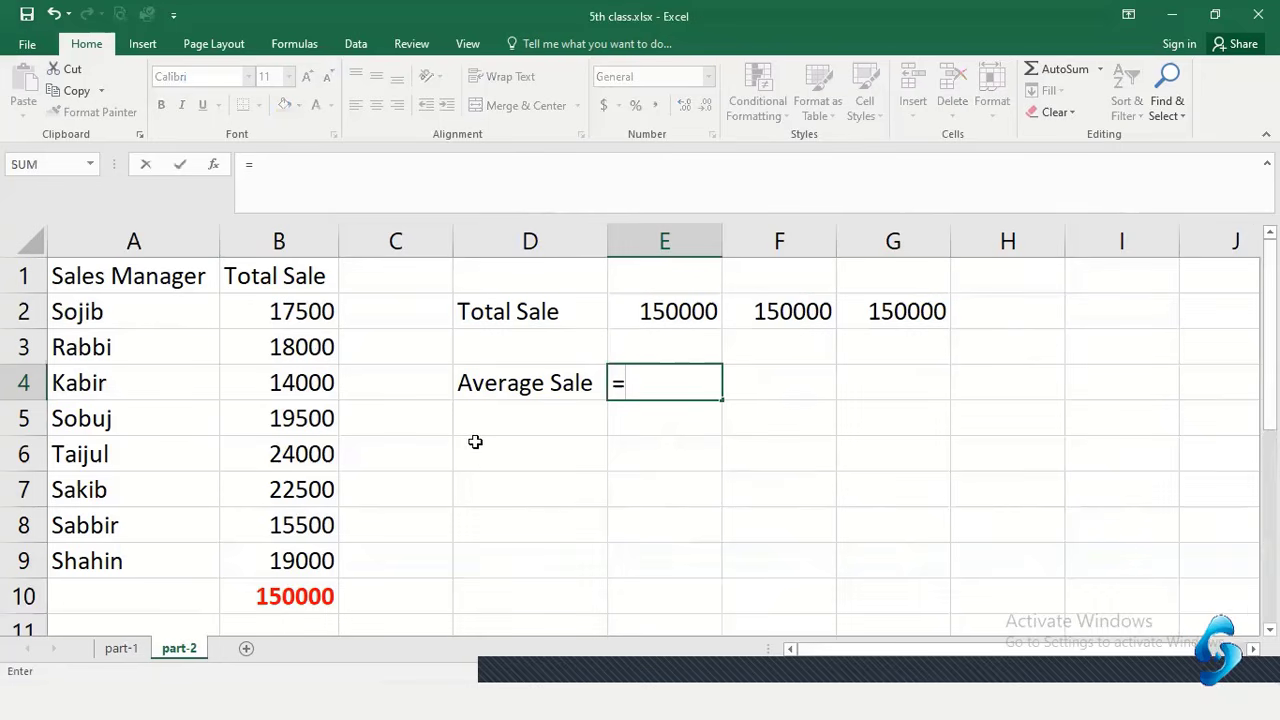
click(308, 598)
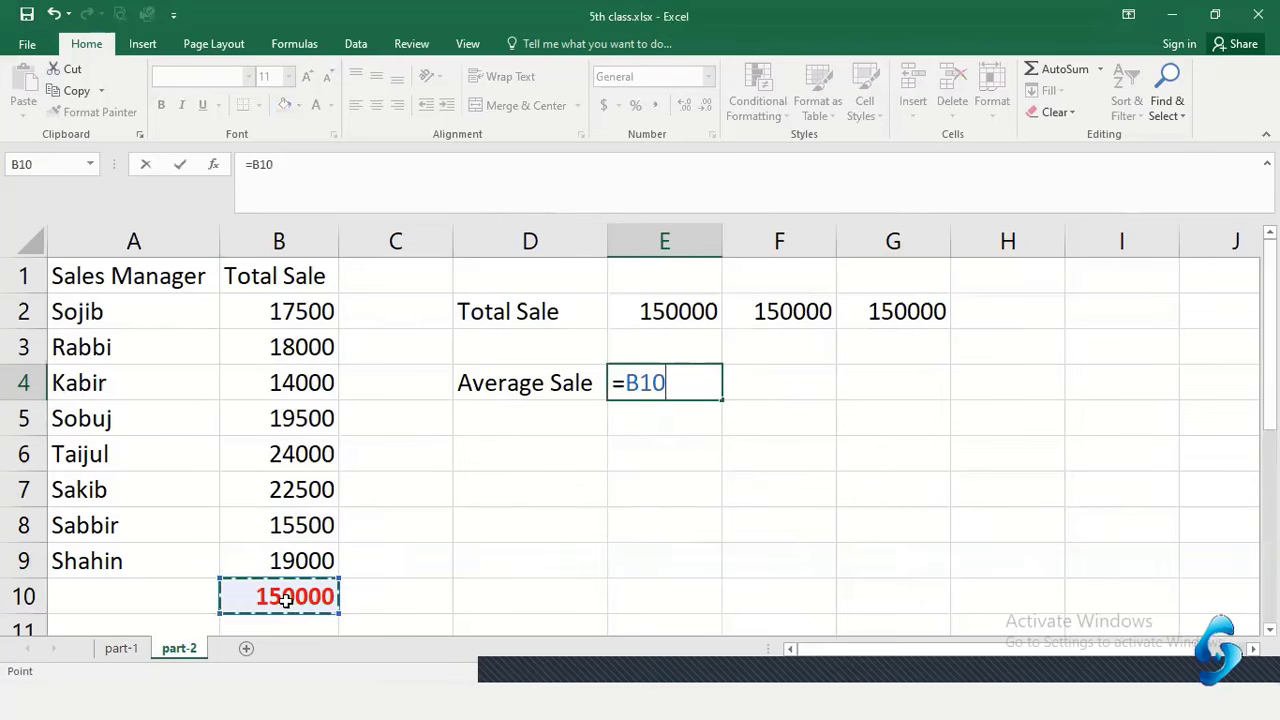
text(/)
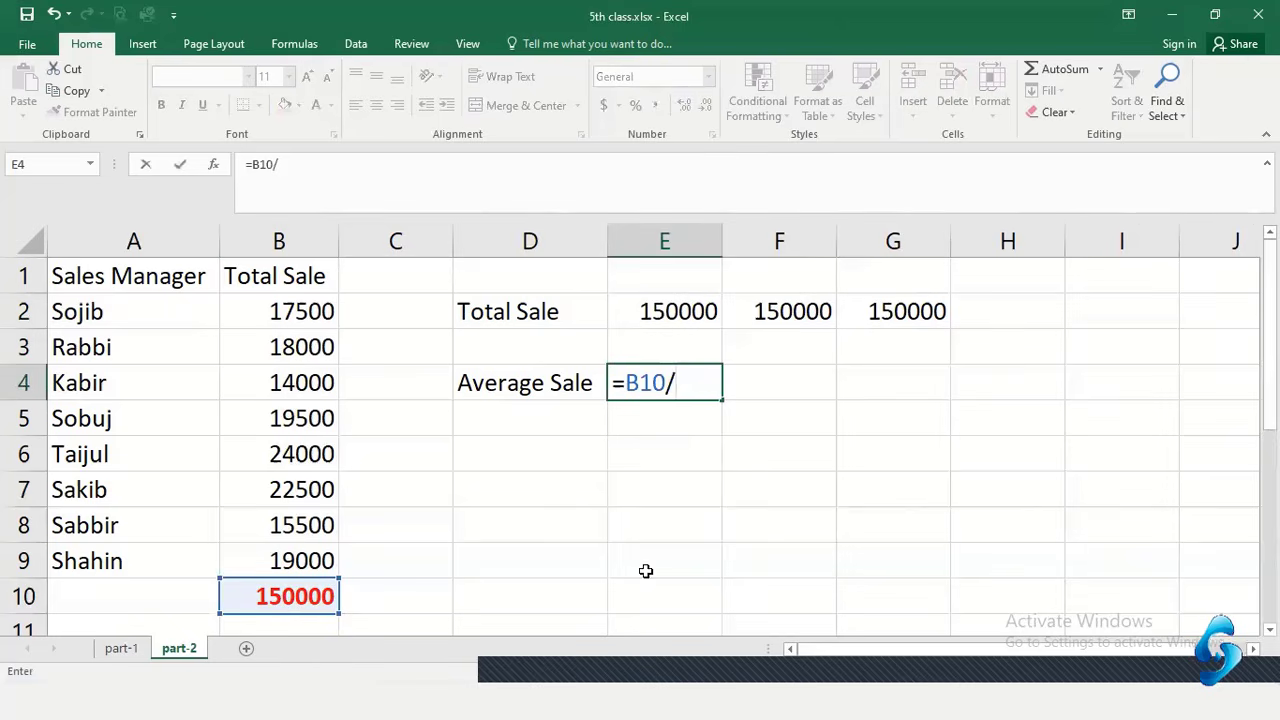
key(BackSpace)
key(BackSpace)
key(BackSpace)
key(BackSpace)
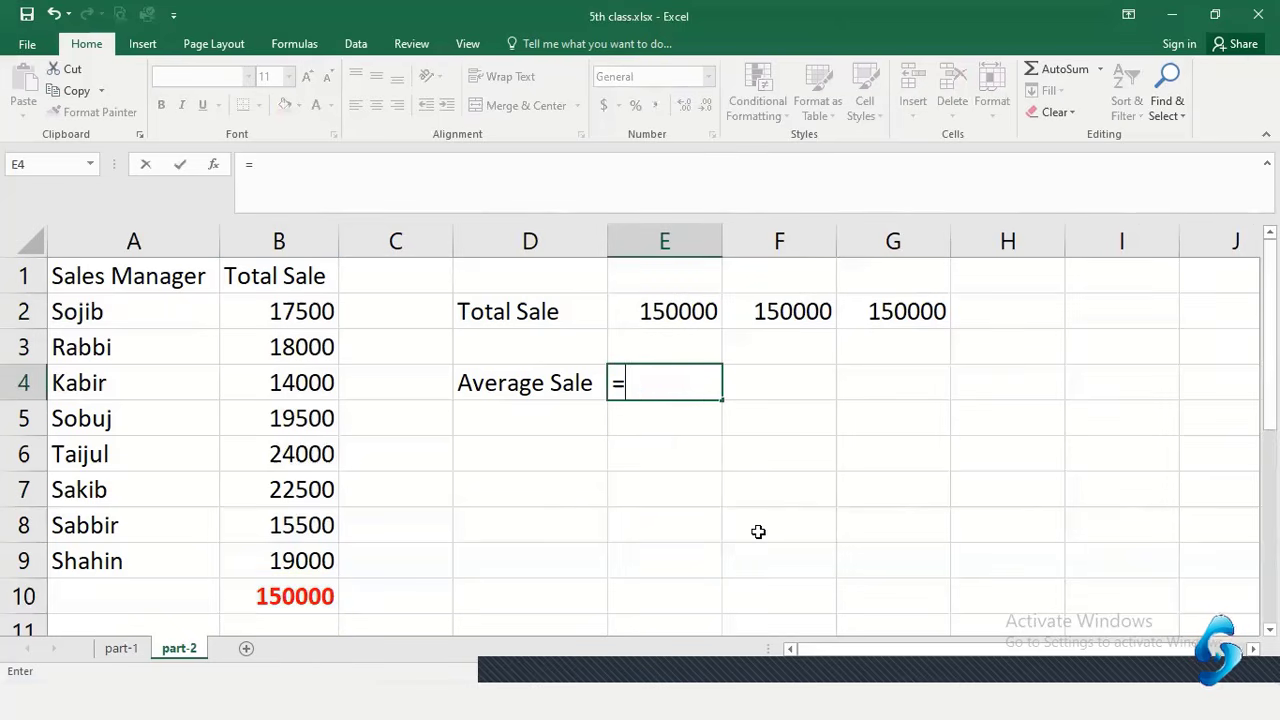
text(150000)
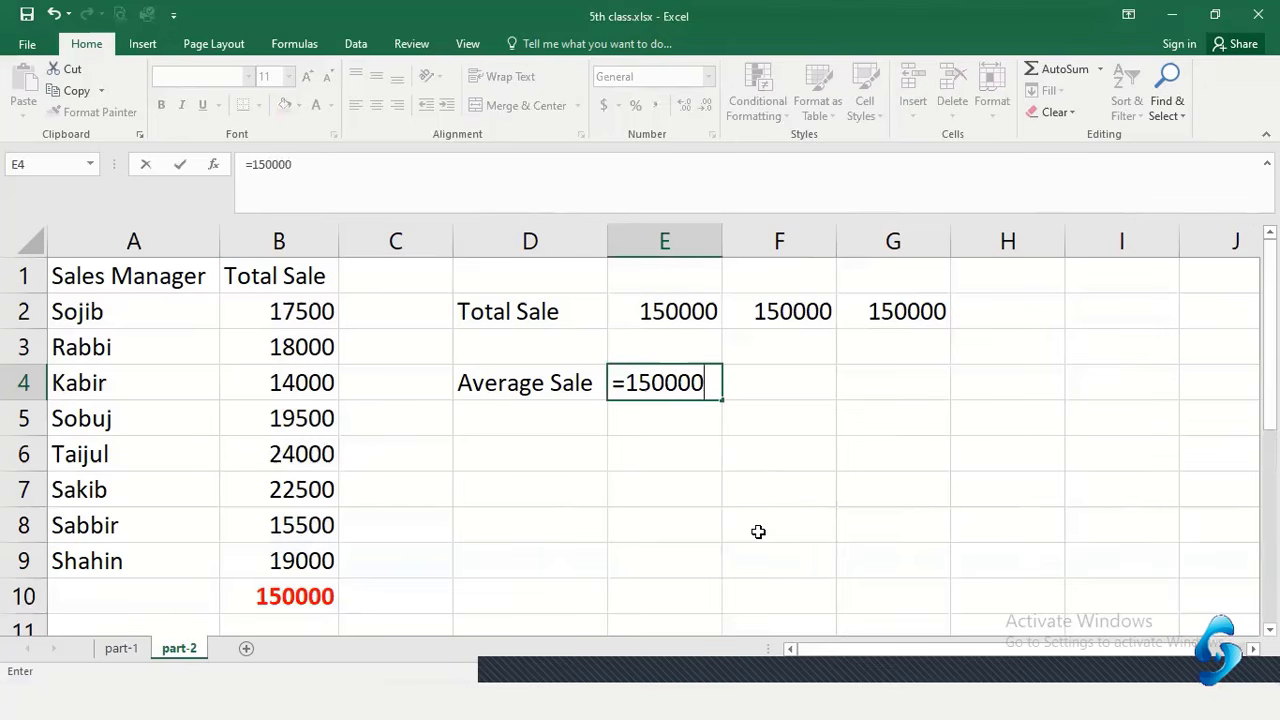
text(/8)
key(Return)
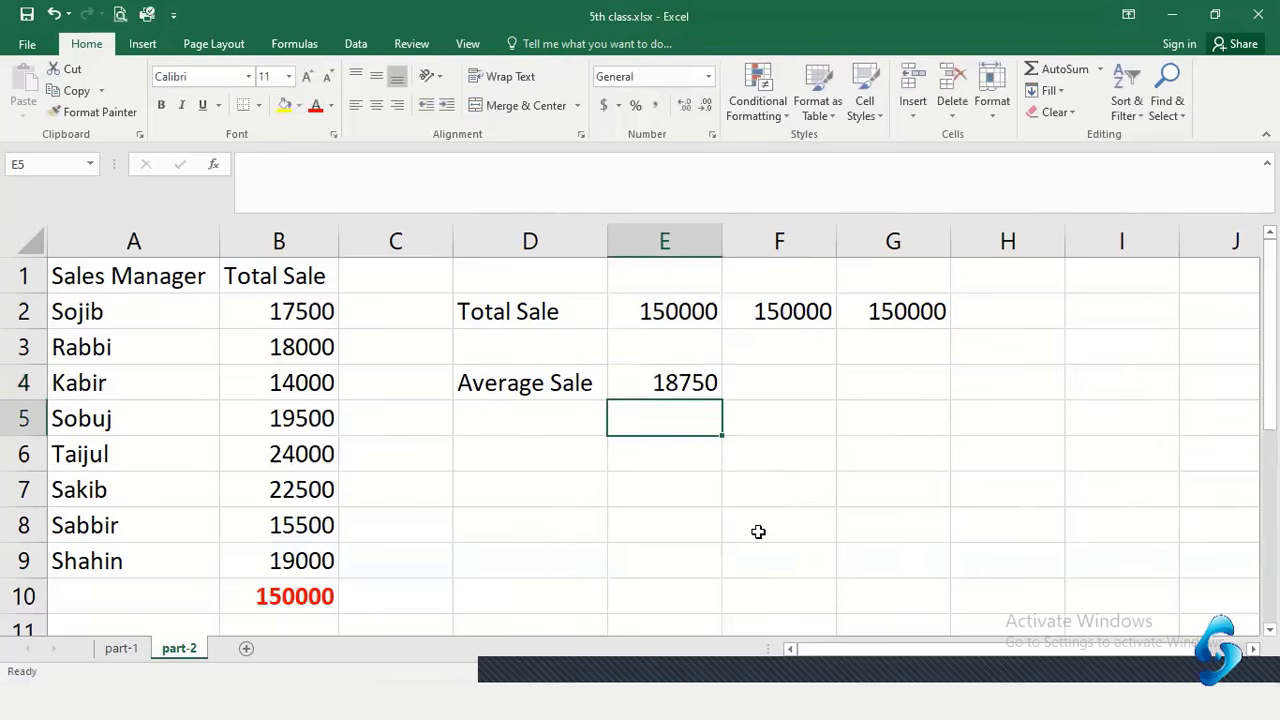
click(674, 394)
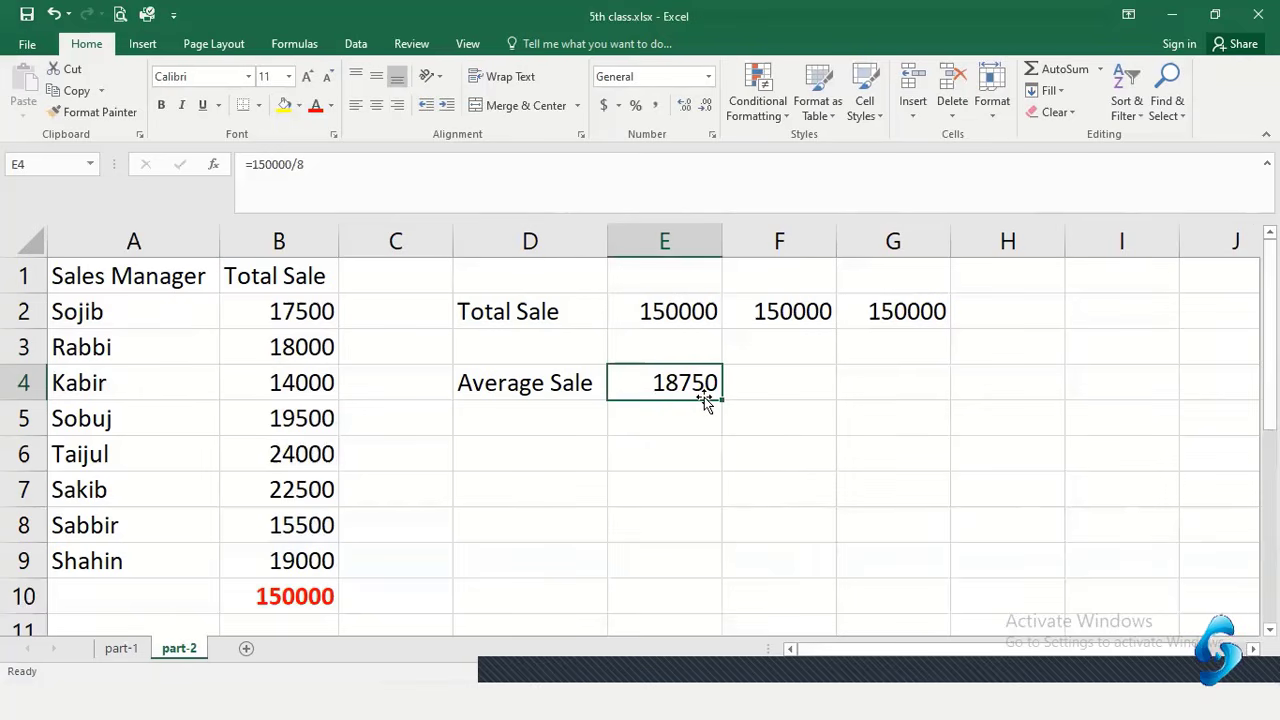
Fill F4 with =E2/8 and G4 with =F2/8, each giving 18750
click(754, 381)
text(=)
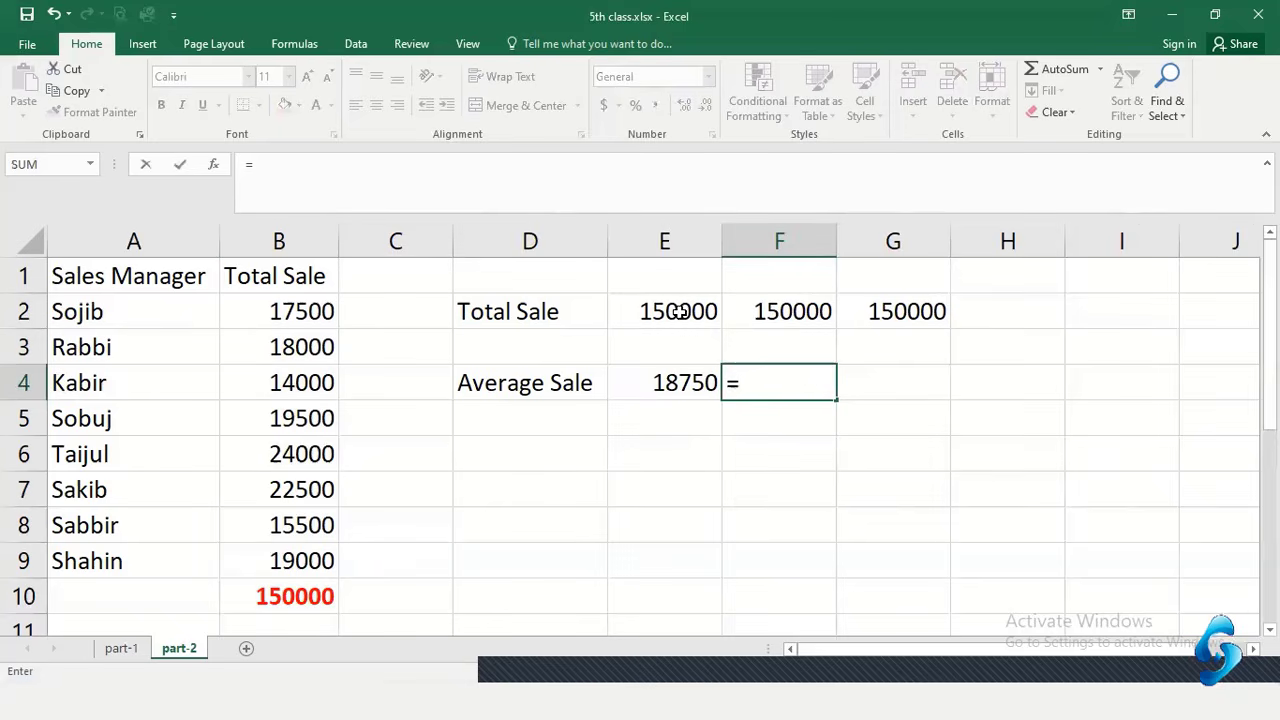
click(700, 311)
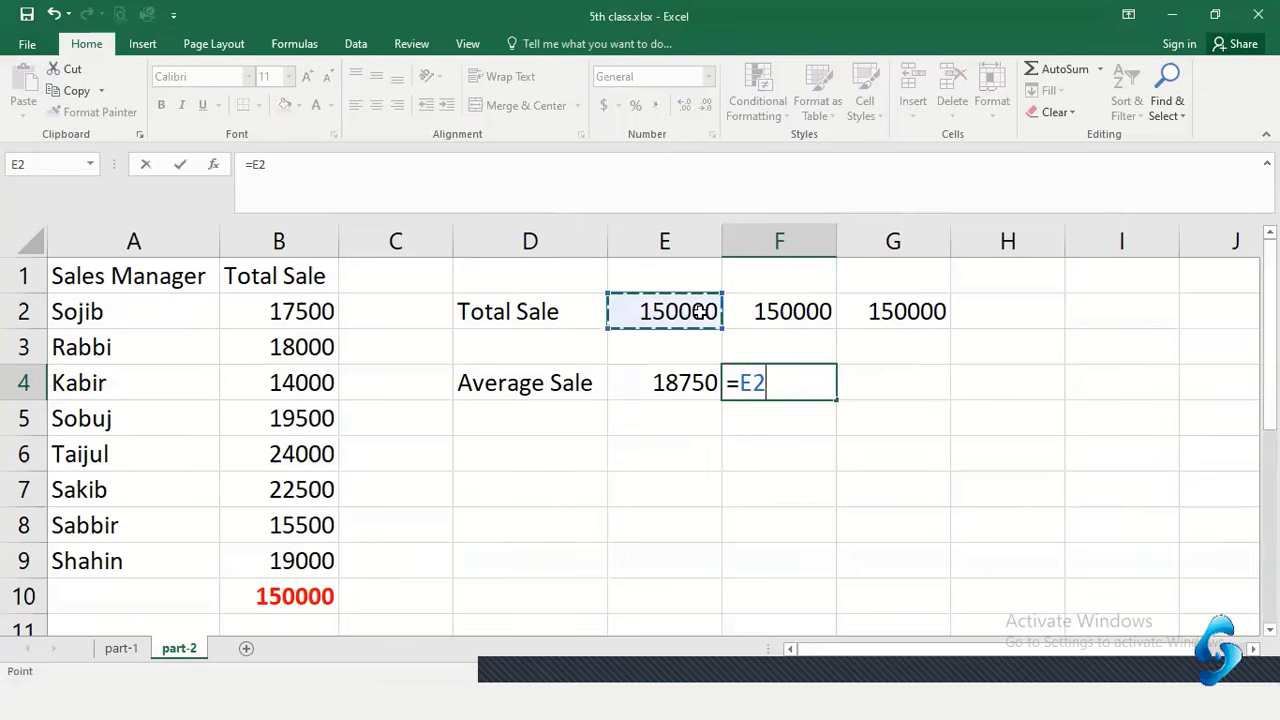
text(/8)
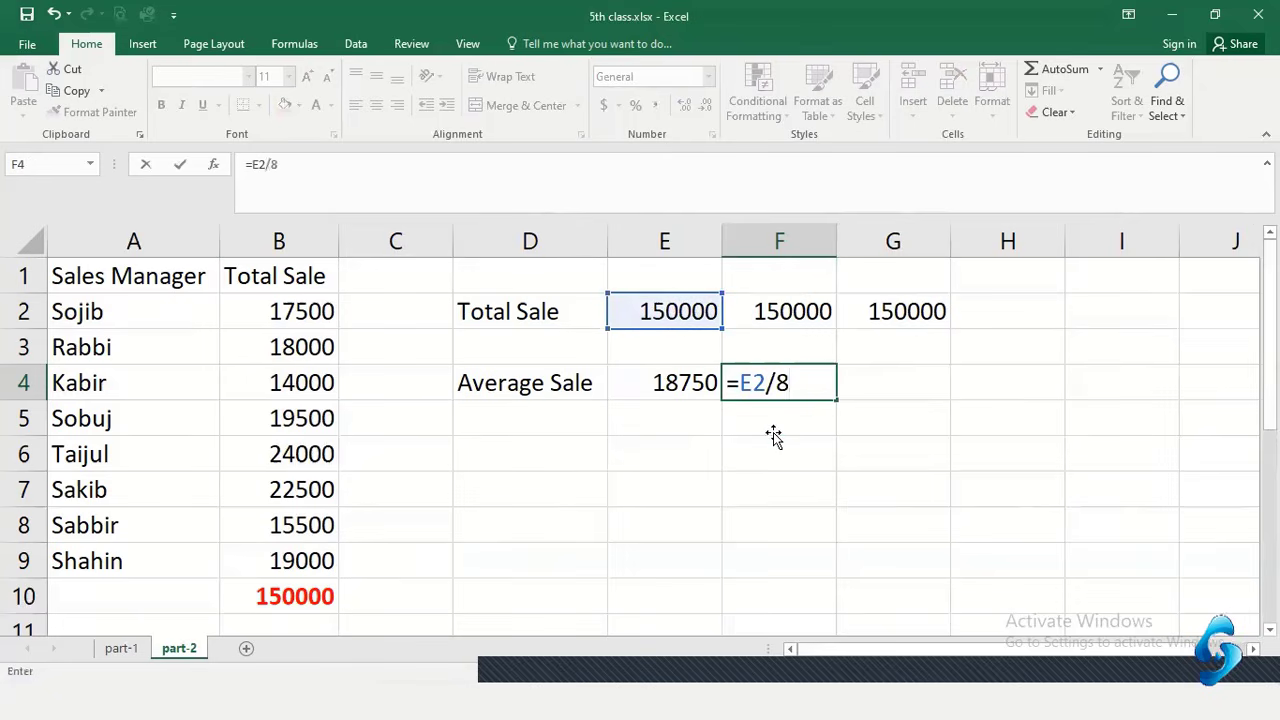
key(Return)
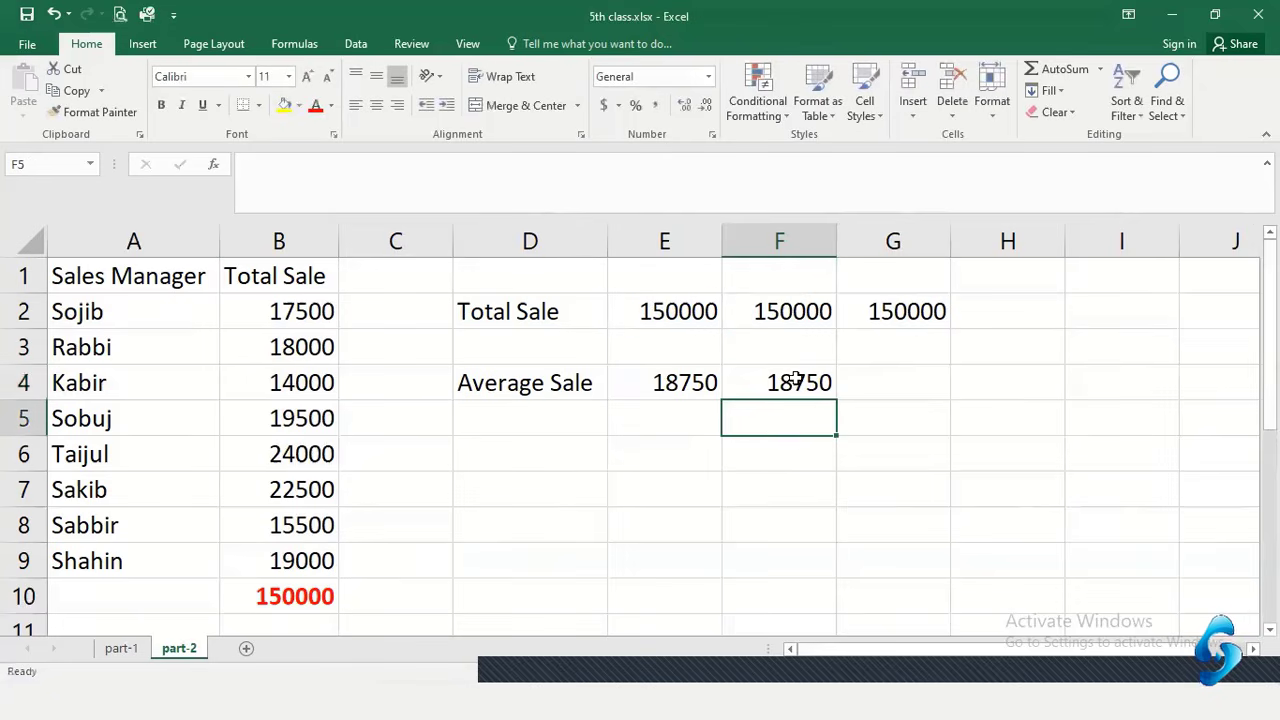
click(915, 382)
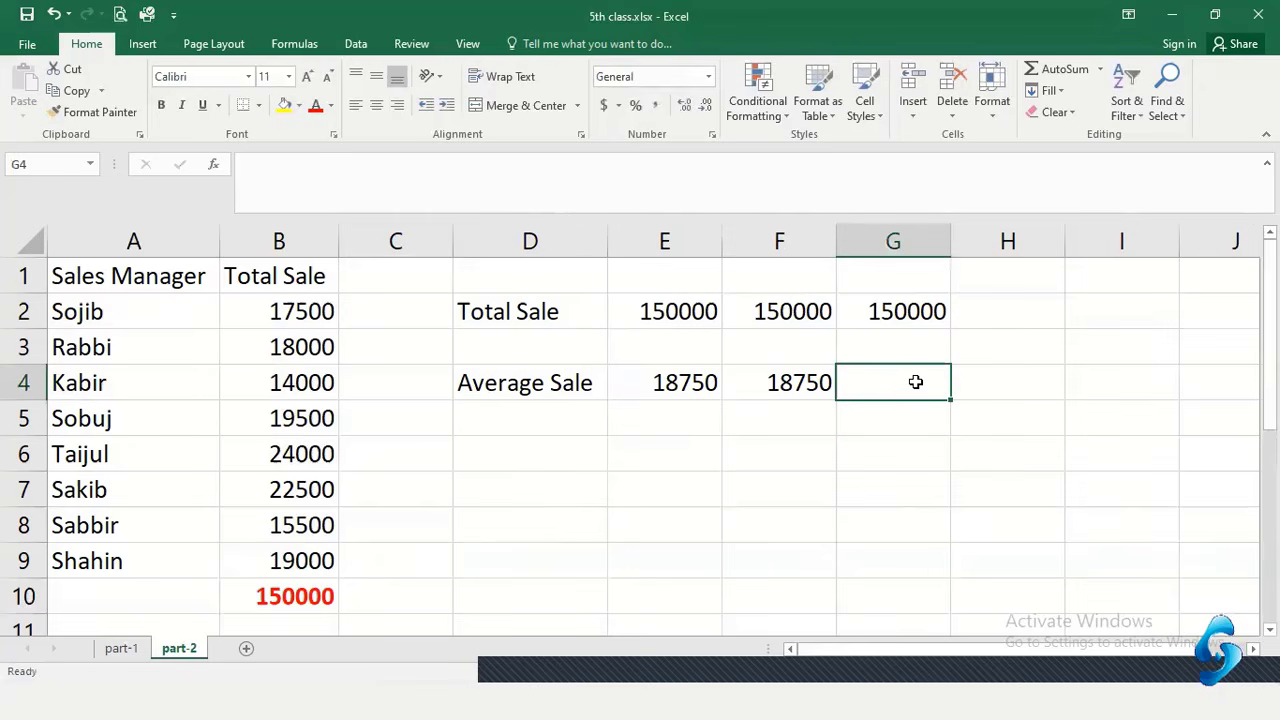
text(=)
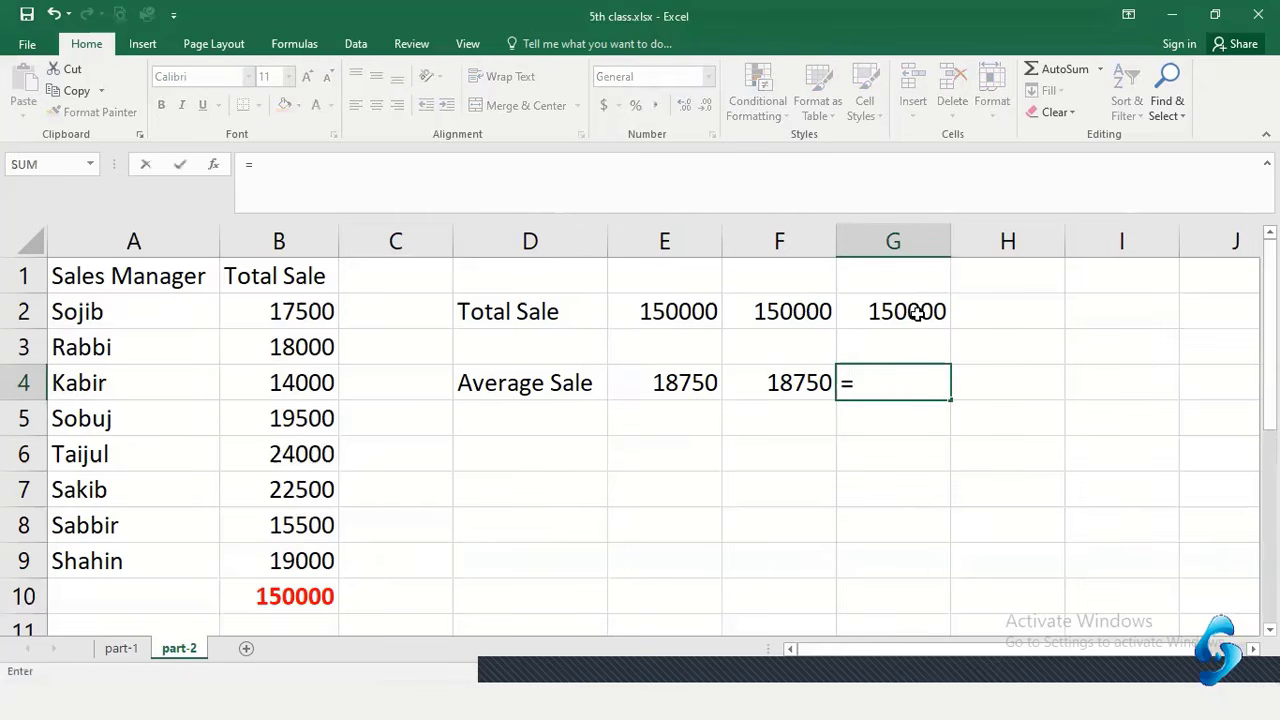
click(794, 308)
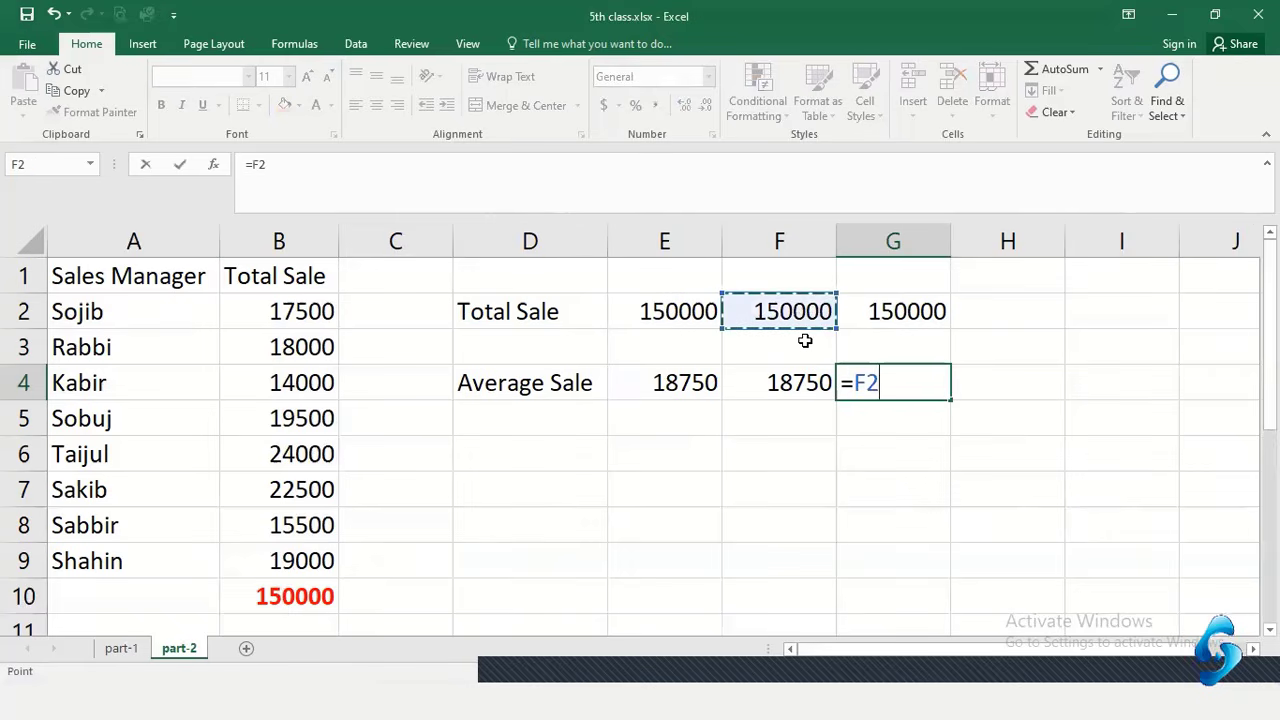
text(/8)
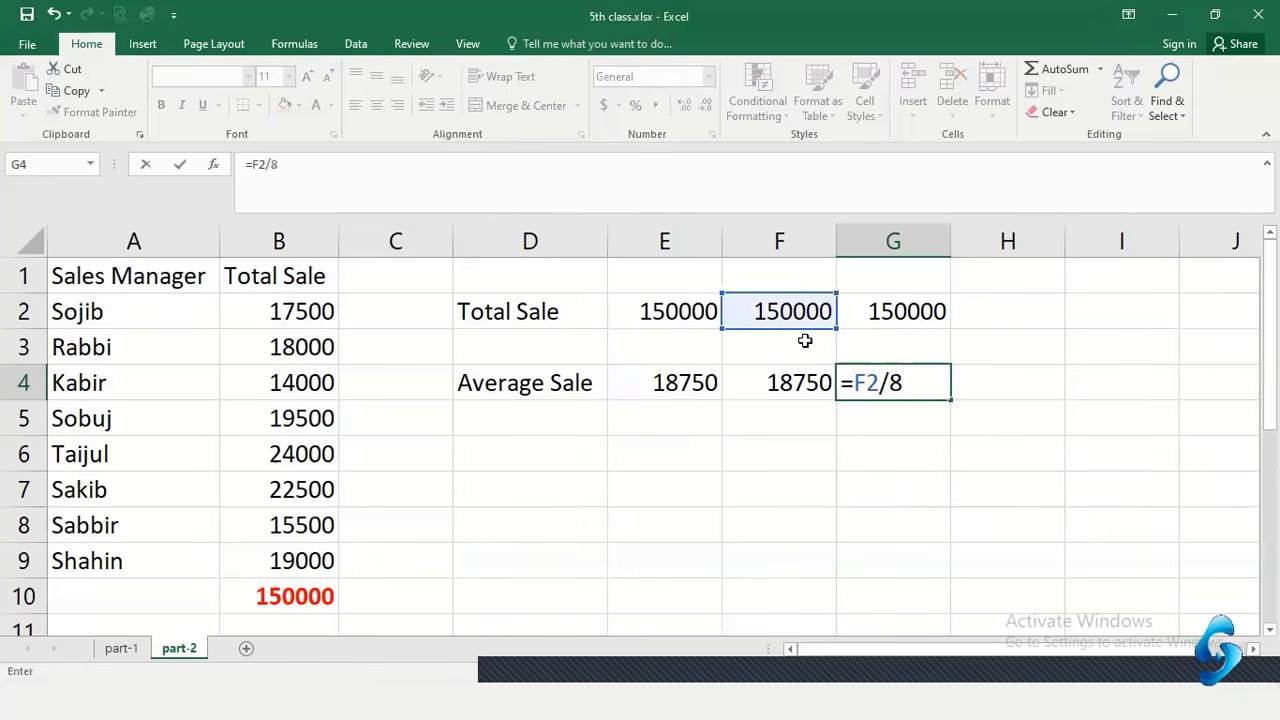
key(Return)
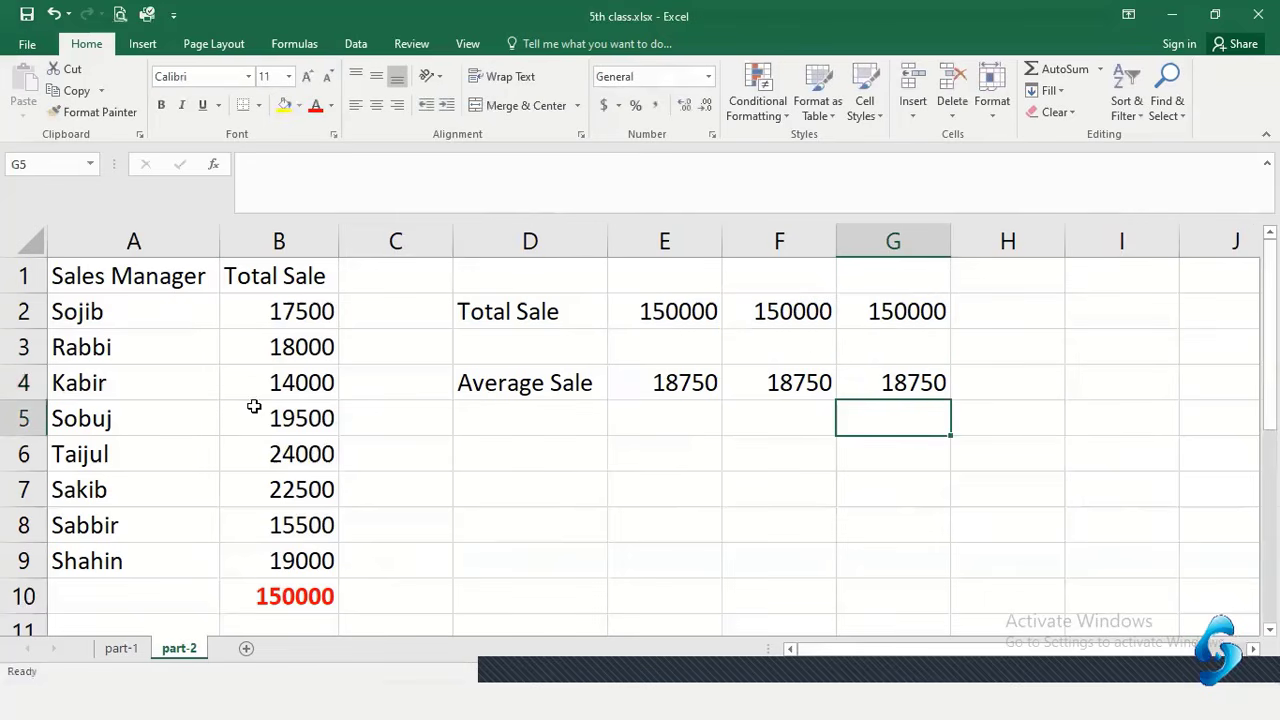
Change the B3 sale from 18000 to 18500 again
double_click(304, 347)
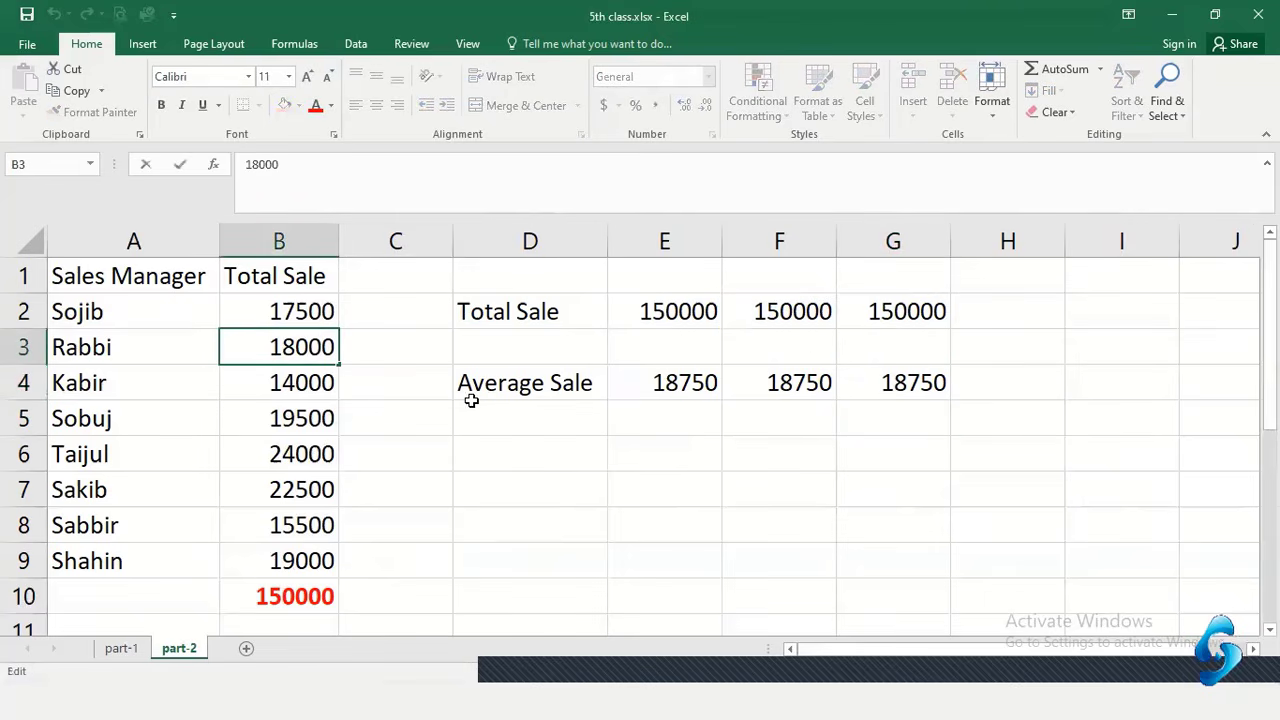
key(BackSpace)
text(5)
key(Return)
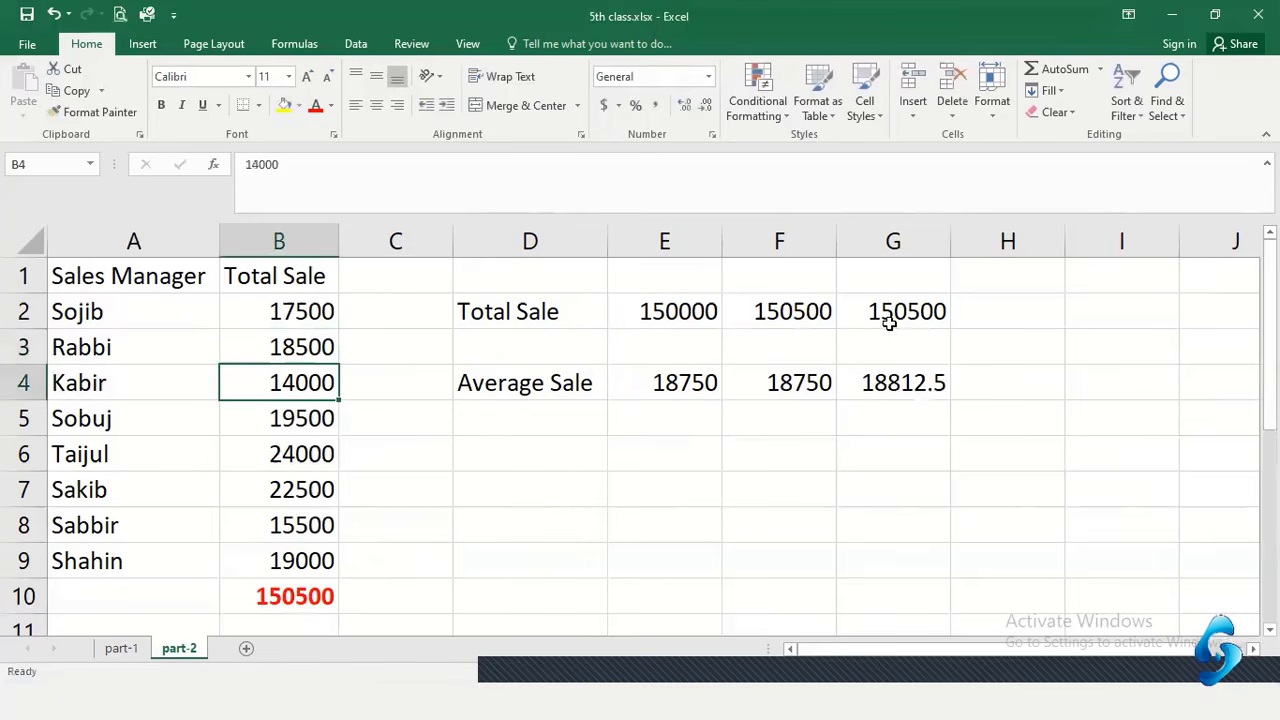
Check G2, F2, B10 at 150500 and G4 at 18812.5 against E4's fixed 18750
click(900, 312)
click(816, 314)
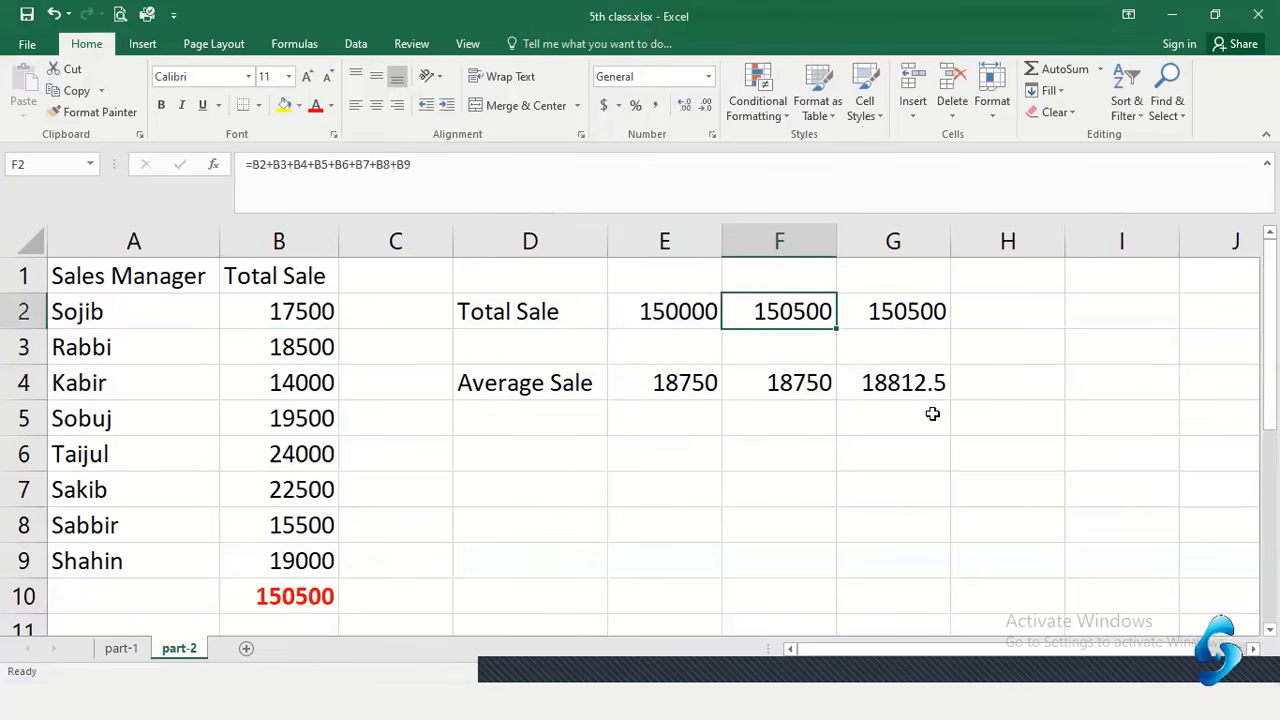
click(928, 385)
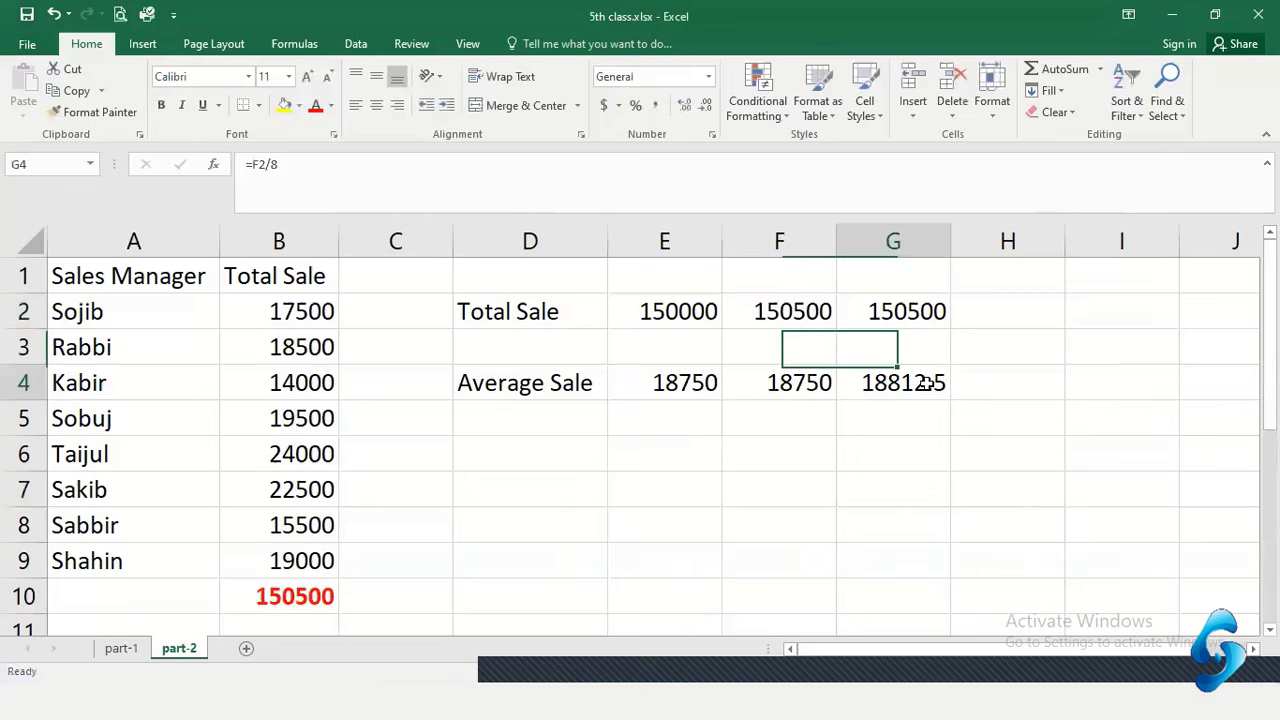
click(311, 597)
drag(760, 388, 692, 378)
click(695, 380)
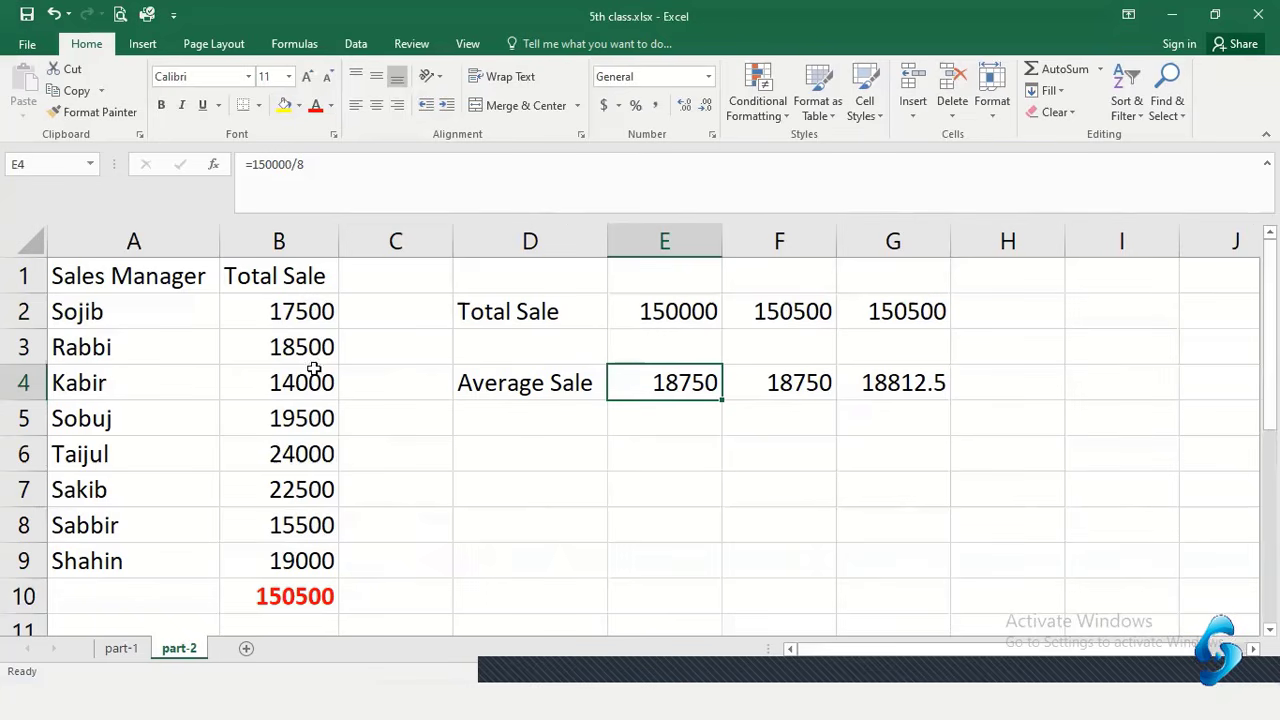
Inspect the average formulas in F4 and G4 and the total formula in F2
click(800, 390)
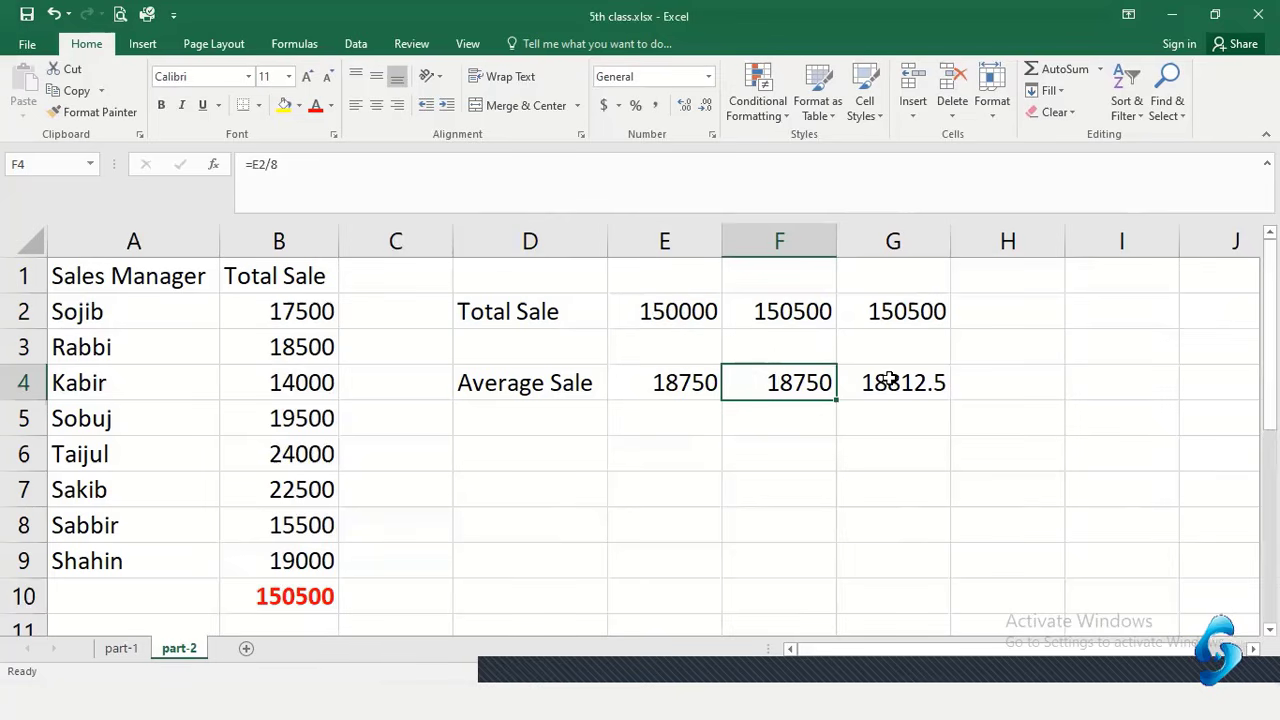
click(888, 380)
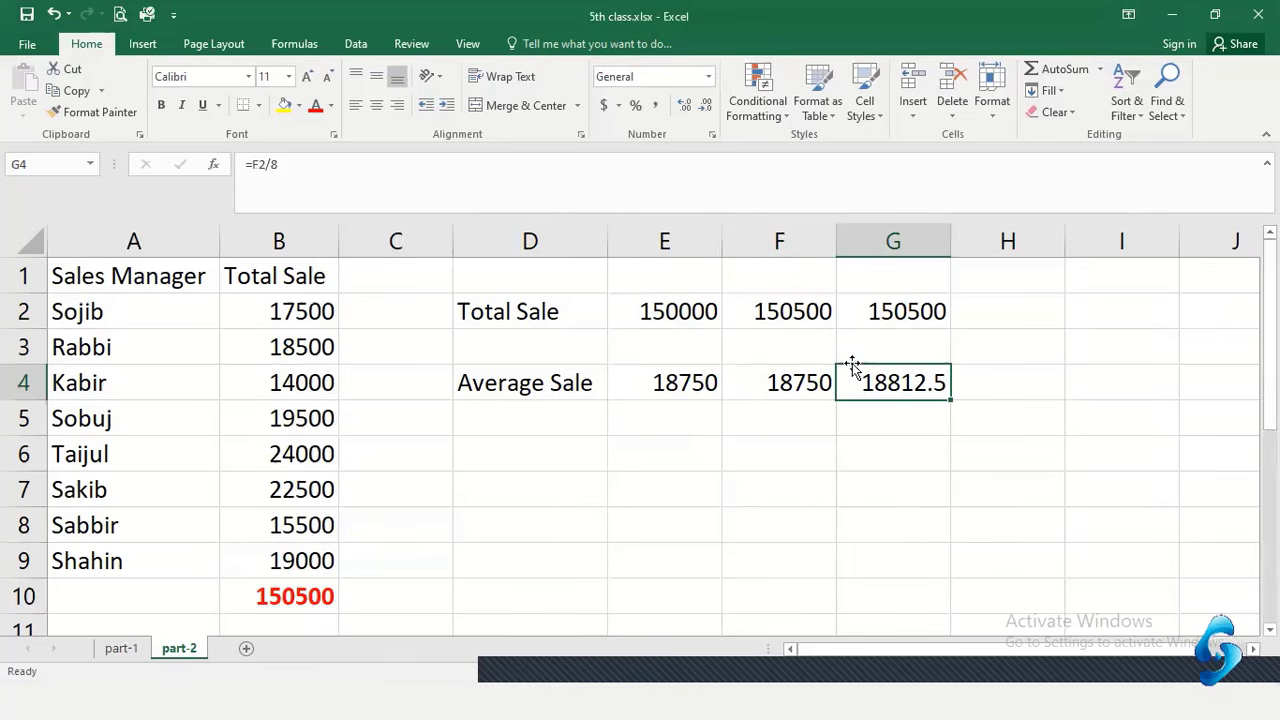
click(806, 311)
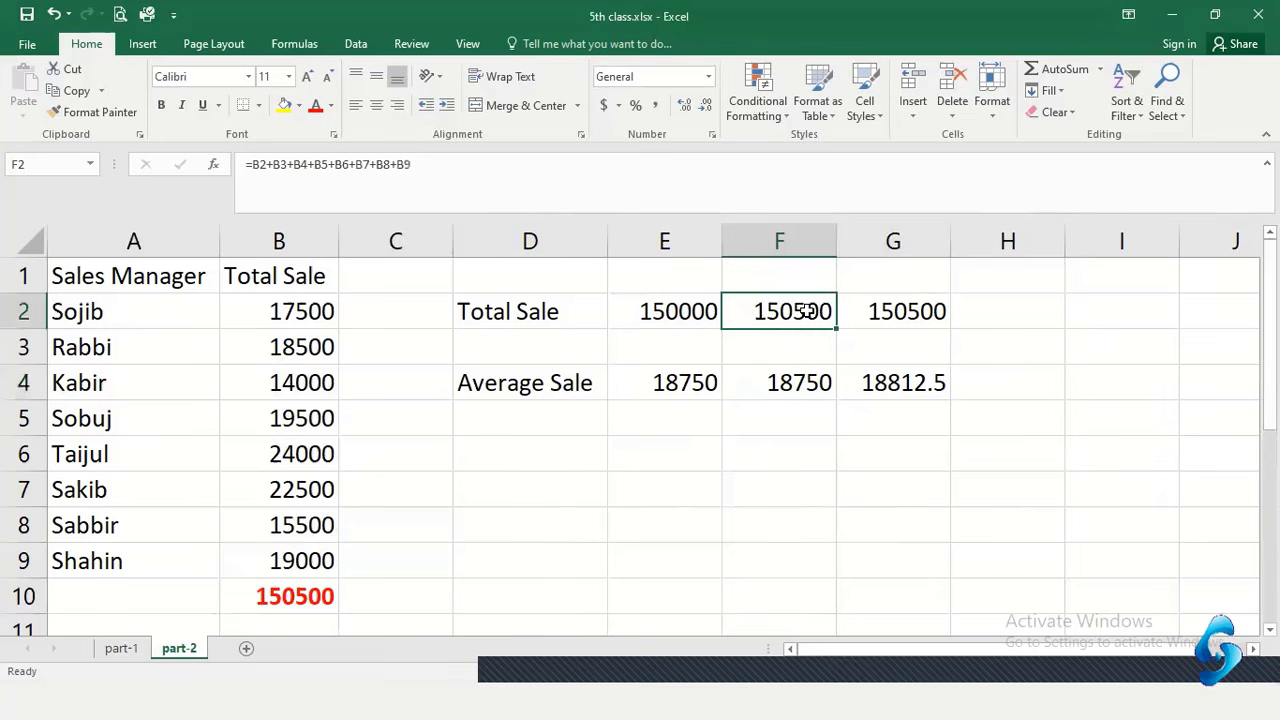
click(888, 382)
click(810, 314)
click(912, 392)
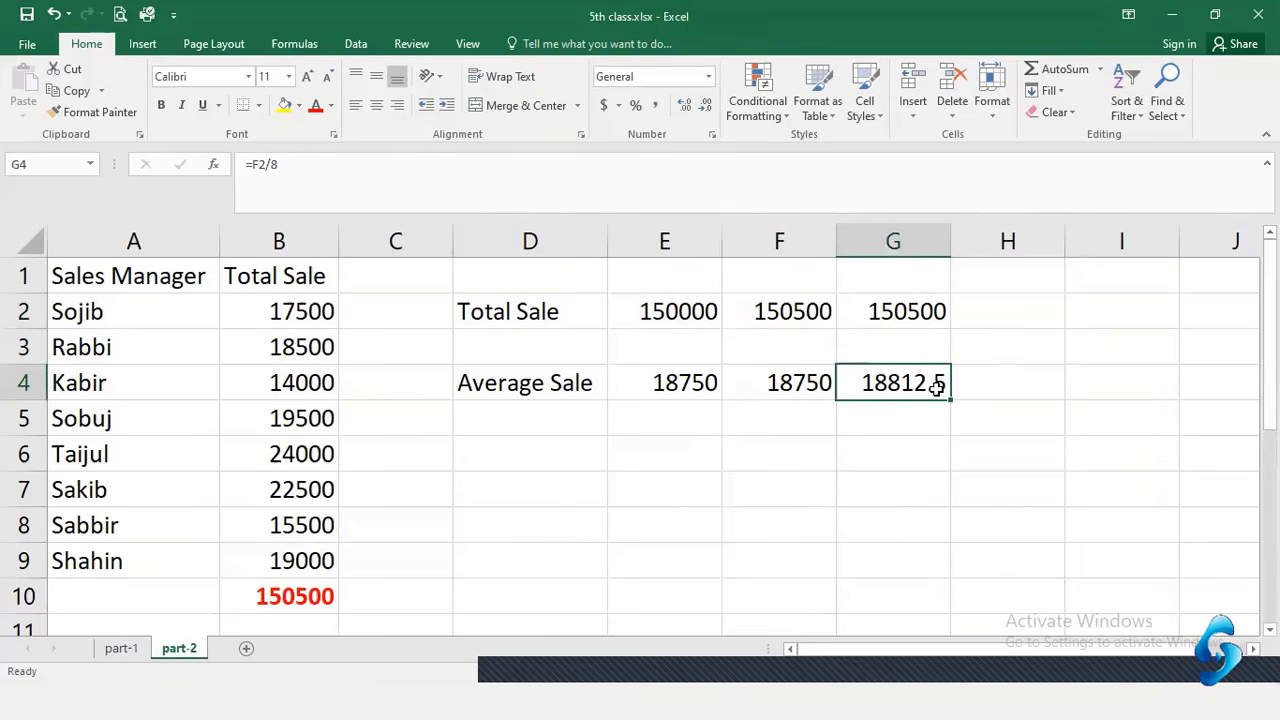
Change B3 from 18500 back to 18000
double_click(310, 347)
key(BackSpace)
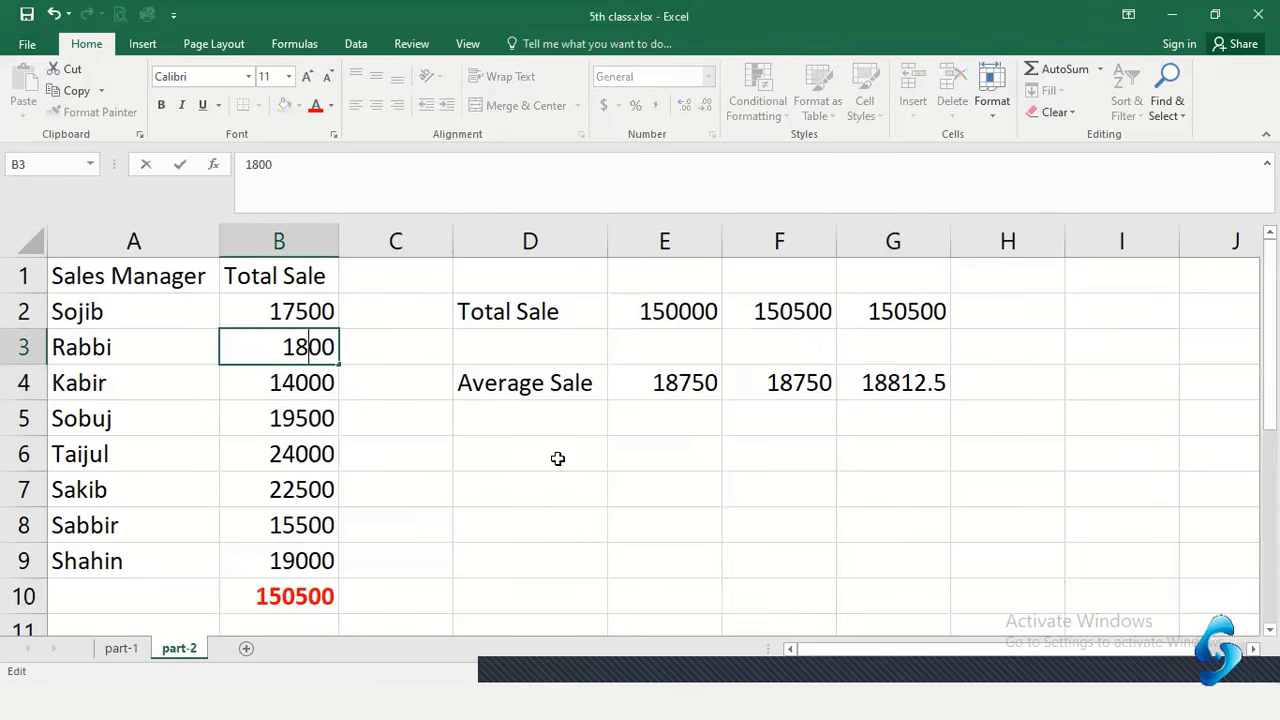
text(0)
key(Return)
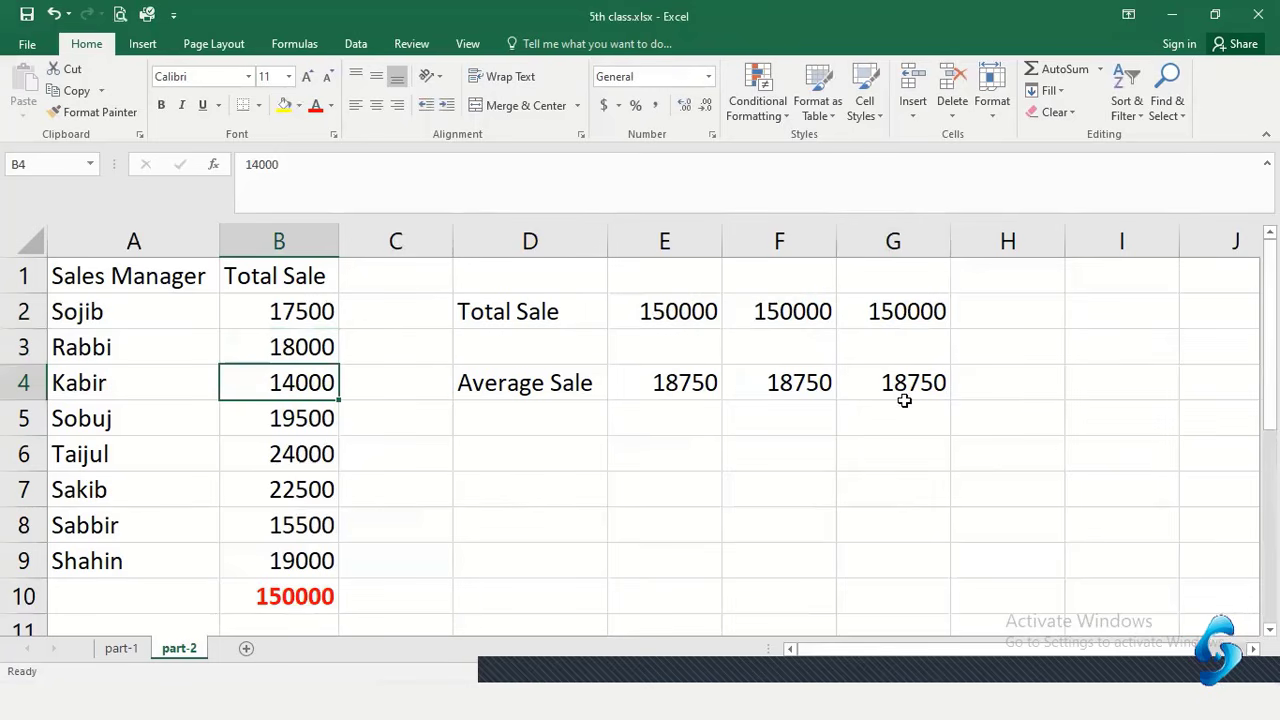
Enter =AVERAGE(B2:B9) in H4 so it shows 18750
click(994, 382)
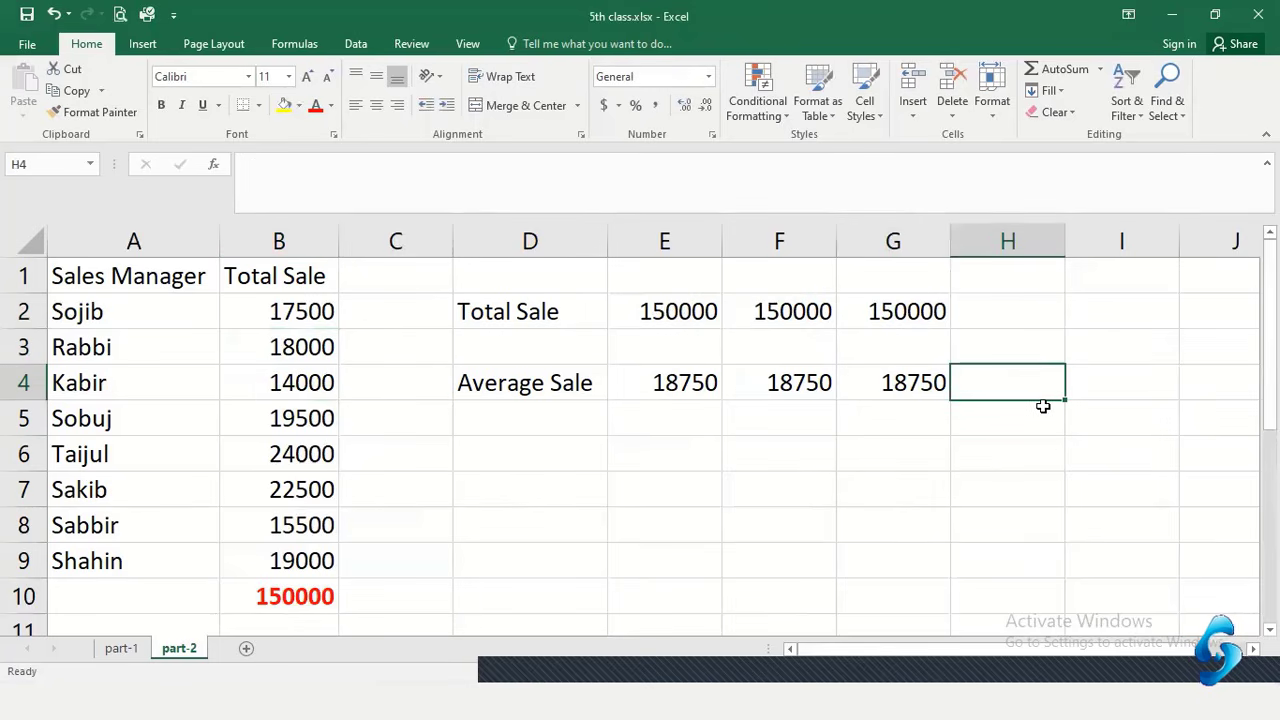
text(=averafe)
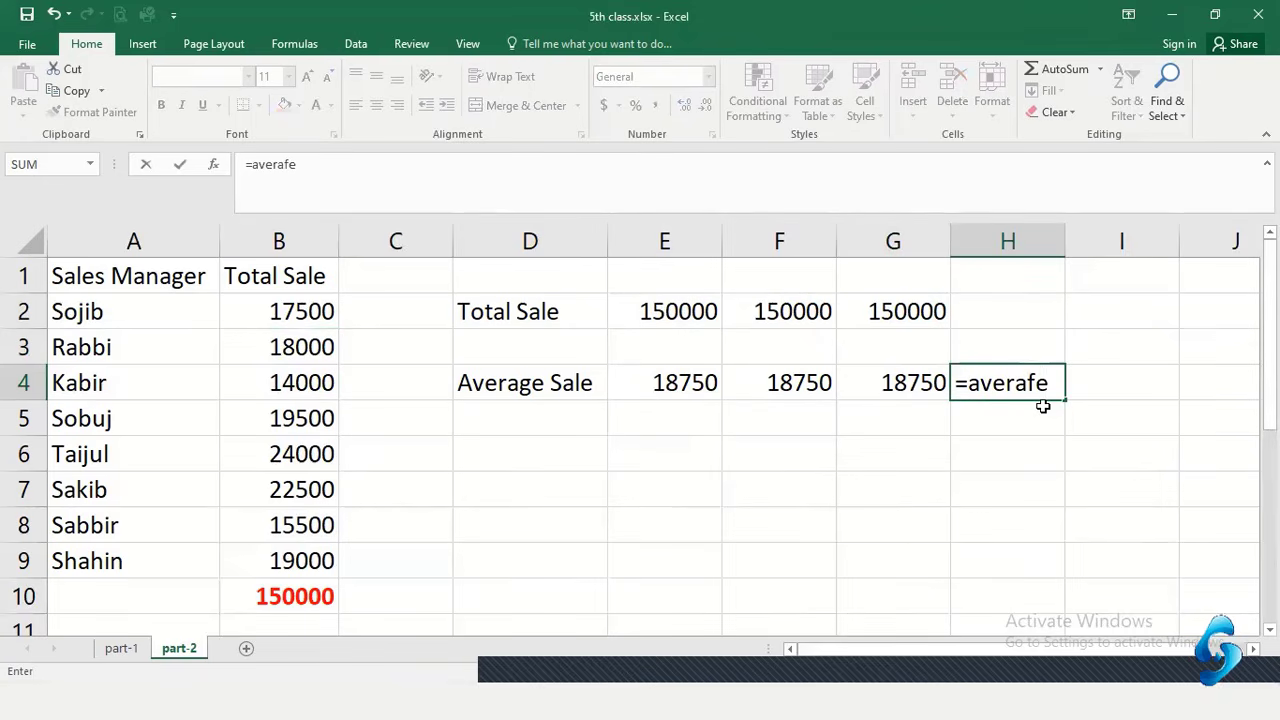
key(BackSpace)
key(BackSpace)
text(ge)
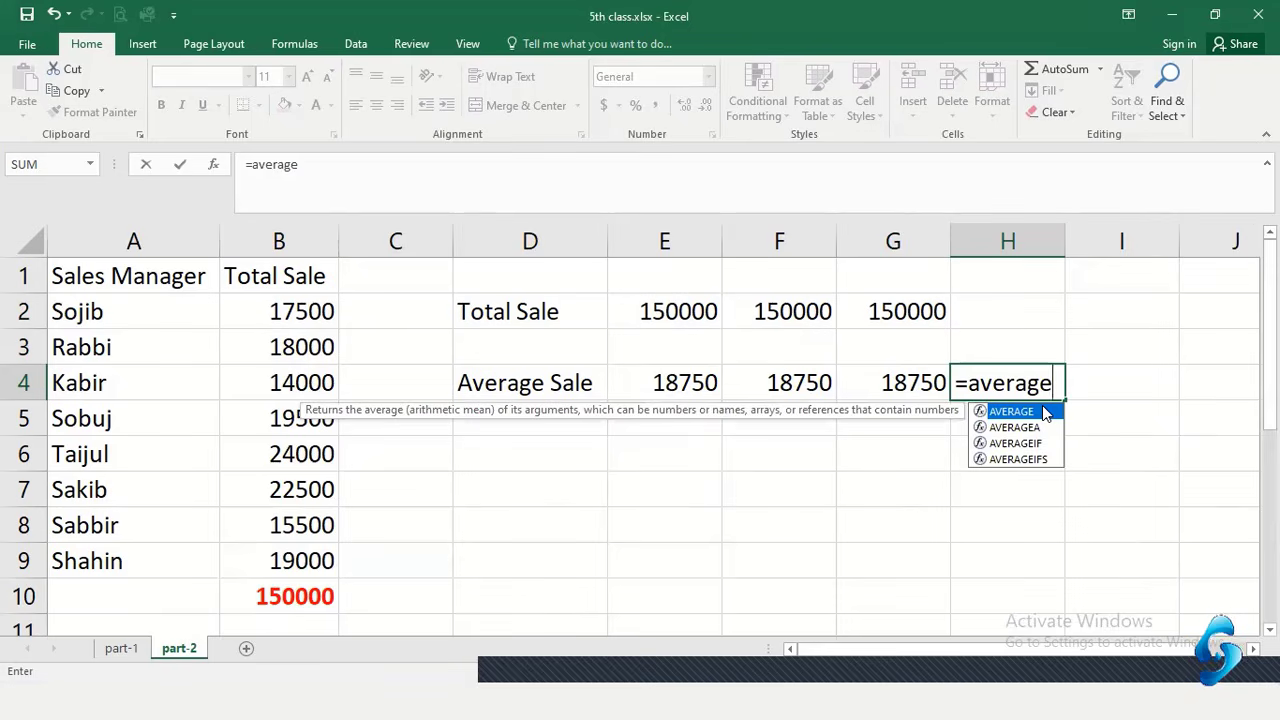
text(()
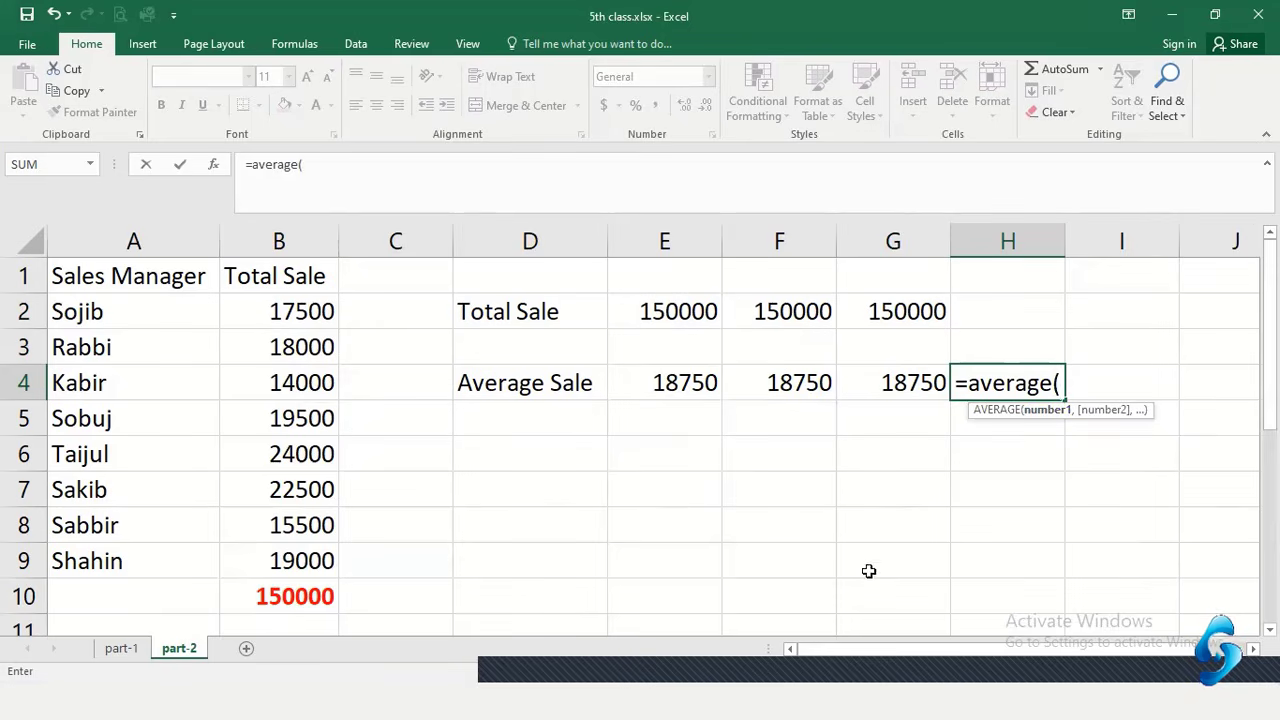
text(b)
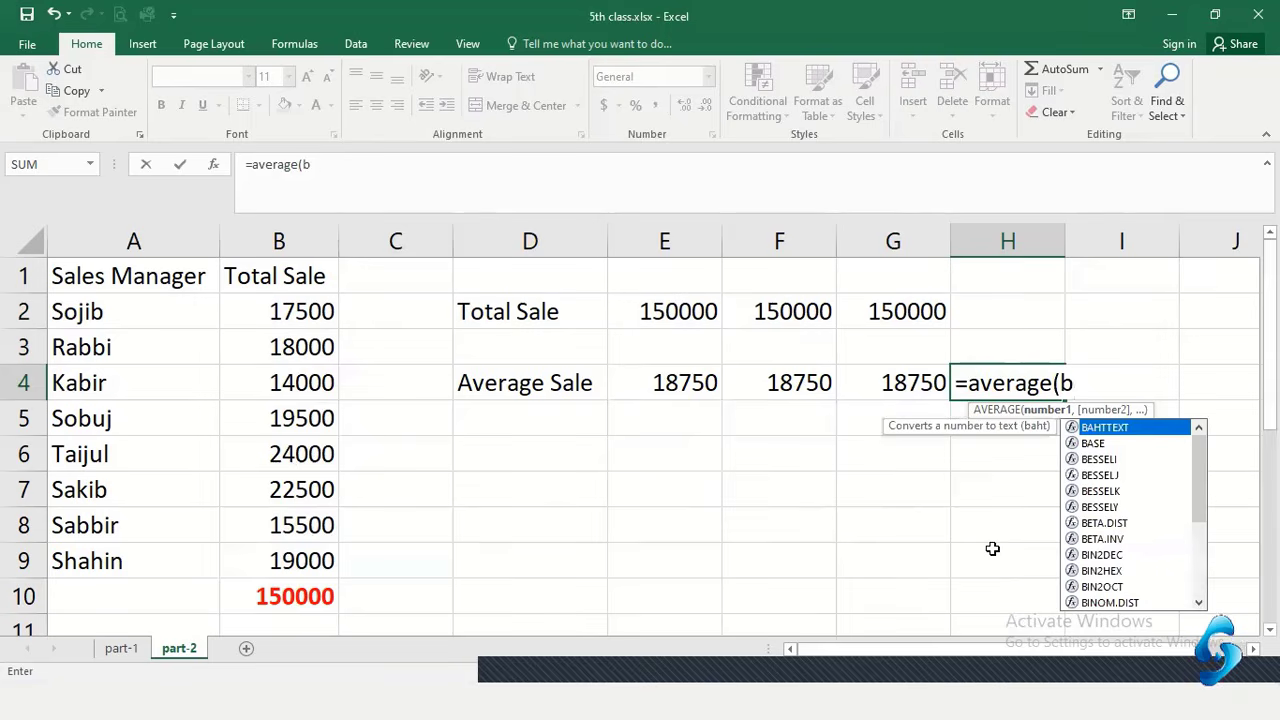
text(2)
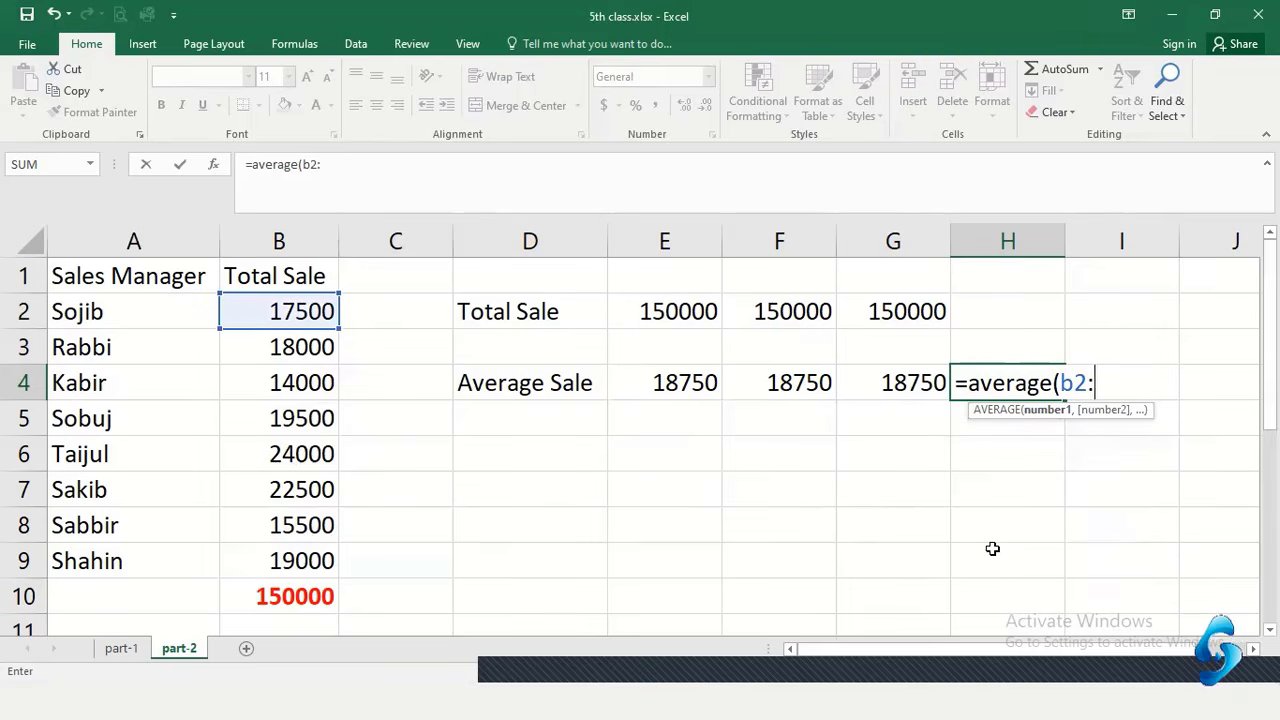
text(:b9)
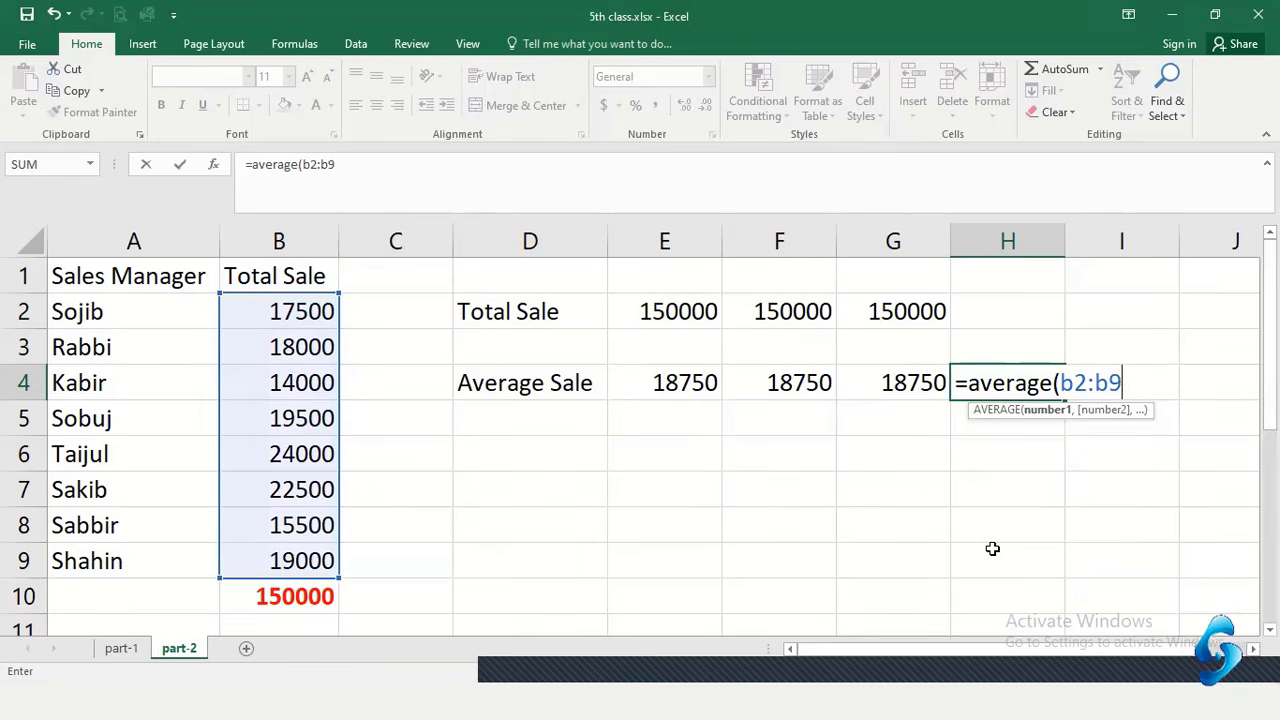
text())
key(Return)
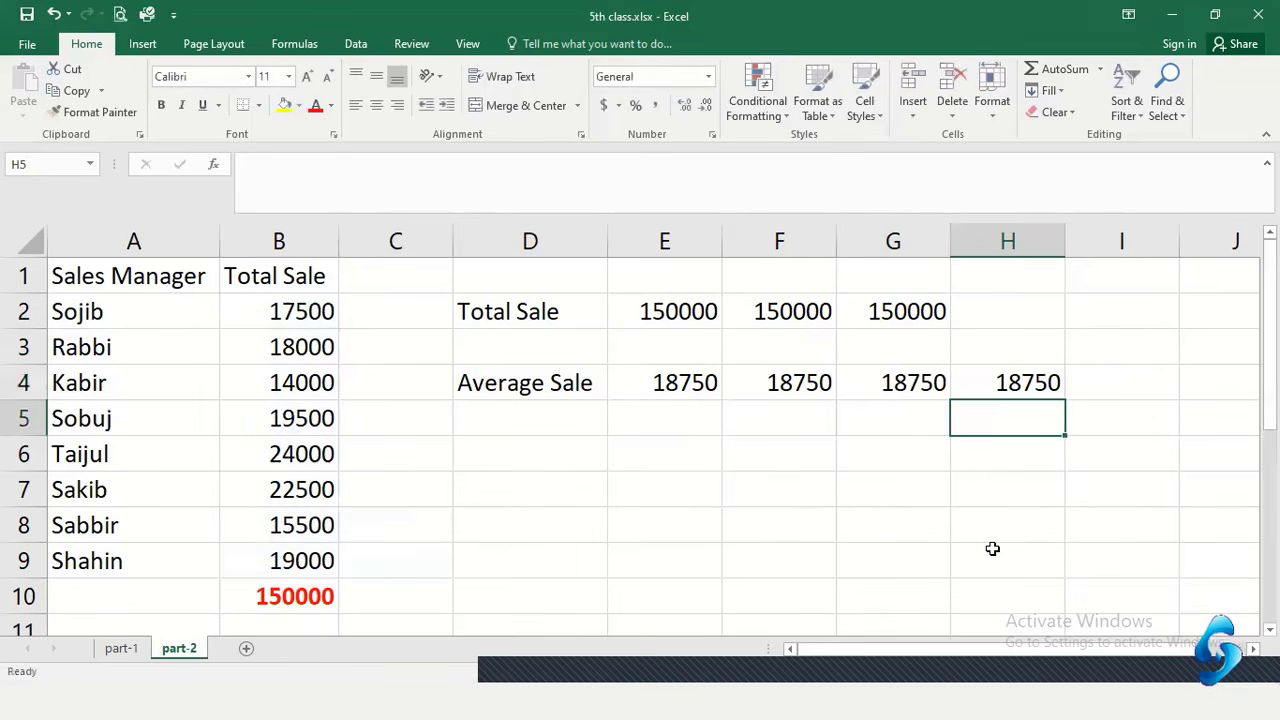
click(1030, 383)
Re-enter H4 as =average(B2:B9), selecting the Total Sale values by dragging
text(=)
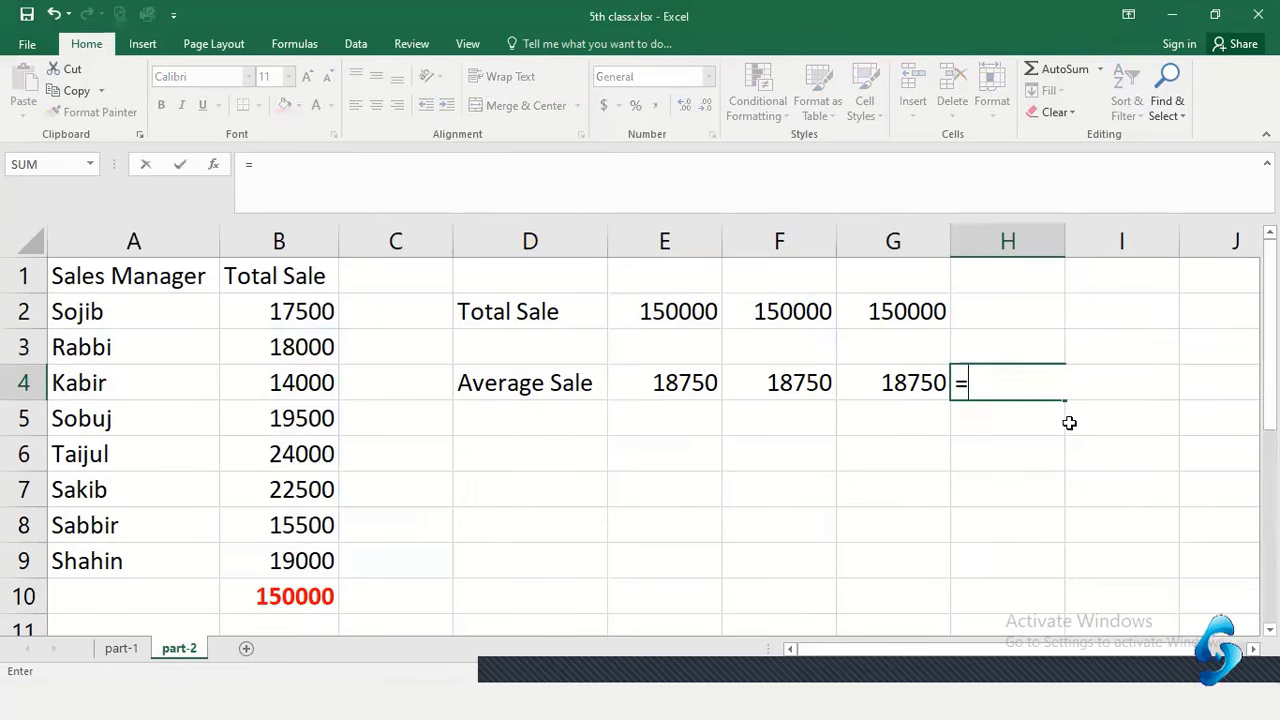
text(averafe)
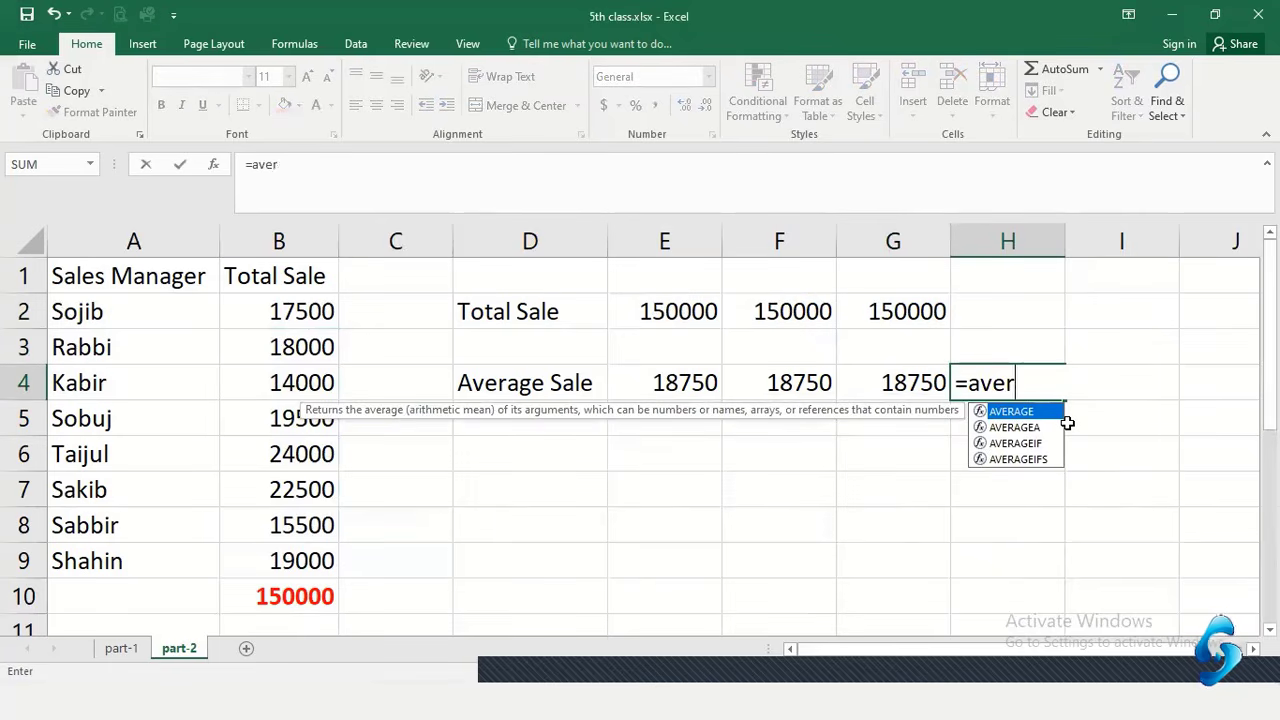
key(BackSpace)
key(BackSpace)
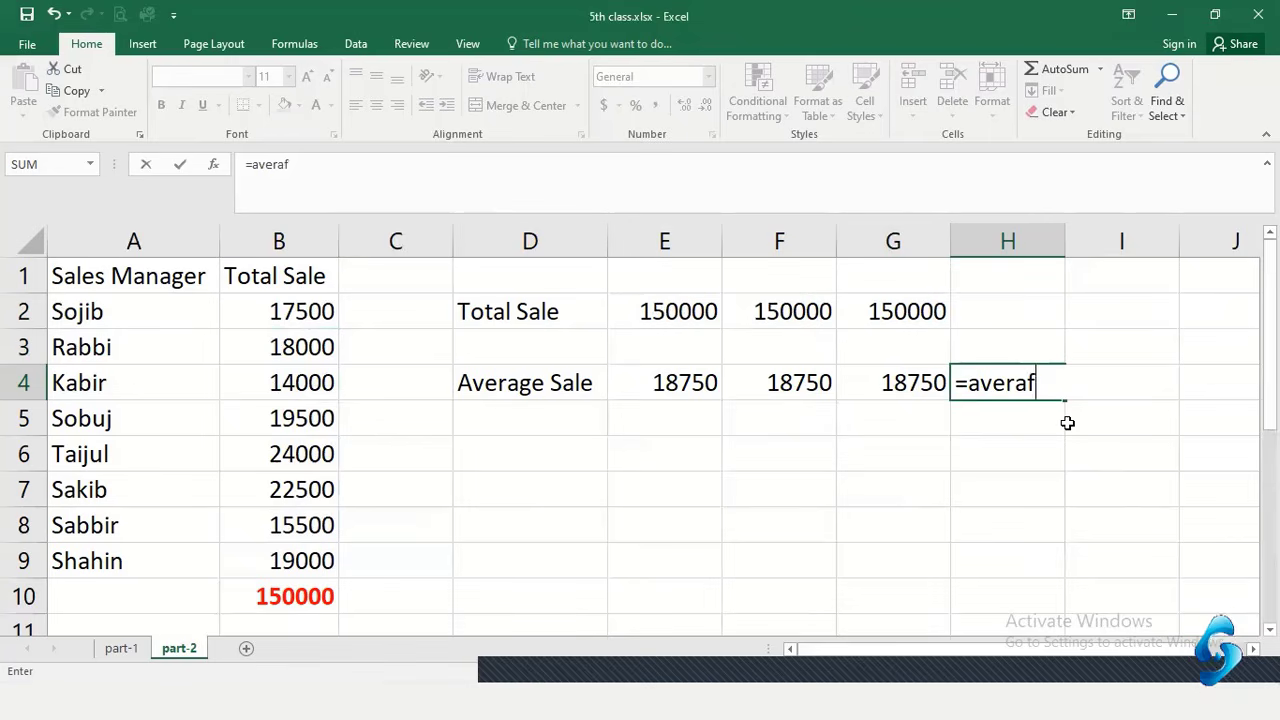
text(ge)
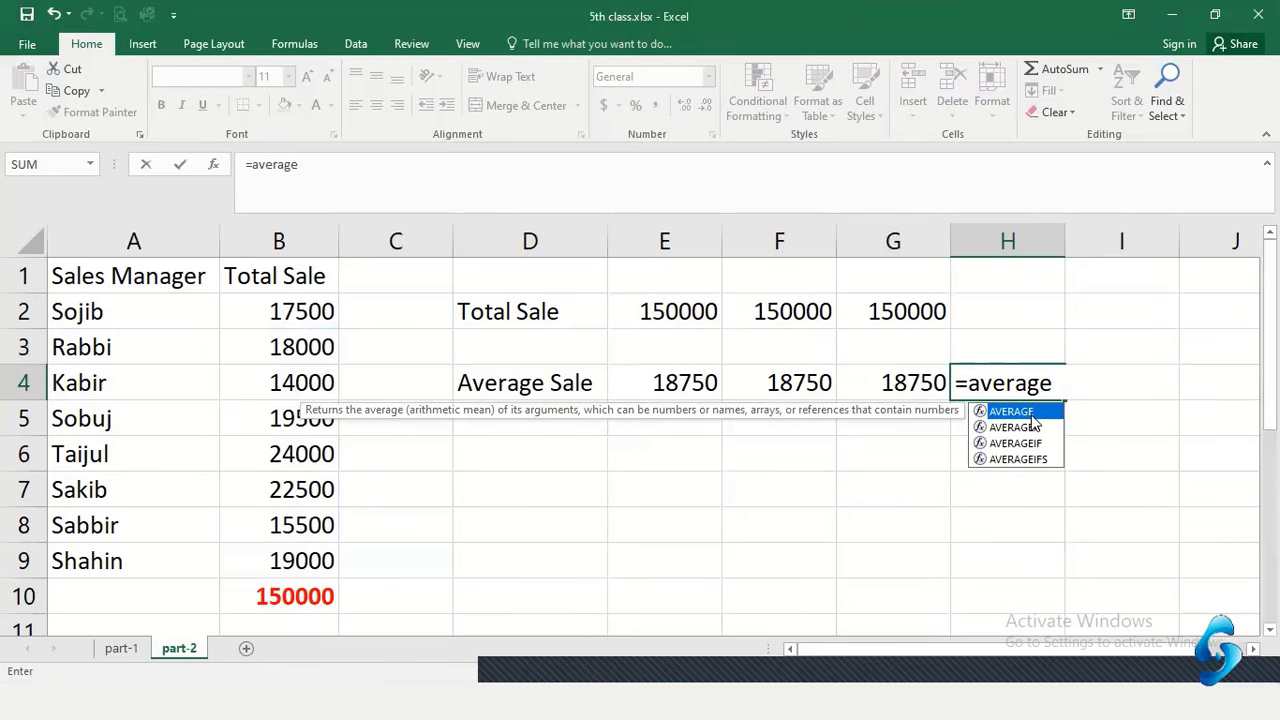
text(()
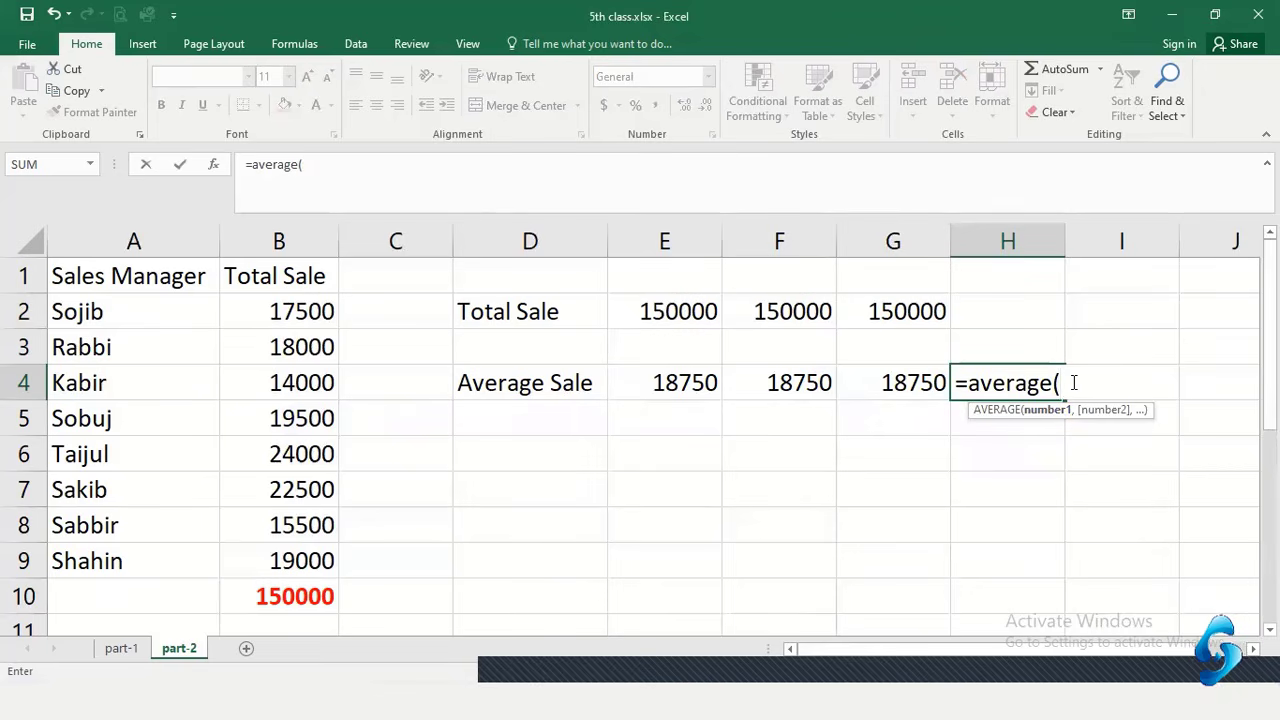
drag(297, 309, 290, 561)
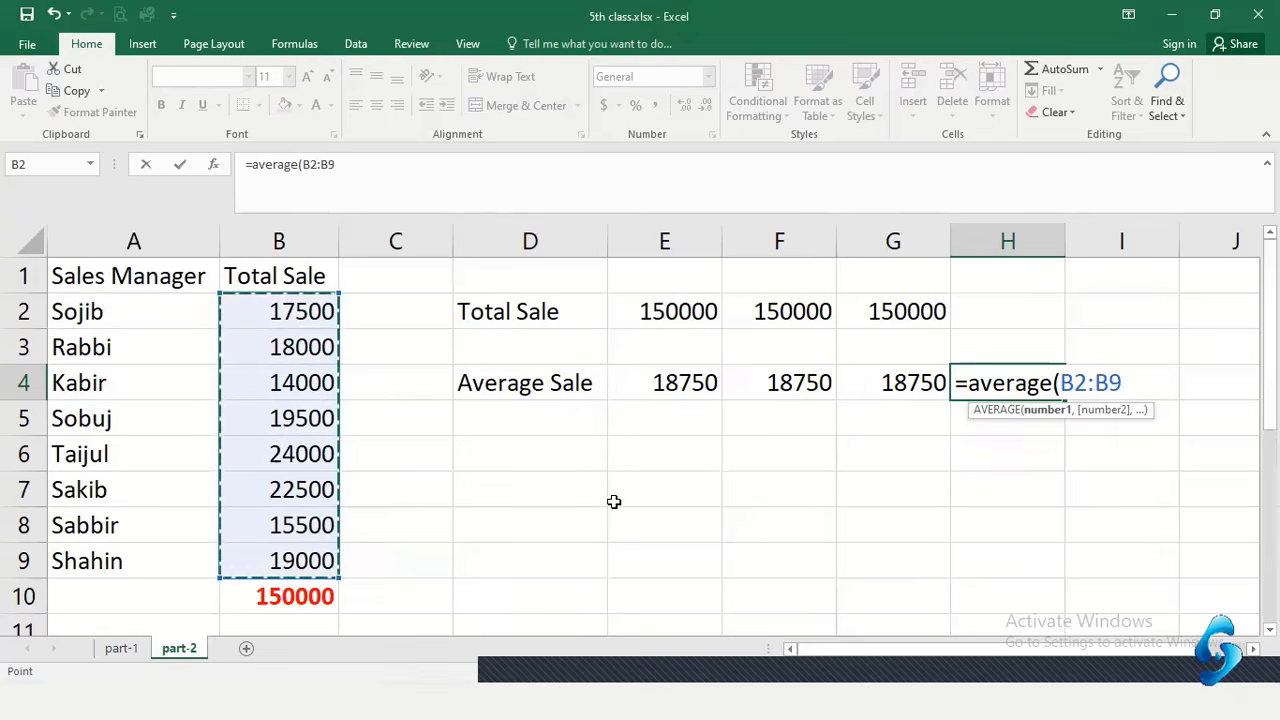
text())
key(Return)
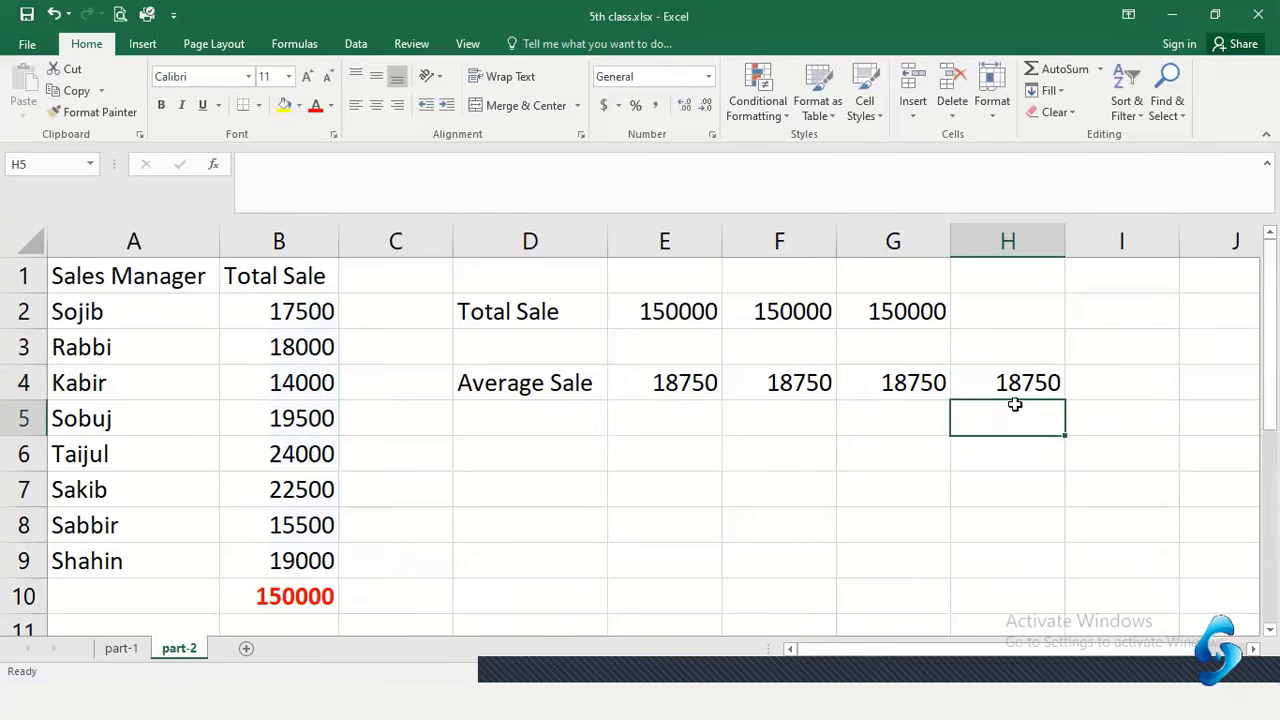
click(1032, 391)
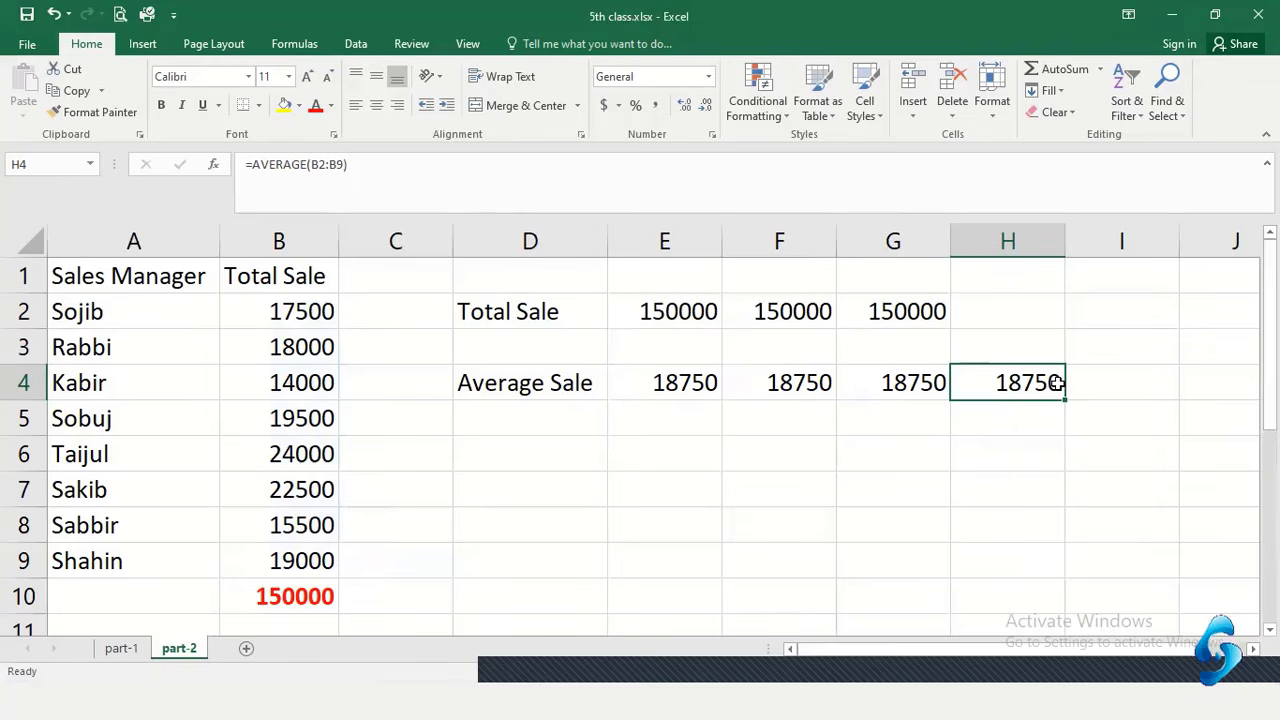
click(512, 458)
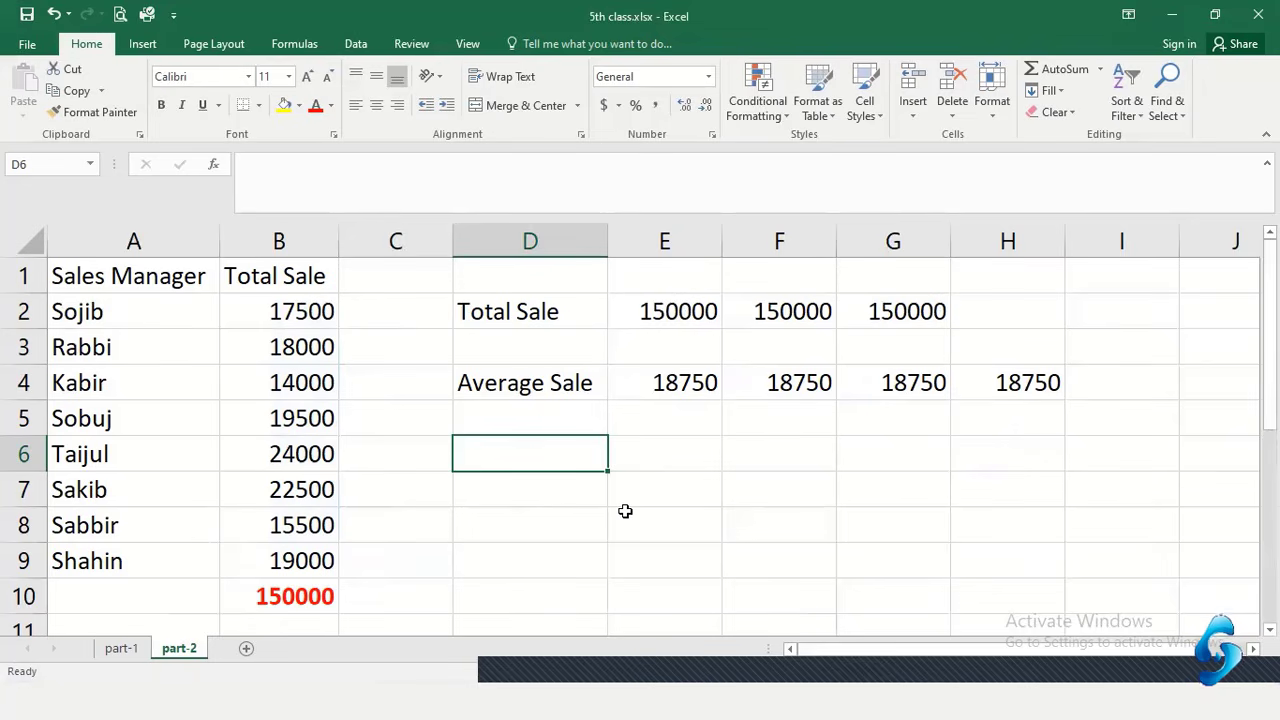
Label D6 'Minimum Sale', autofit column D, and enter =MIN(B2:B9) in E6
text(Ma)
key(BackSpace)
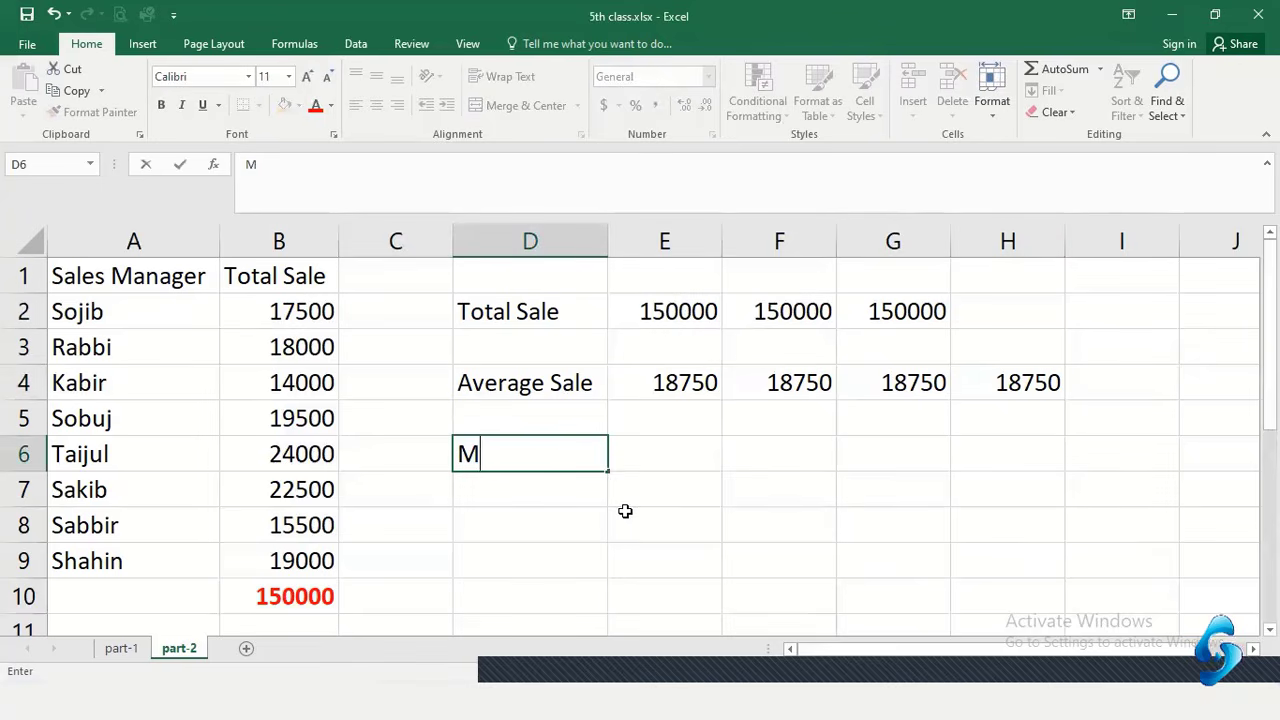
text(inimum Sale)
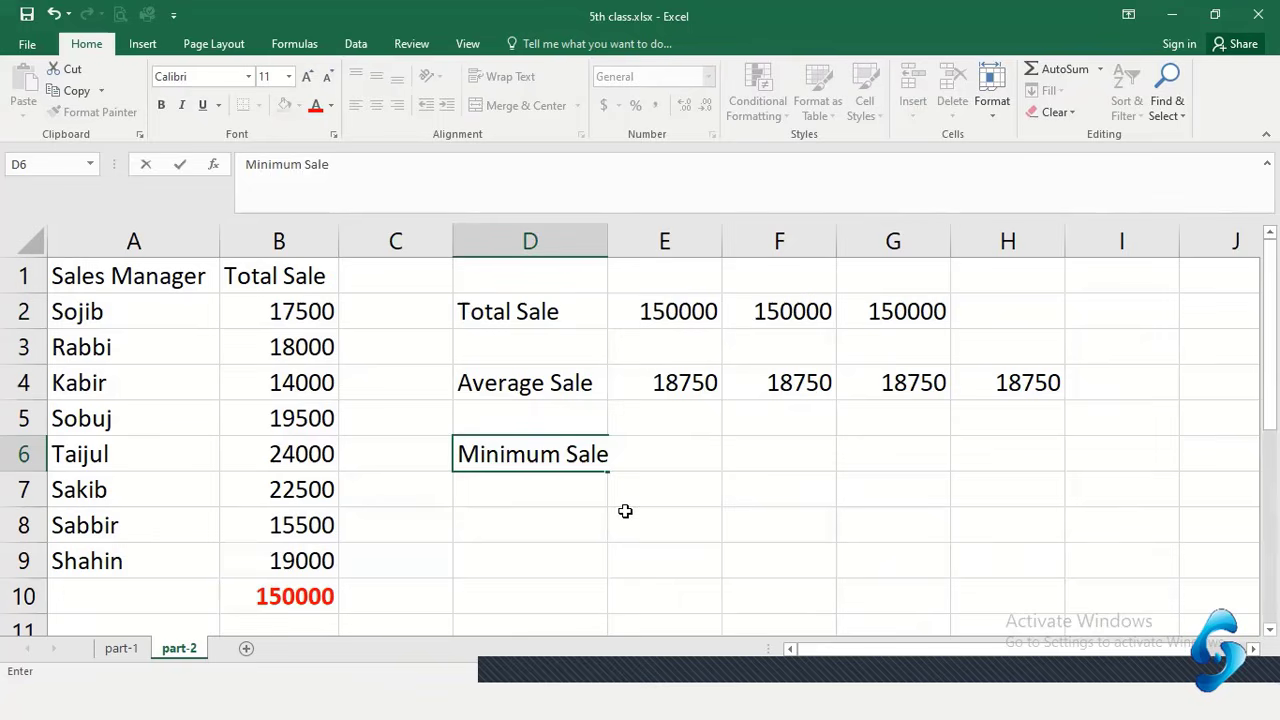
key(Tab)
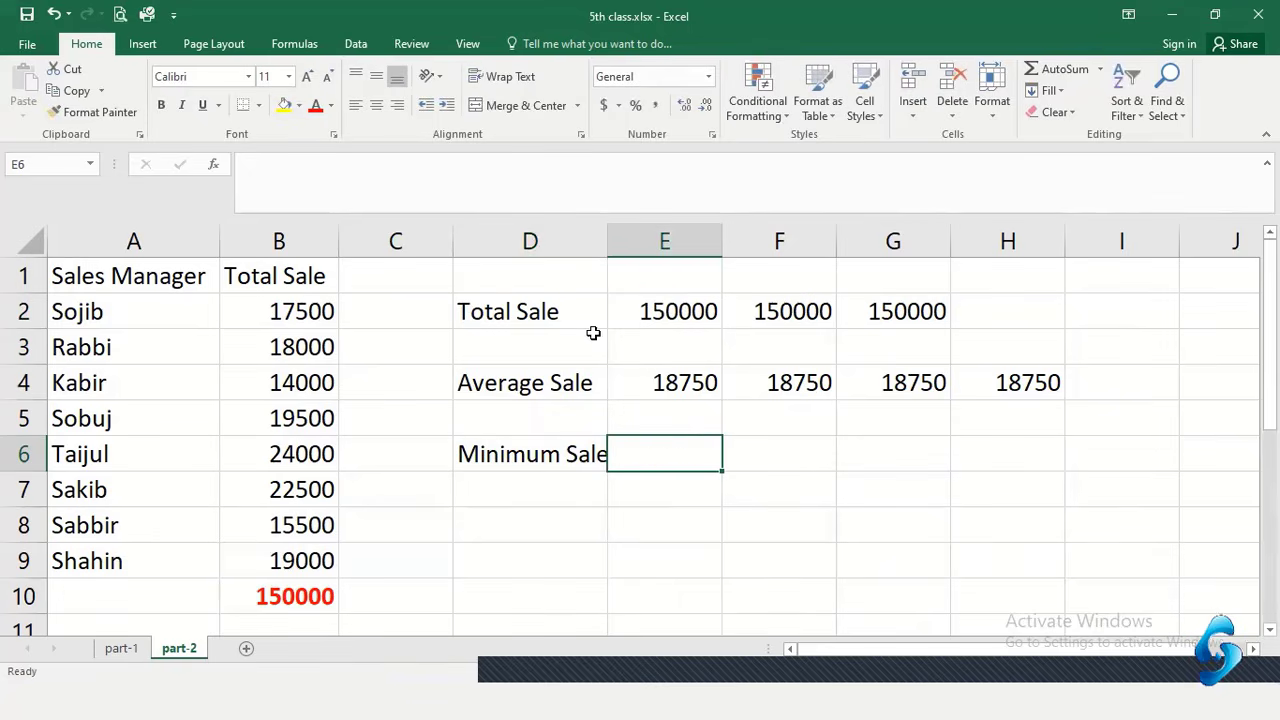
double_click(607, 248)
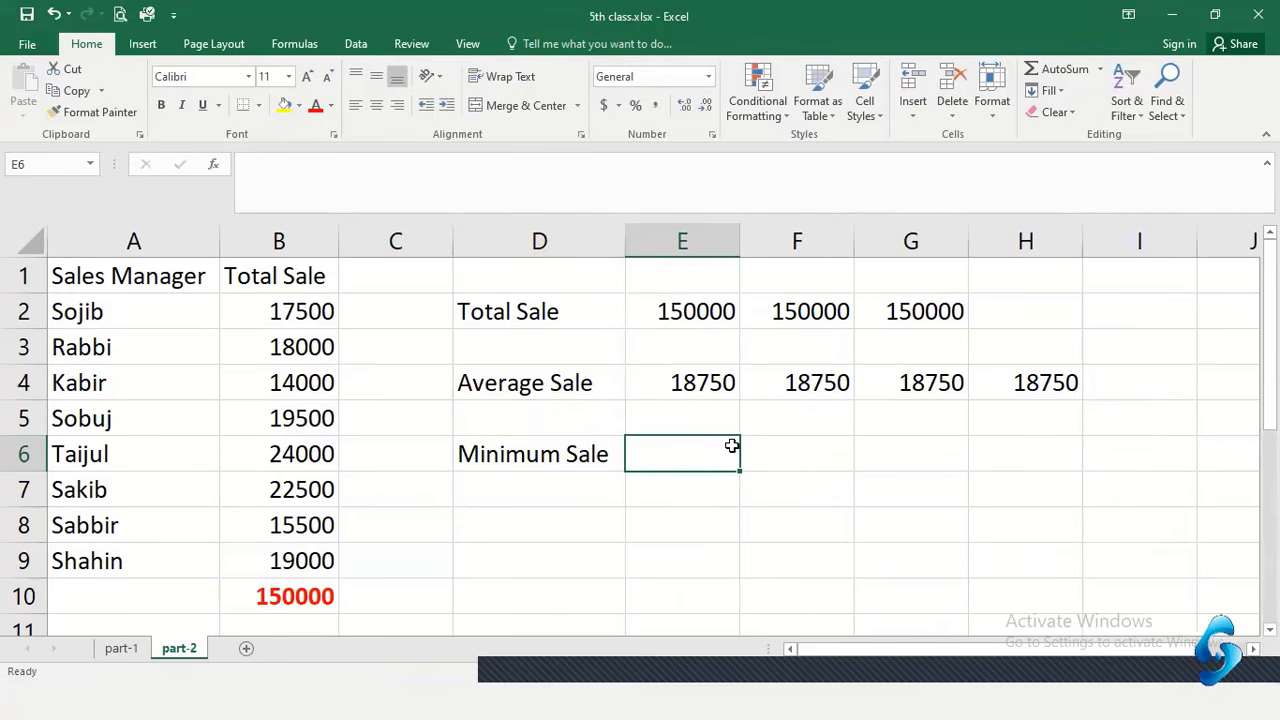
text(=)
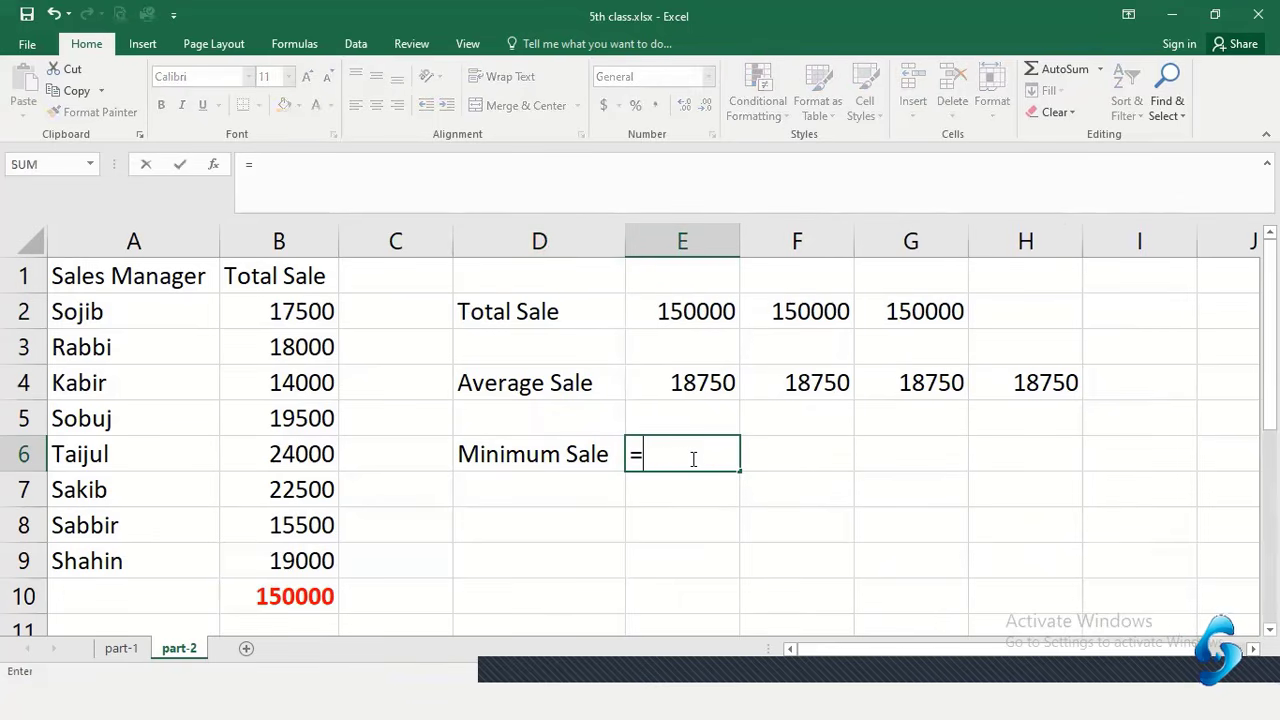
text(m)
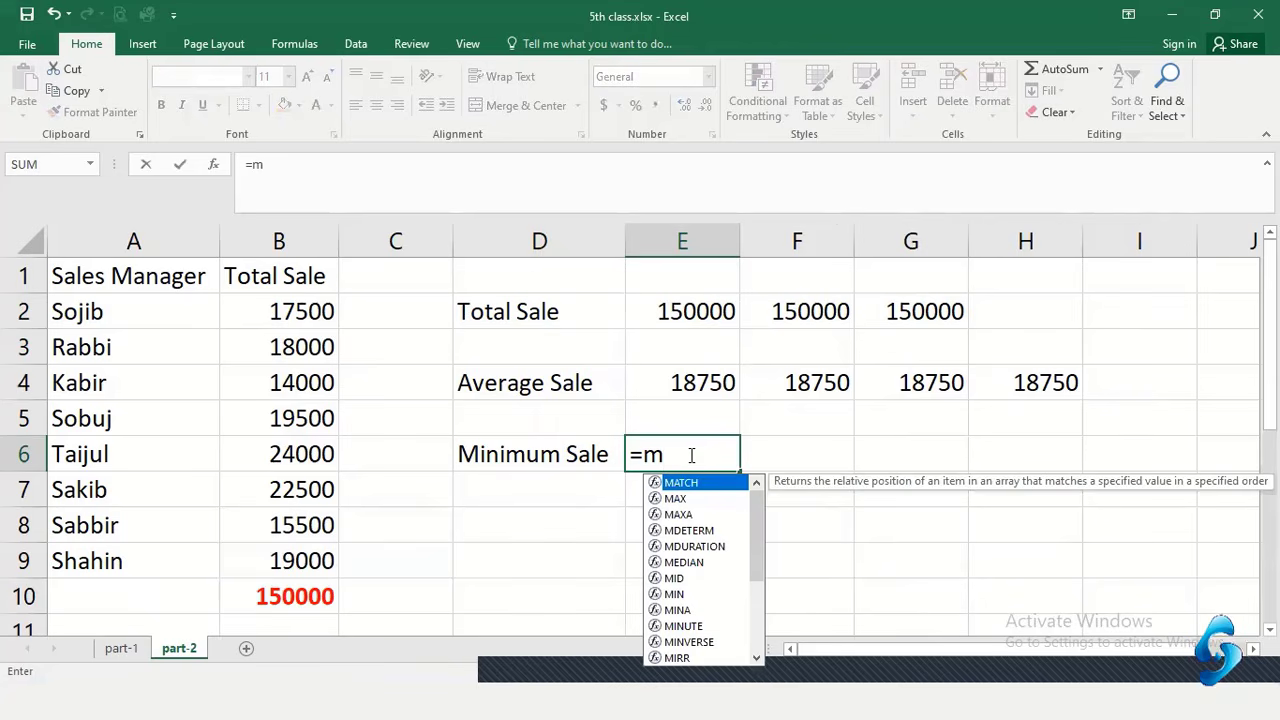
text(in)
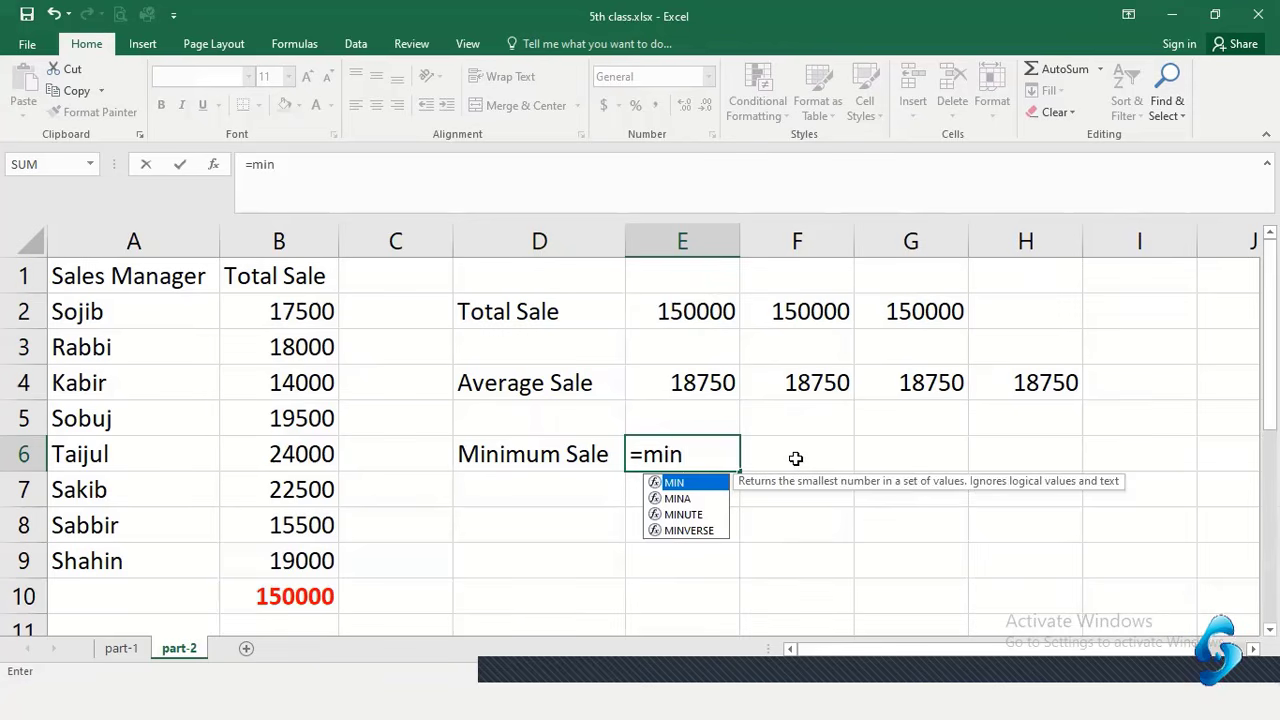
text(()
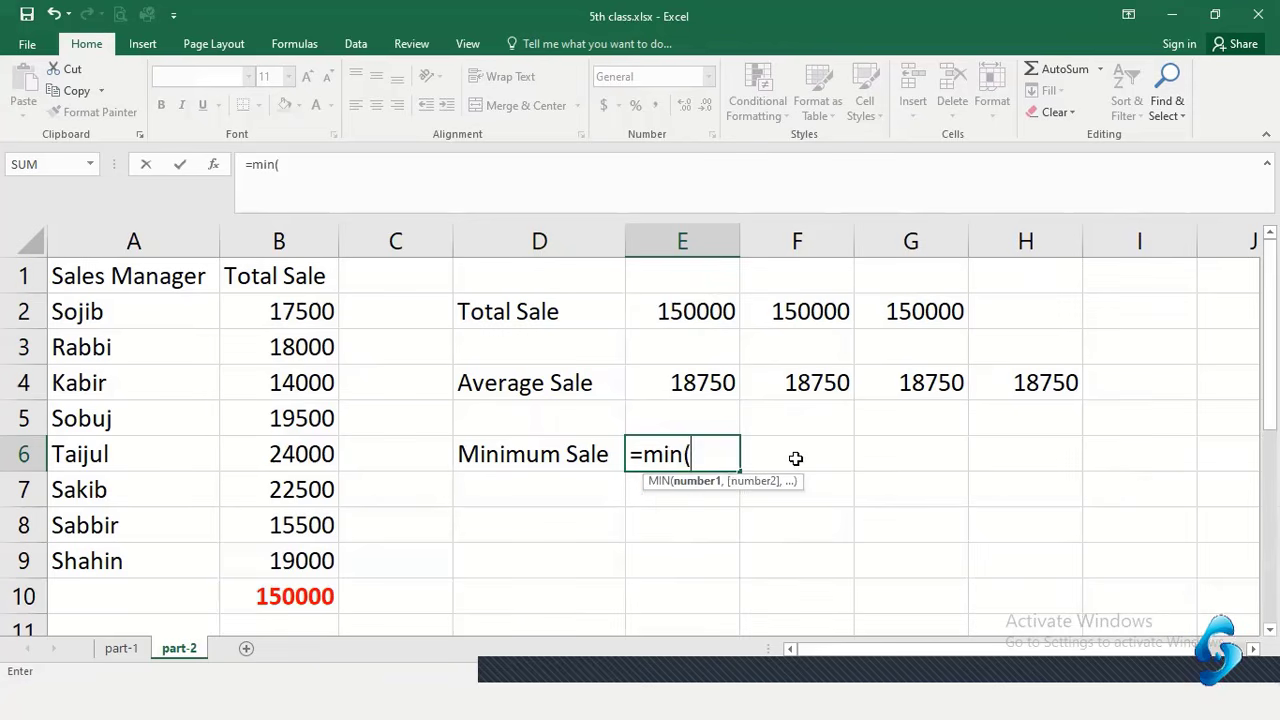
drag(301, 311, 310, 549)
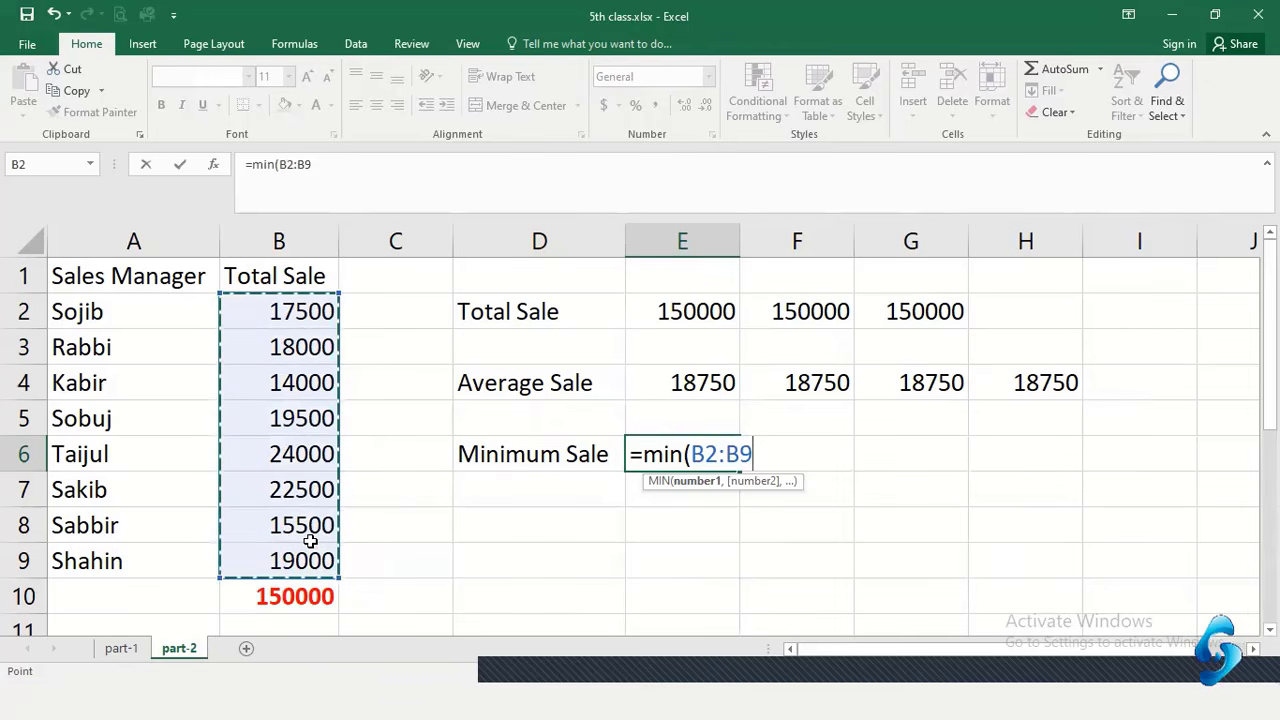
text())
key(Return)
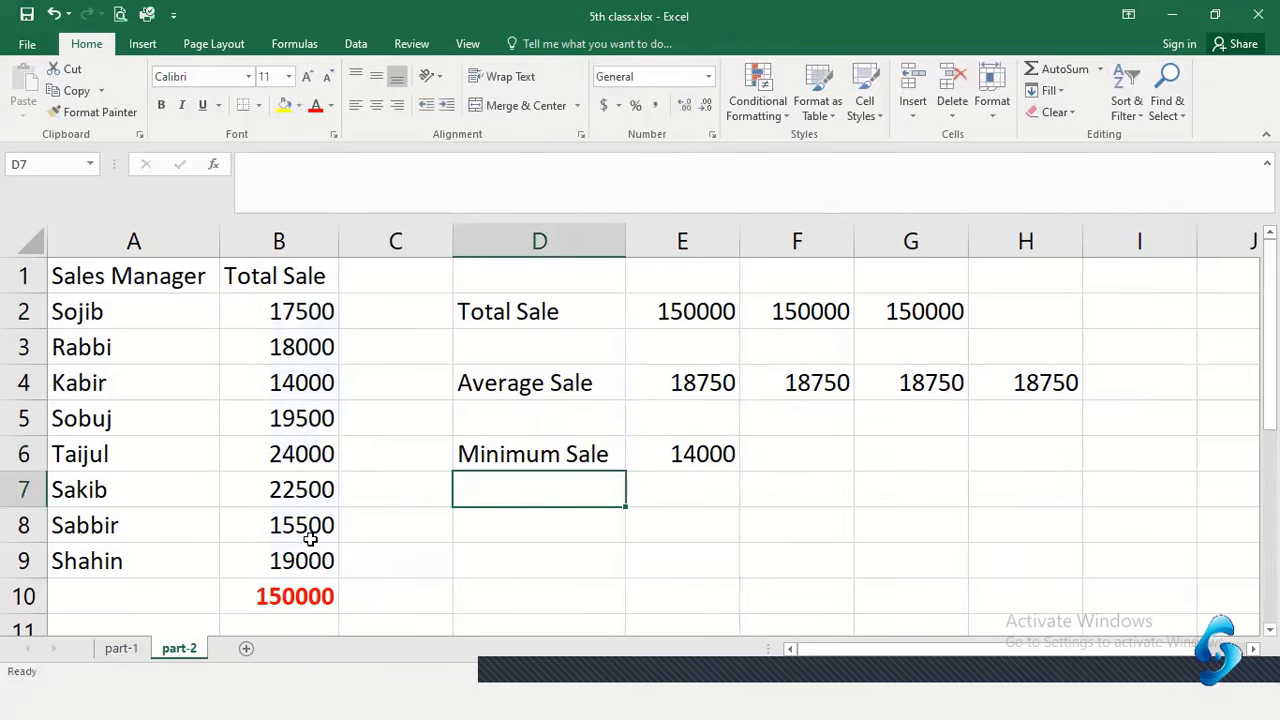
click(683, 453)
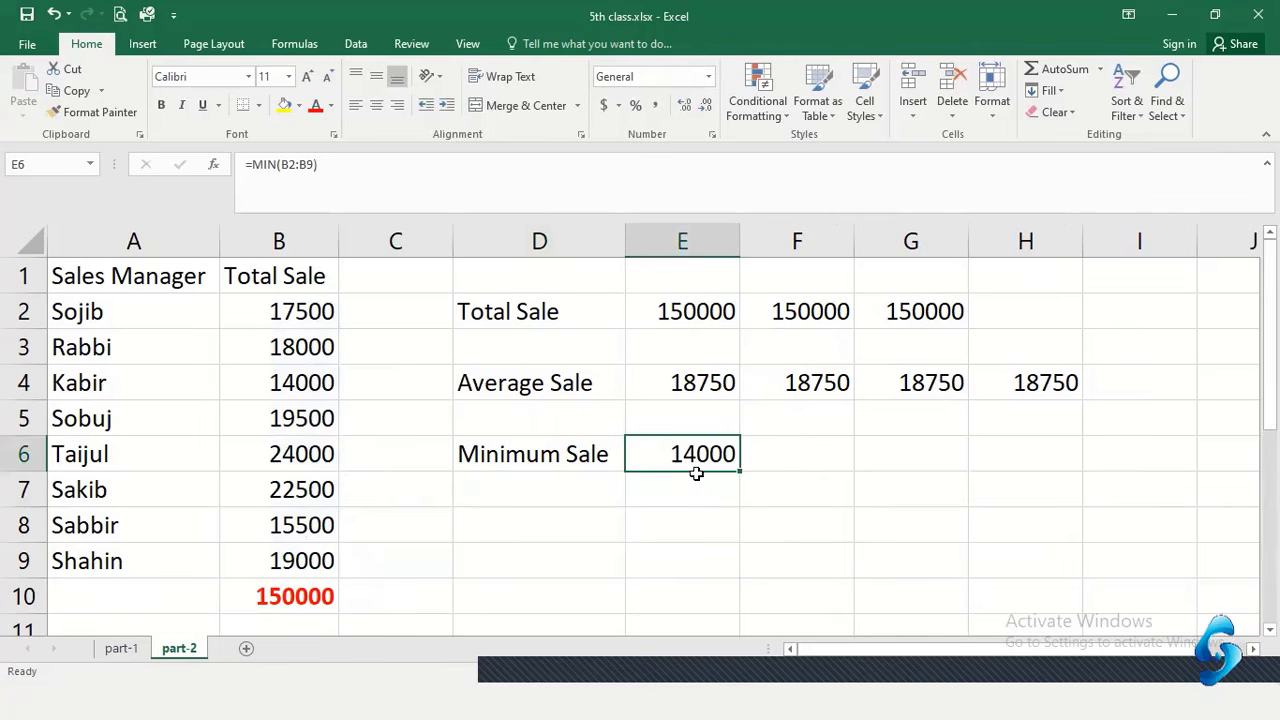
Shade the lowest-sale row A4:B4 light orange
click(301, 381)
shift+click(166, 382)
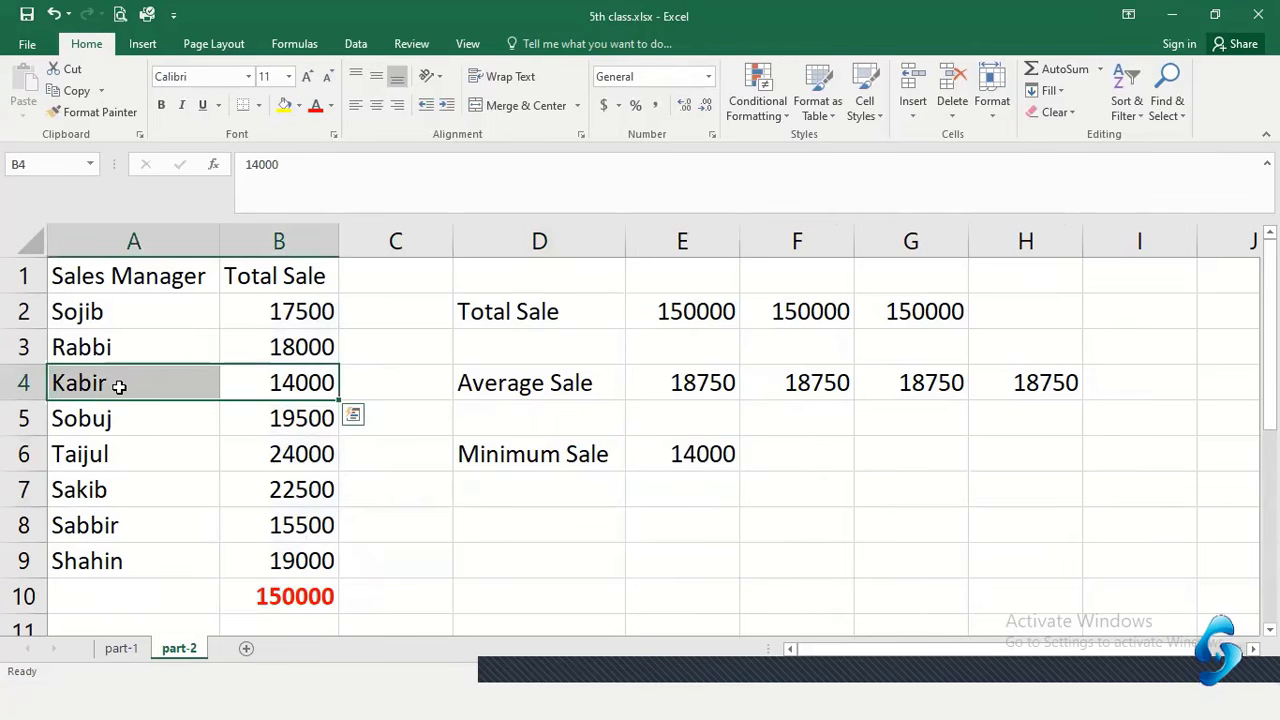
click(298, 105)
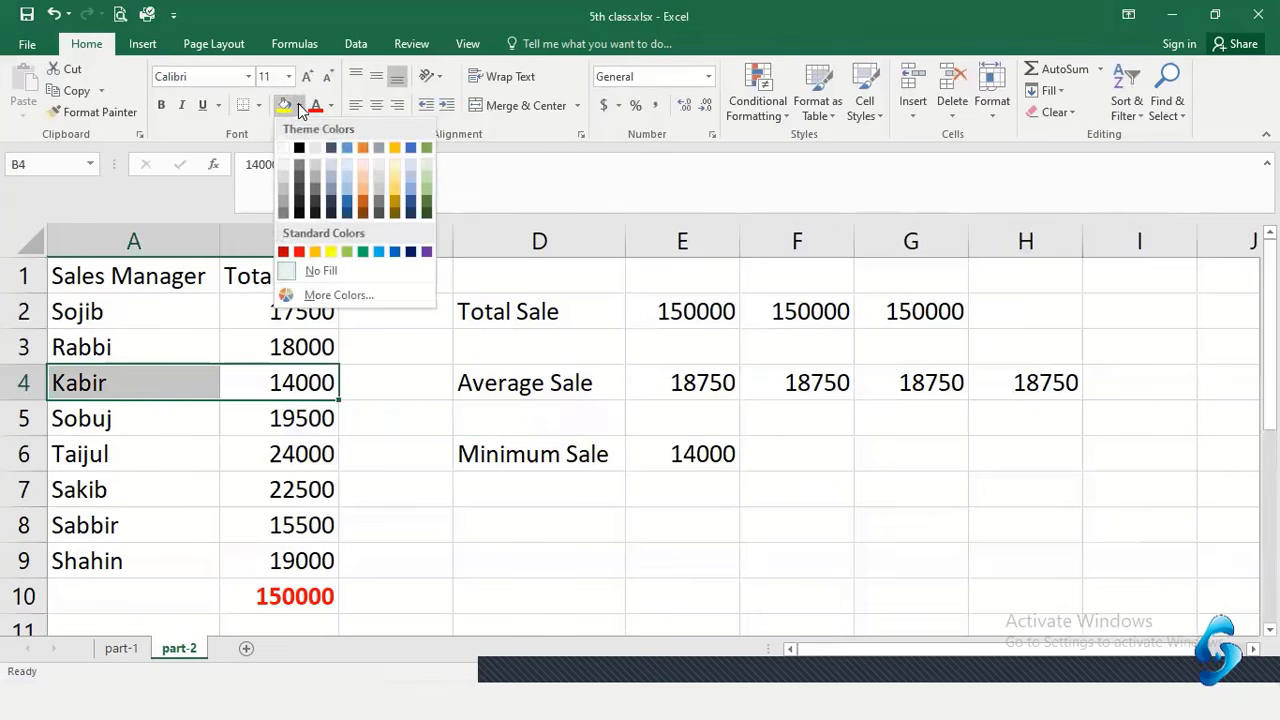
click(365, 170)
click(303, 419)
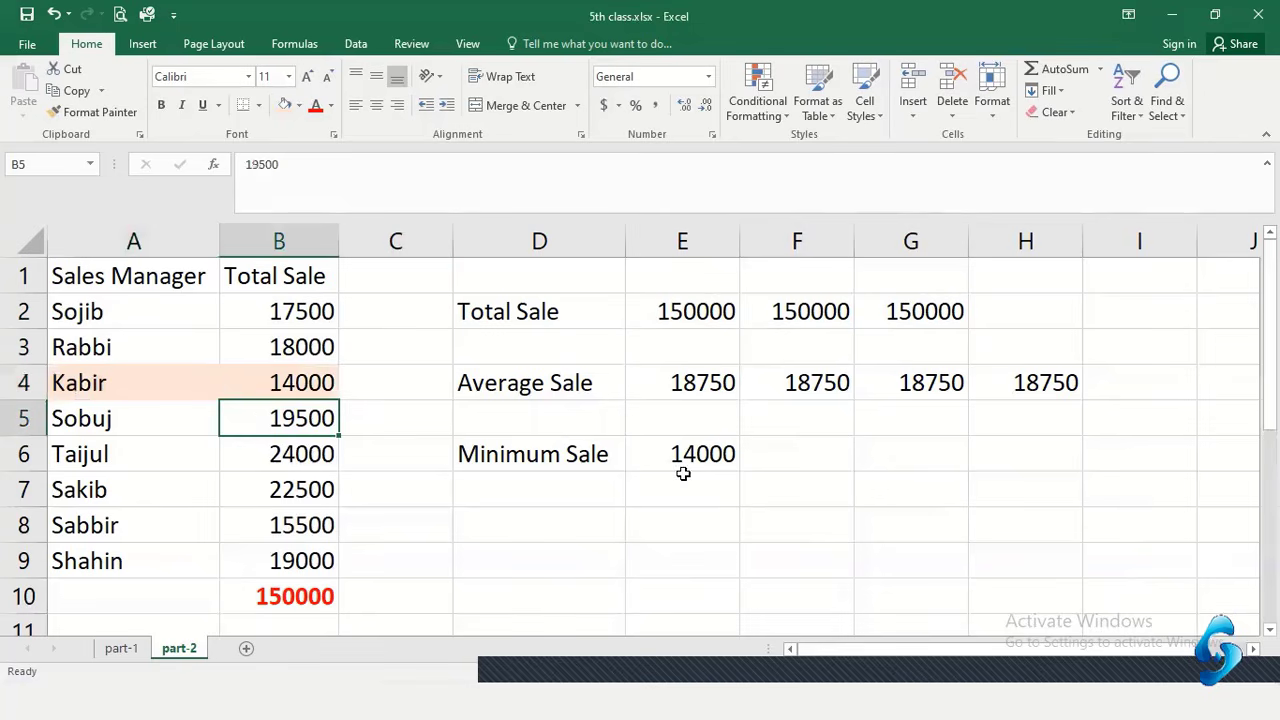
click(774, 463)
Label D8 'Maxium Sale' and enter =MAX(B2:B9) in E8, showing 24000
click(503, 524)
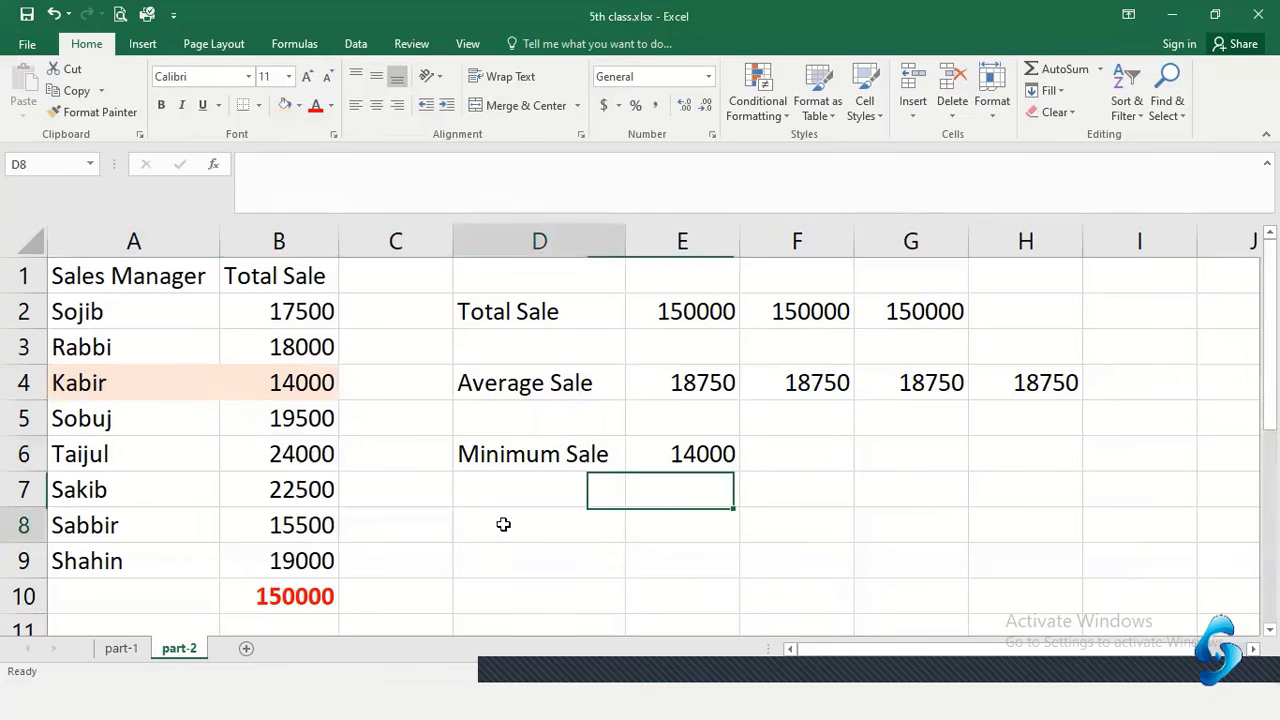
text(Maxim)
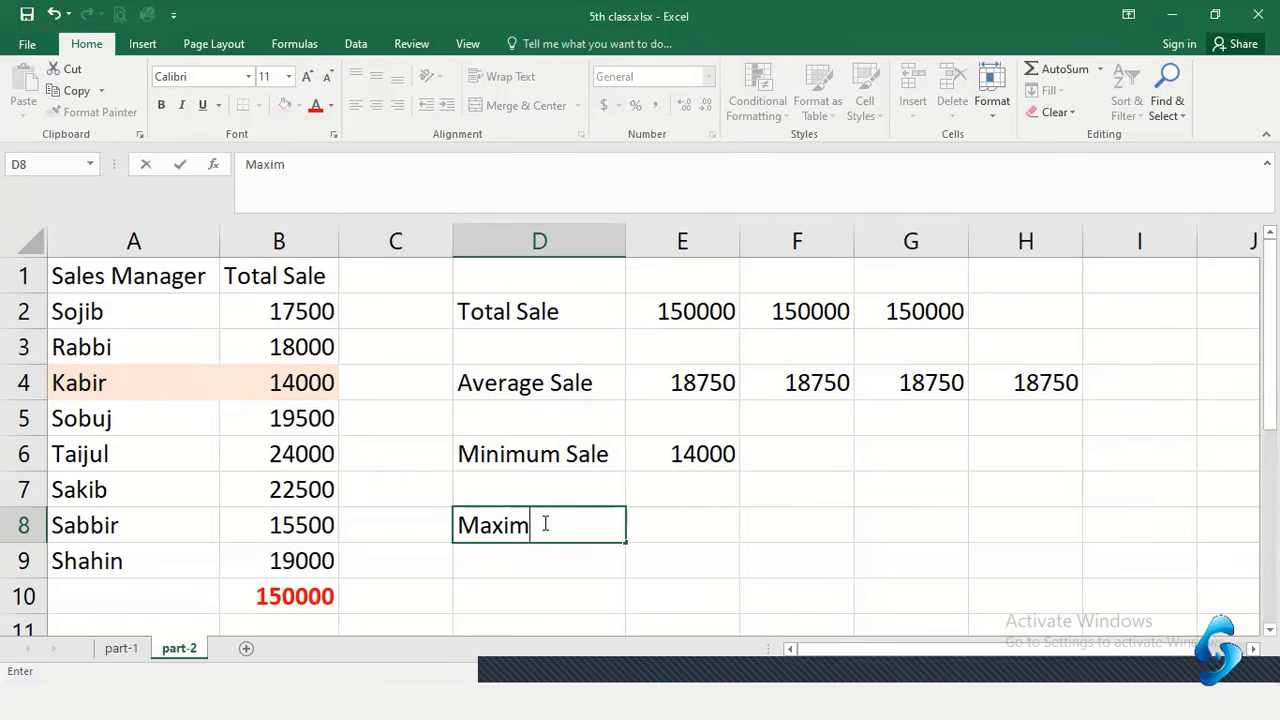
key(BackSpace)
text(um Sale)
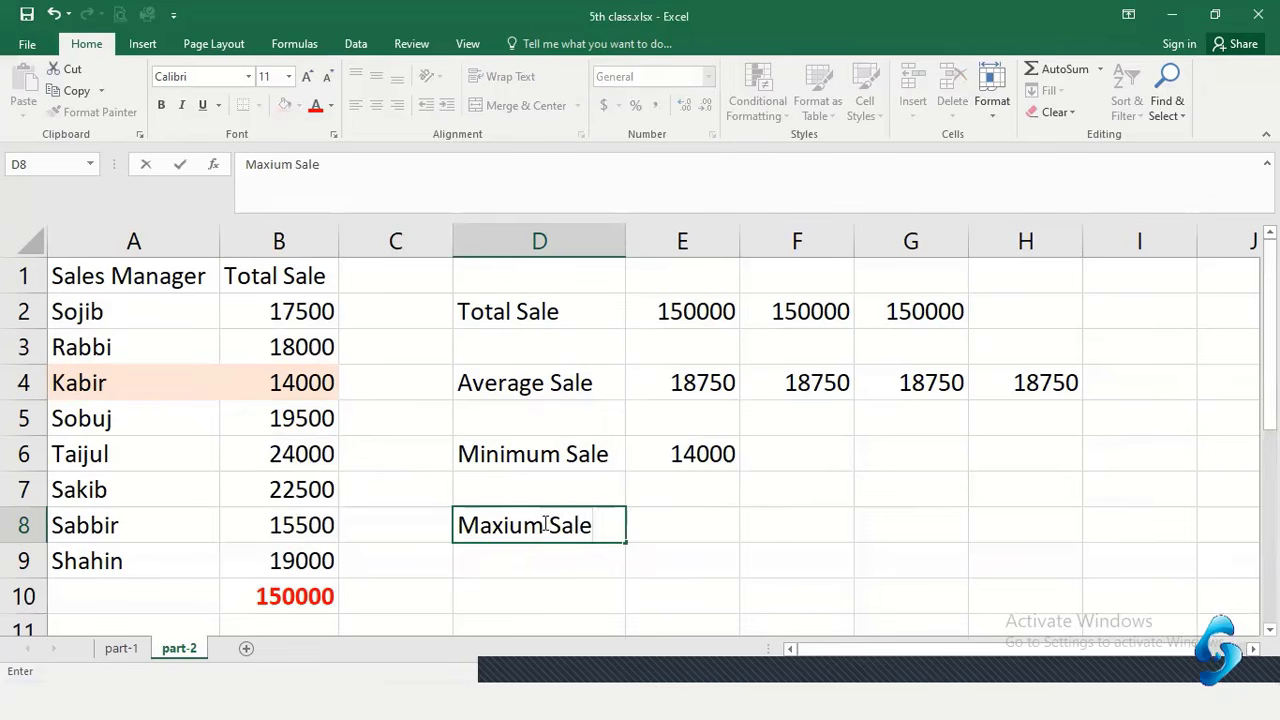
key(Tab)
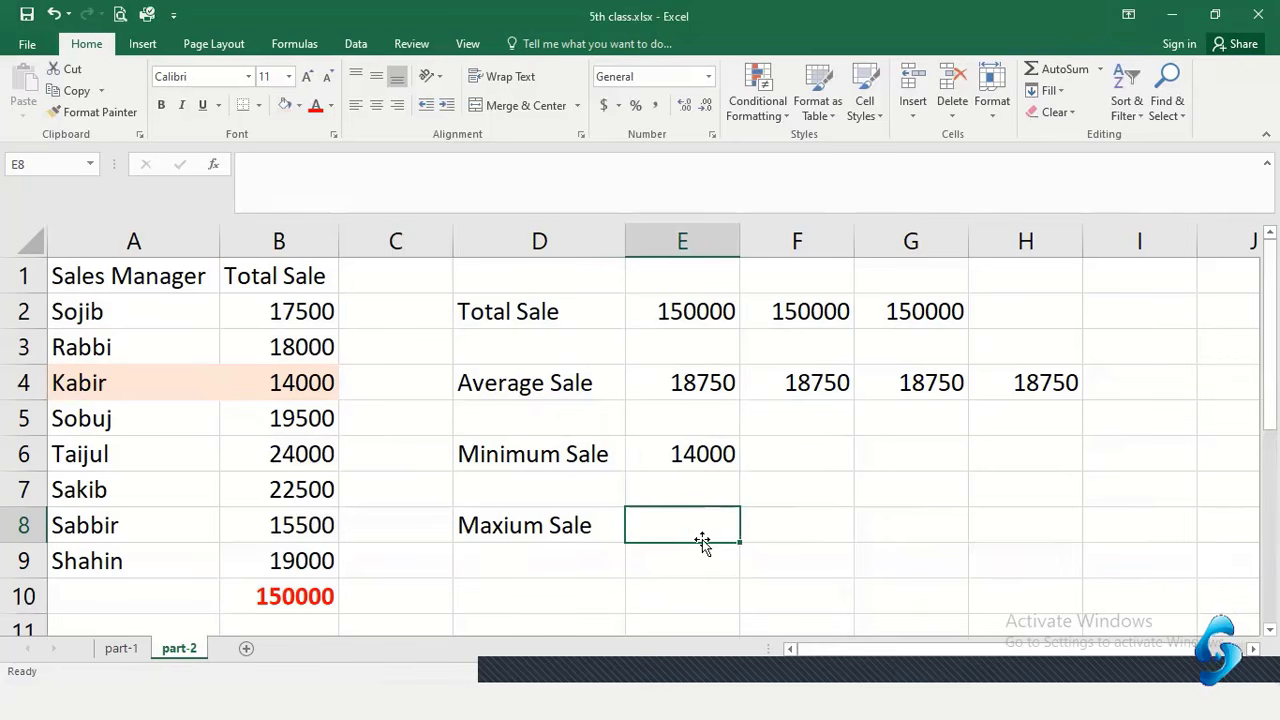
text(=)
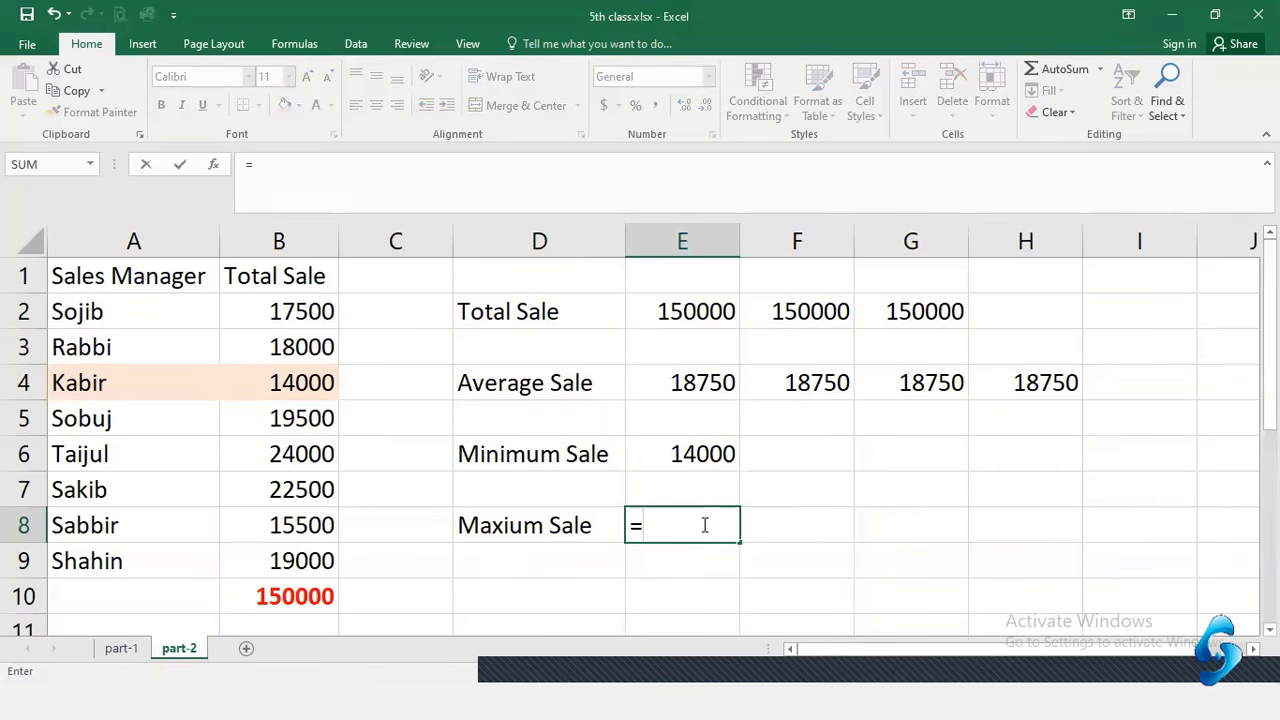
text(mi)
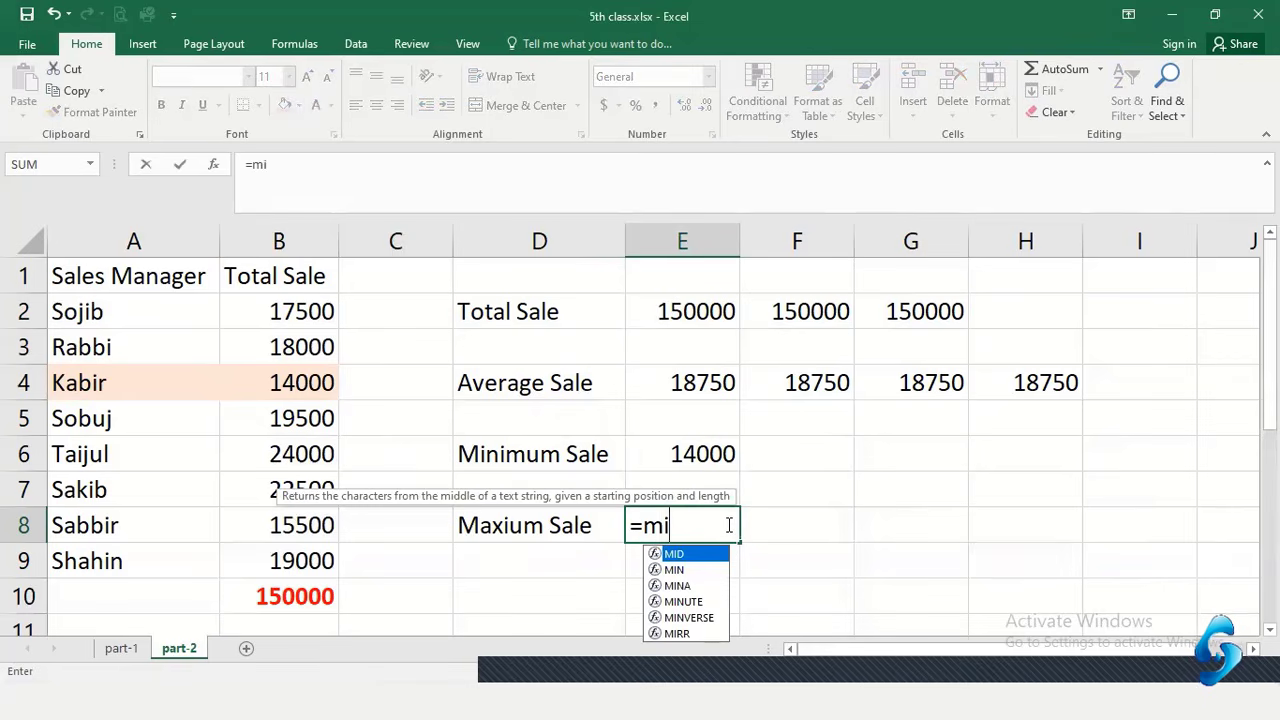
key(BackSpace)
text(ax)
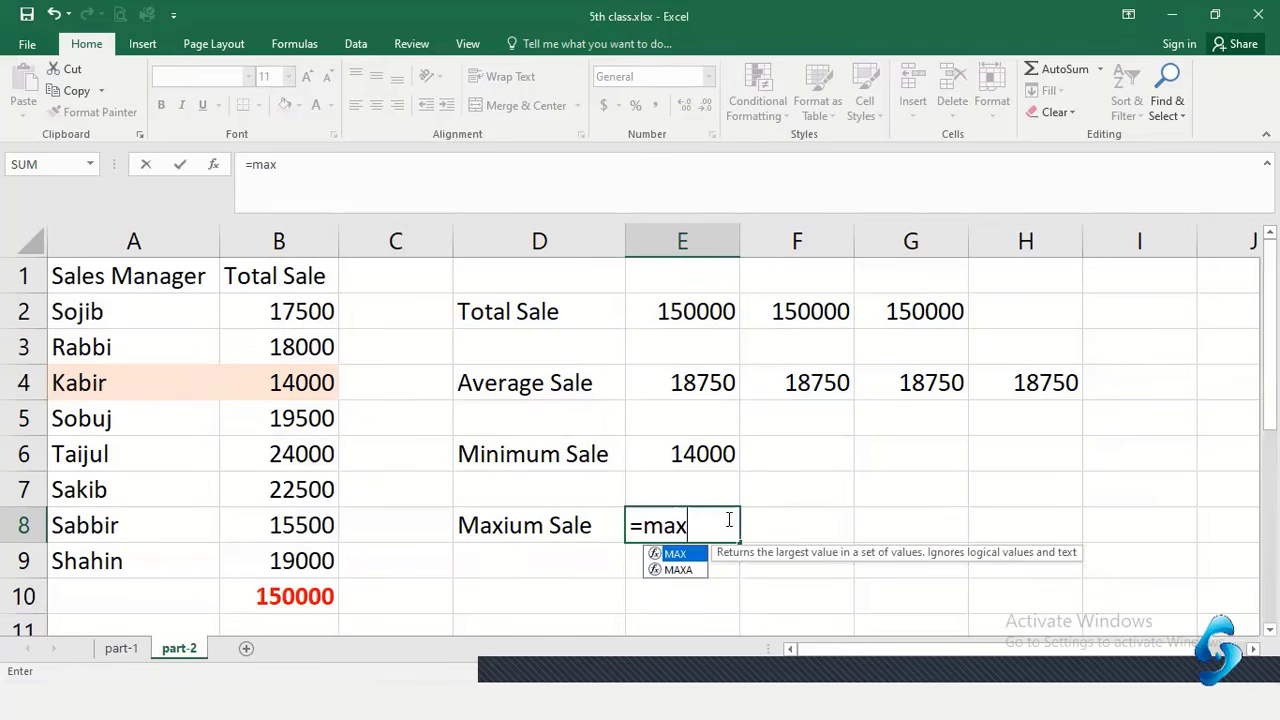
text(()
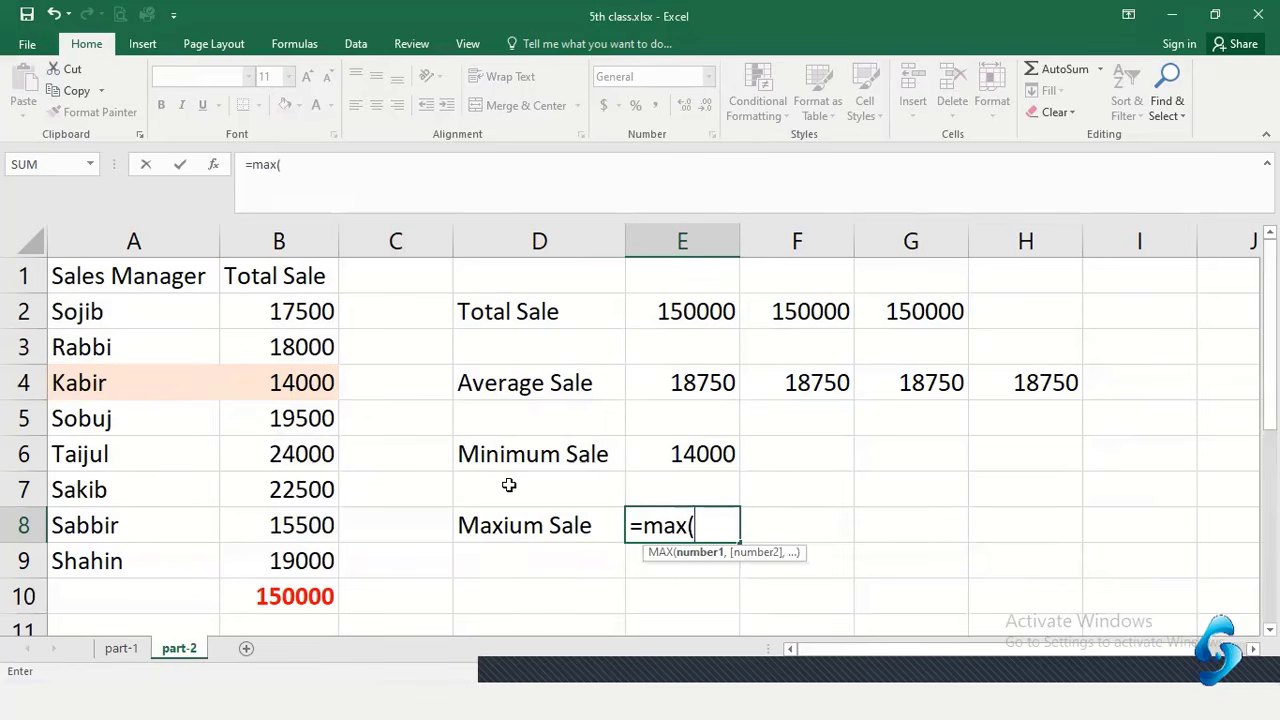
drag(289, 308, 289, 550)
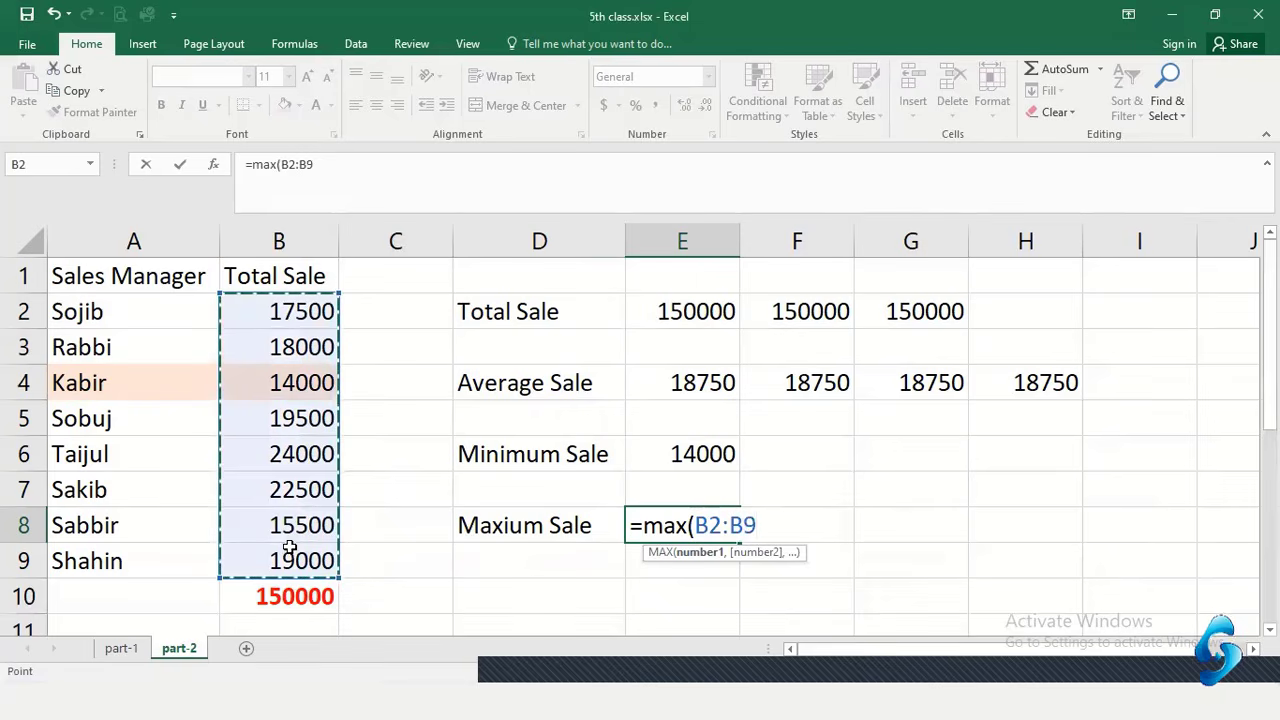
text())
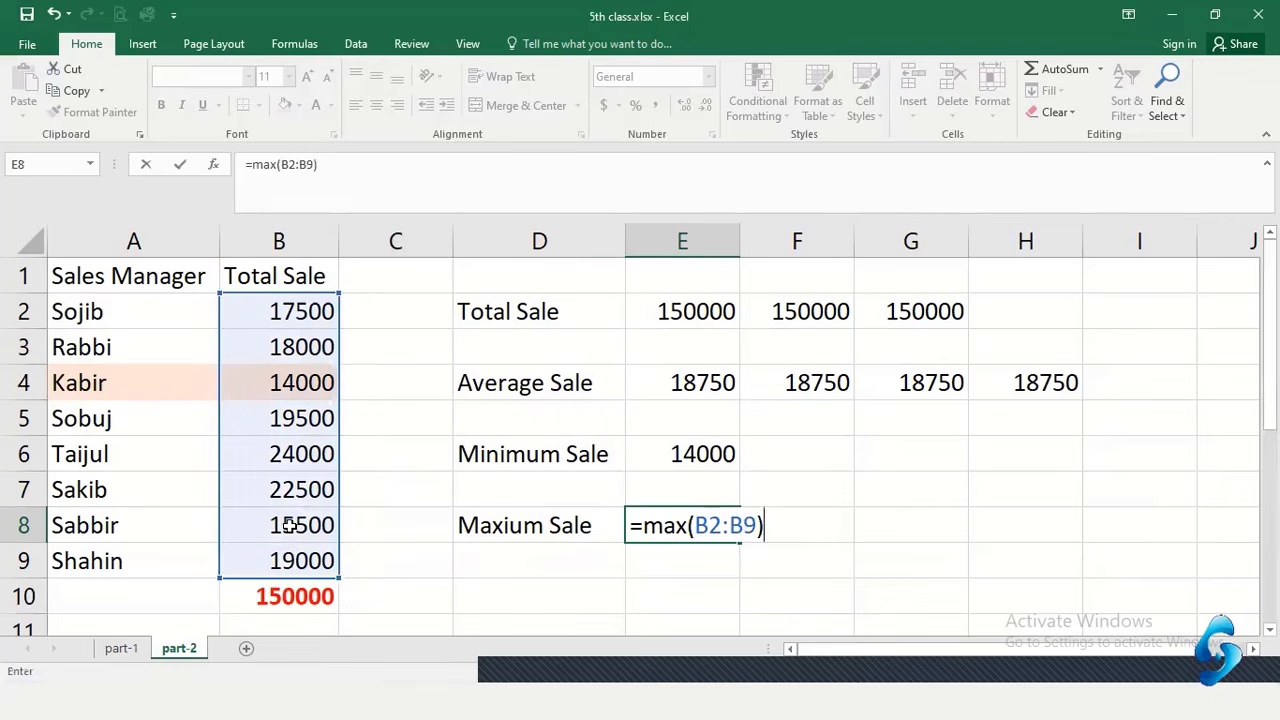
key(Return)
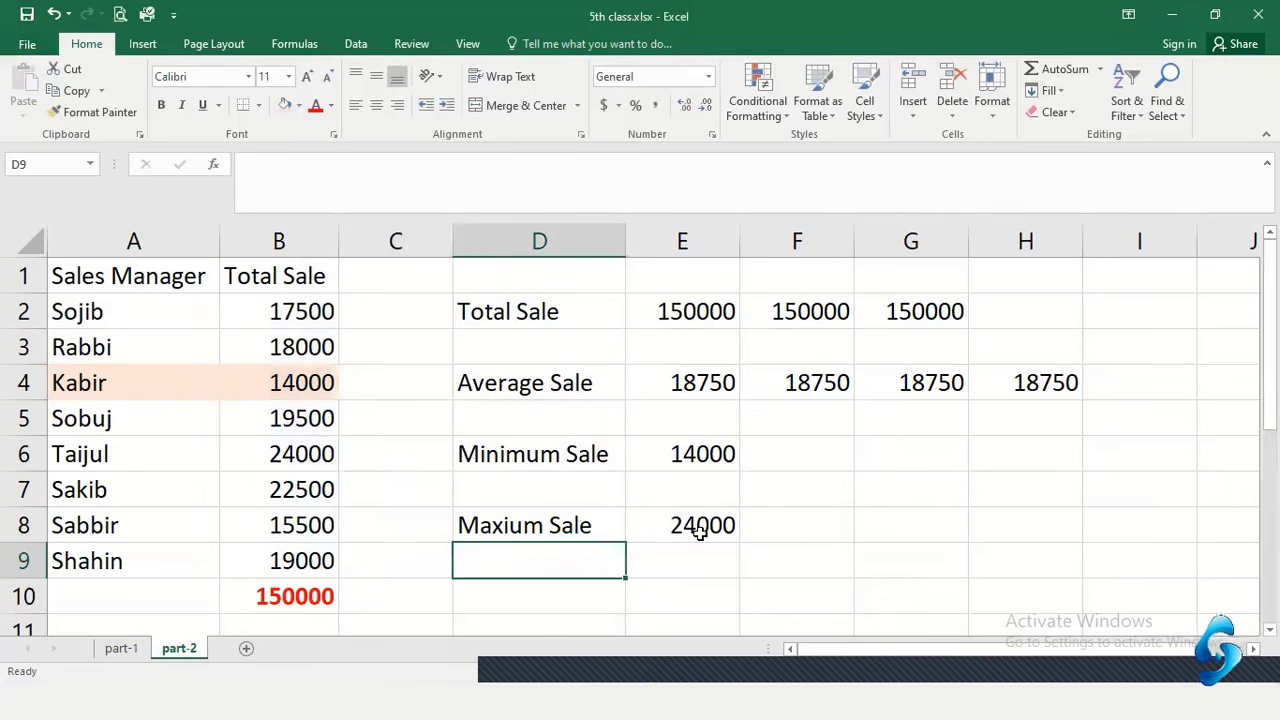
click(700, 533)
Give the highest-sale row A6:B6 a light green fill
drag(300, 449, 148, 458)
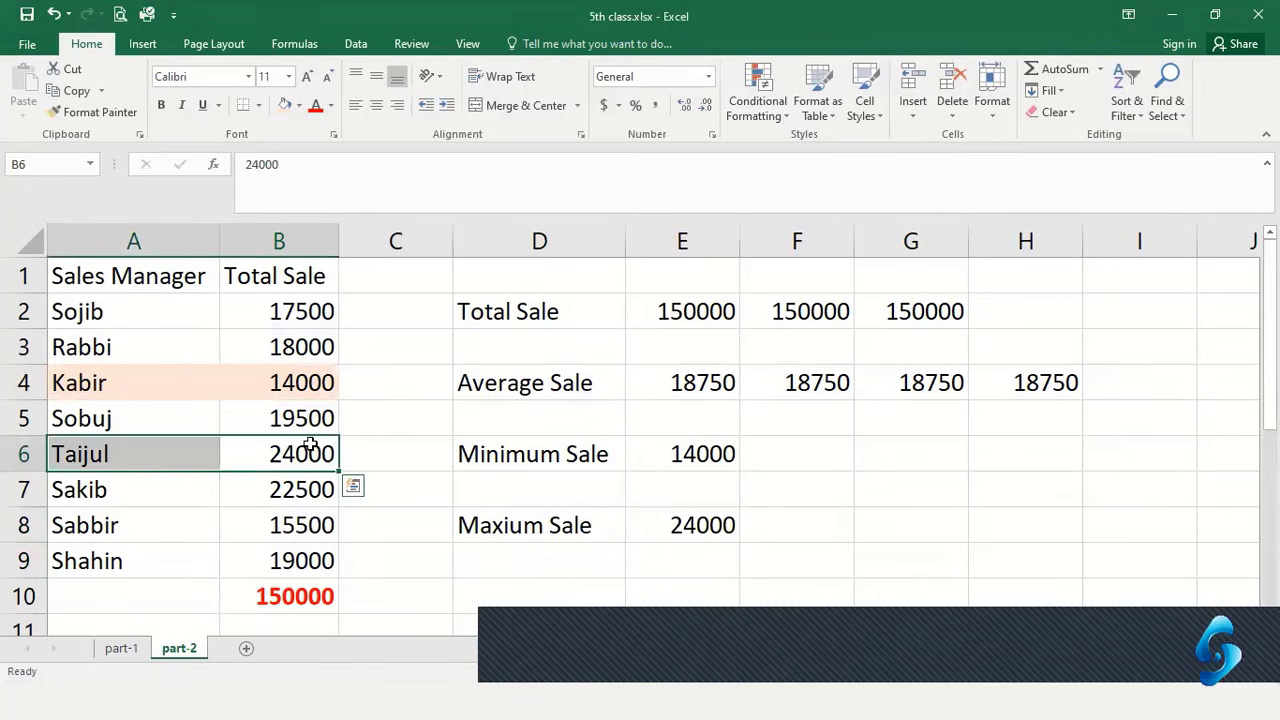
click(299, 106)
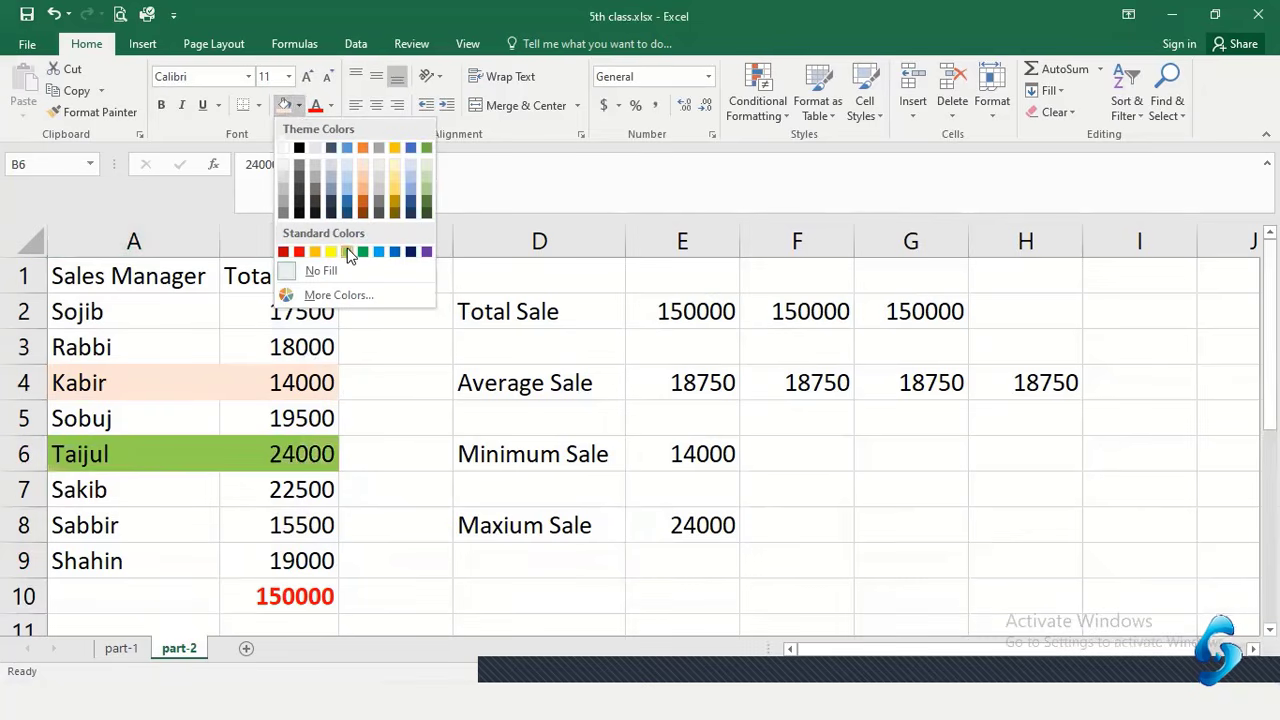
click(424, 178)
click(765, 535)
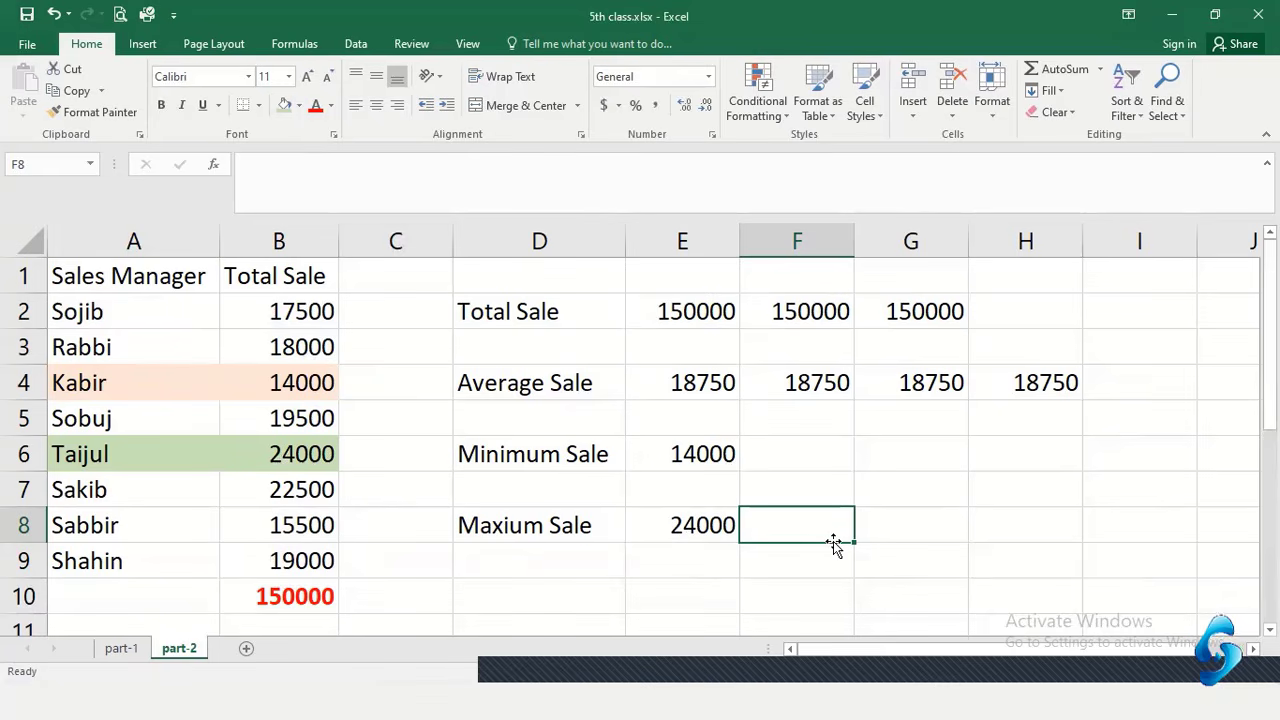
click(775, 572)
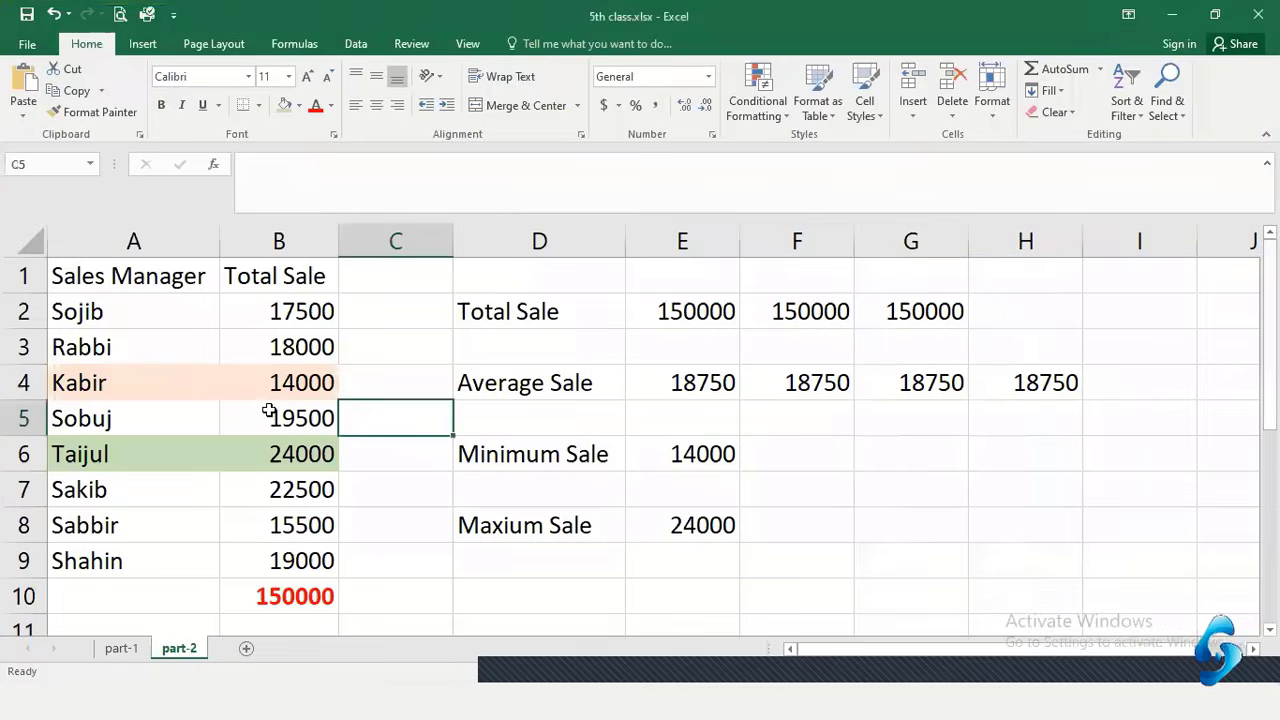
click(78, 283)
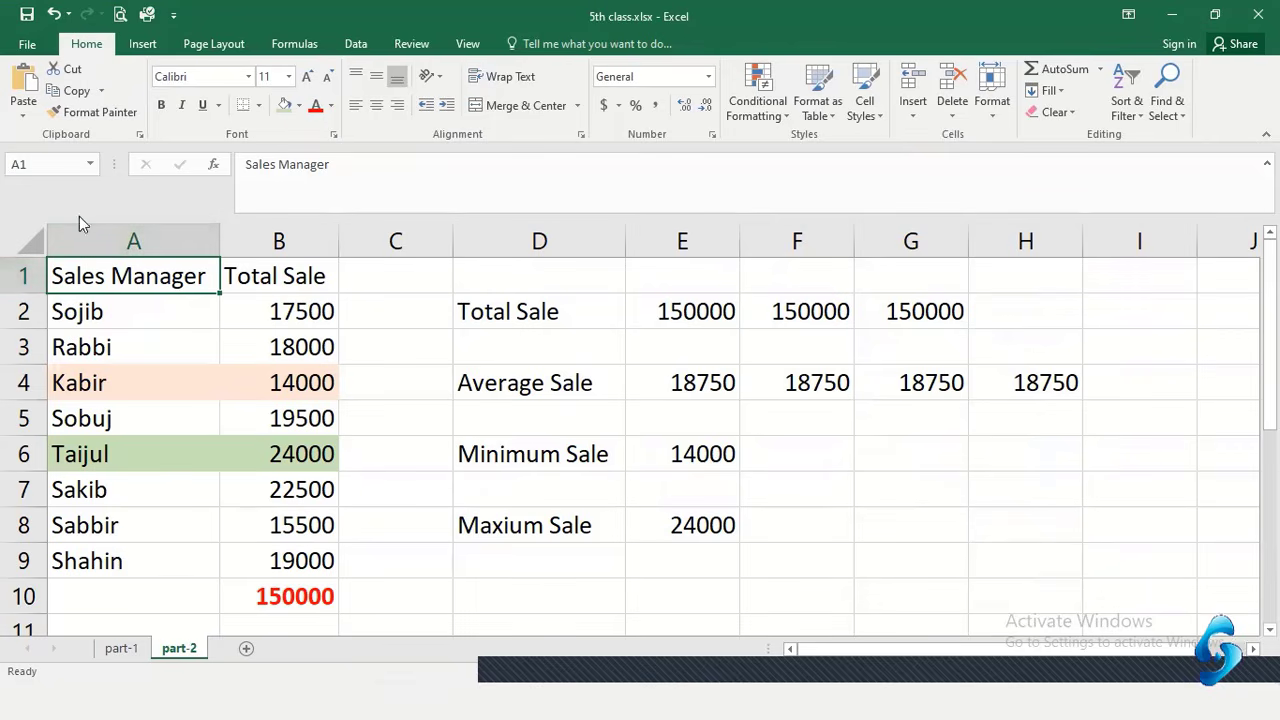
Insert a blank row above the table and type 'ABC Company' in A1
right_click(23, 276)
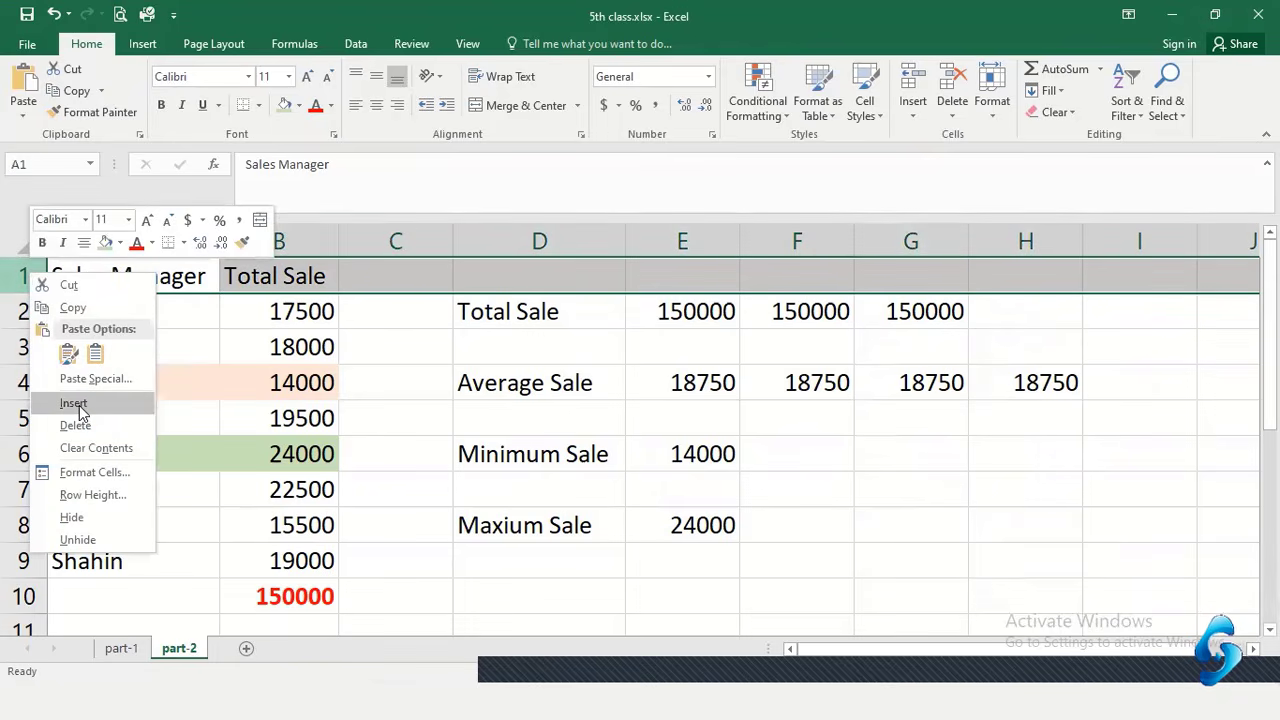
click(78, 405)
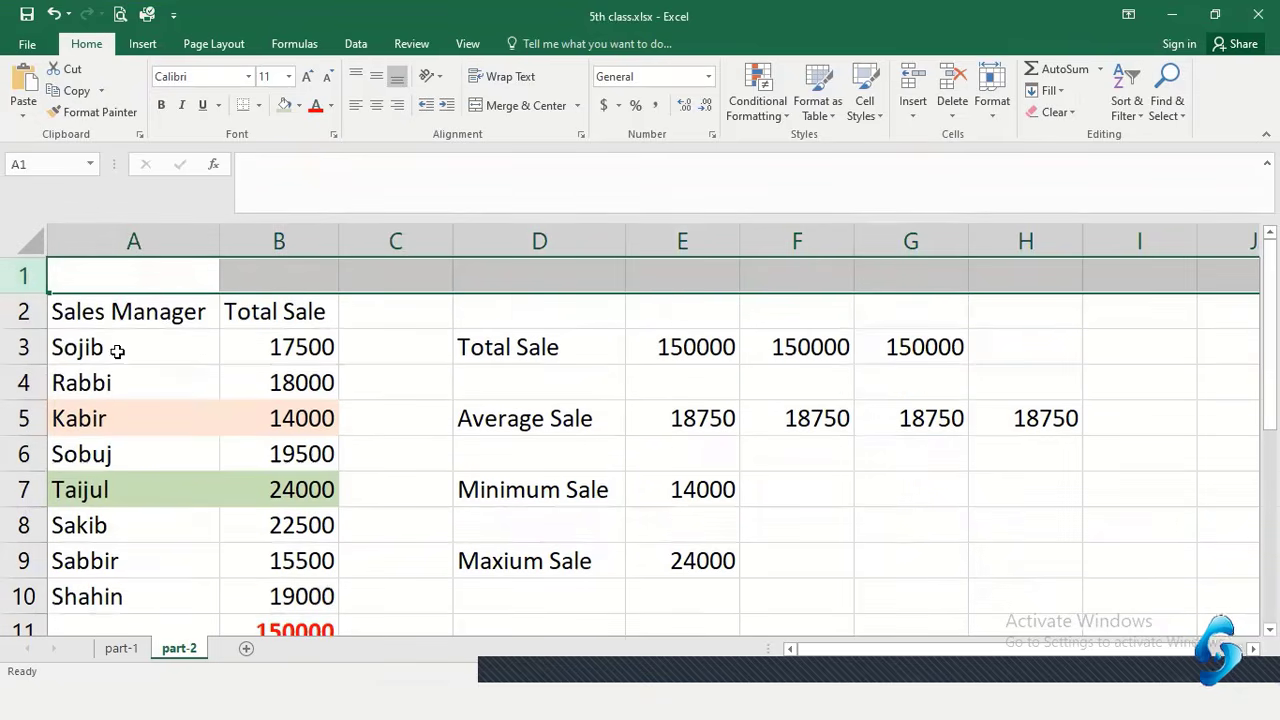
click(275, 277)
click(134, 262)
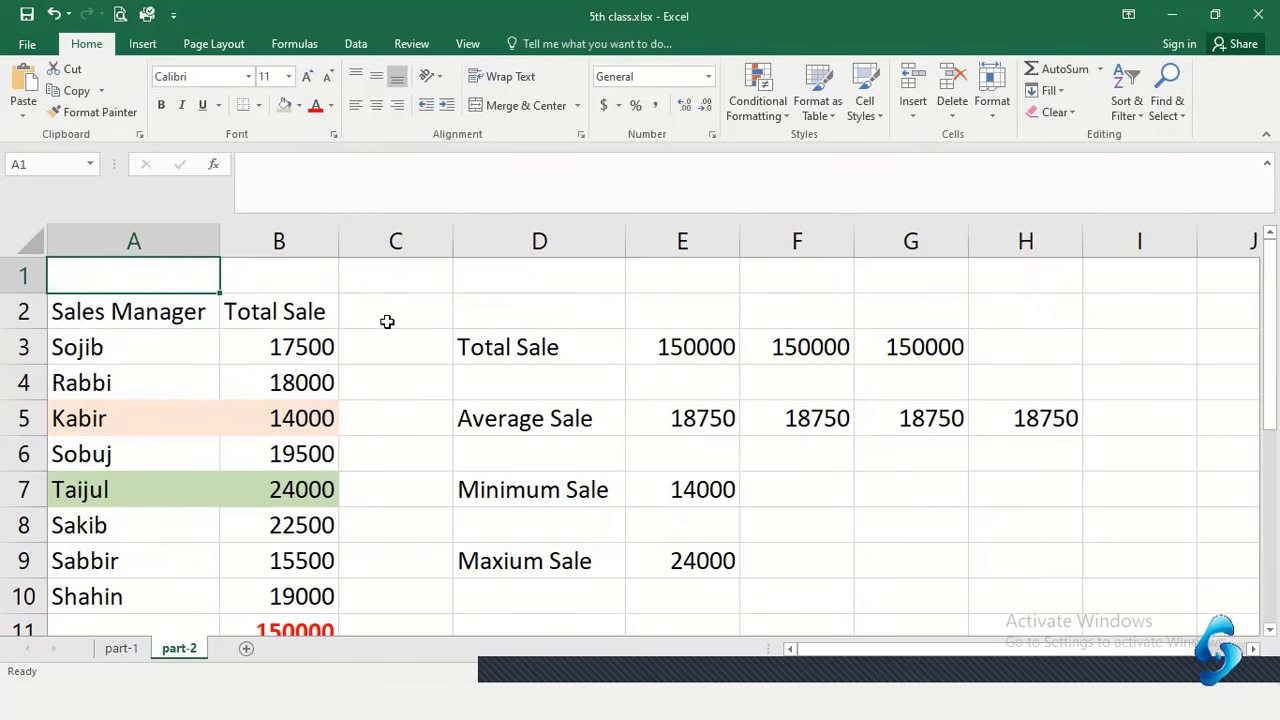
text(A)
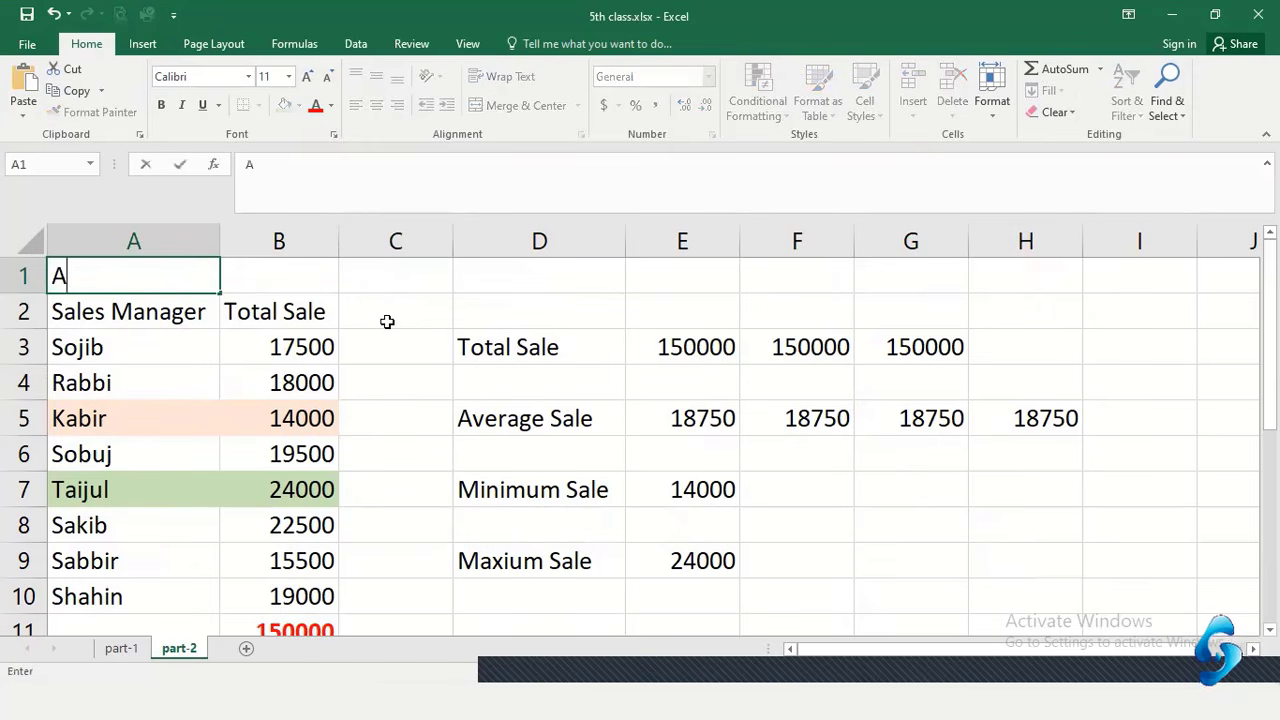
text(BC Company)
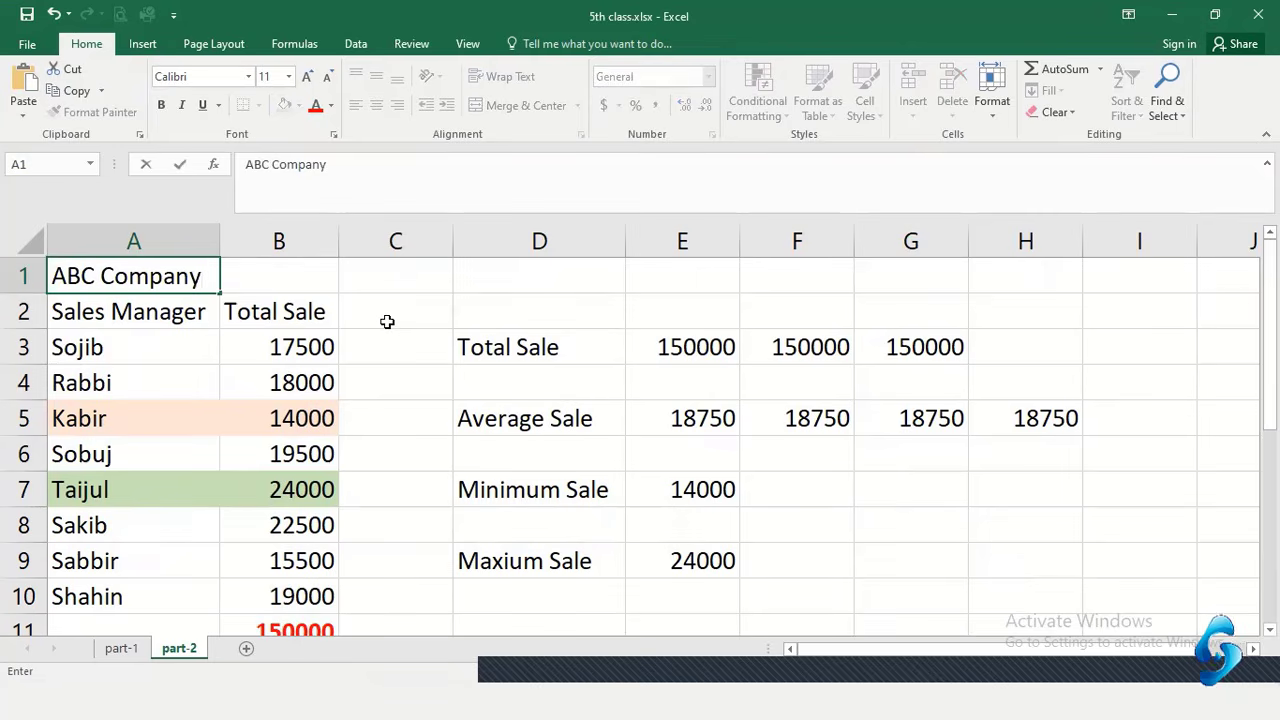
Centre the whole table A2:B10, then undo the centring
click(310, 288)
click(517, 333)
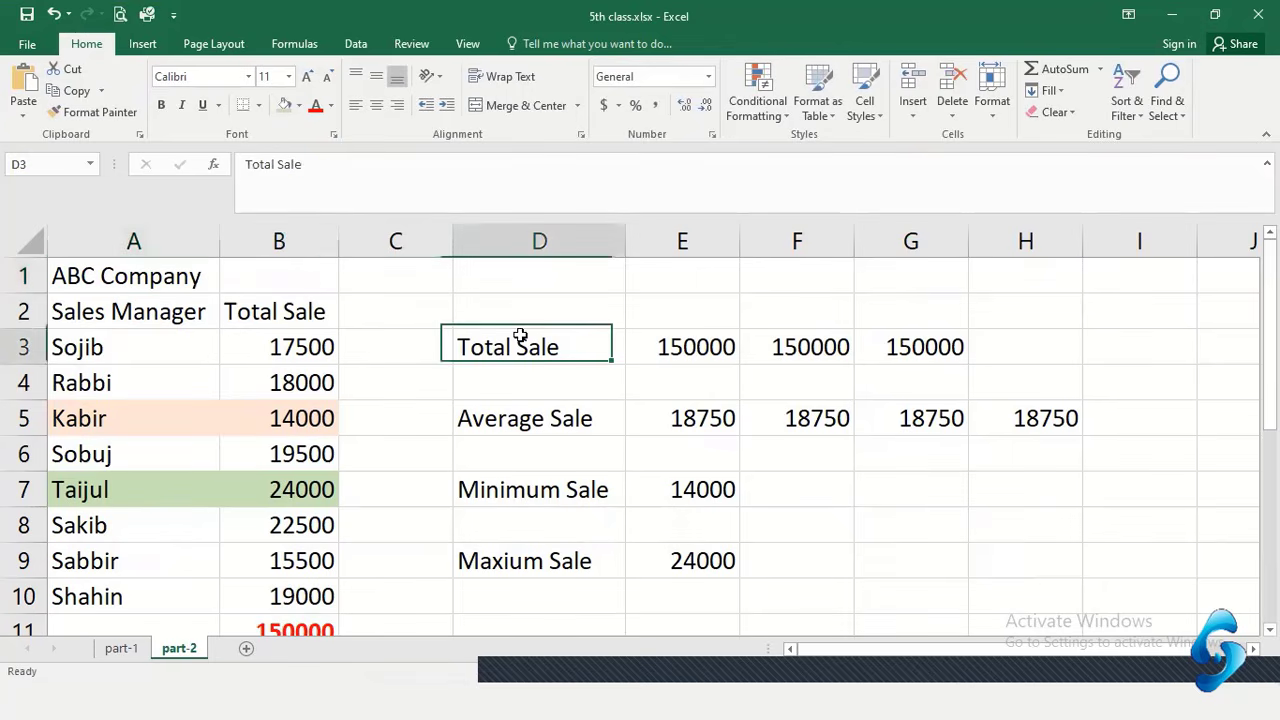
click(143, 276)
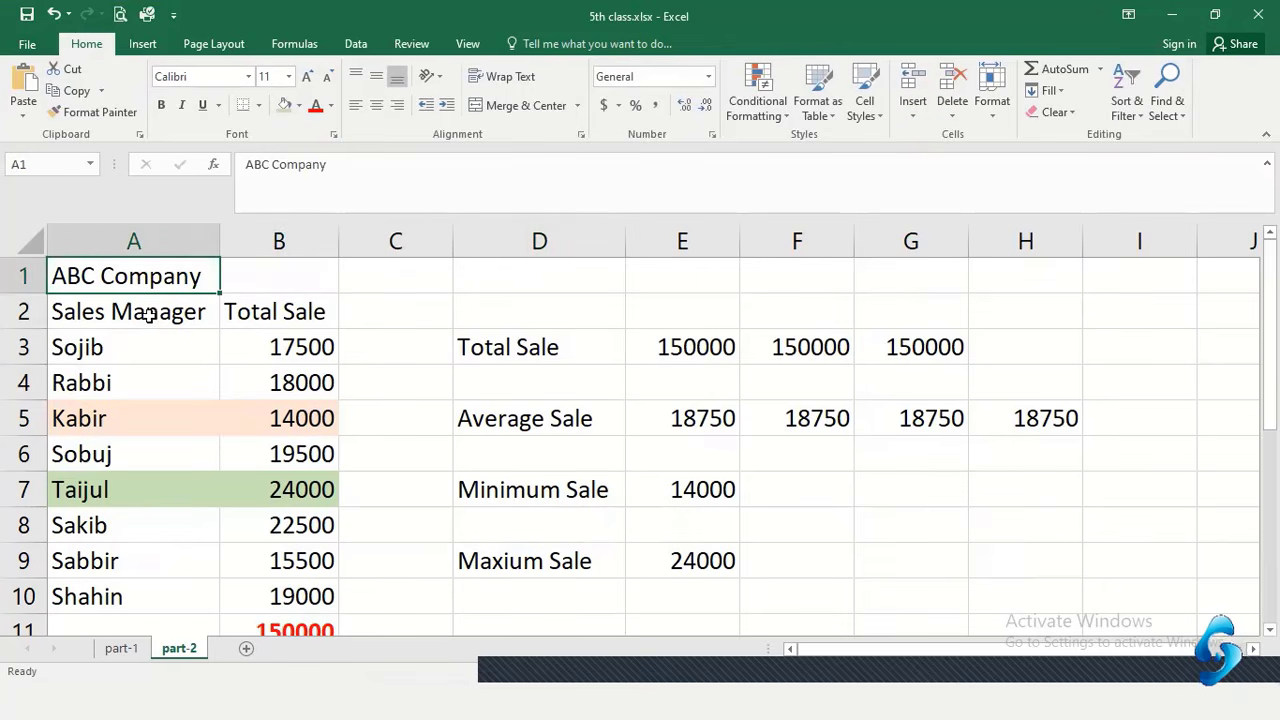
drag(150, 314, 276, 608)
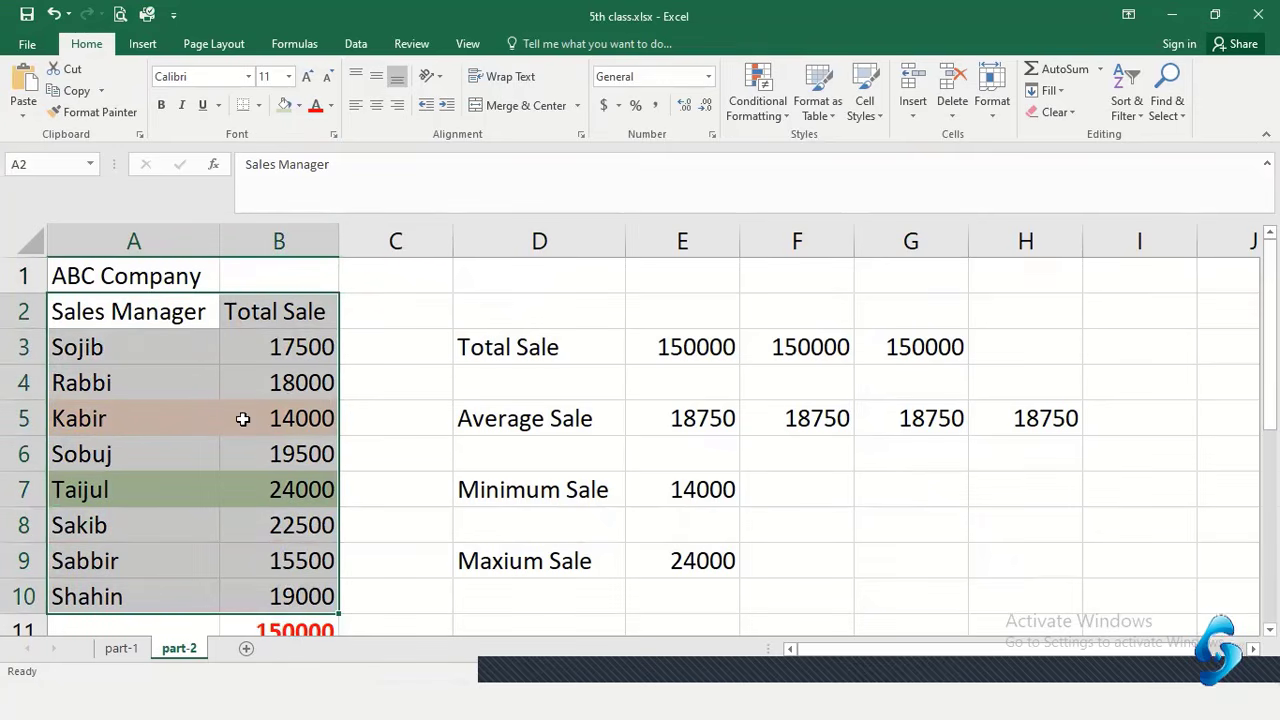
click(376, 105)
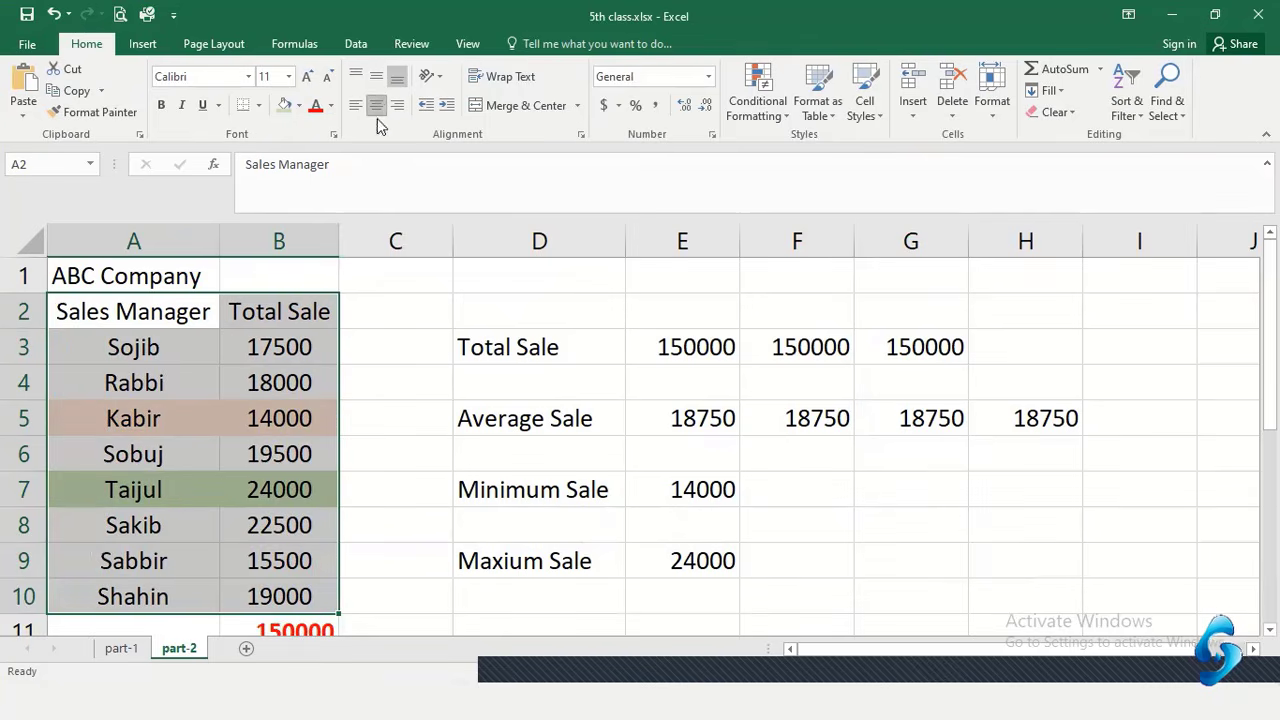
click(285, 487)
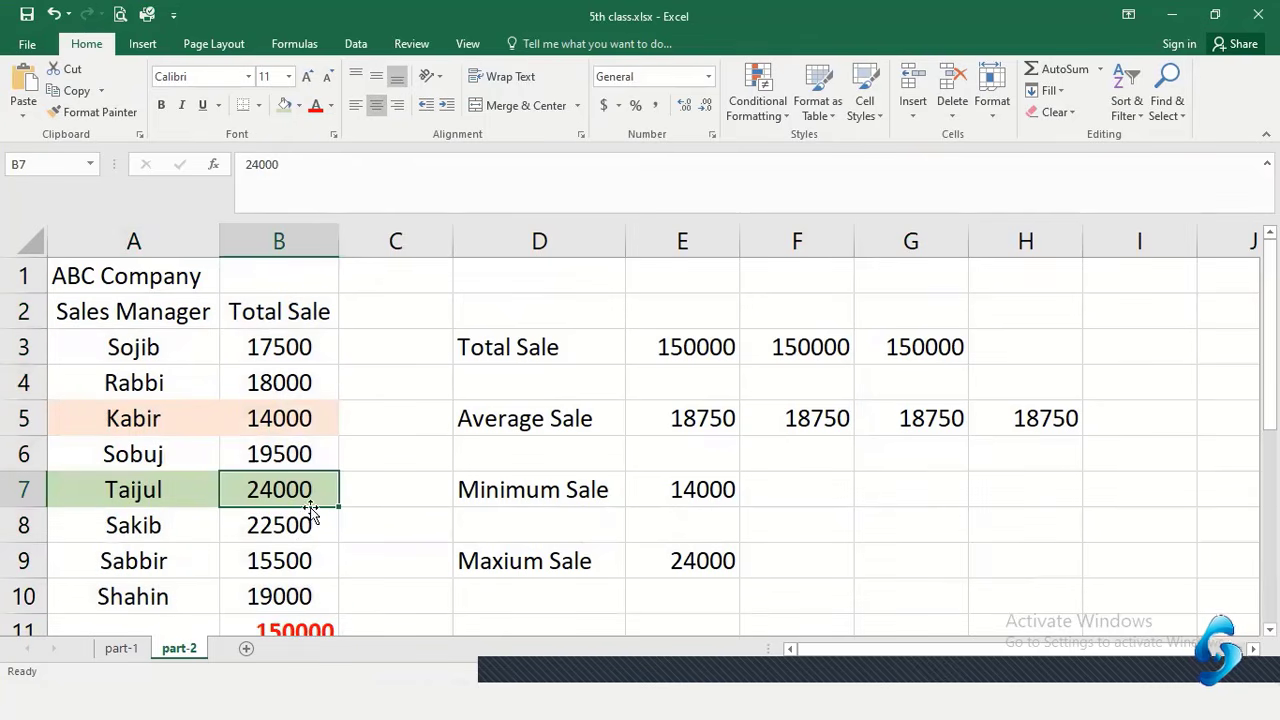
key(ctrl+z)
click(371, 403)
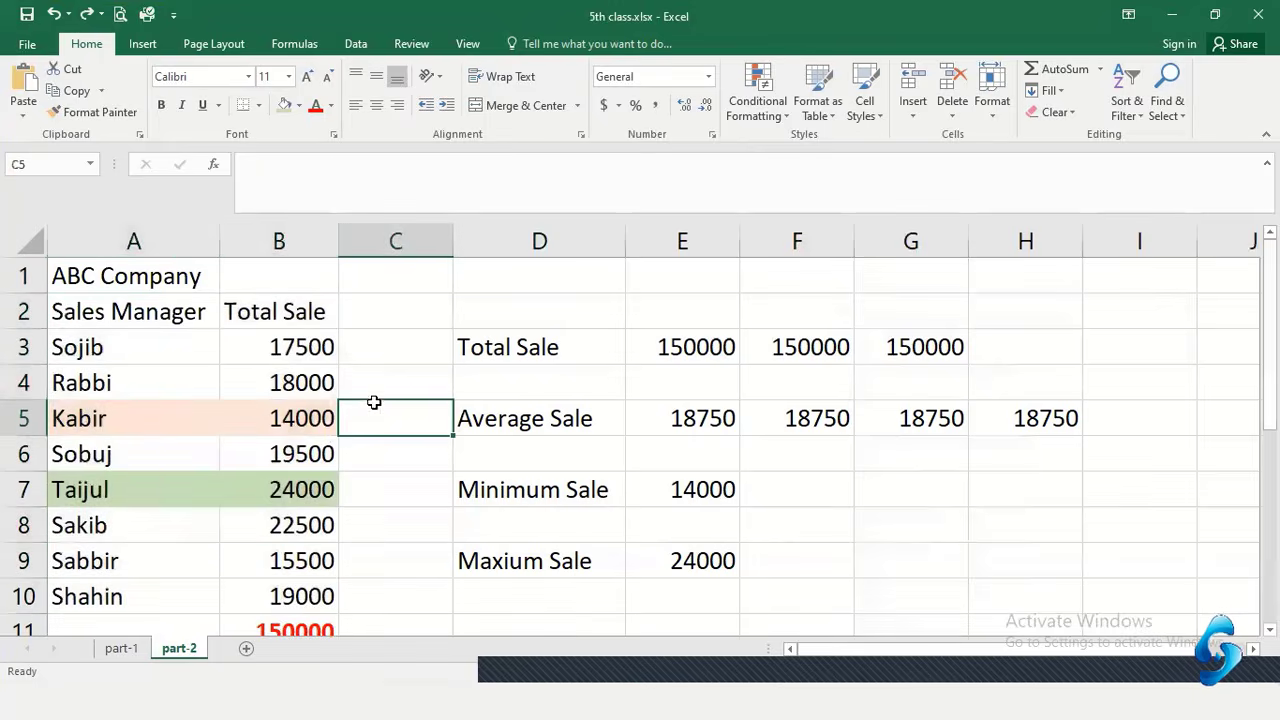
Centre the Sales Manager and Total Sale headings in A2:B2
drag(191, 309, 281, 313)
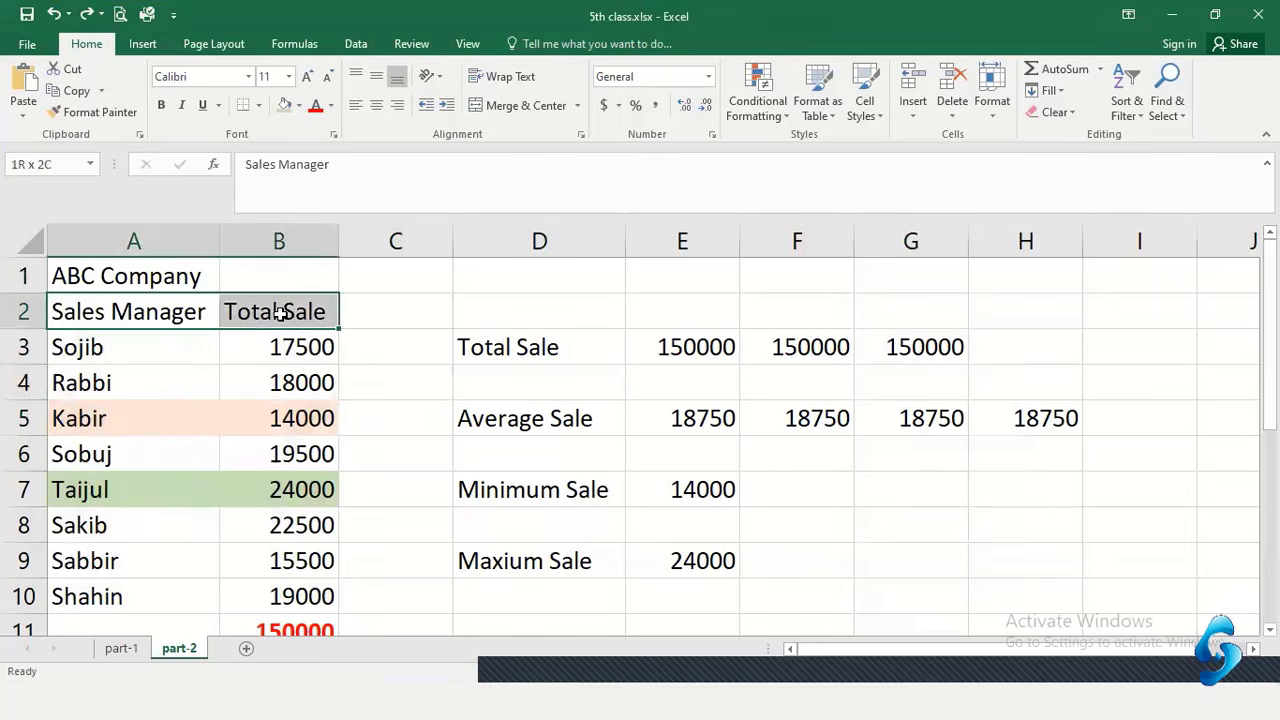
click(376, 104)
click(407, 335)
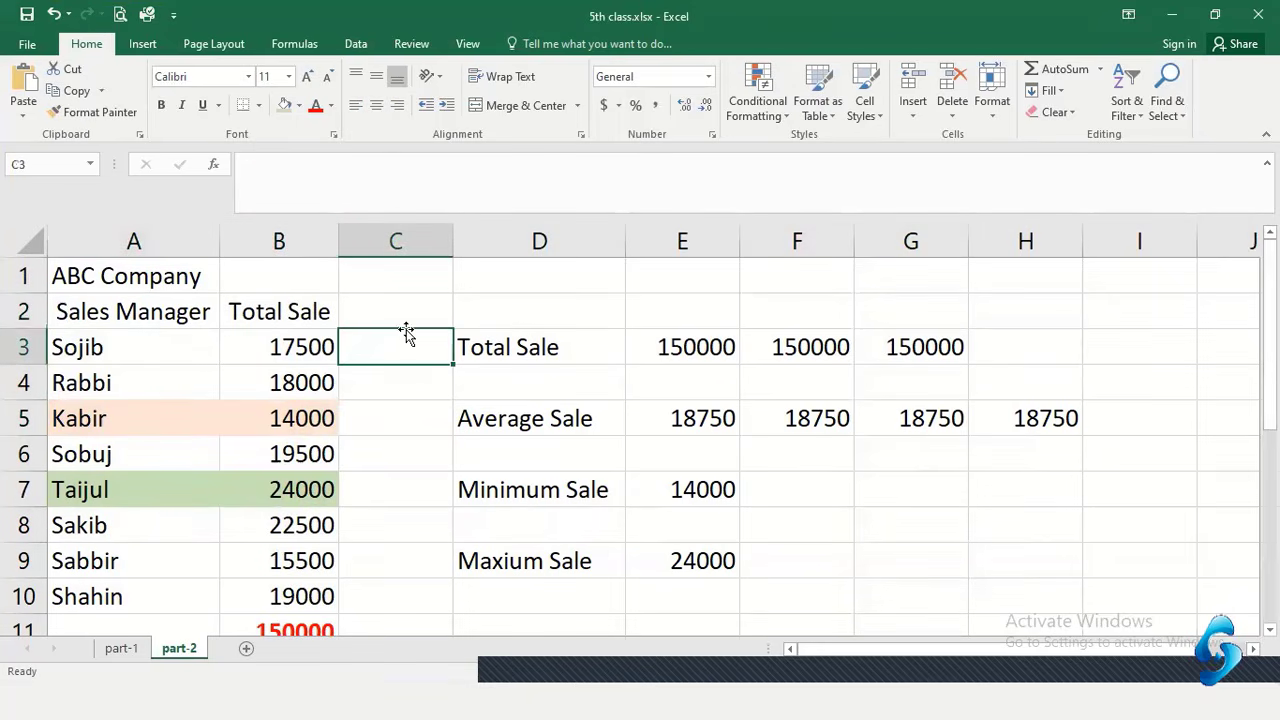
drag(108, 311, 276, 318)
Make the A2:B2 headings bold with a Blue, Accent 1, Lighter 80% fill
click(163, 108)
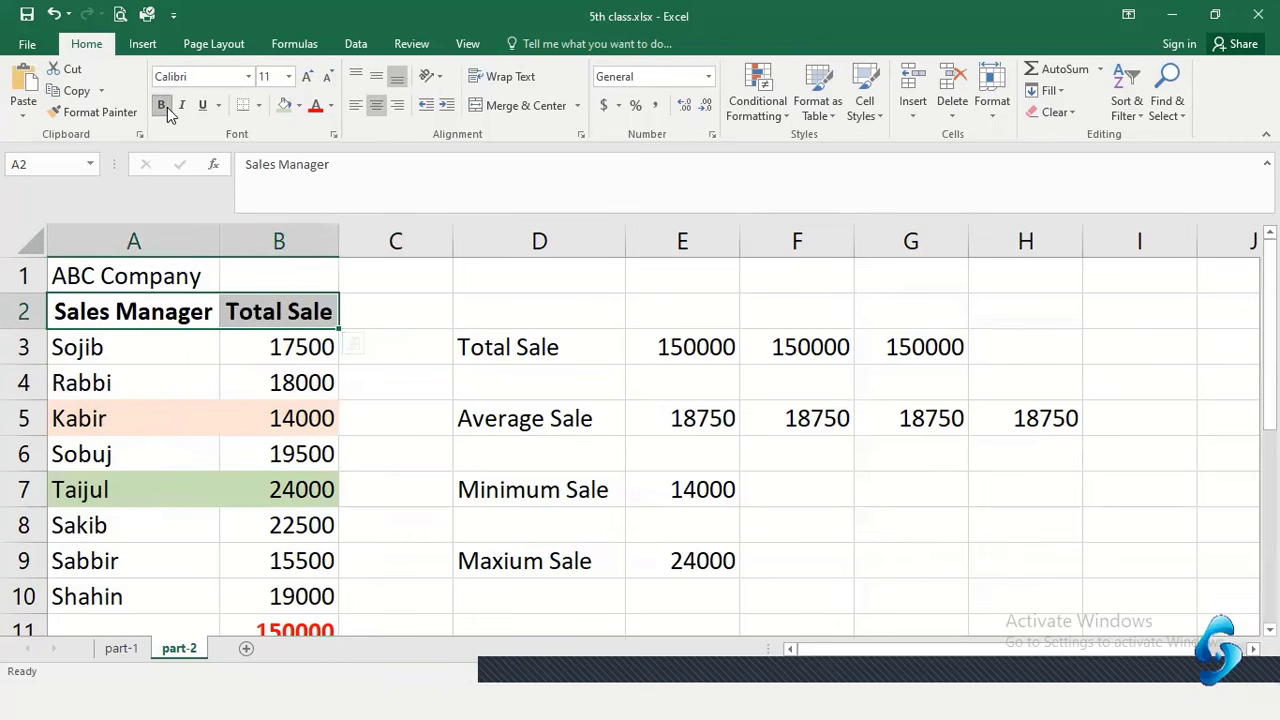
click(301, 106)
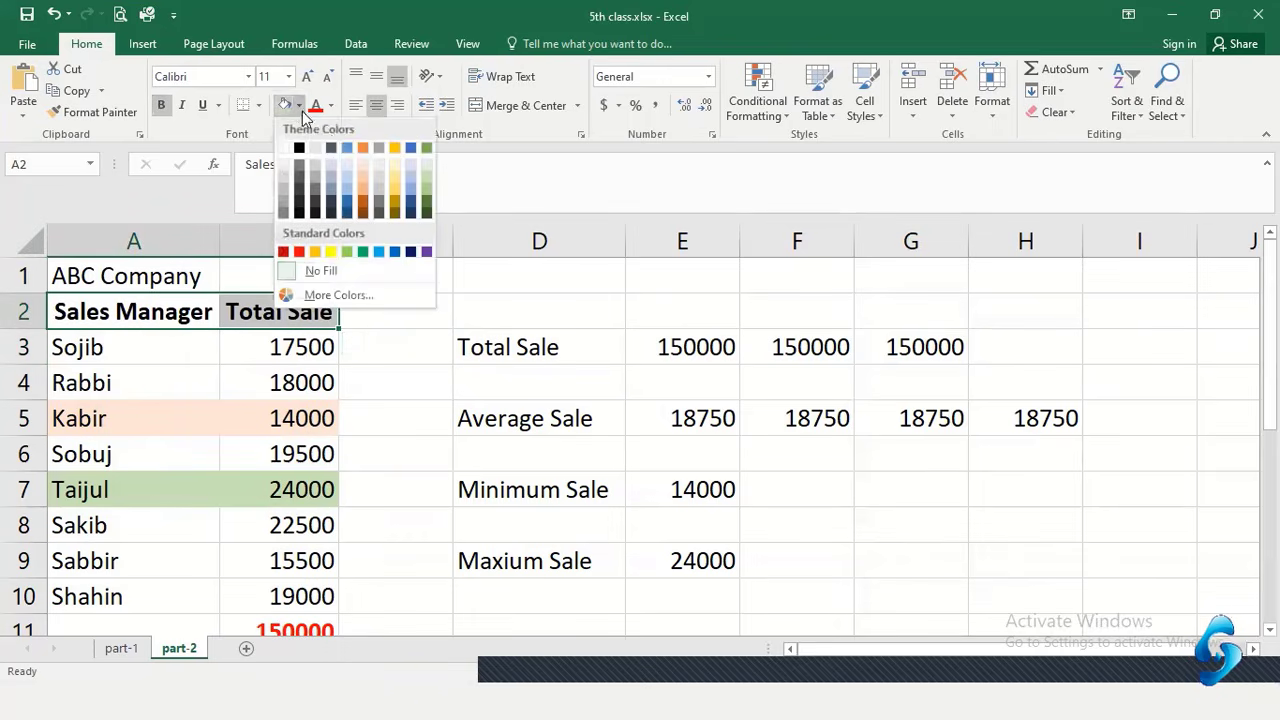
click(347, 170)
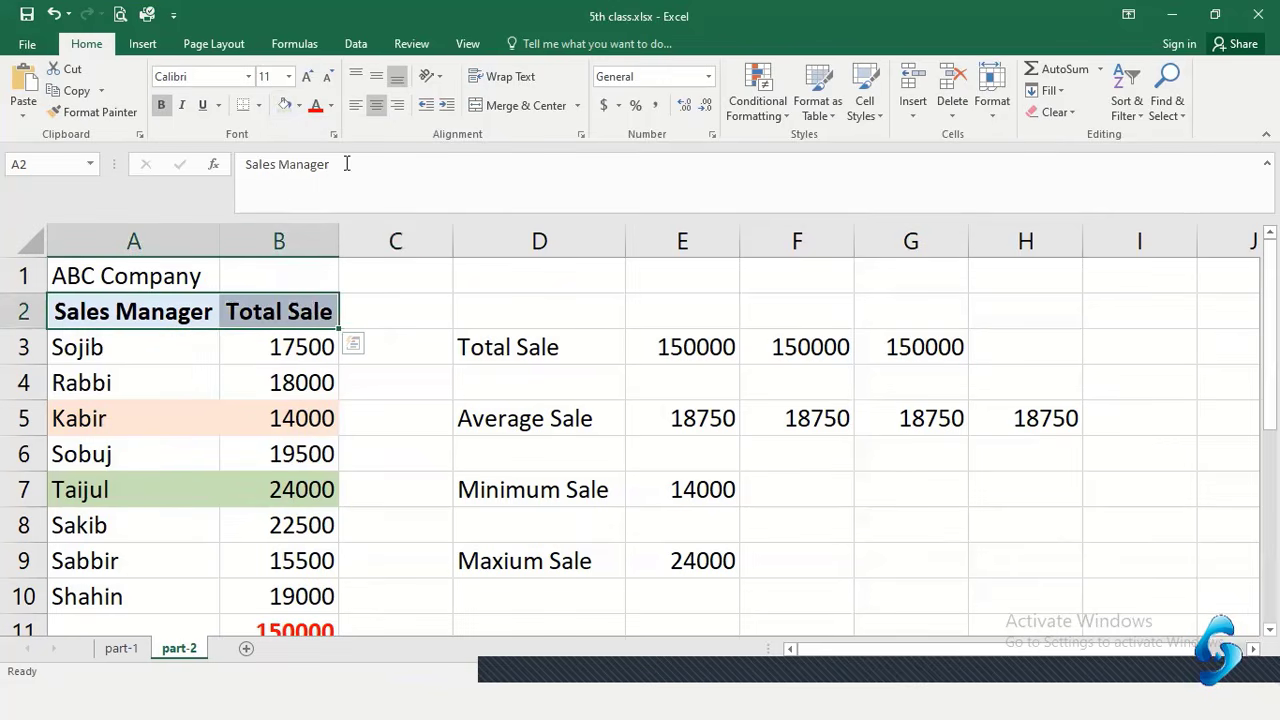
click(210, 344)
Centre the 'ABC Company' title within cell A1
click(77, 285)
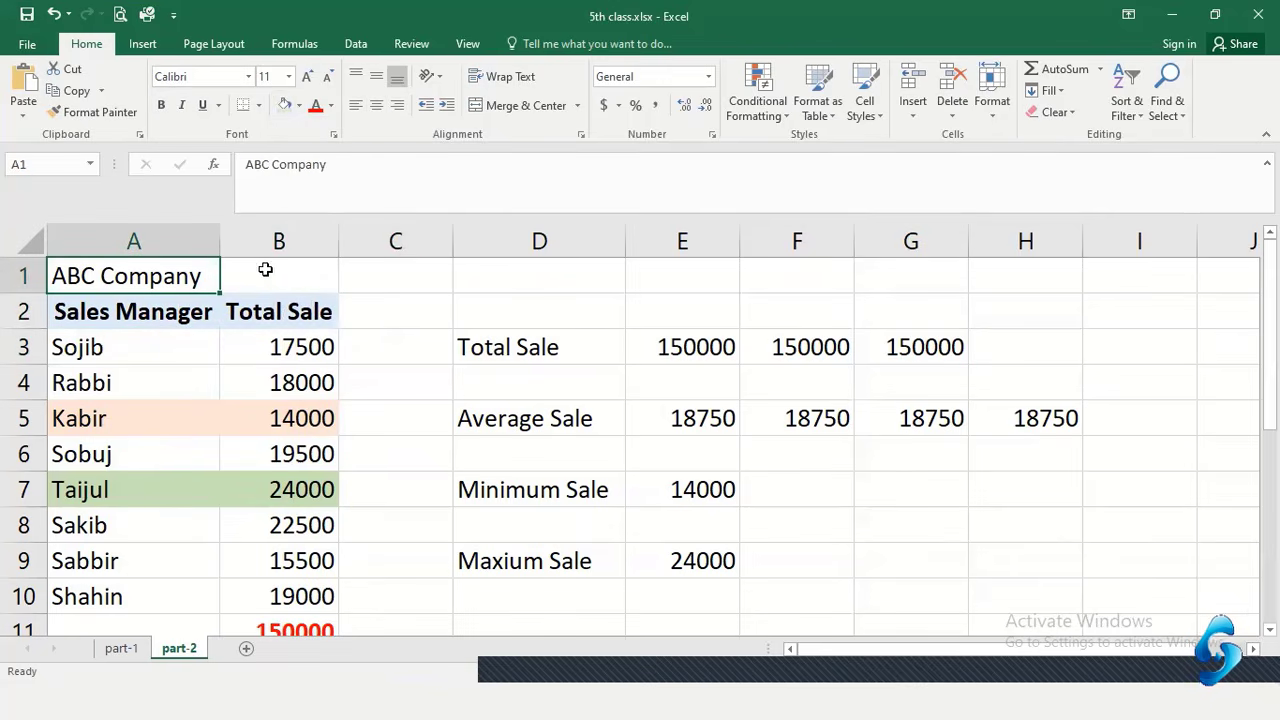
click(382, 110)
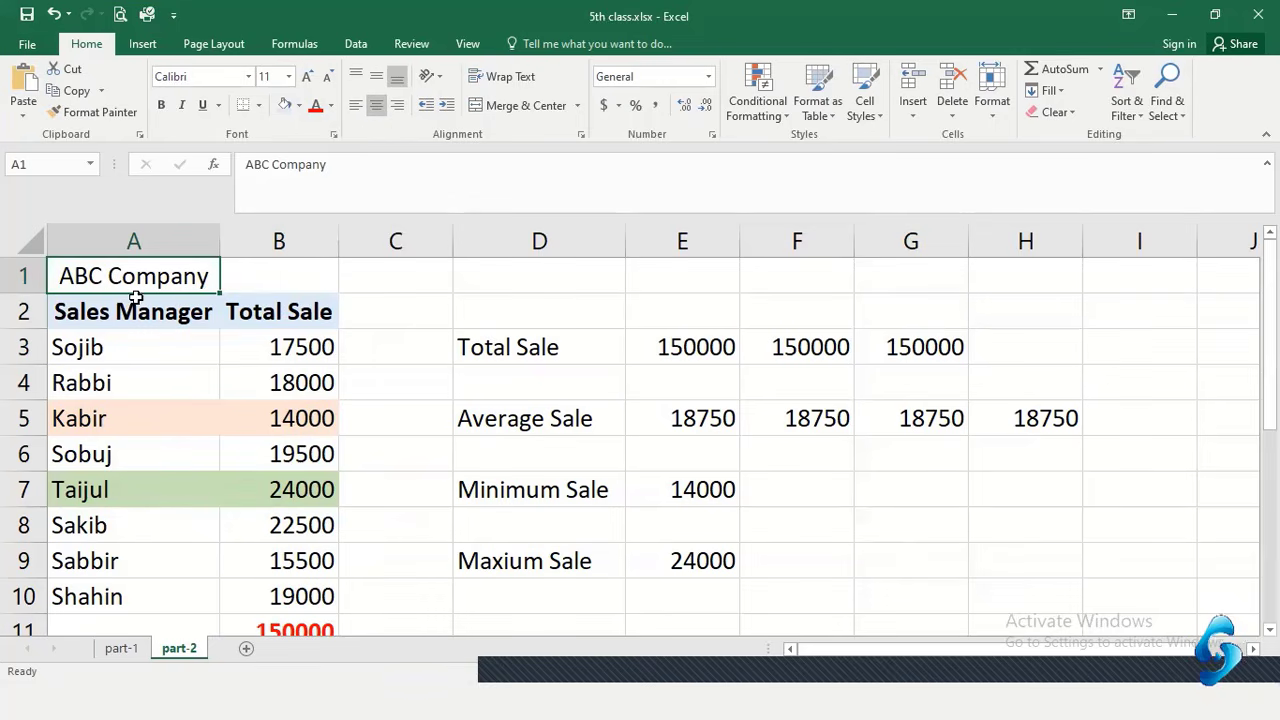
click(397, 105)
click(376, 105)
click(257, 271)
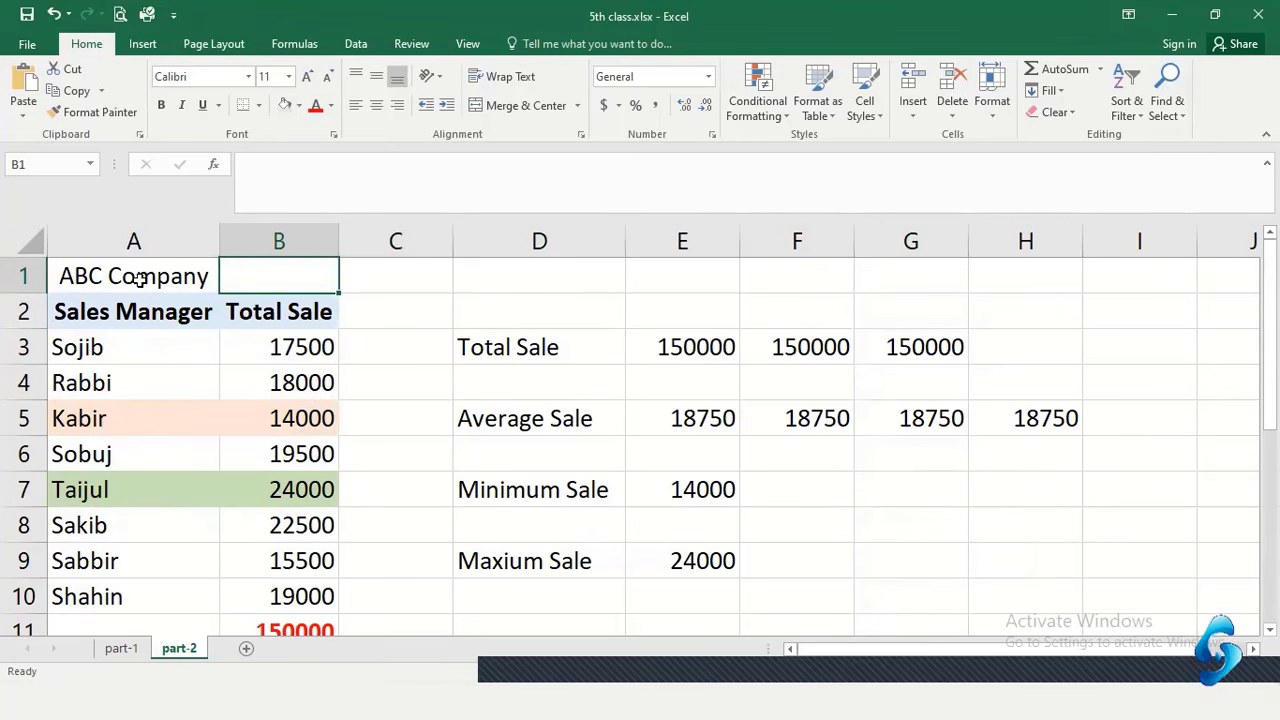
Merge A1:B1 and make the title bold, 16-point and vertically centred
drag(138, 277, 267, 276)
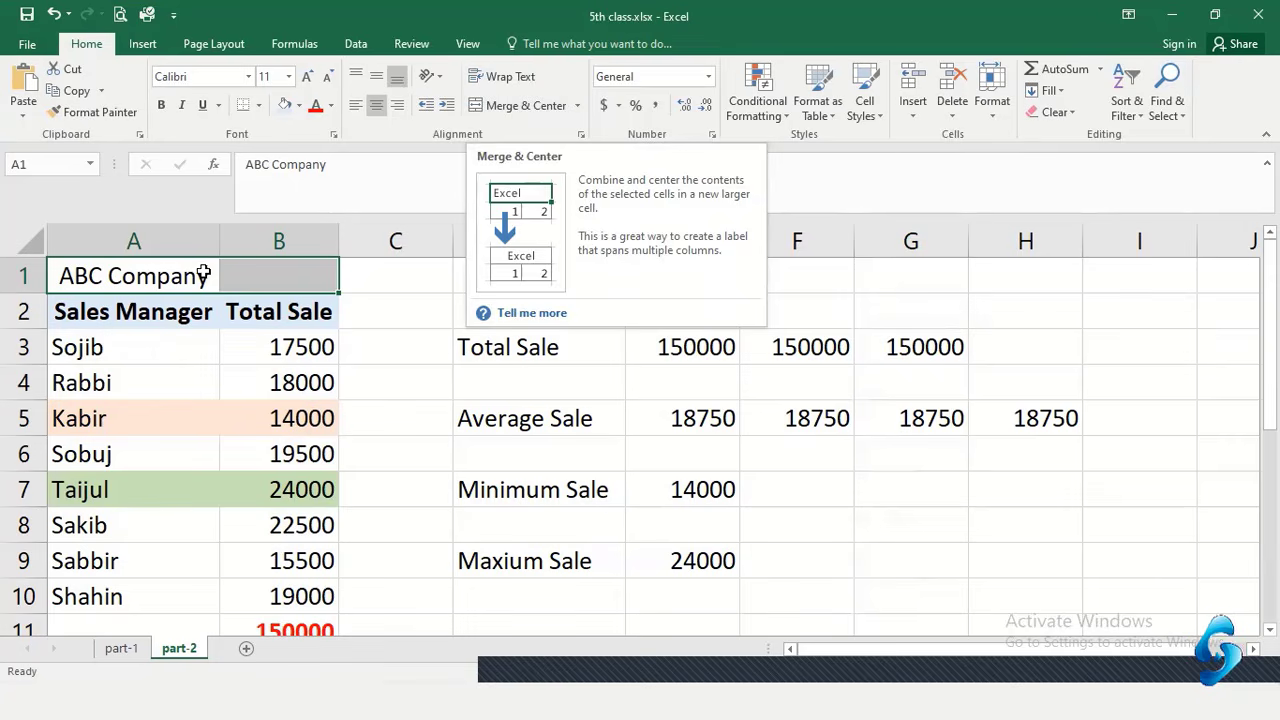
click(511, 106)
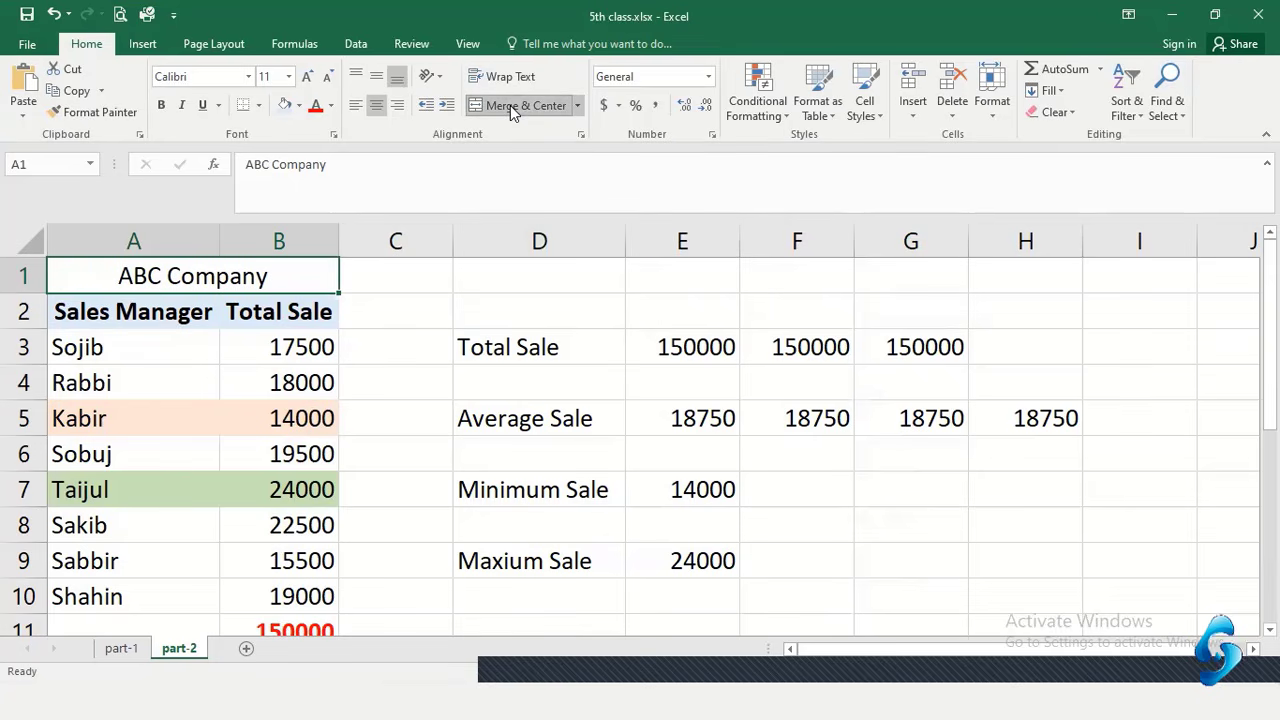
click(288, 430)
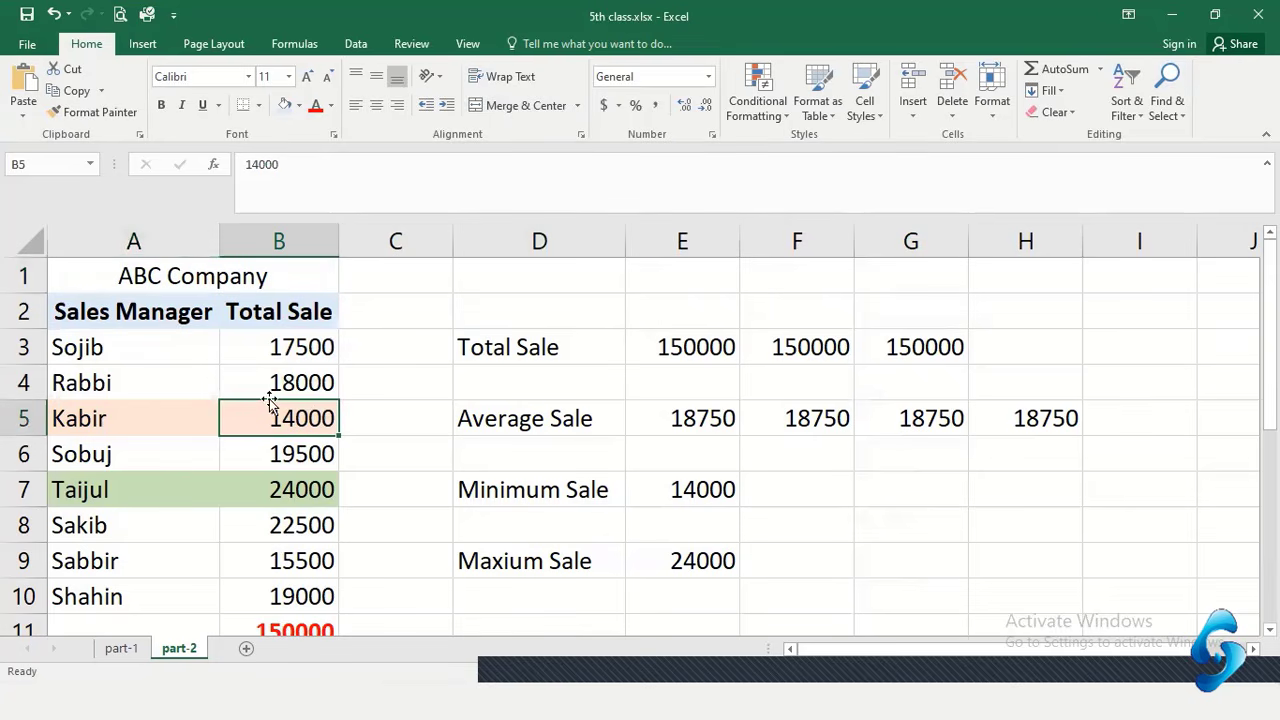
click(273, 277)
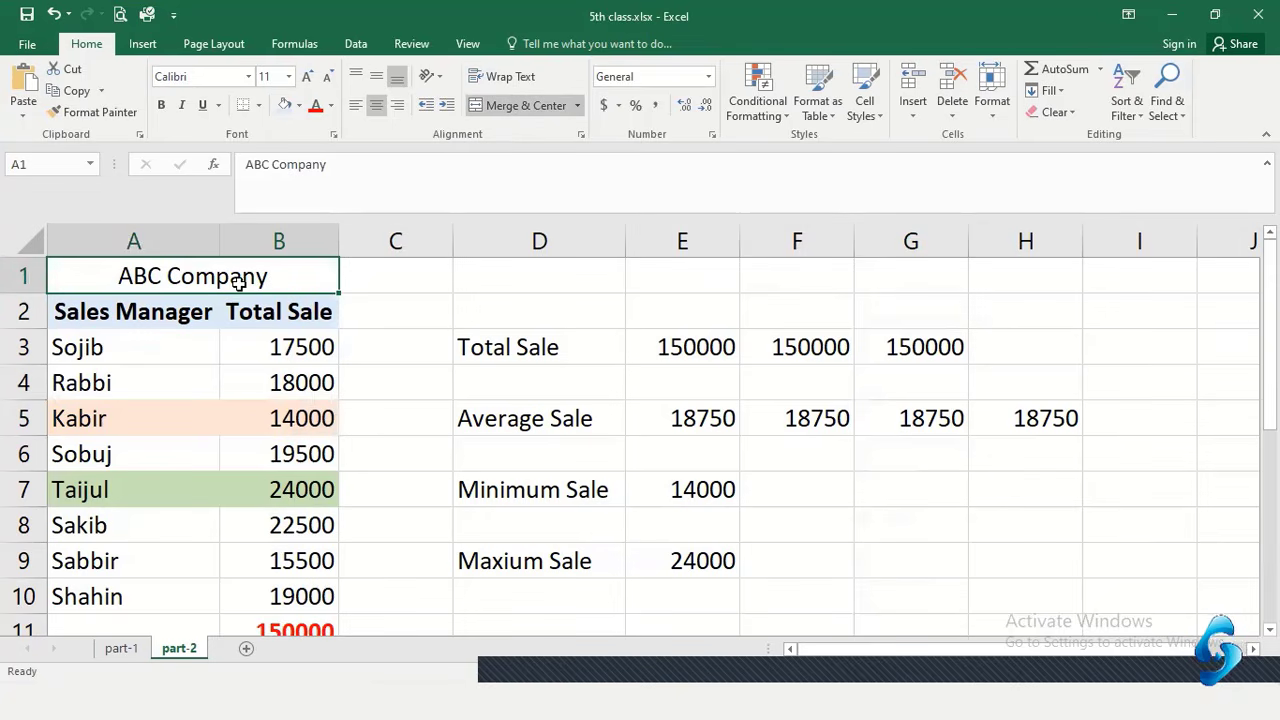
click(307, 77)
click(307, 77)
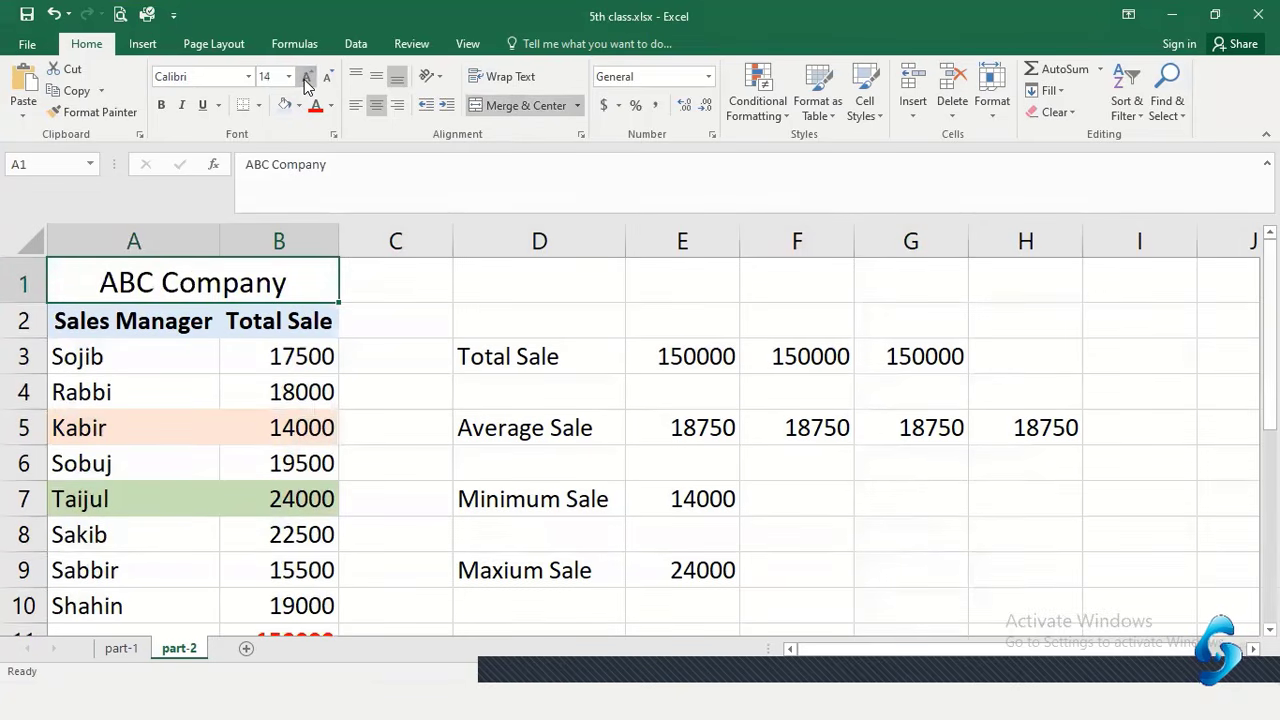
click(307, 77)
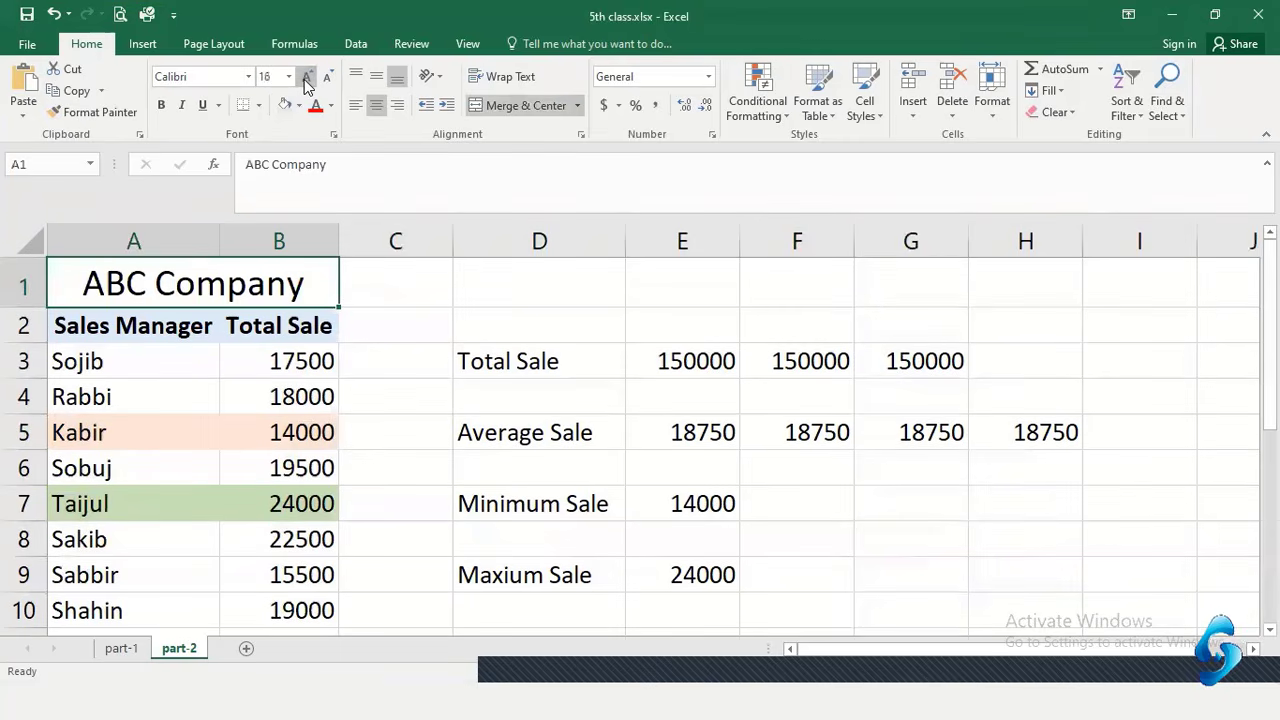
click(161, 105)
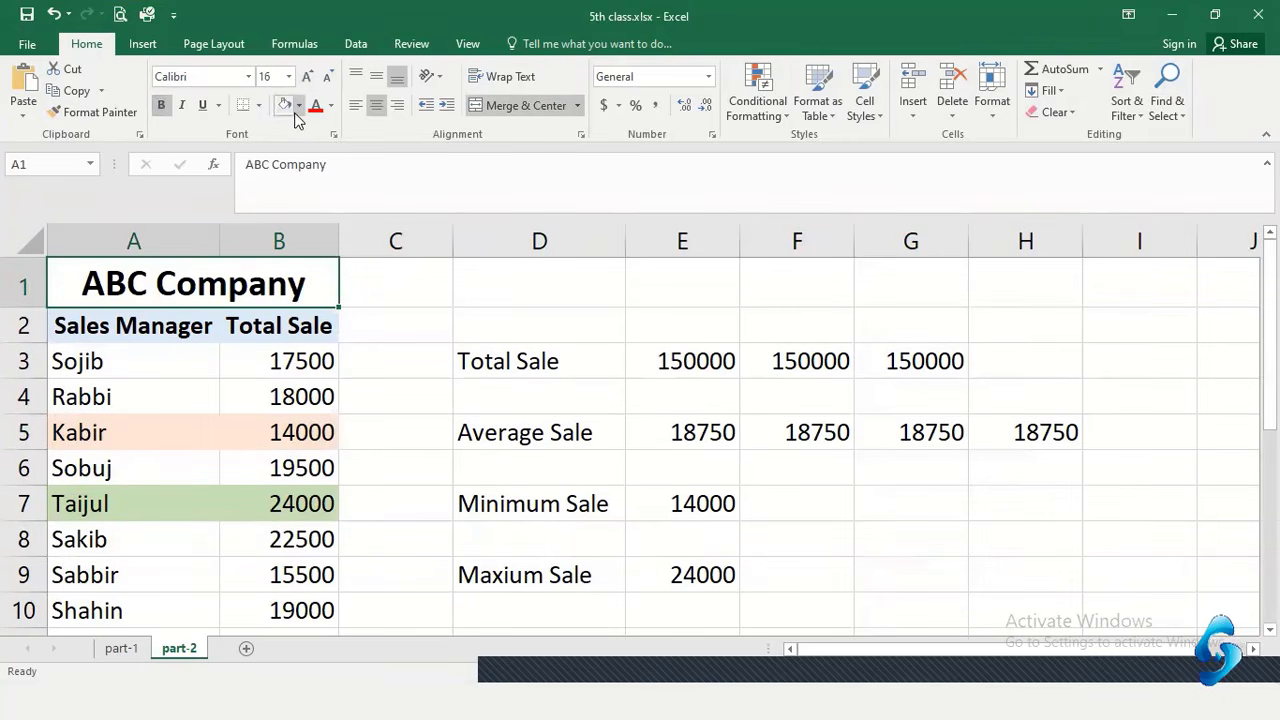
click(376, 76)
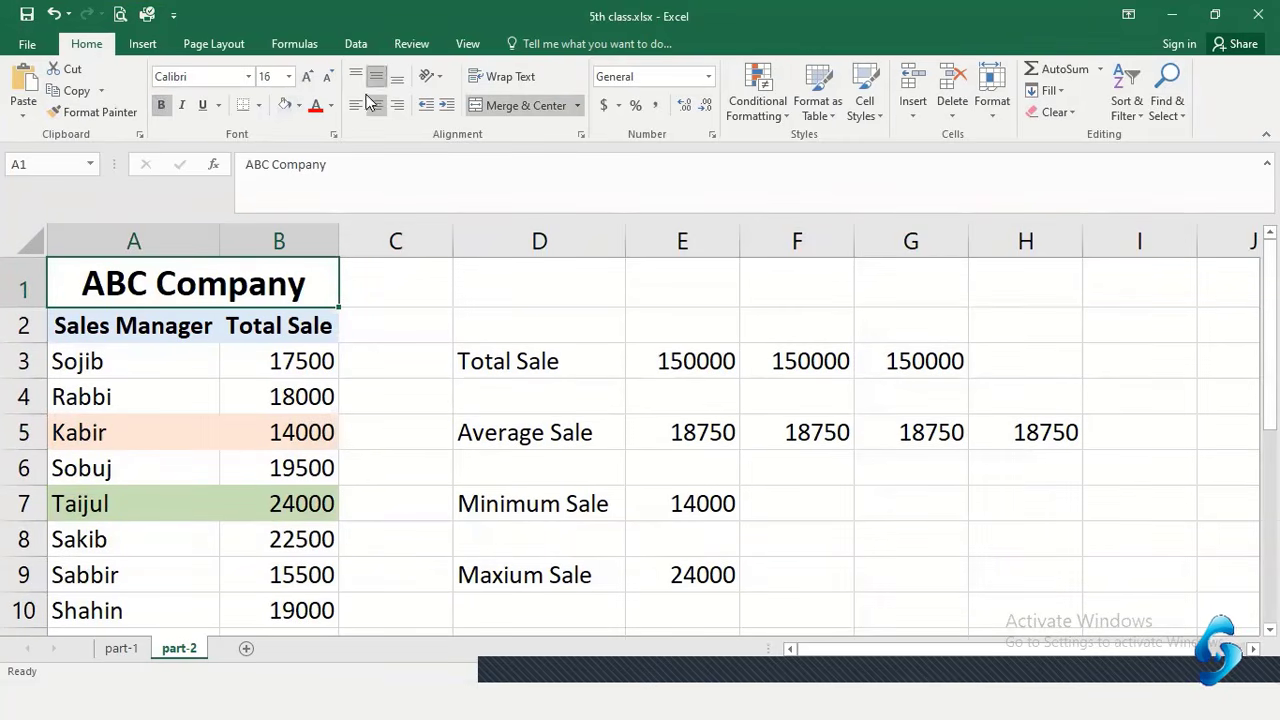
Fill the title dark blue (Blue, Accent 1, Darker 25%) with white text
click(298, 105)
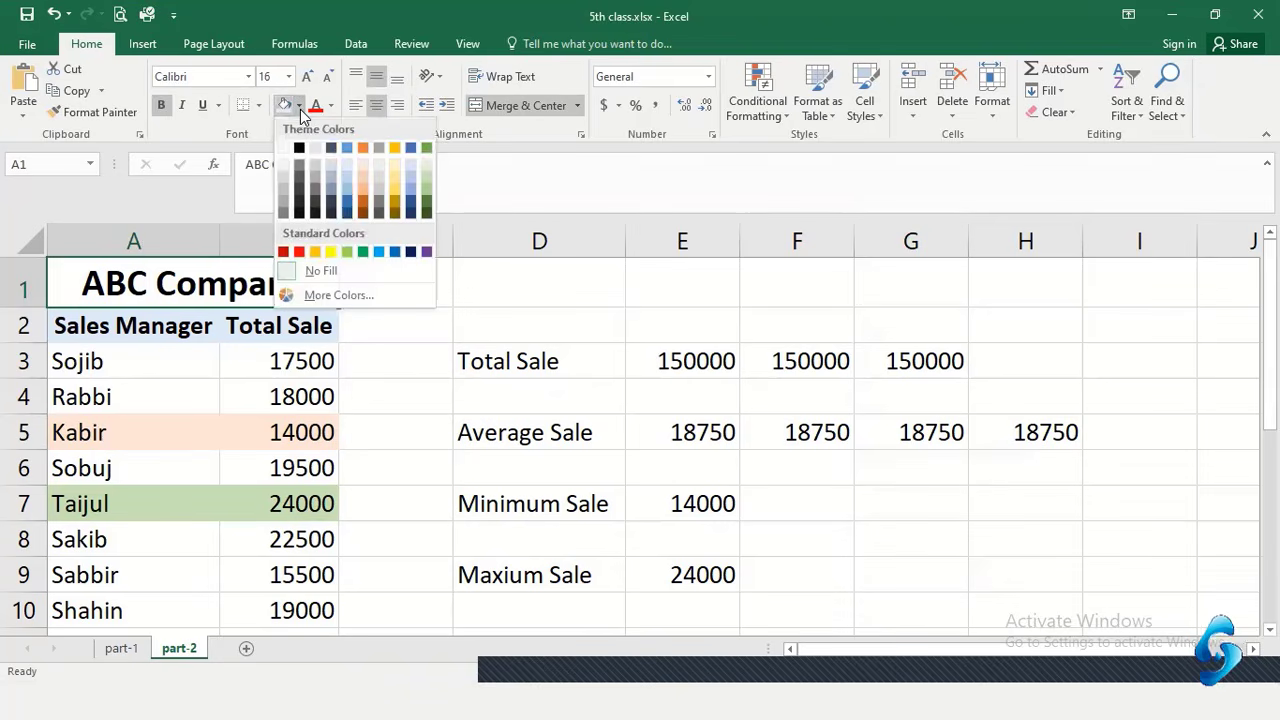
click(346, 207)
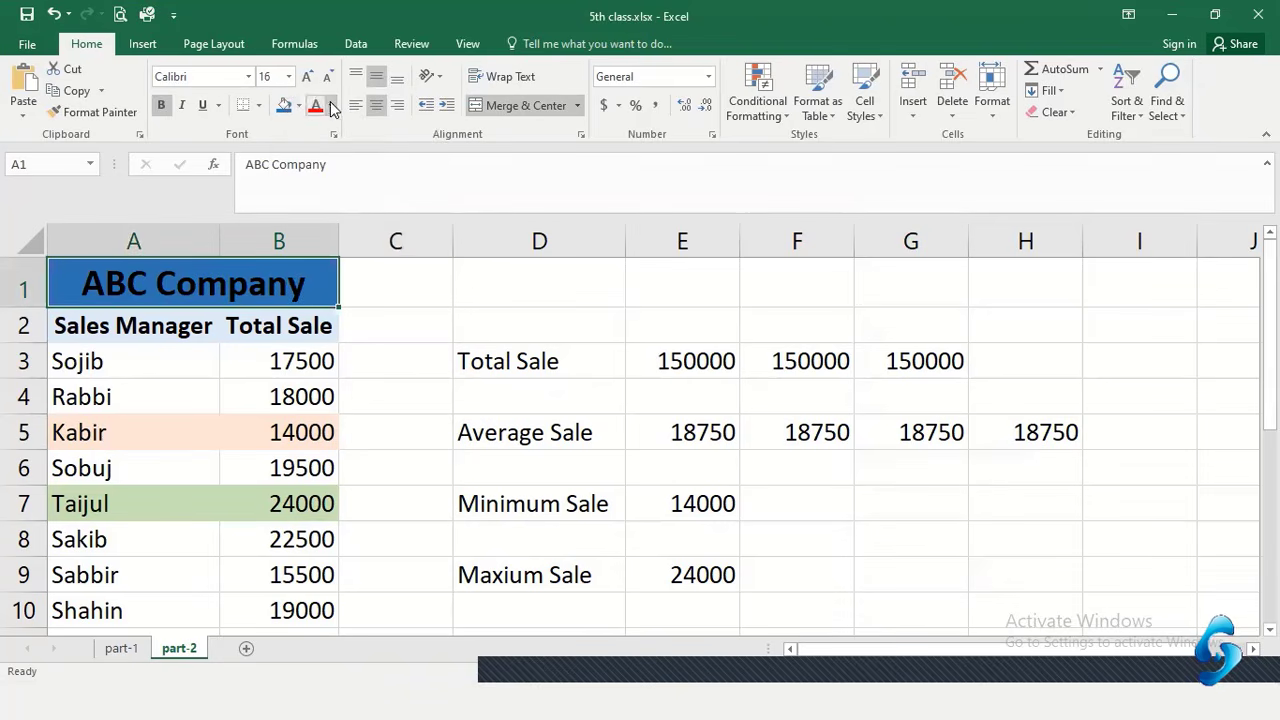
click(332, 105)
click(320, 174)
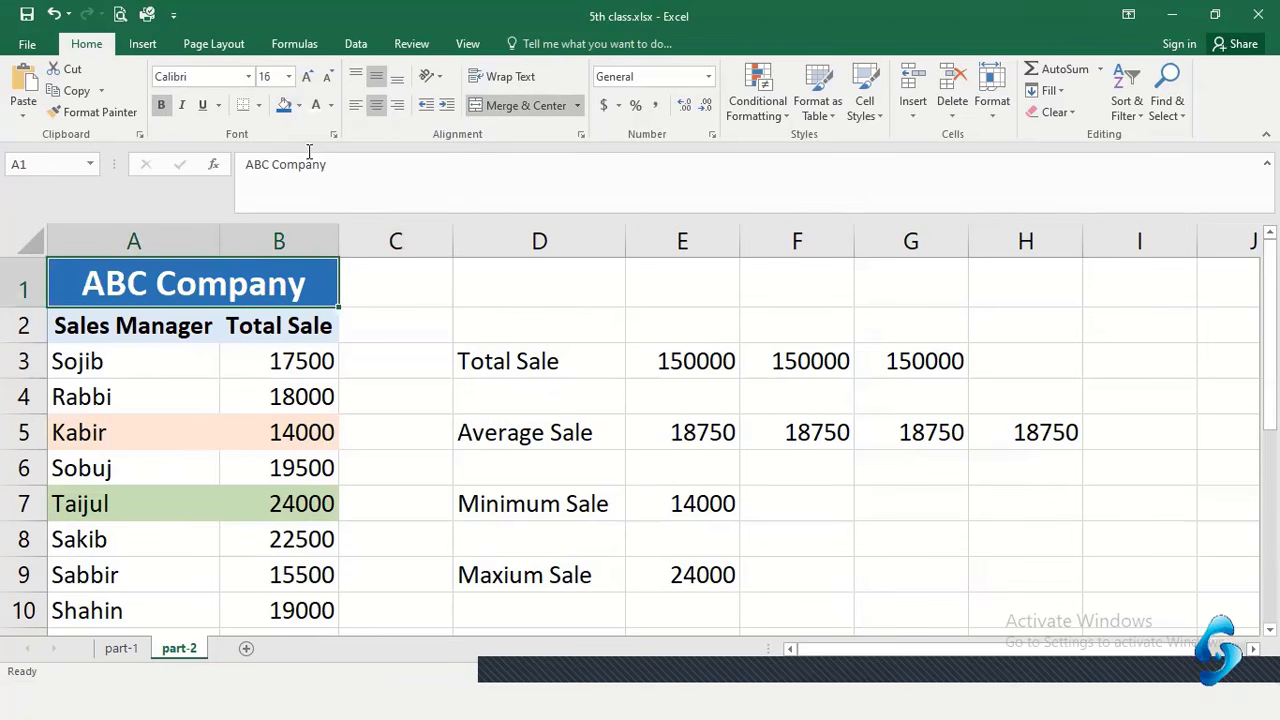
click(355, 289)
scroll(386, 378, down, 3)
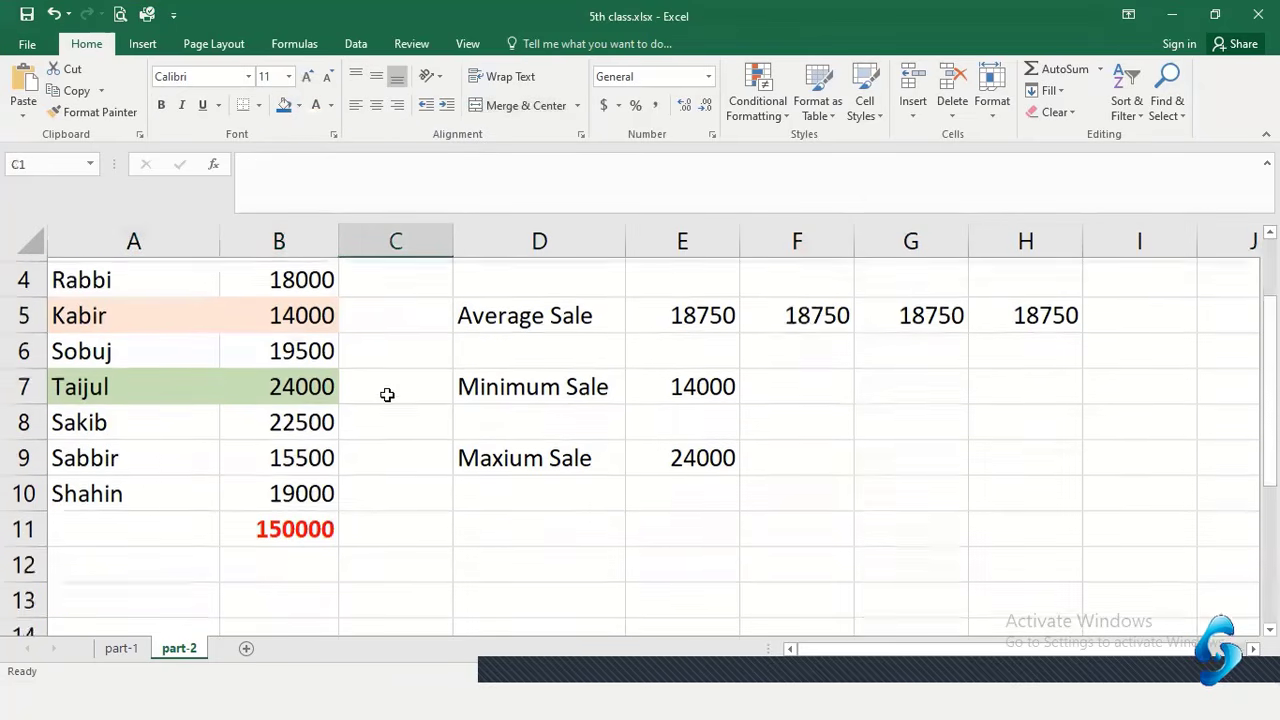
scroll(389, 399, up, 2)
scroll(389, 399, down, 1)
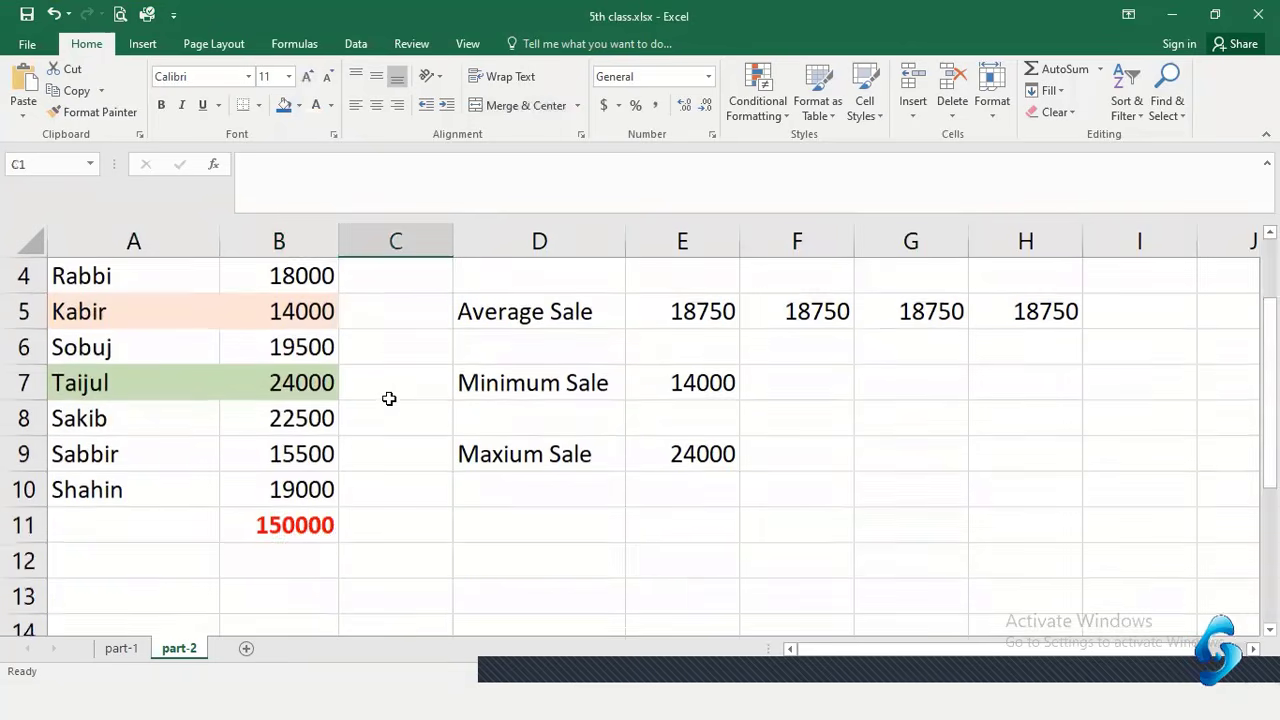
scroll(389, 397, up, 1)
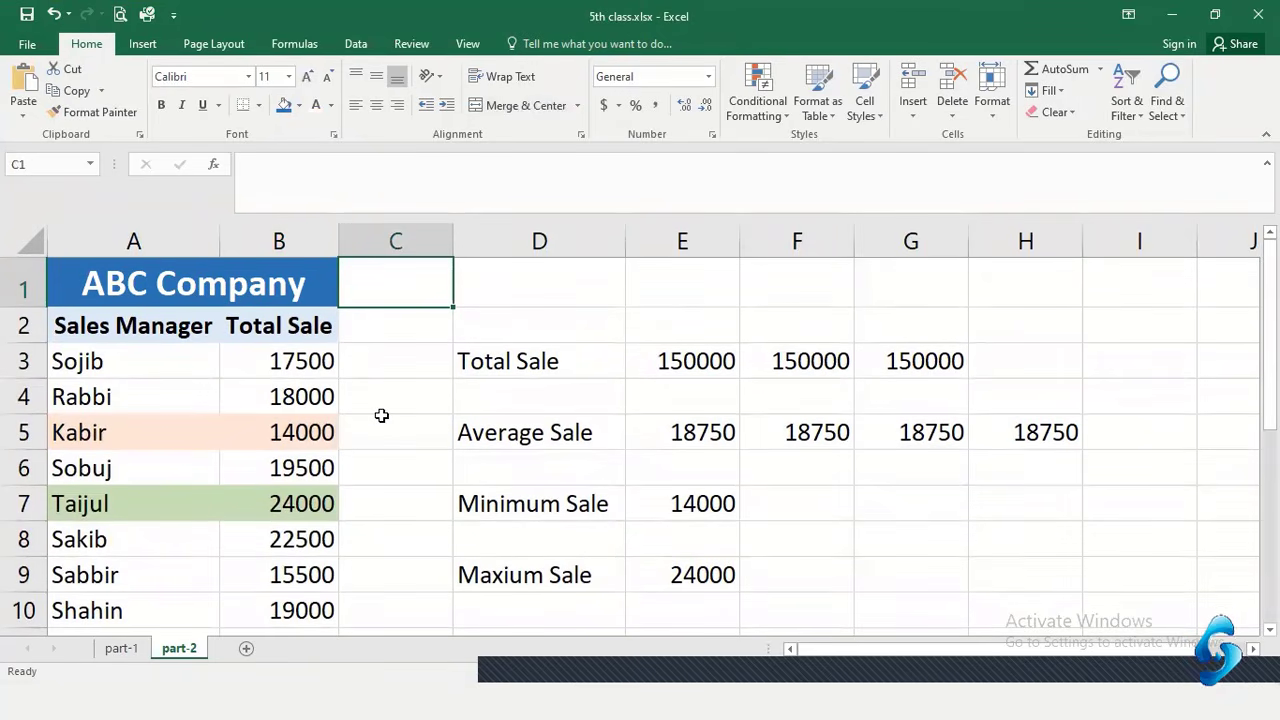
key(ctrl+p)
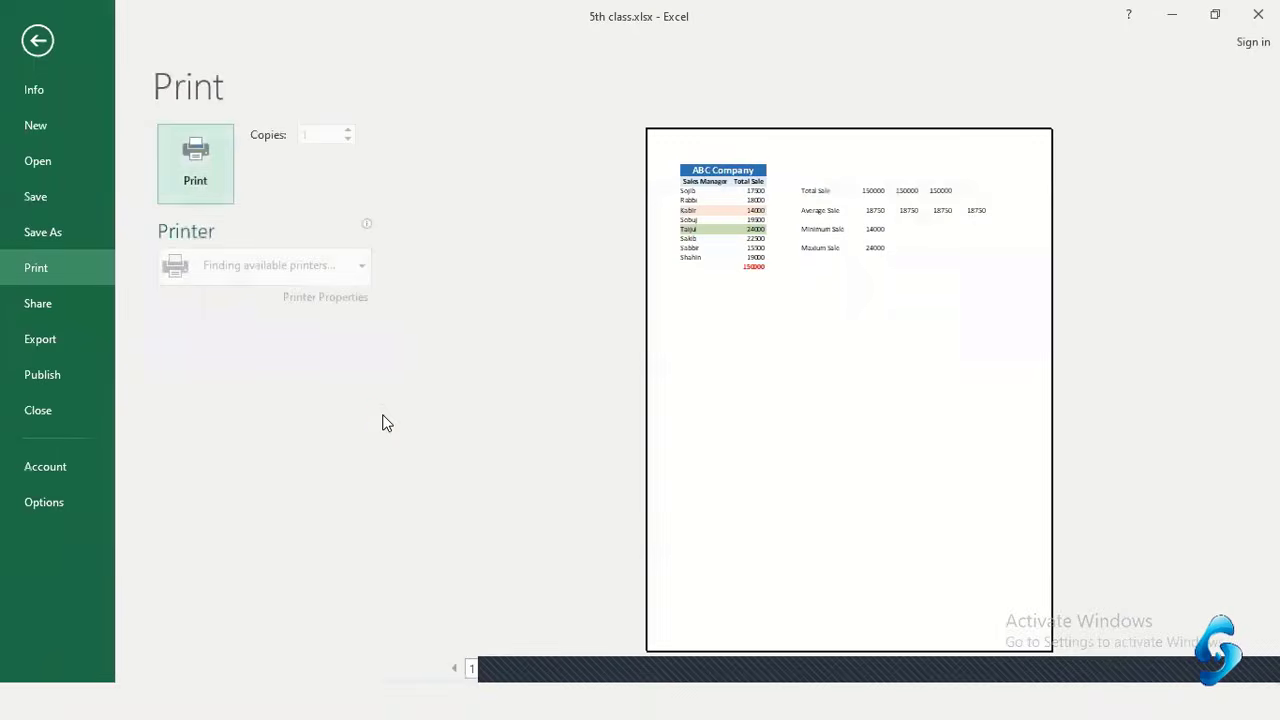
click(735, 182)
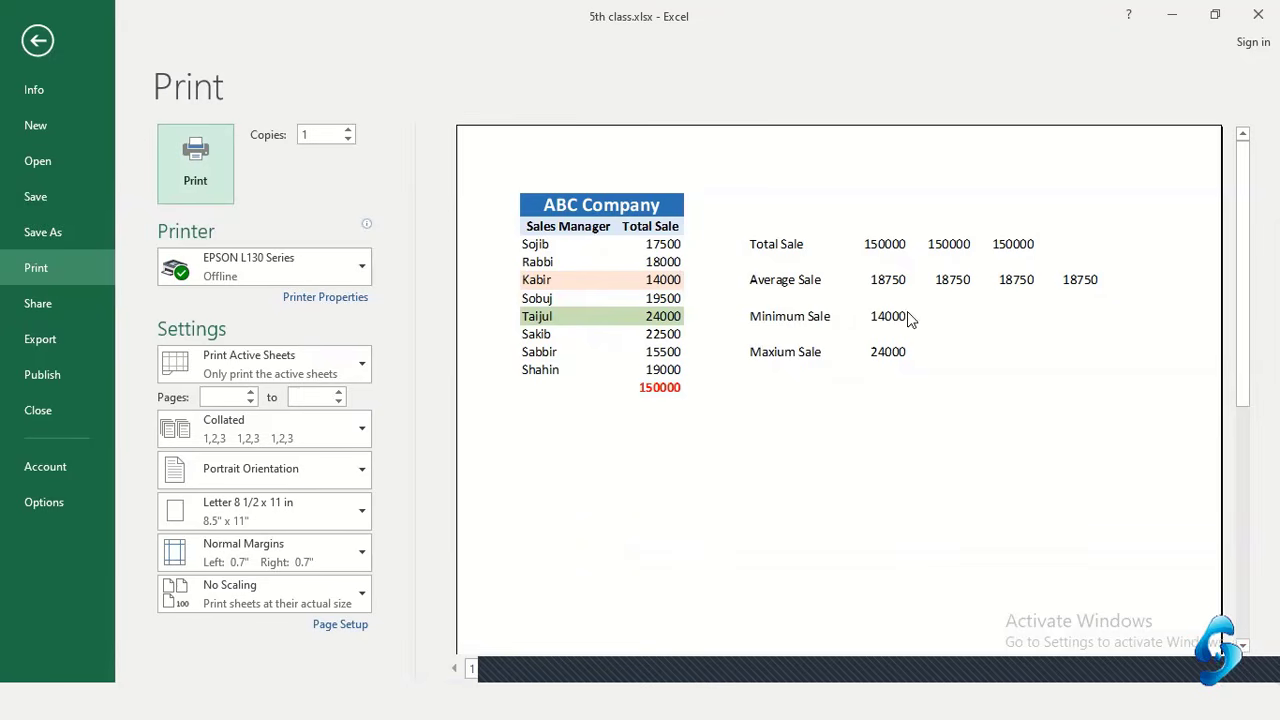
click(40, 40)
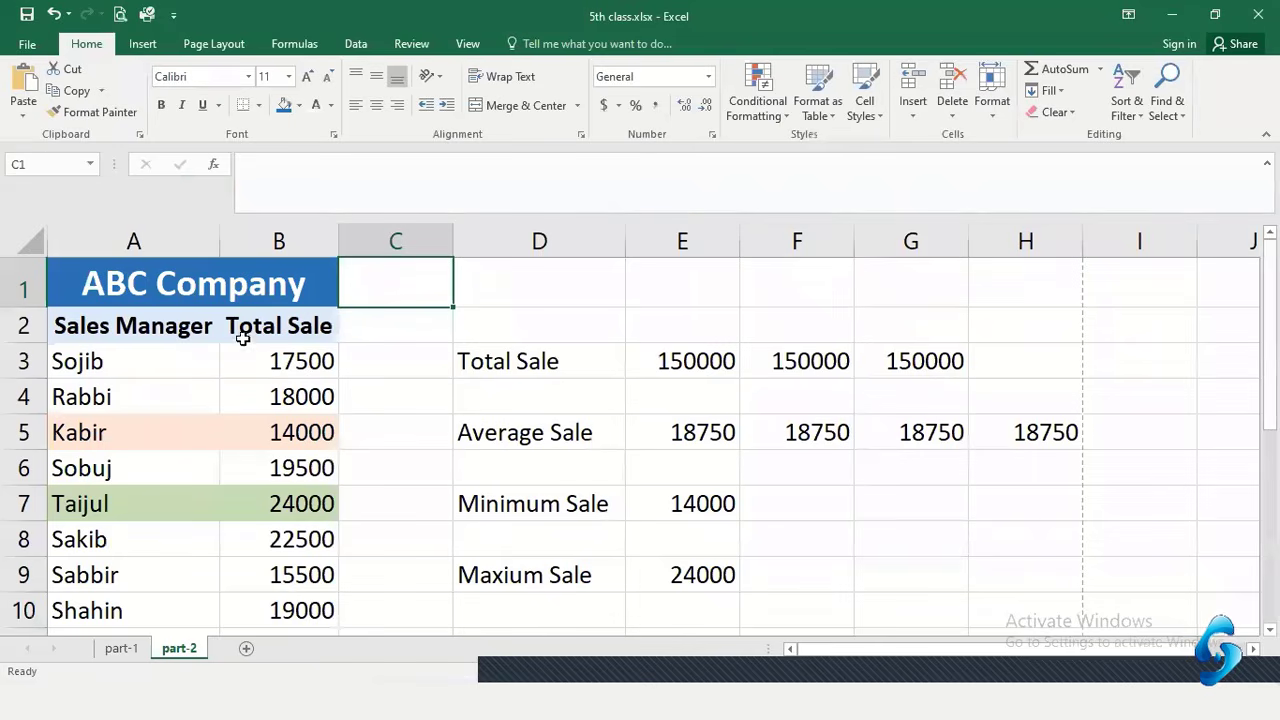
Apply All Borders to the sales table range A1:B10
click(383, 385)
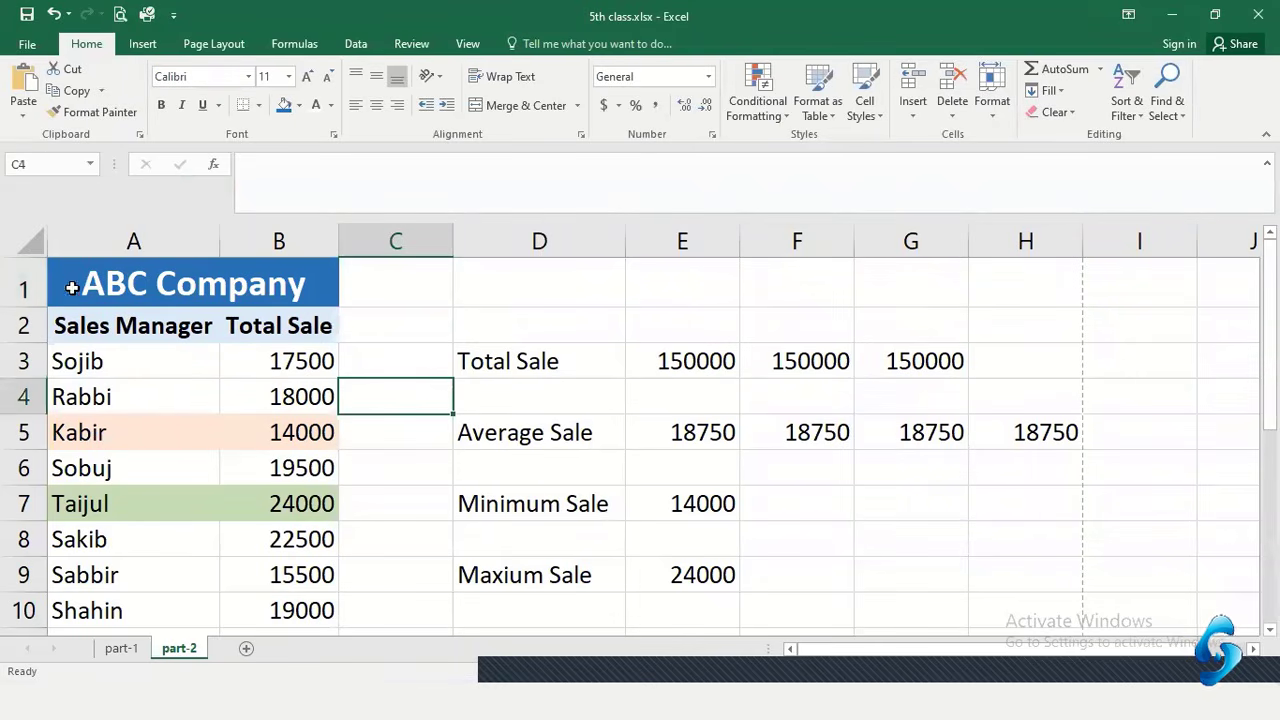
drag(77, 283, 177, 494)
mouse_move(211, 624)
mouse_down()
mouse_move(214, 634)
mouse_move(216, 618)
mouse_up()
scroll(233, 594, down, 1)
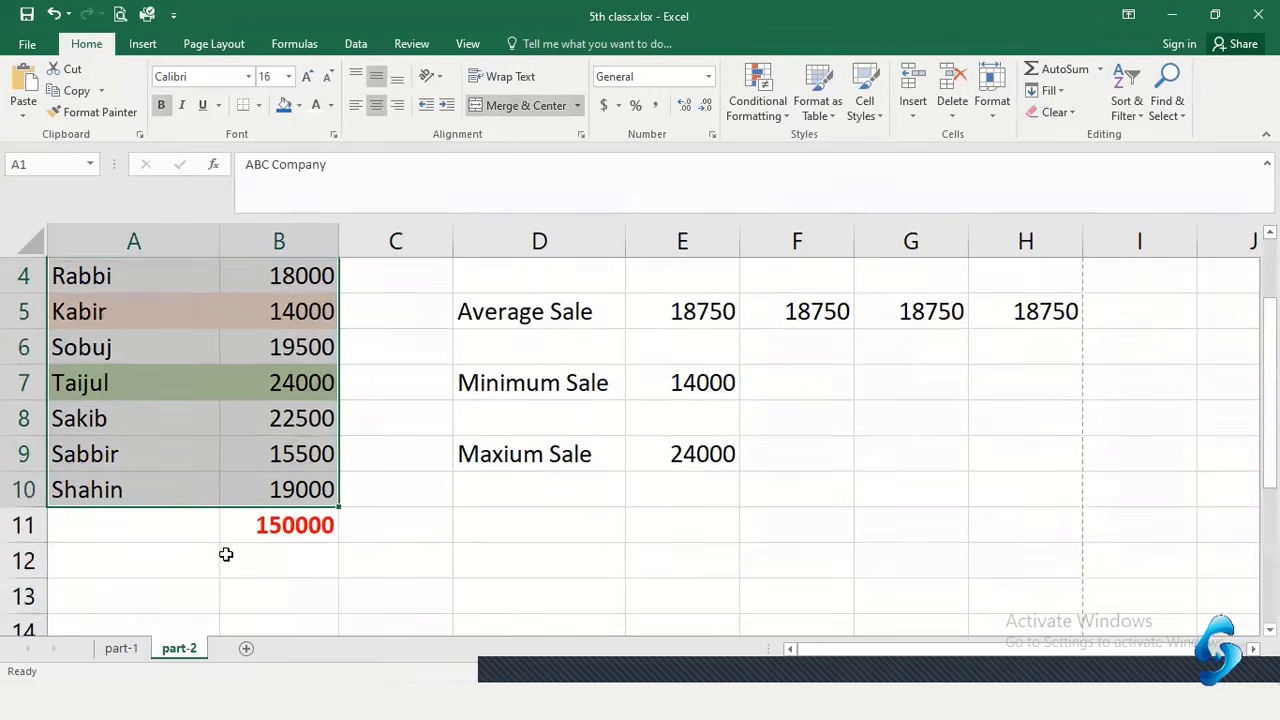
scroll(226, 554, up, 1)
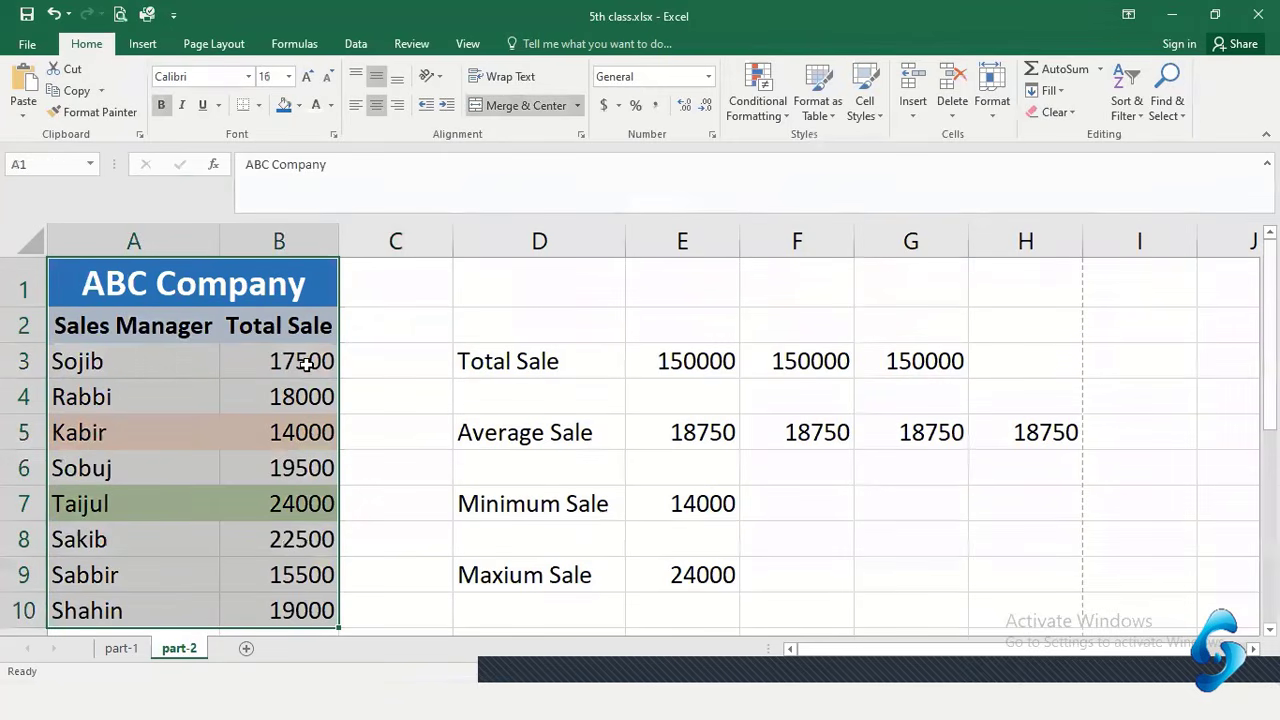
click(259, 108)
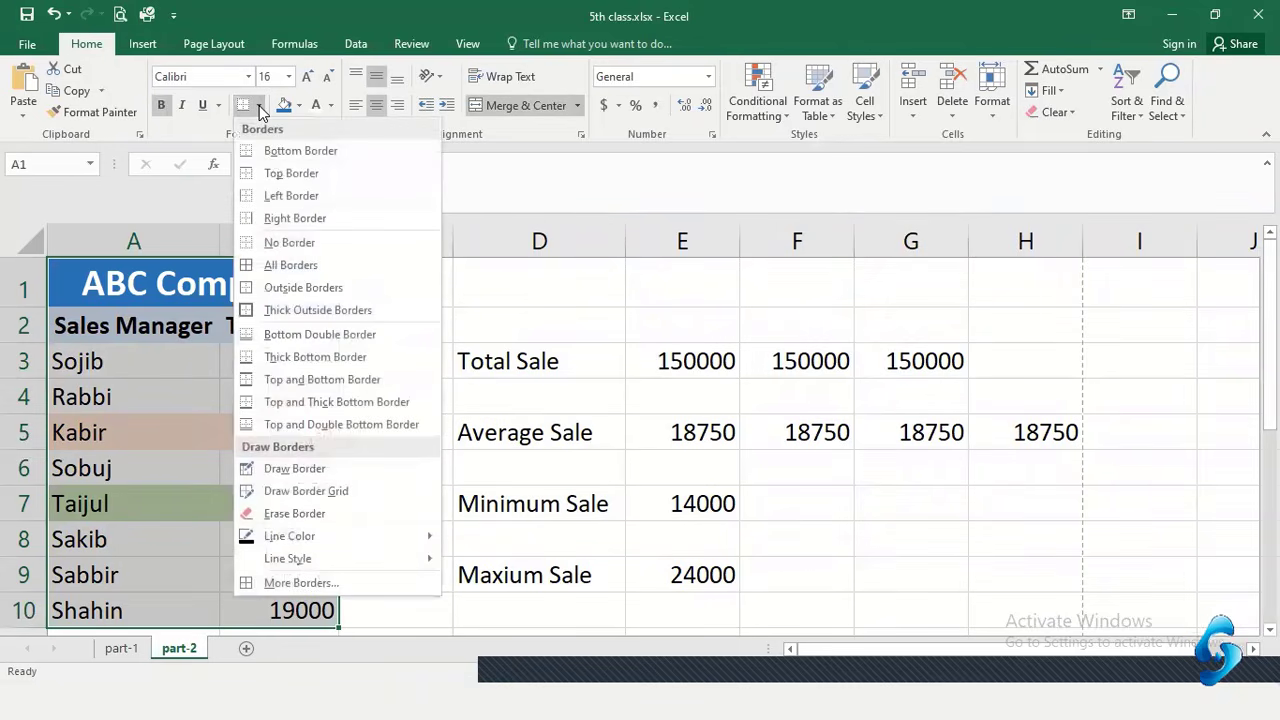
click(300, 265)
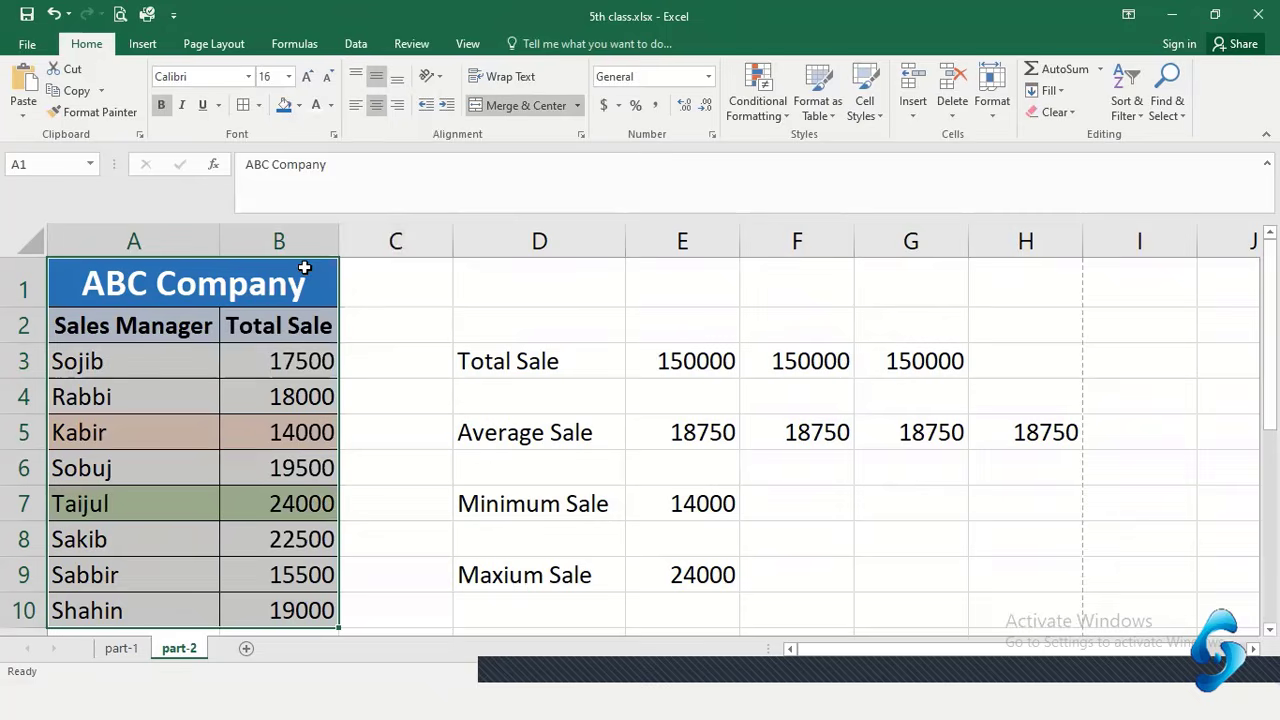
click(482, 338)
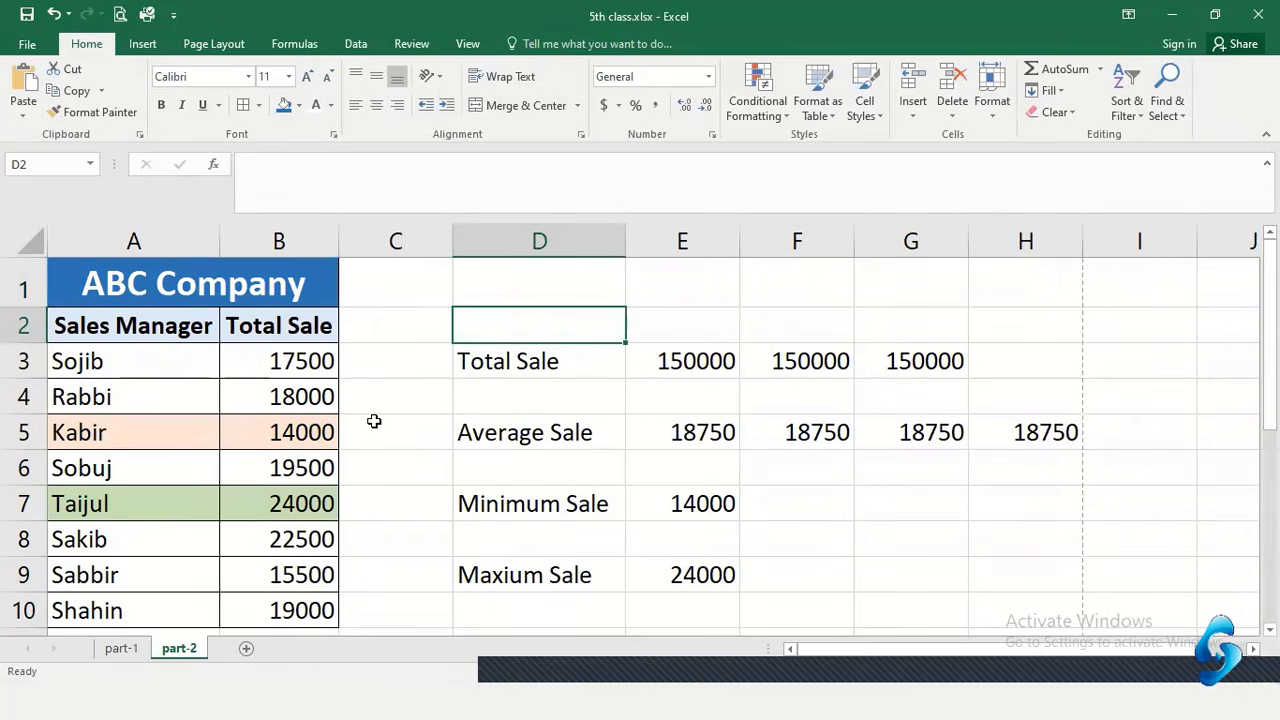
key(ctrl+p)
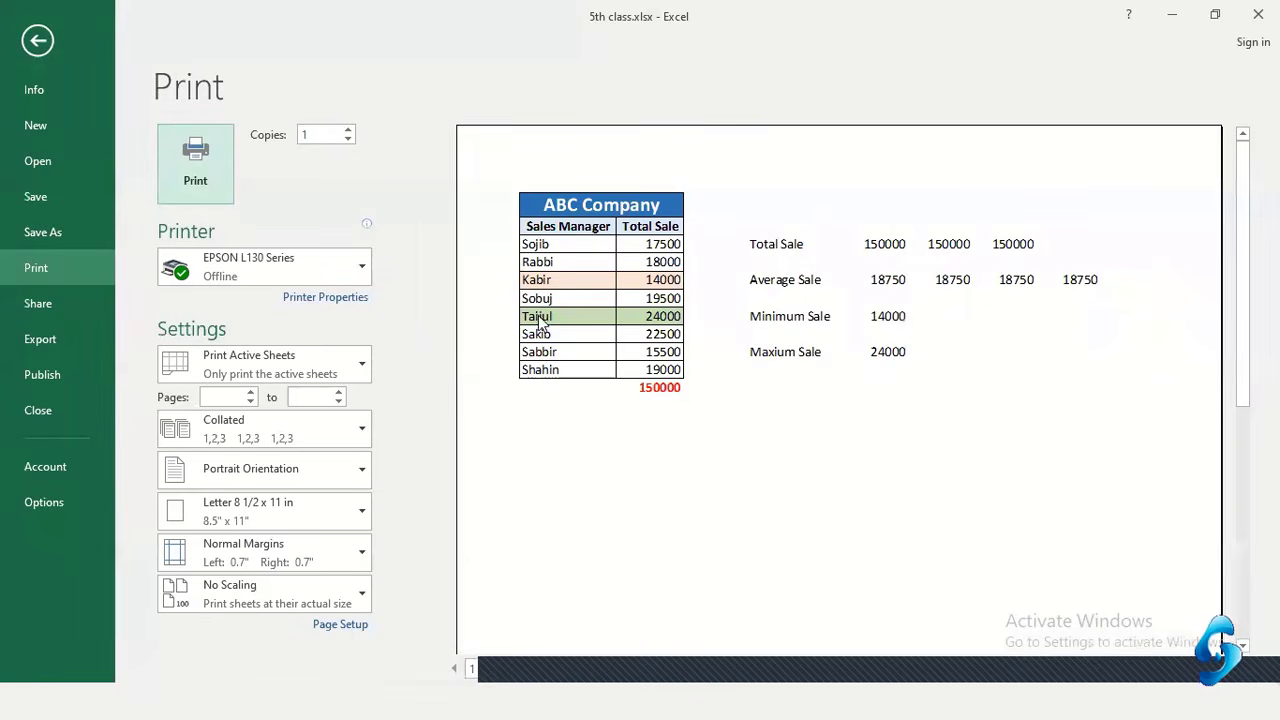
click(40, 40)
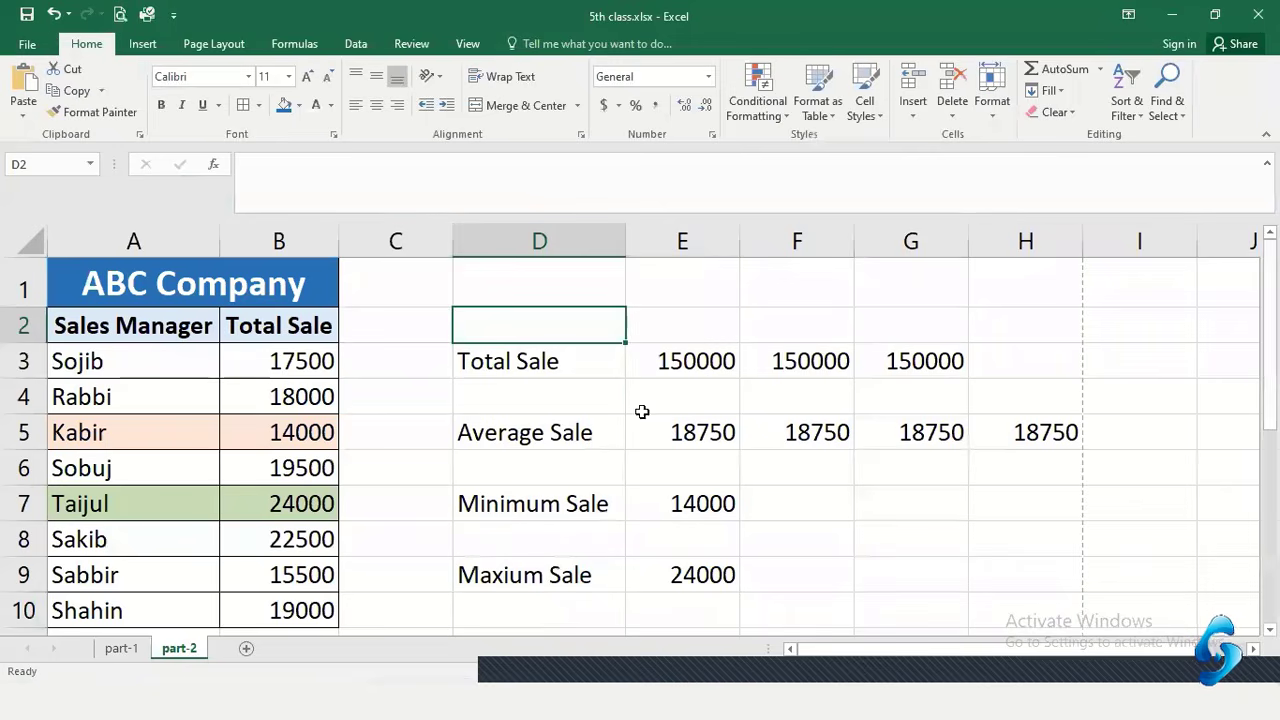
Make the Total Sale label in D3 14 pt and bold
click(641, 412)
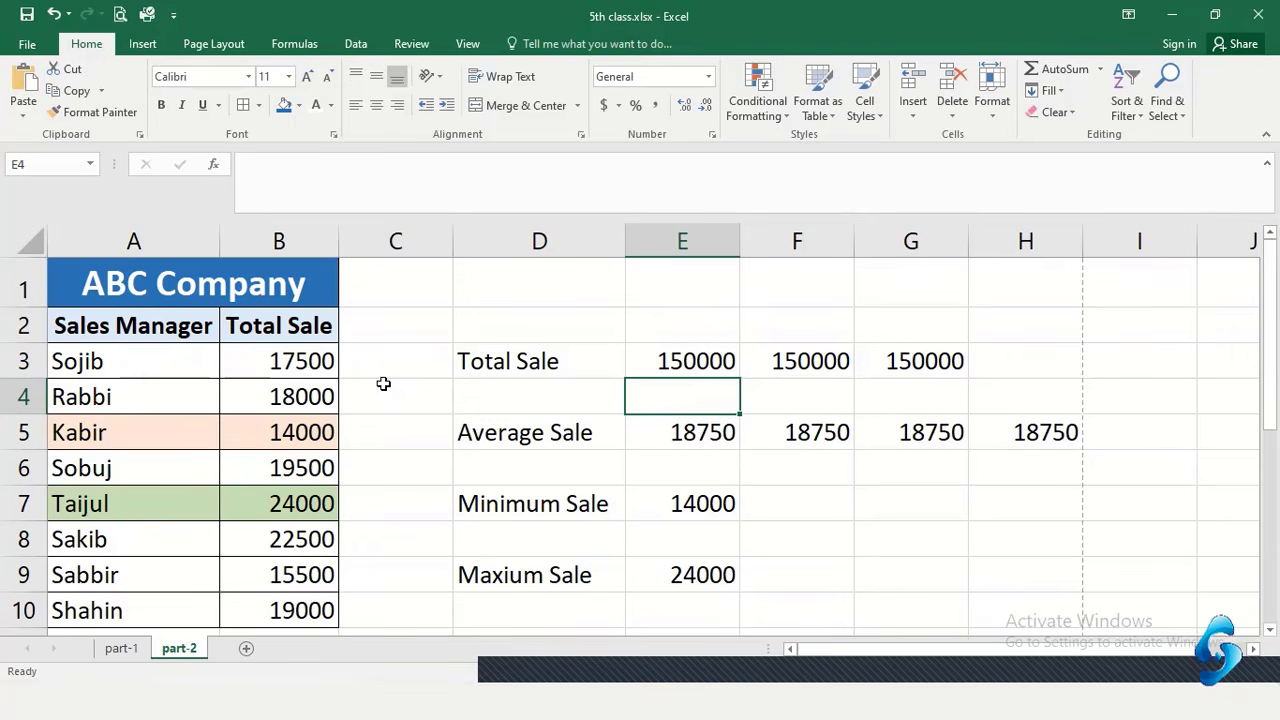
click(535, 361)
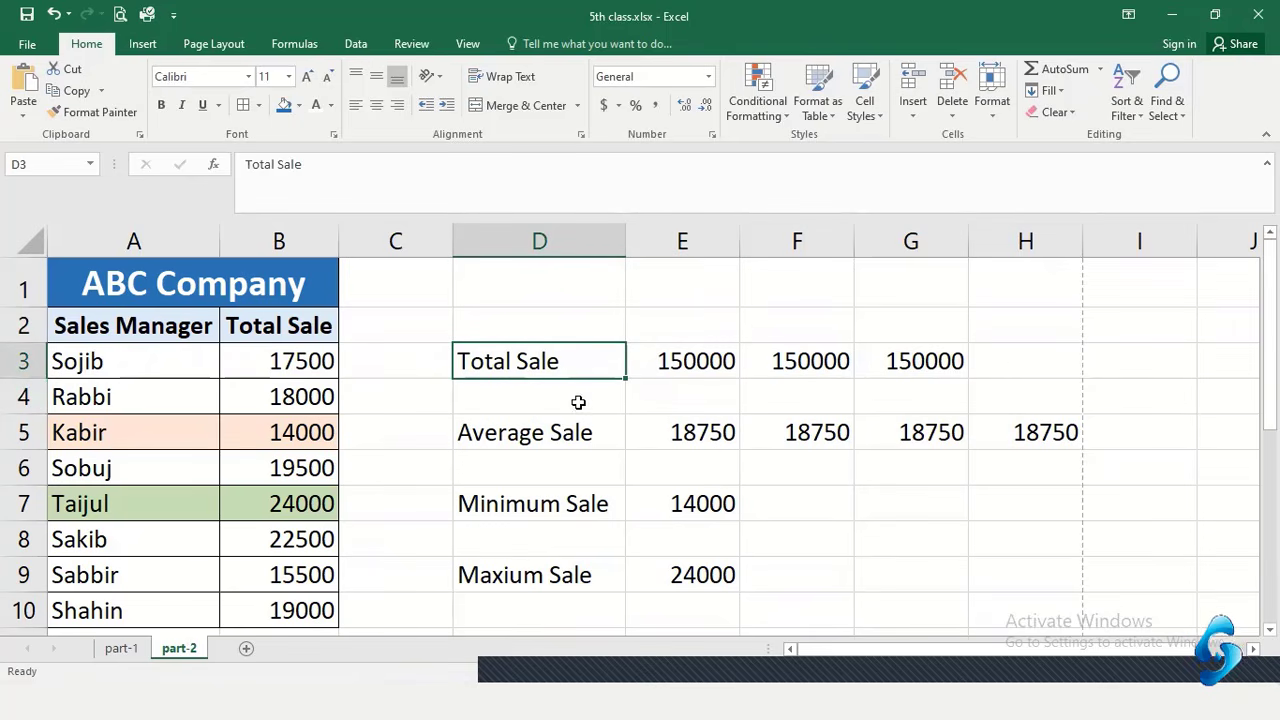
drag(571, 363, 682, 363)
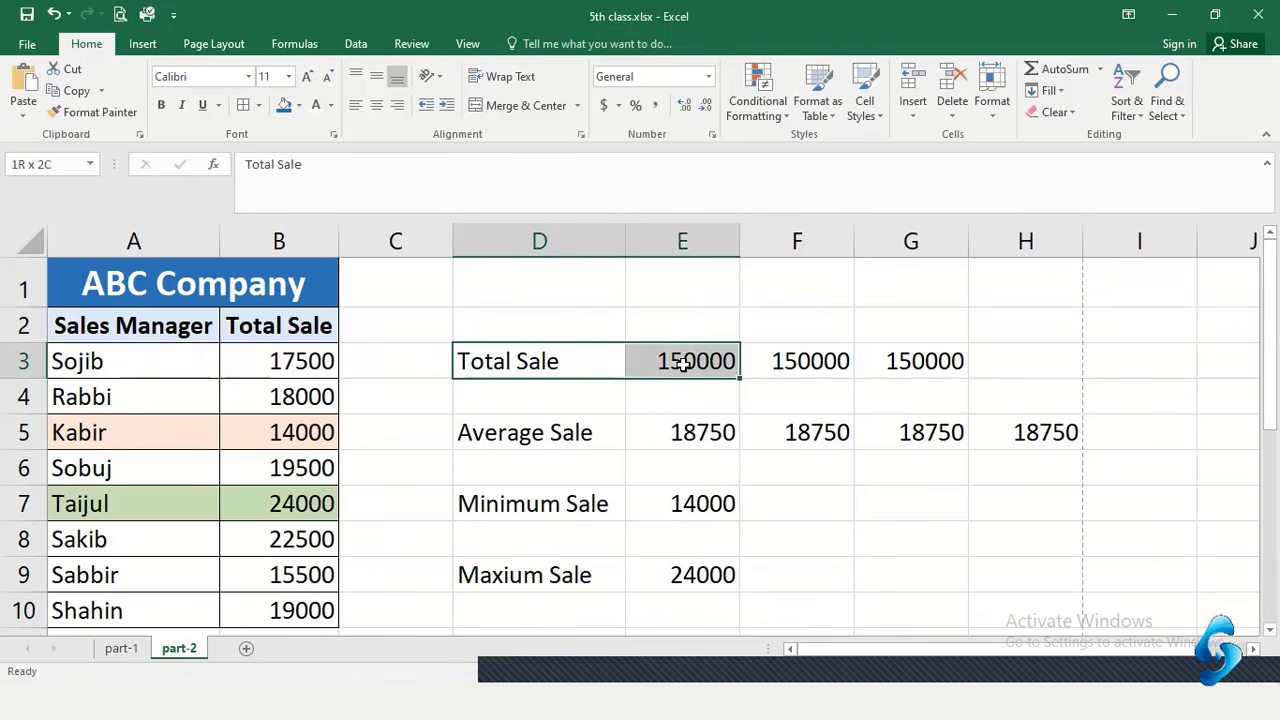
click(541, 363)
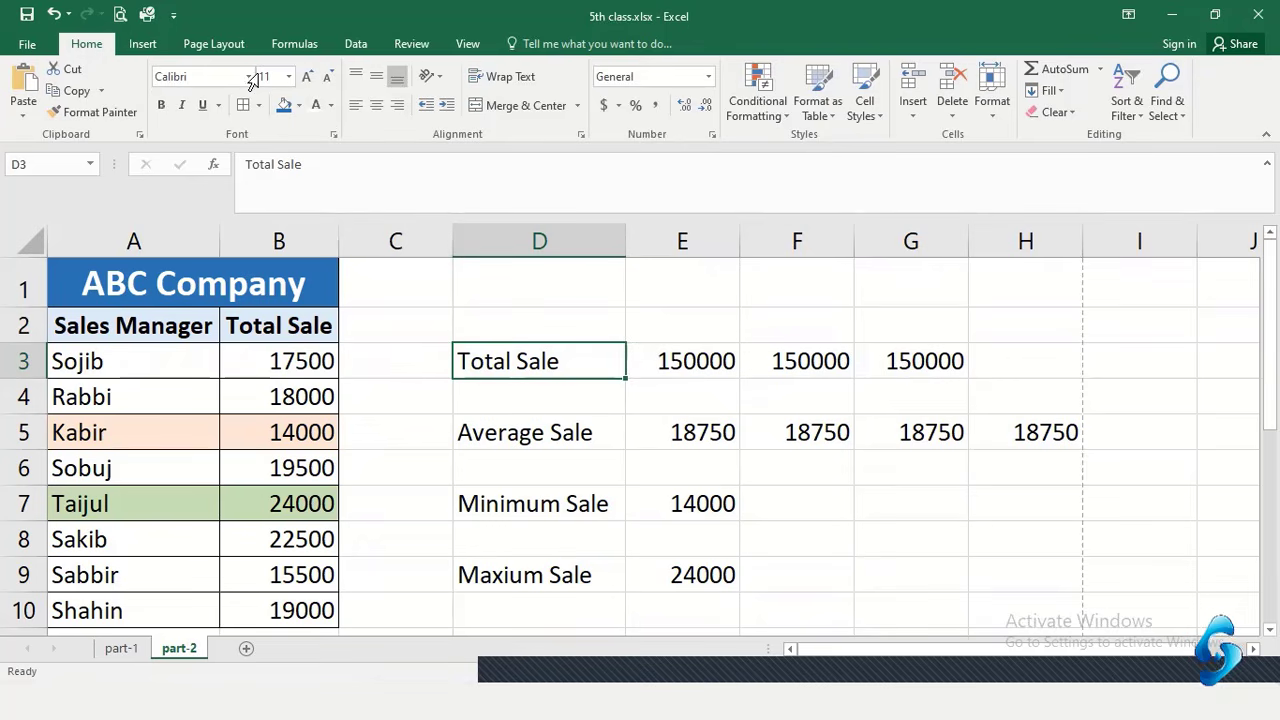
click(307, 79)
click(307, 79)
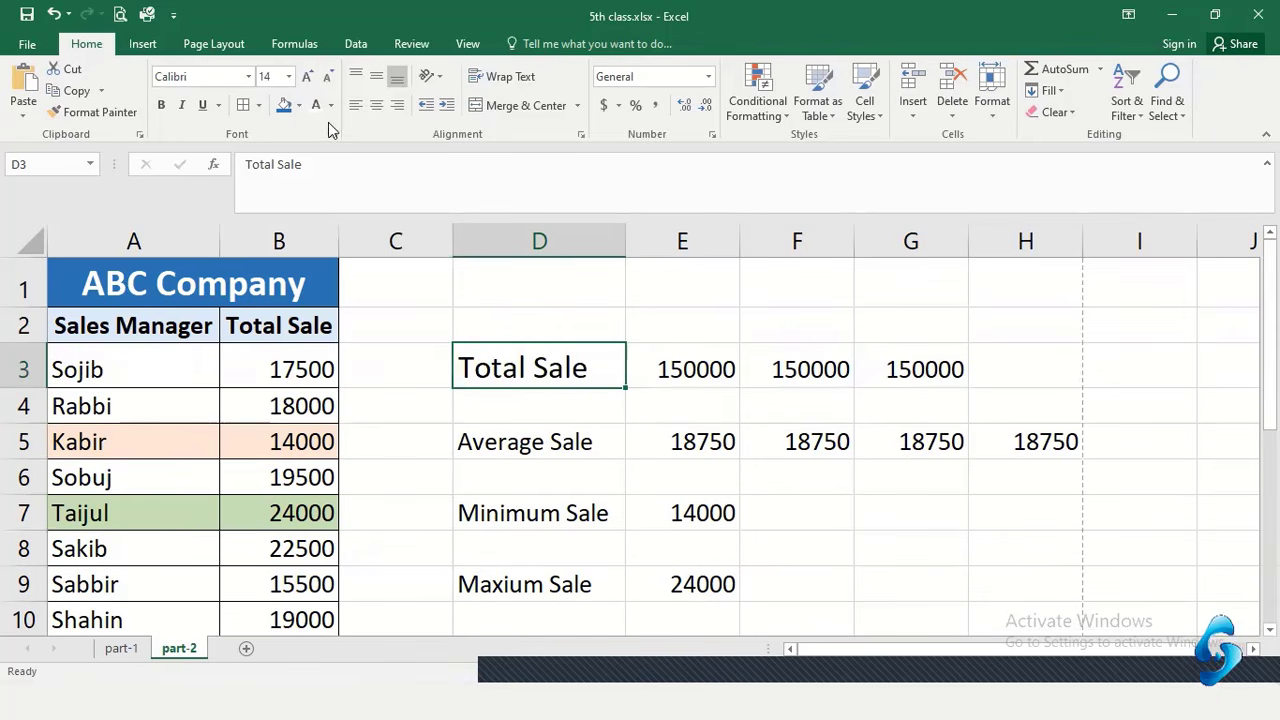
click(163, 108)
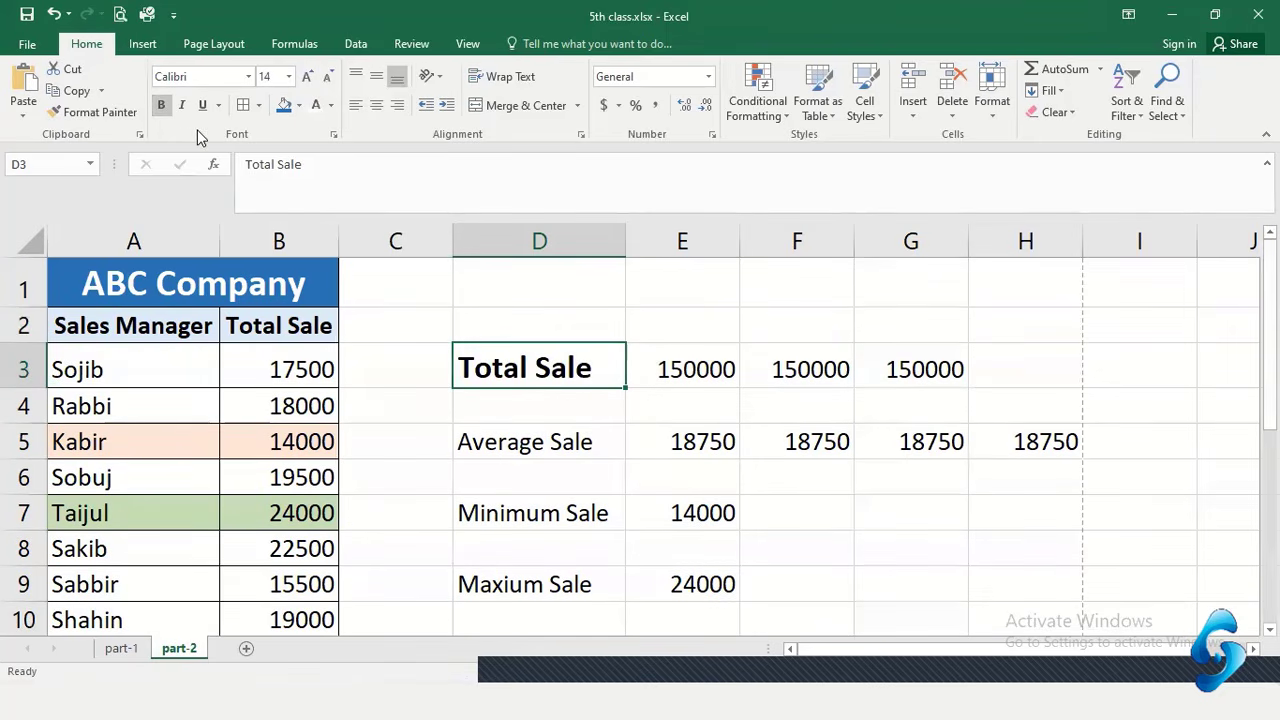
Fill the Total Sale cell with blue, then reopen the fill colours to compare other shades
click(298, 105)
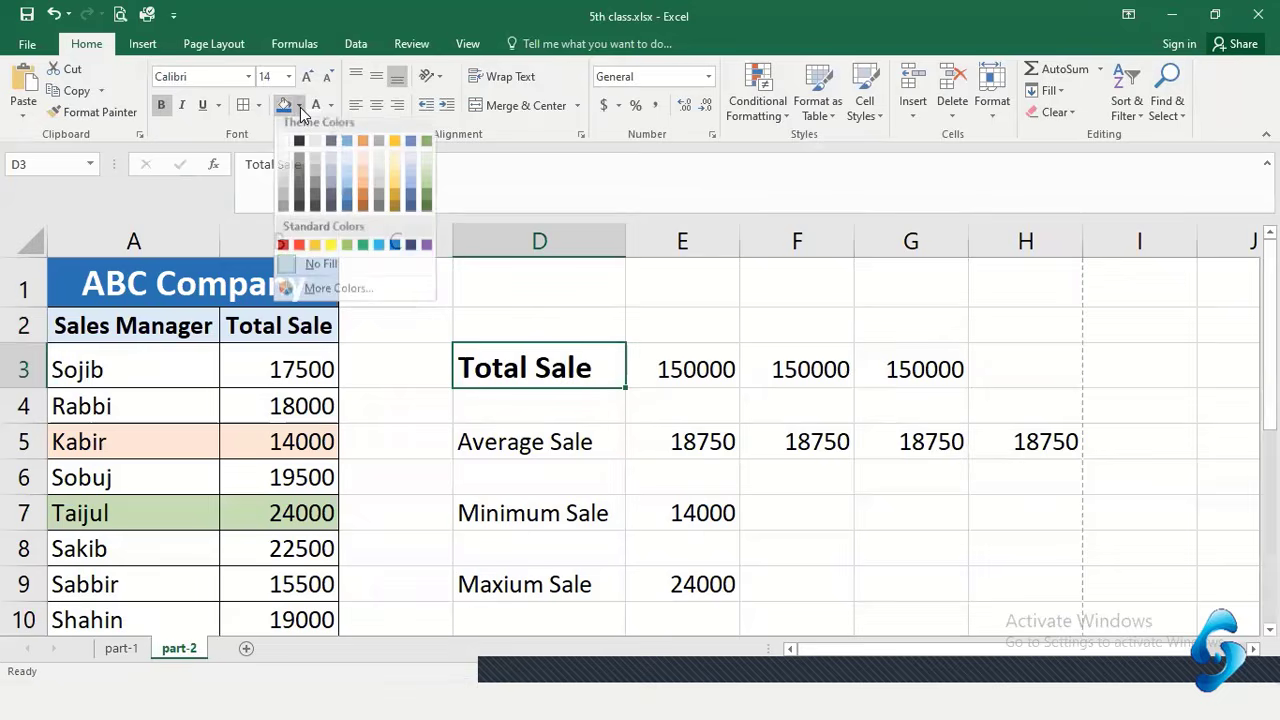
click(348, 205)
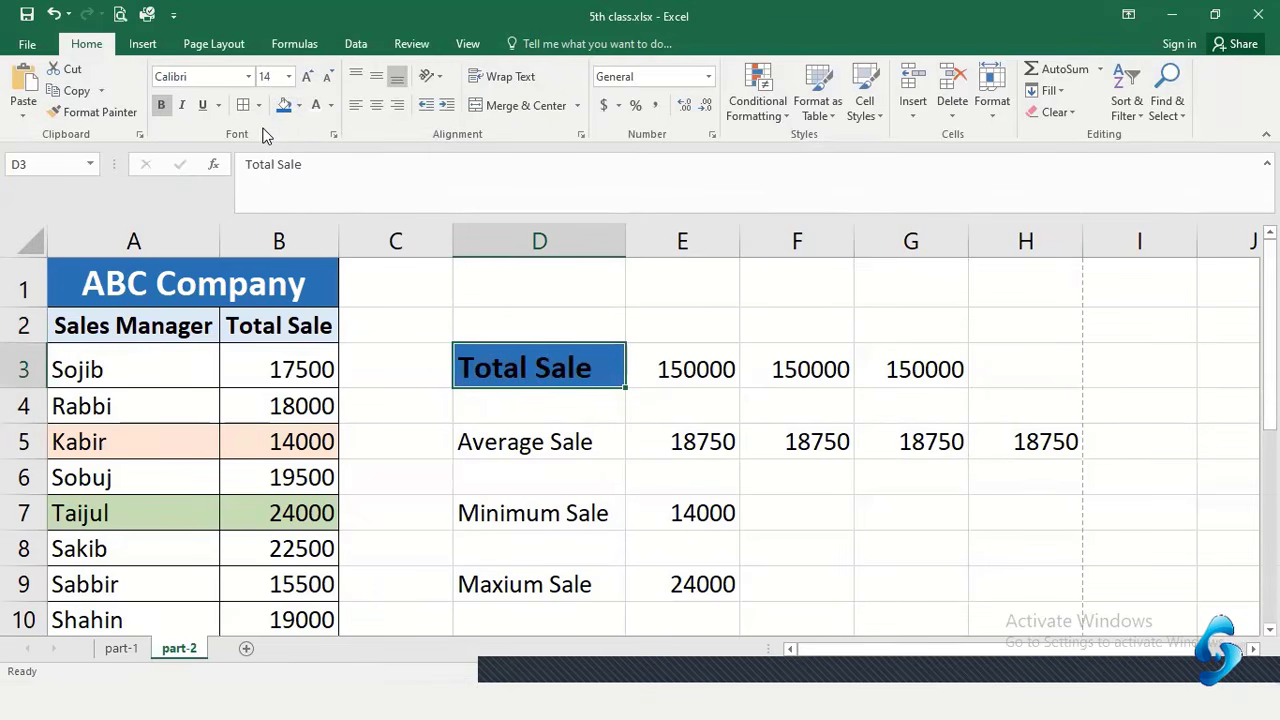
click(298, 105)
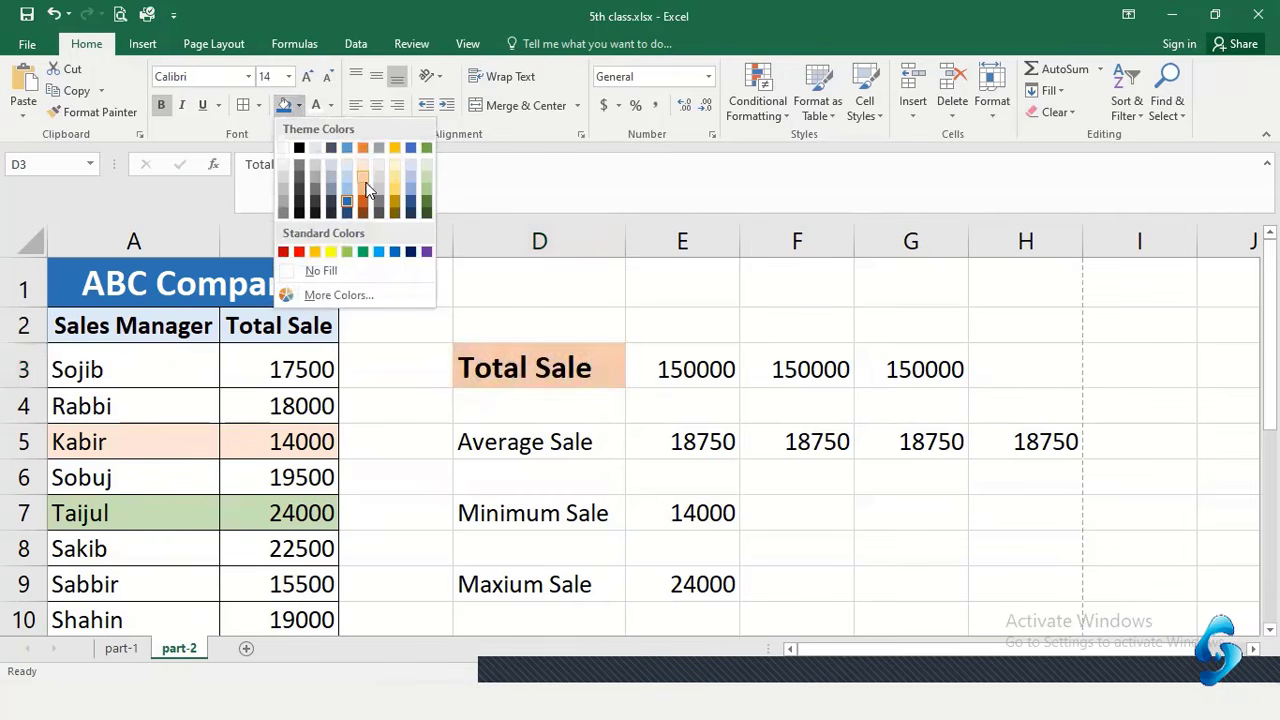
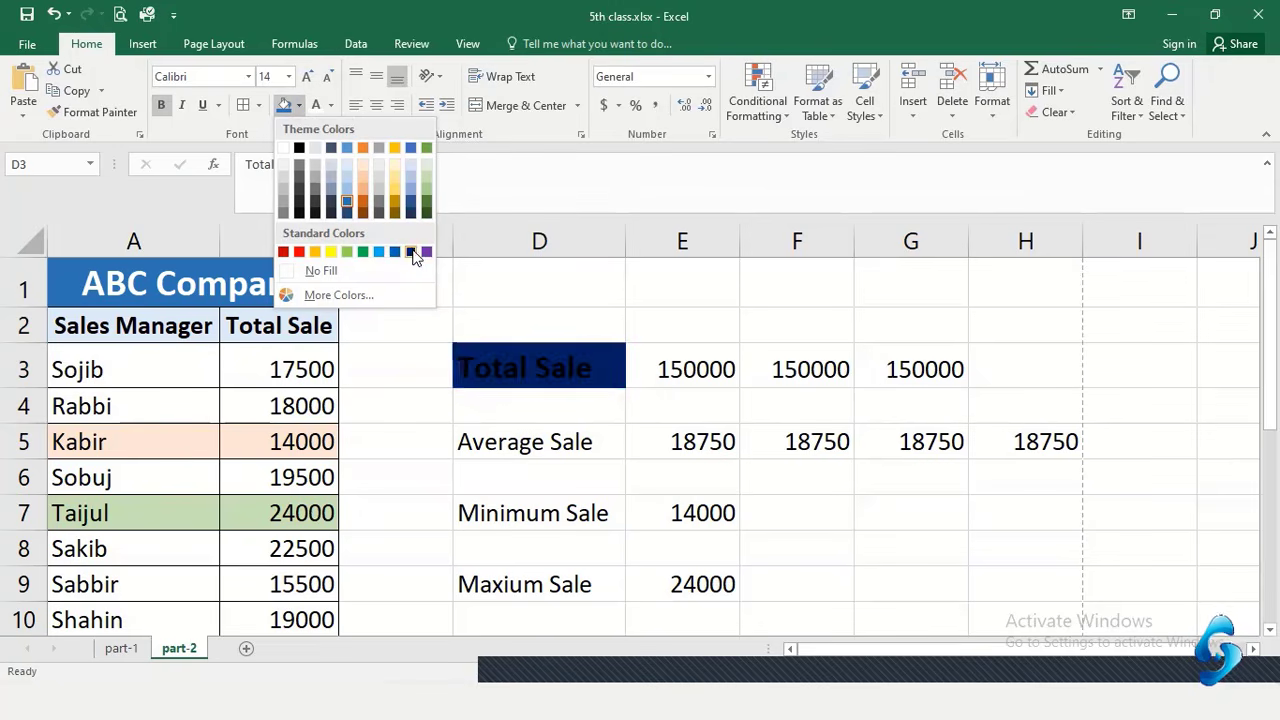
Fill the Total Sale cell orange, centre its text, and middle-align D3:E3 vertically
click(358, 204)
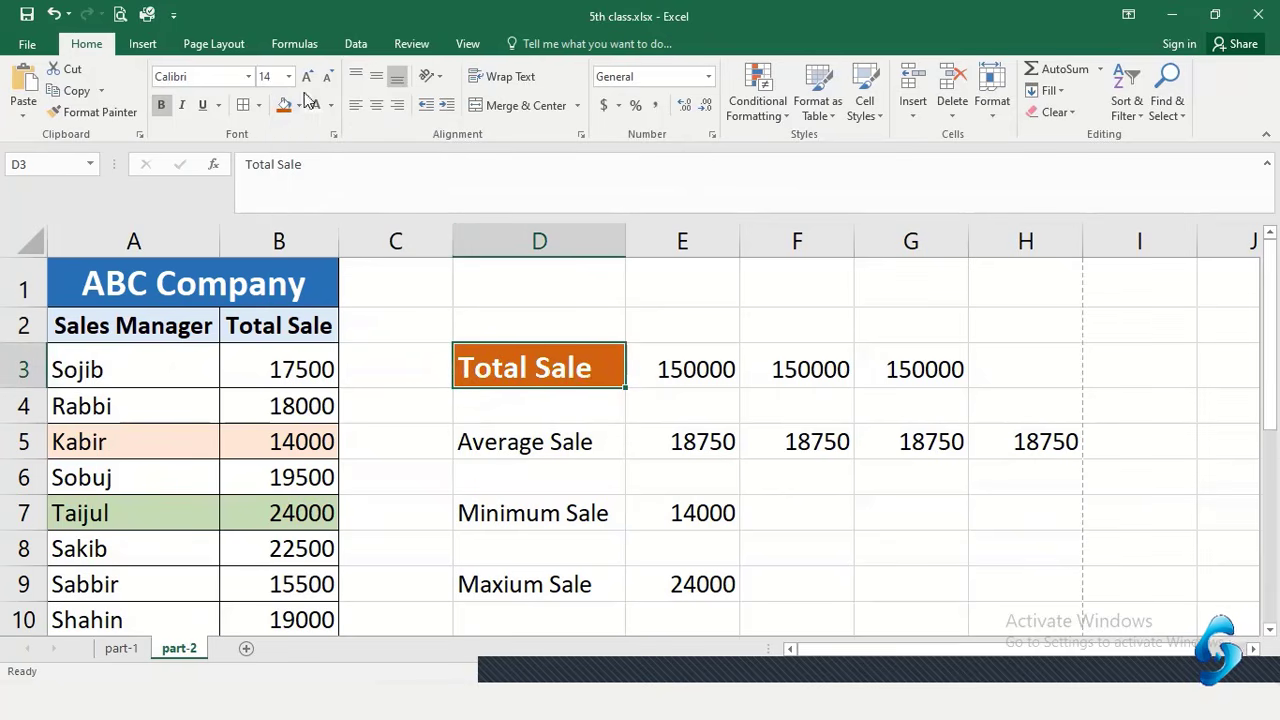
click(375, 106)
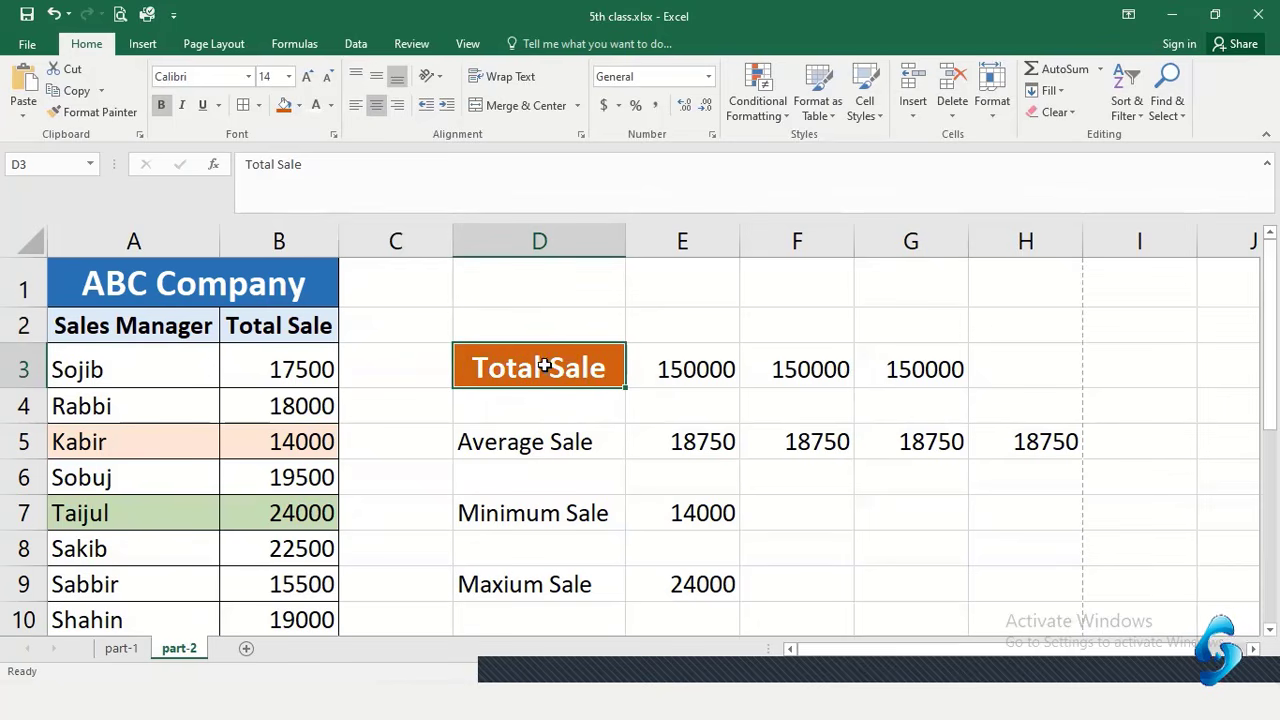
click(600, 438)
drag(510, 362, 668, 366)
click(375, 80)
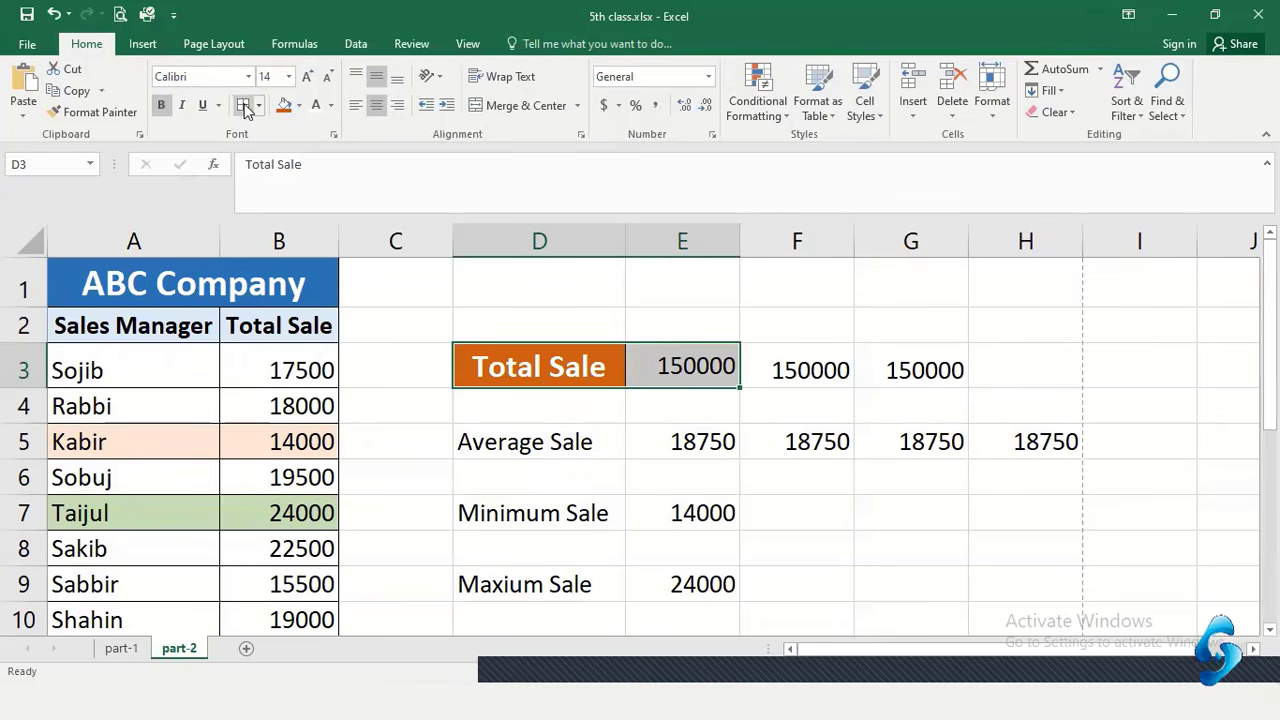
Widen column D slightly so the orange Total Sale label fits beside 150000
click(572, 448)
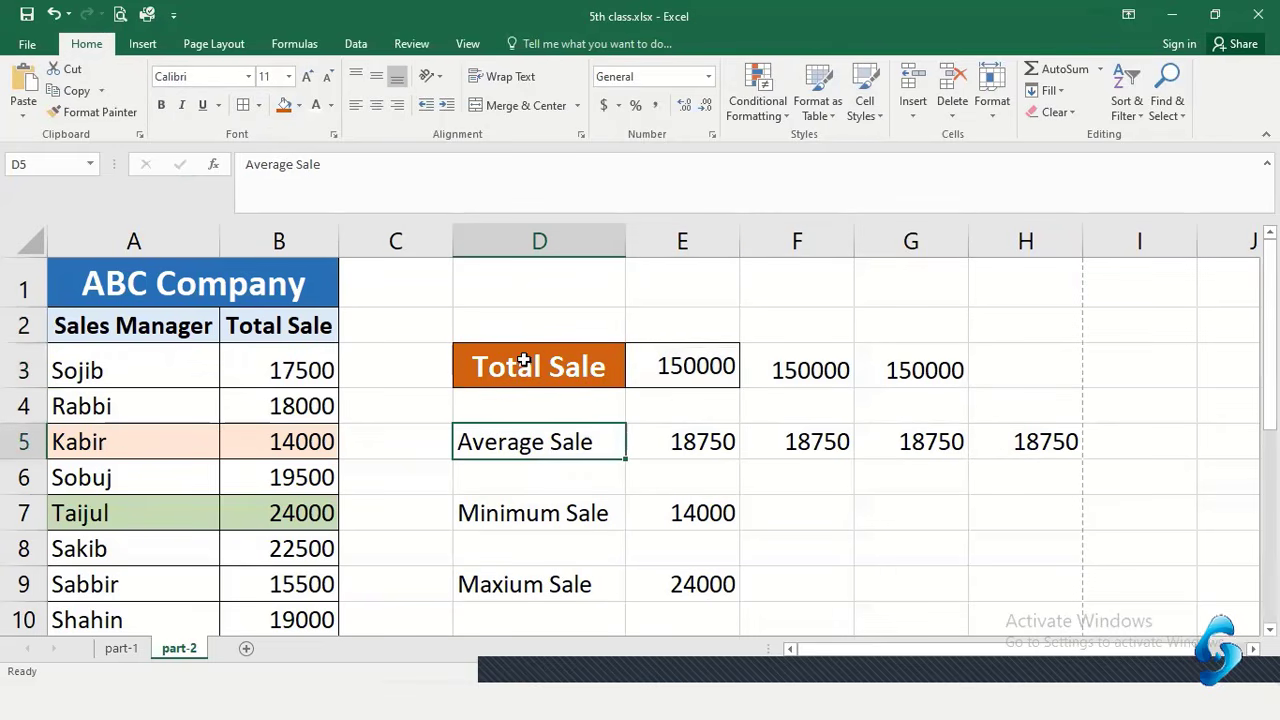
drag(540, 360, 676, 368)
click(680, 409)
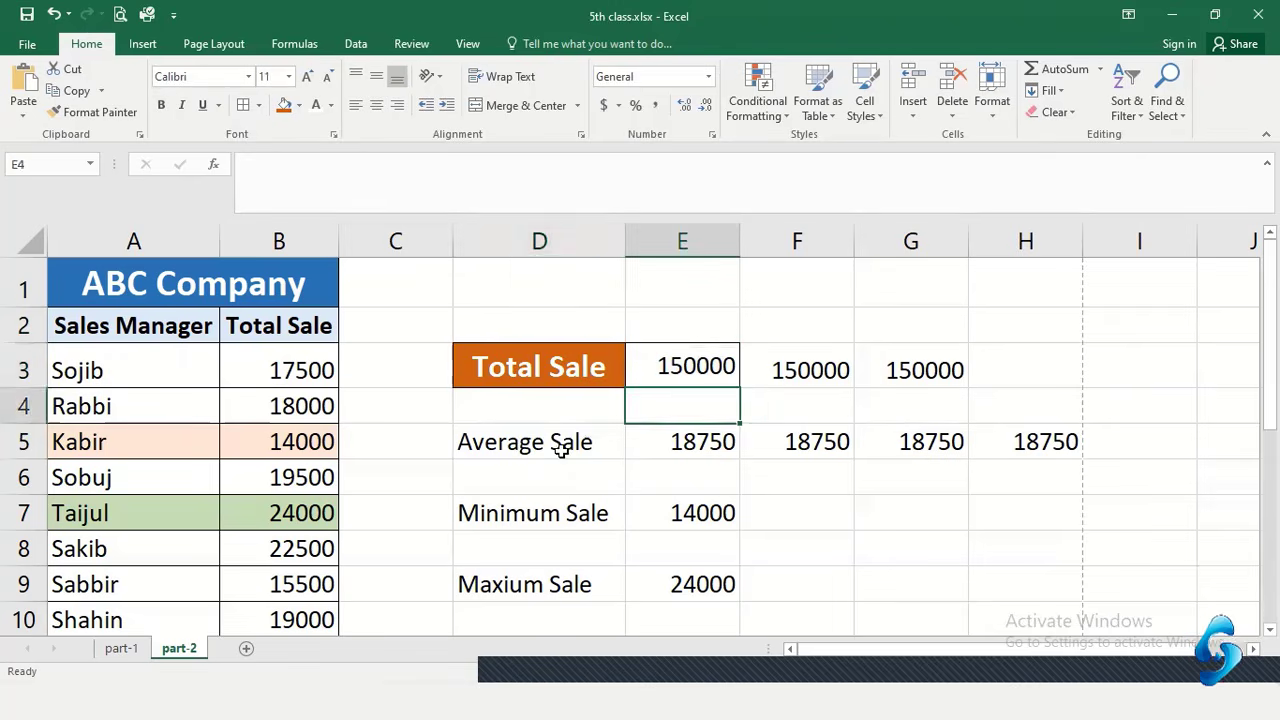
click(571, 443)
drag(710, 446, 714, 443)
click(558, 447)
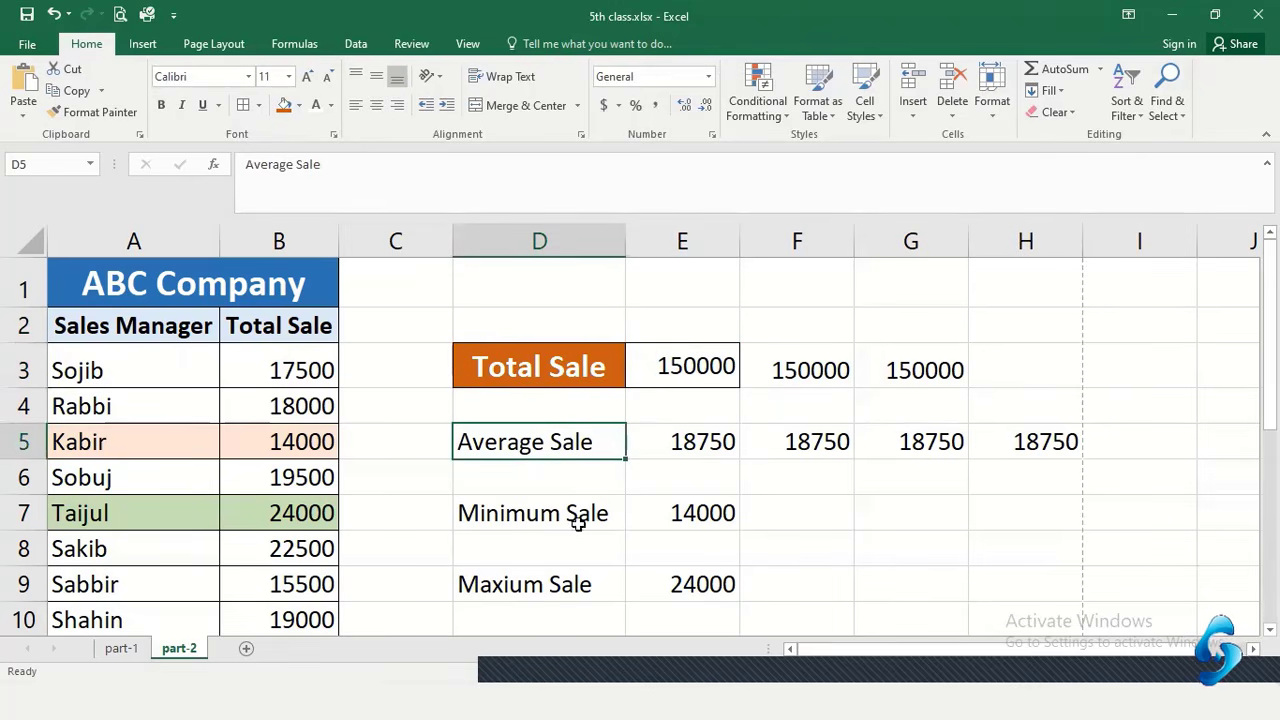
drag(628, 238, 642, 245)
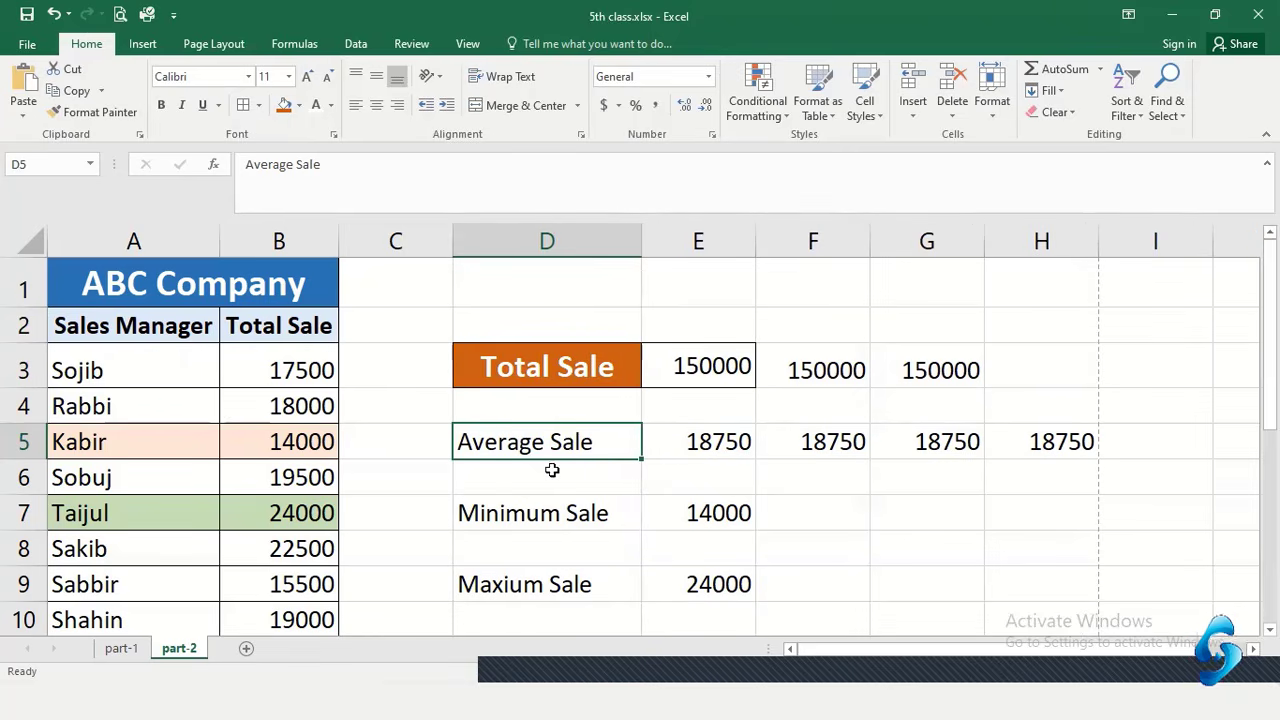
click(540, 515)
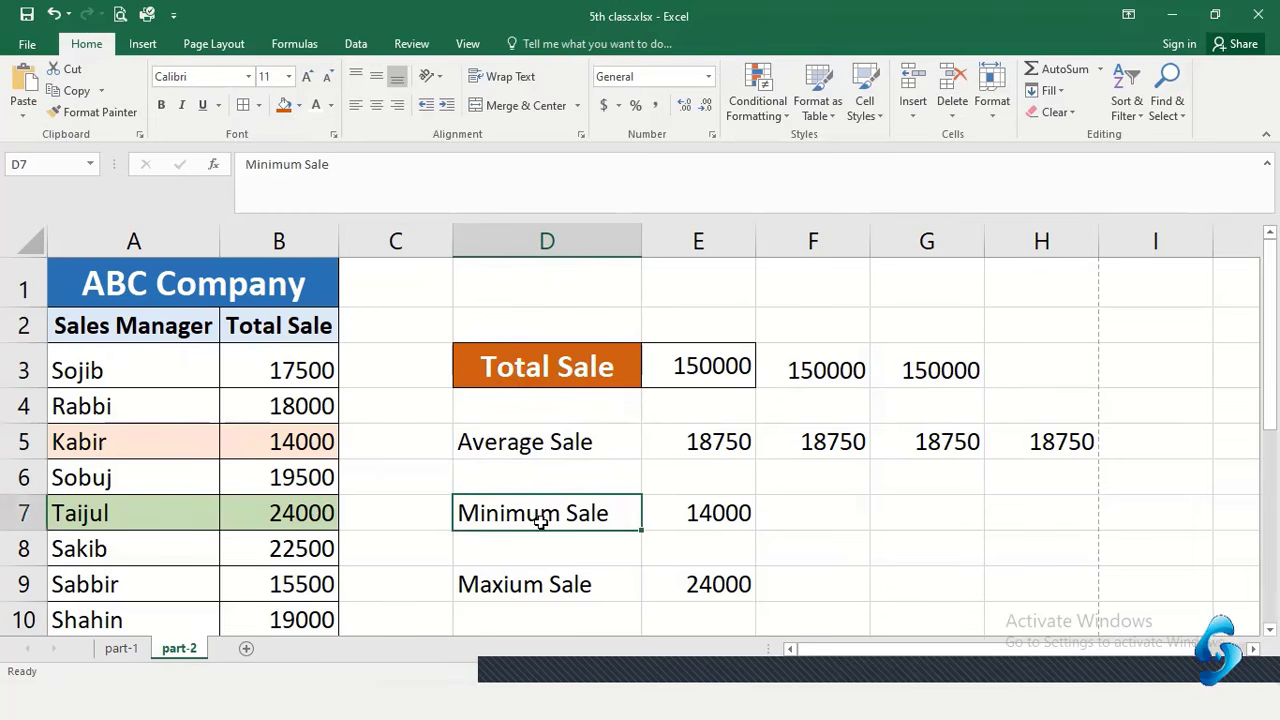
click(510, 593)
mouse_move(565, 360)
mouse_down()
mouse_move(660, 365)
mouse_move(566, 366)
mouse_up()
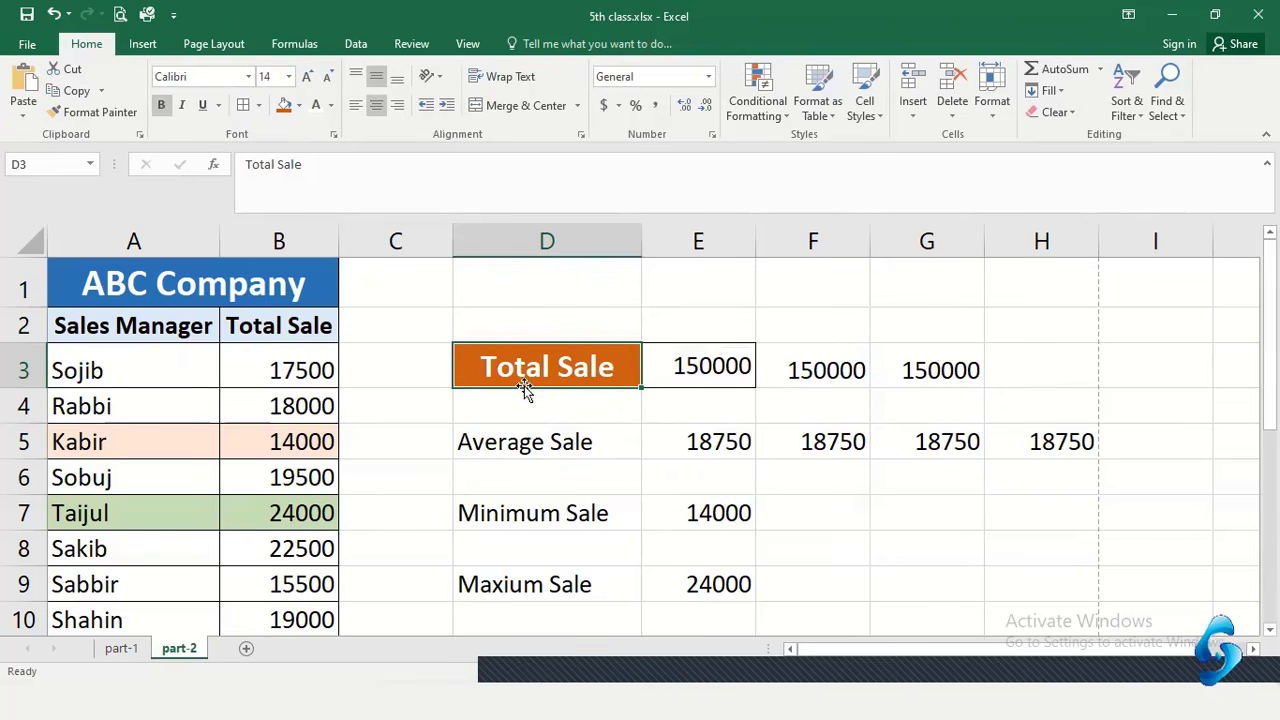
Copy Total Sale's format onto Average Sale with Format Painter, then undo it and cancel
click(105, 111)
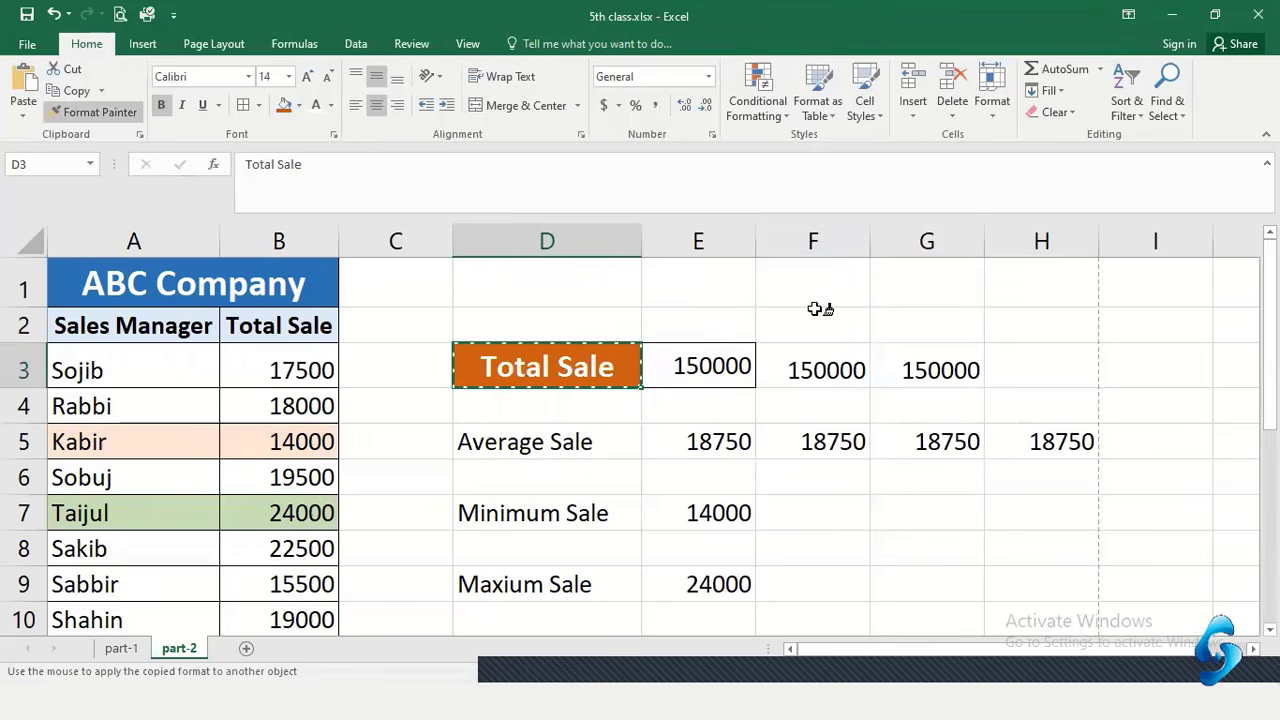
click(478, 442)
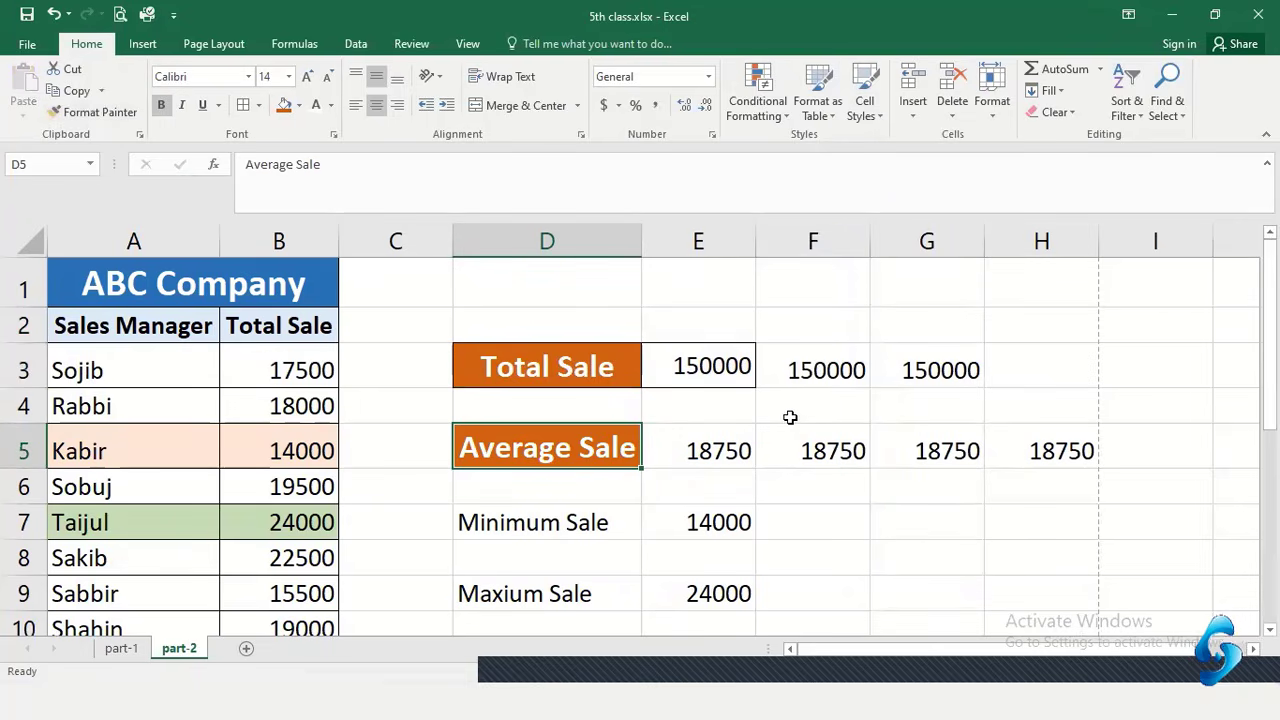
key(ctrl+z)
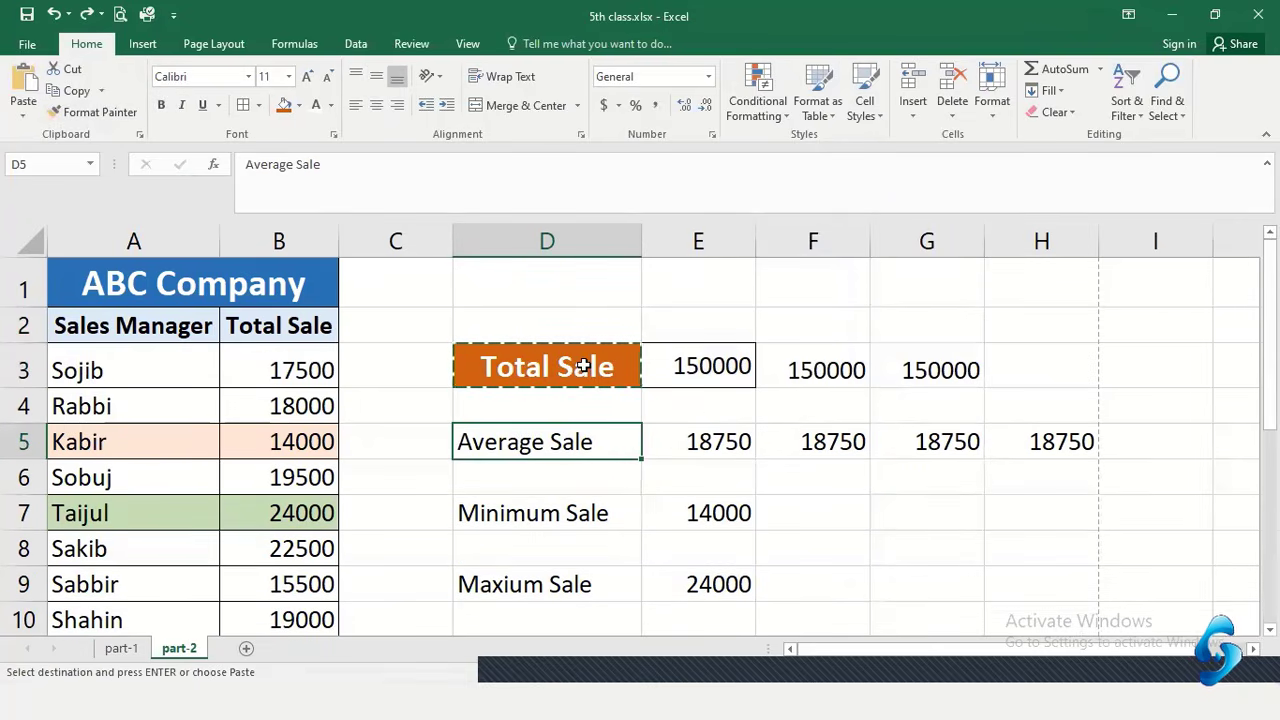
click(672, 400)
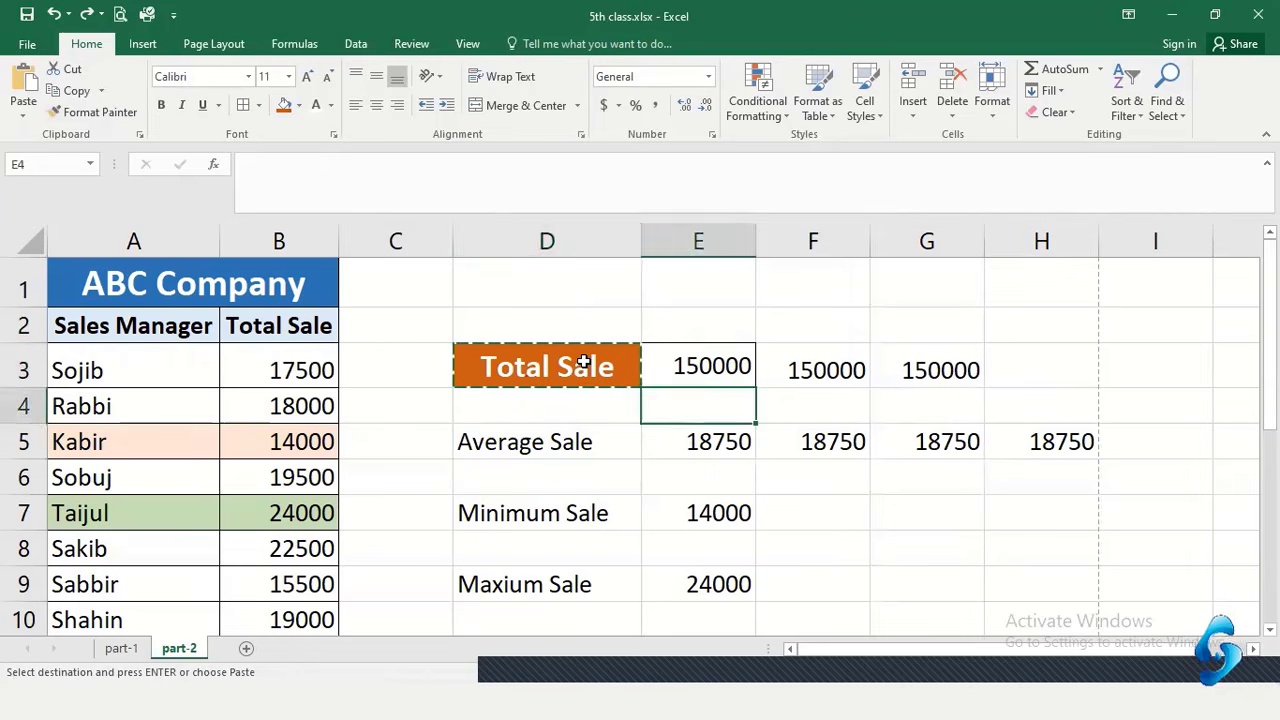
click(583, 363)
key(Escape)
click(711, 400)
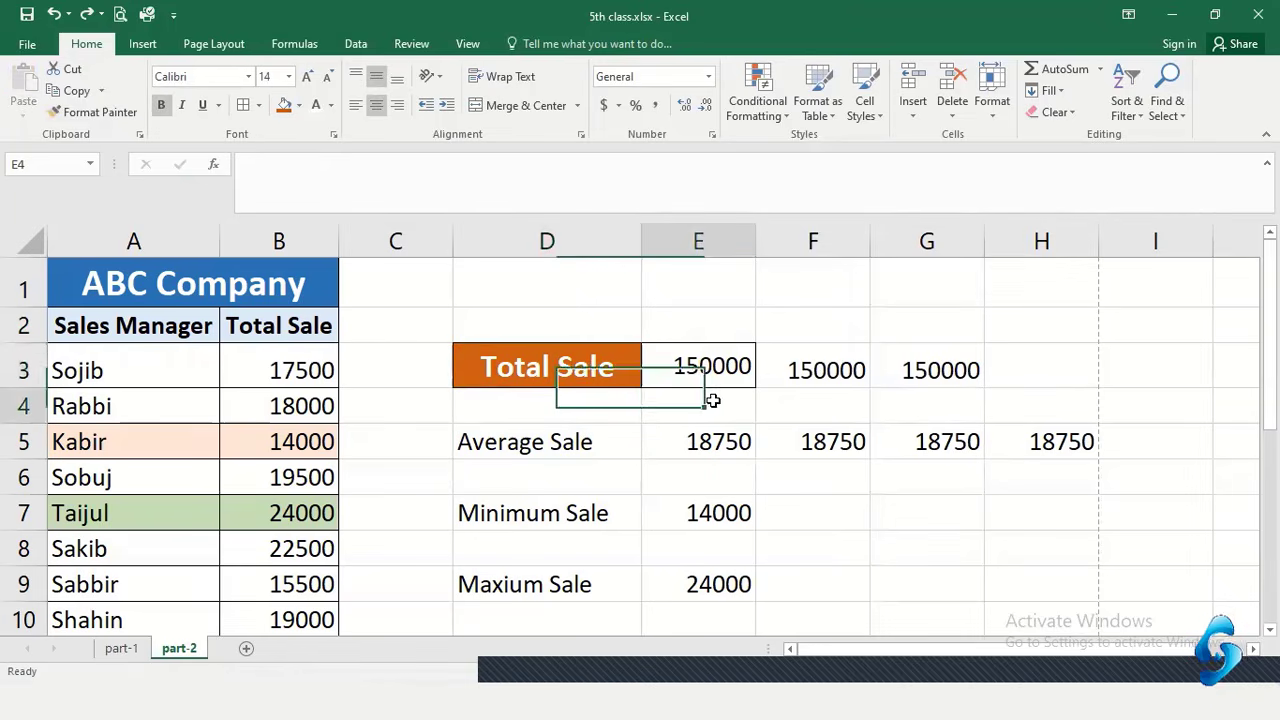
click(595, 367)
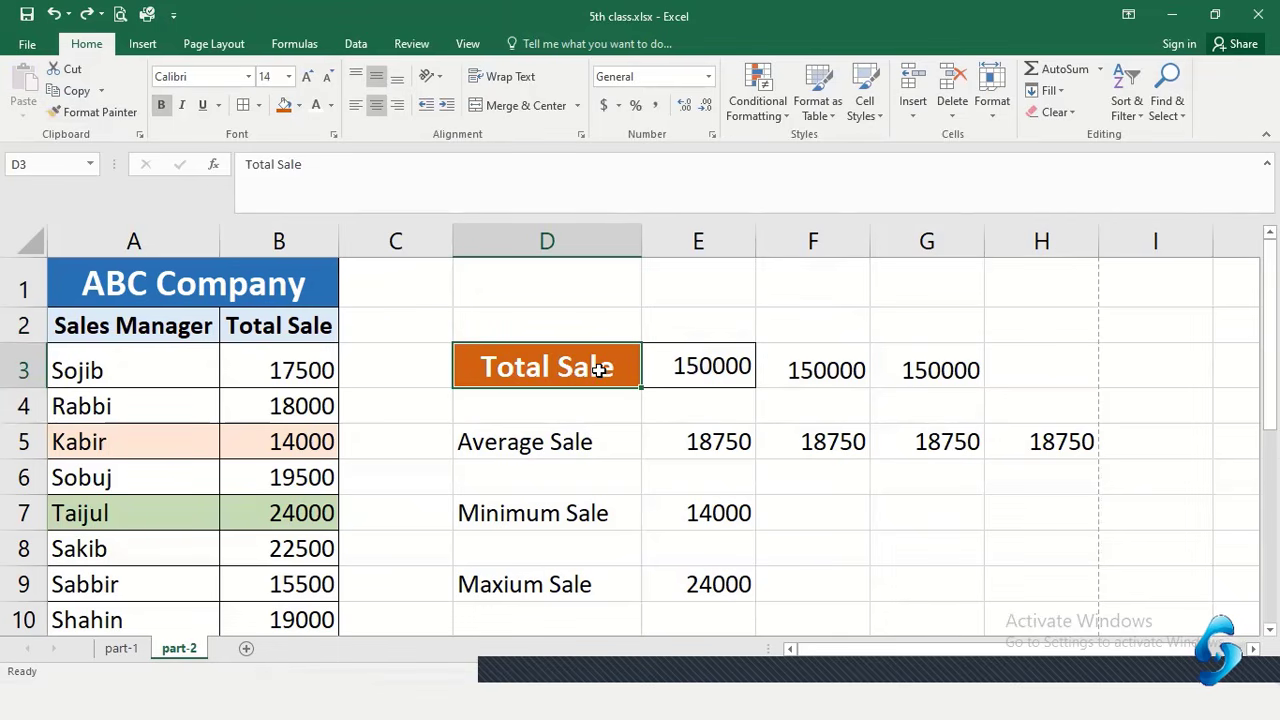
Paint Total Sale's format across D5:E5, then undo it and reselect Total Sale
click(88, 115)
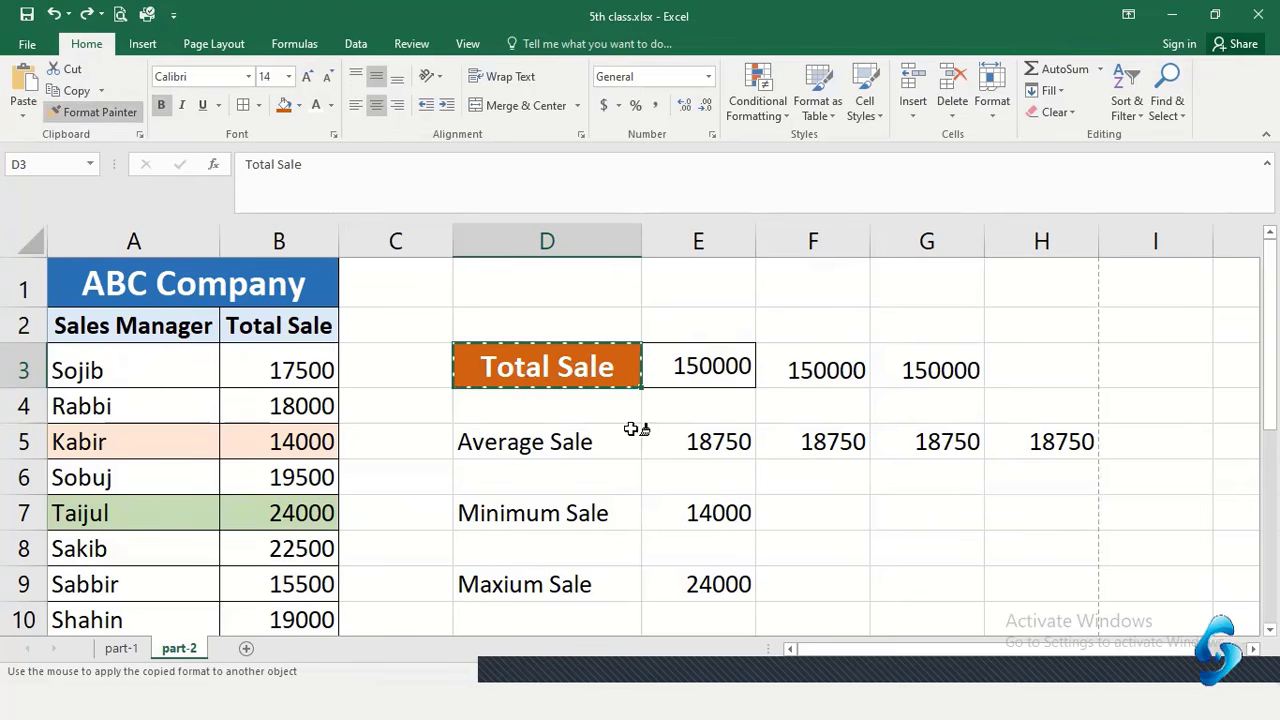
drag(545, 443, 709, 450)
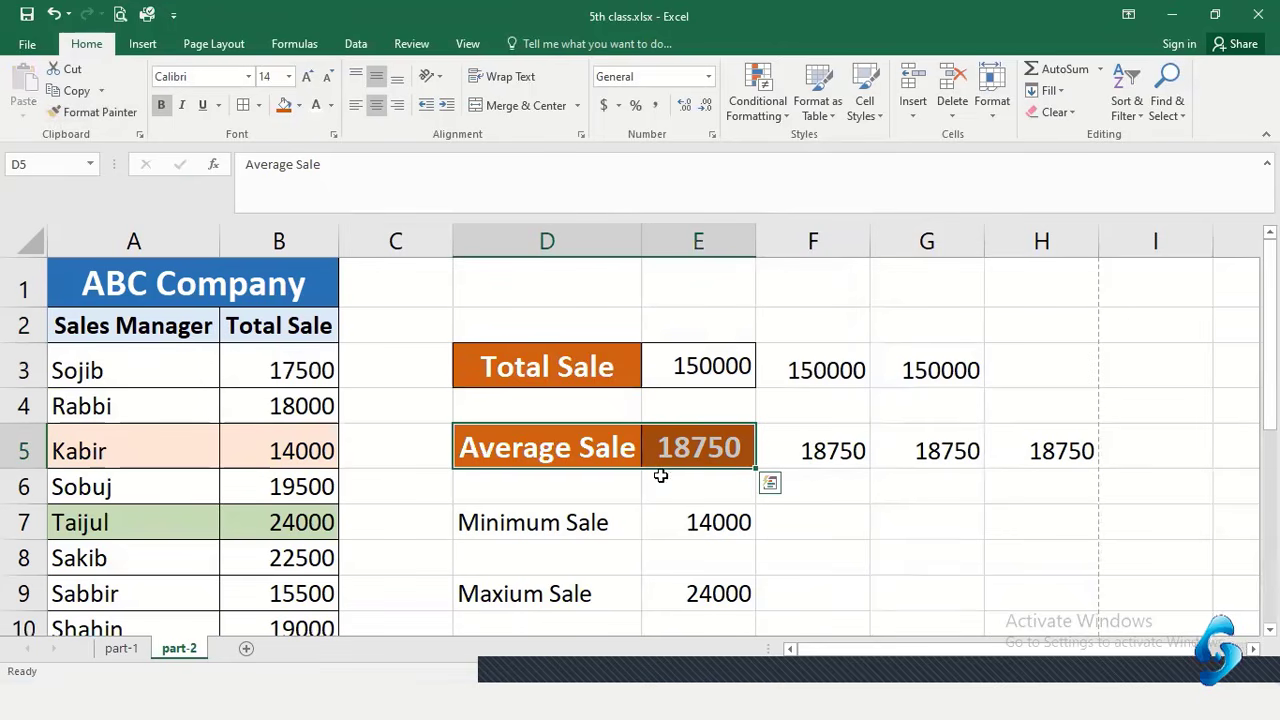
key(ctrl+z)
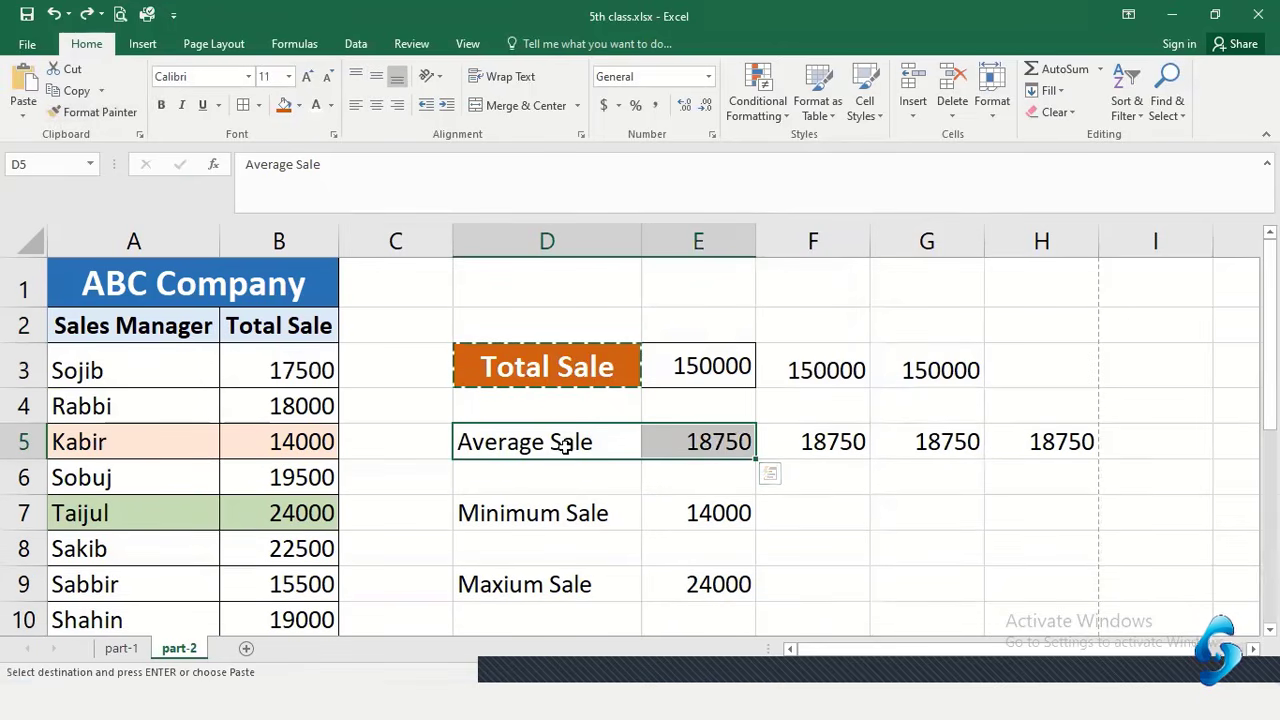
click(745, 401)
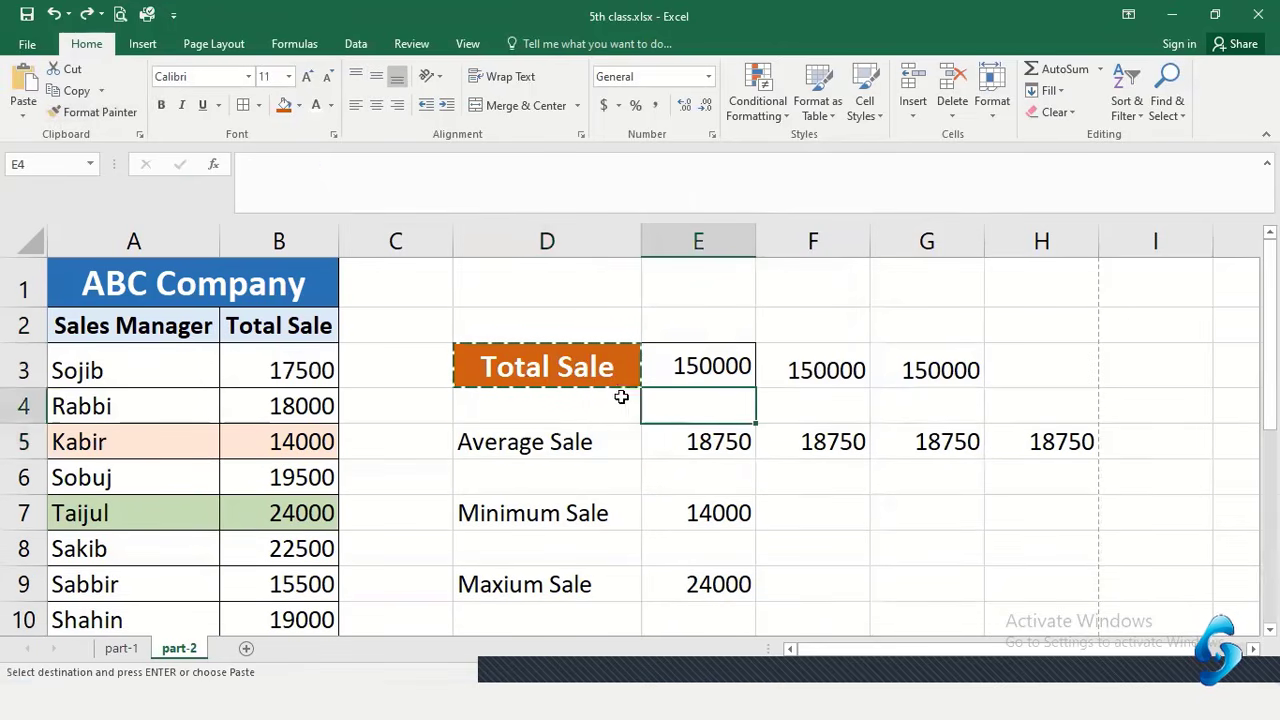
click(538, 371)
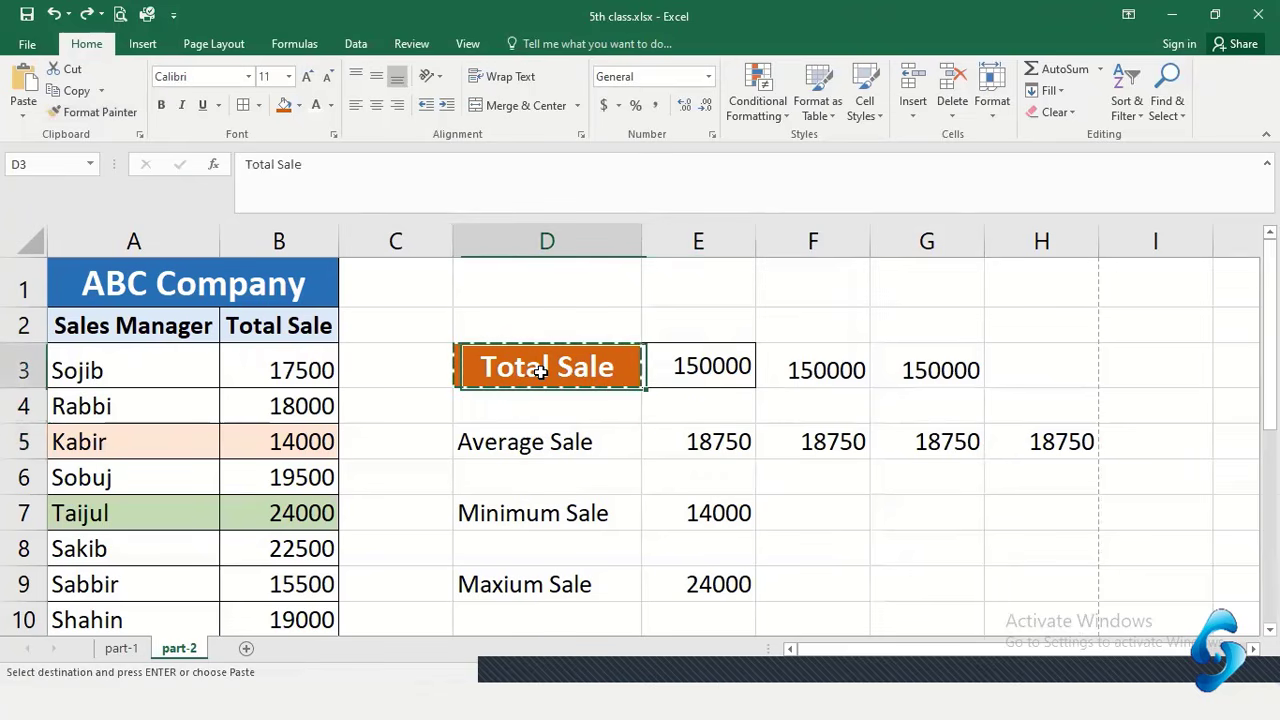
Copy the orange bold label style from Total Sale to Average Sale, then to Minimum Sale
click(94, 108)
click(563, 442)
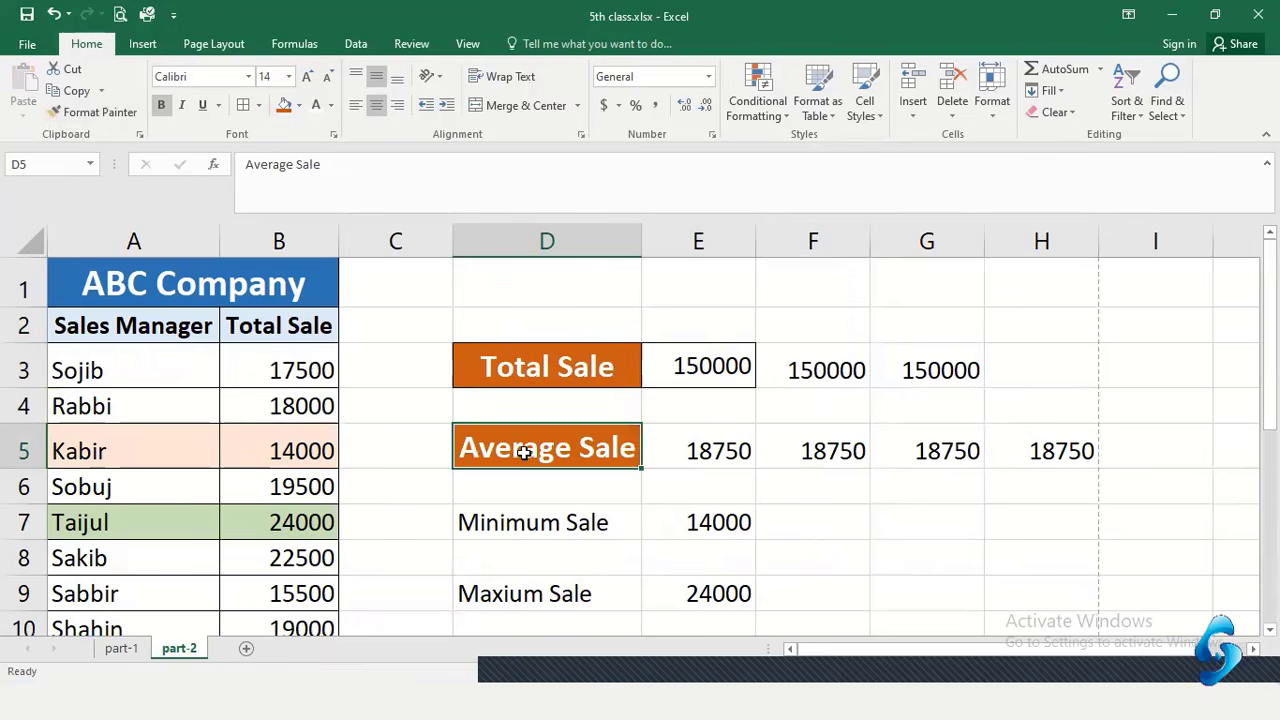
click(96, 112)
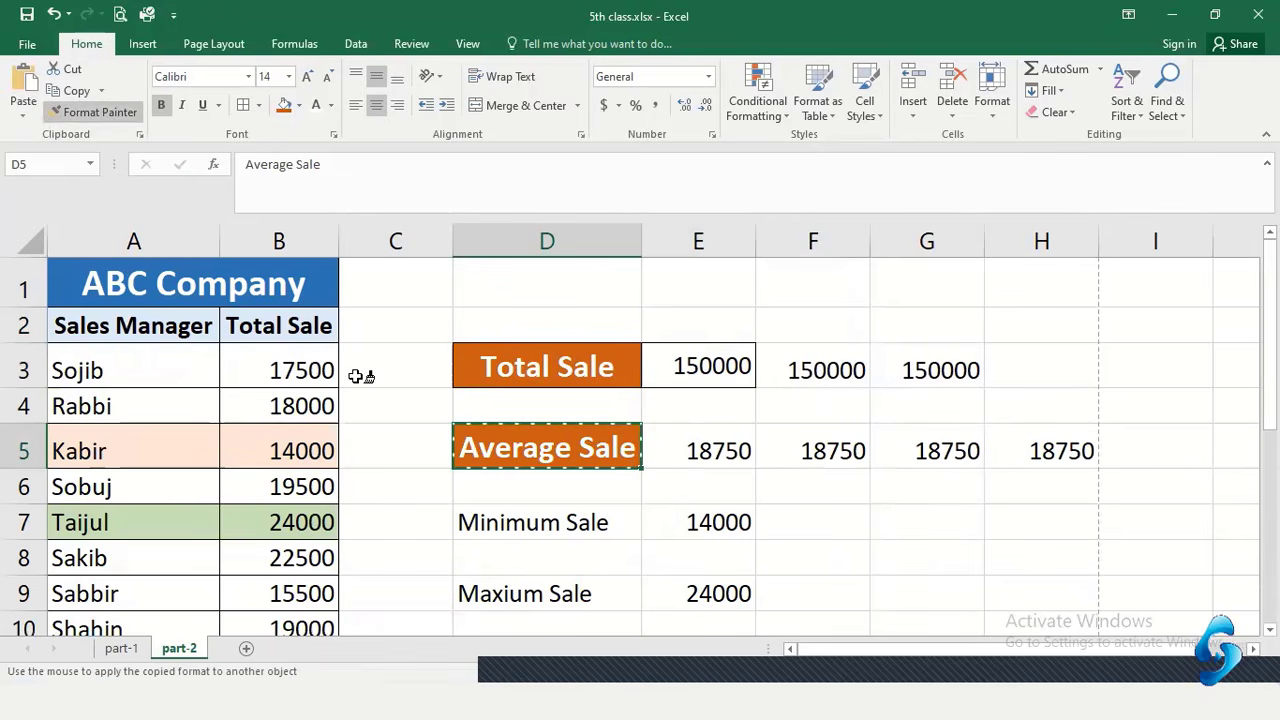
click(474, 526)
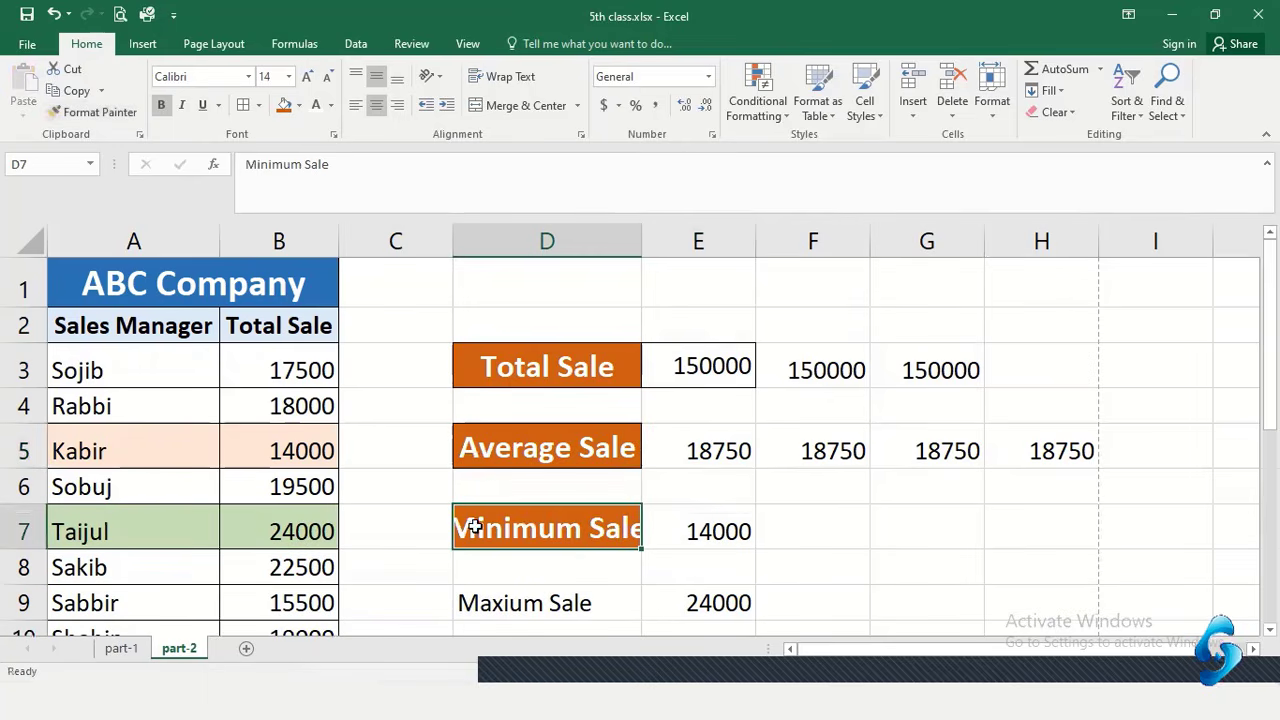
Auto-fit column D to its longest sale label
click(648, 240)
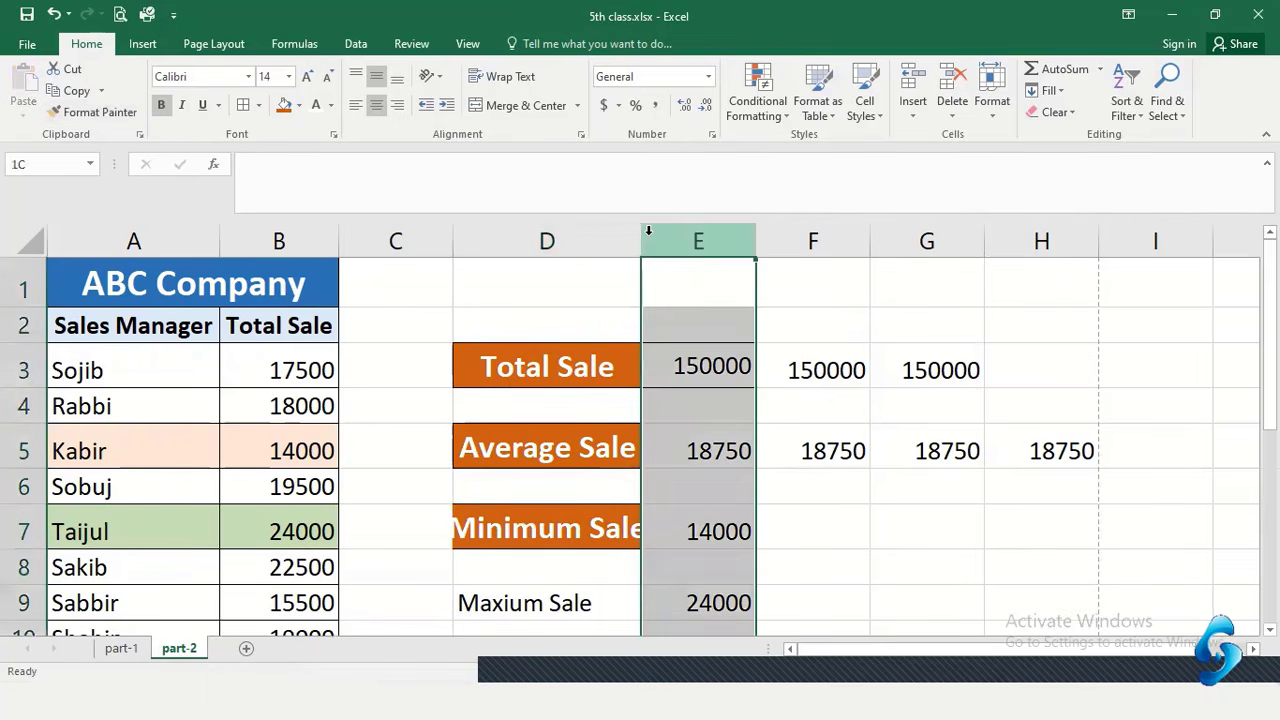
double_click(638, 238)
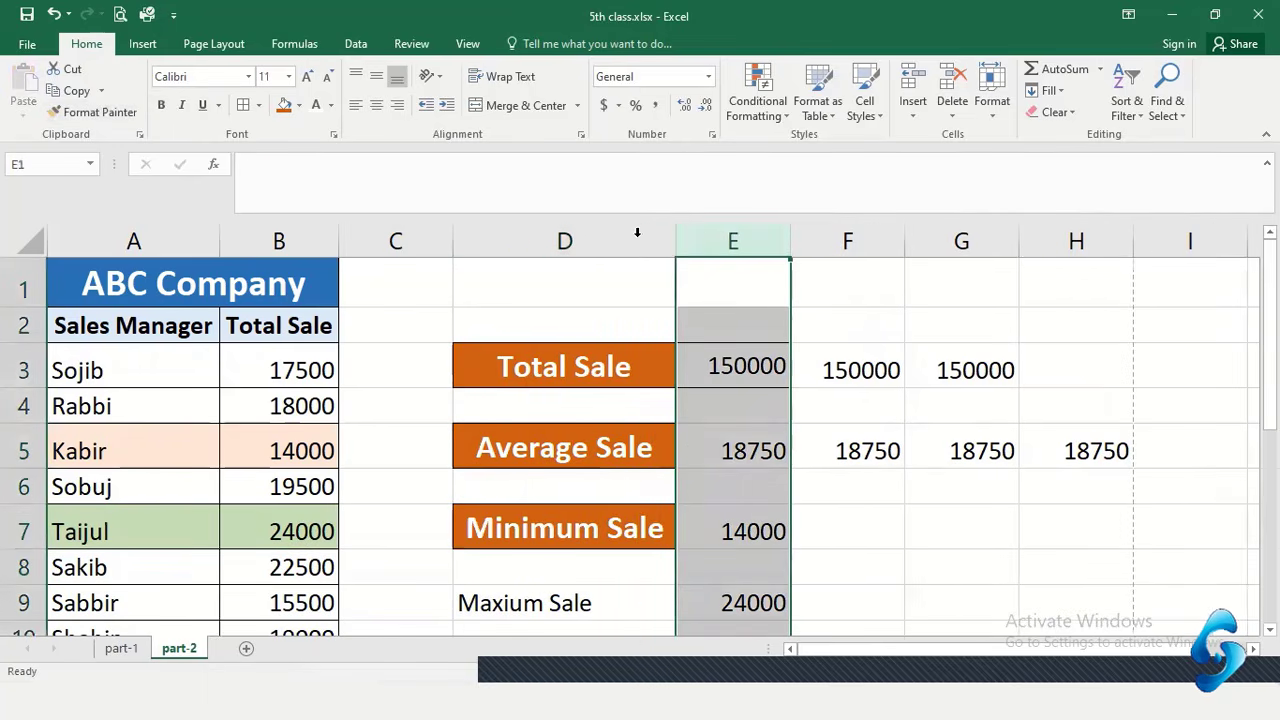
click(614, 604)
scroll(640, 603, down, 1)
scroll(540, 482, up, 1)
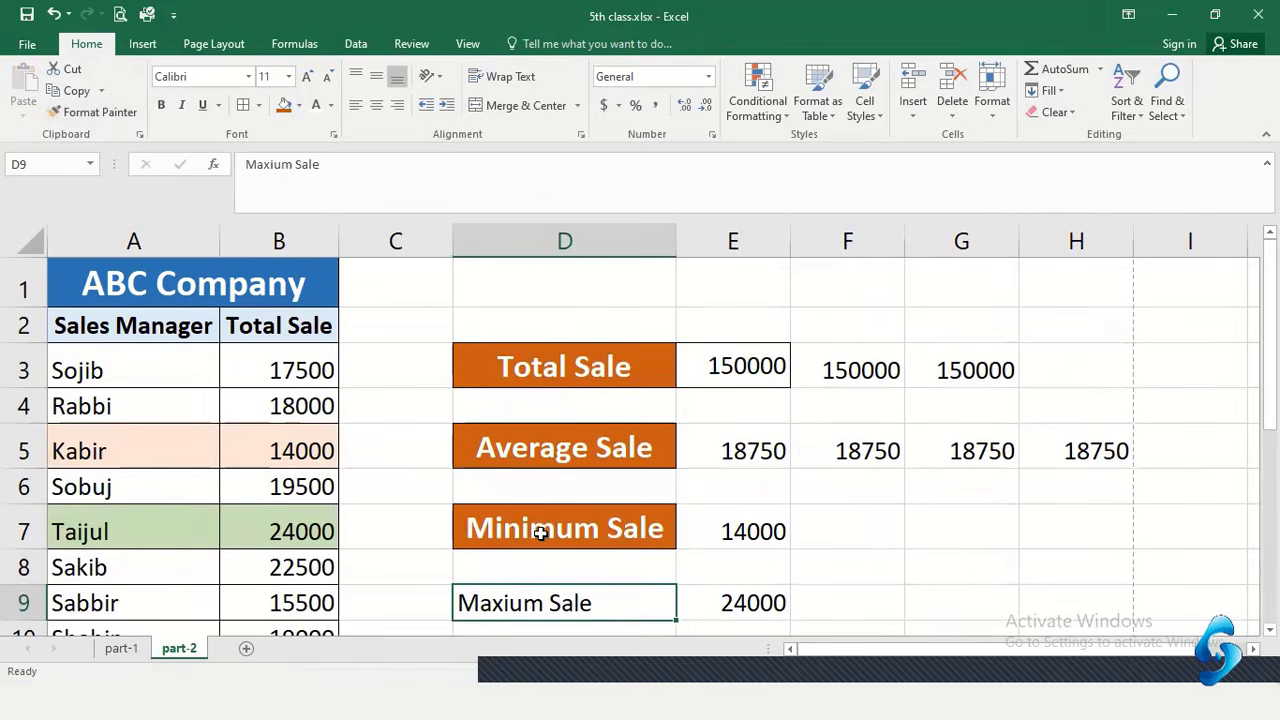
Copy the Minimum Sale label's orange white-text style onto Maxium Sale in D9
click(543, 531)
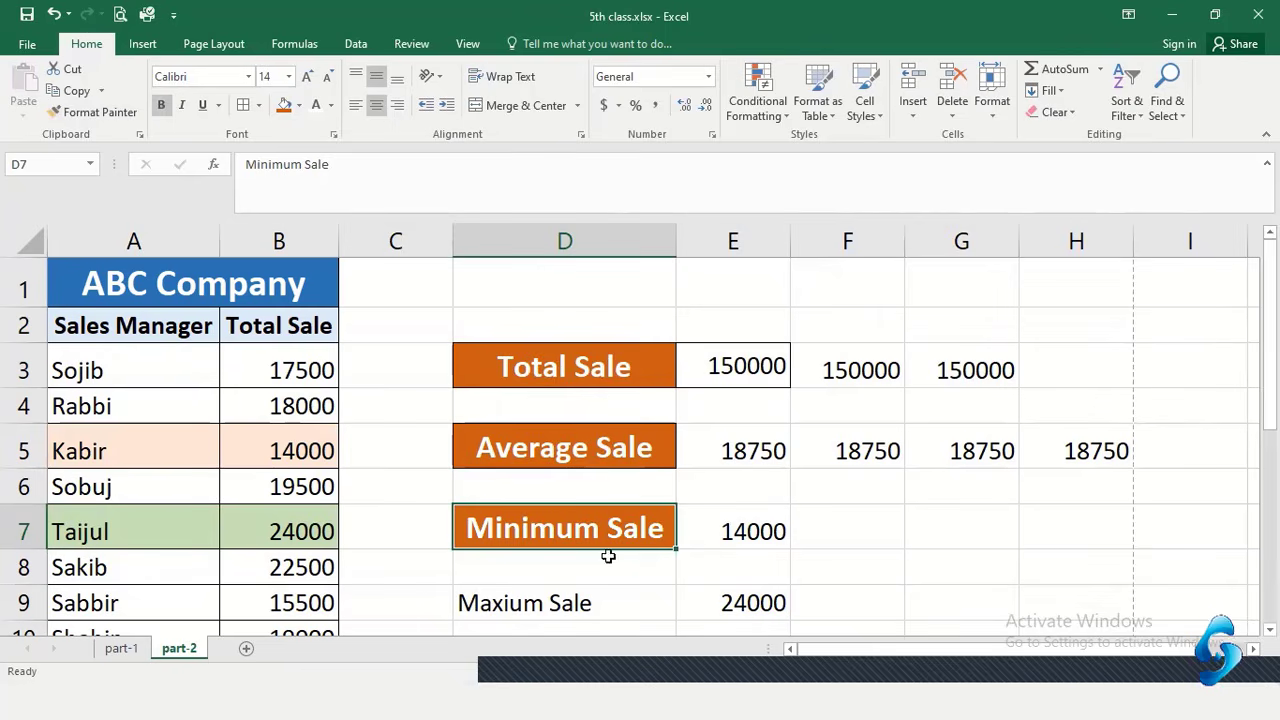
click(591, 352)
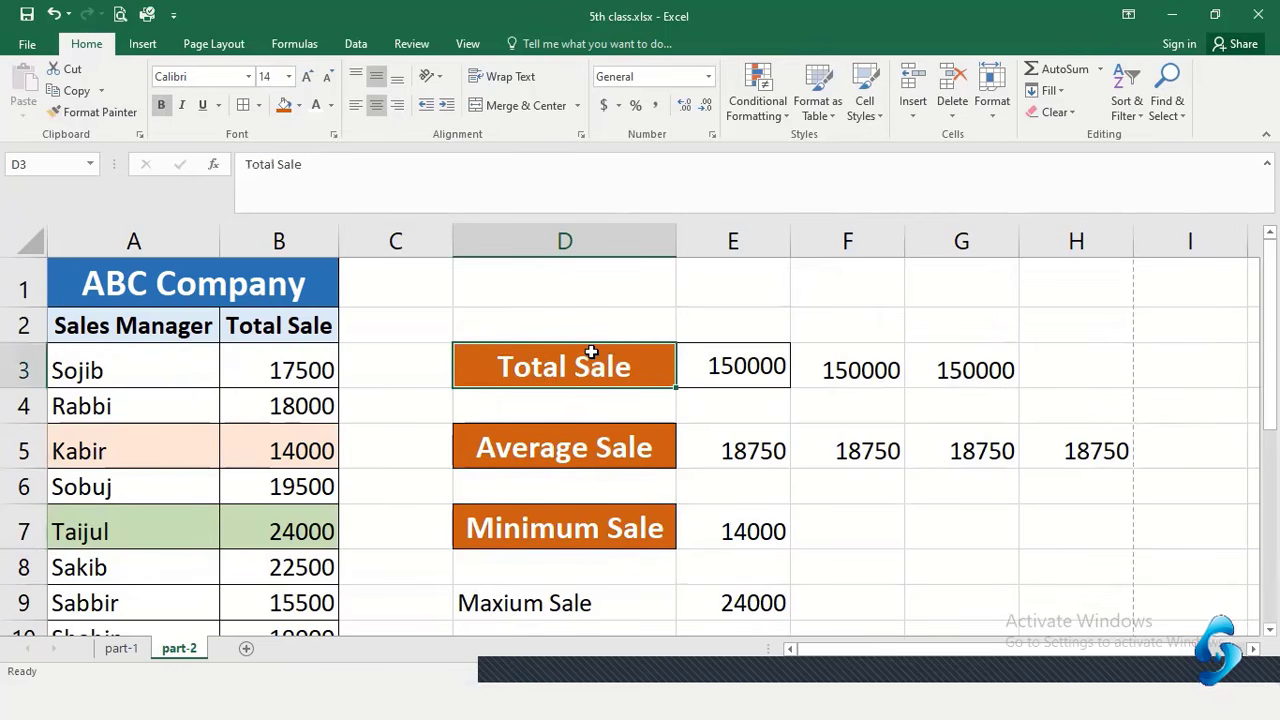
click(564, 535)
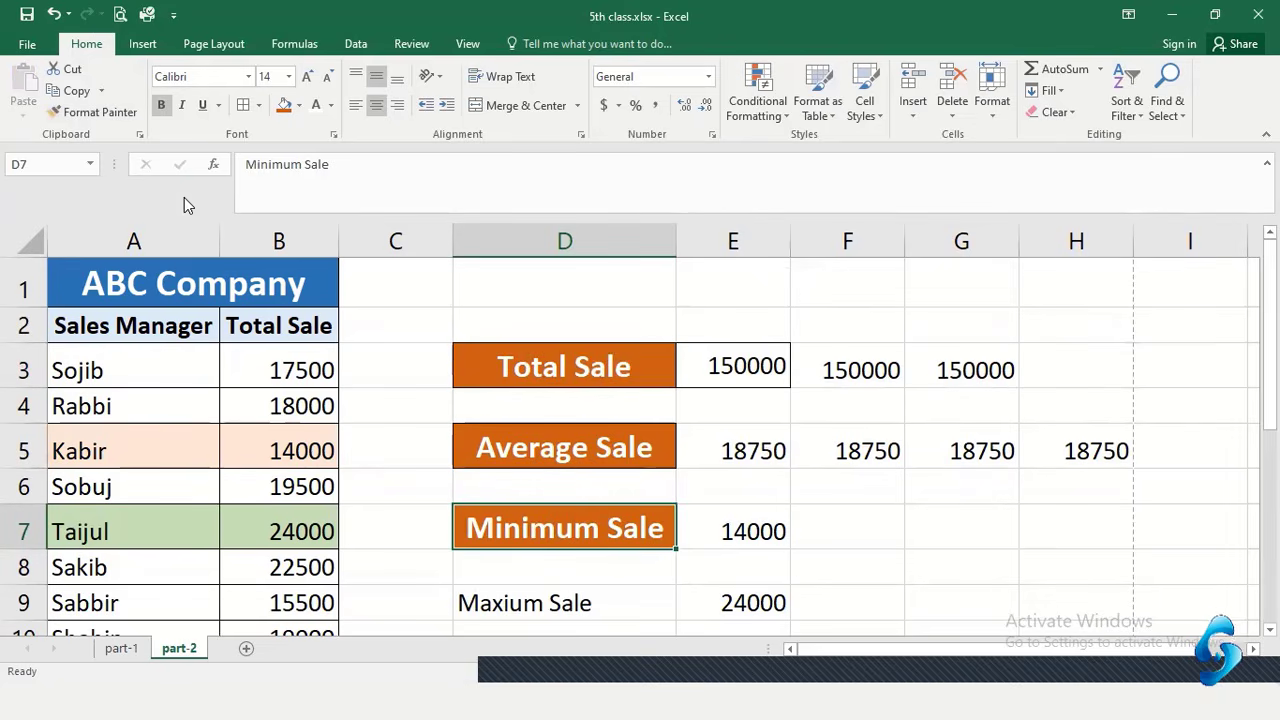
click(85, 114)
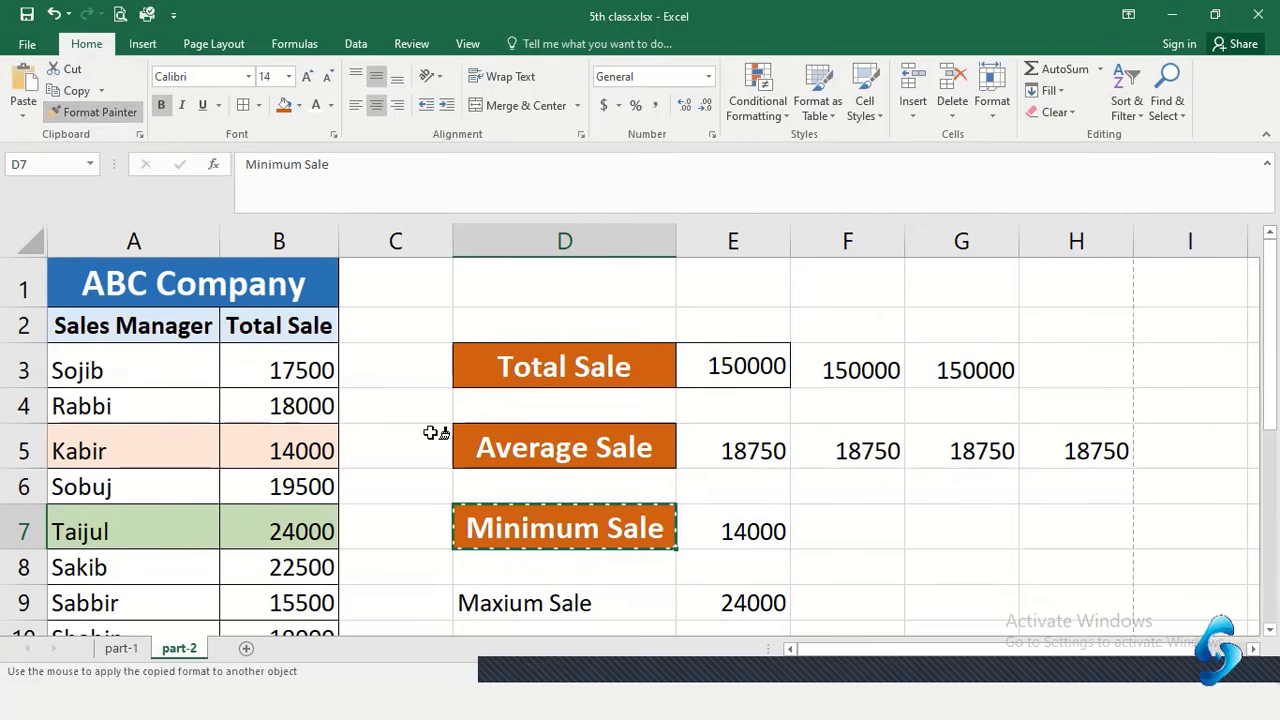
click(604, 603)
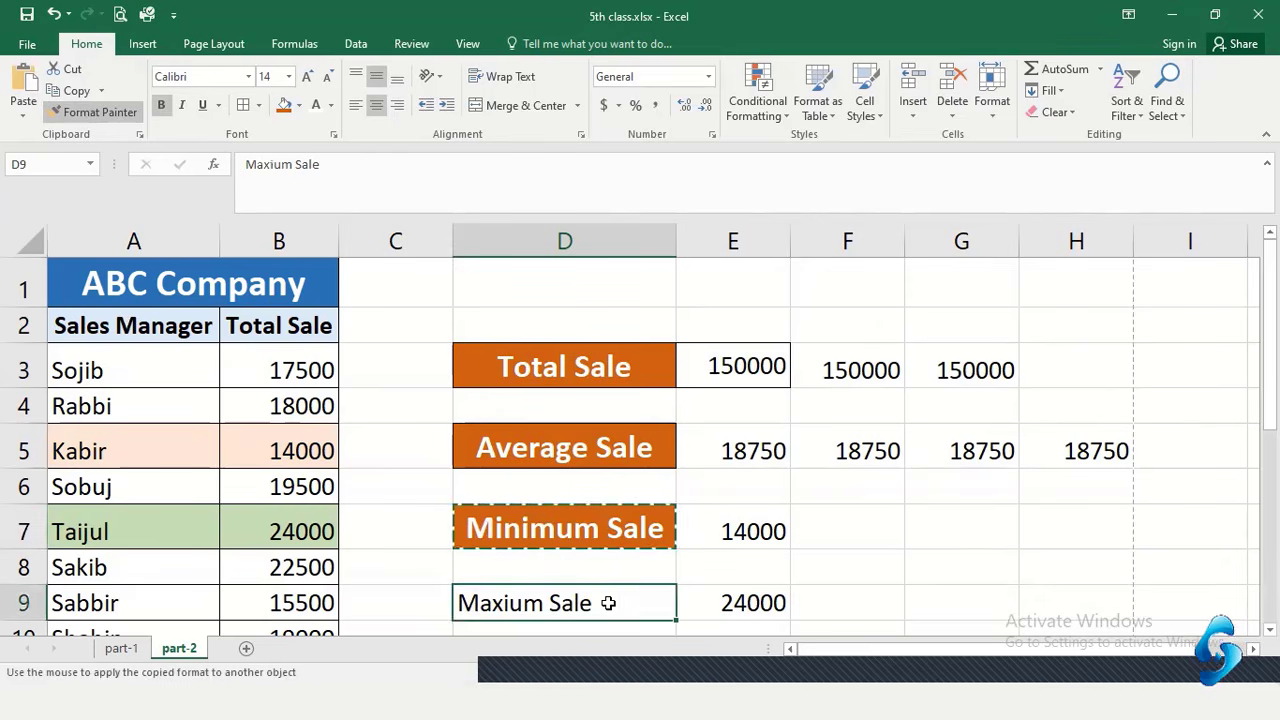
scroll(651, 534, down, 1)
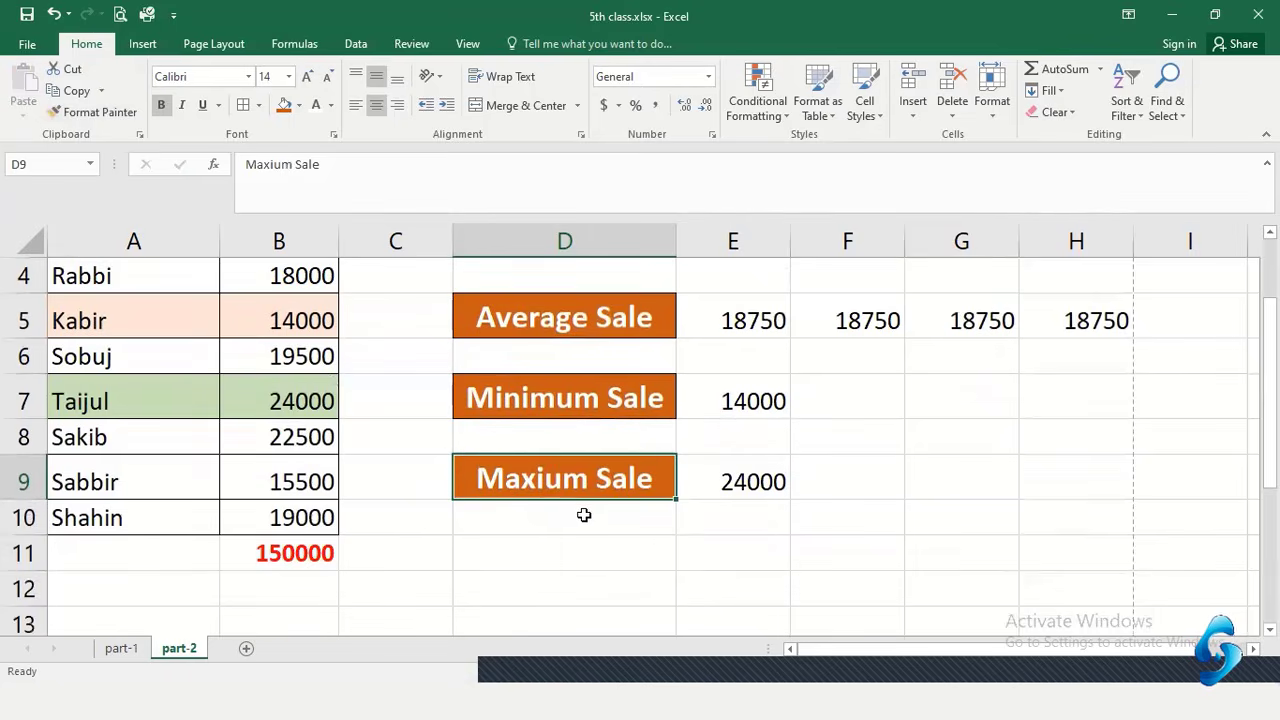
scroll(583, 520, up, 1)
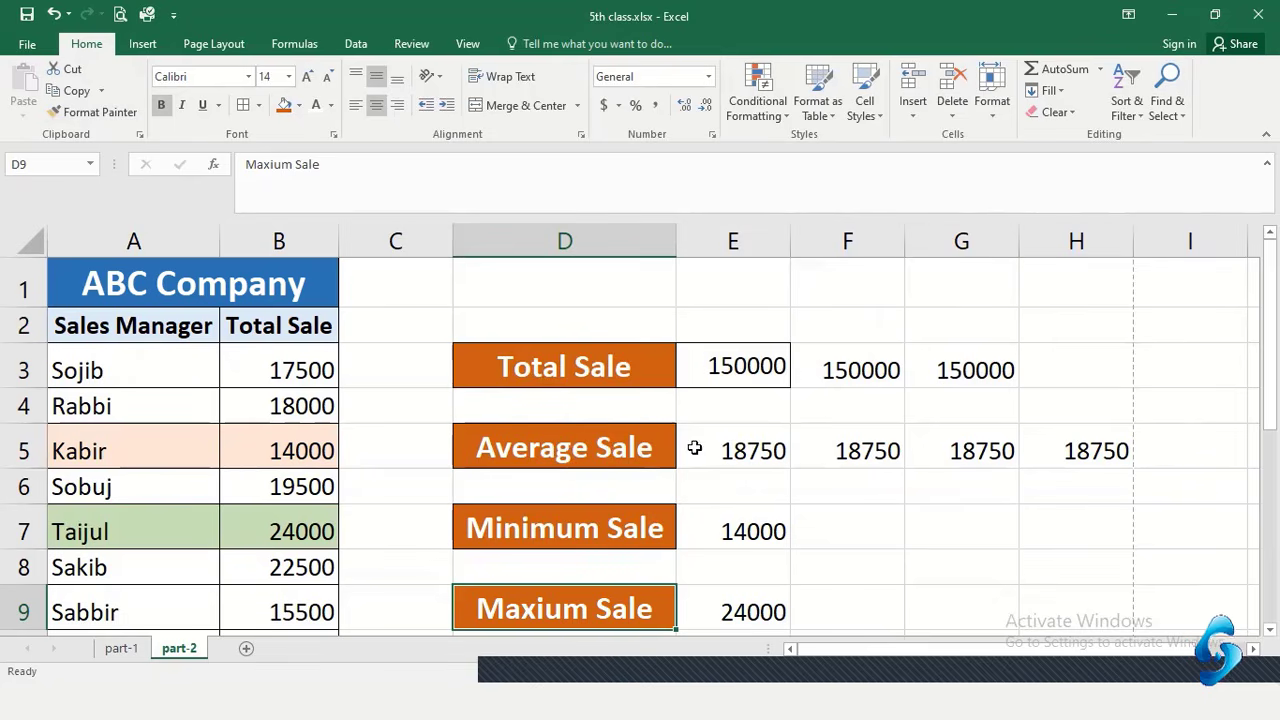
Check the average formula behind cell E5
click(758, 447)
scroll(714, 491, down, 2)
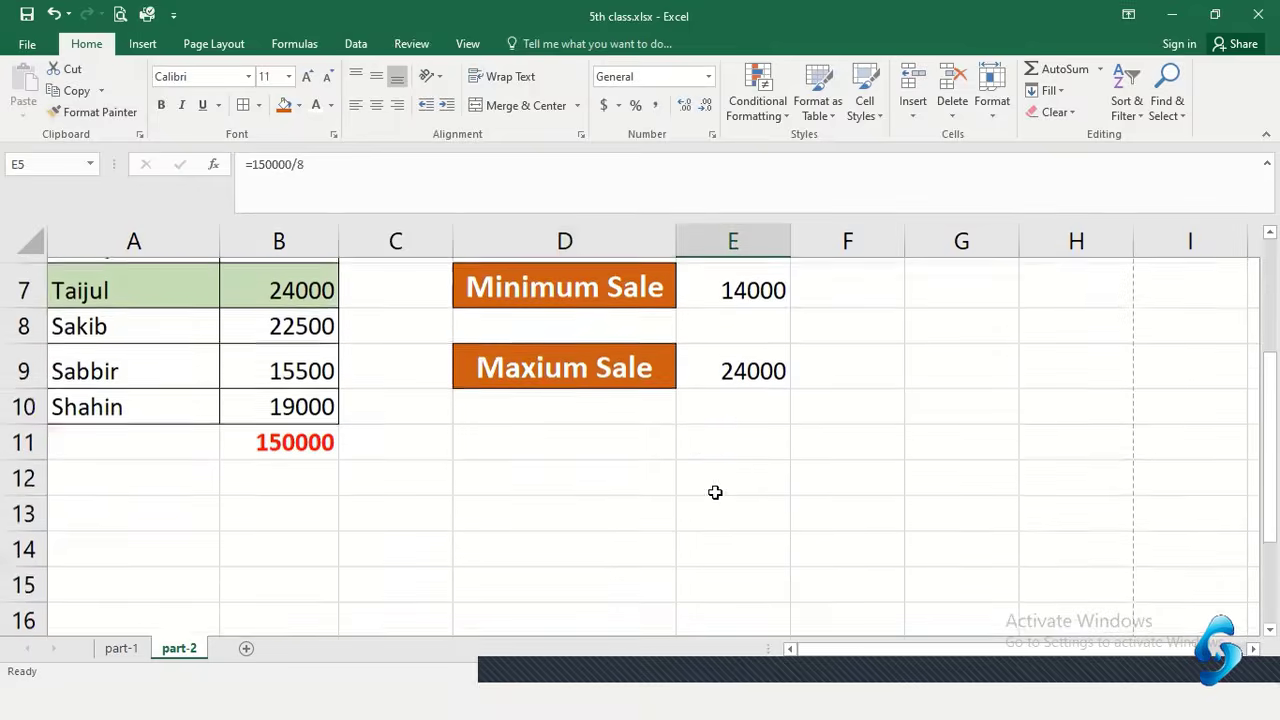
scroll(743, 489, up, 2)
click(766, 455)
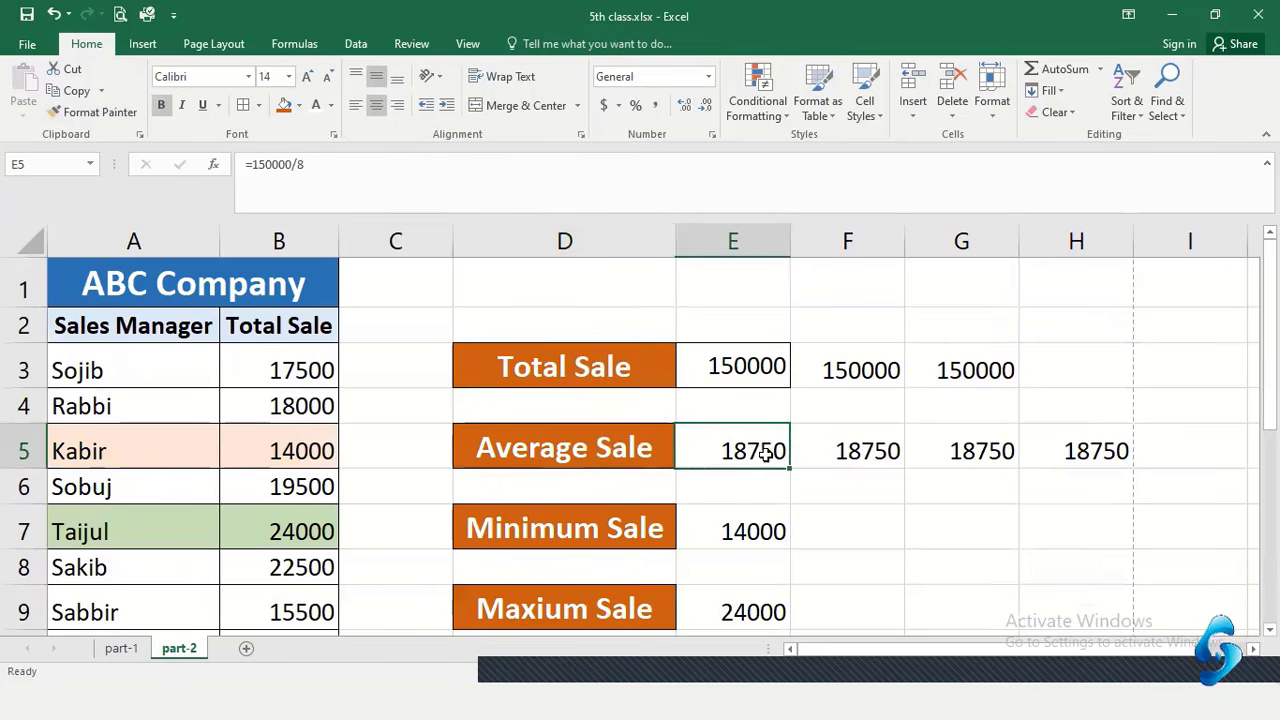
click(529, 389)
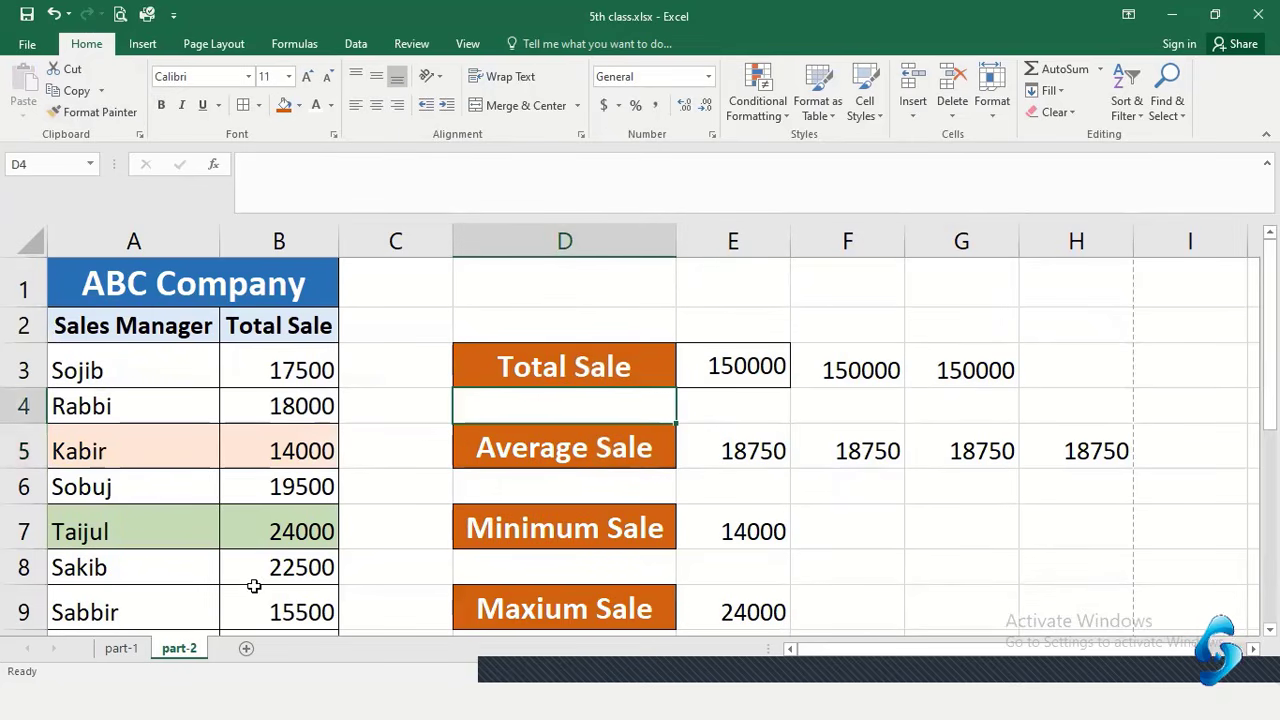
Switch to the part-1 sheet and scroll across its SL No, Name and number columns
click(124, 649)
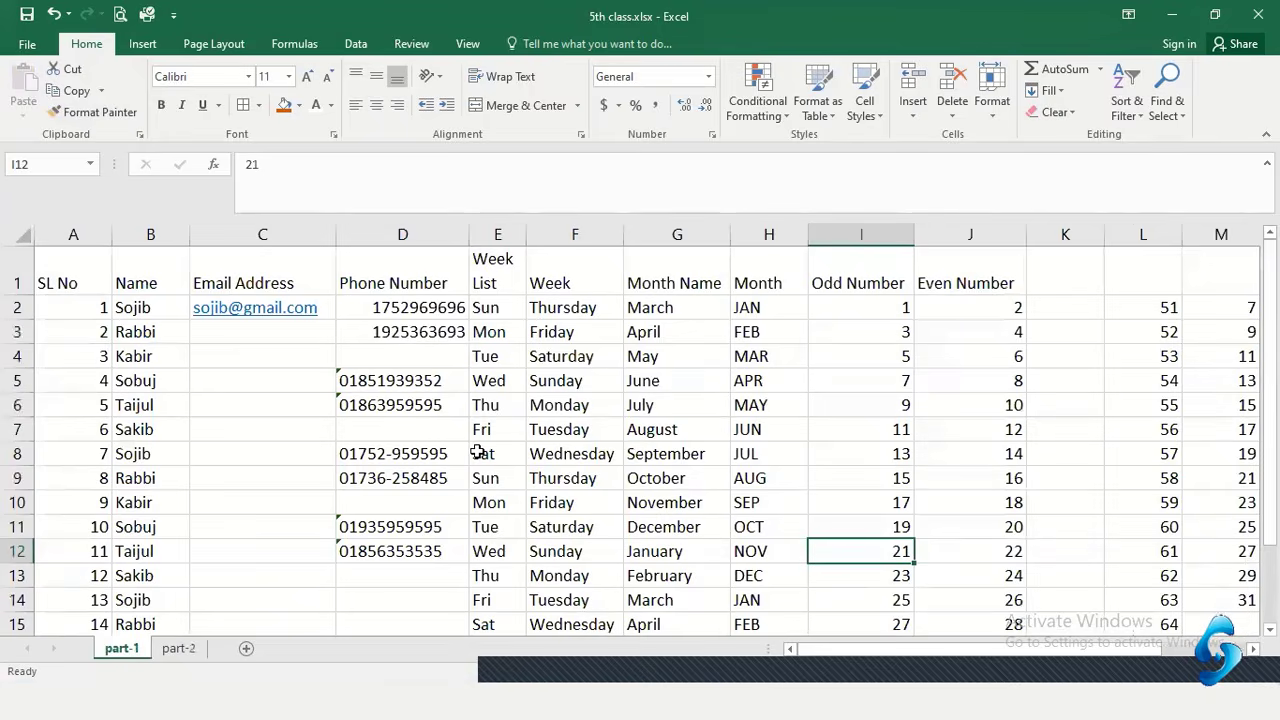
click(92, 271)
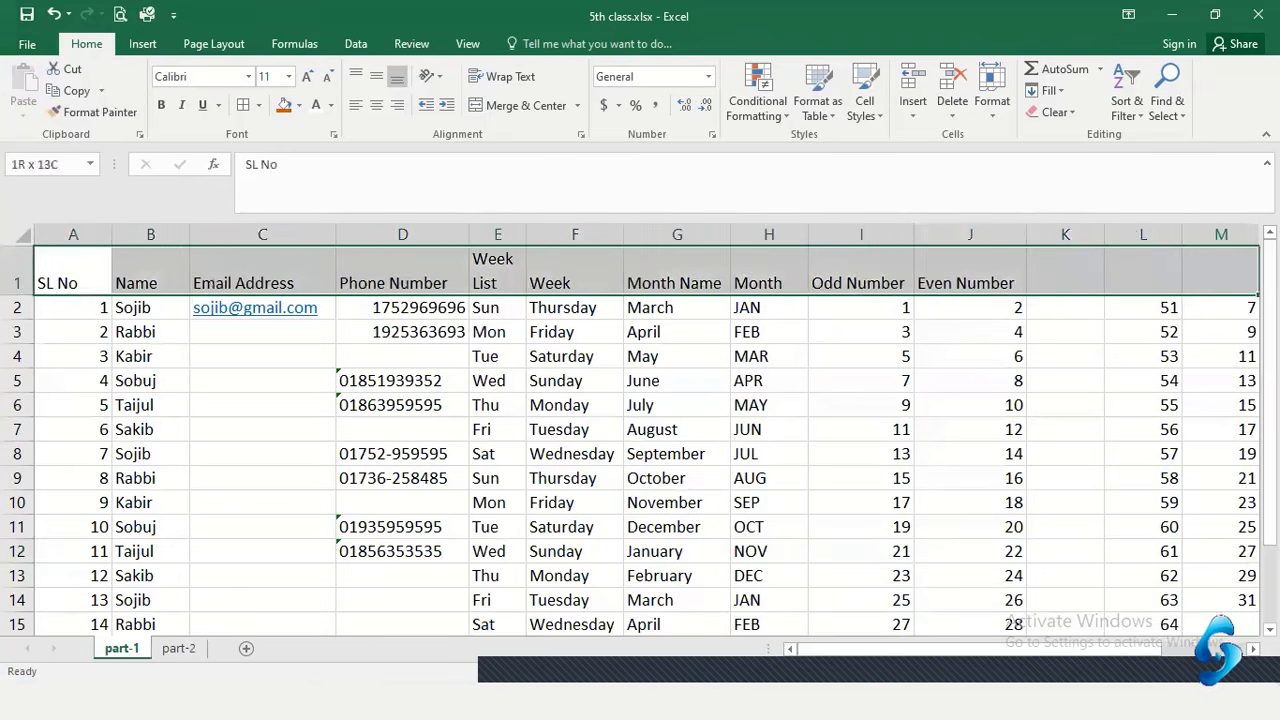
scroll(817, 409, right, 3)
click(806, 404)
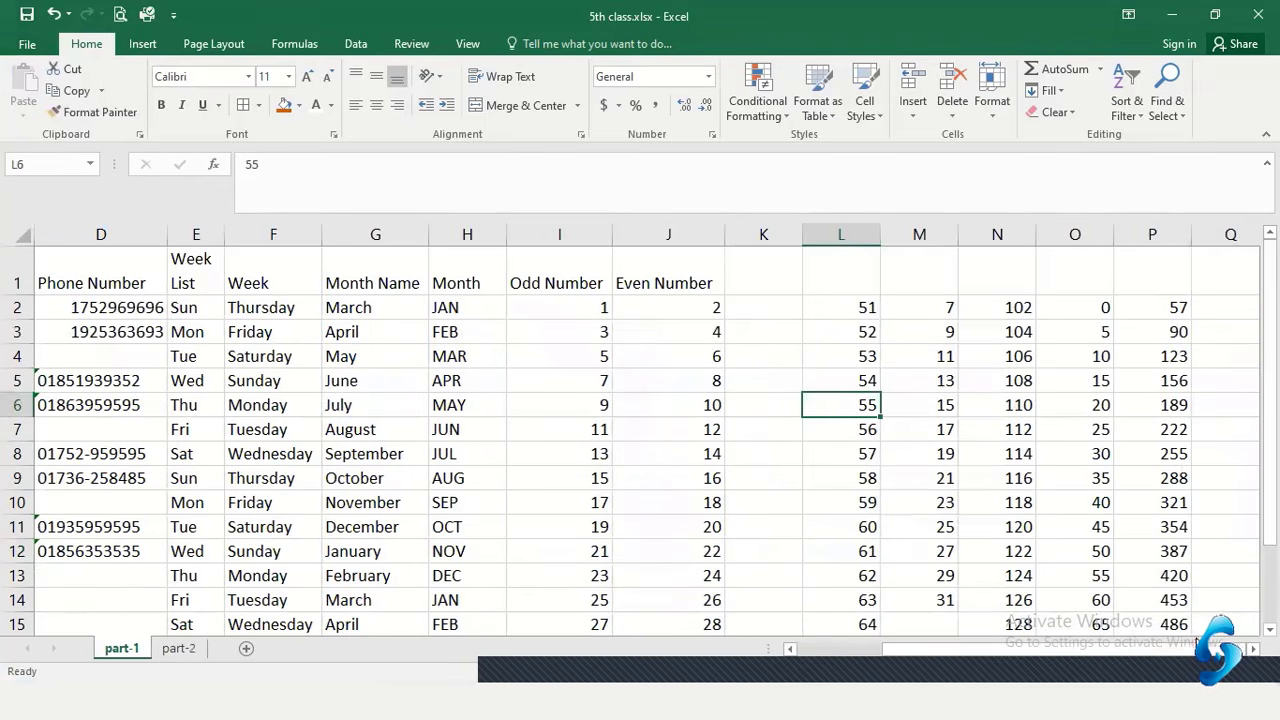
drag(1197, 647, 986, 658)
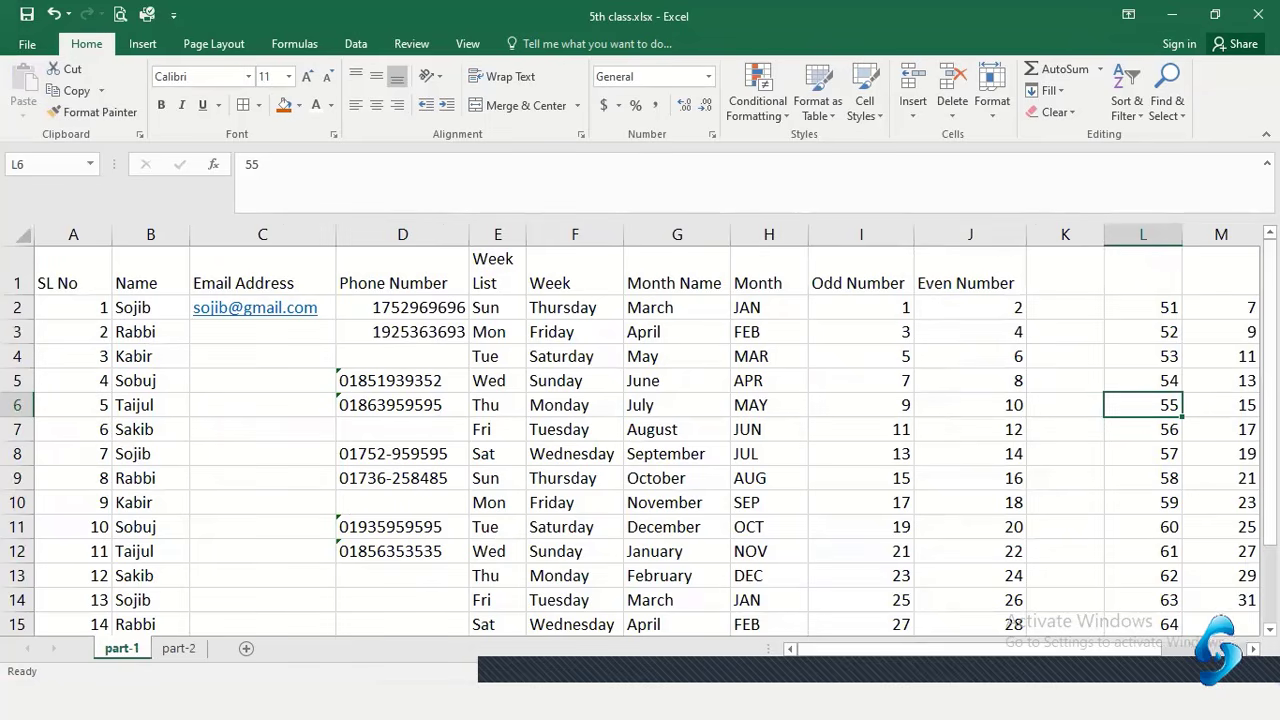
mouse_move(380, 640)
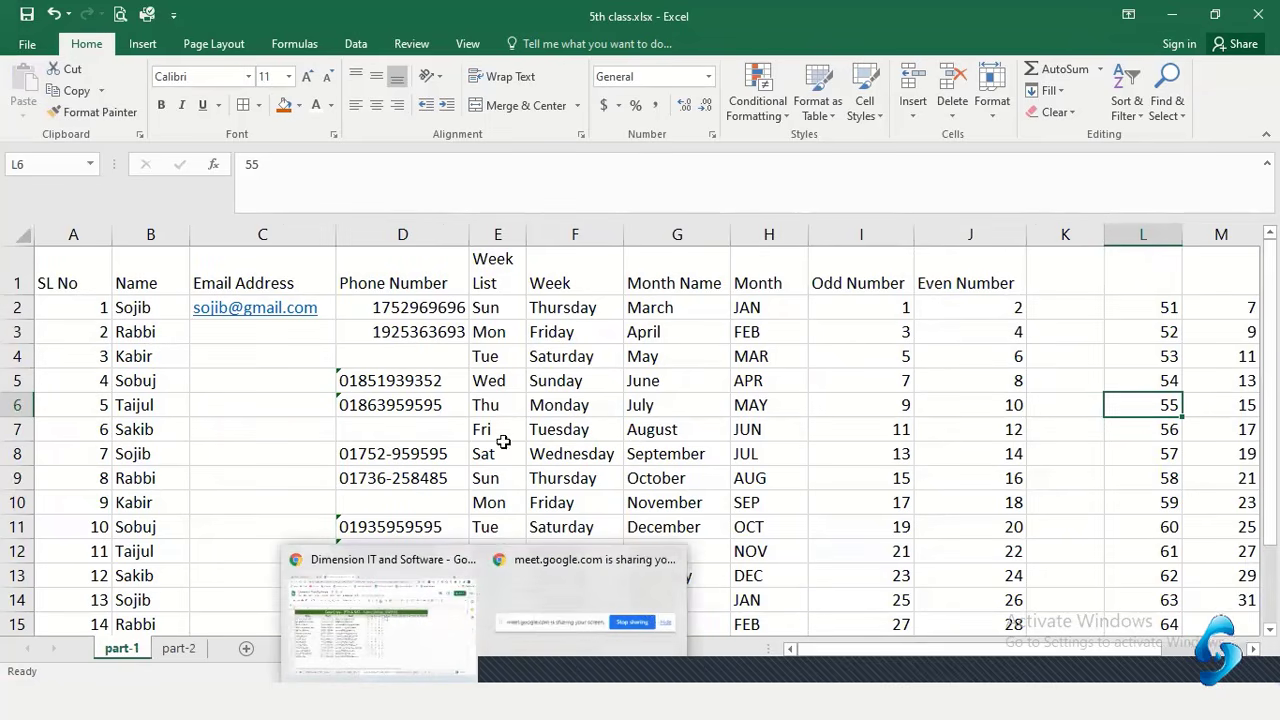
click(188, 650)
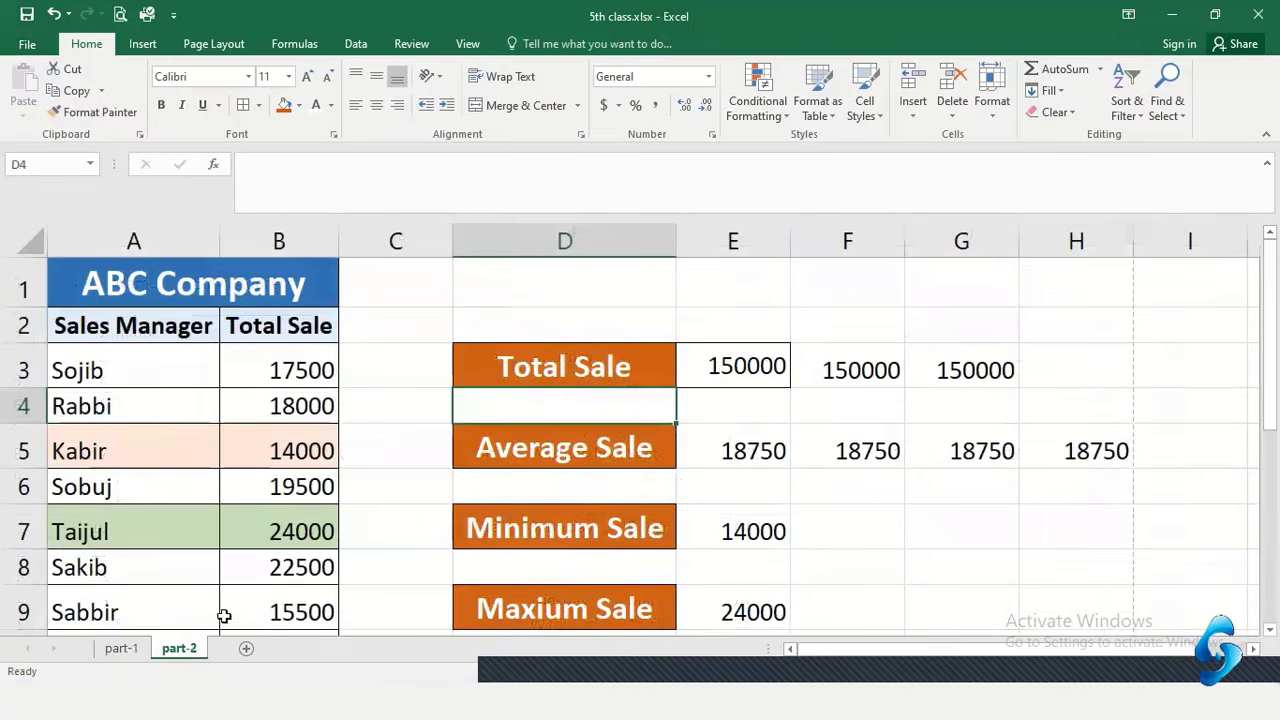
click(421, 349)
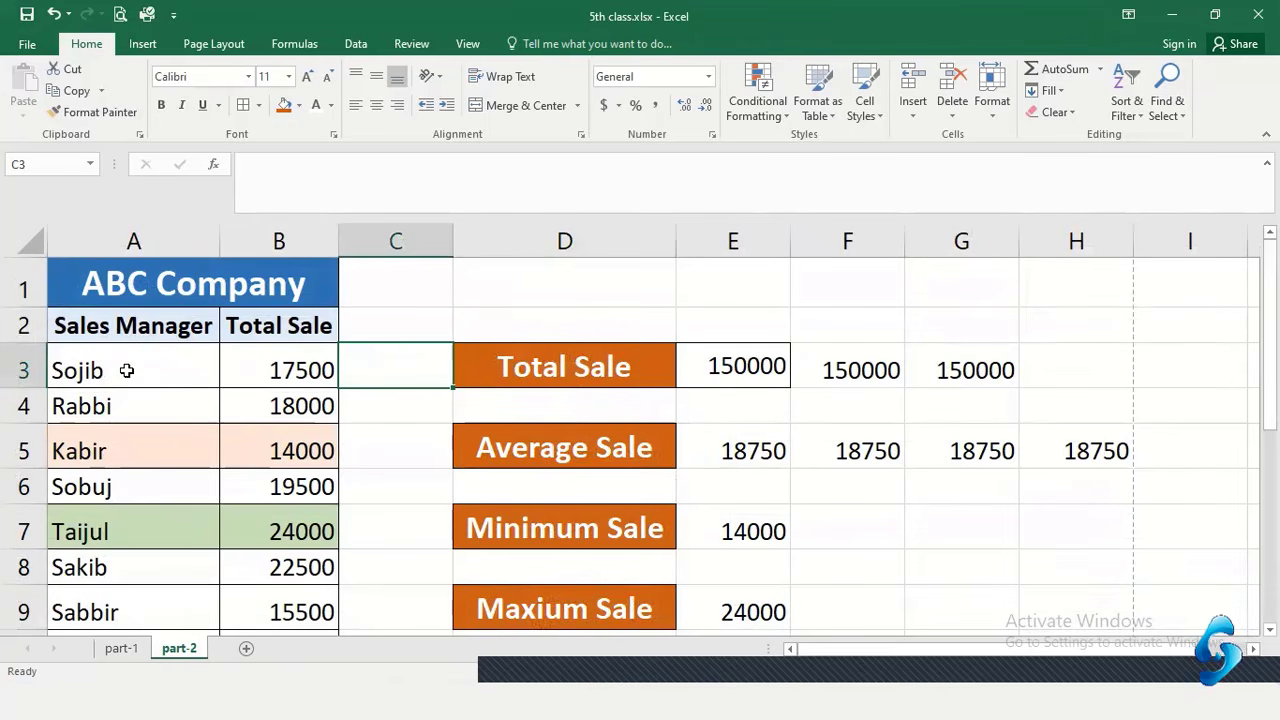
drag(127, 370, 126, 569)
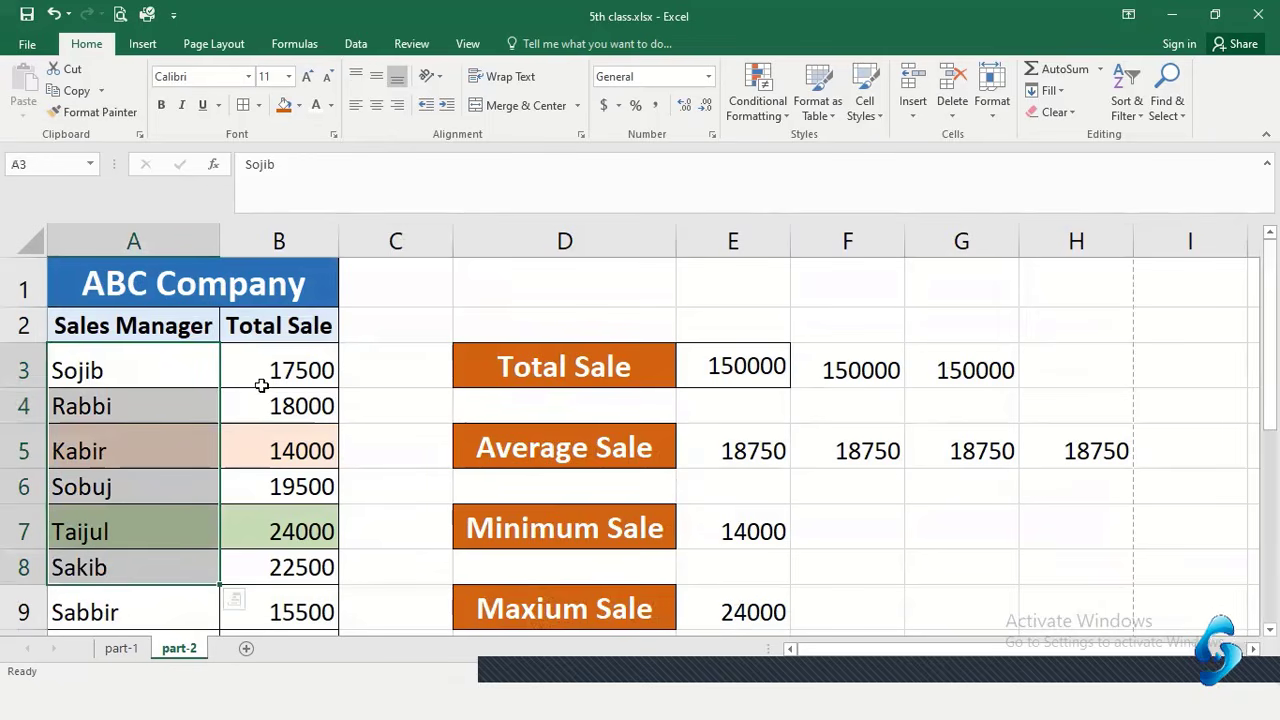
drag(285, 370, 280, 578)
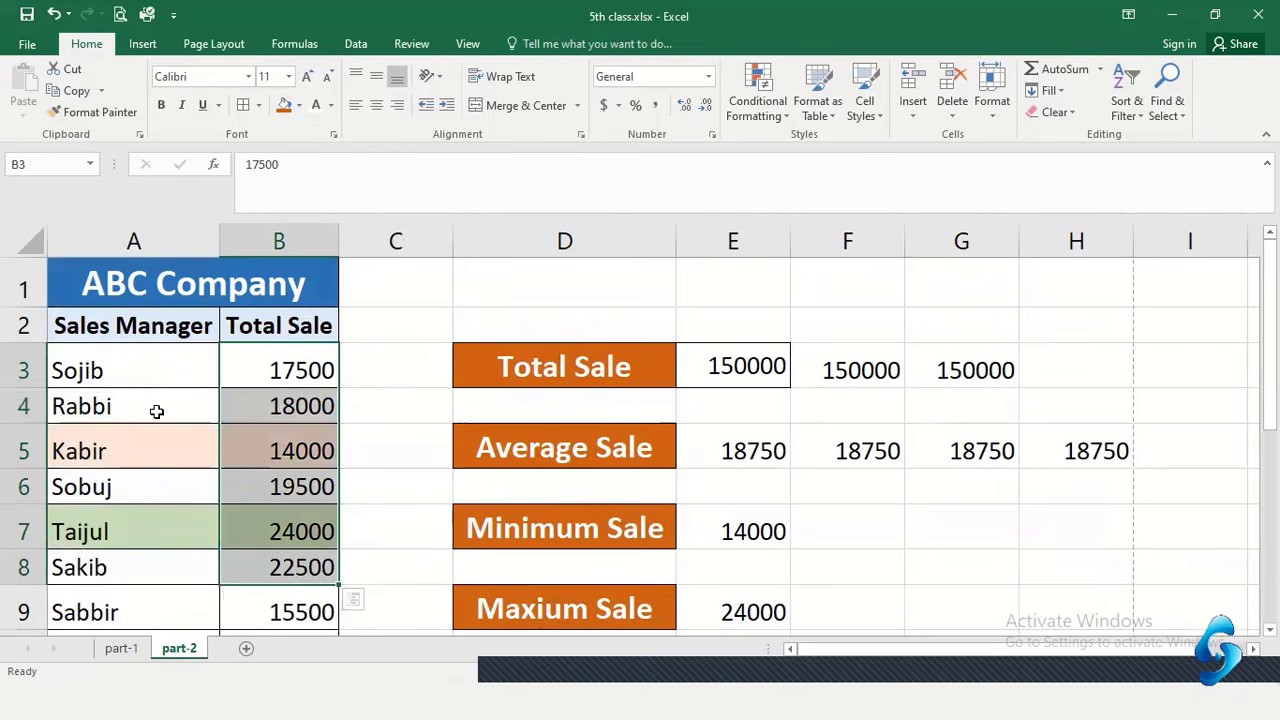
drag(148, 370, 160, 568)
drag(287, 367, 286, 596)
scroll(385, 464, down, 2)
click(363, 466)
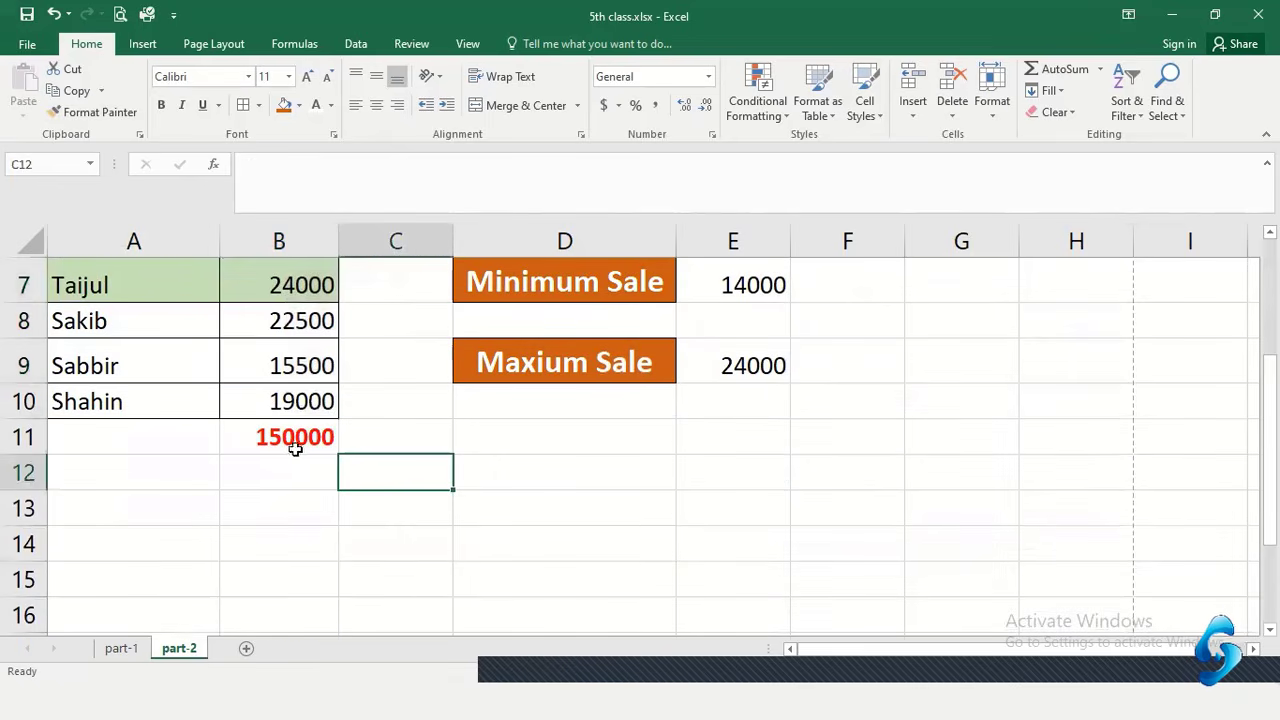
click(292, 446)
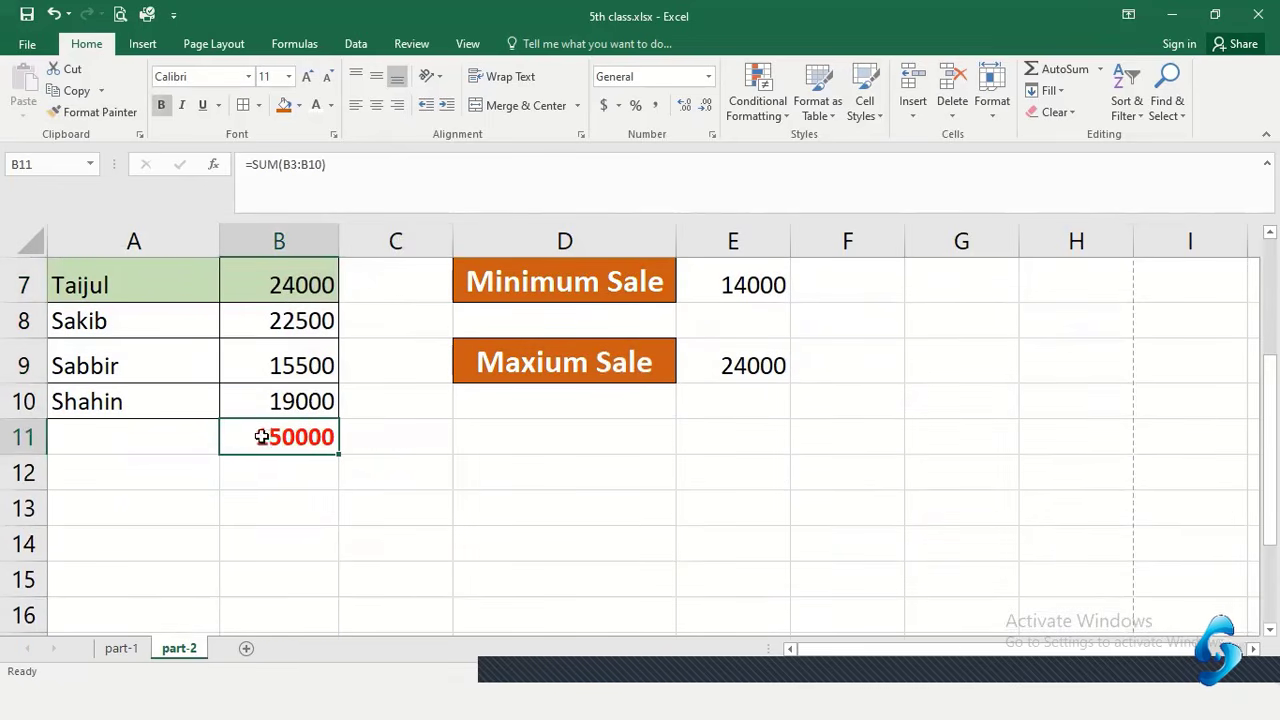
scroll(300, 420, up, 1)
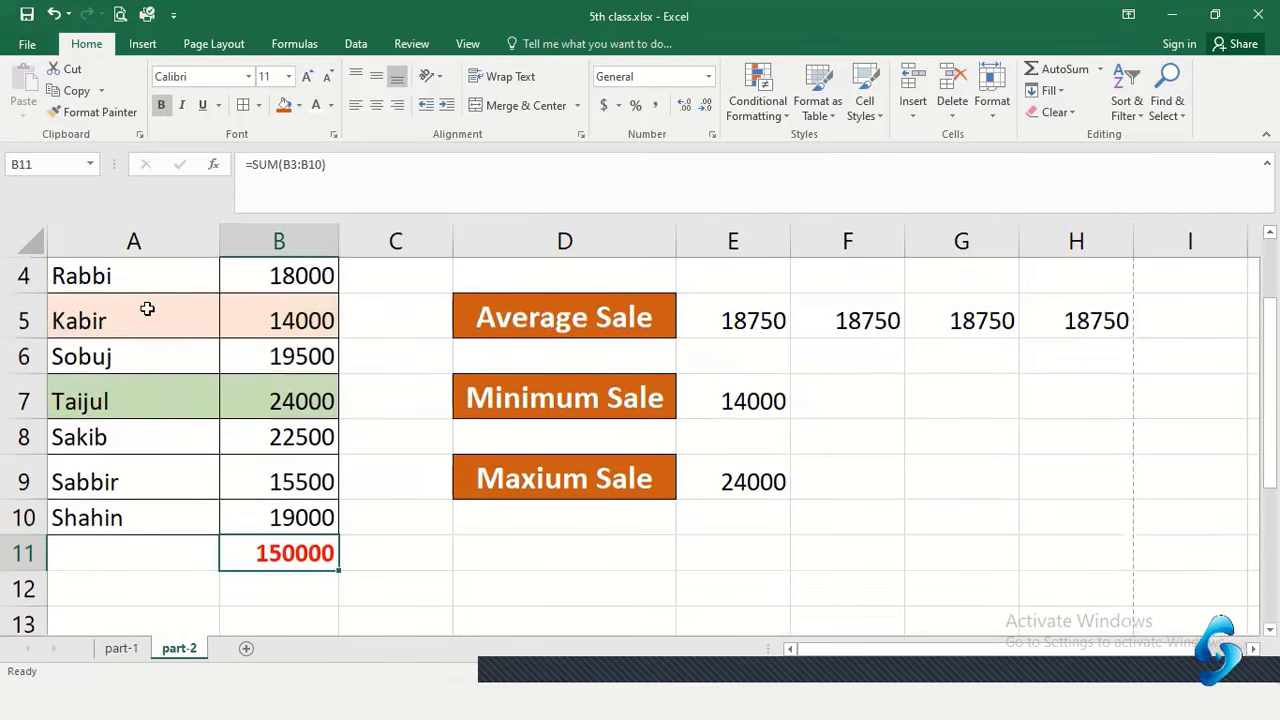
drag(136, 291, 140, 482)
drag(300, 298, 300, 491)
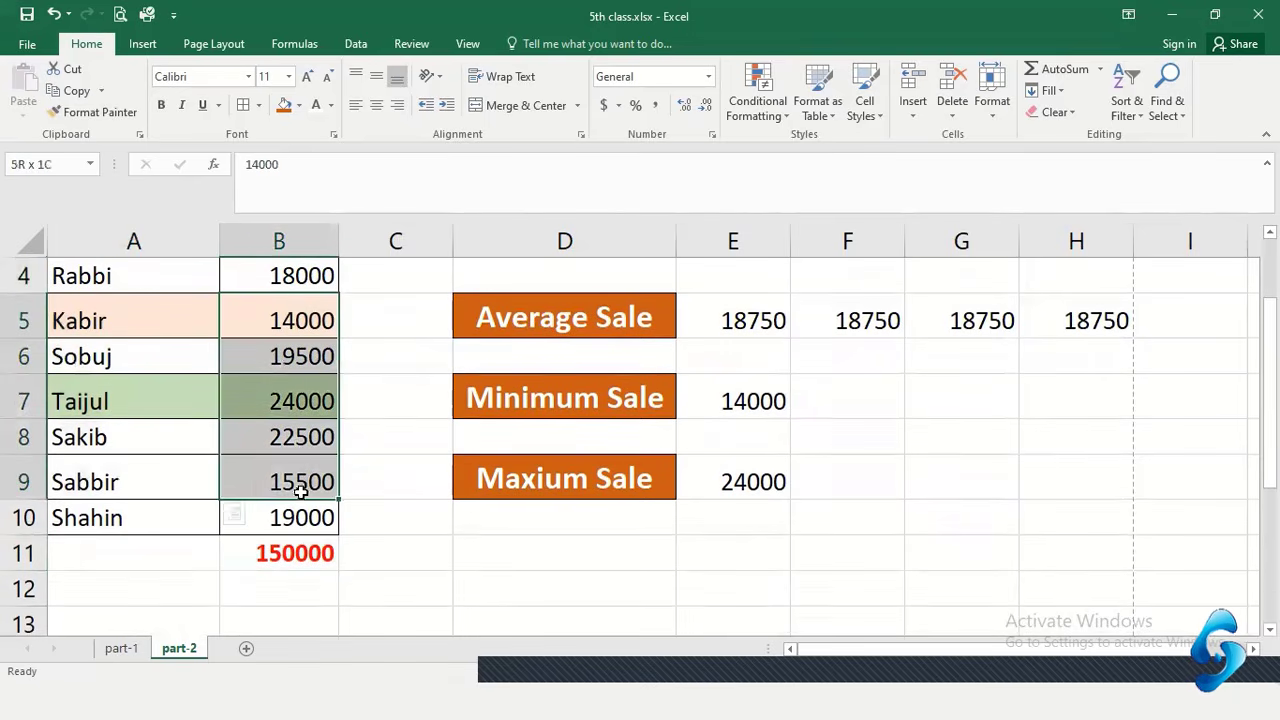
click(282, 560)
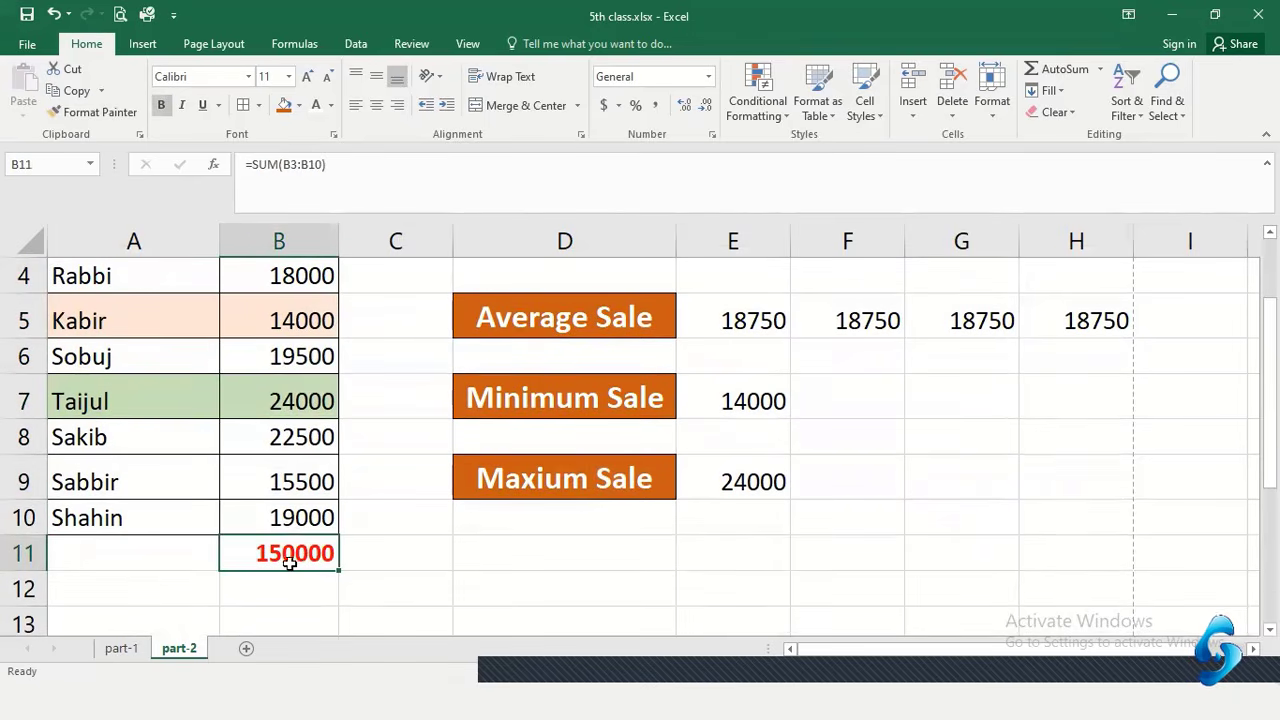
scroll(310, 505, up, 1)
click(98, 375)
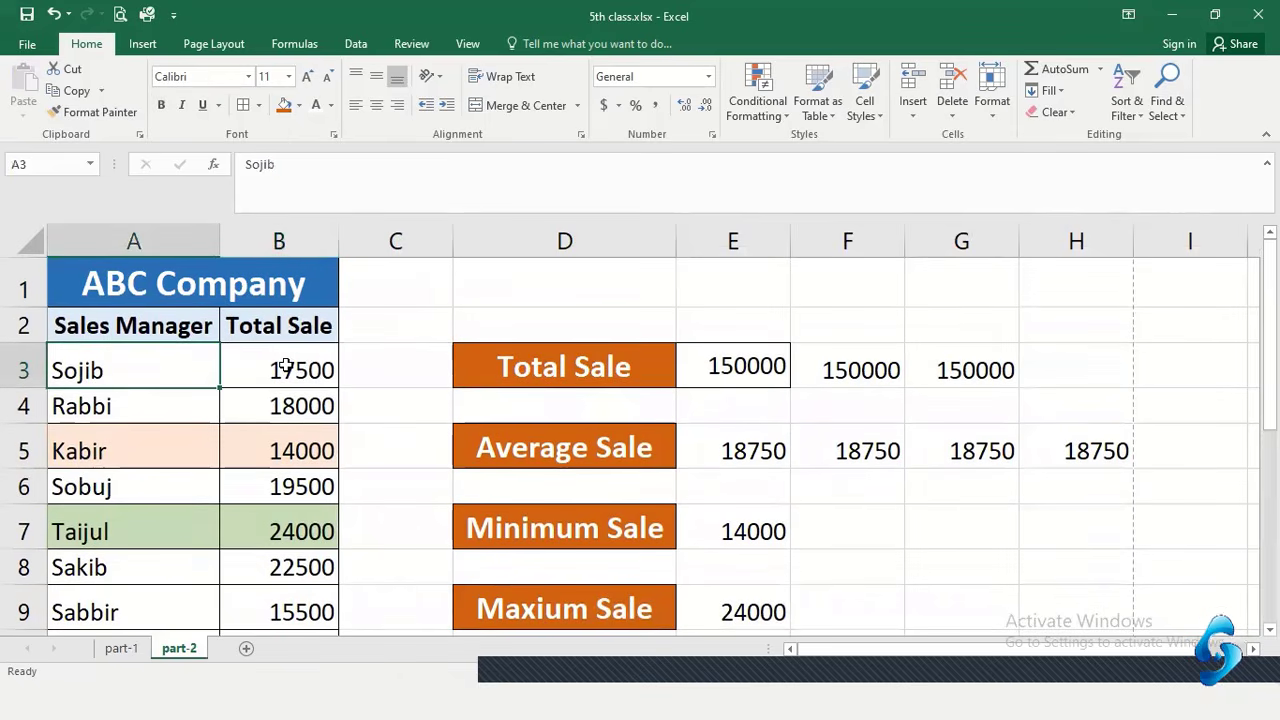
click(286, 366)
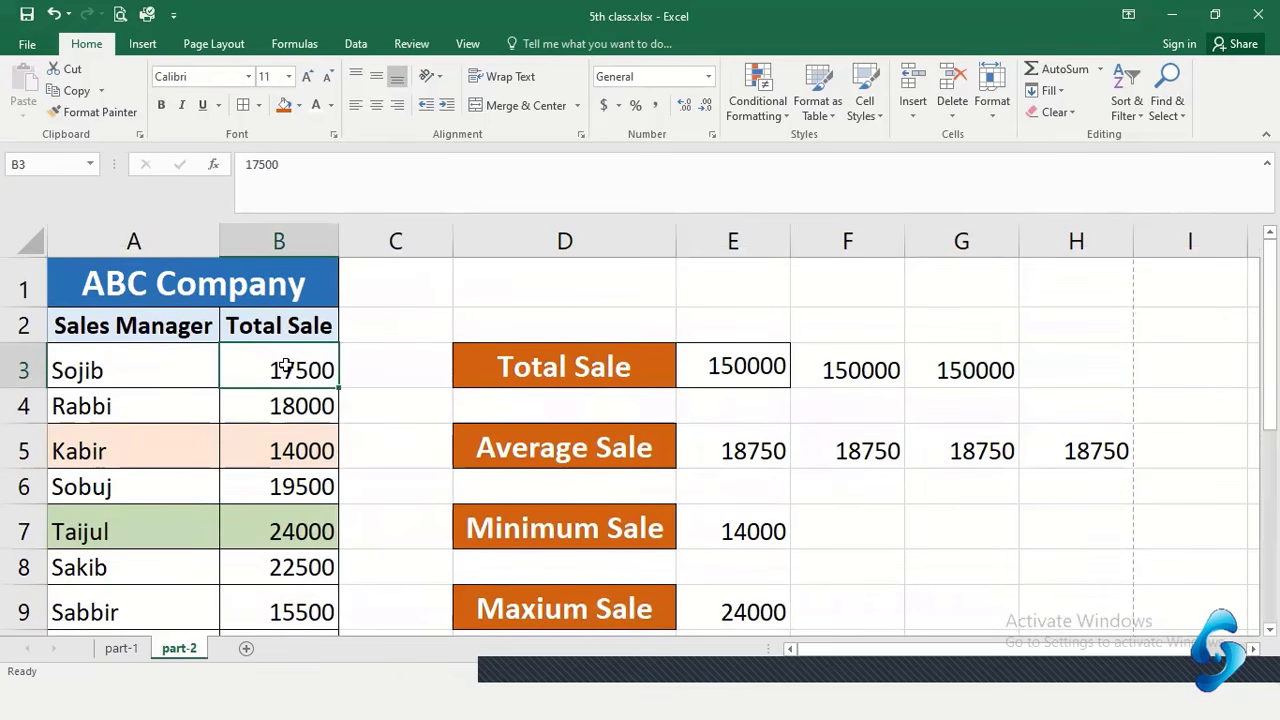
click(117, 371)
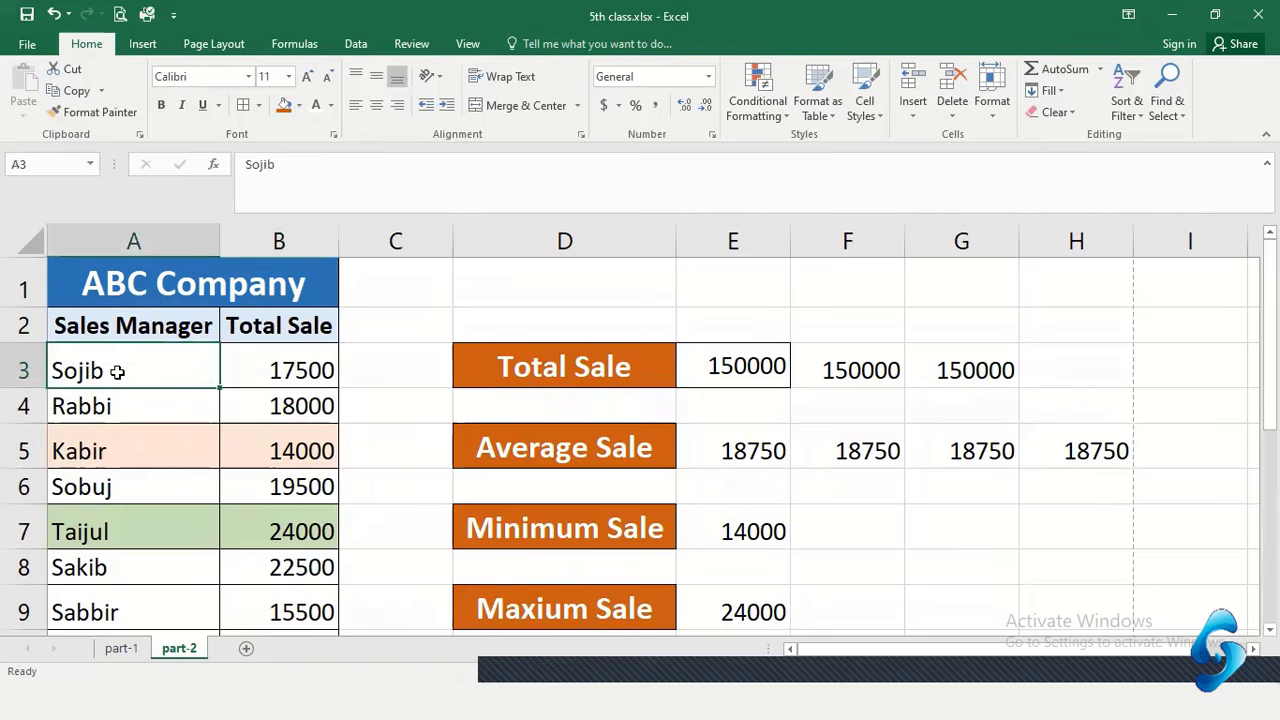
click(280, 368)
scroll(254, 417, down, 1)
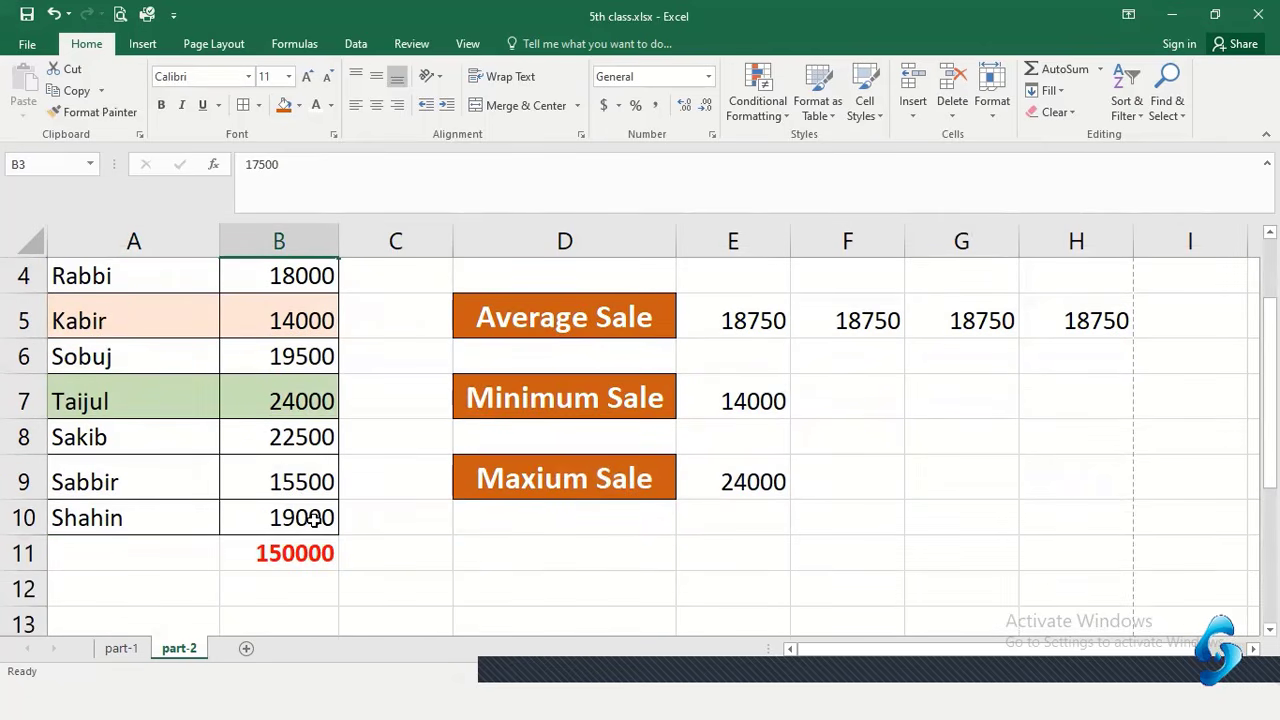
scroll(313, 520, up, 1)
scroll(312, 505, down, 3)
scroll(305, 450, up, 1)
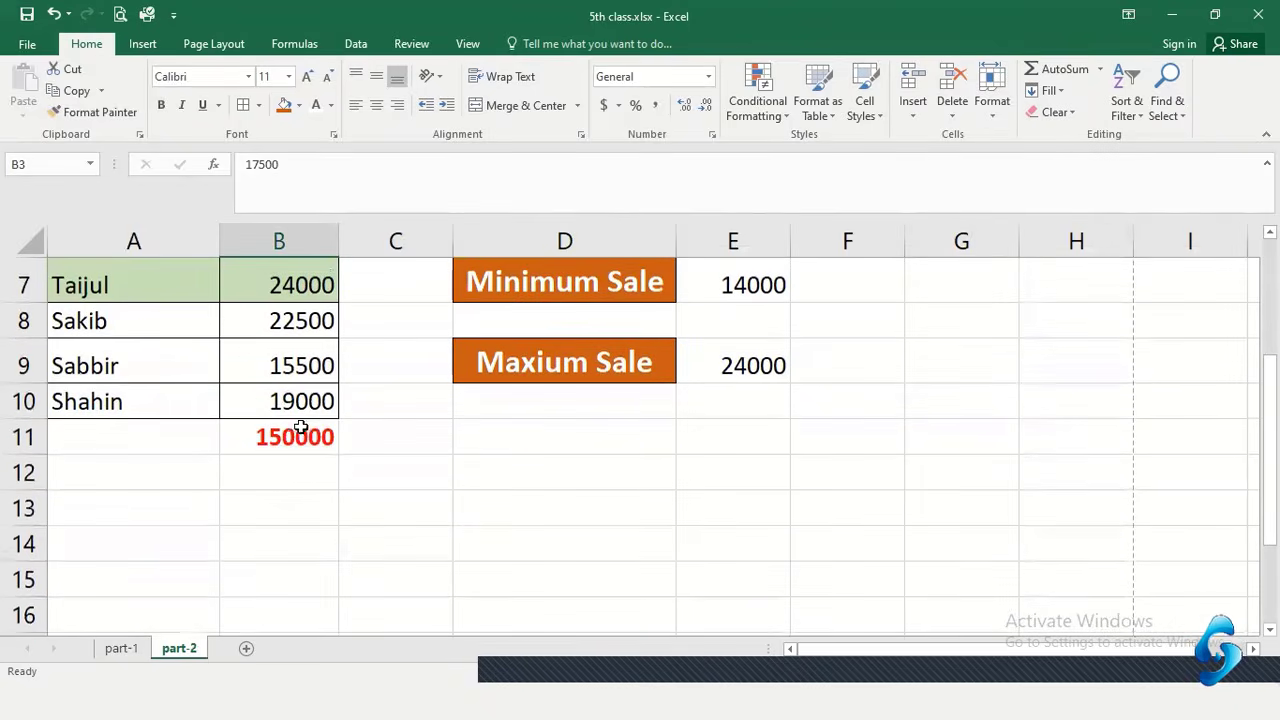
click(300, 427)
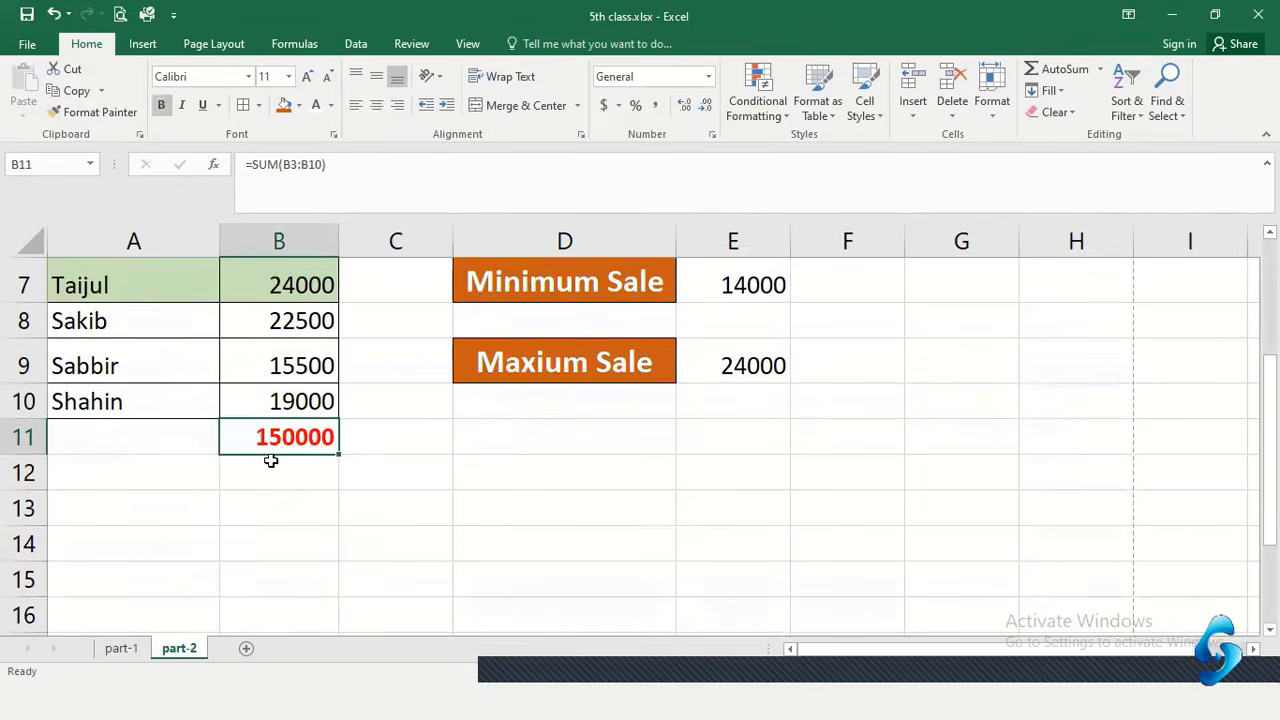
scroll(271, 460, up, 2)
click(549, 452)
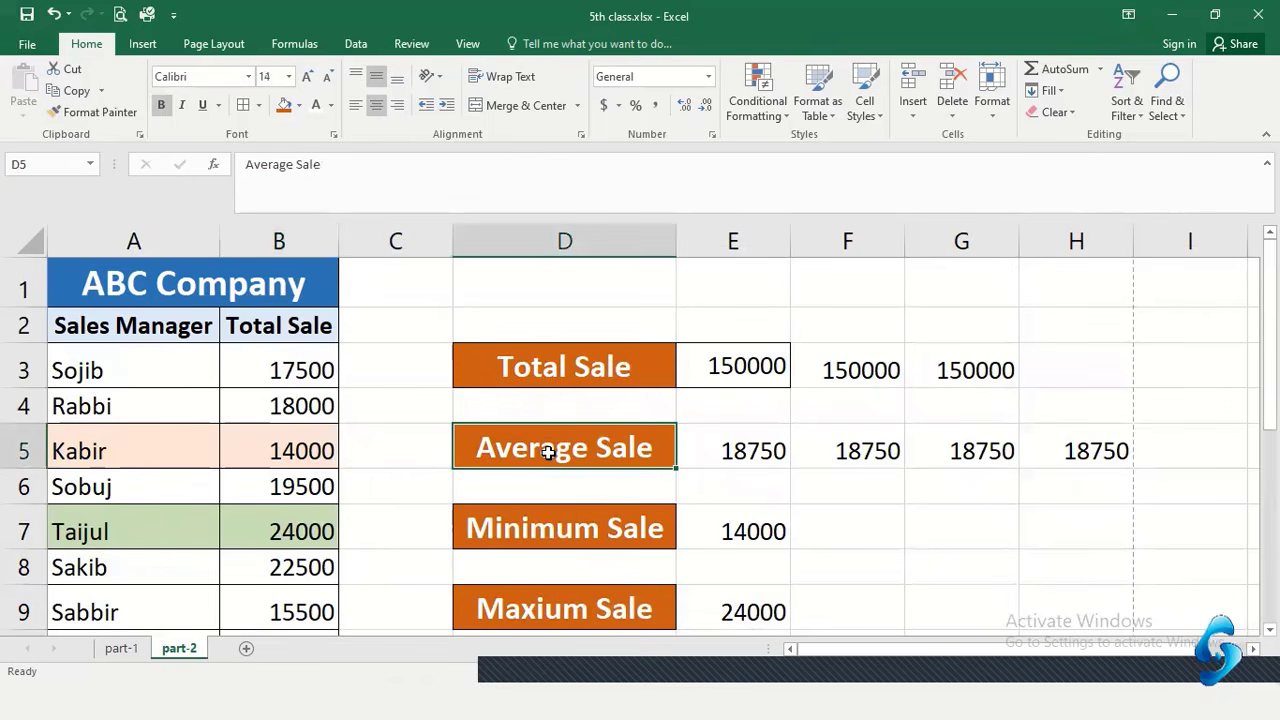
click(533, 541)
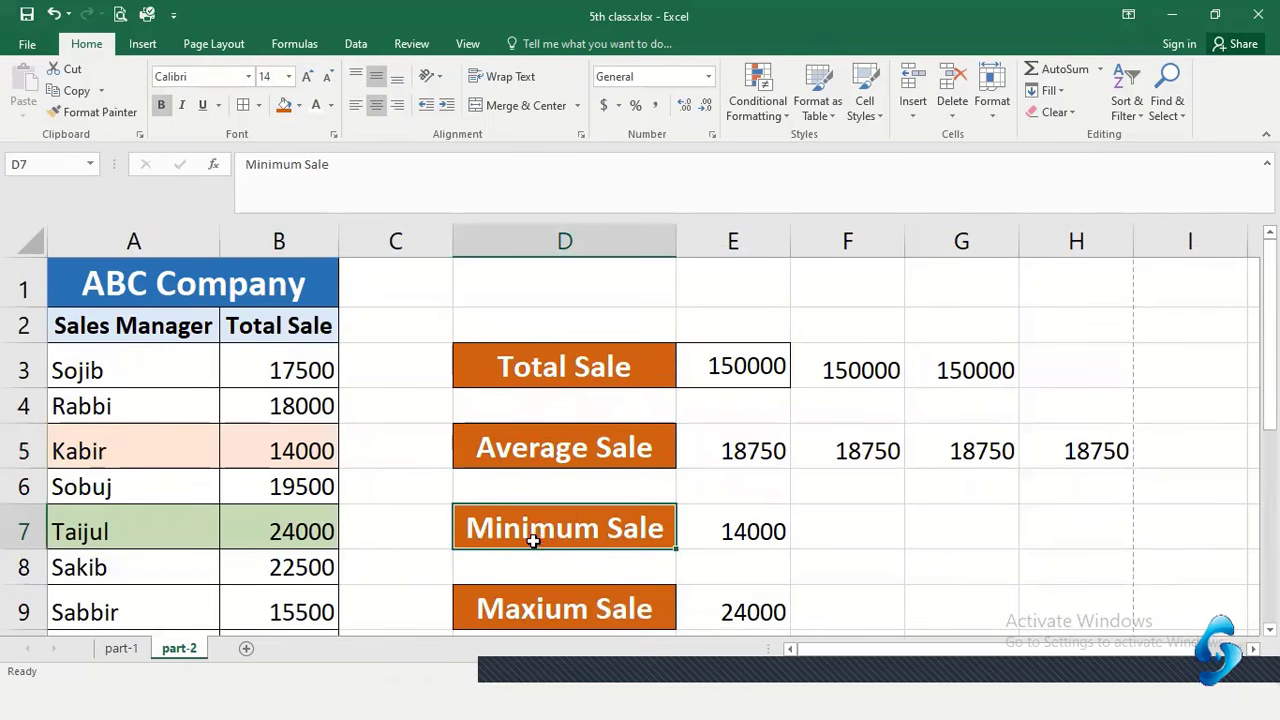
scroll(540, 537, down, 1)
scroll(546, 526, up, 1)
scroll(591, 526, down, 1)
scroll(591, 526, down, 1)
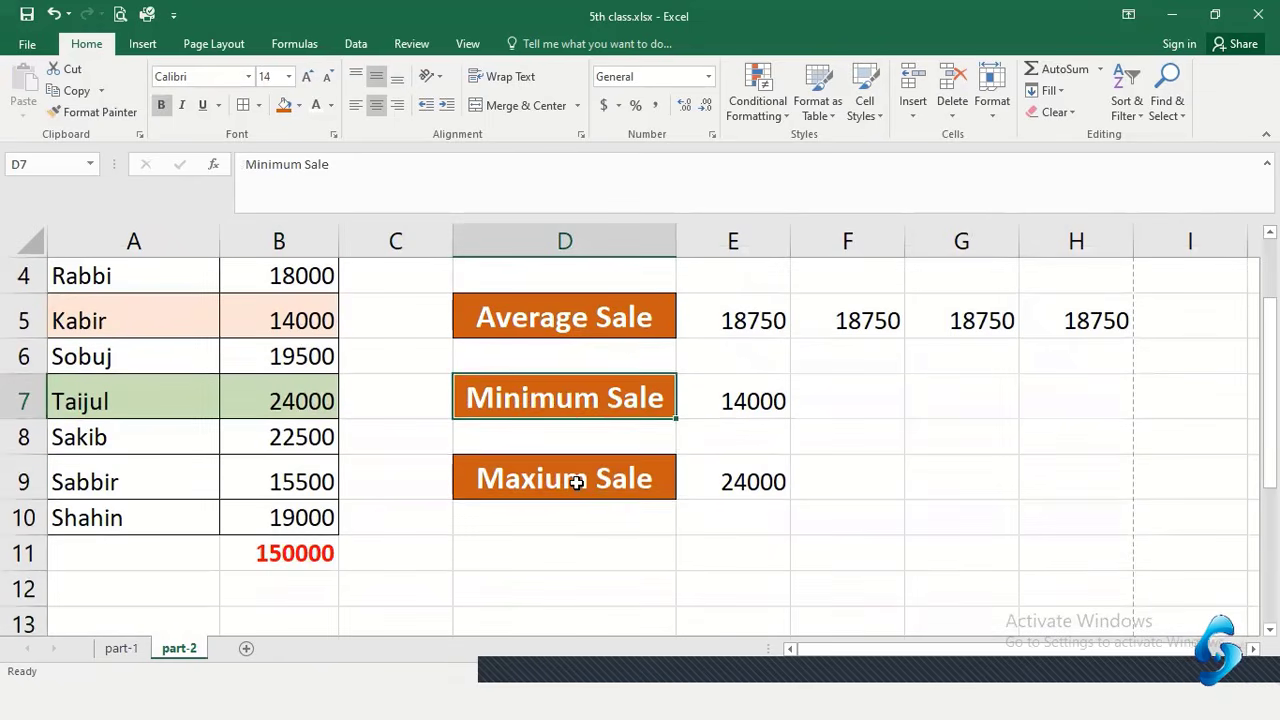
click(576, 484)
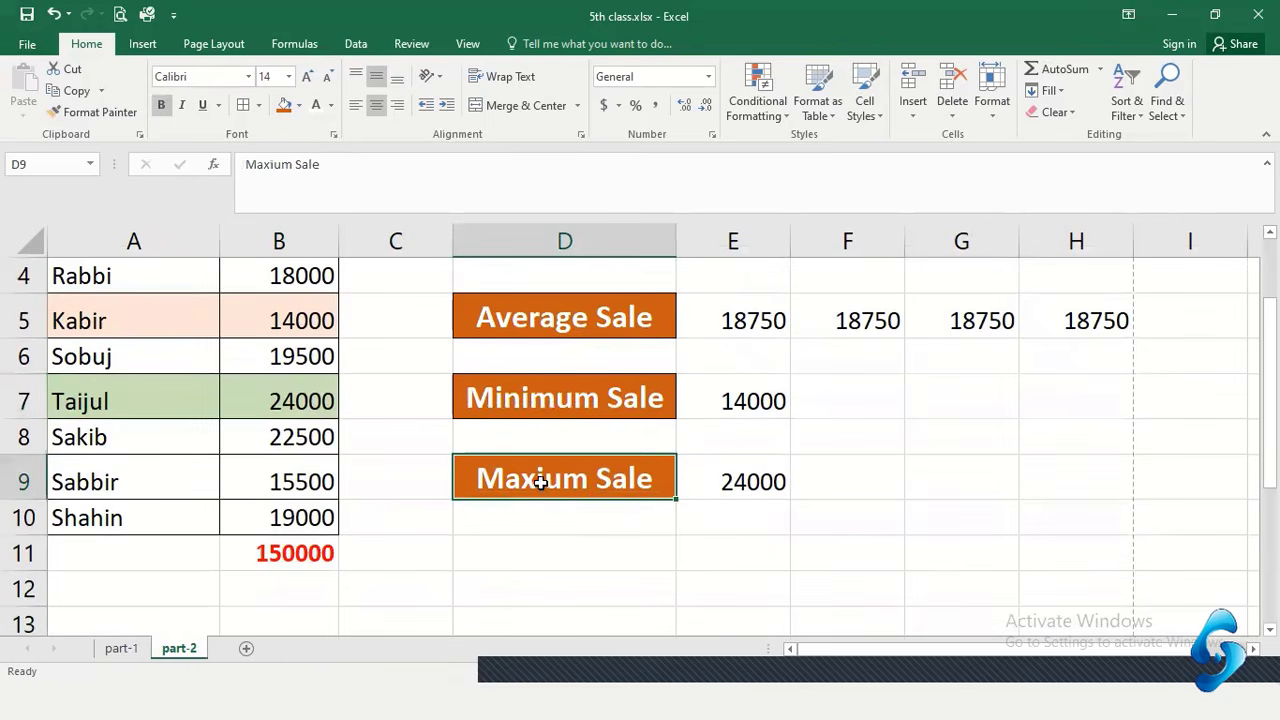
click(740, 486)
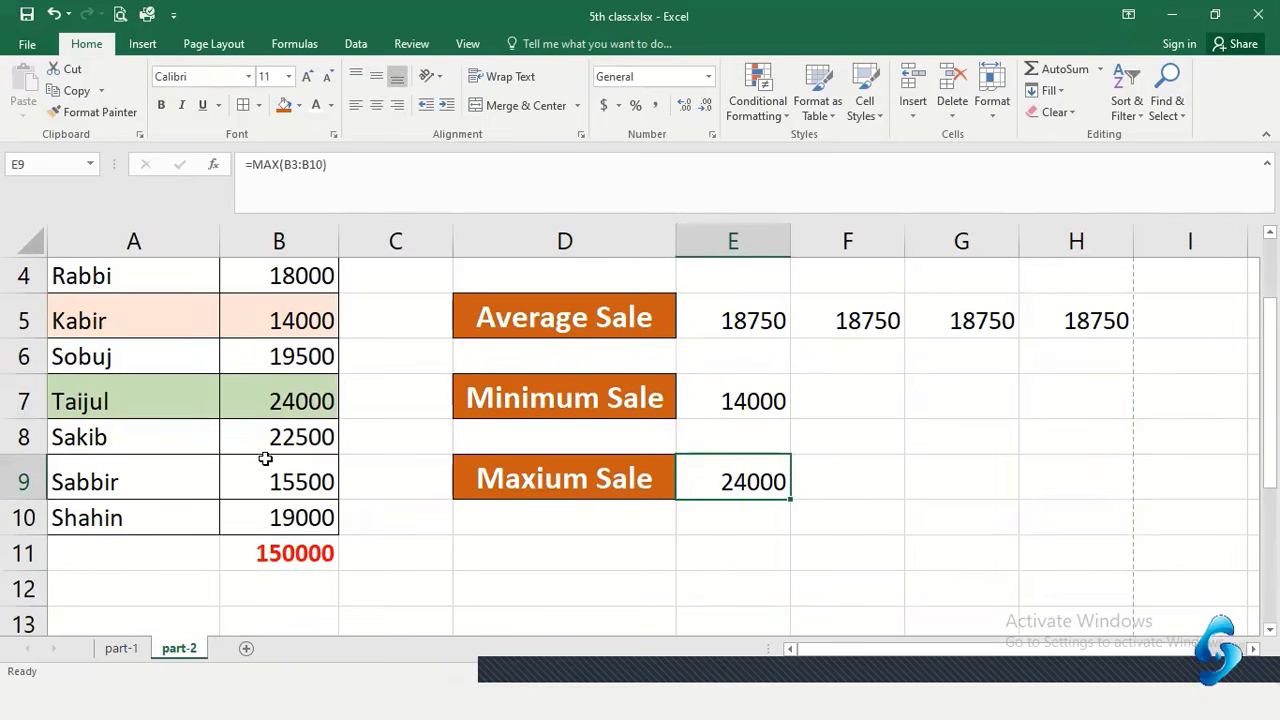
scroll(766, 497, up, 2)
drag(576, 368, 737, 606)
click(832, 562)
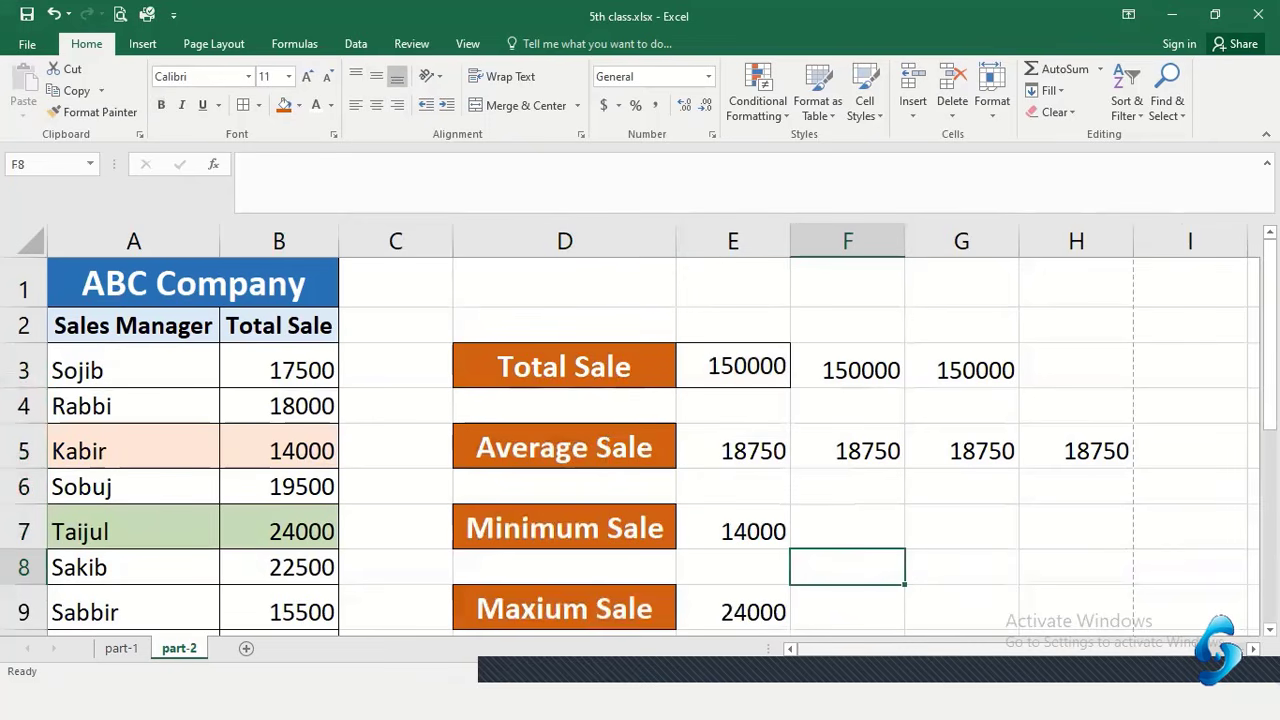
click(1058, 362)
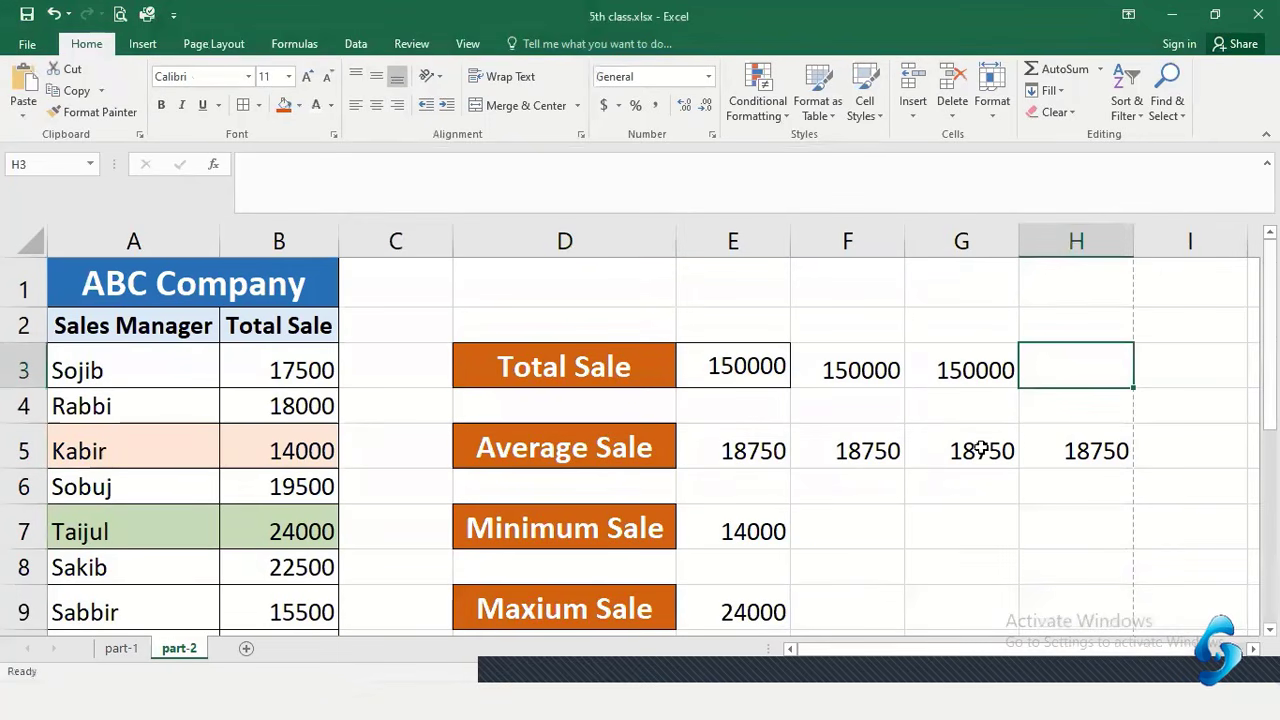
scroll(718, 511, down, 2)
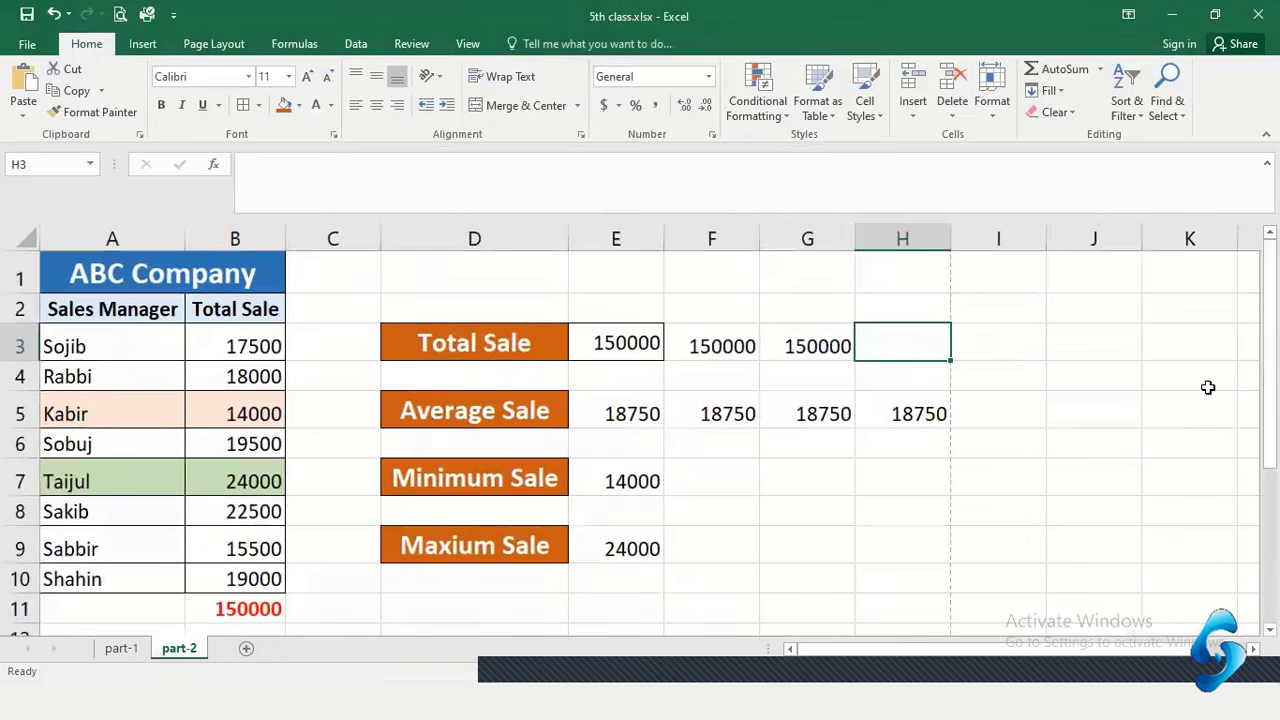
click(1035, 399)
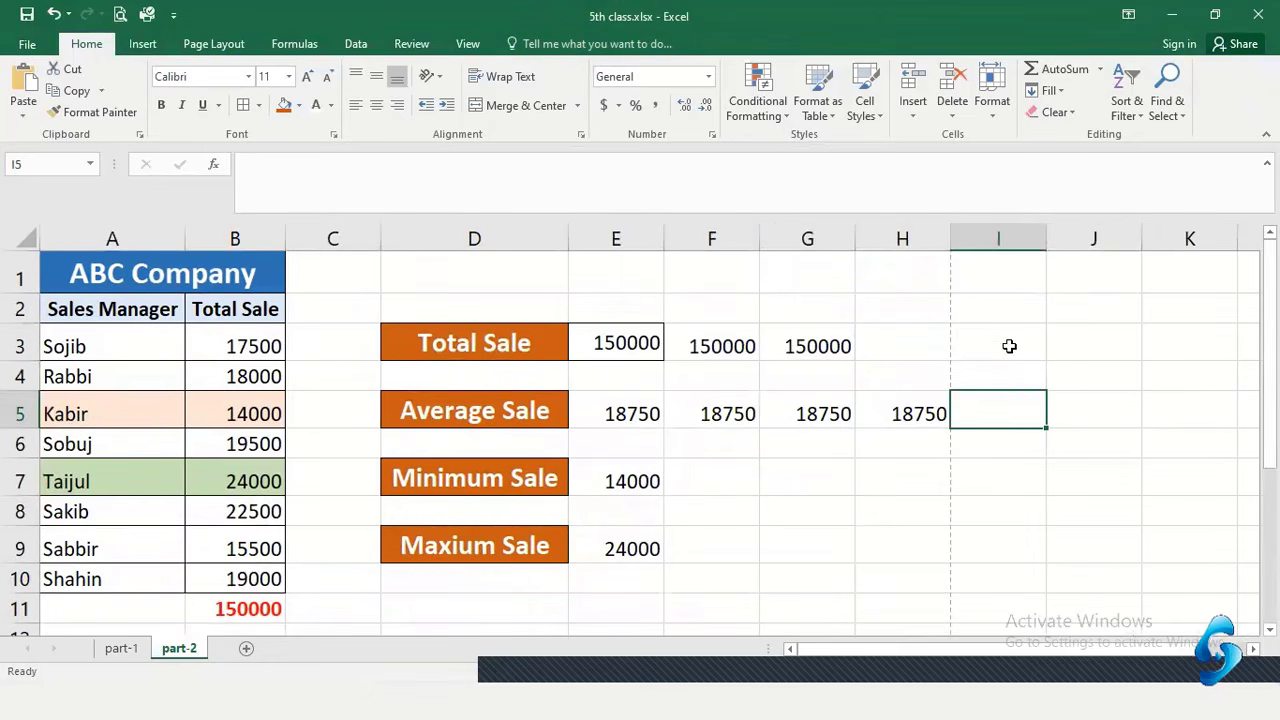
Copy the ABC Company table A1:B10 and paste it starting at cell I2
drag(494, 343, 482, 558)
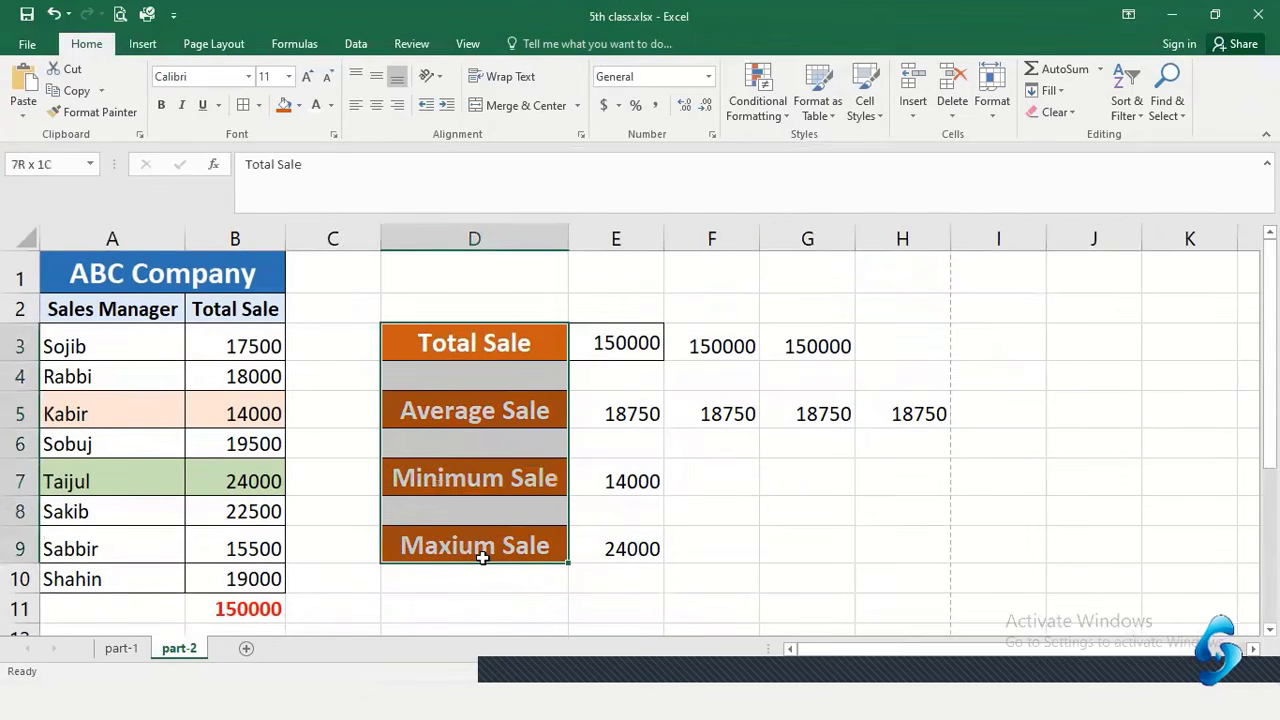
drag(110, 275, 247, 581)
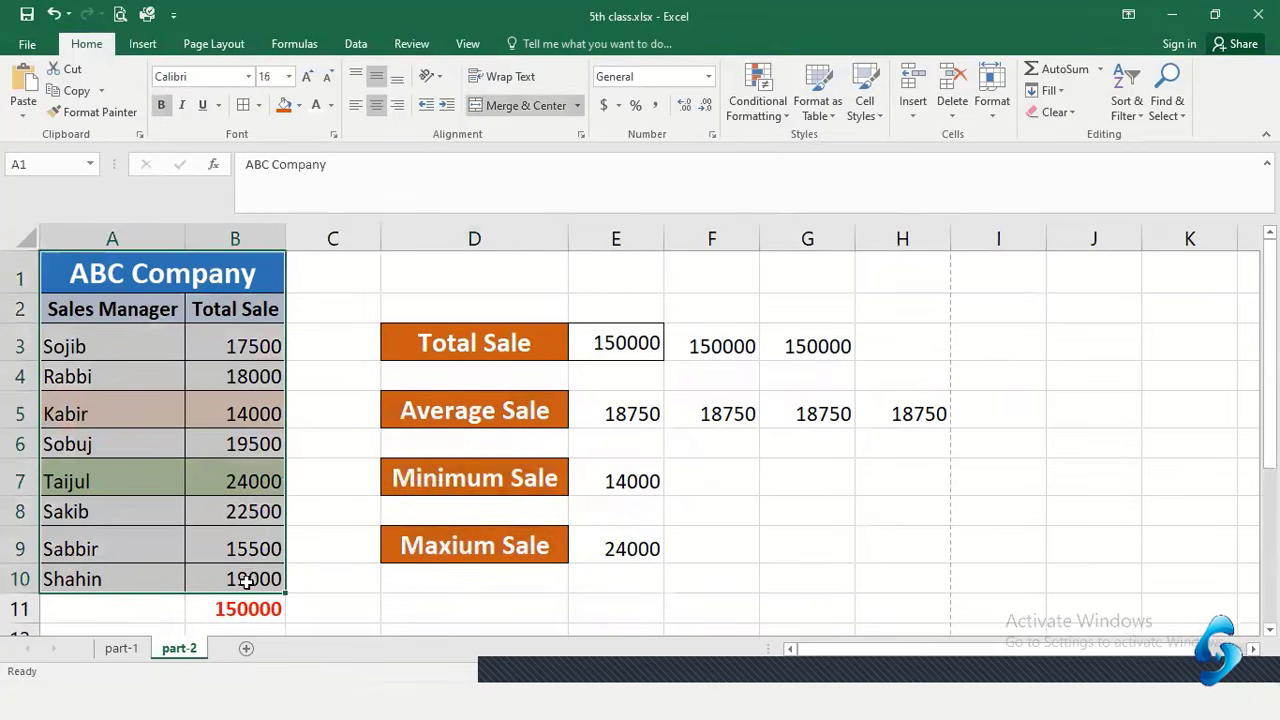
key(ctrl+c)
click(994, 311)
key(ctrl+v)
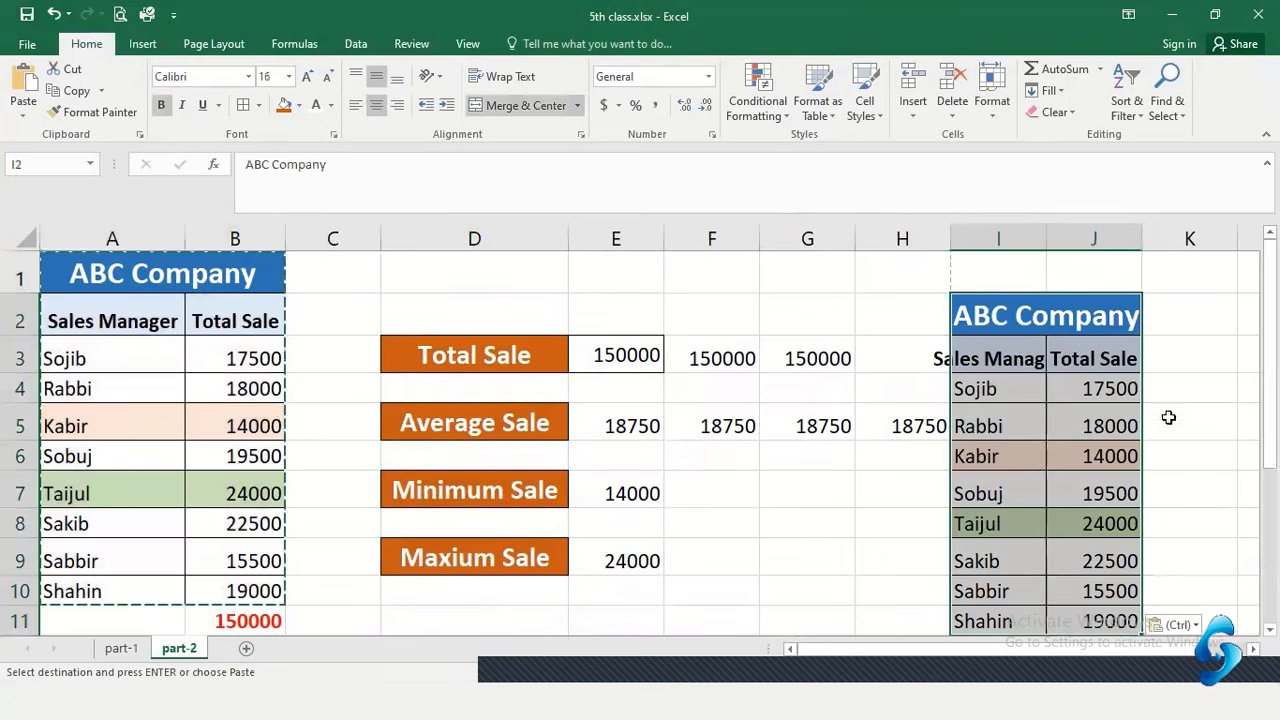
Autofit columns I and J so Sales Manager shows fully, and clear the copy marquee
click(1180, 396)
double_click(1142, 238)
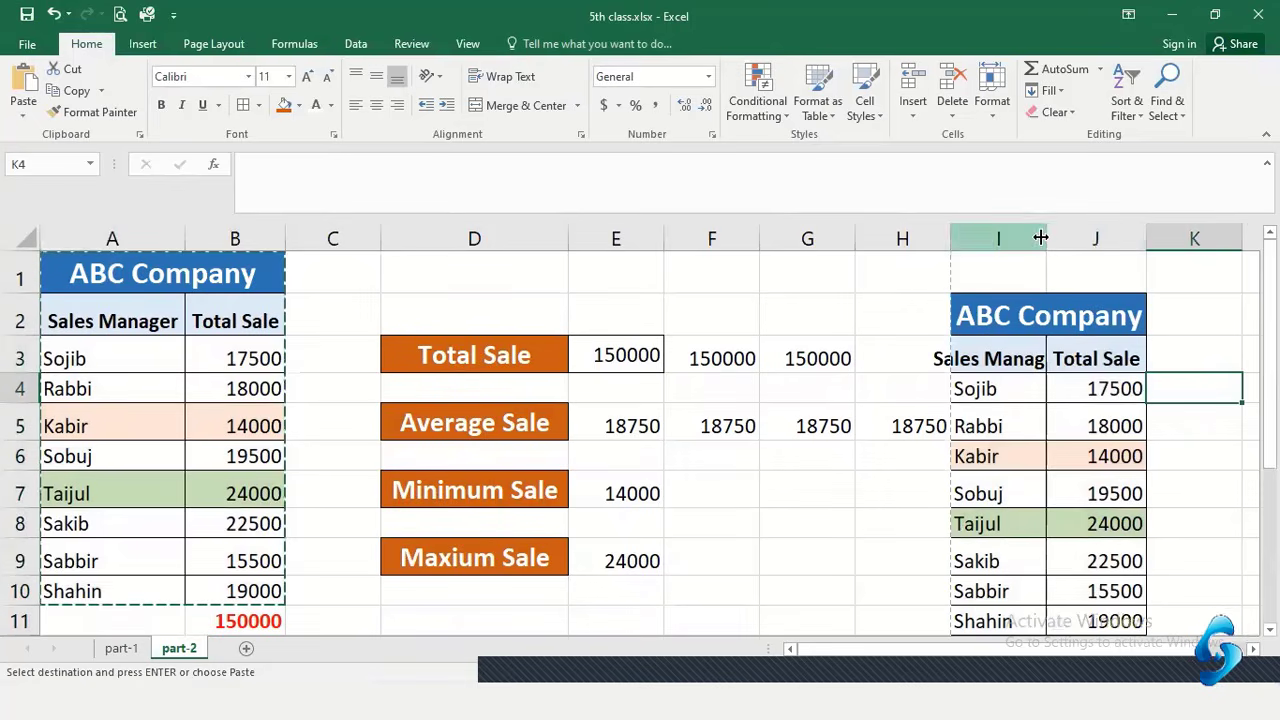
double_click(1041, 238)
click(1234, 462)
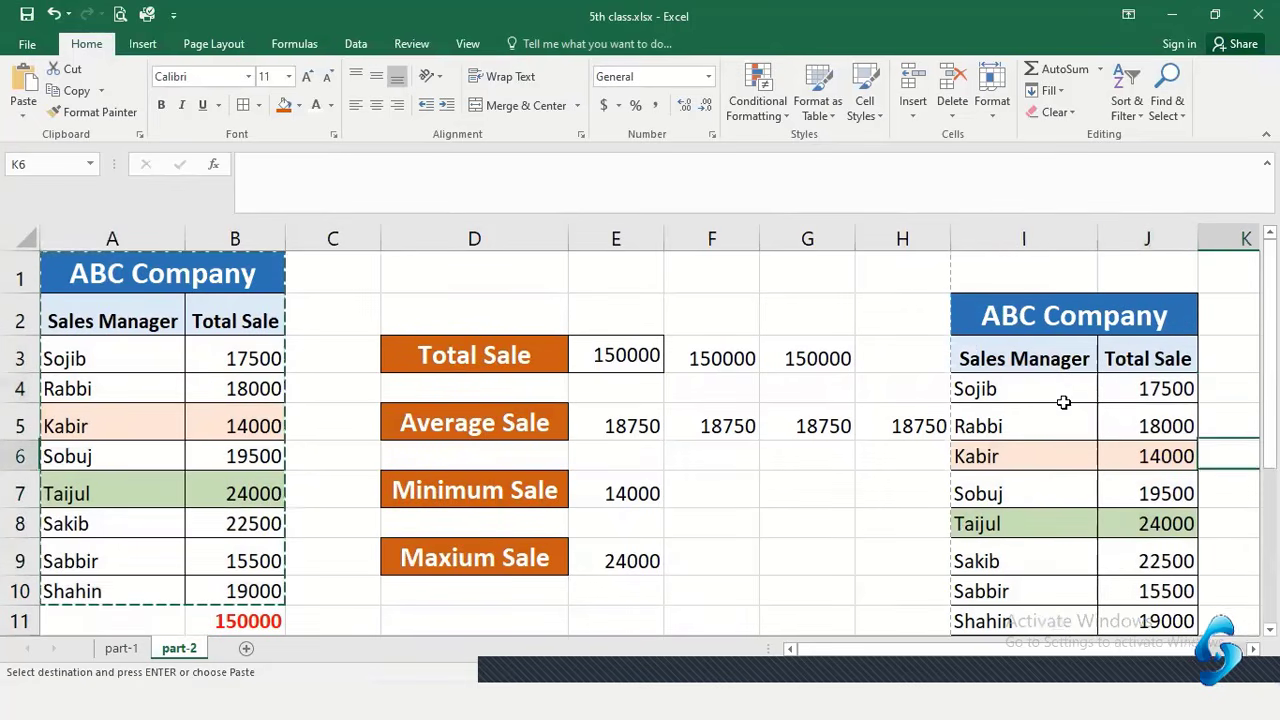
click(580, 274)
key(Escape)
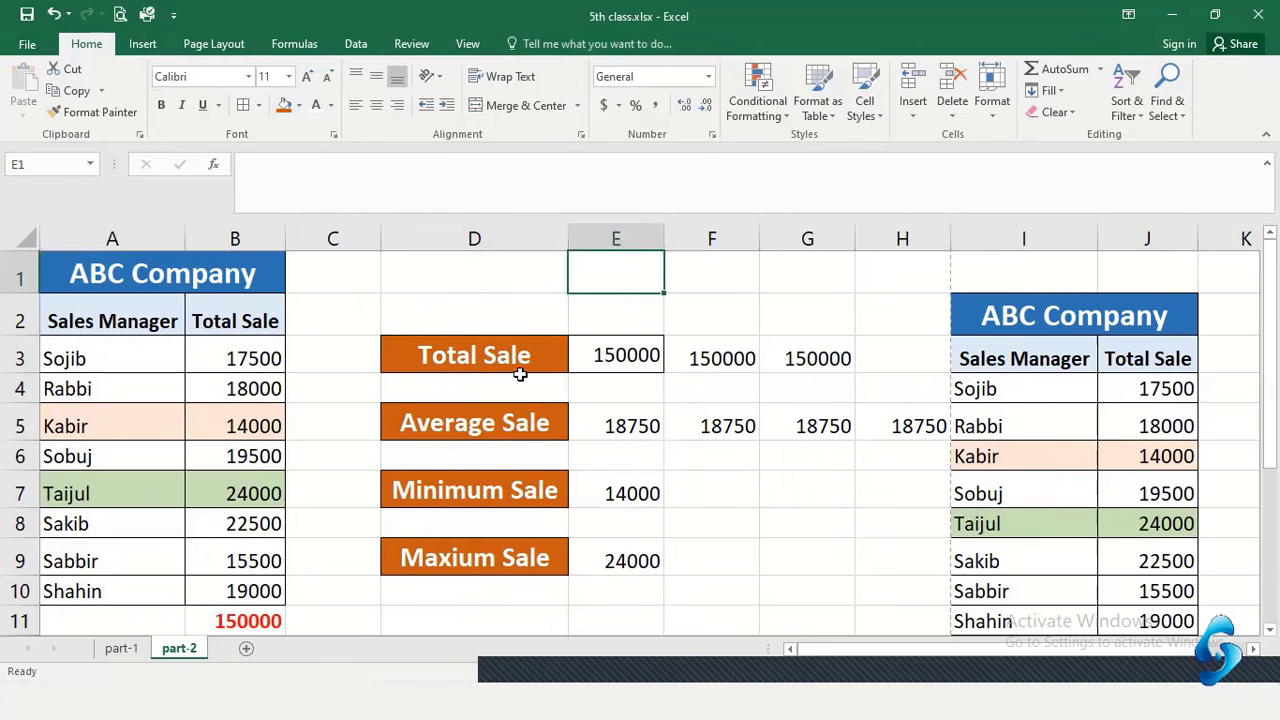
click(628, 302)
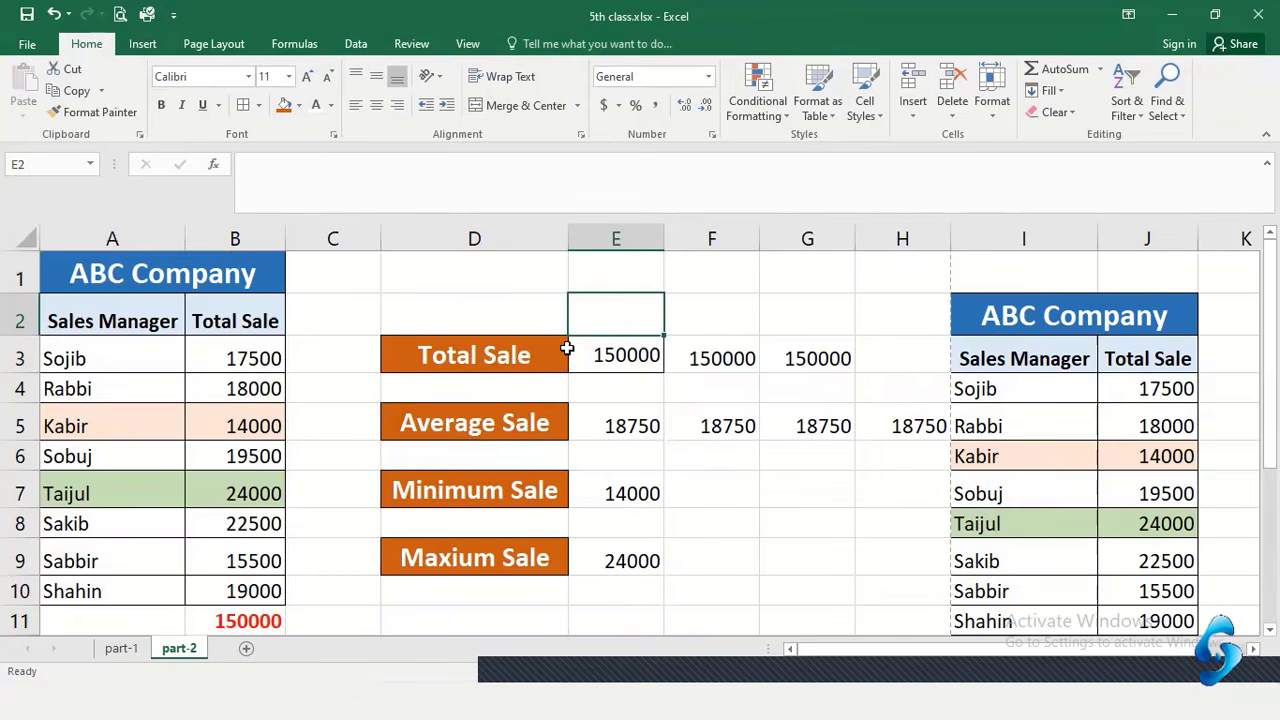
ctrl+scroll(571, 355, down, 1)
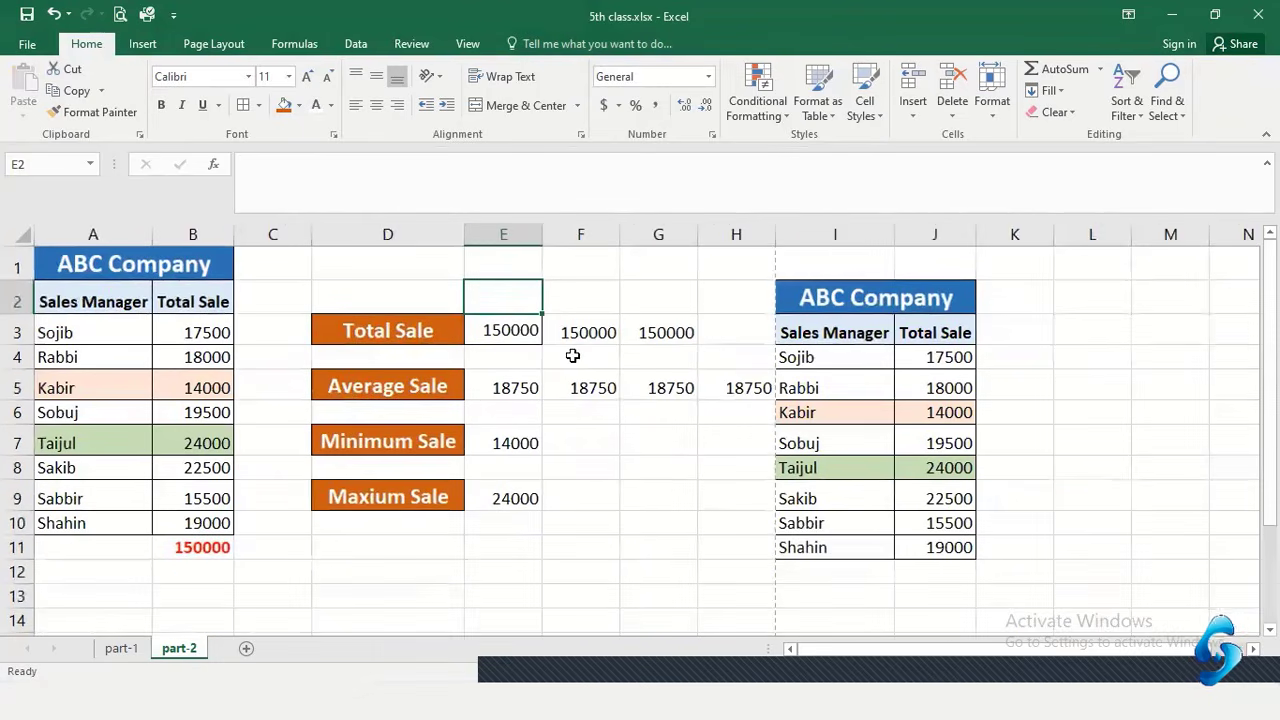
click(614, 263)
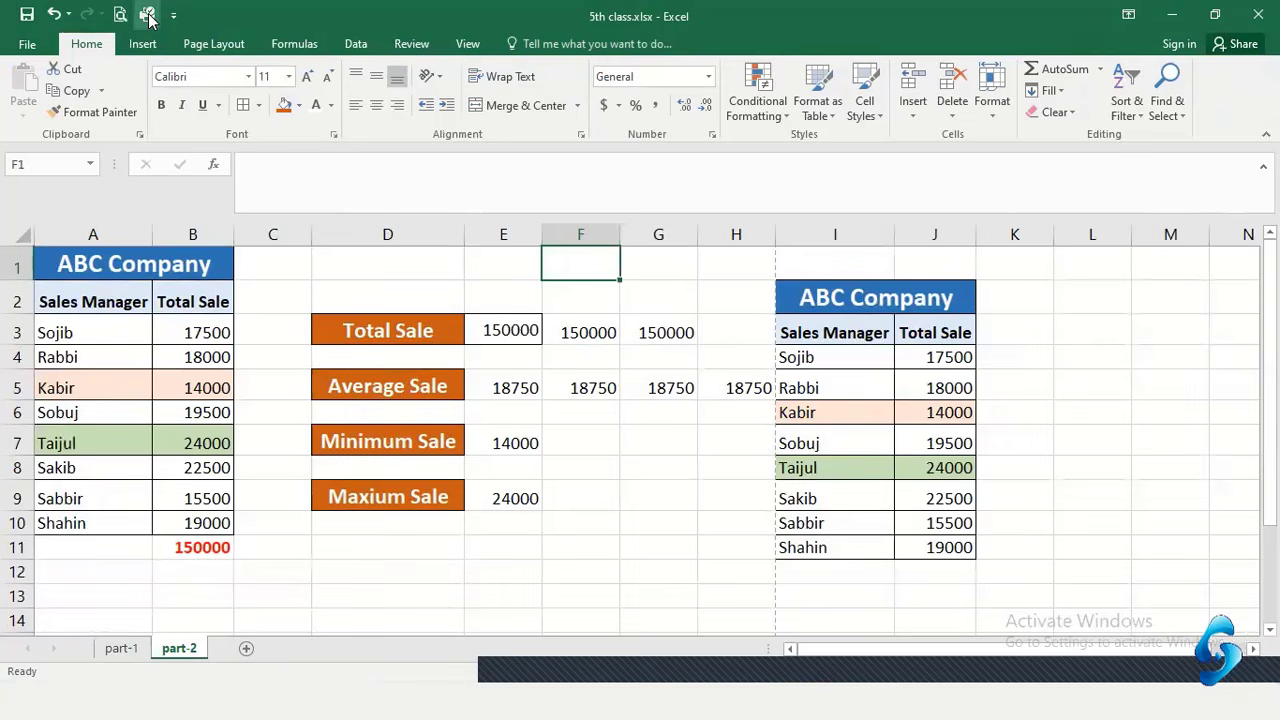
Open the part-2 sheet's print preview and step between its pages 1 and 2
click(27, 44)
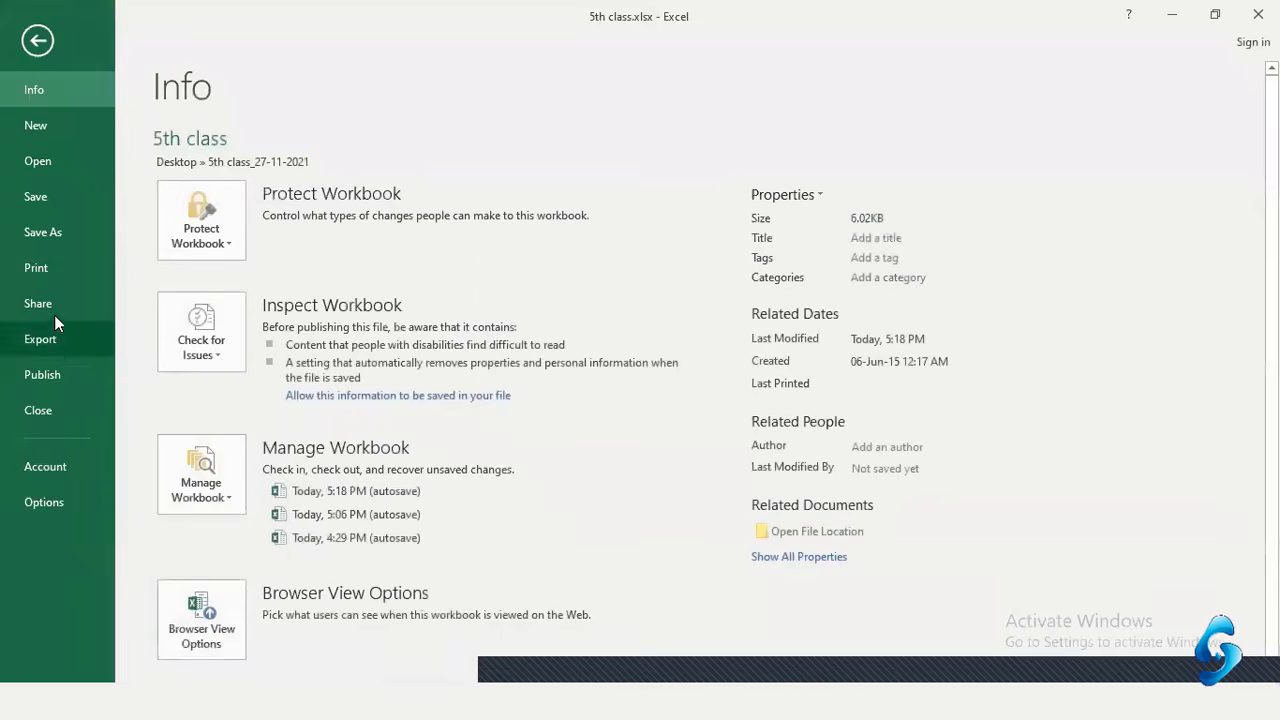
click(45, 266)
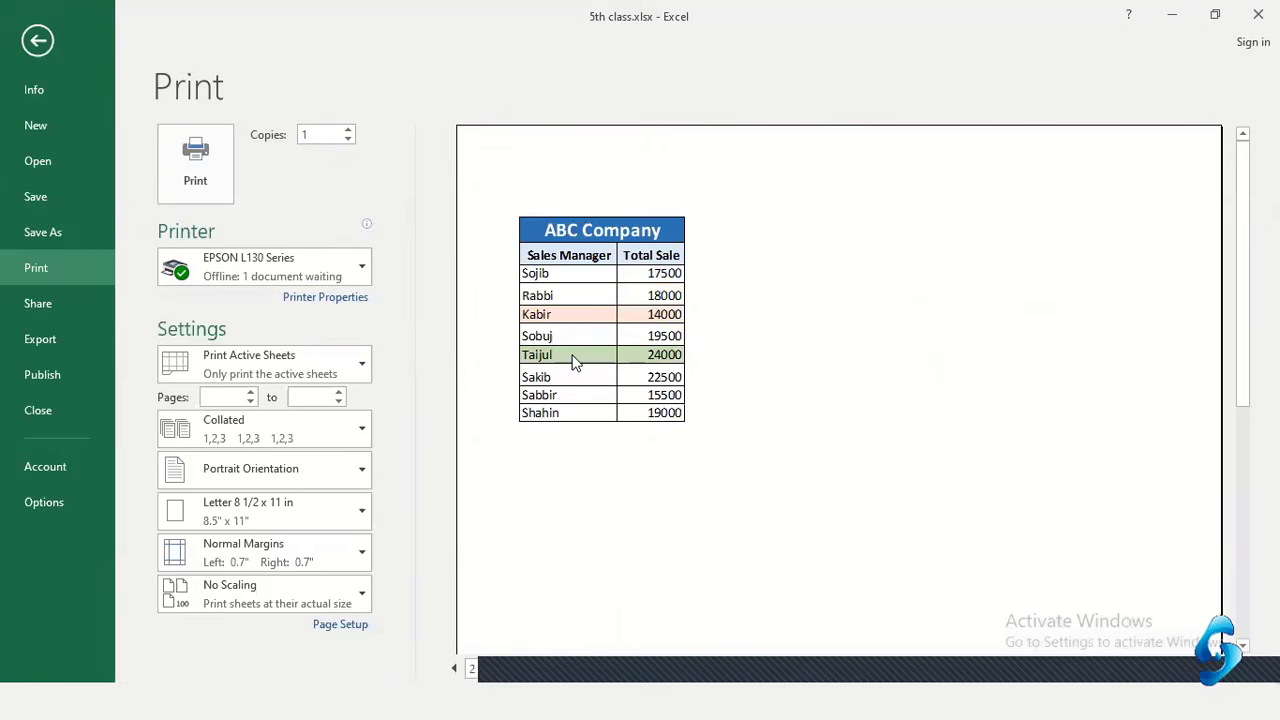
click(458, 671)
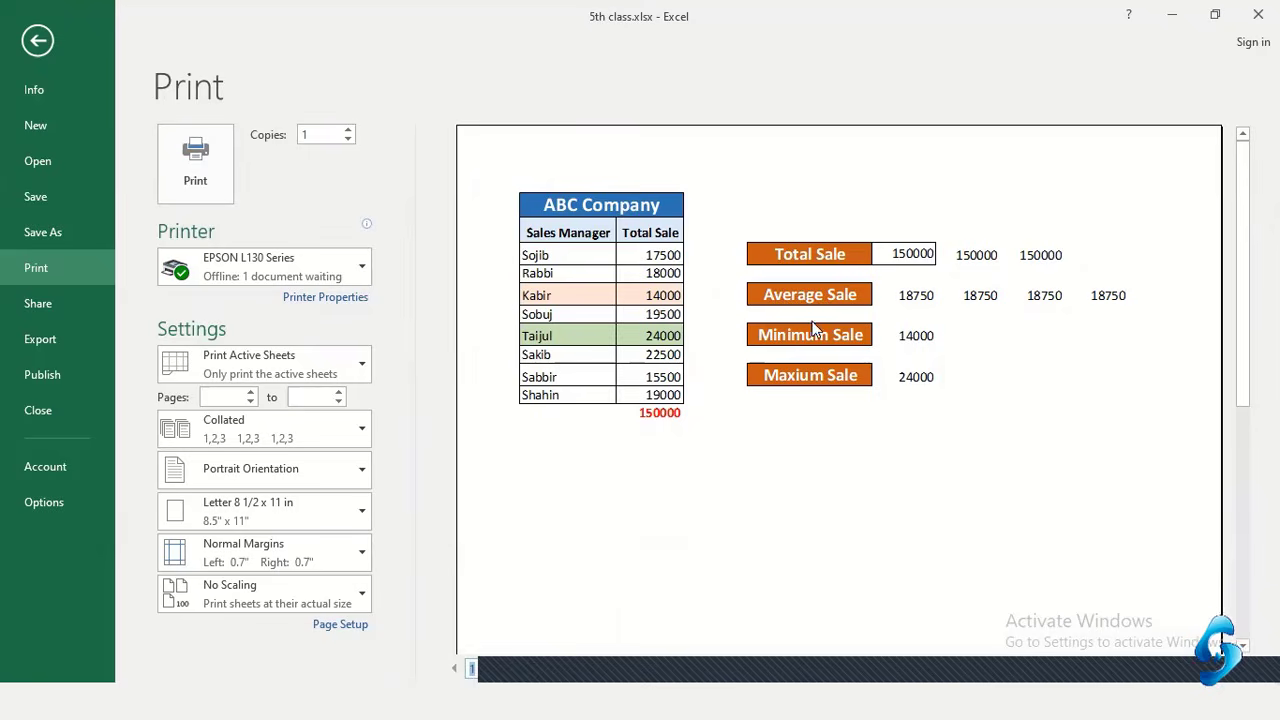
scroll(760, 370, down, 3)
double_click(763, 372)
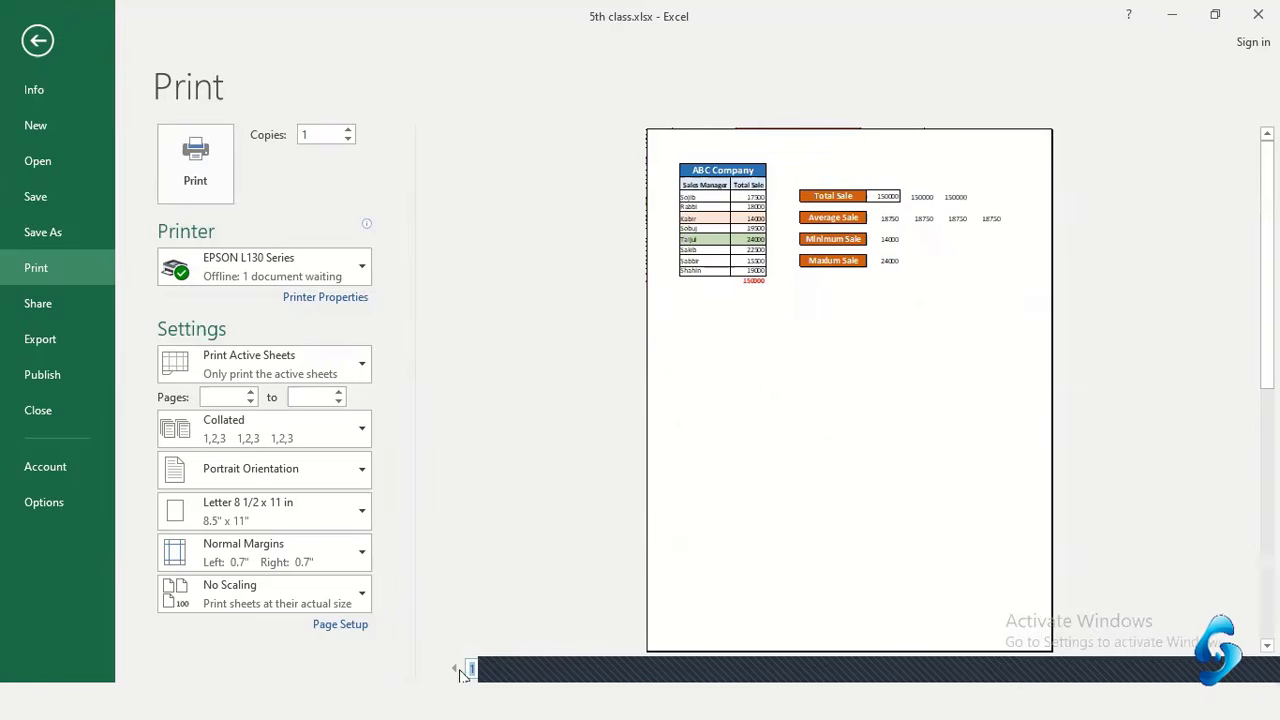
click(527, 672)
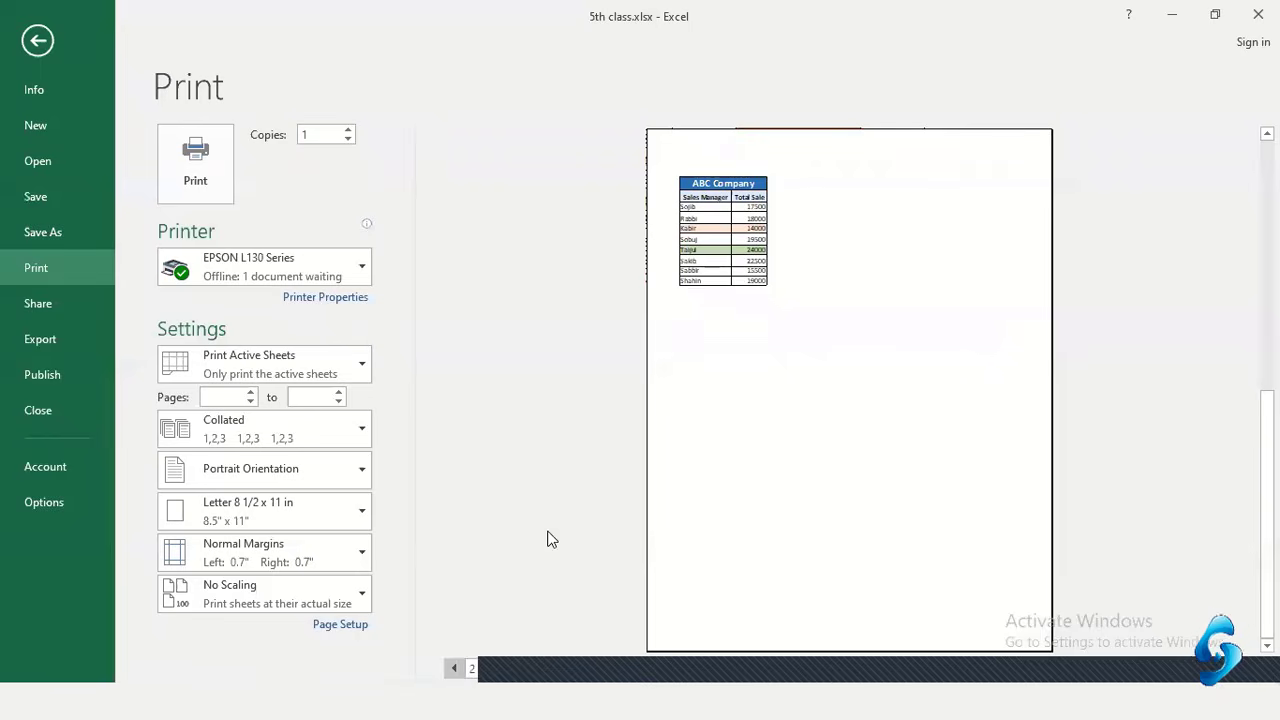
click(454, 668)
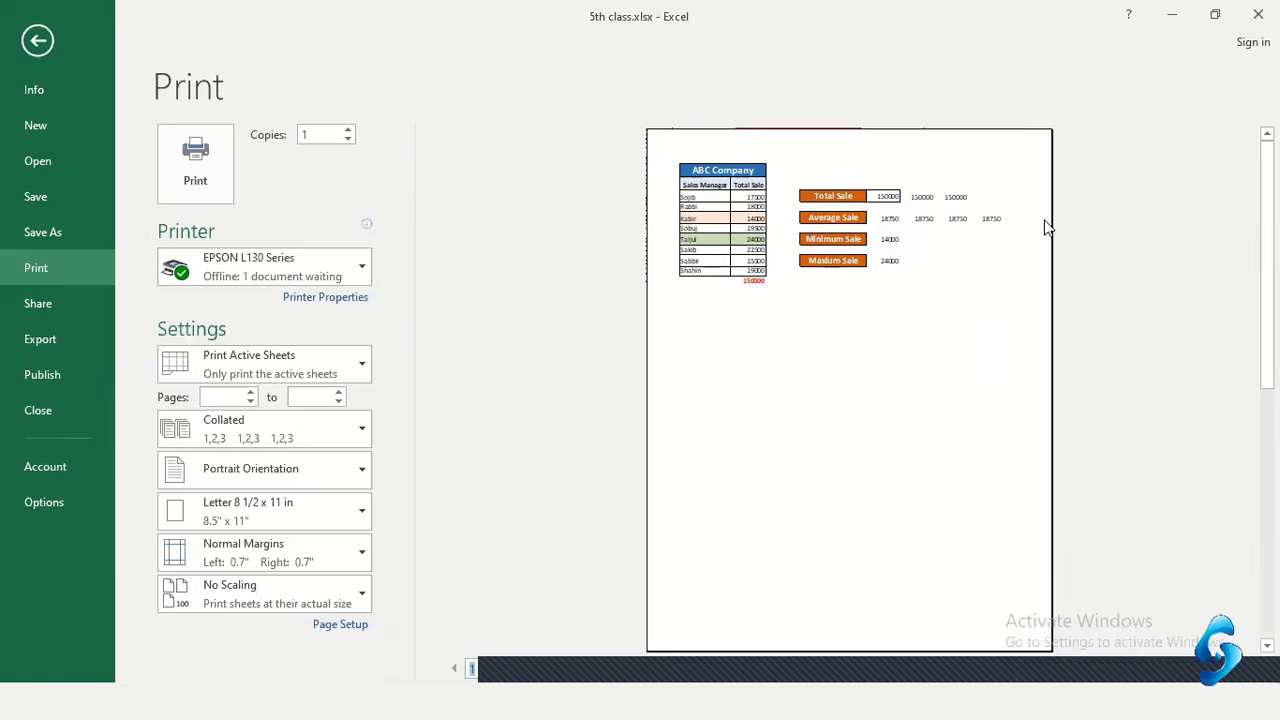
scroll(551, 651, down, 1)
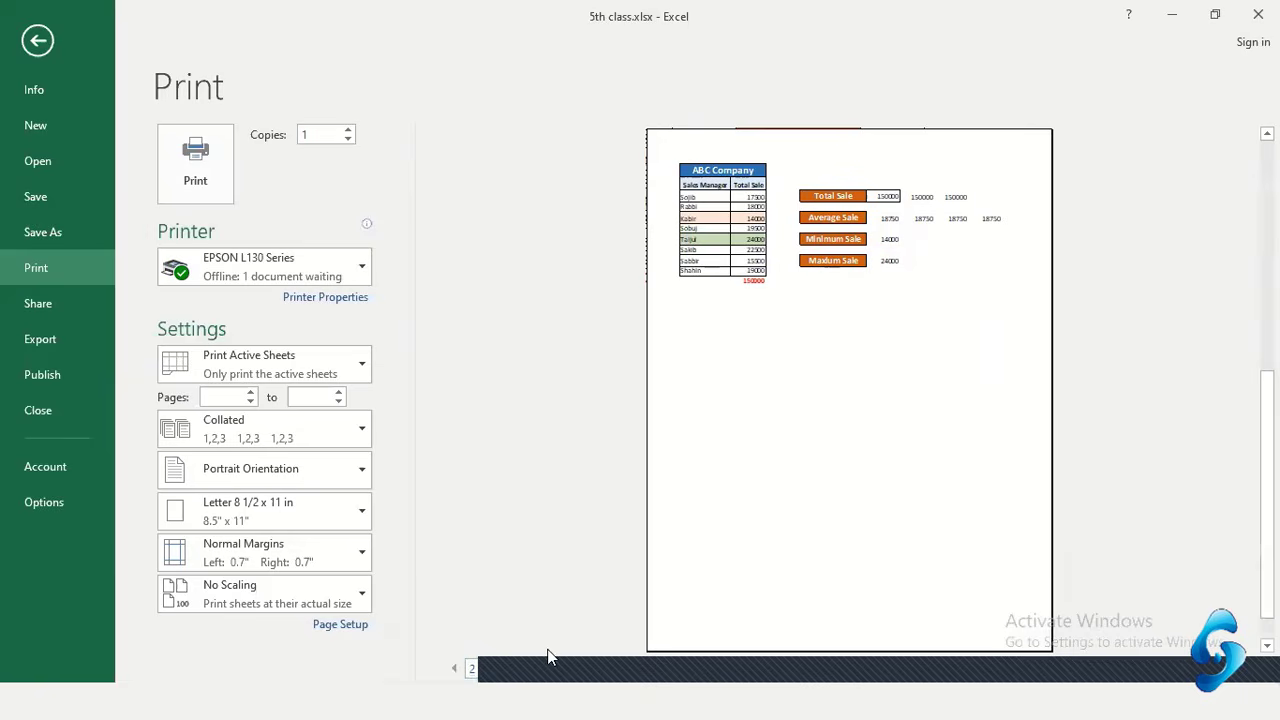
click(453, 668)
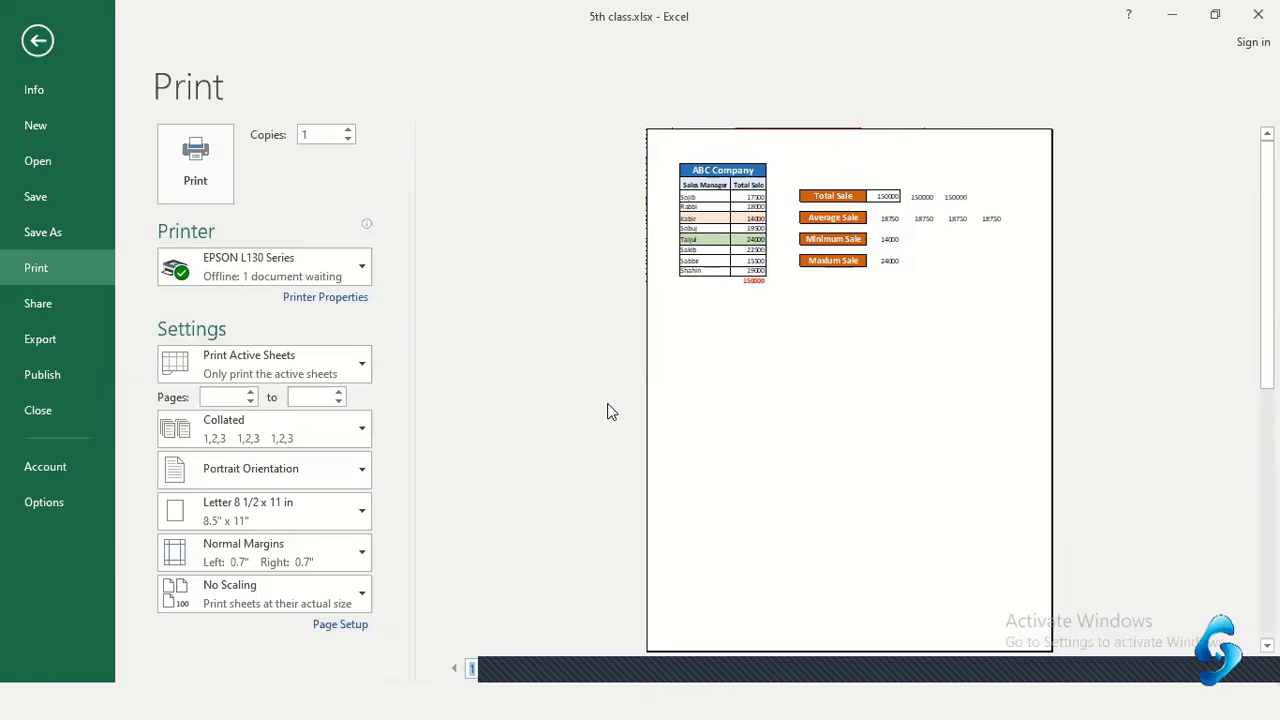
Set the print orientation to Landscape Orientation
click(298, 471)
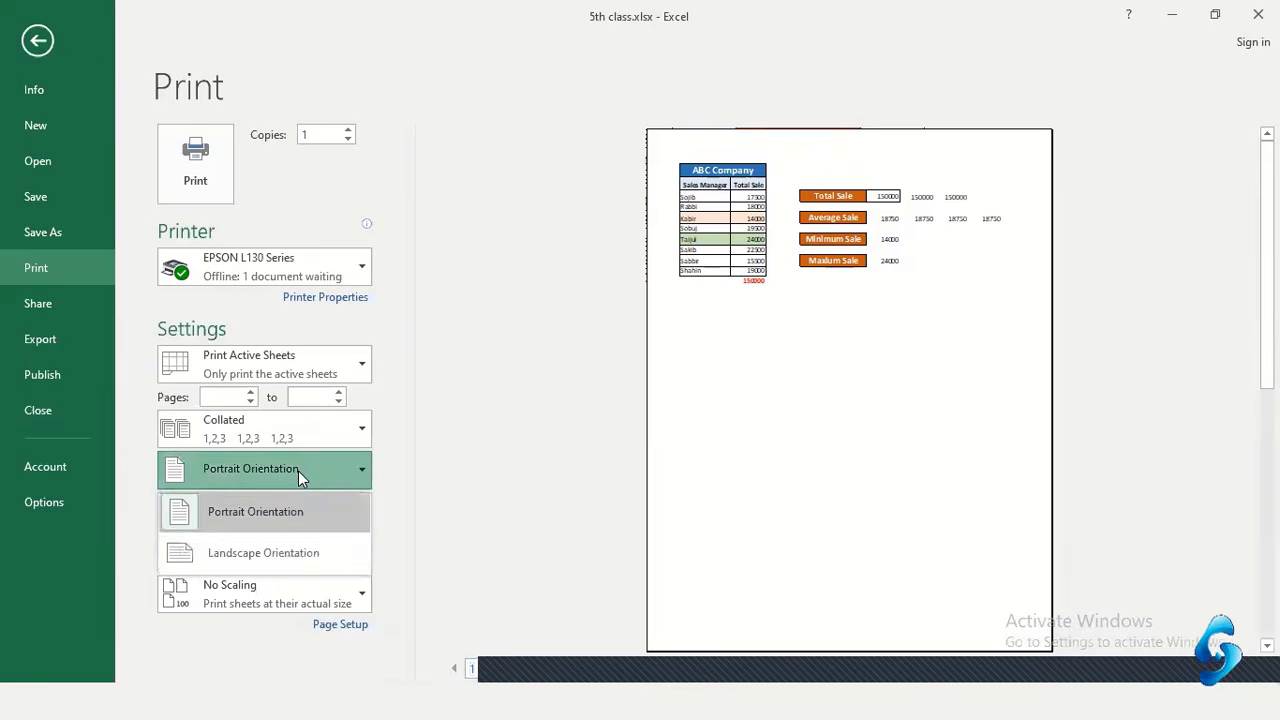
click(288, 562)
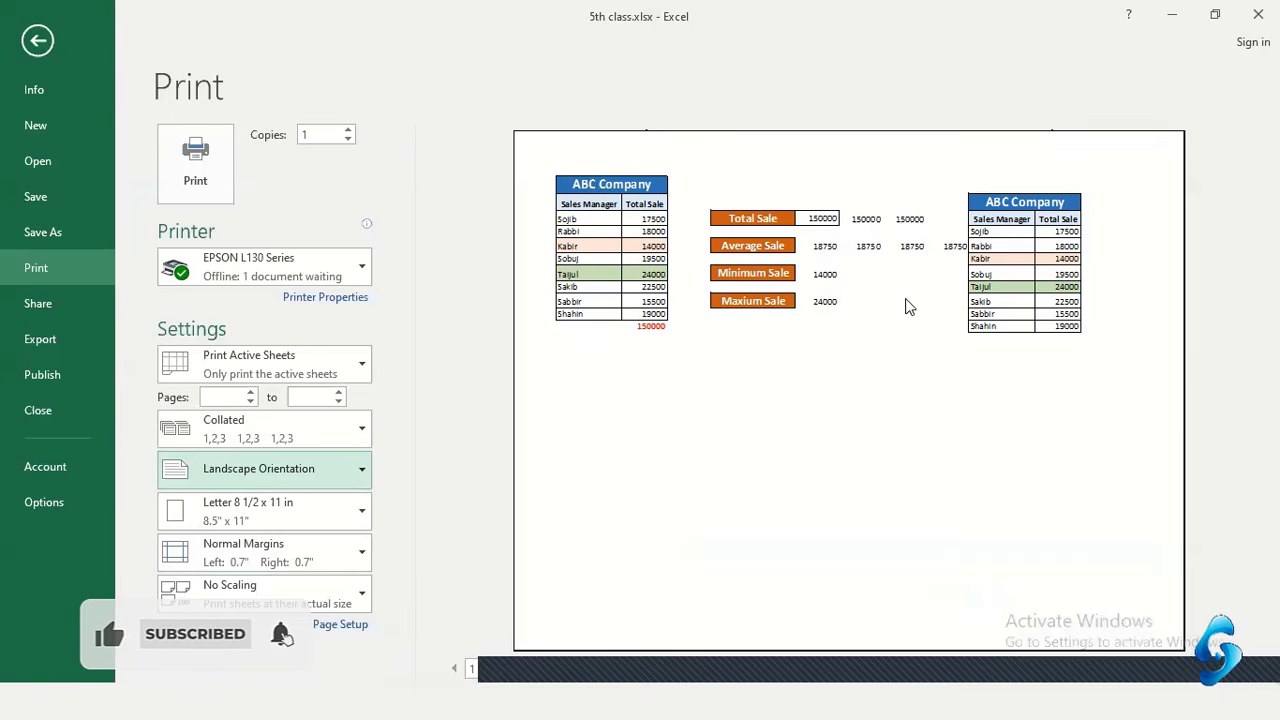
Change the paper size from Letter to A4 210 x 297 mm
click(254, 525)
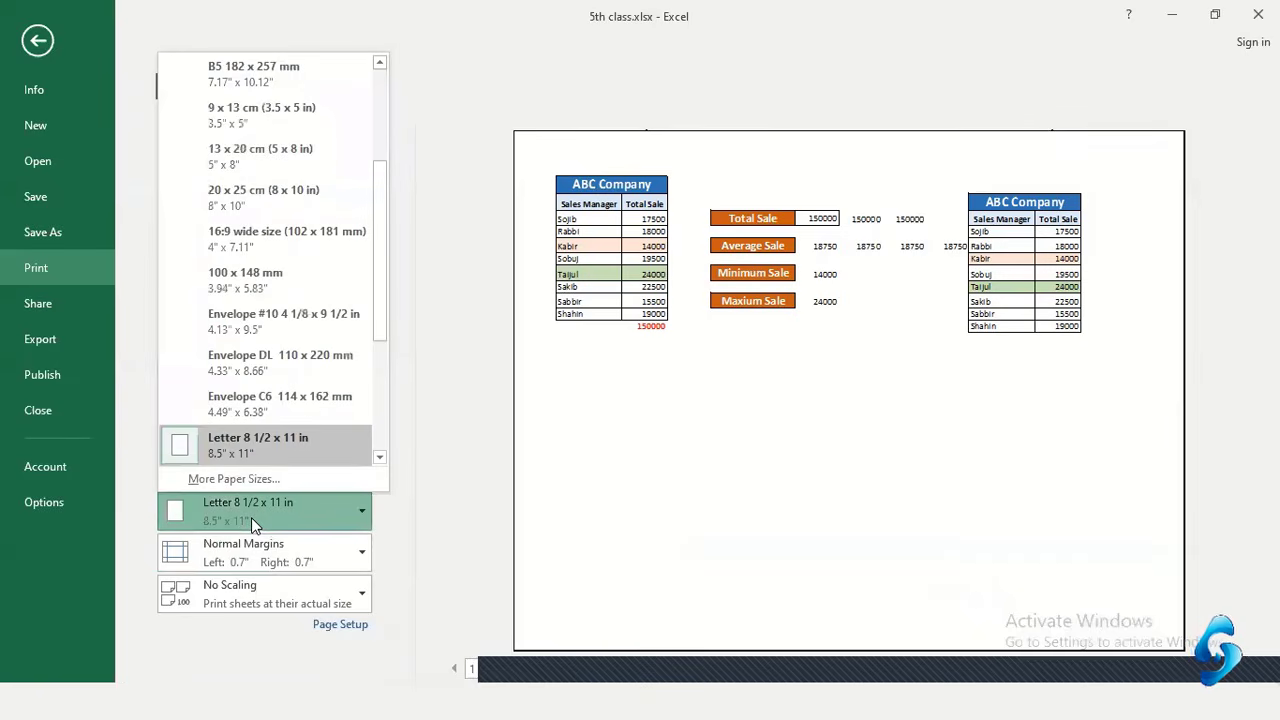
scroll(270, 446, down, 1)
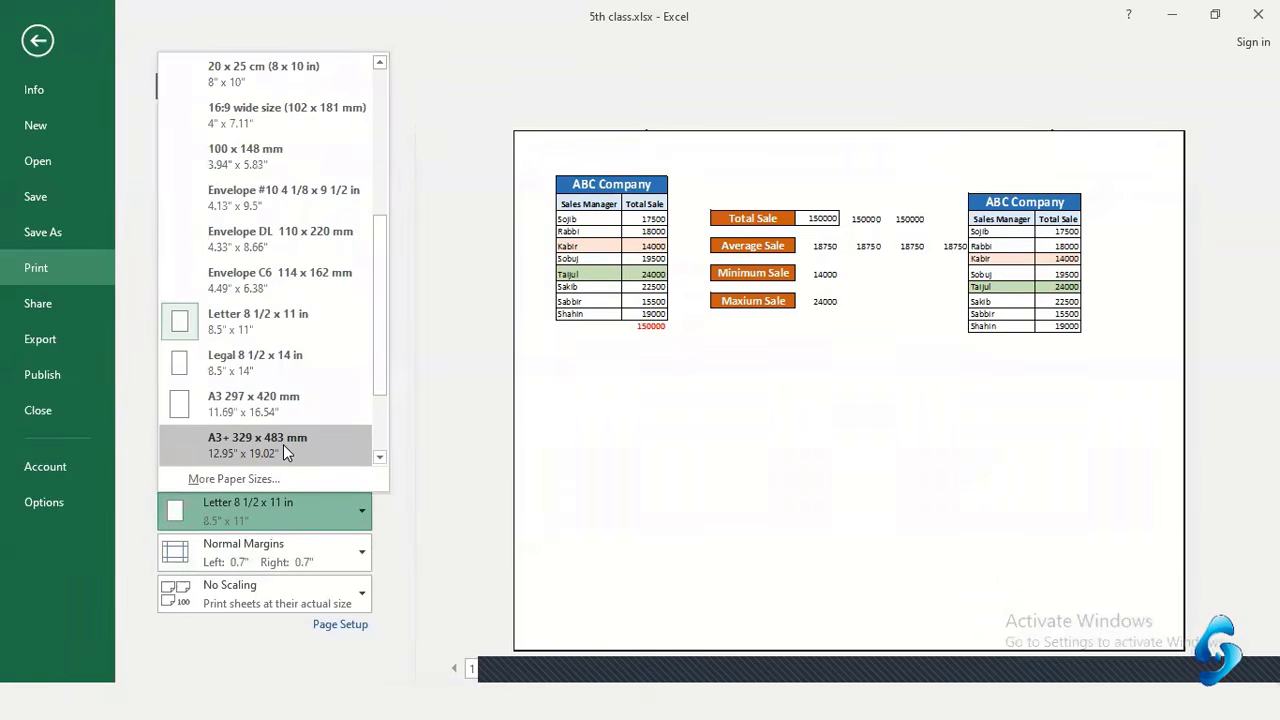
scroll(252, 404, down, 1)
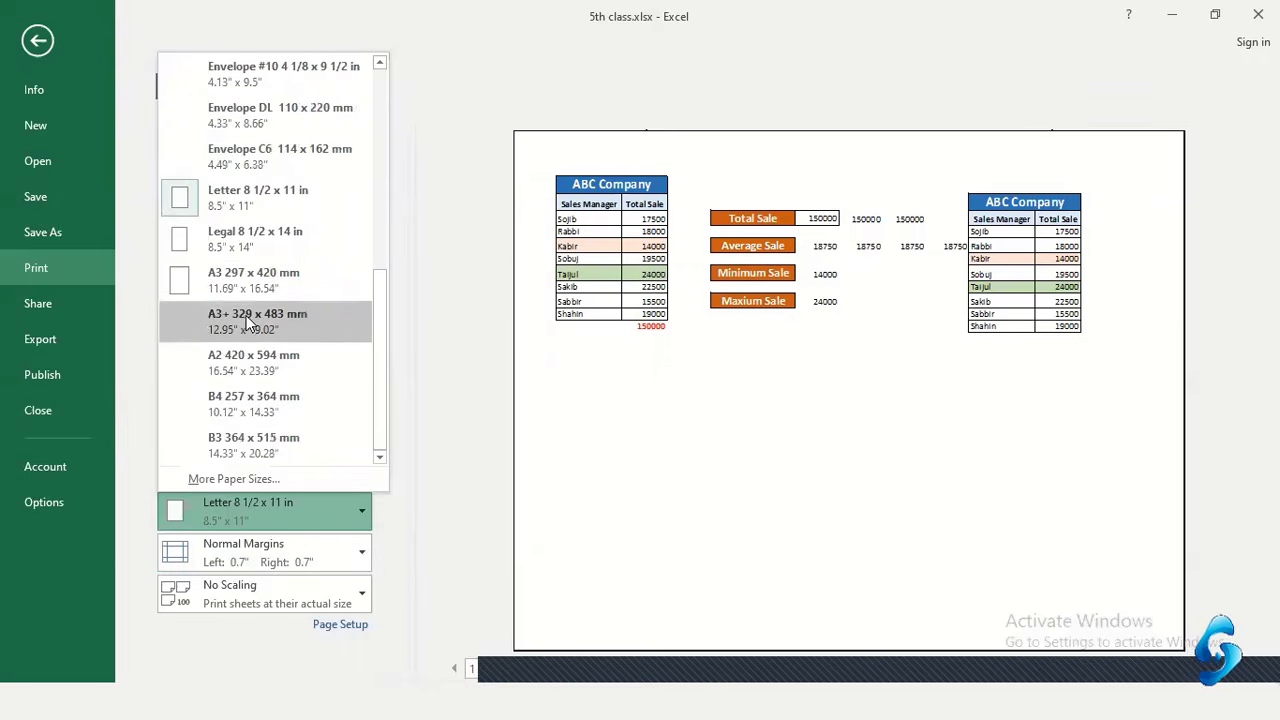
scroll(251, 433, up, 3)
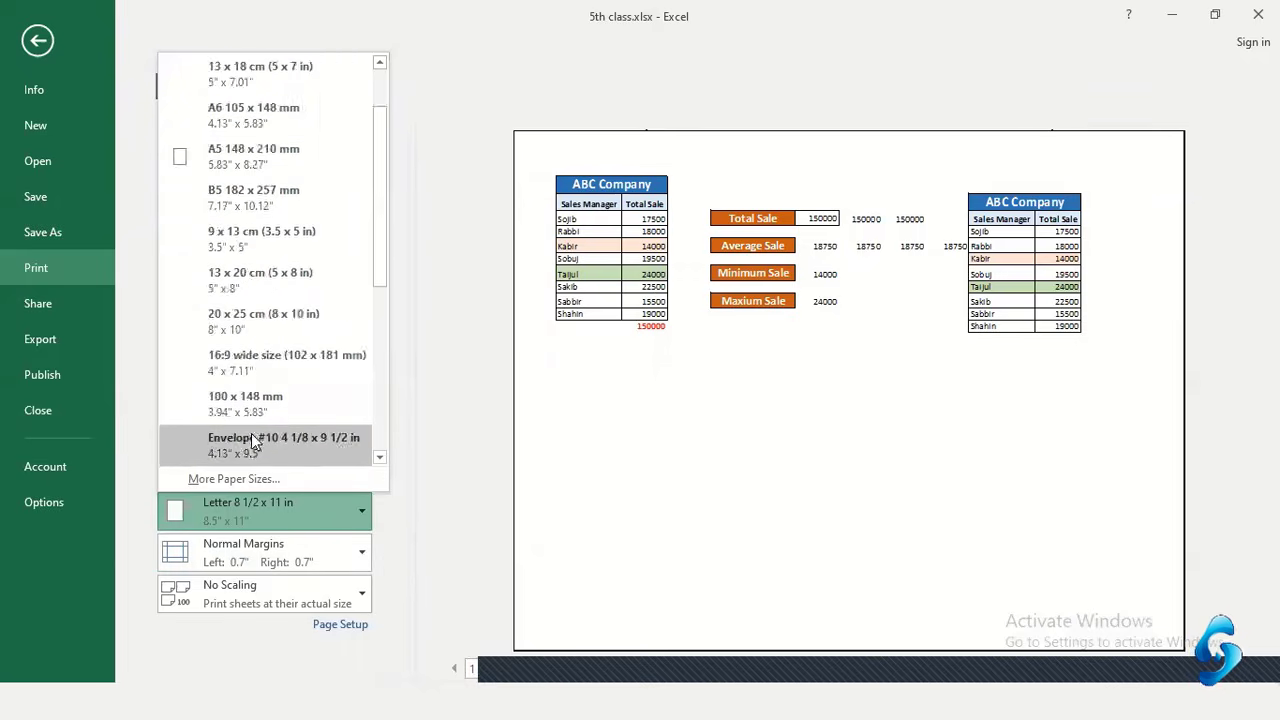
scroll(251, 433, up, 1)
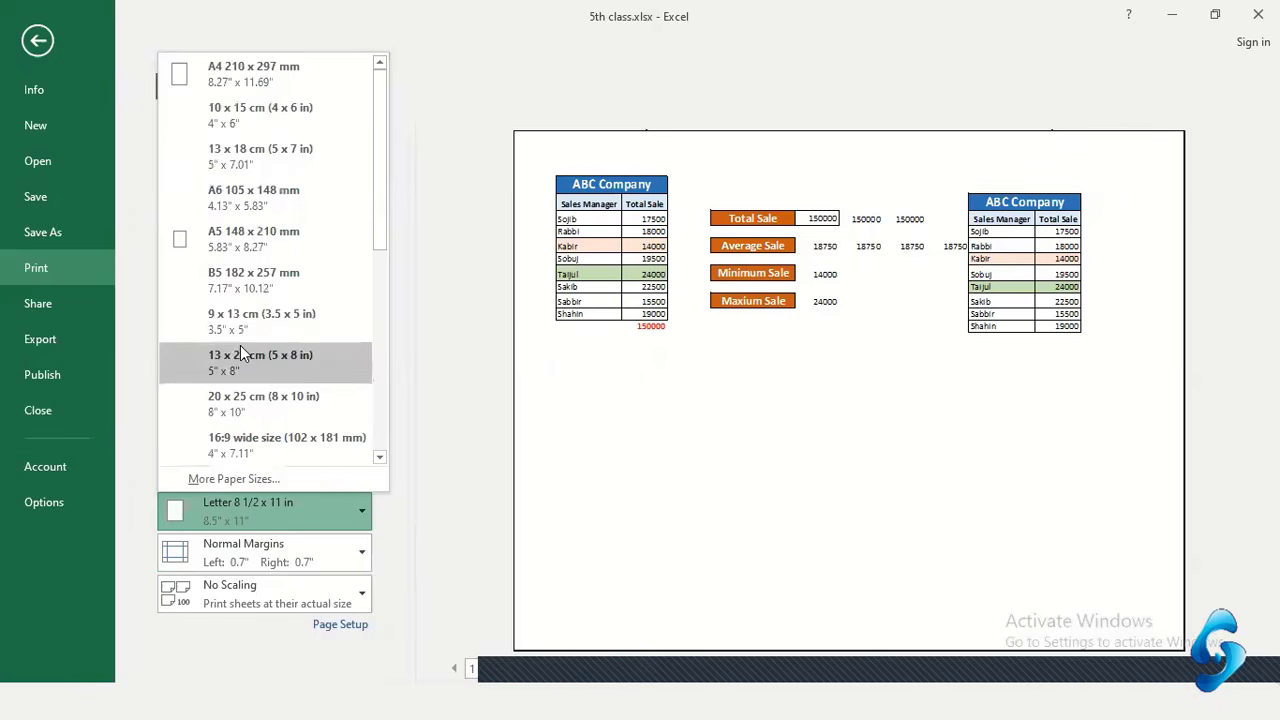
click(246, 70)
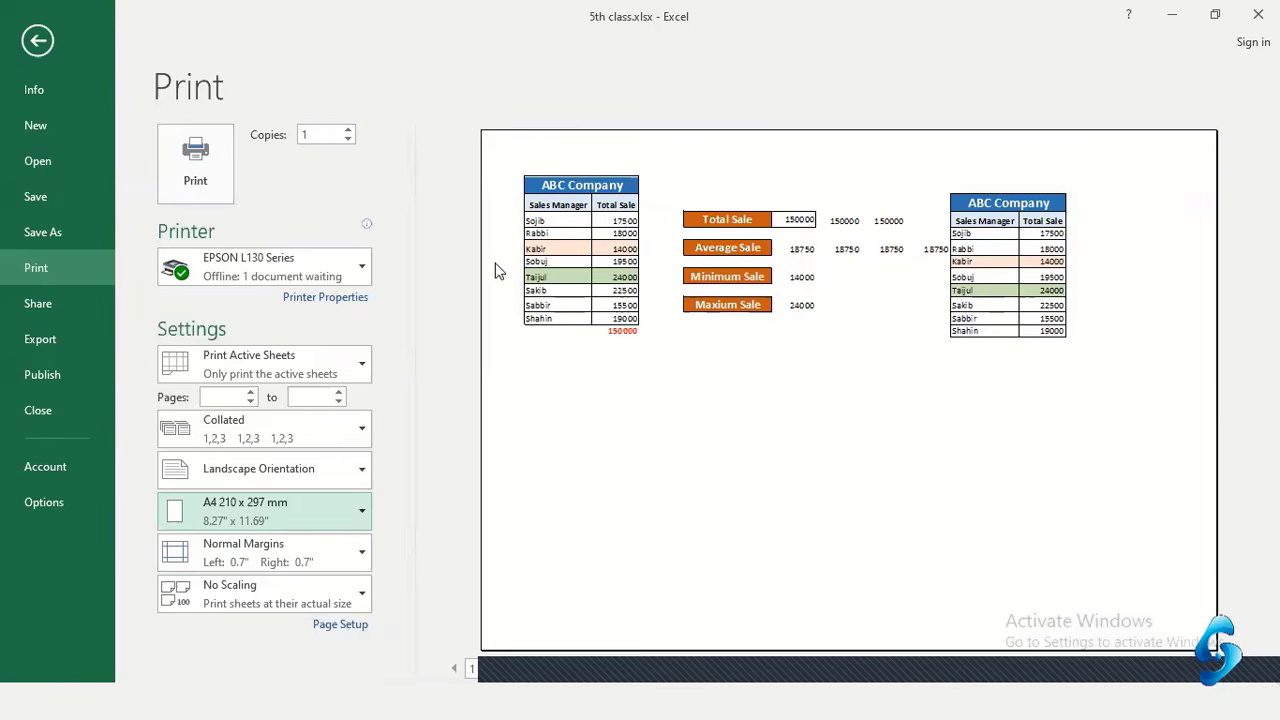
Switch to the part-1 sheet and open its print preview
click(38, 40)
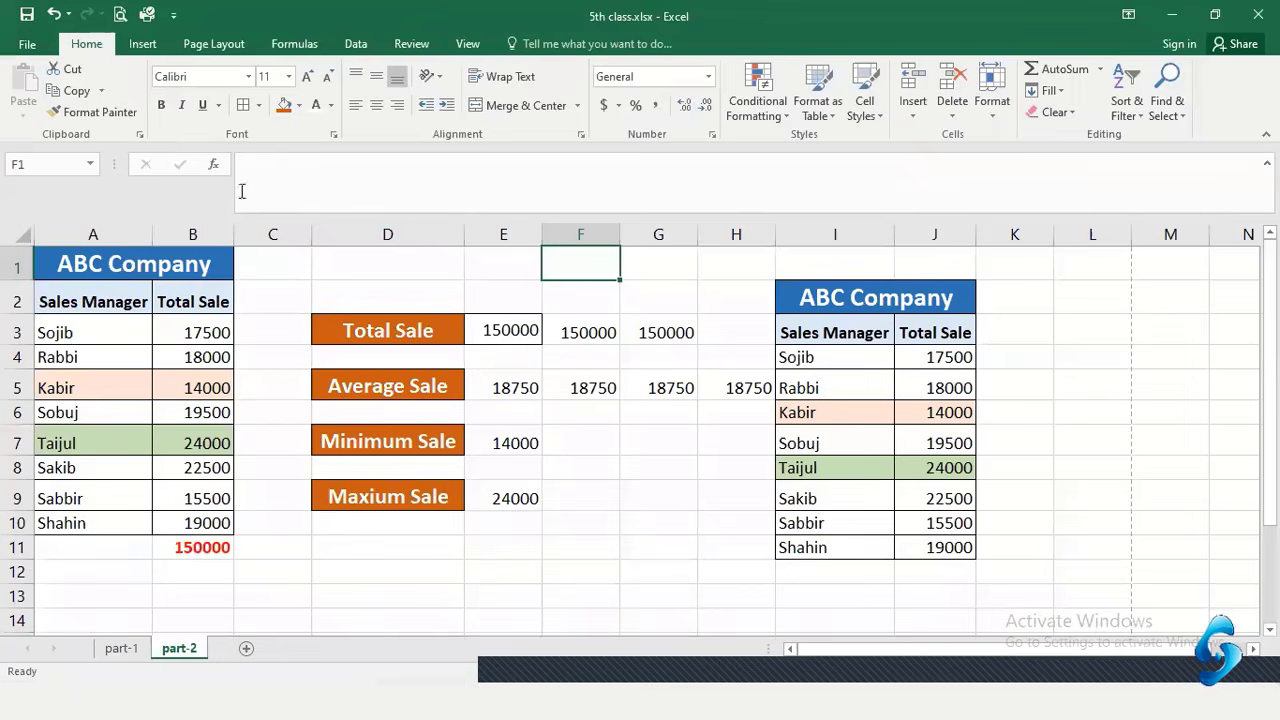
click(121, 648)
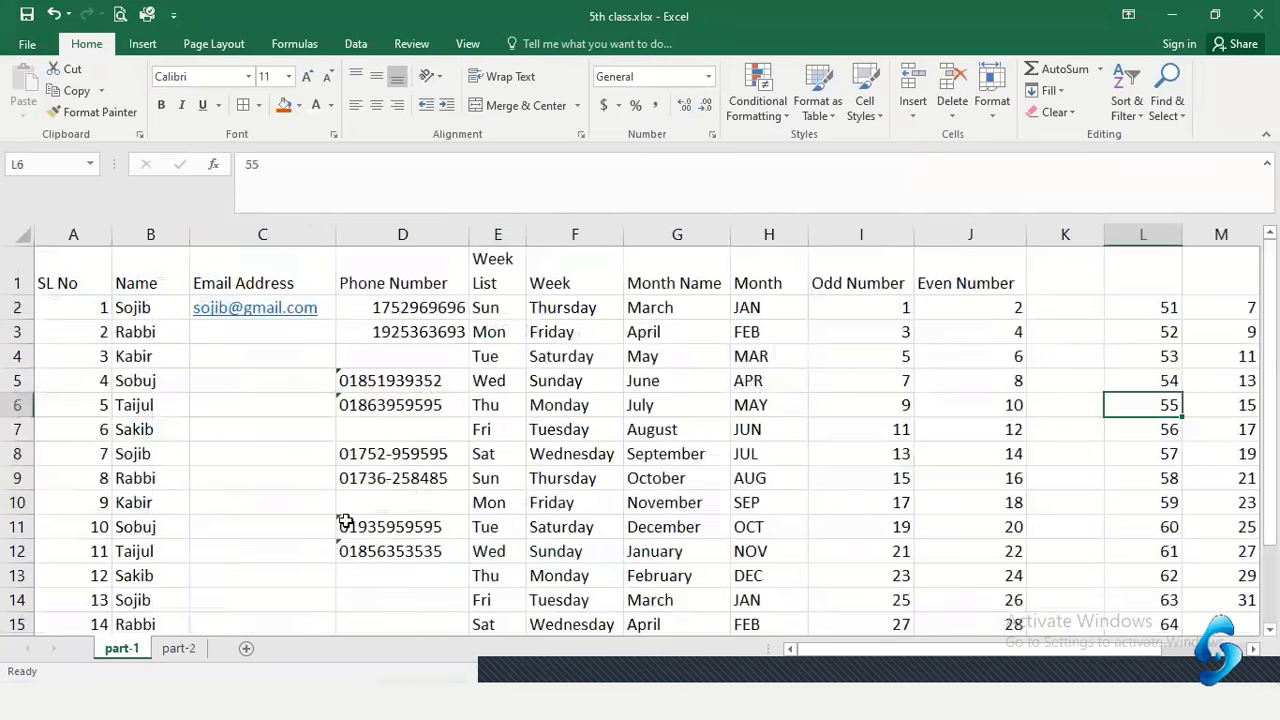
click(31, 44)
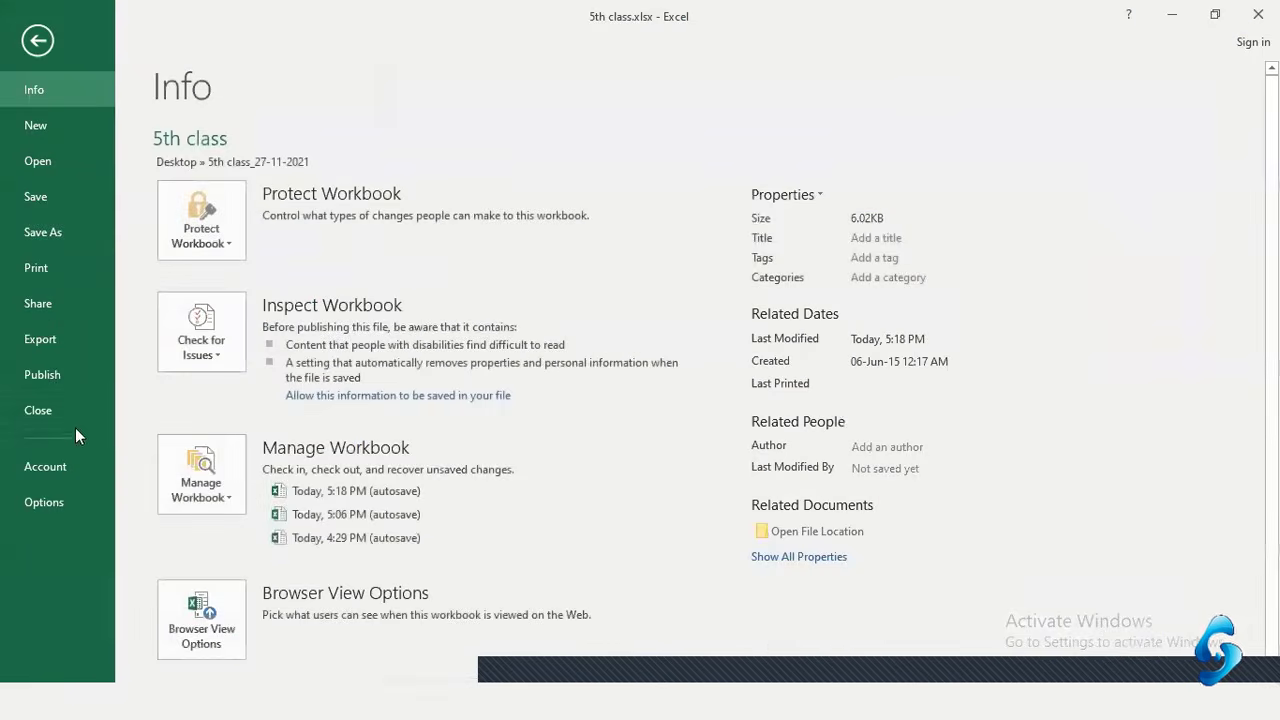
click(56, 272)
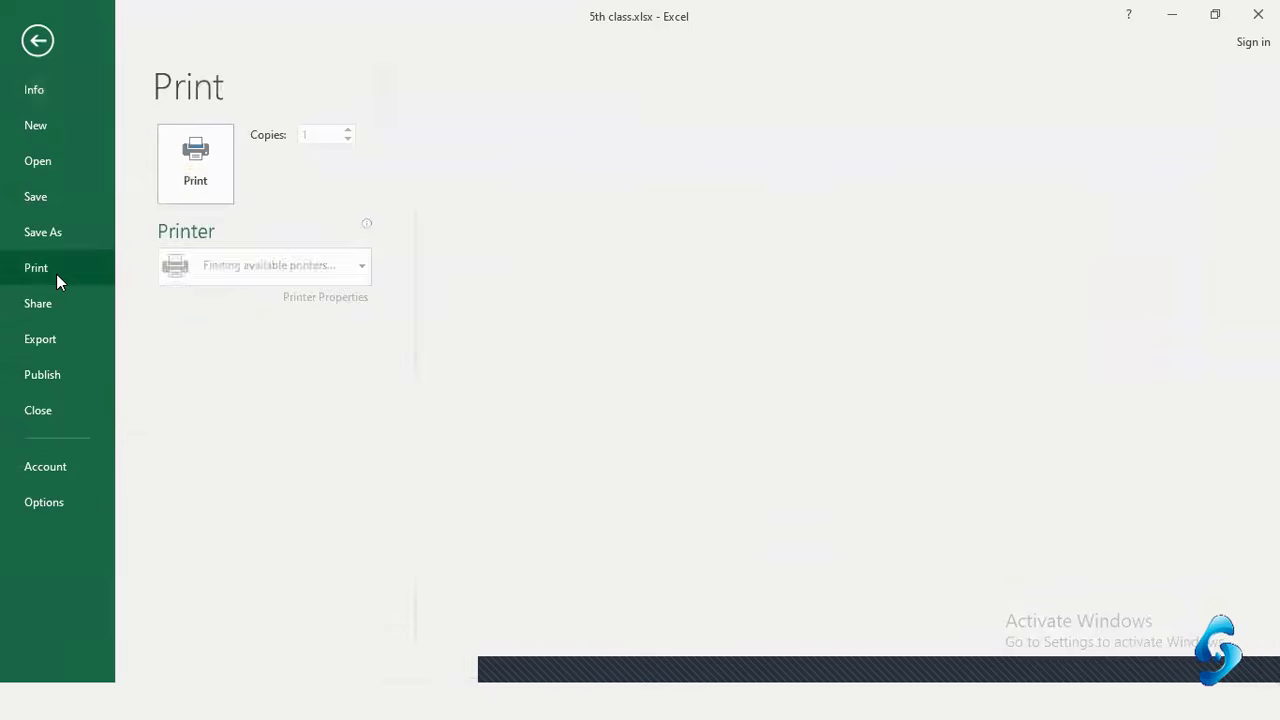
Page through and zoom the two portrait pages: SL No table, then Odd/Even numbers
click(535, 676)
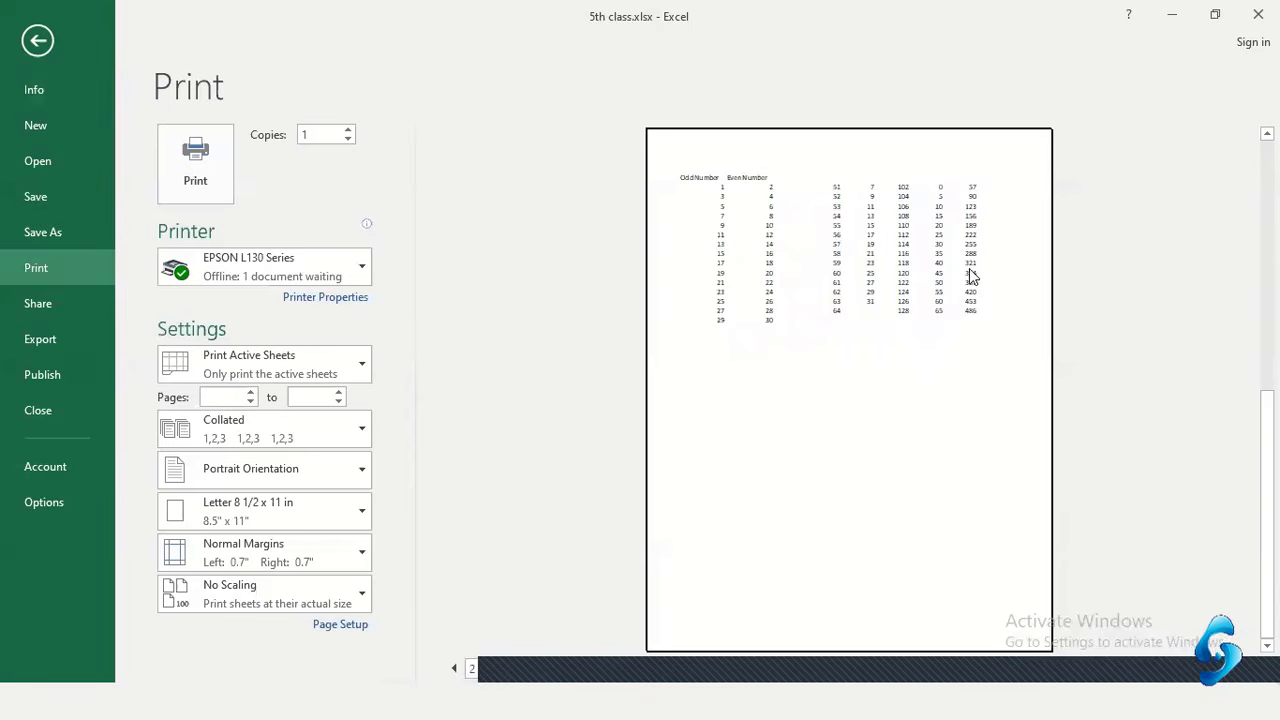
click(454, 668)
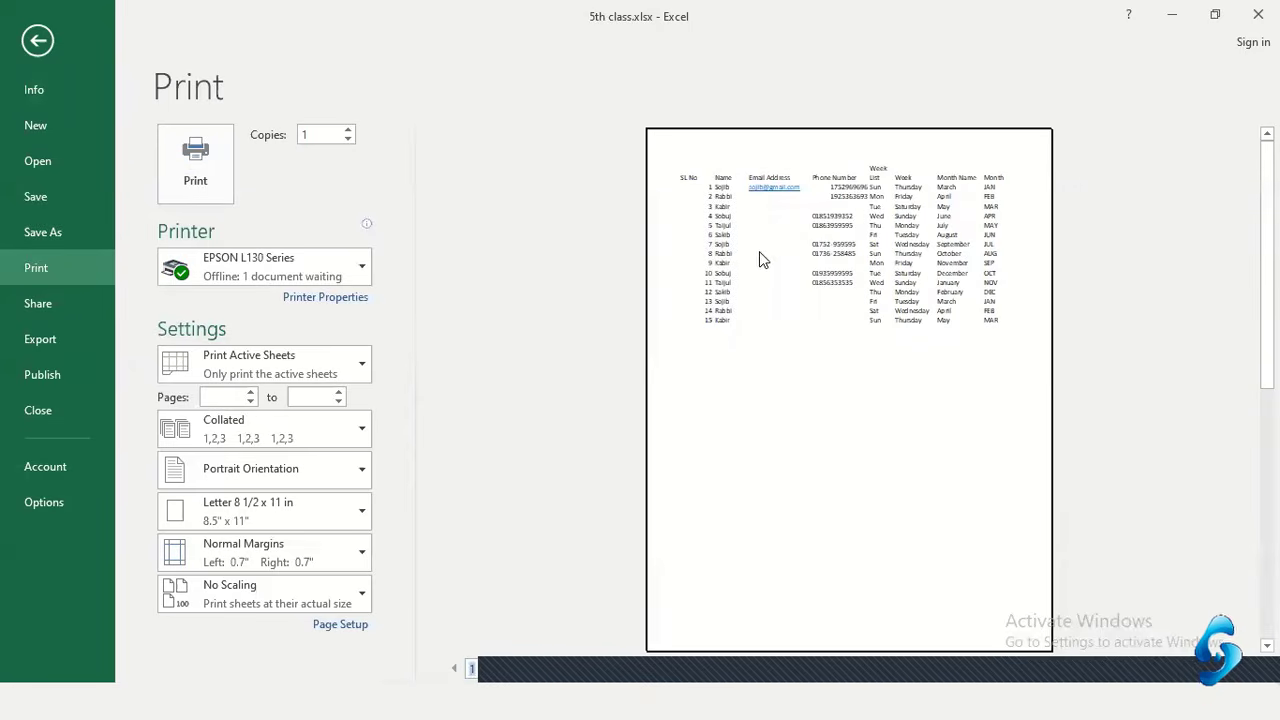
click(874, 367)
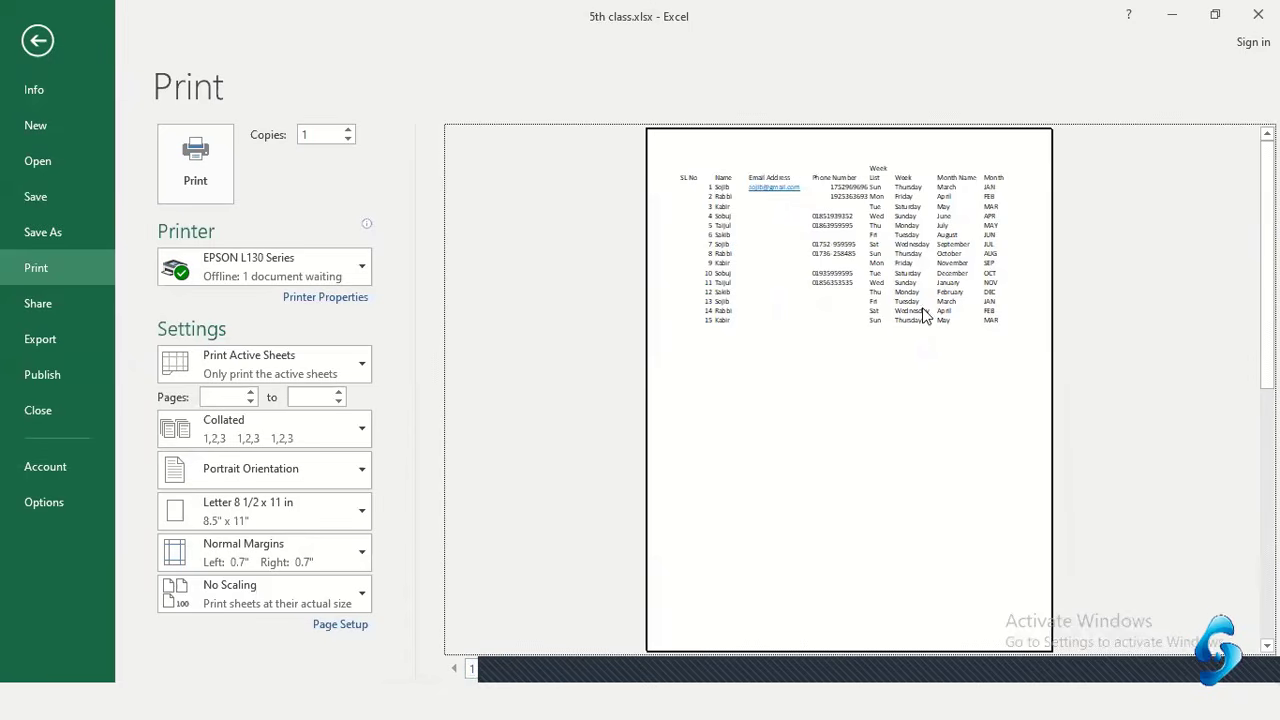
click(1022, 210)
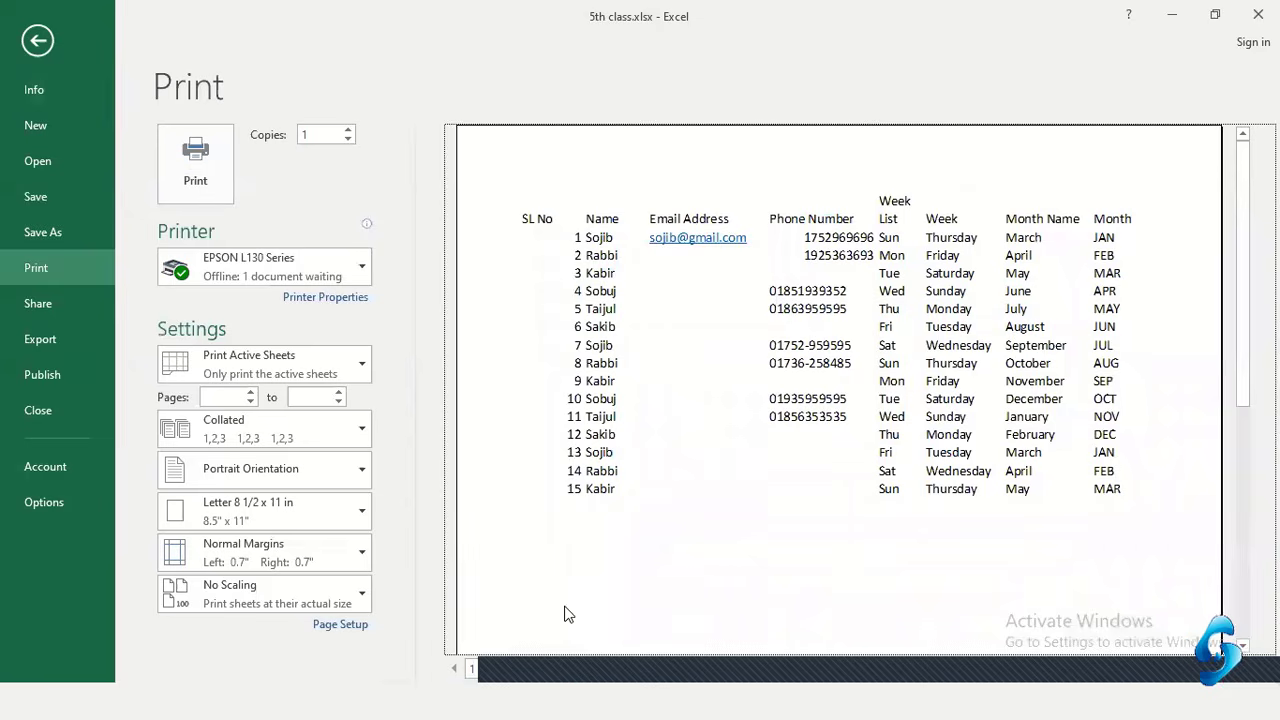
click(519, 675)
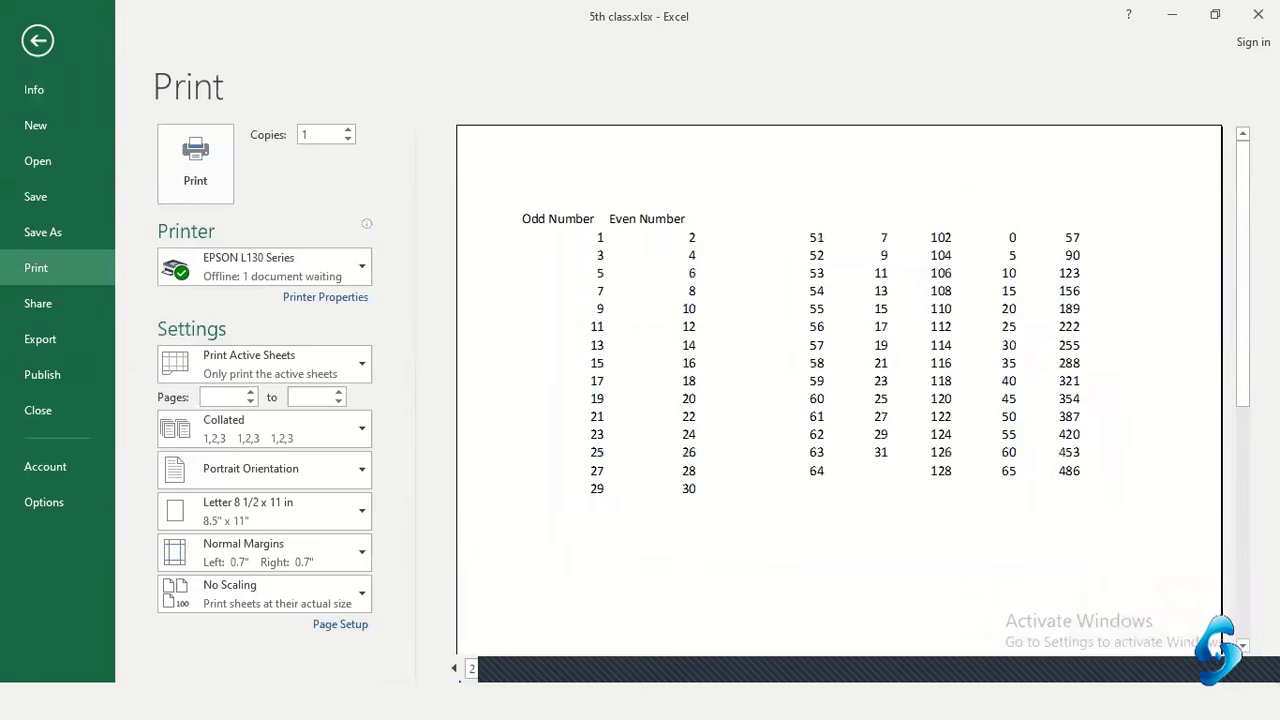
click(454, 668)
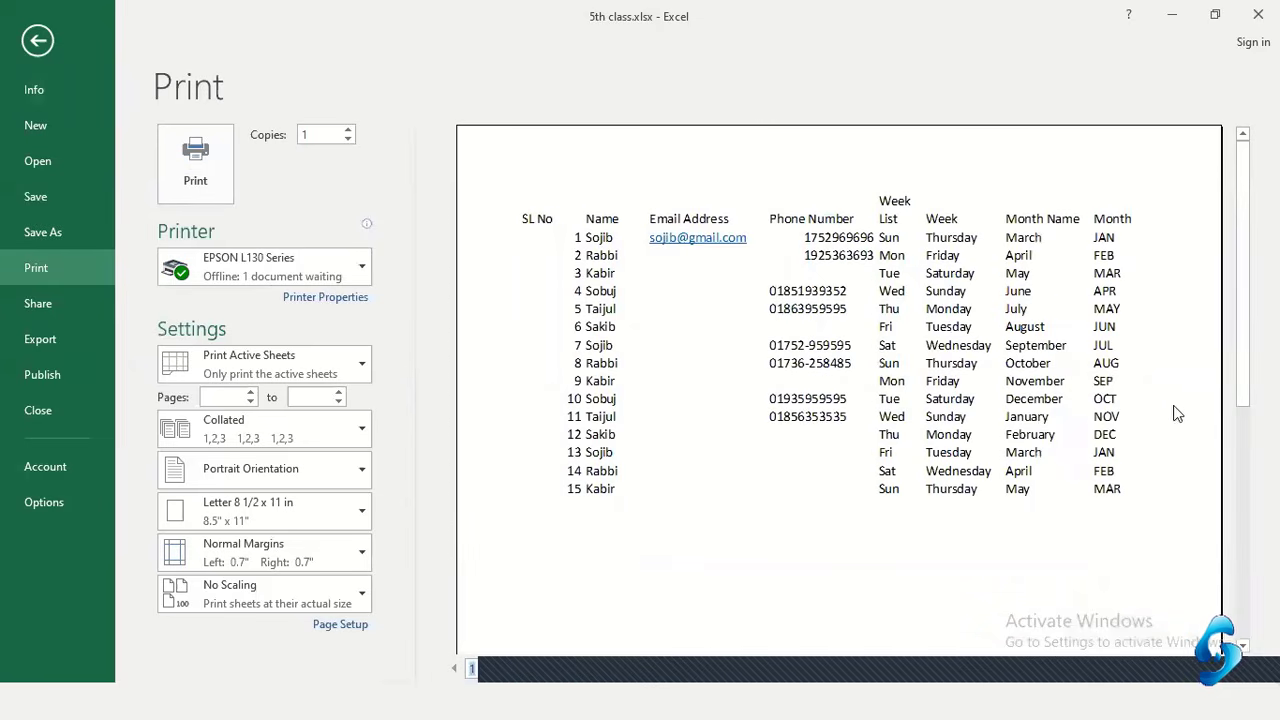
scroll(733, 379, down, 3)
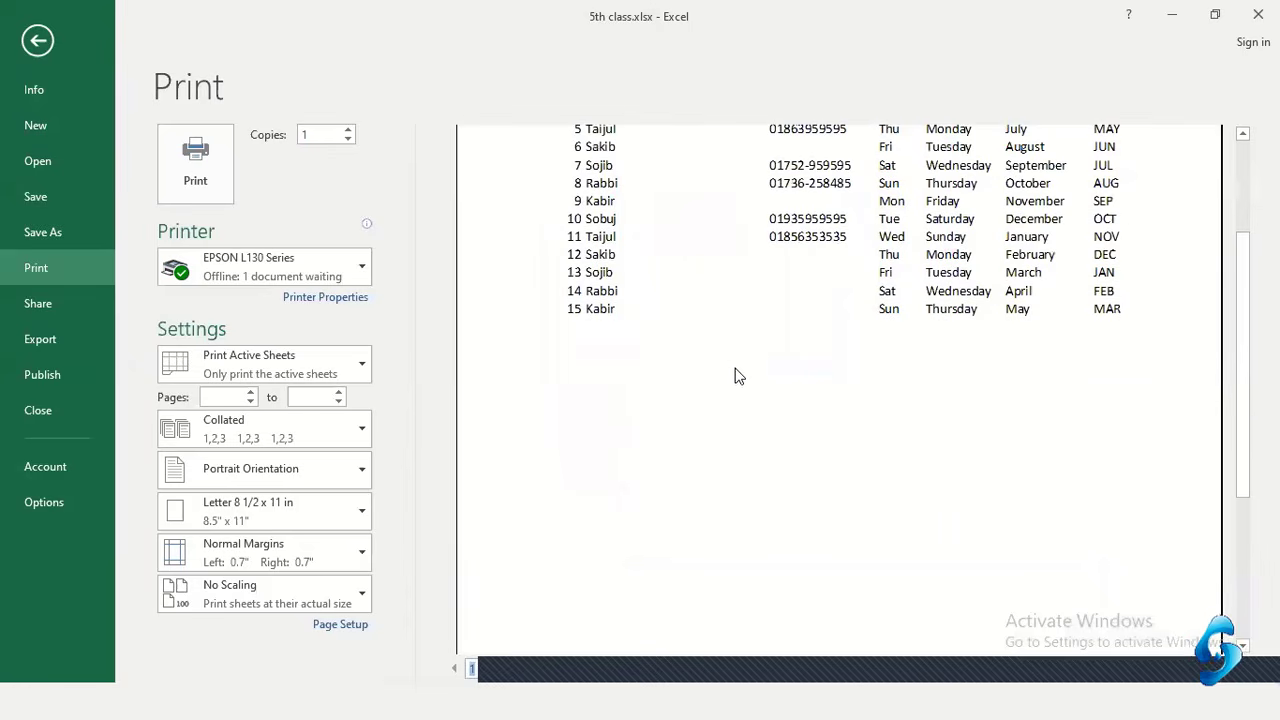
click(734, 376)
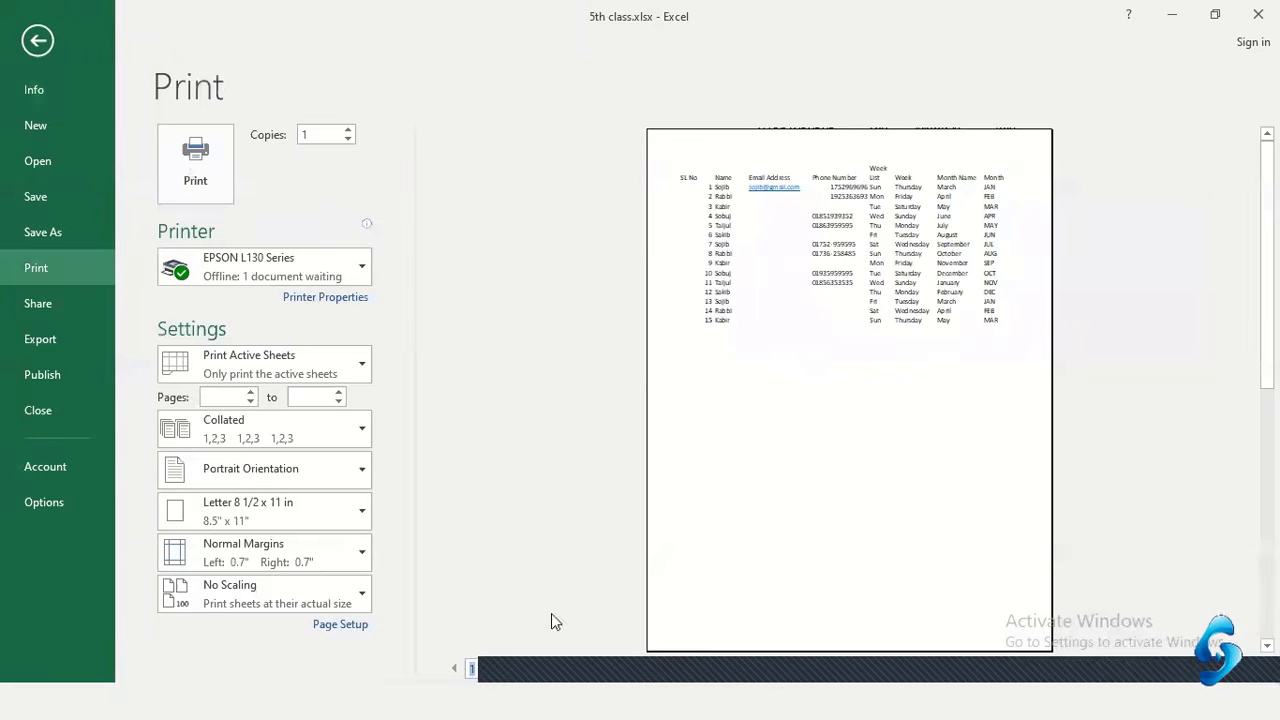
scroll(800, 446, down, 1)
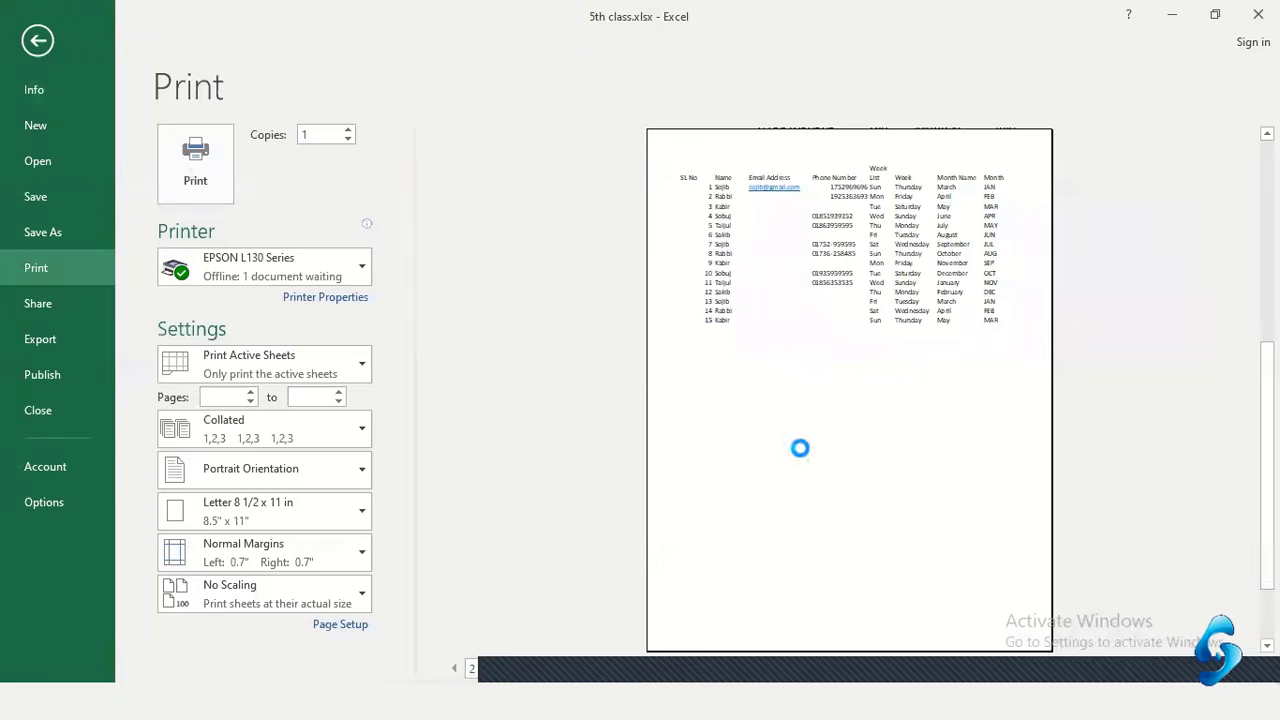
click(454, 668)
Switch the printout to Landscape orientation, then review page 2 and return to page 1
click(306, 469)
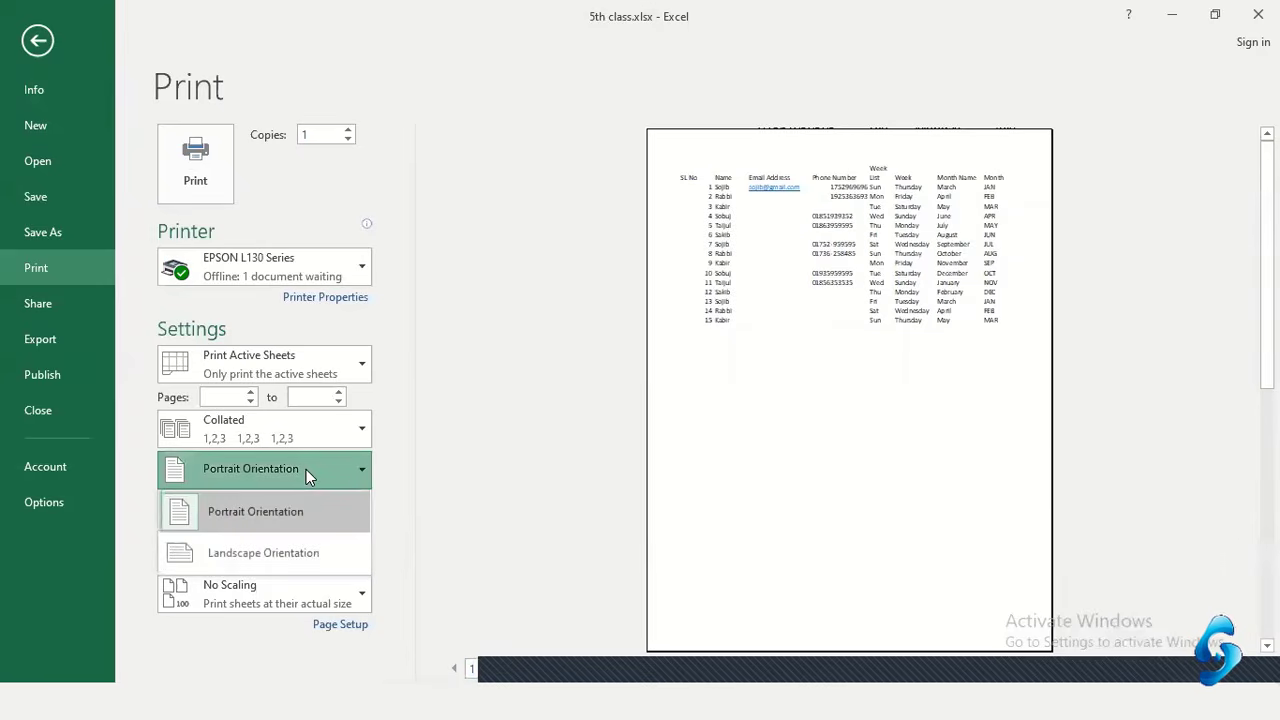
click(286, 556)
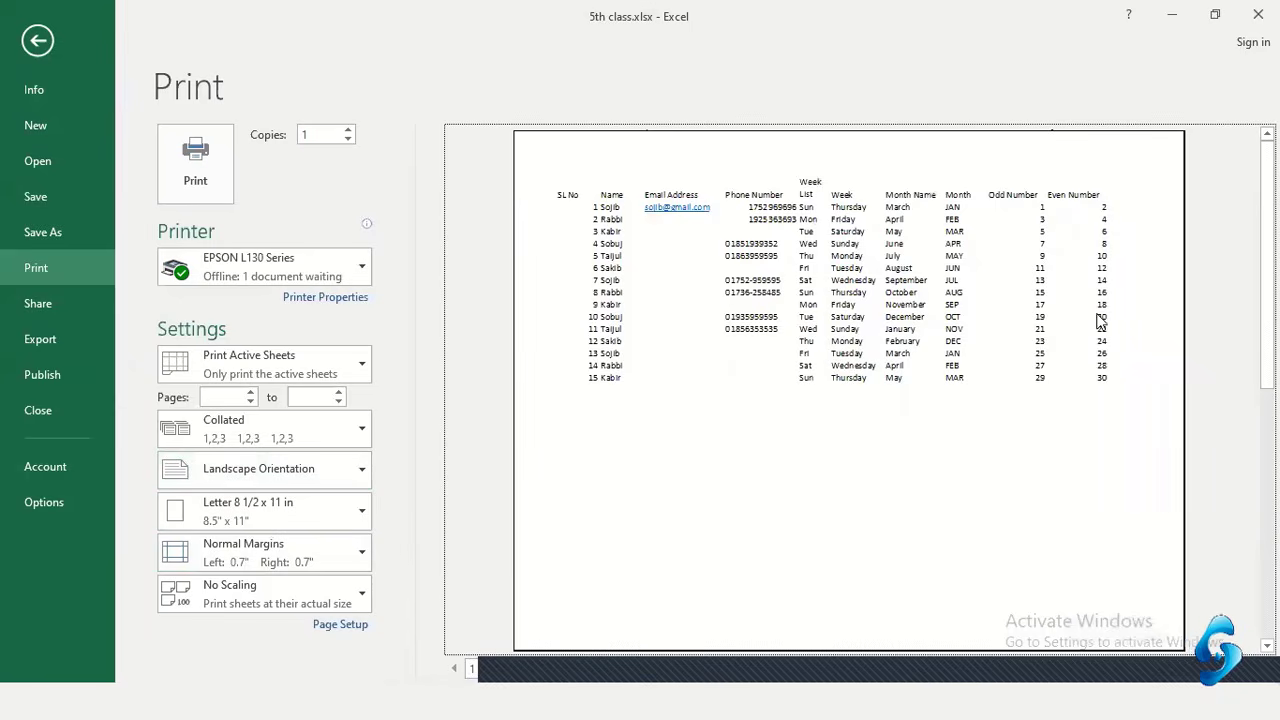
click(527, 677)
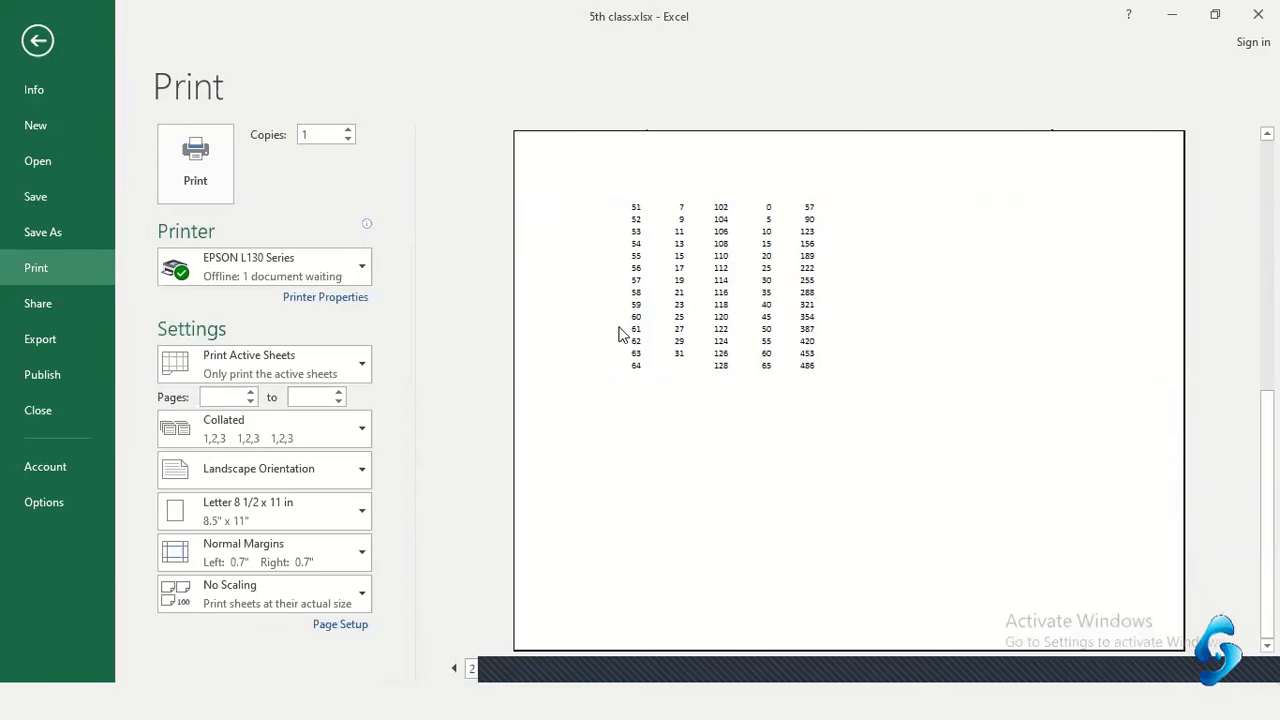
click(447, 677)
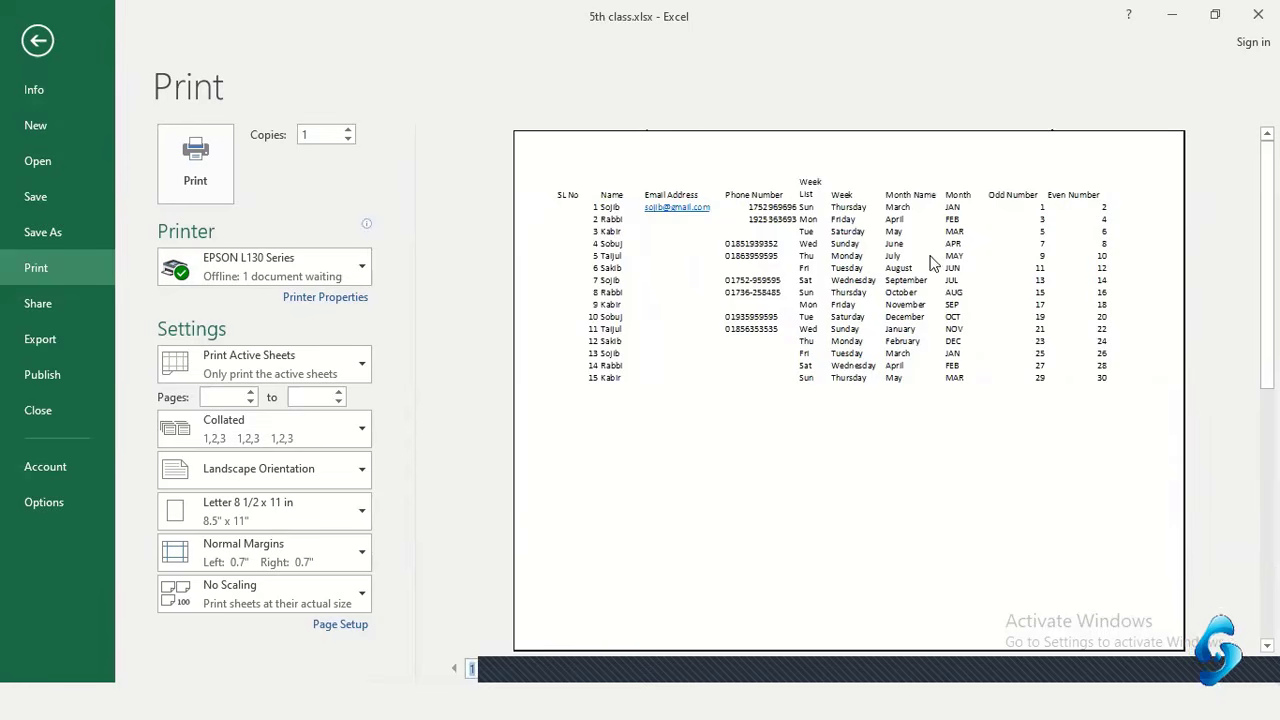
Choose A4 210 x 297 mm as the printout's paper size
click(287, 521)
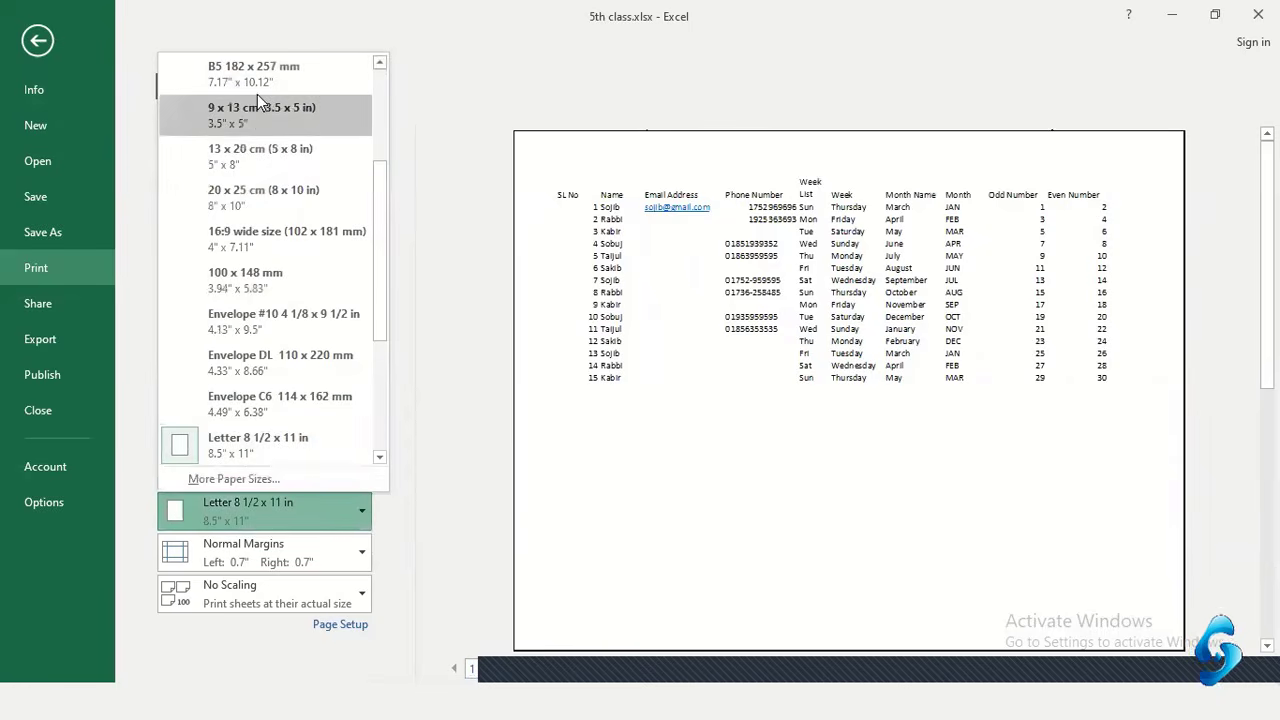
scroll(249, 114, up, 3)
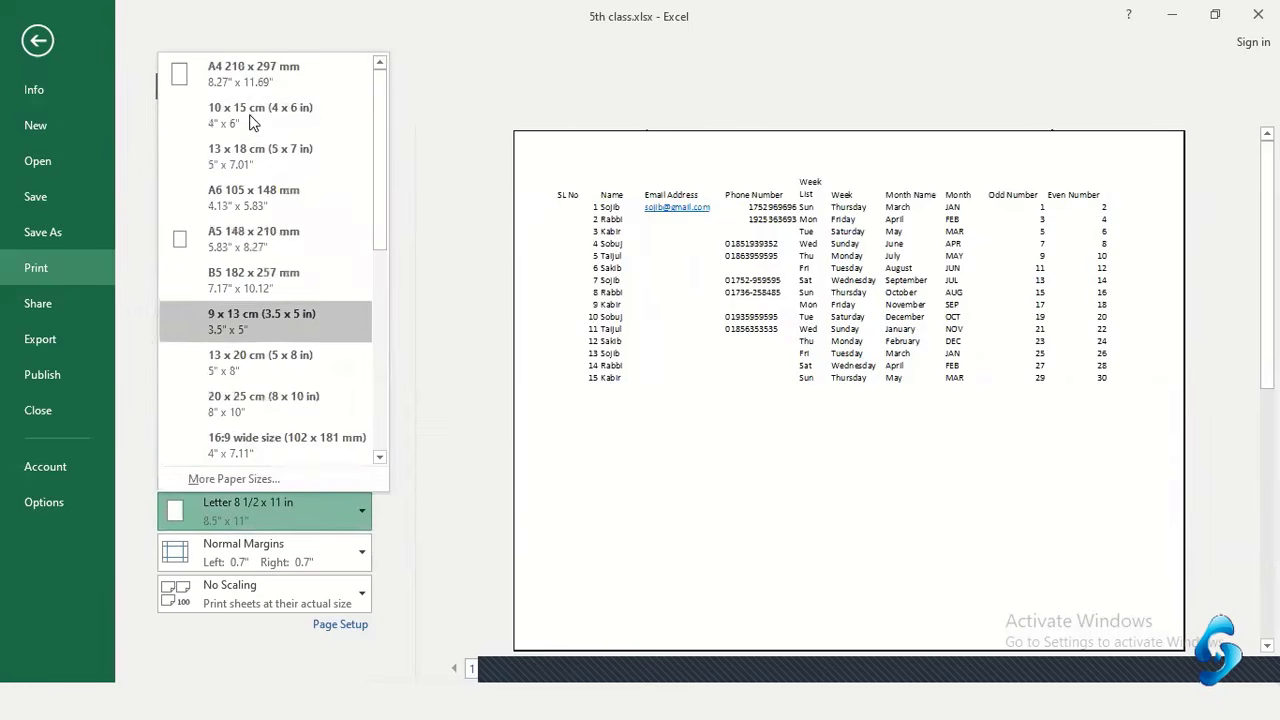
click(249, 54)
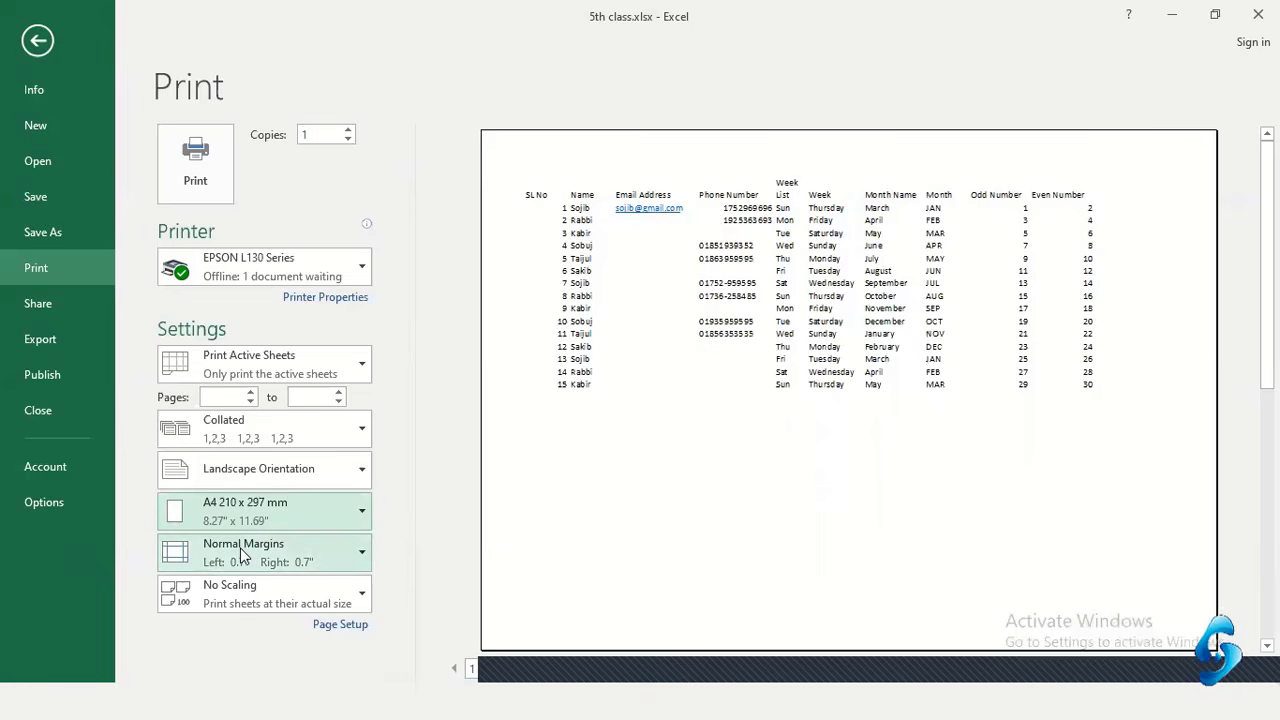
Apply Narrow margins (0.25" left and right) and page through the preview to check the result
click(309, 565)
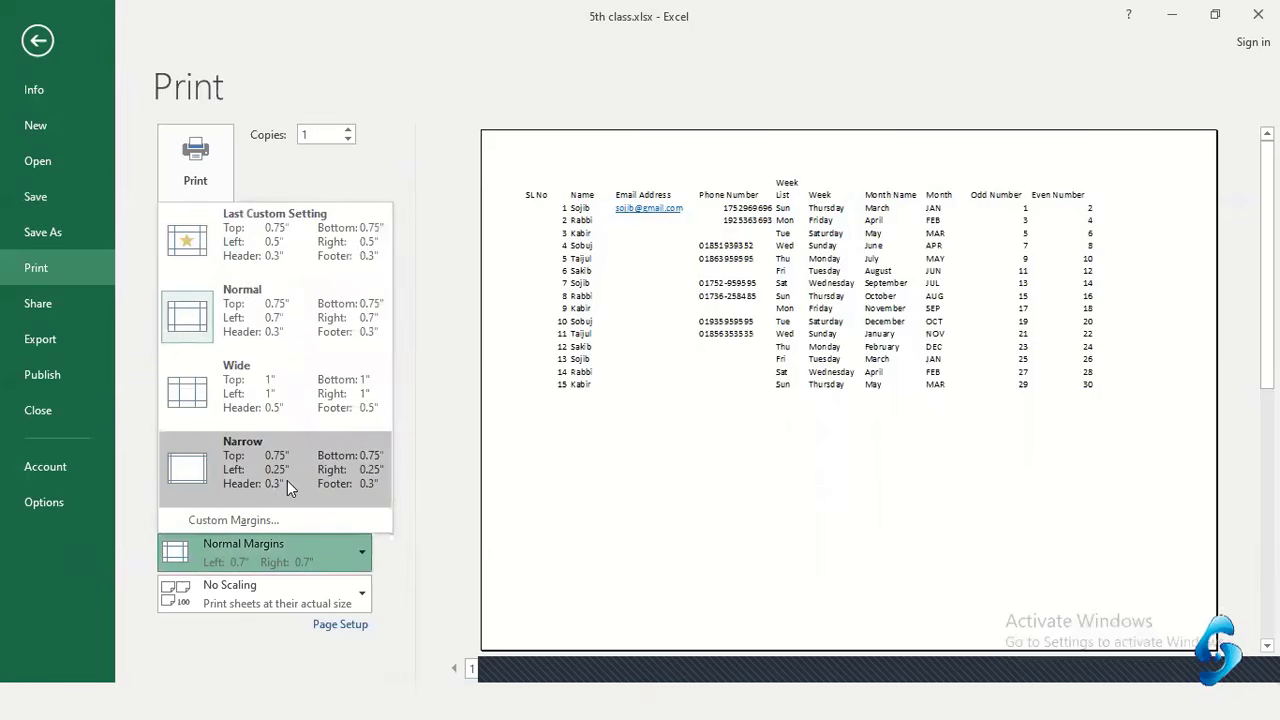
click(285, 469)
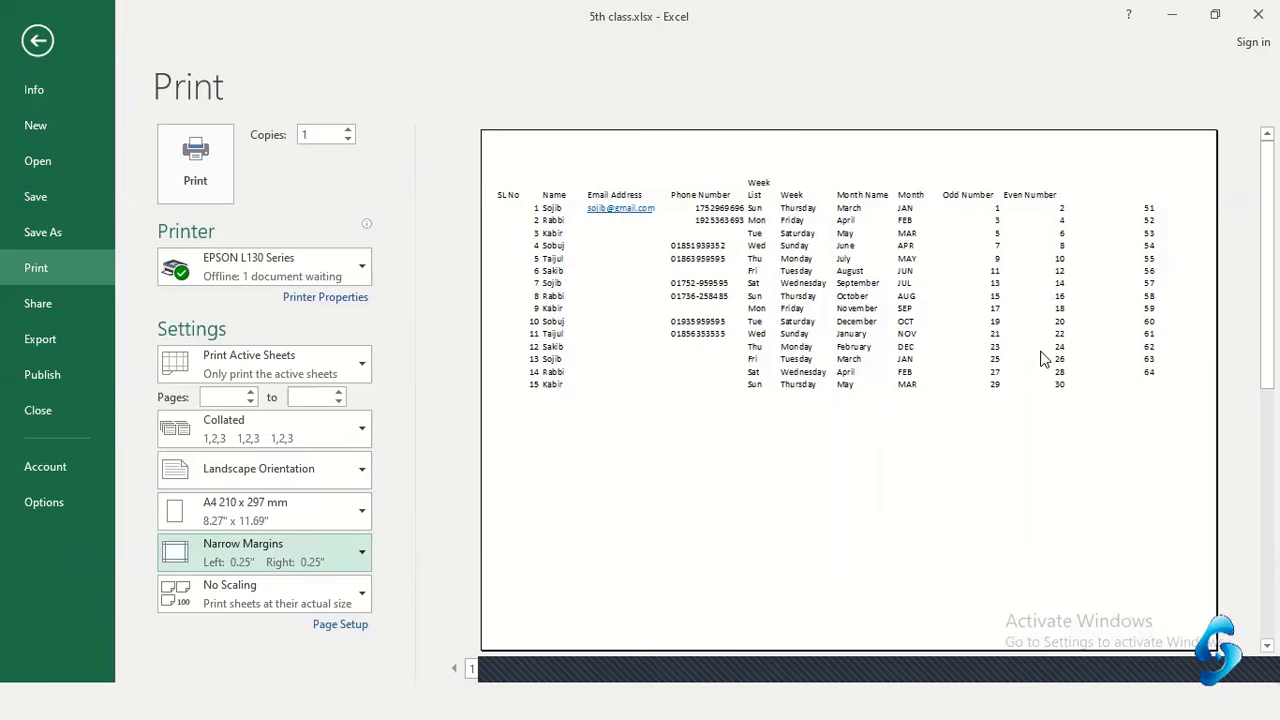
click(526, 670)
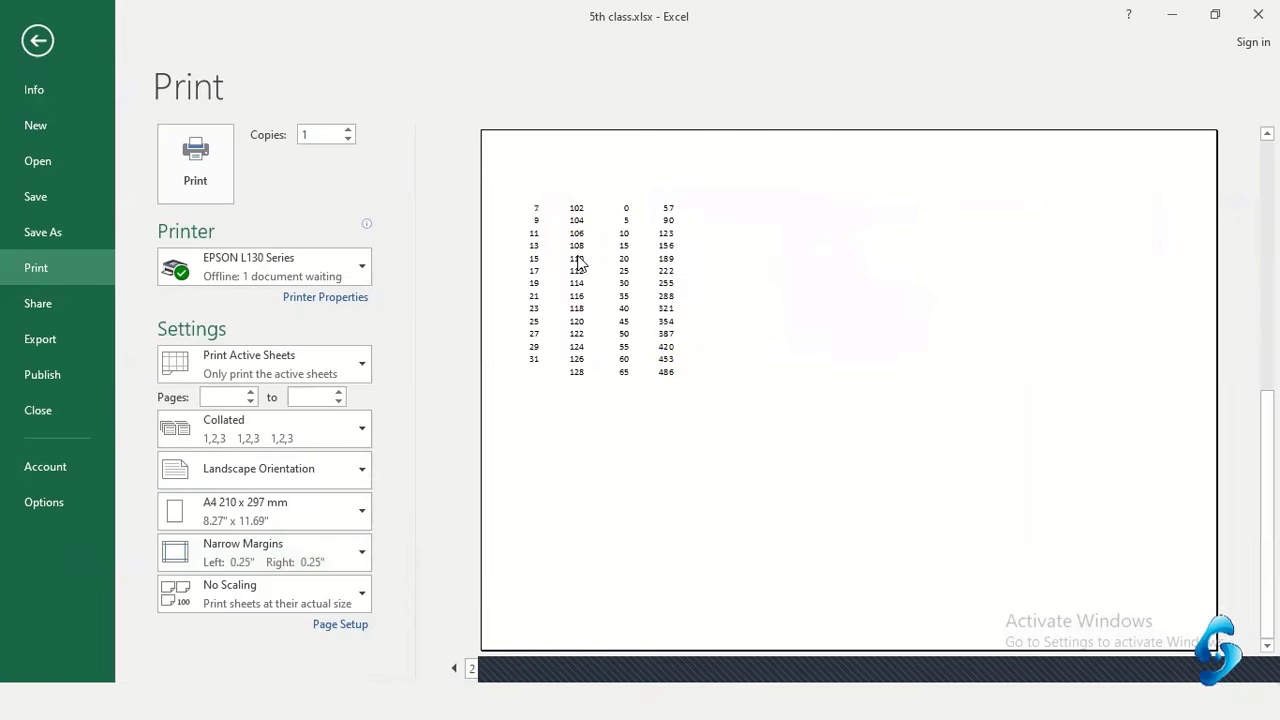
click(454, 668)
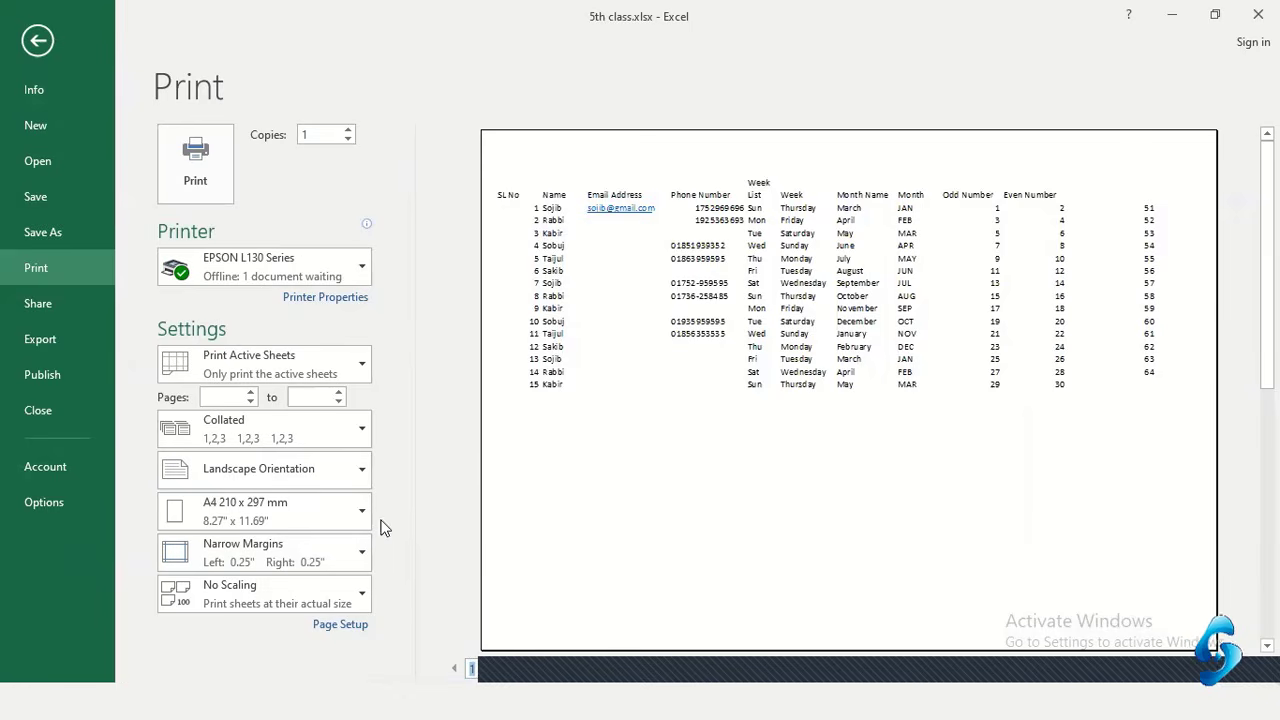
Scale the printout to Fit Sheet on One Page, then zoom the preview to check the text
click(319, 594)
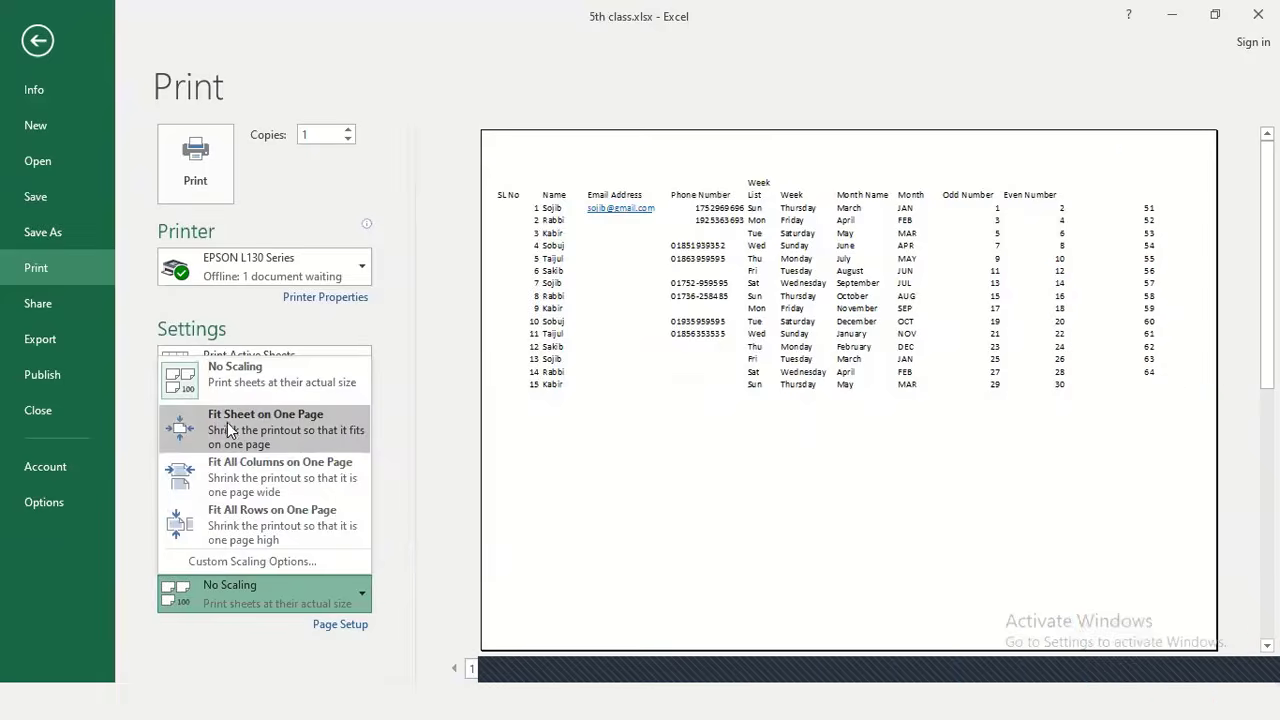
click(287, 422)
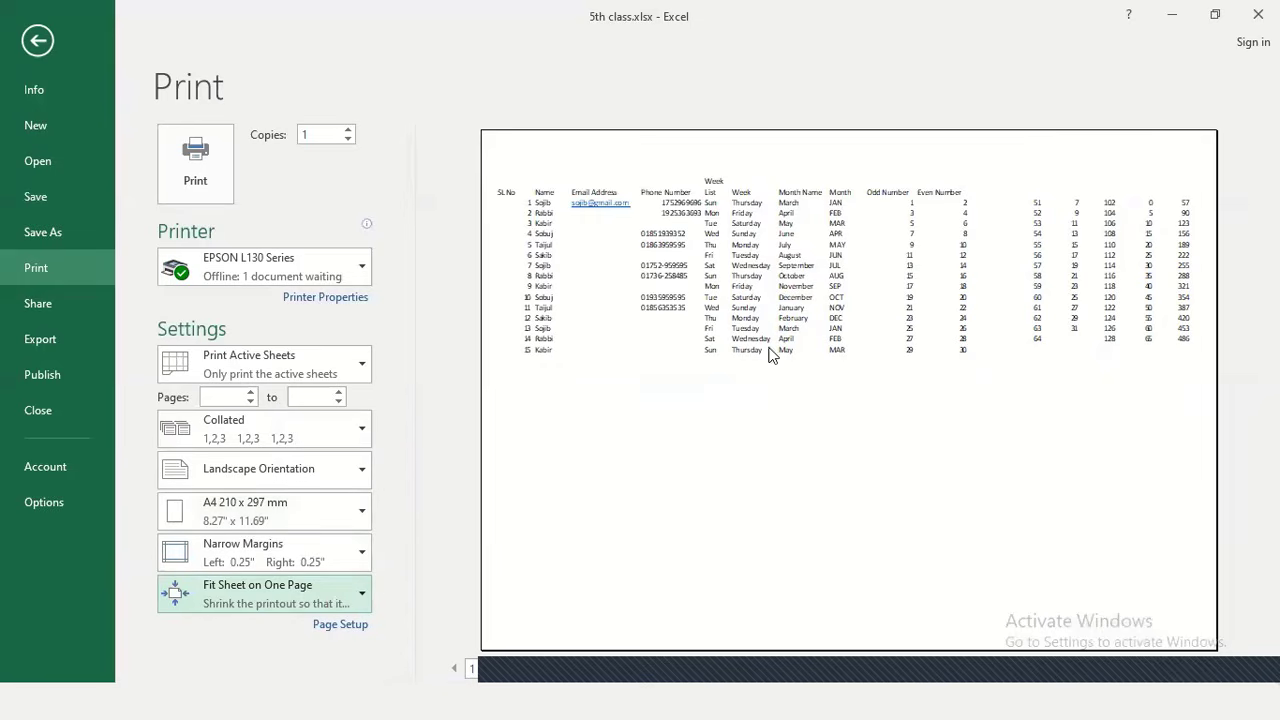
click(265, 594)
click(258, 372)
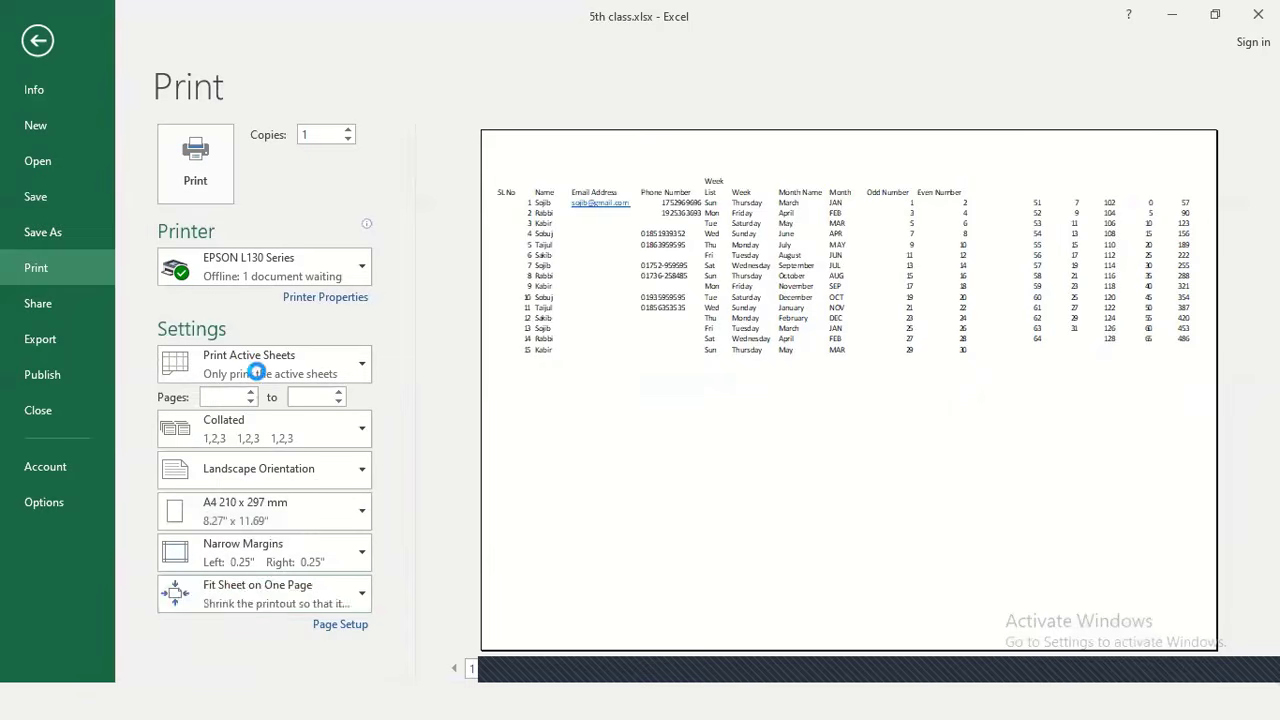
click(239, 592)
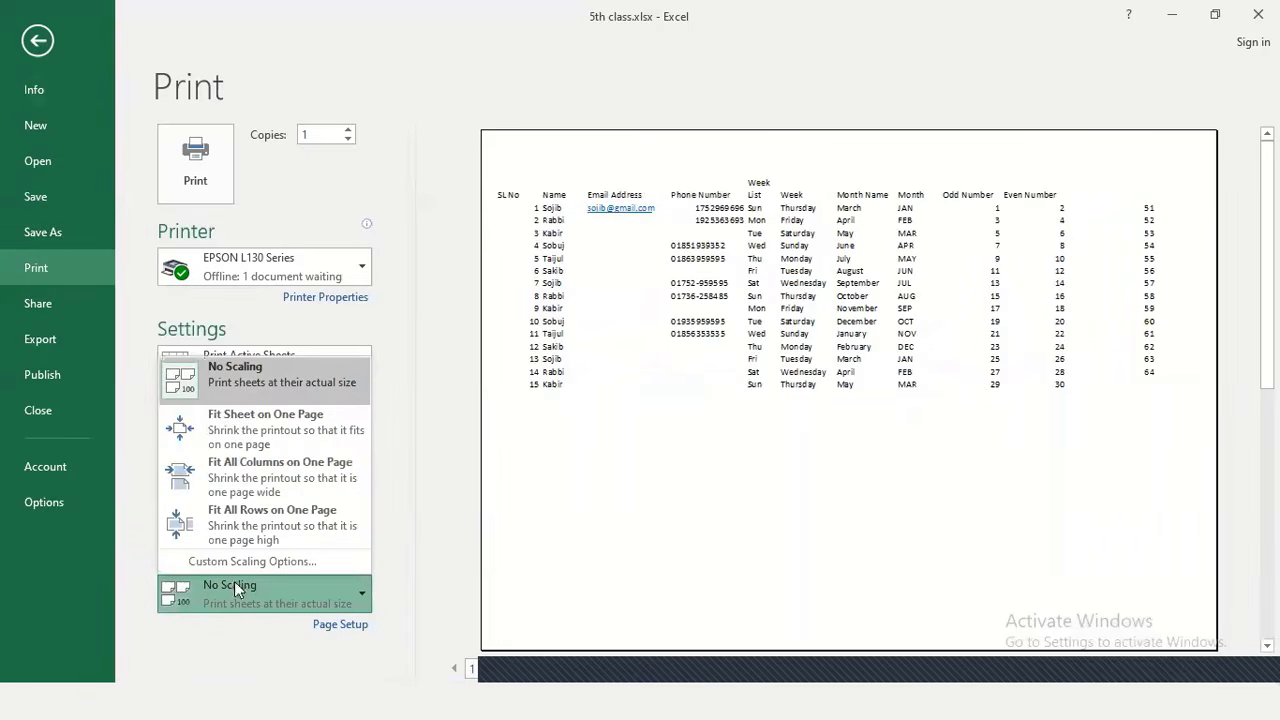
click(281, 424)
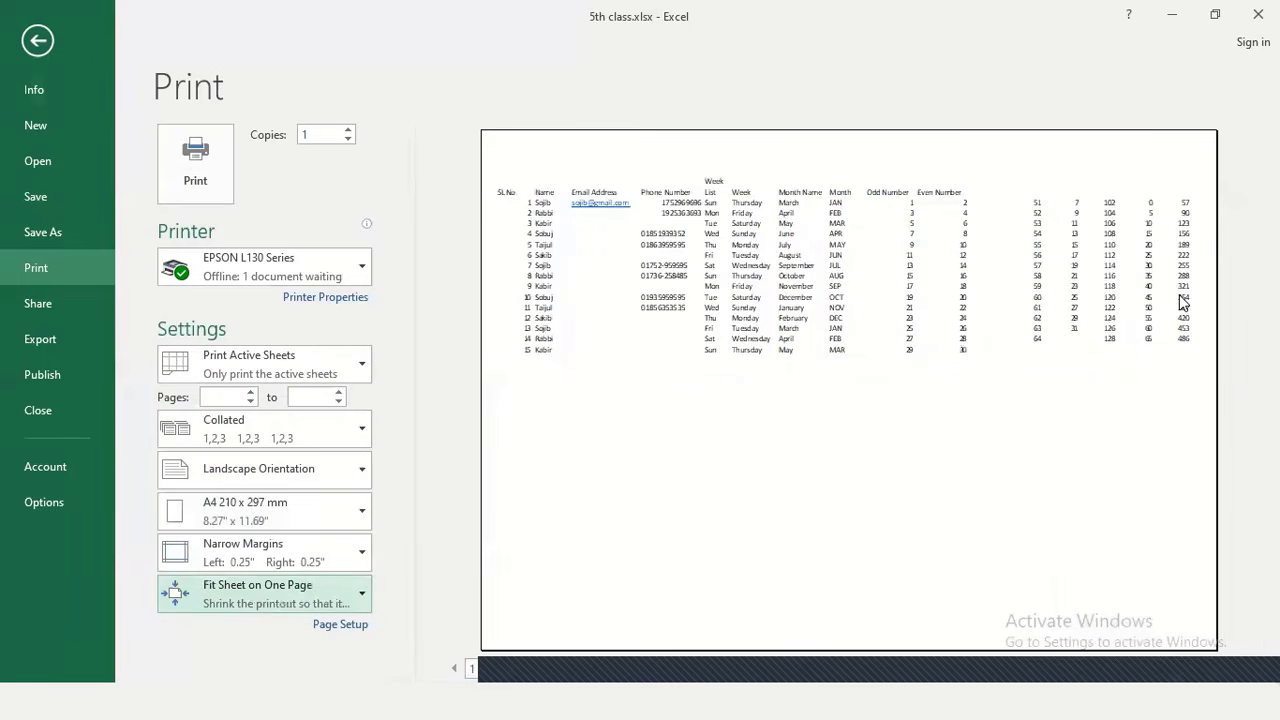
click(654, 224)
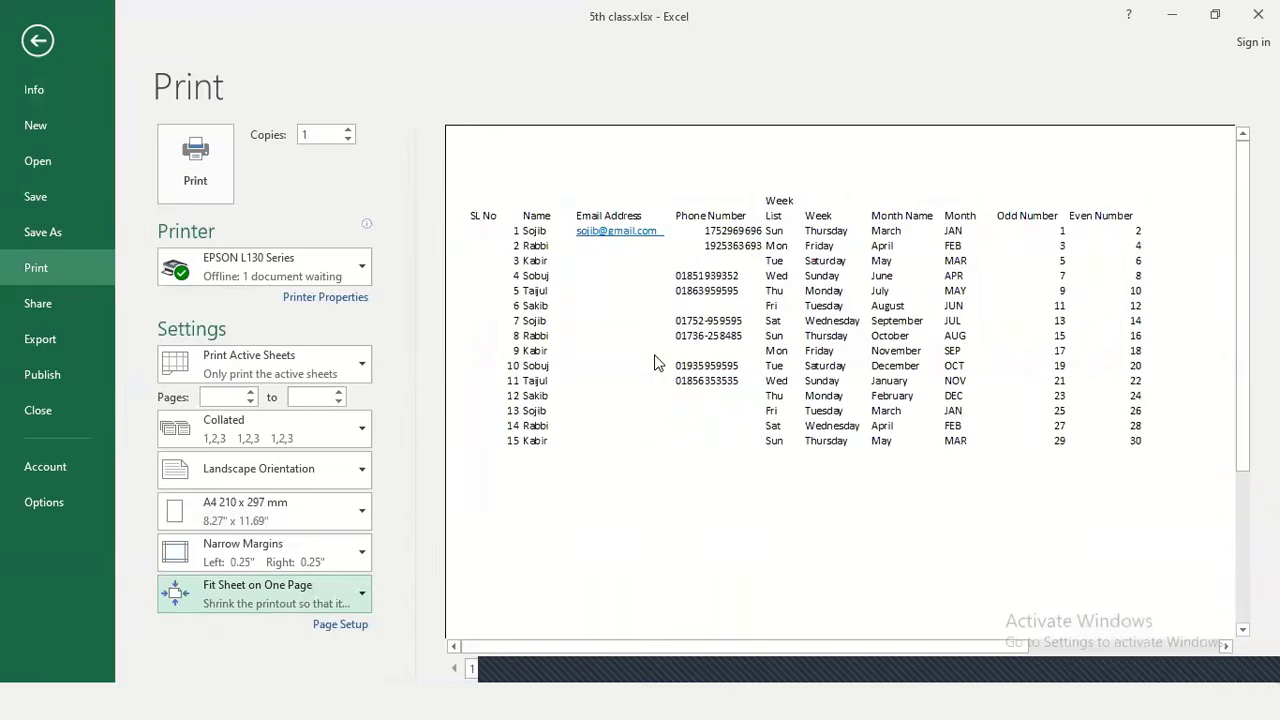
click(612, 350)
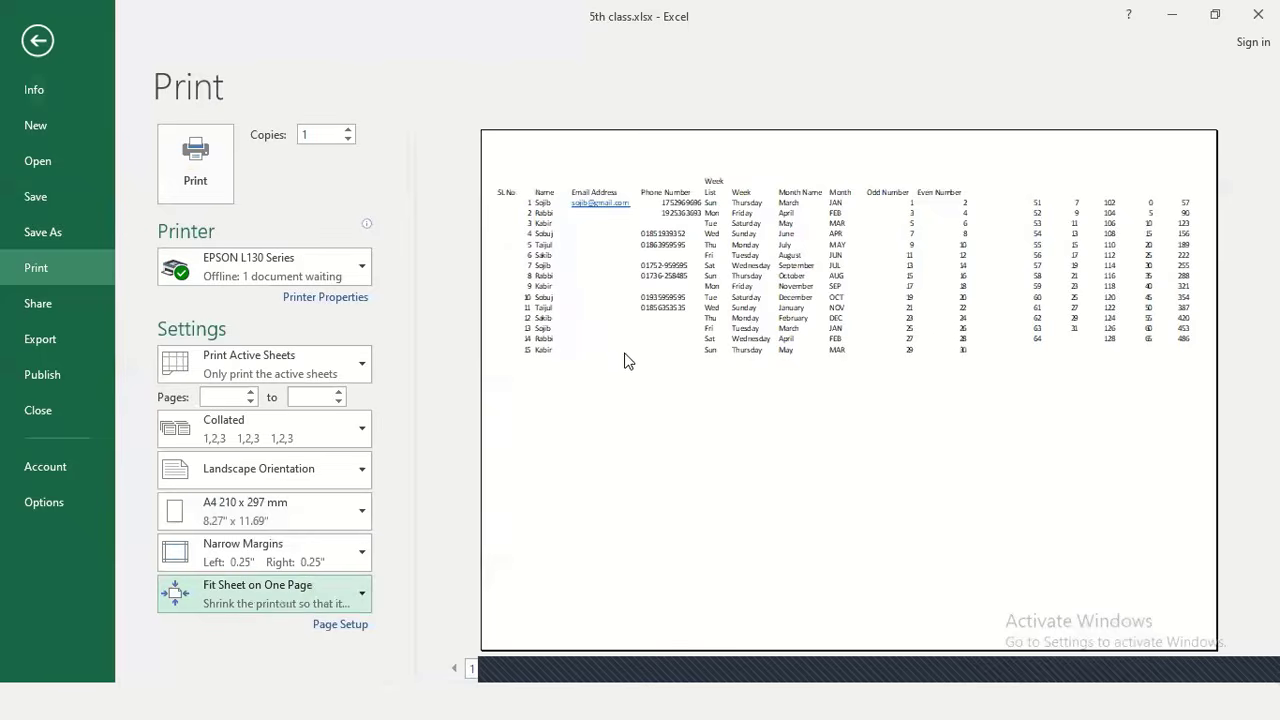
click(1221, 257)
click(1122, 289)
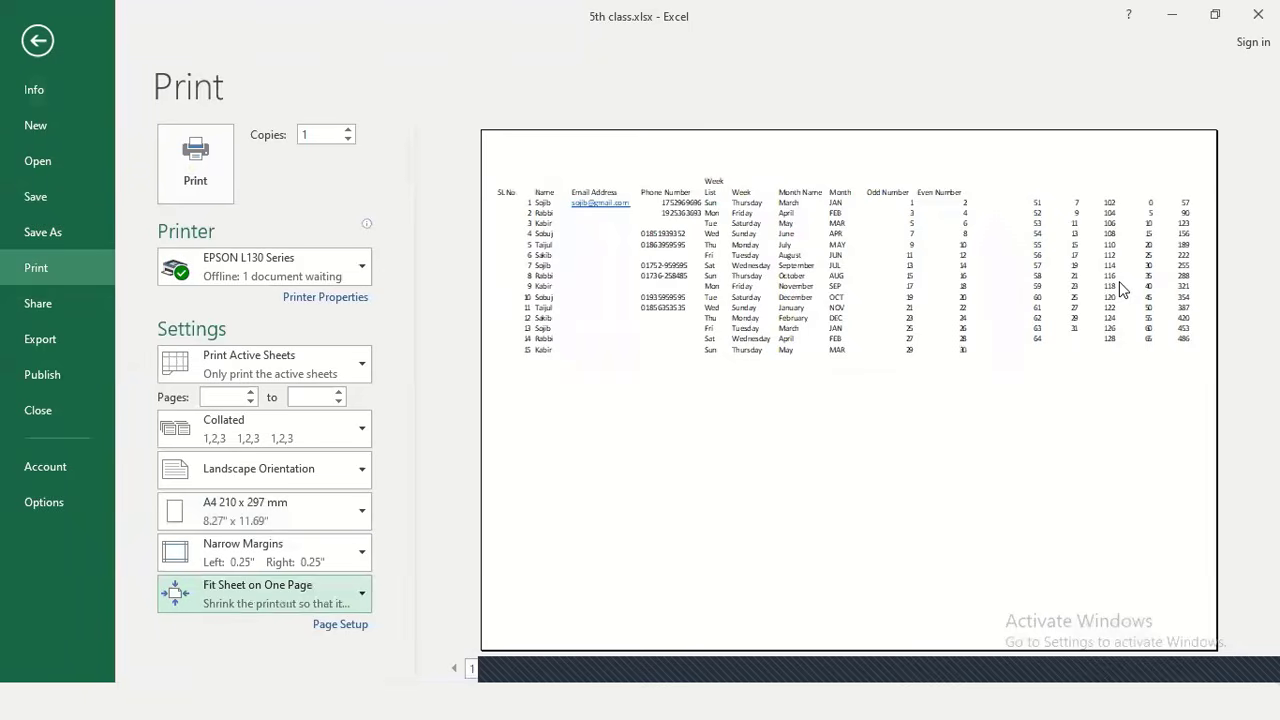